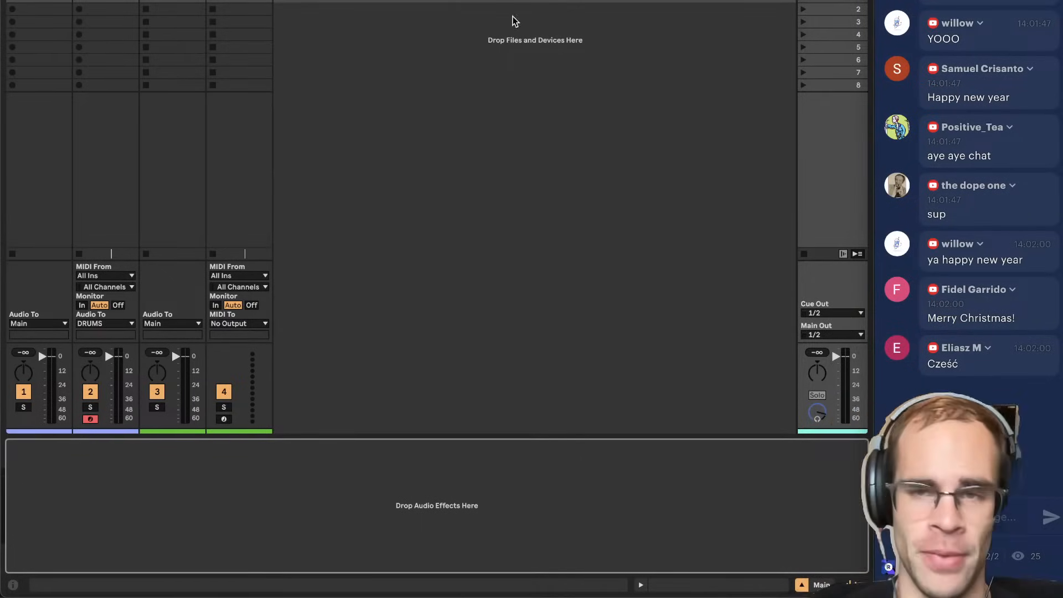
Switch to Google Chrome and read through the song requests in the Super Chat and Stickers activity list.
{"action": "left_click", "coordinate": [614, 121]}
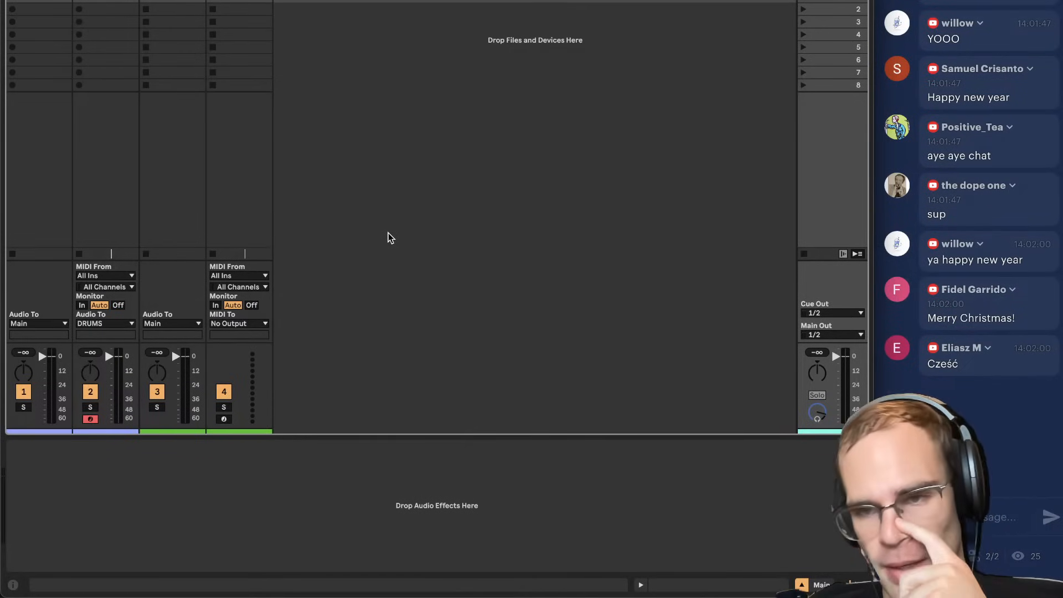
{"action": "mouse_move", "coordinate": [252, 595]}
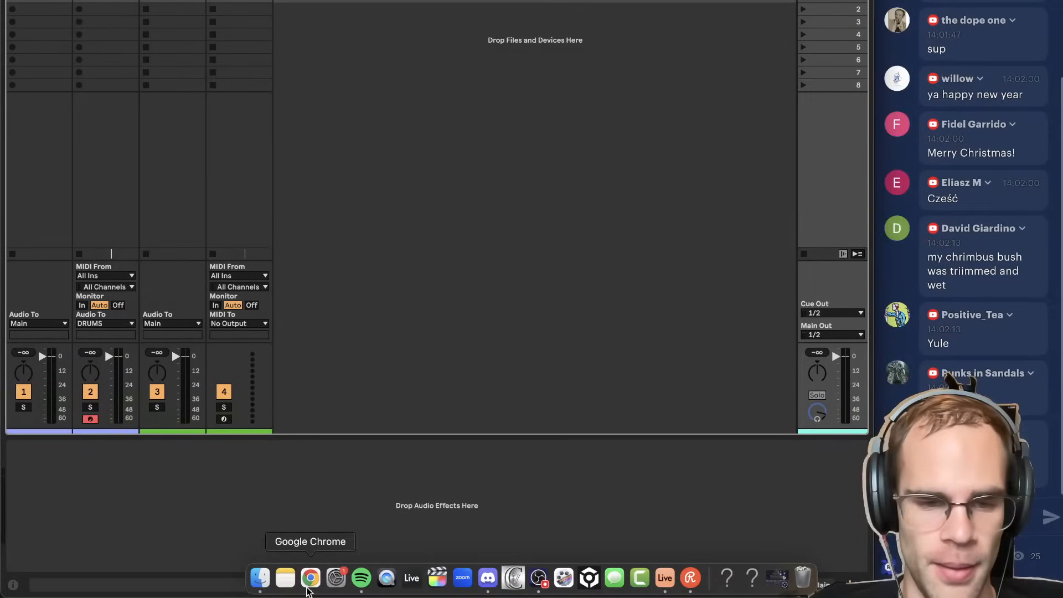
{"action": "left_click", "coordinate": [309, 581]}
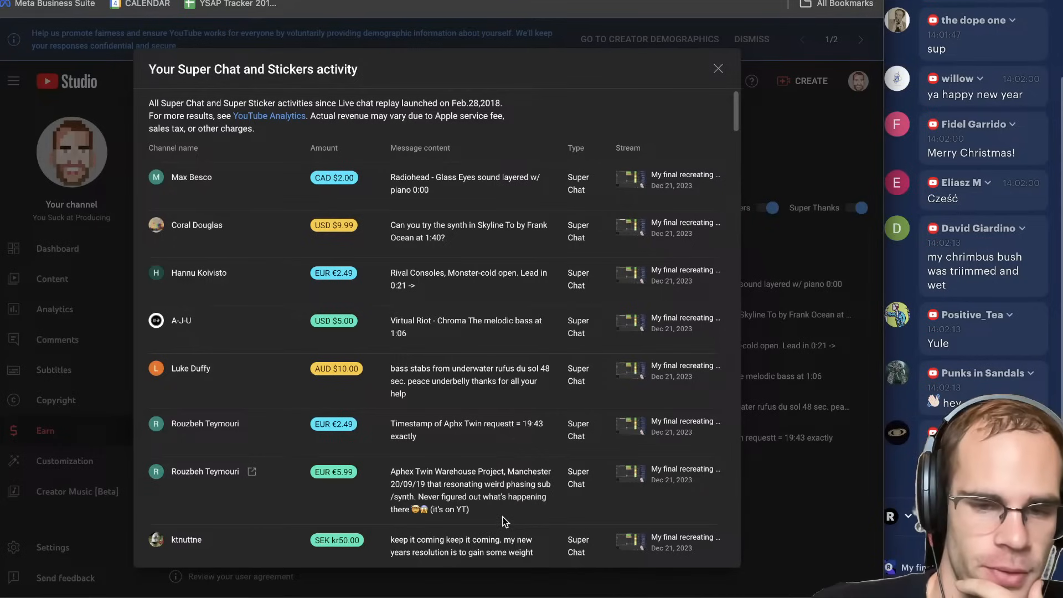
{"action": "scroll", "coordinate": [503, 516], "scroll_direction": "down", "scroll_amount": 4}
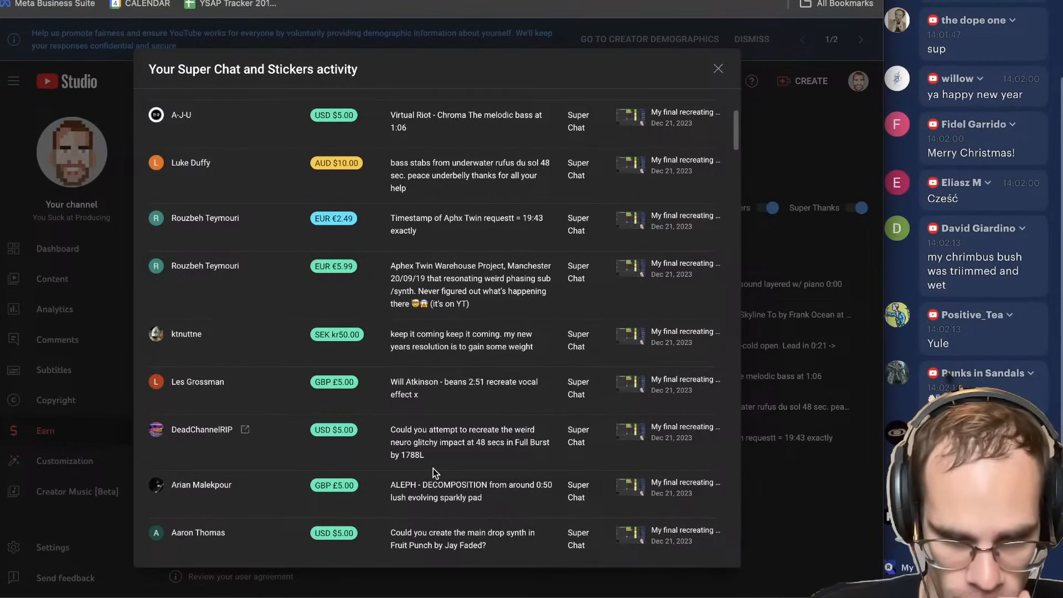
{"action": "scroll", "coordinate": [432, 468], "scroll_direction": "up", "scroll_amount": 1}
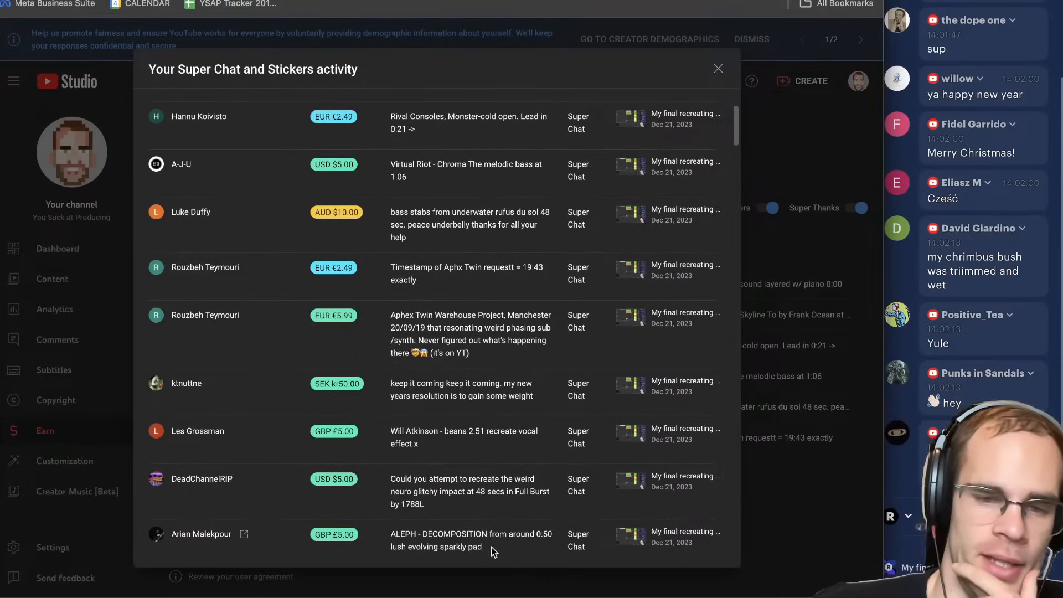
Switch to Spotify, search for ALEPH and play the song DECOMPOSITION.
{"action": "left_click", "coordinate": [372, 596]}
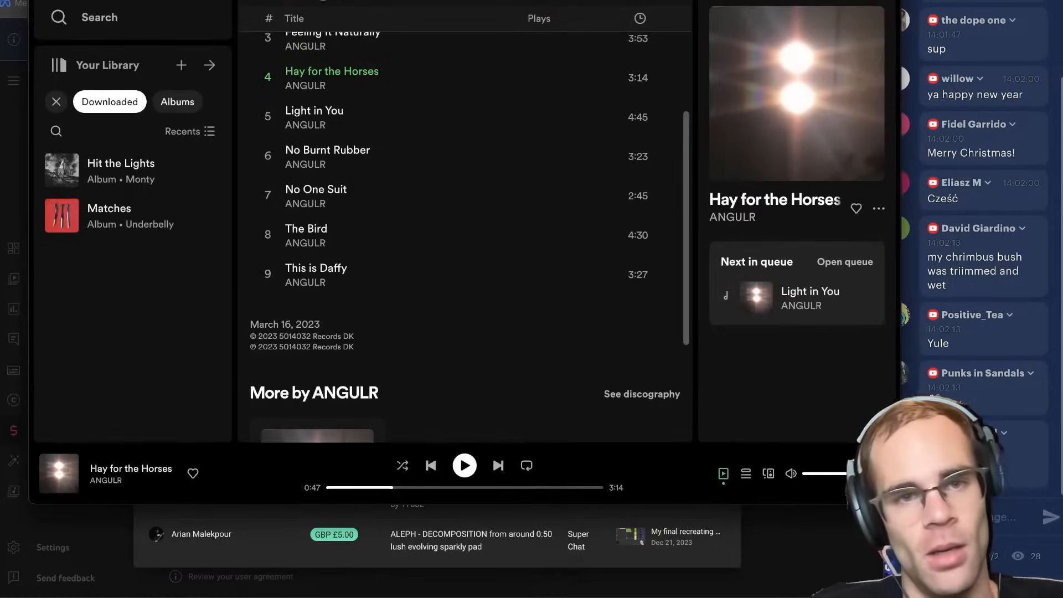
{"action": "left_click", "coordinate": [122, 20]}
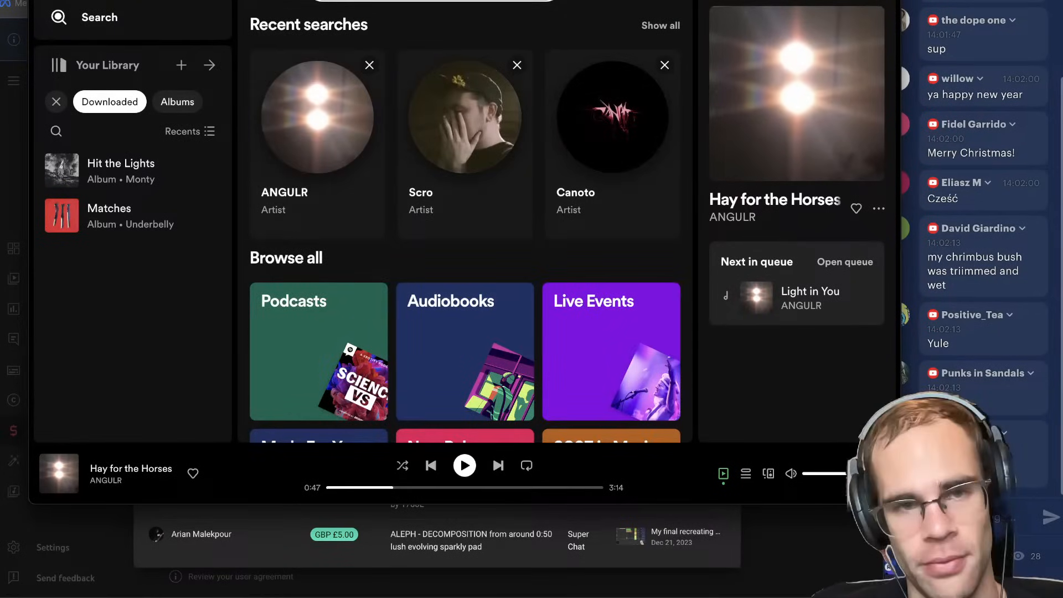
{"action": "type", "text": "aleph"}
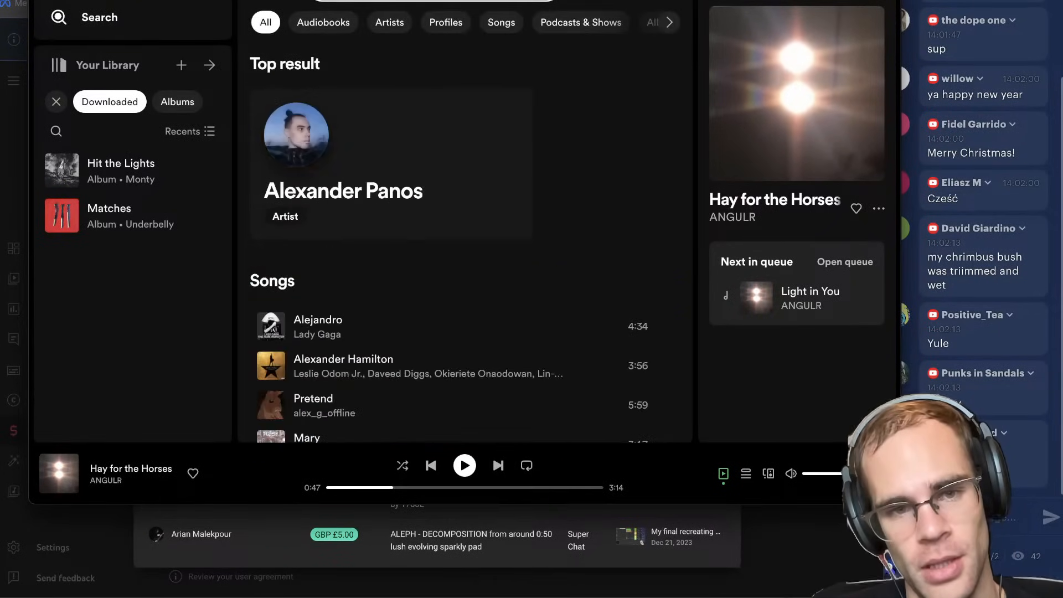
{"action": "mouse_move", "coordinate": [522, 162]}
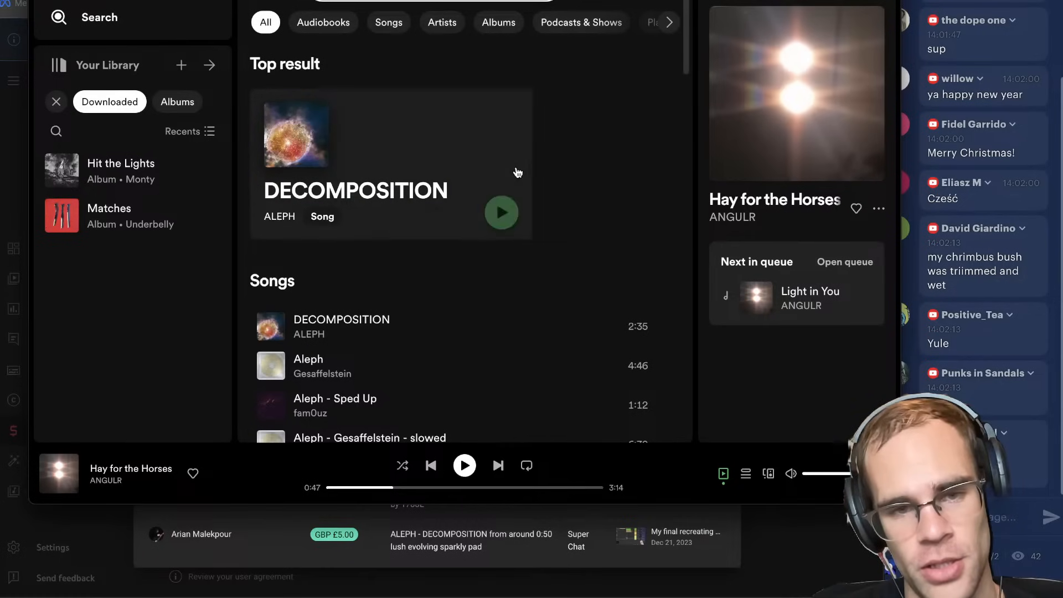
{"action": "left_click", "coordinate": [501, 211]}
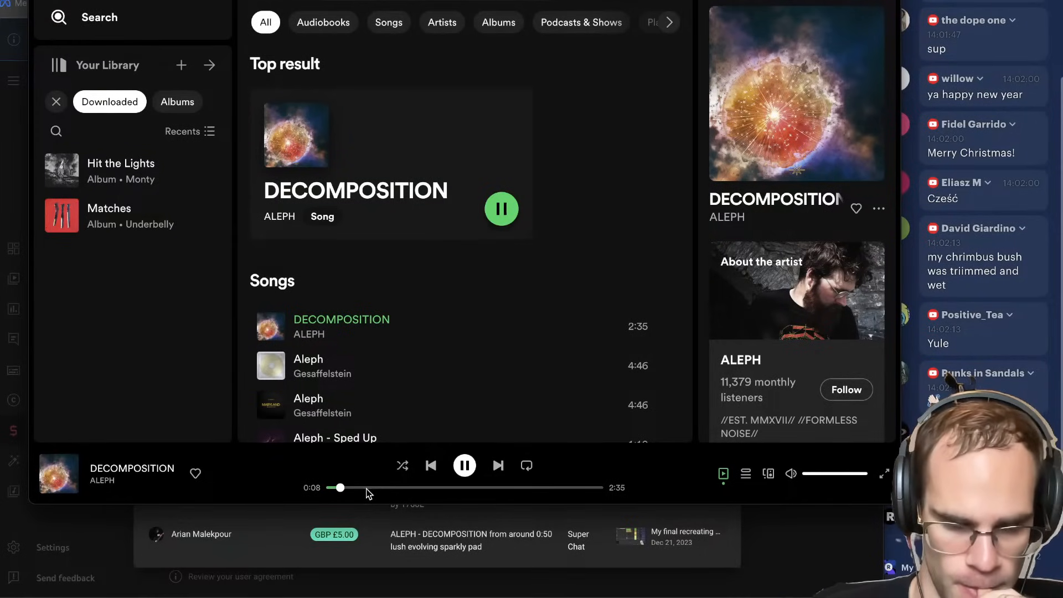
Pause the song, quit the headphone calibration utility and set the system sound output to Multi-Output Device.
{"action": "left_click", "coordinate": [464, 468]}
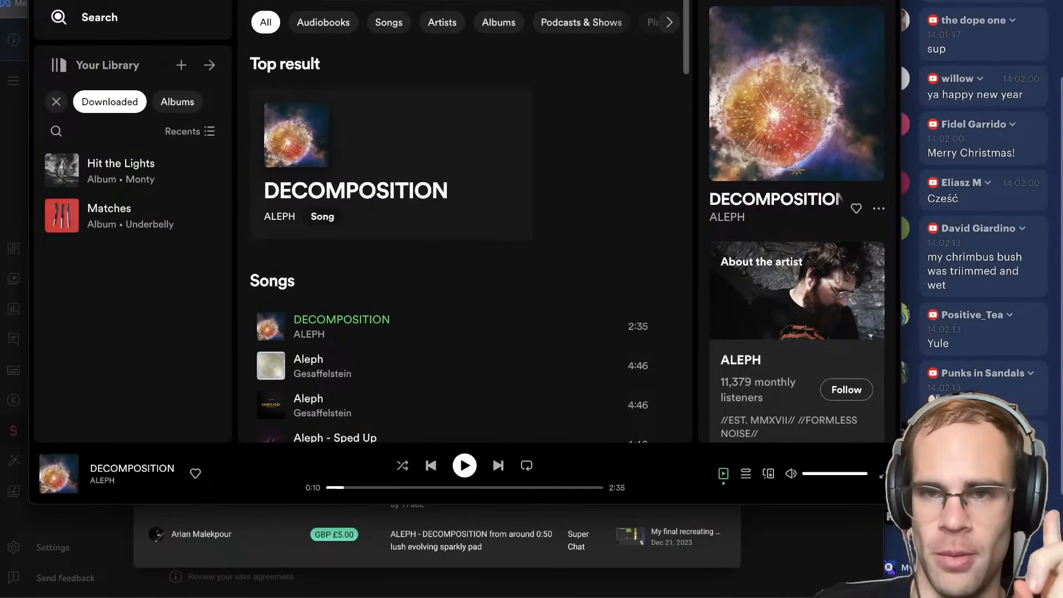
{"action": "left_click", "coordinate": [726, 0]}
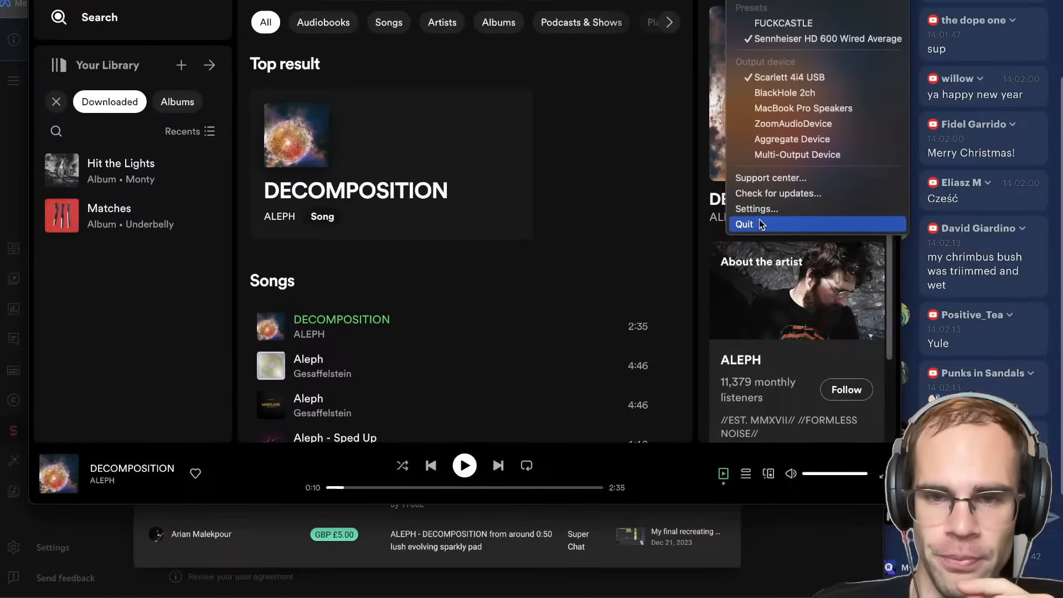
{"action": "left_click", "coordinate": [760, 224]}
{"action": "left_click", "coordinate": [824, 3]}
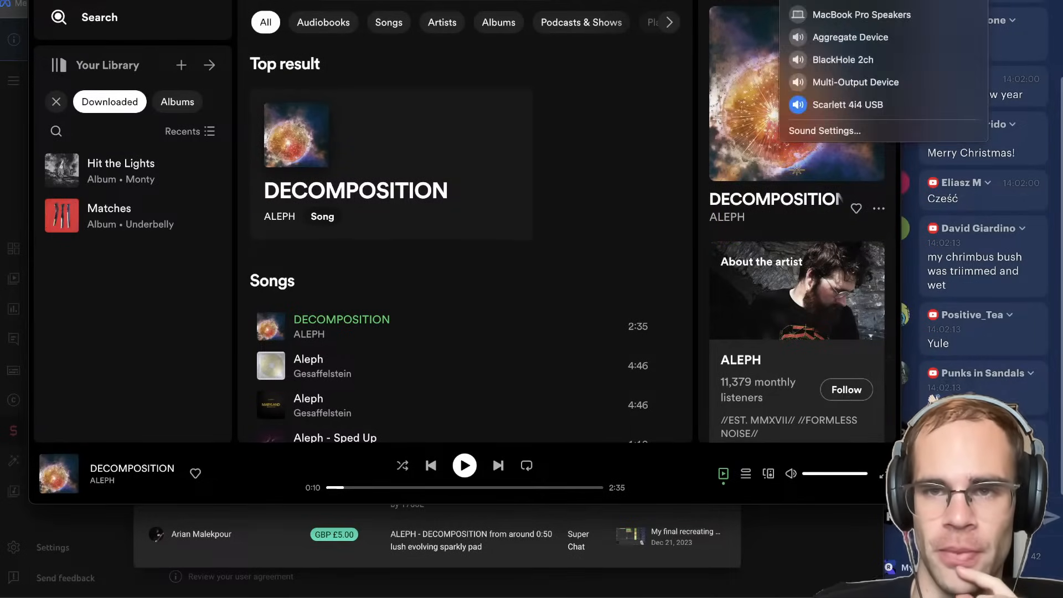
{"action": "left_click", "coordinate": [880, 83]}
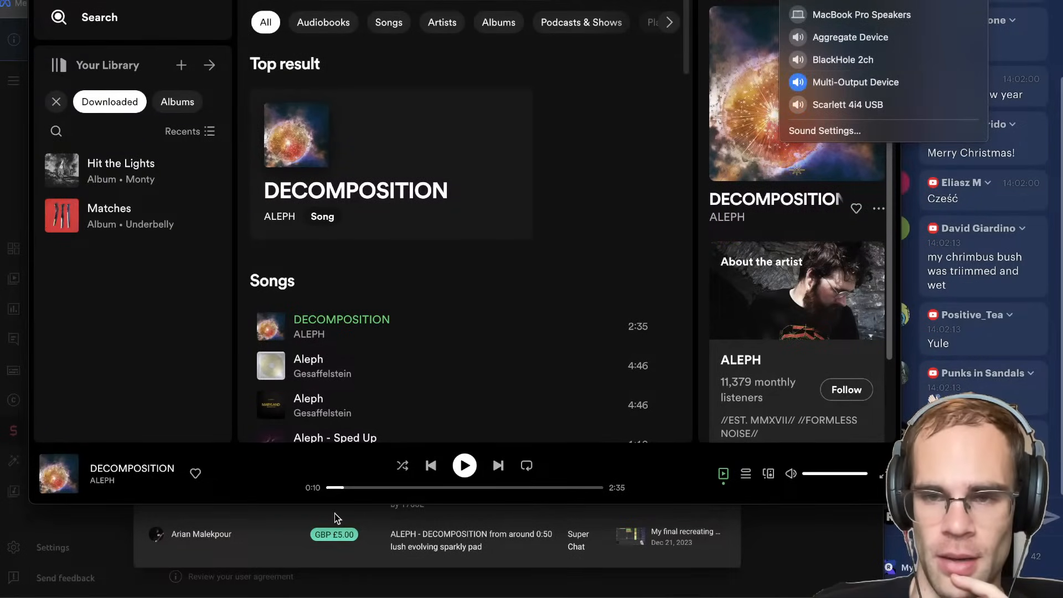
Resume playing DECOMPOSITION and check the desktop audio level in OBS.
{"action": "left_click", "coordinate": [465, 469]}
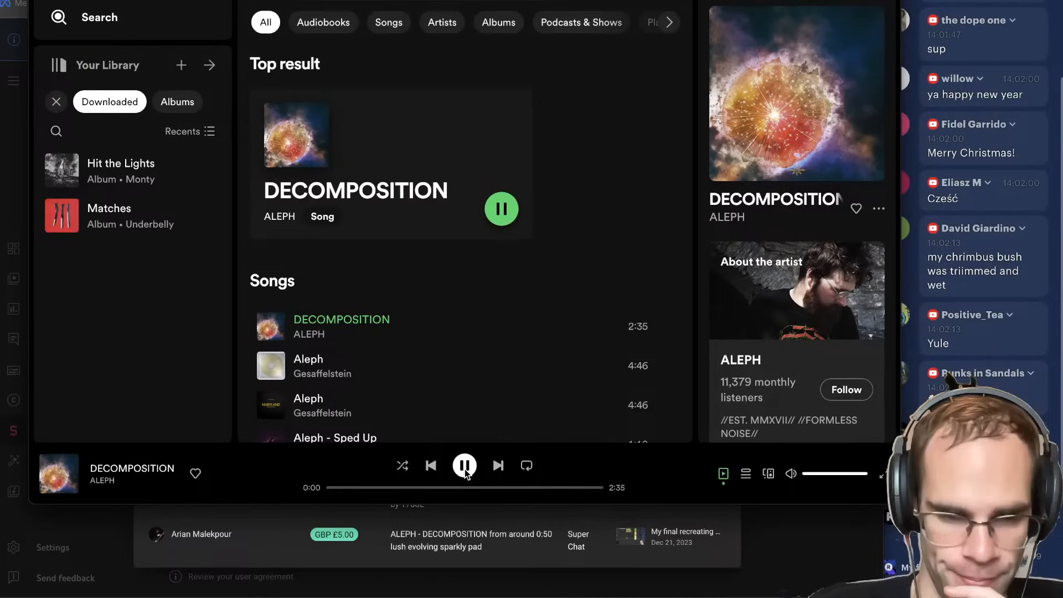
{"action": "mouse_move", "coordinate": [448, 597]}
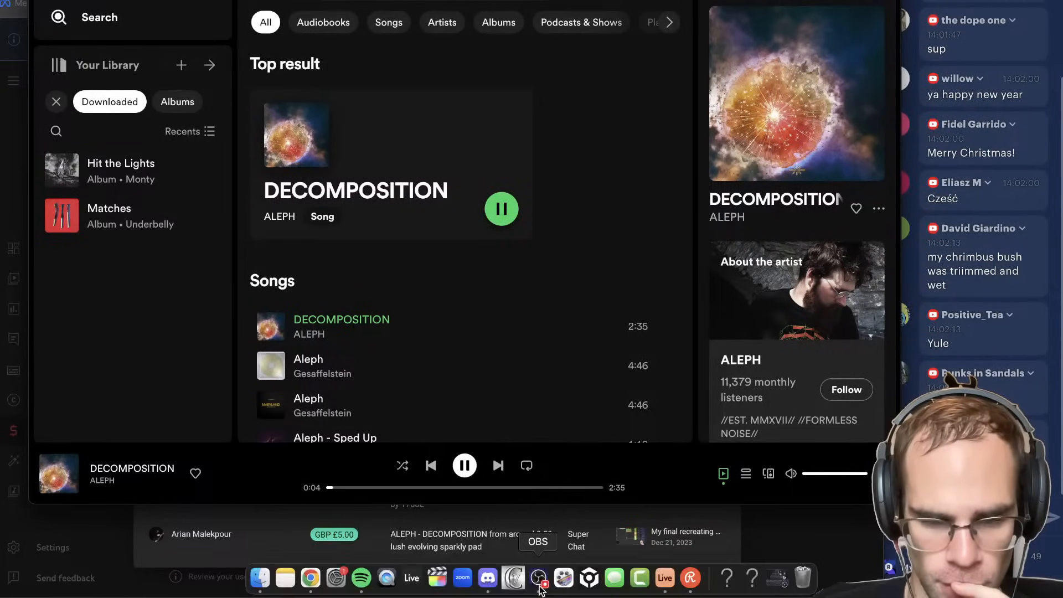
{"action": "left_click", "coordinate": [538, 579]}
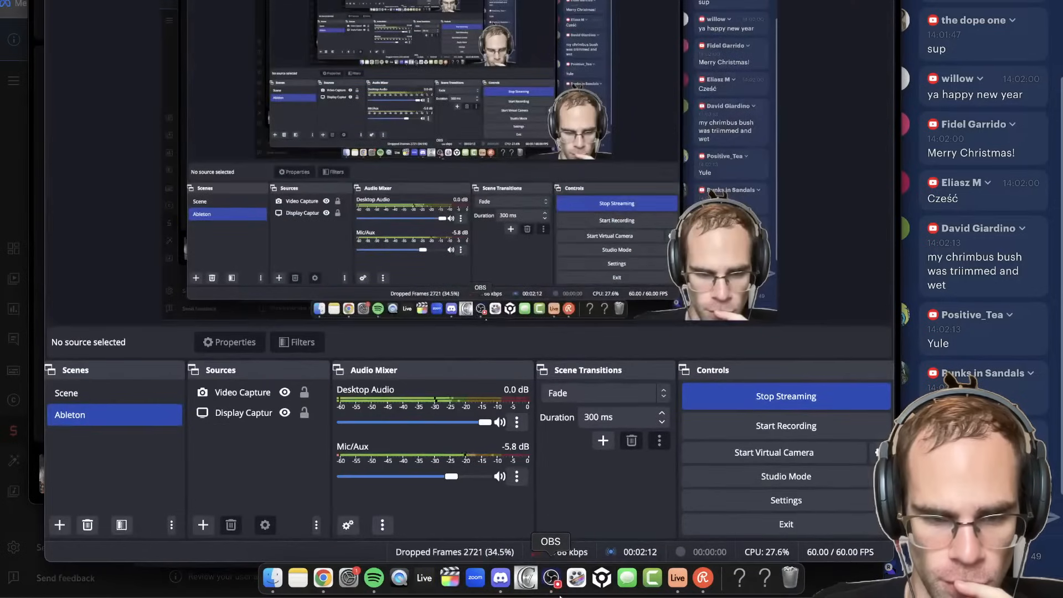
{"action": "key", "text": "super+m"}
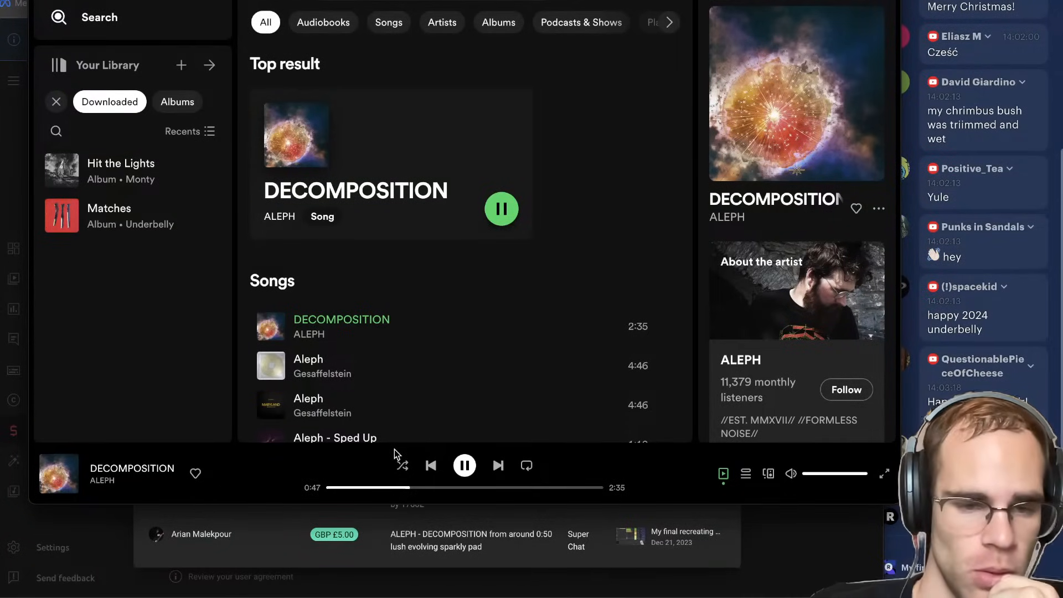
Listen to the requested pad section of DECOMPOSITION from about 0:50, and pause playback.
{"action": "left_click", "coordinate": [412, 487]}
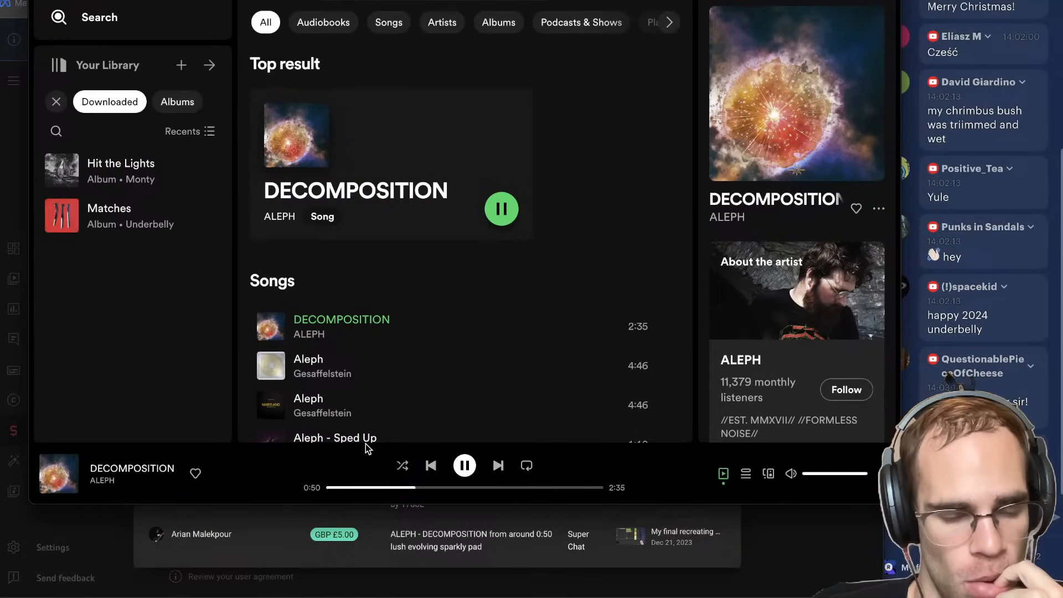
{"action": "left_click", "coordinate": [464, 466]}
Switch to Ableton Live, arm MIDI track 4 for recording and load Kontakt 7 onto it.
{"action": "mouse_move", "coordinate": [478, 595]}
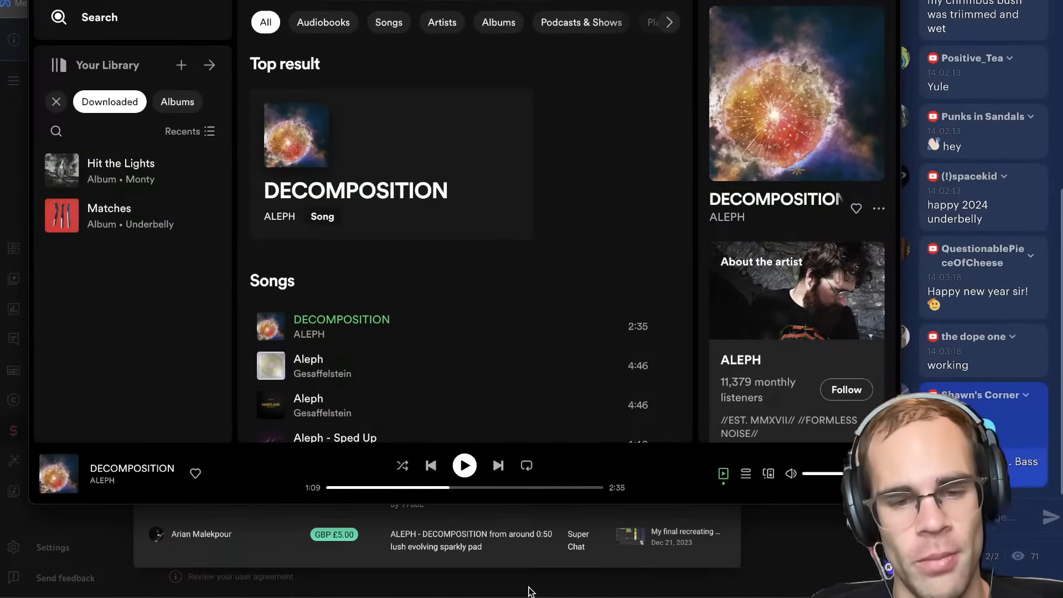
{"action": "mouse_move", "coordinate": [657, 592]}
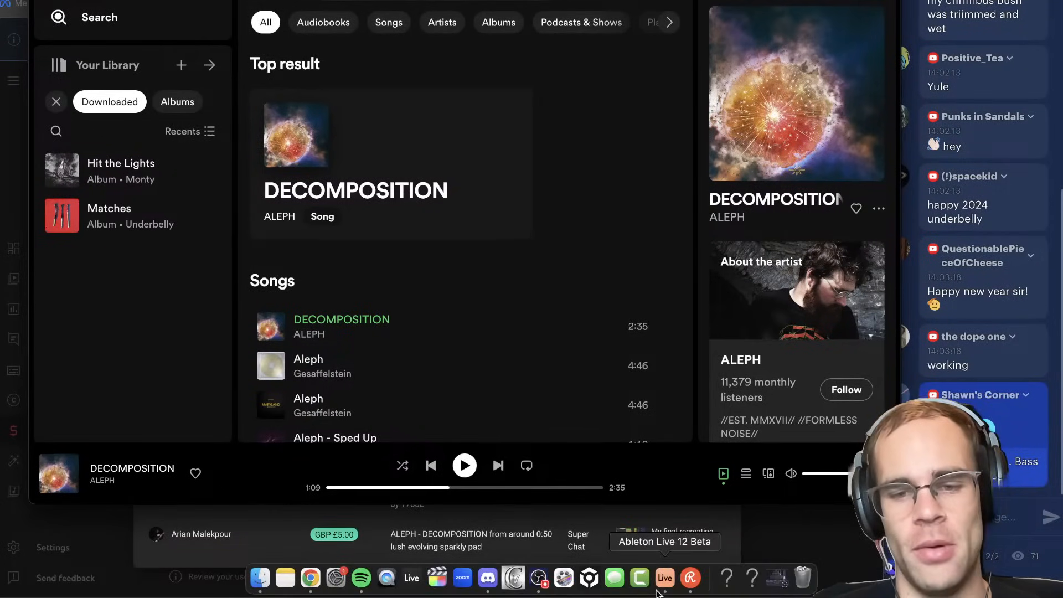
{"action": "left_click", "coordinate": [657, 592]}
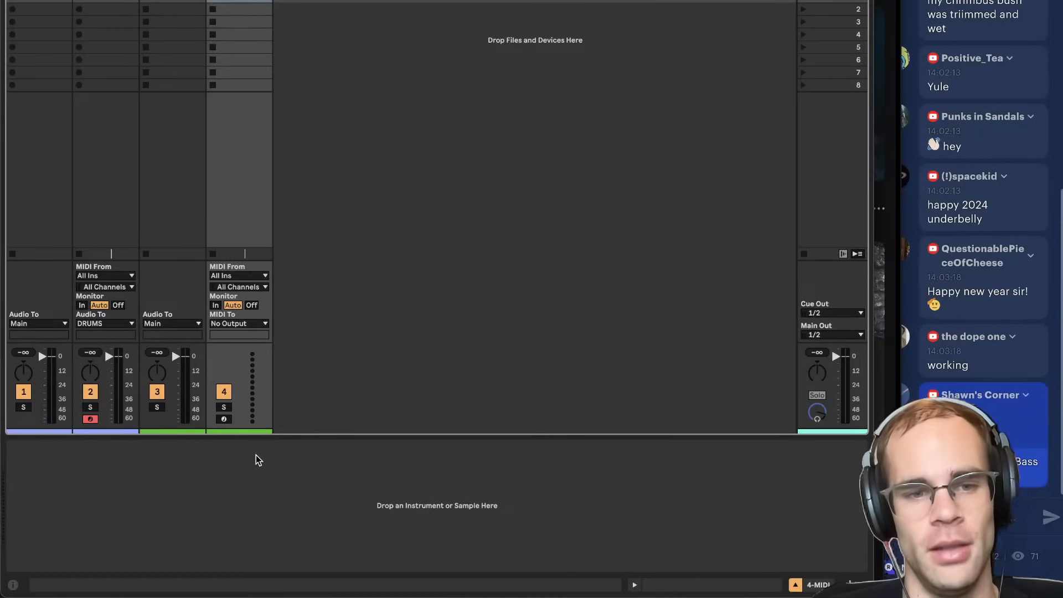
{"action": "left_click", "coordinate": [224, 419]}
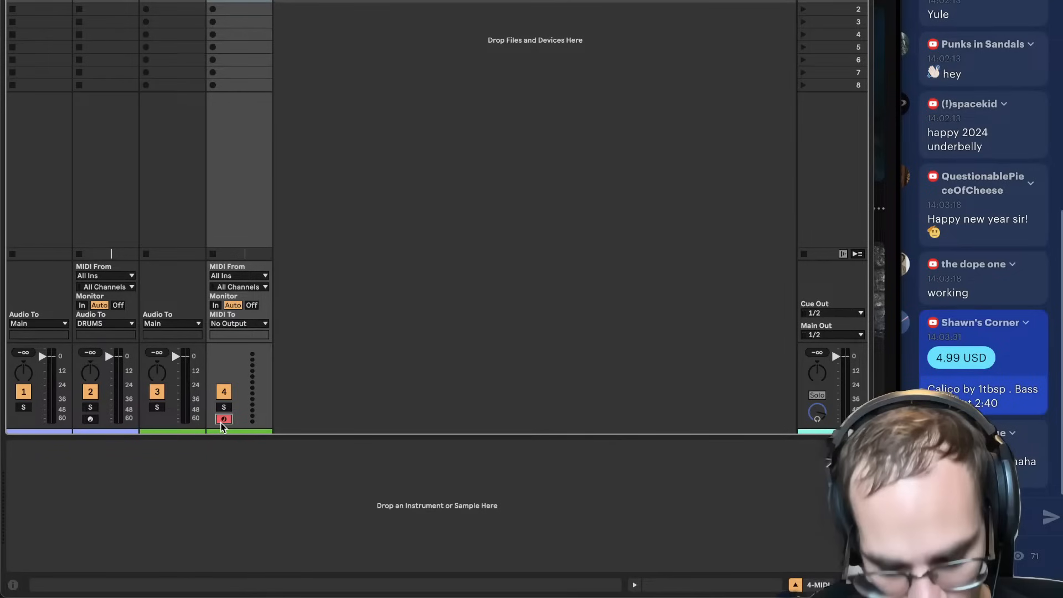
{"action": "key", "text": "super+alt+b"}
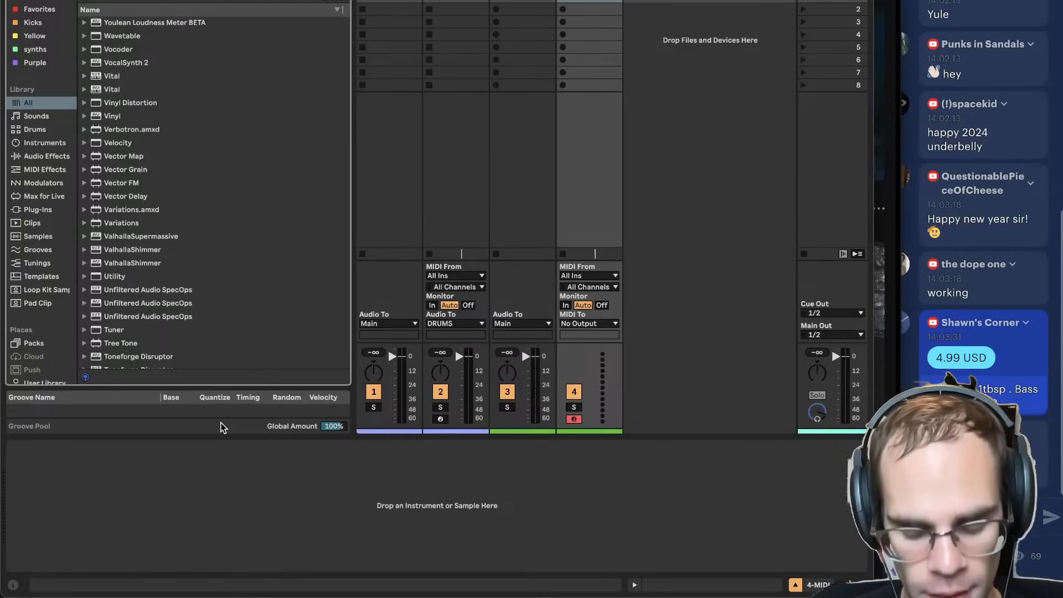
{"action": "type", "text": "kontakt 7"}
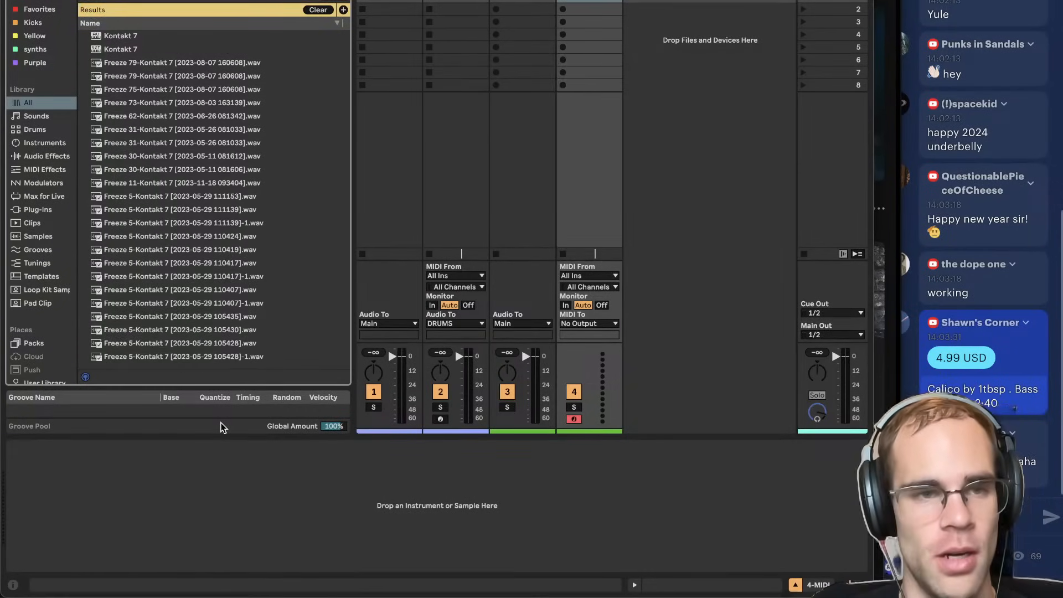
{"action": "key", "text": "Down"}
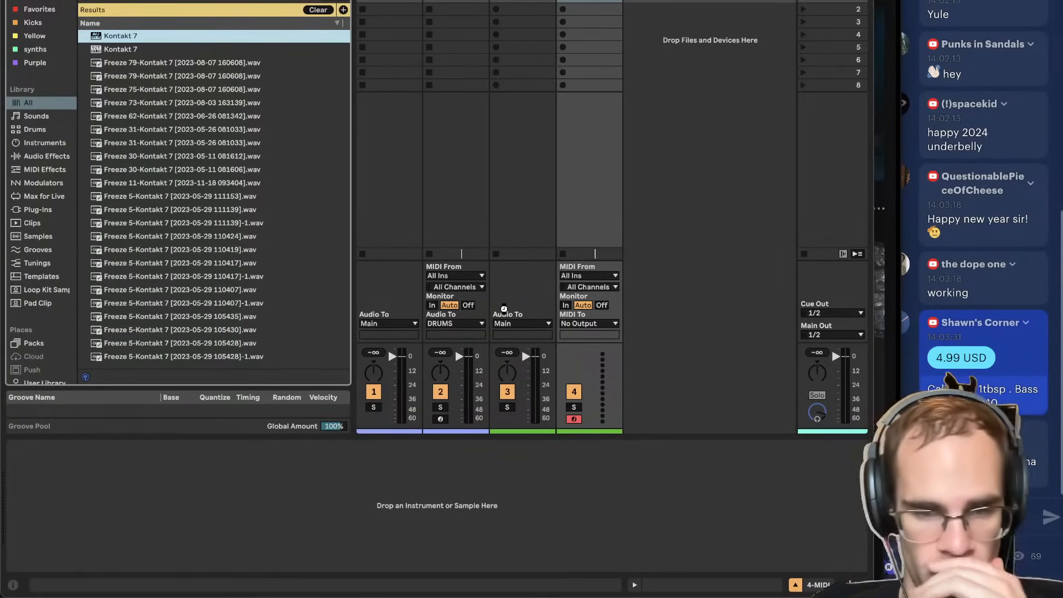
{"action": "key", "text": "Return"}
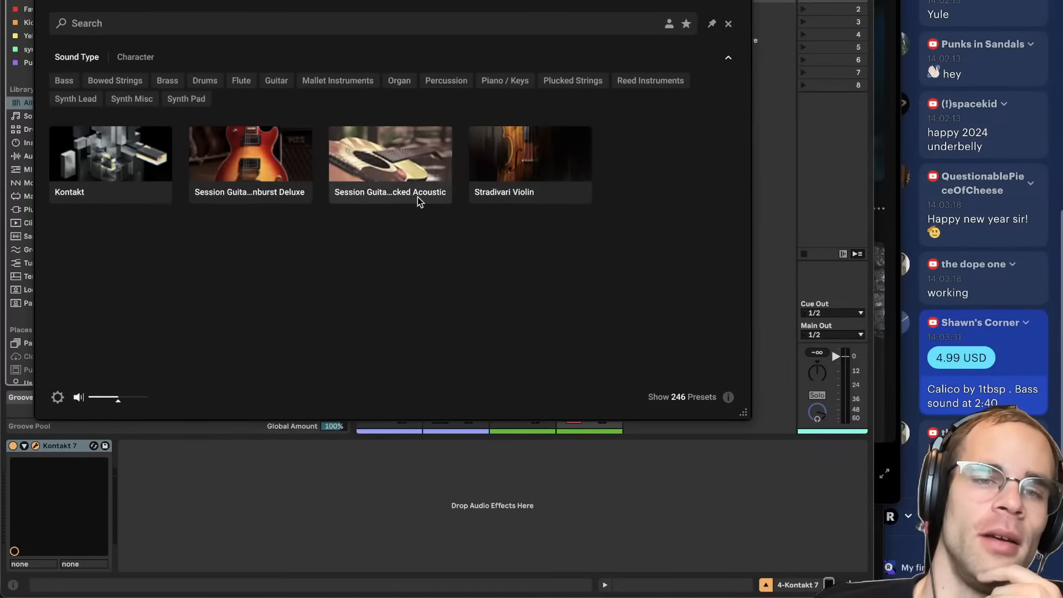
Load the Picked Acoustic (Melody) preset from Session Guitarist - Picked Acoustic into Kontakt and close the plug-in window.
{"action": "left_click", "coordinate": [419, 198]}
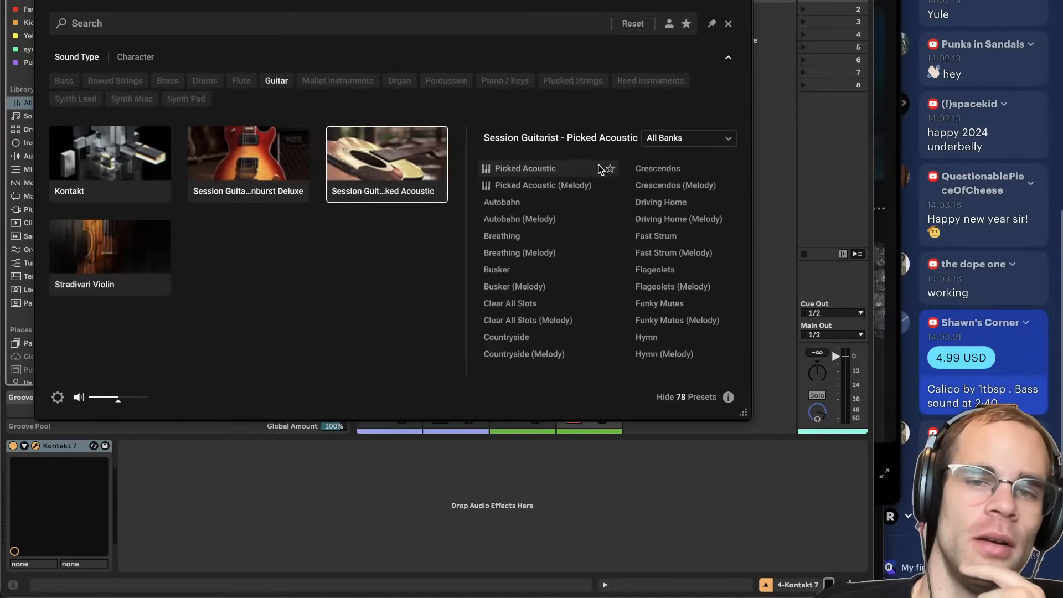
{"action": "double_click", "coordinate": [554, 190]}
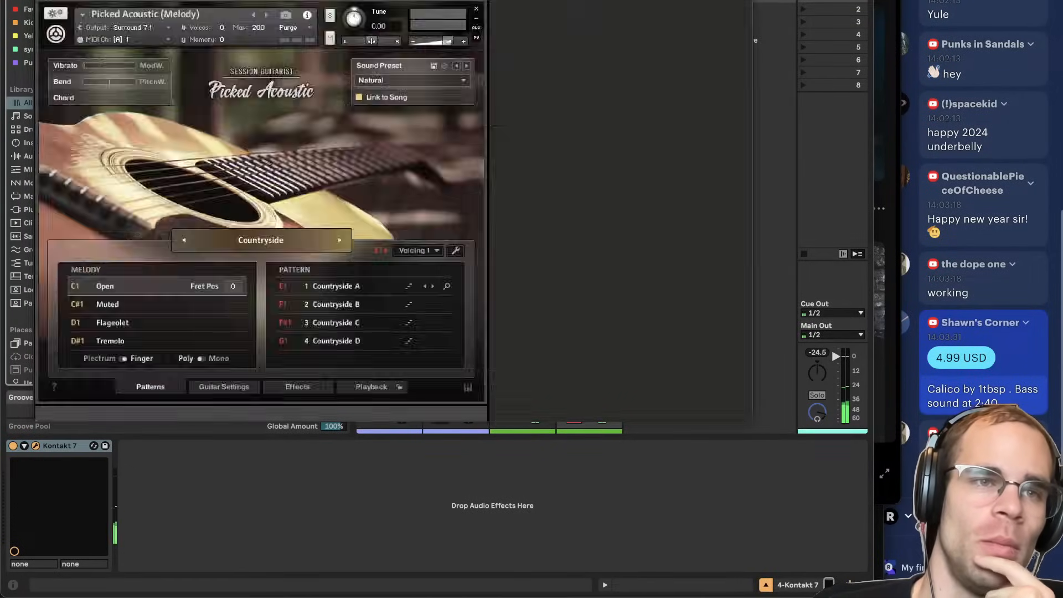
{"action": "key", "text": "super+w"}
Record a guitar melody clip into the first clip slot of the Kontakt 7 track.
{"action": "left_click", "coordinate": [601, 1]}
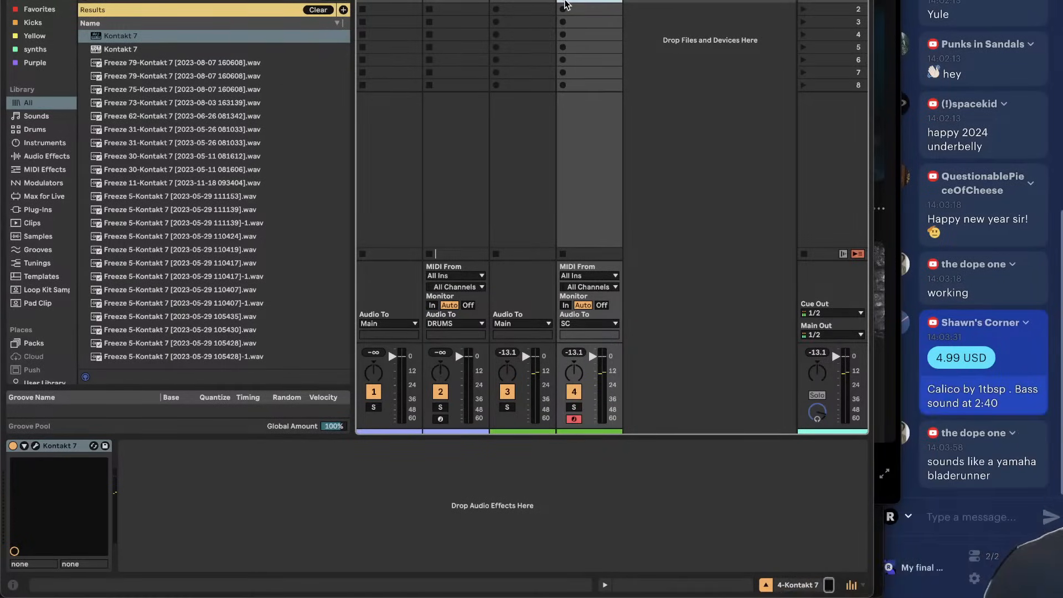
{"action": "key", "text": "space"}
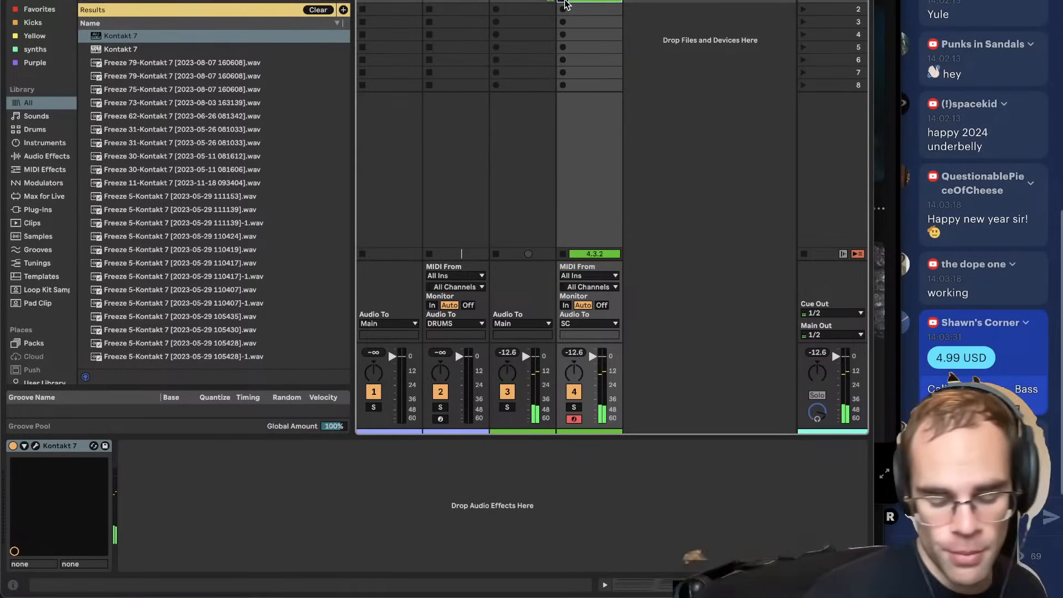
{"action": "key", "text": "space"}
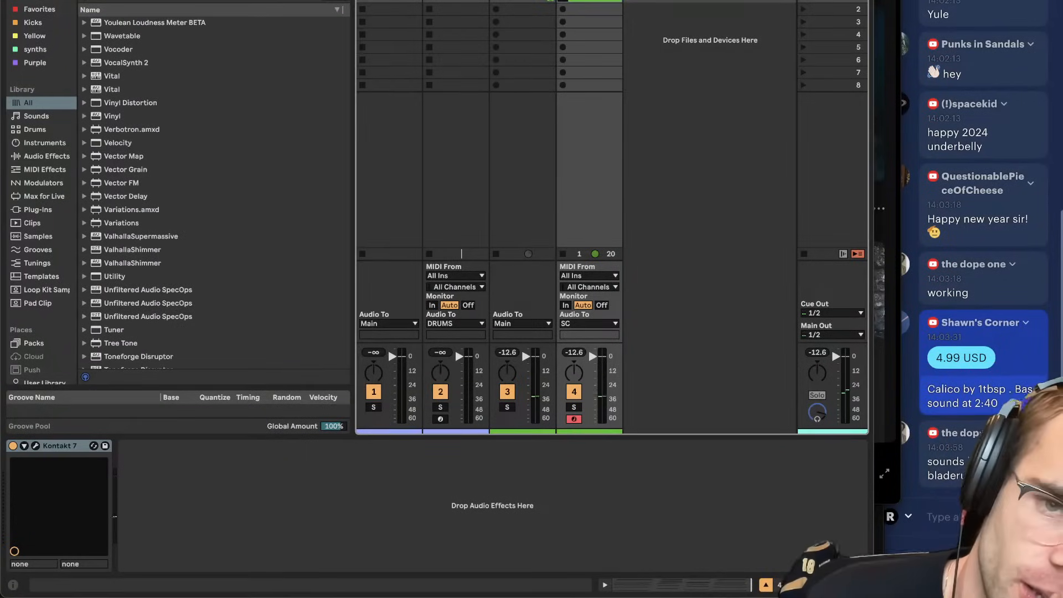
Browse to the PATRON SAMPLES folder and expand the UB Jan '24 Patron Samples pack.
{"action": "left_click", "coordinate": [235, 535]}
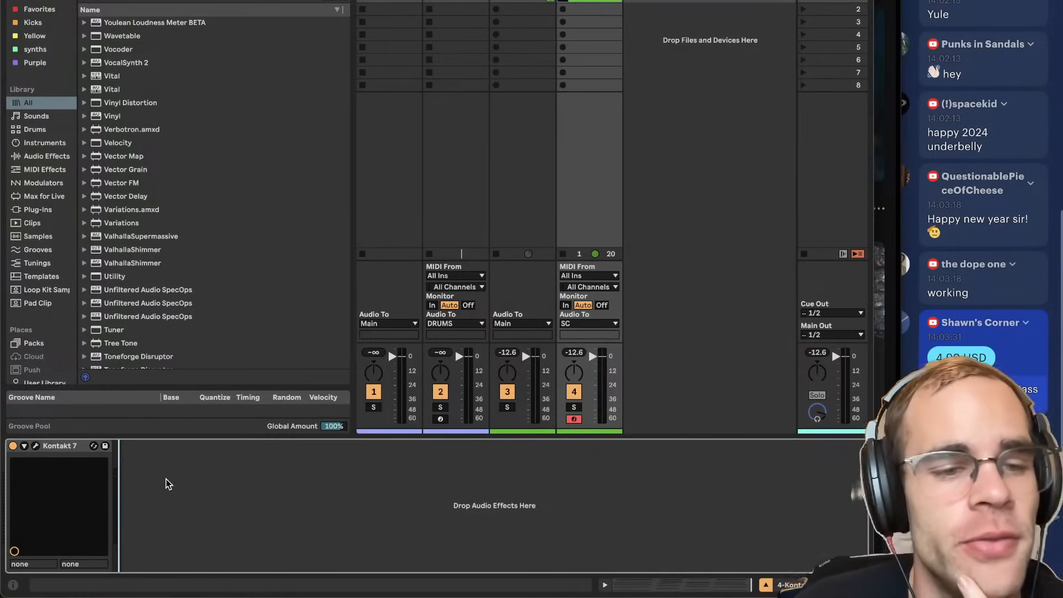
{"action": "scroll", "coordinate": [39, 277], "scroll_direction": "down", "scroll_amount": 5}
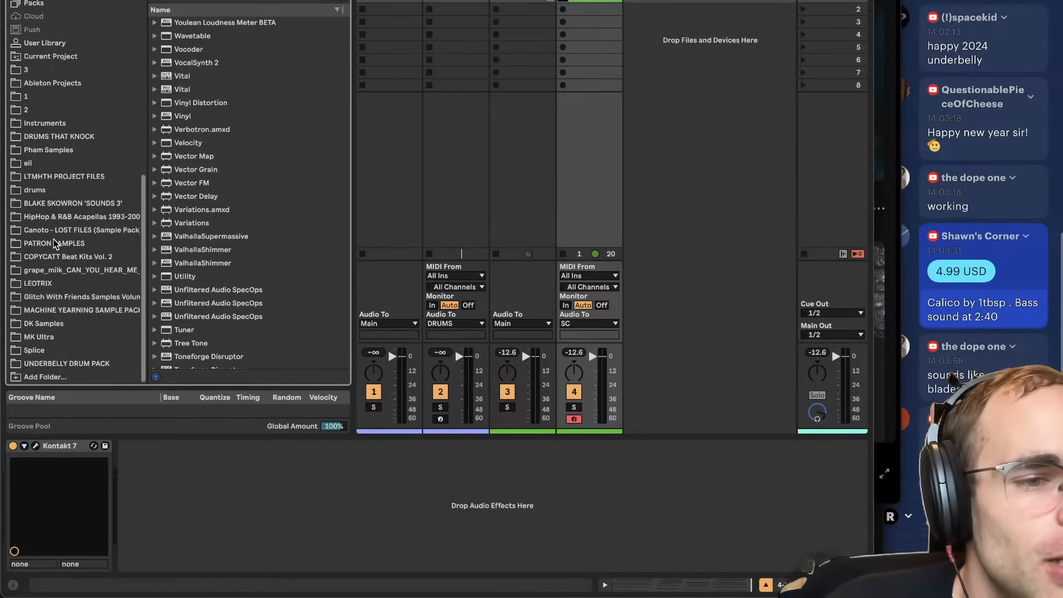
{"action": "left_click", "coordinate": [55, 243]}
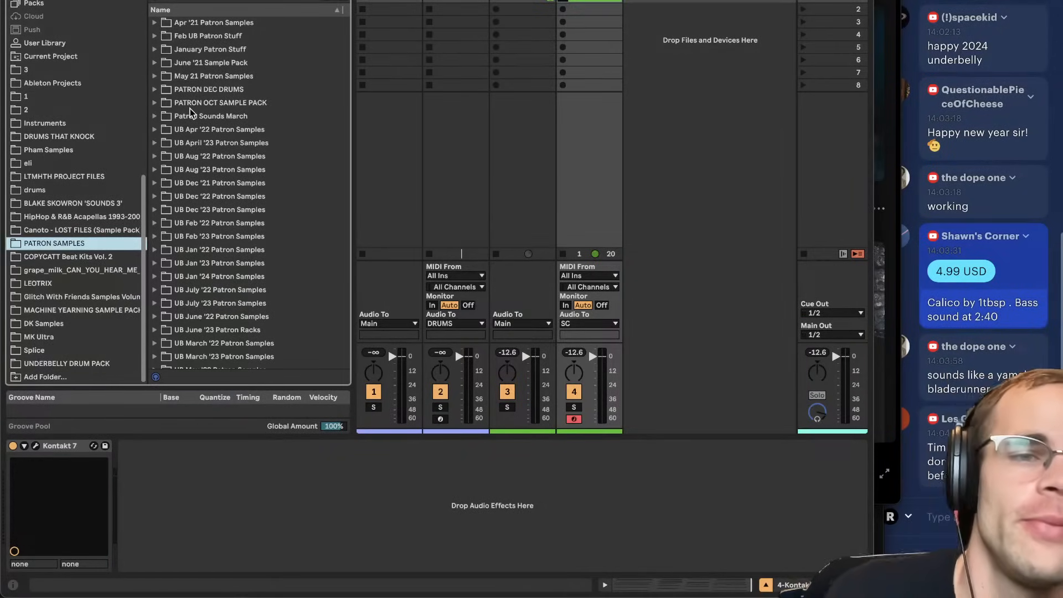
{"action": "scroll", "coordinate": [203, 180], "scroll_direction": "down", "scroll_amount": 1}
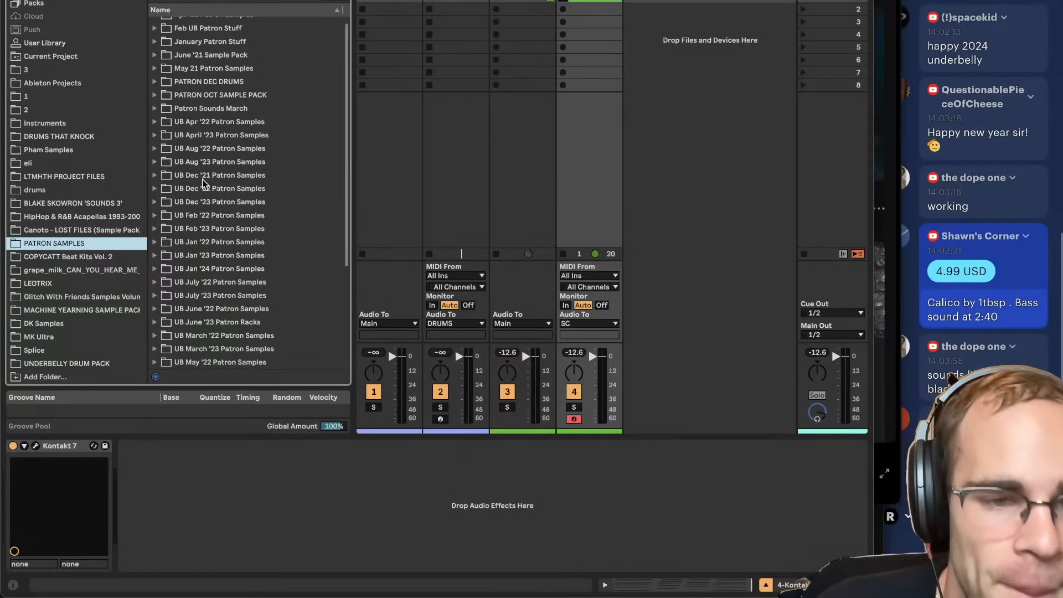
{"action": "scroll", "coordinate": [210, 181], "scroll_direction": "down", "scroll_amount": 5}
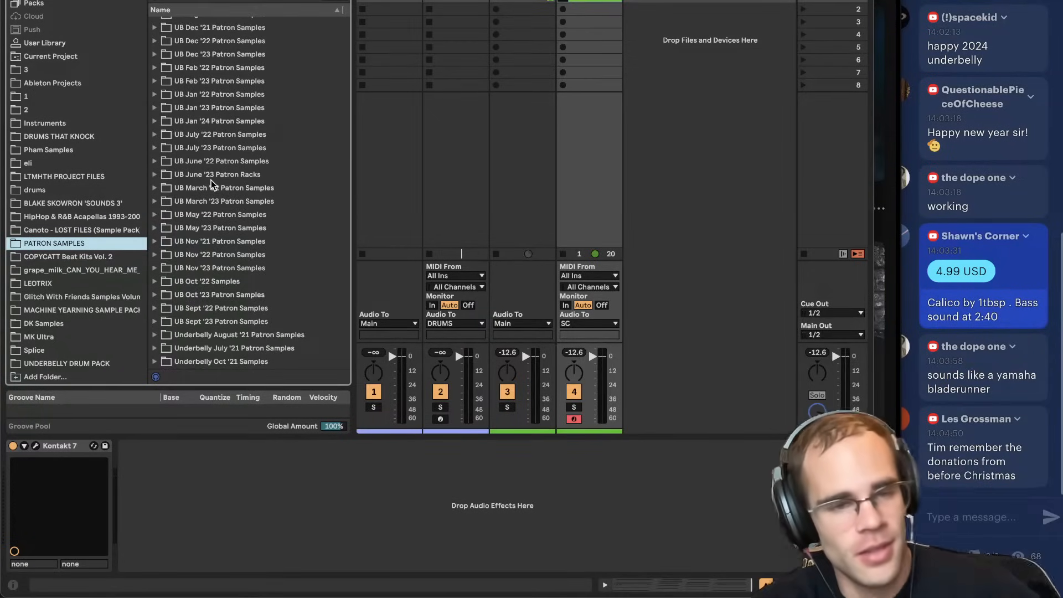
{"action": "scroll", "coordinate": [188, 174], "scroll_direction": "up", "scroll_amount": 5}
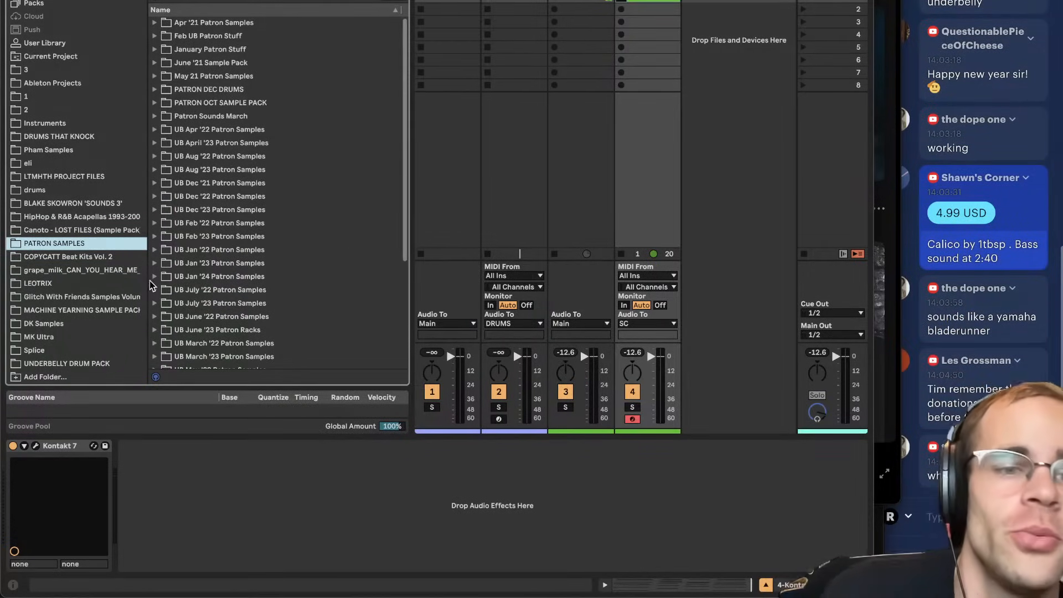
{"action": "left_click", "coordinate": [155, 276]}
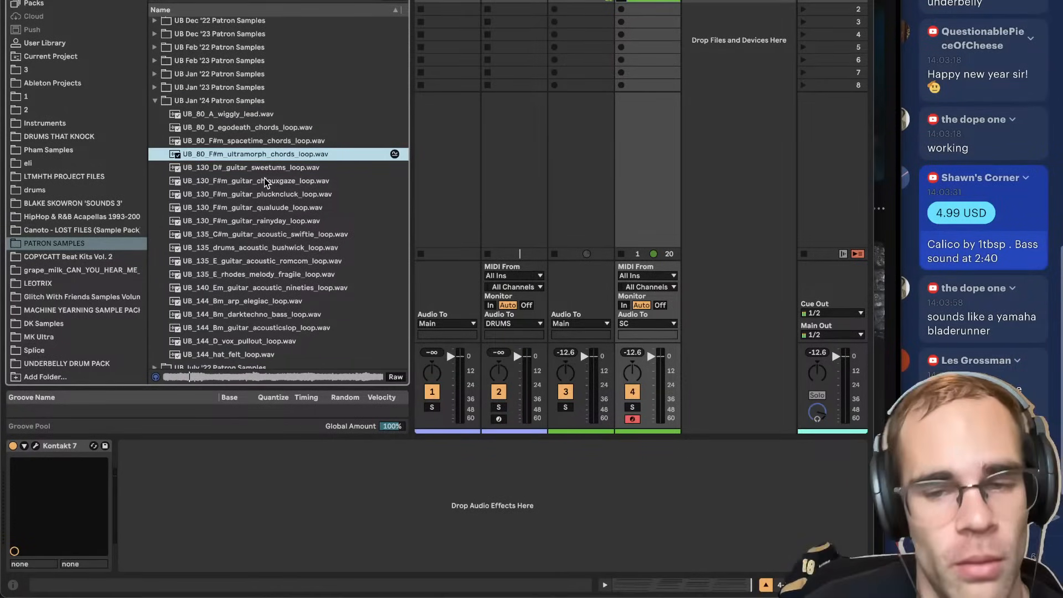
Audition the guitar loops in the UB Jan '24 pack, ending with UB_144_Bm_guitar_acousticslop_loop.wav.
{"action": "key", "text": "Down"}
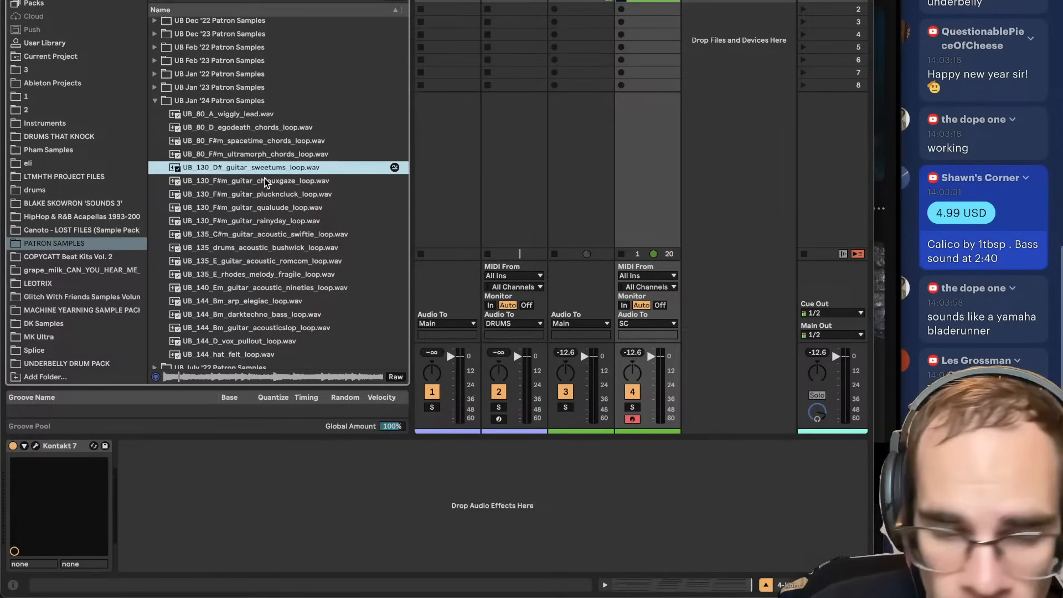
{"action": "key", "text": "Down"}
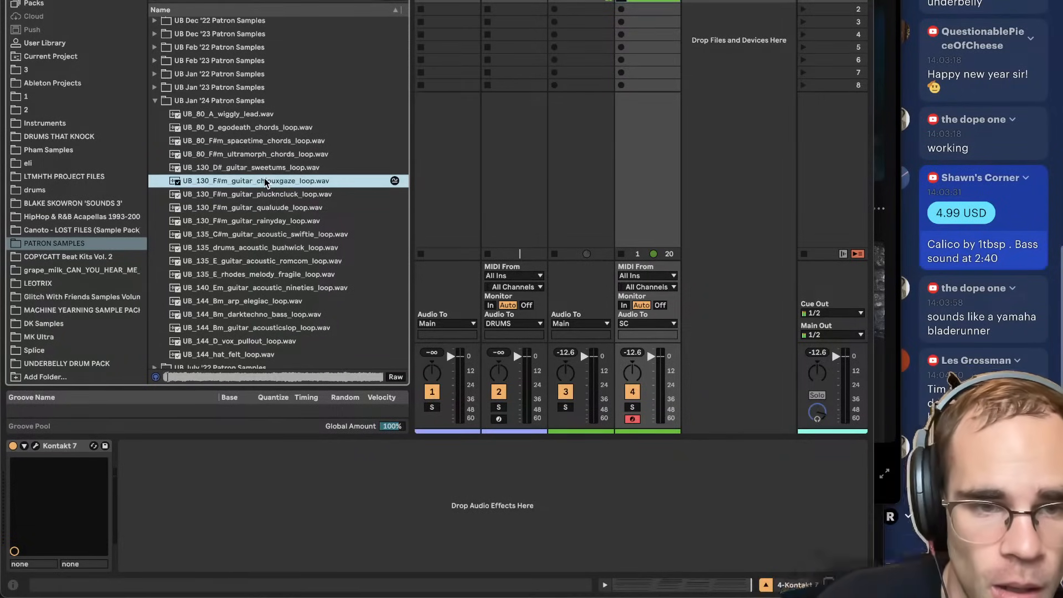
{"action": "key", "text": "Down"}
{"action": "key", "text": "Down"}
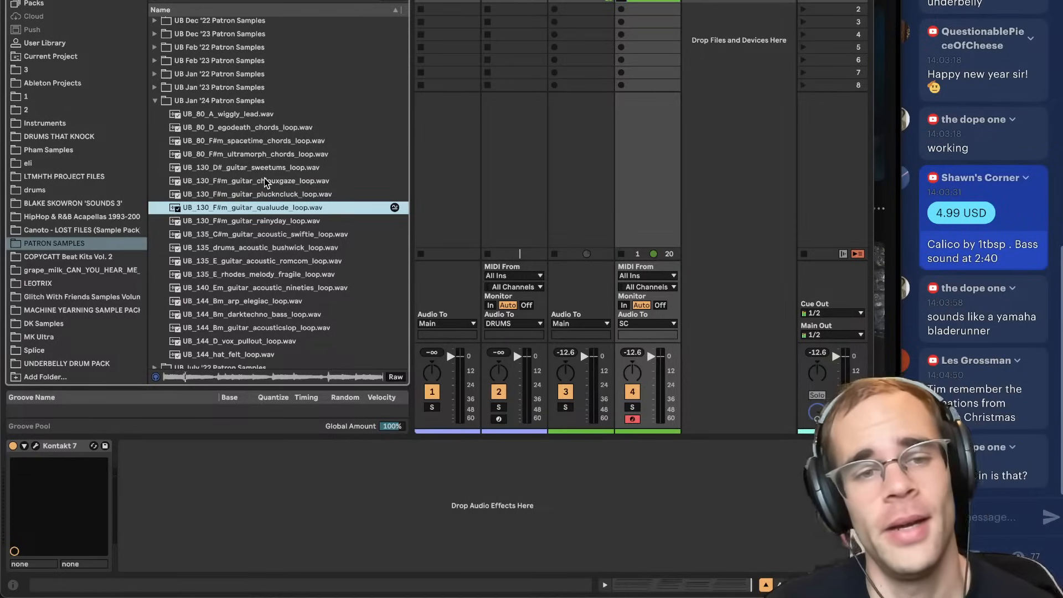
{"action": "key", "text": "Down"}
{"action": "key", "text": "Down"}
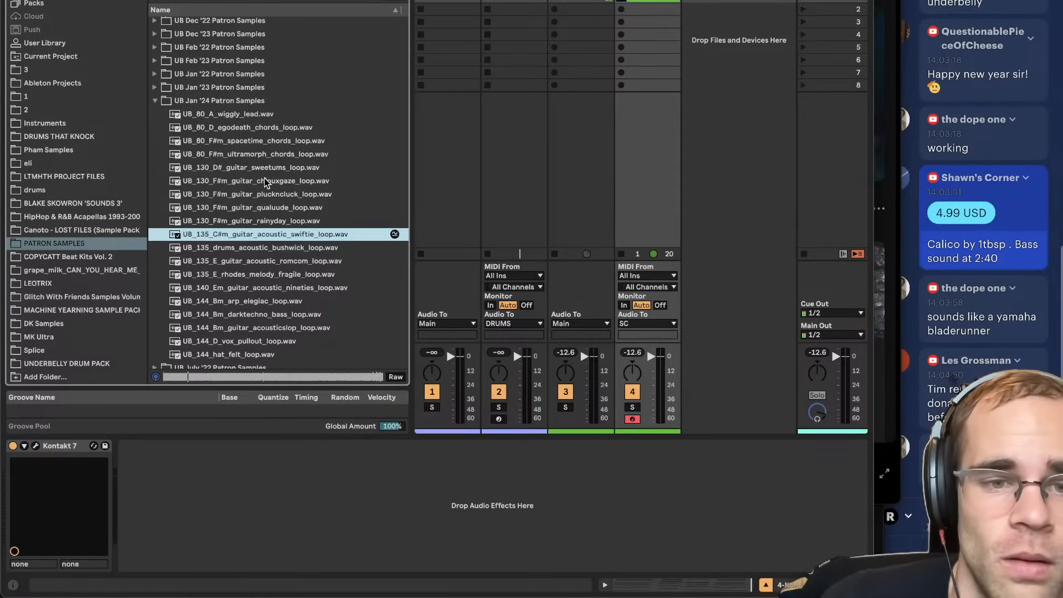
{"action": "key", "text": "Down"}
{"action": "key", "text": "Up"}
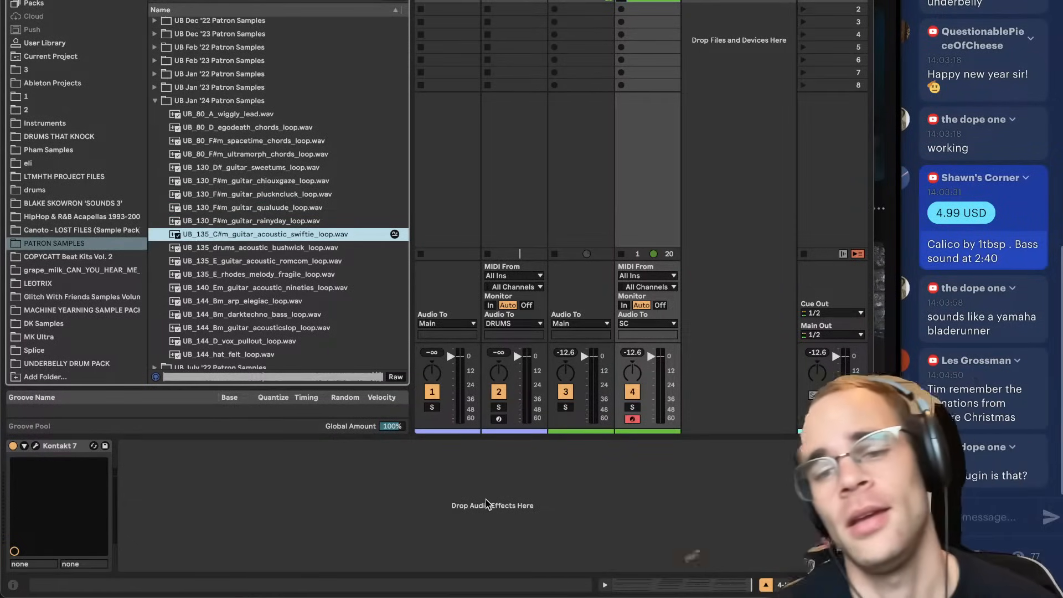
{"action": "left_click", "coordinate": [718, 500]}
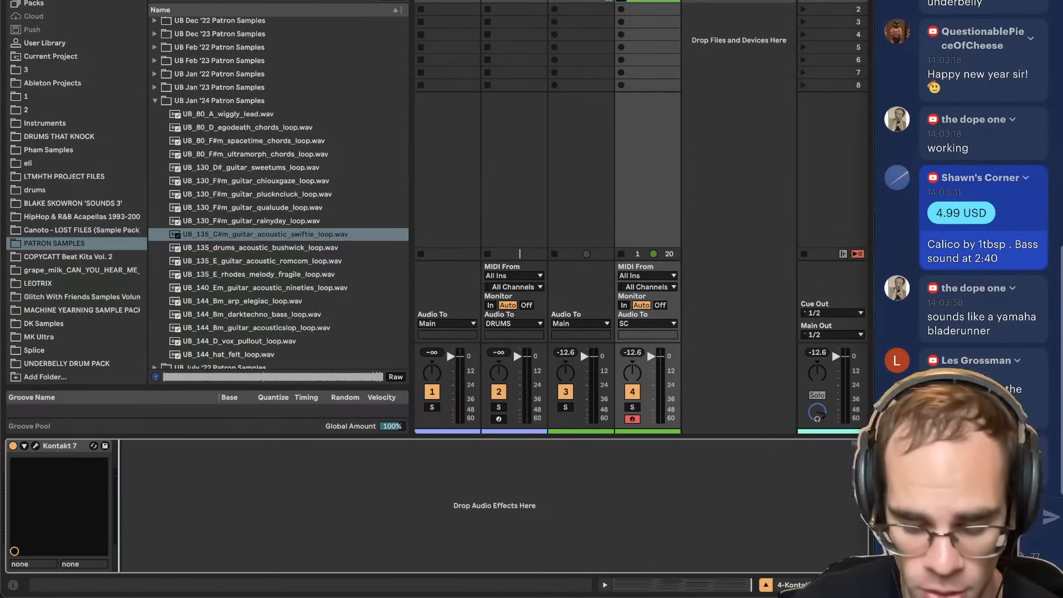
{"action": "type", "text": "p"}
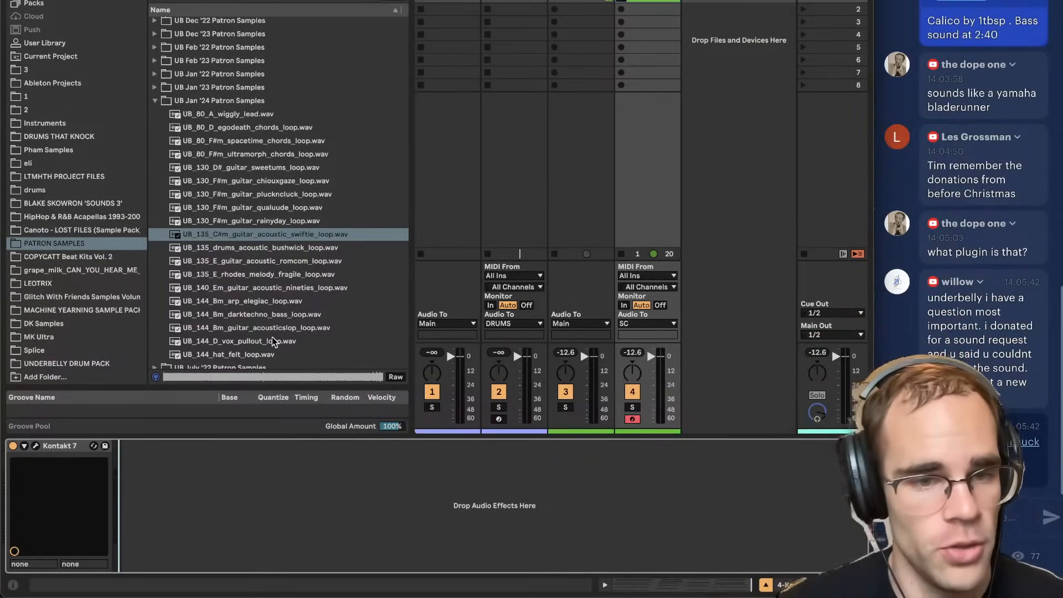
{"action": "left_click", "coordinate": [274, 327]}
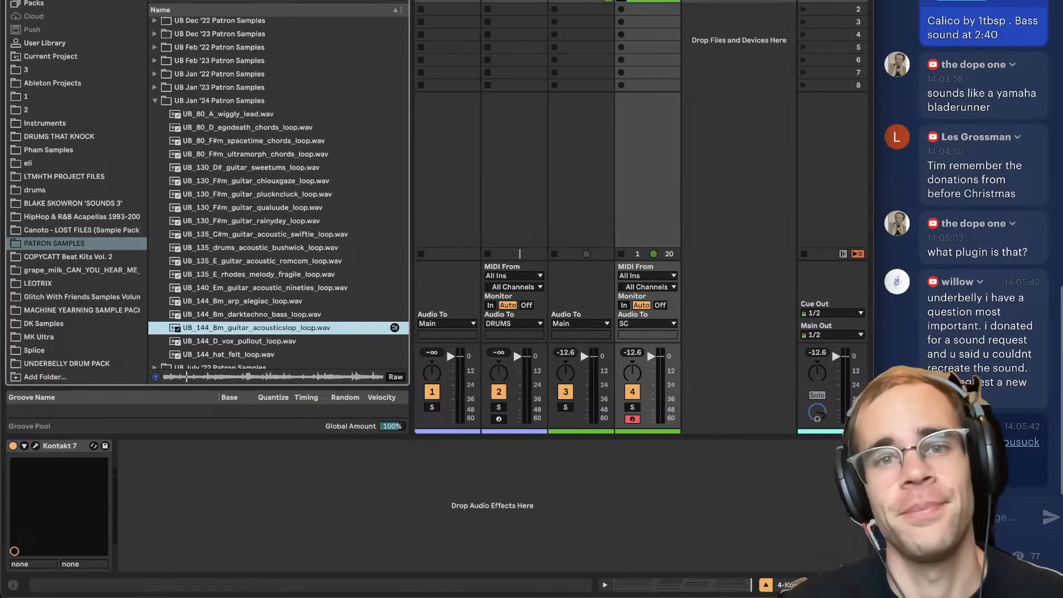
Create a new MIDI track and load Granulator III onto it.
{"action": "key", "text": "super+shift+t"}
{"action": "key", "text": "super+f"}
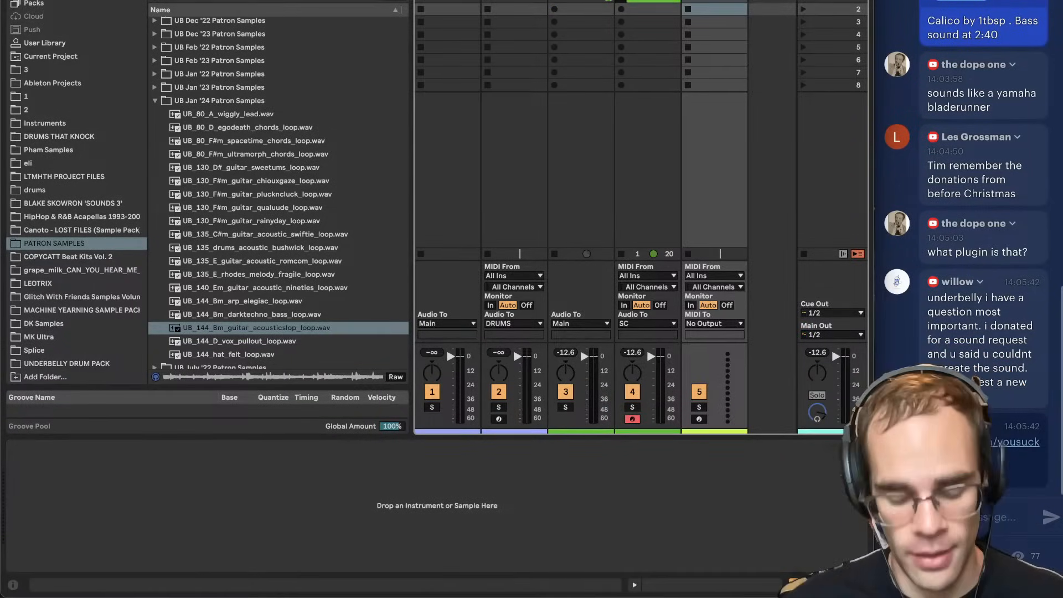
{"action": "type", "text": "ga"}
{"action": "key", "text": "BackSpace"}
{"action": "type", "text": "ranulator"}
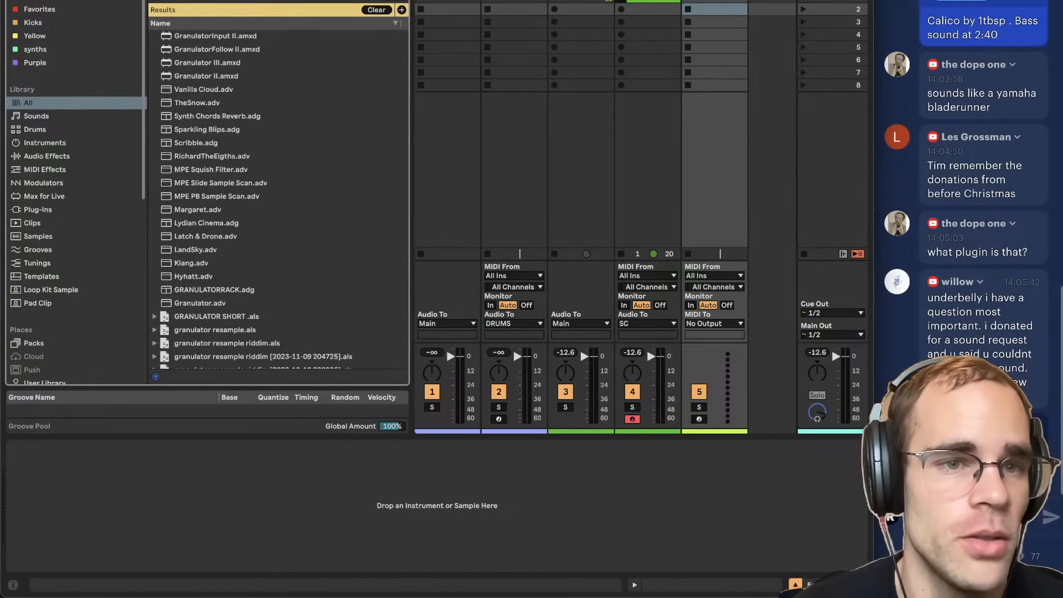
{"action": "key", "text": "Down"}
{"action": "key", "text": "Down"}
{"action": "key", "text": "Down"}
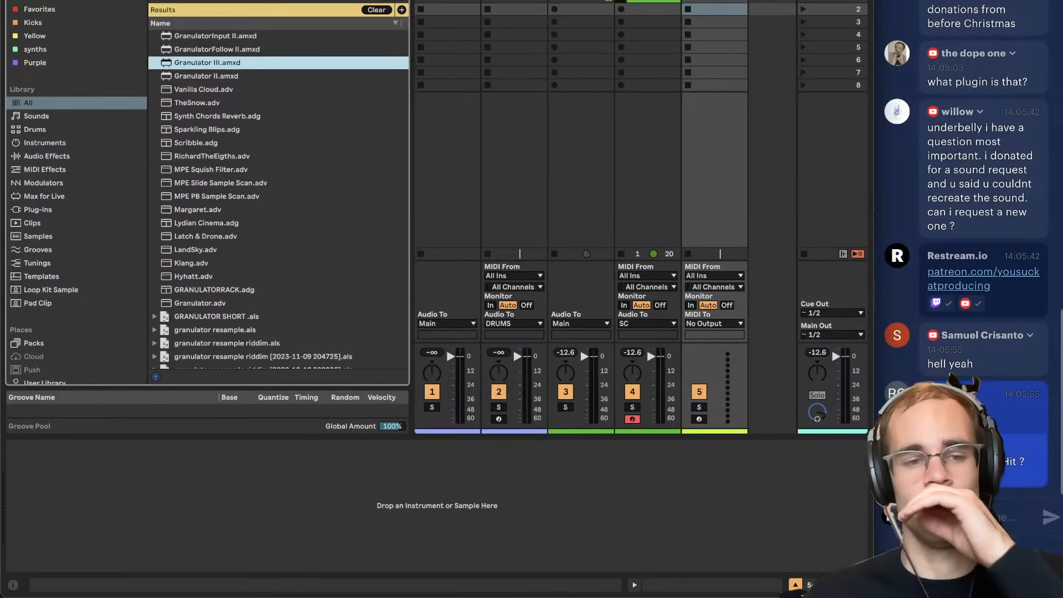
{"action": "key", "text": "Return"}
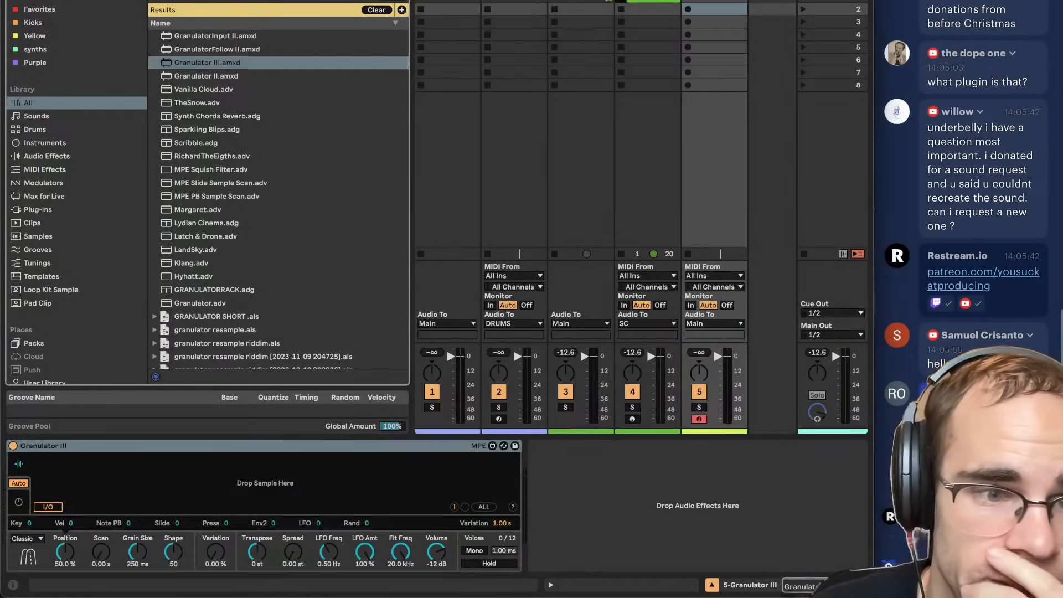
Return to the PATRON SAMPLES folder and load UB_144_Bm_guitar_acousticslop_loop.wav into Granulator III.
{"action": "key", "text": "Escape"}
{"action": "left_click", "coordinate": [33, 342]}
{"action": "scroll", "coordinate": [32, 339], "scroll_direction": "down", "scroll_amount": 10}
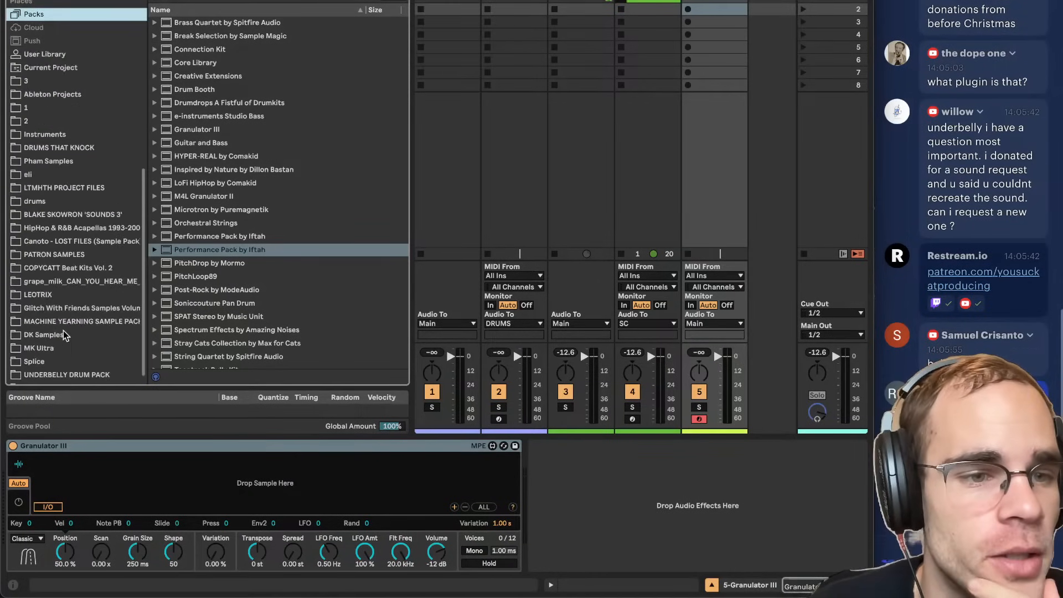
{"action": "left_click", "coordinate": [55, 243]}
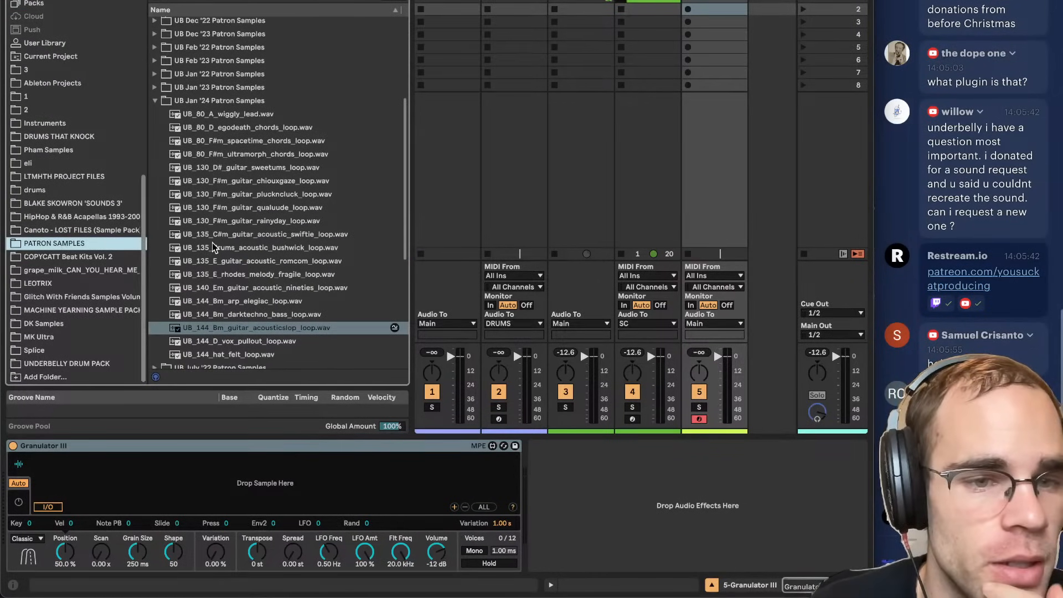
{"action": "left_click_drag", "start_coordinate": [244, 327], "coordinate": [245, 483]}
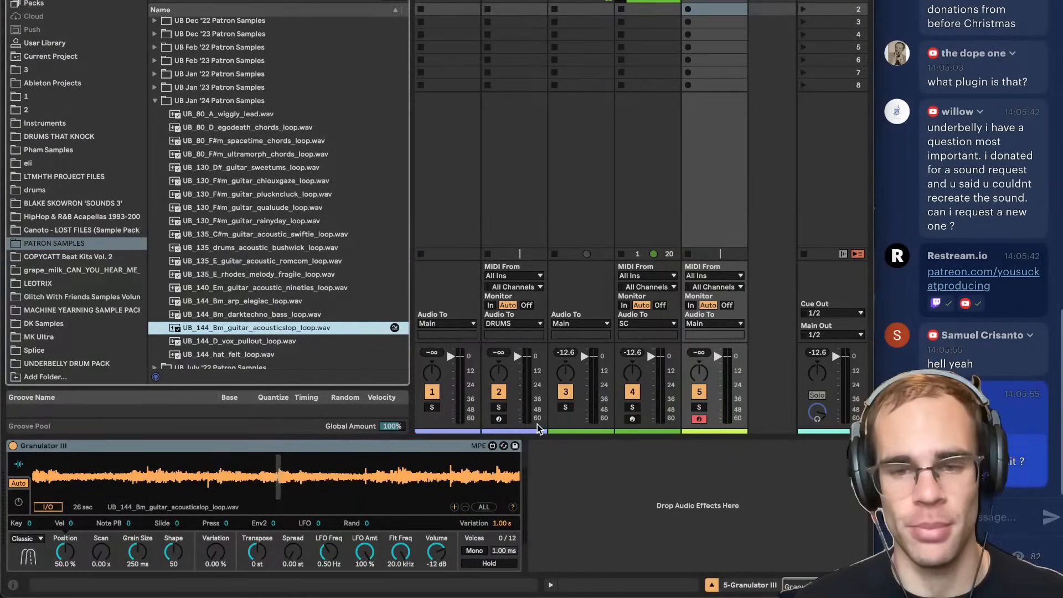
Set Granulator III to Cloud mode with a 436 ms grain size and a position of 50.8 %.
{"action": "left_click", "coordinate": [286, 486]}
{"action": "mouse_move", "coordinate": [284, 484]}
{"action": "left_mouse_down"}
{"action": "mouse_move", "coordinate": [265, 492]}
{"action": "mouse_move", "coordinate": [288, 487]}
{"action": "left_mouse_up"}
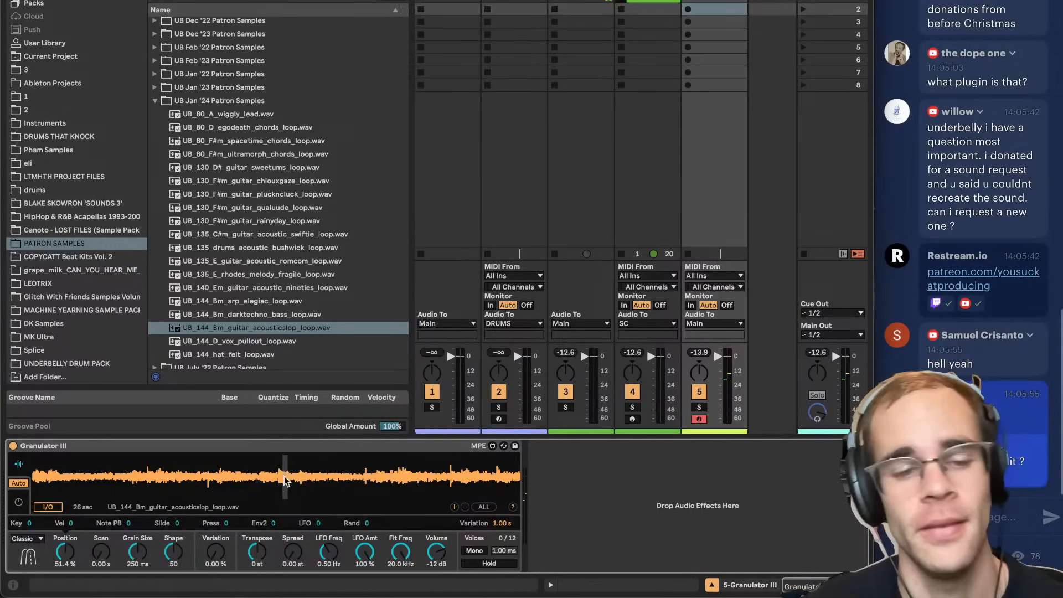
{"action": "mouse_move", "coordinate": [132, 548]}
{"action": "left_mouse_down"}
{"action": "mouse_move", "coordinate": [132, 523]}
{"action": "mouse_move", "coordinate": [132, 536]}
{"action": "left_mouse_up"}
{"action": "left_click", "coordinate": [26, 537]}
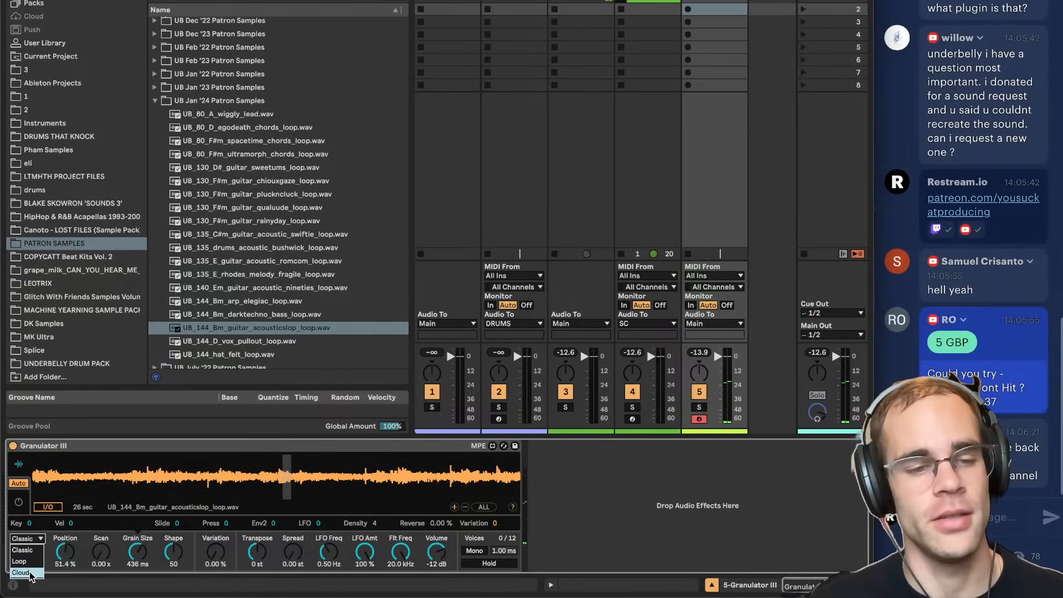
{"action": "left_click", "coordinate": [22, 573]}
{"action": "left_click_drag", "start_coordinate": [287, 486], "coordinate": [285, 485]}
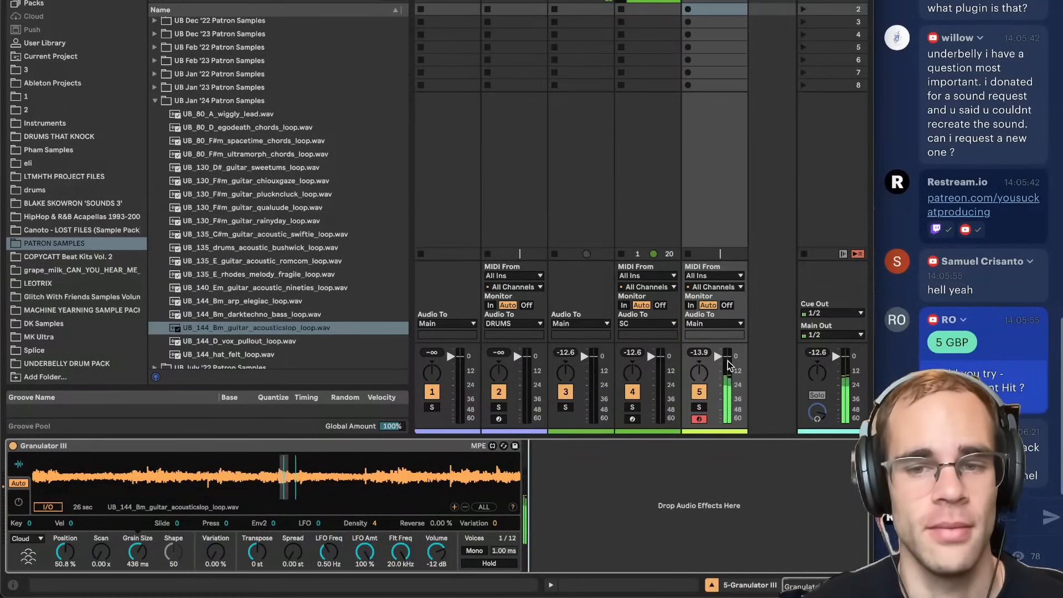
Set Granulator III's Variation to 6.75 %, Spread to 0.05 st and Position to 31.9 %.
{"action": "left_click", "coordinate": [727, 361]}
{"action": "left_click_drag", "start_coordinate": [215, 551], "coordinate": [216, 543]}
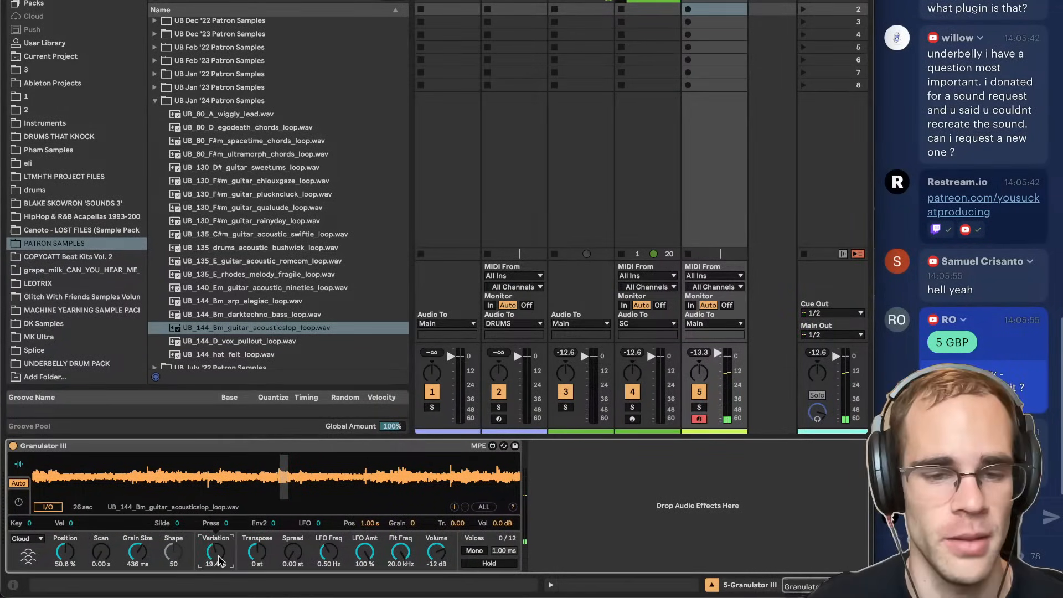
{"action": "left_click_drag", "start_coordinate": [219, 561], "coordinate": [219, 556]}
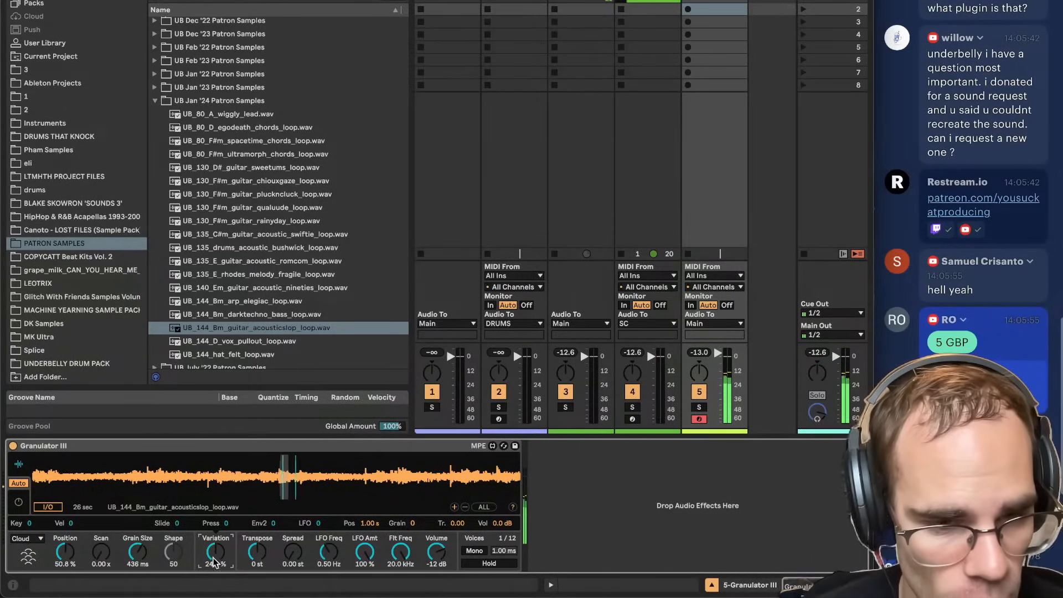
{"action": "left_click_drag", "start_coordinate": [293, 551], "coordinate": [223, 570]}
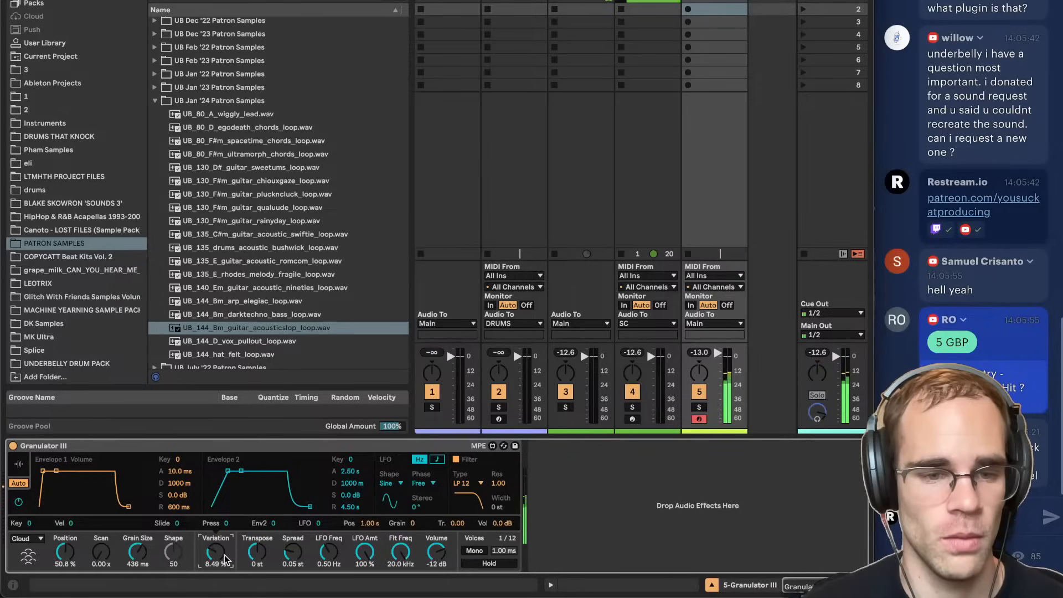
{"action": "left_click_drag", "start_coordinate": [286, 556], "coordinate": [286, 555]}
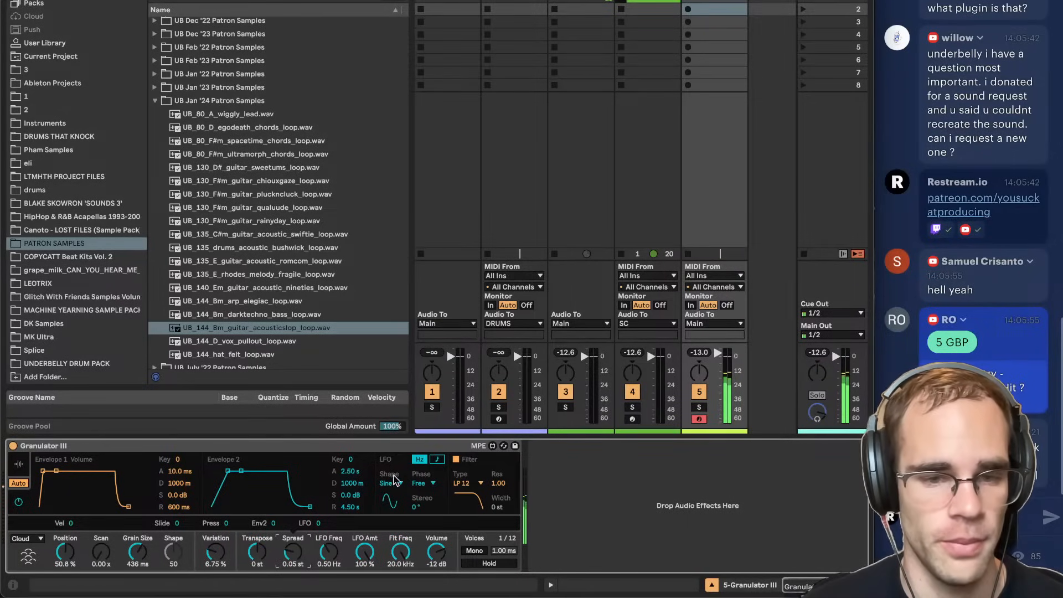
{"action": "left_click_drag", "start_coordinate": [65, 551], "coordinate": [64, 572]}
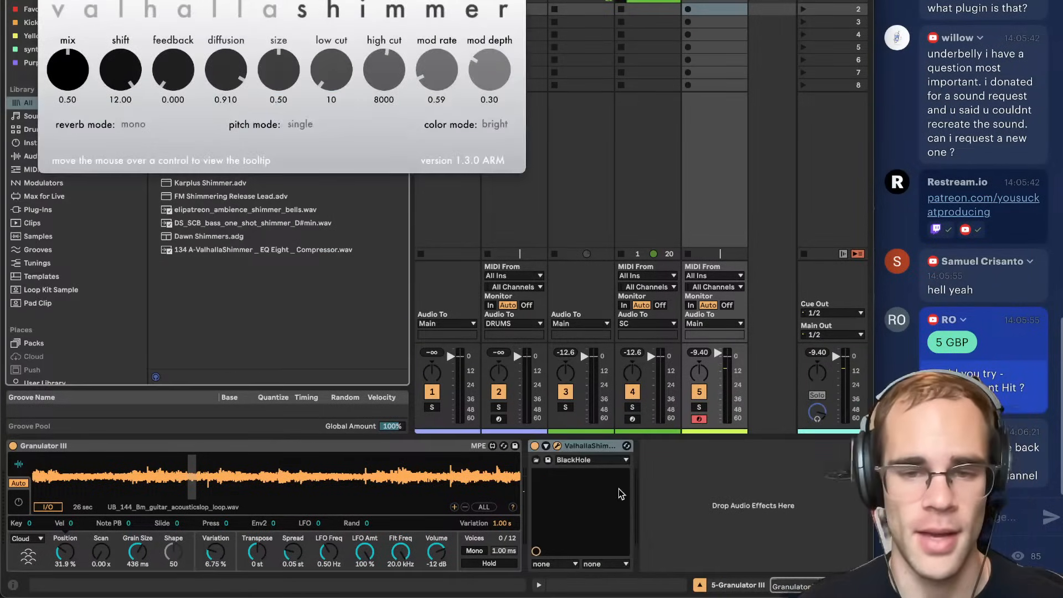
Choose the BrightHall preset in ValhallaShimmer and raise its mix to 1.00.
{"action": "left_click", "coordinate": [591, 460]}
{"action": "left_click", "coordinate": [575, 475]}
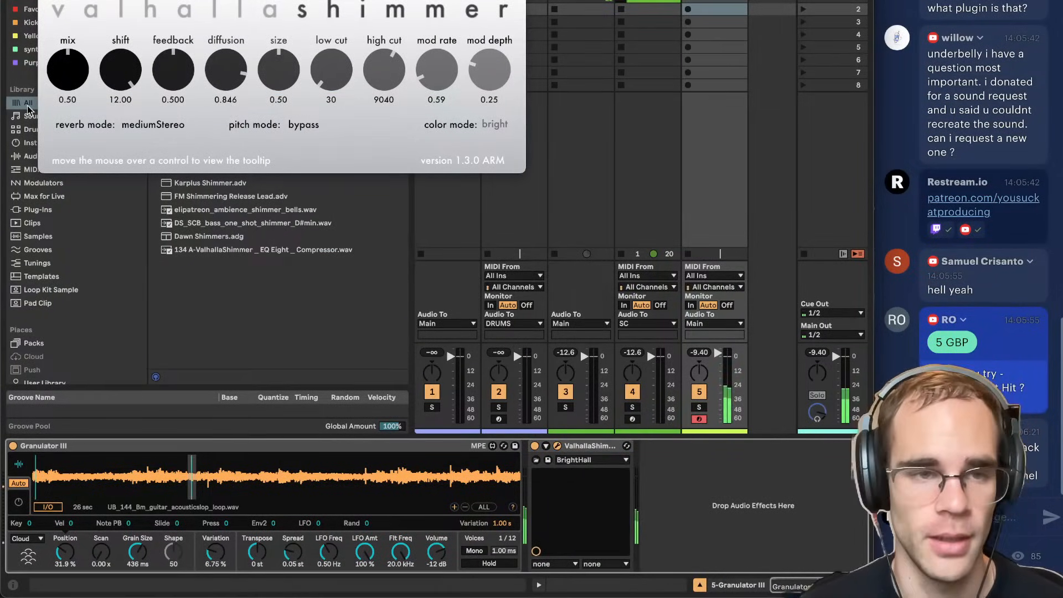
{"action": "left_click_drag", "start_coordinate": [79, 13], "coordinate": [80, 2]}
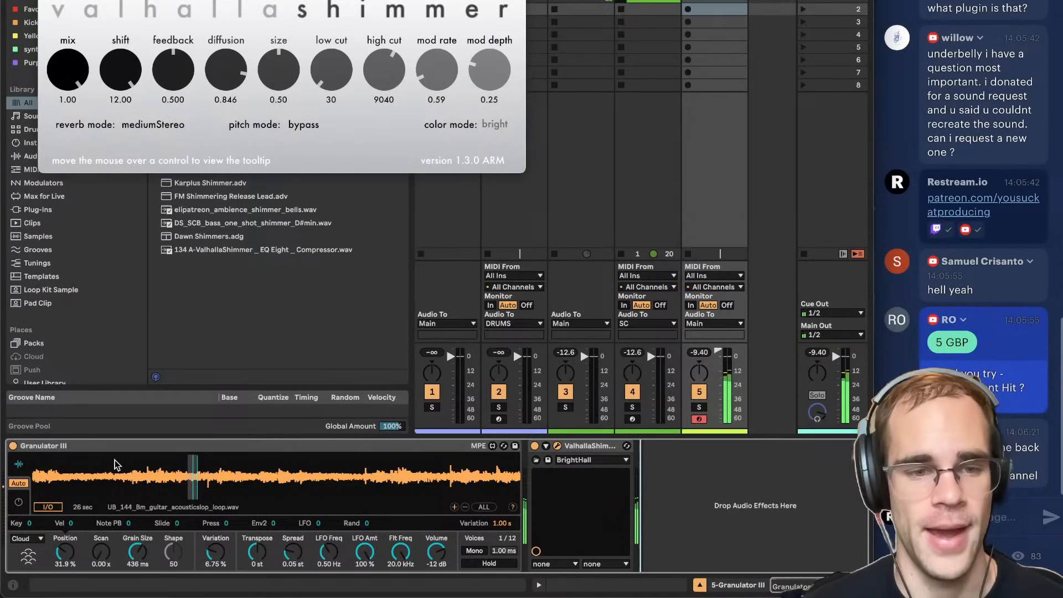
Set Granulator III's Scan to 0.06 x and move its Position to 46.1 %.
{"action": "left_click_drag", "start_coordinate": [100, 552], "coordinate": [101, 531]}
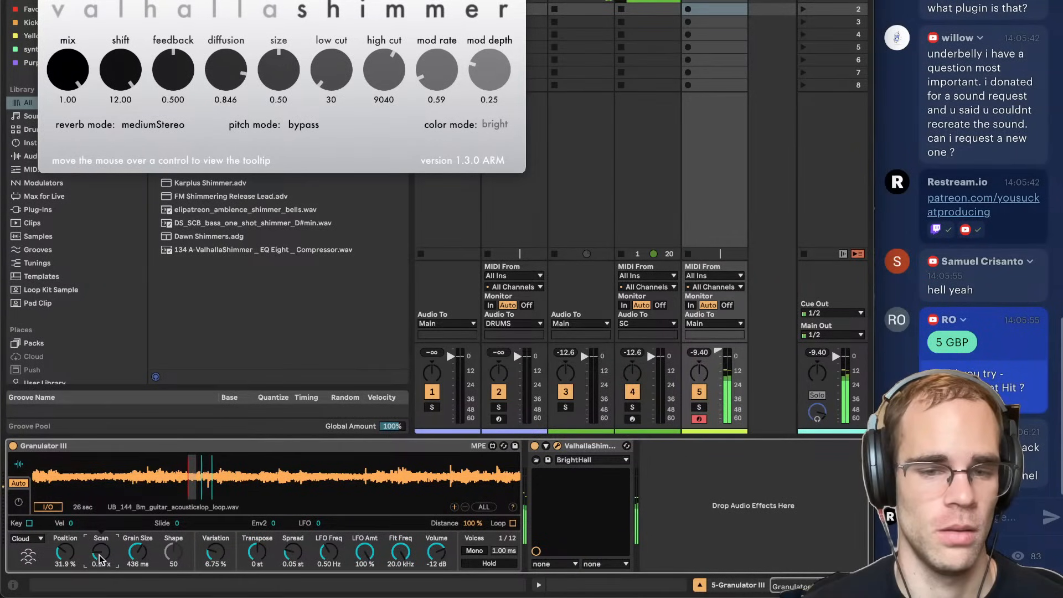
{"action": "left_click_drag", "start_coordinate": [100, 559], "coordinate": [99, 568]}
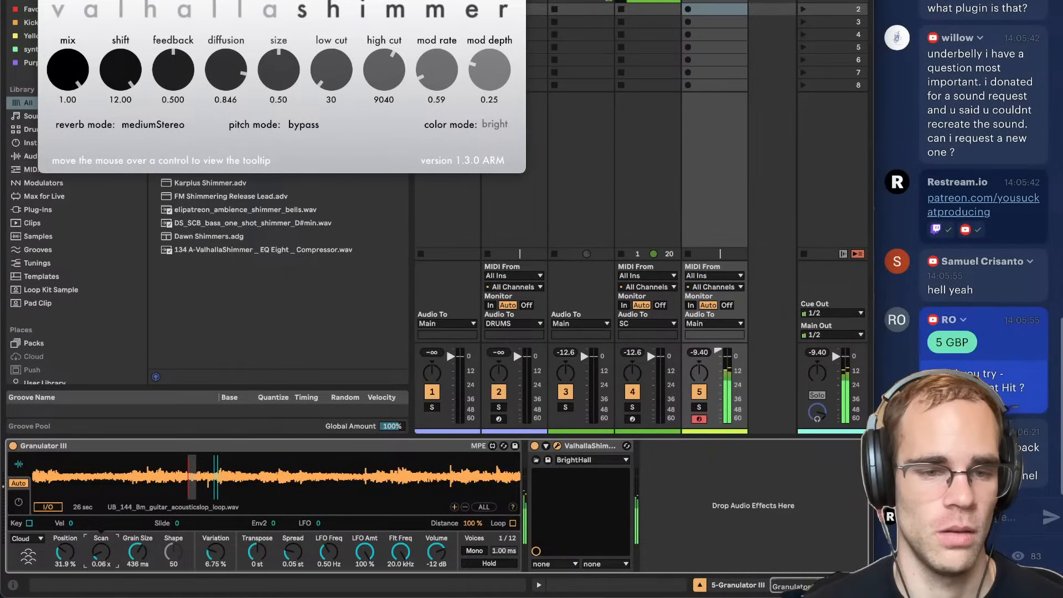
{"action": "mouse_move", "coordinate": [100, 558]}
{"action": "left_mouse_down"}
{"action": "mouse_move", "coordinate": [66, 554]}
{"action": "mouse_move", "coordinate": [65, 543]}
{"action": "left_mouse_up"}
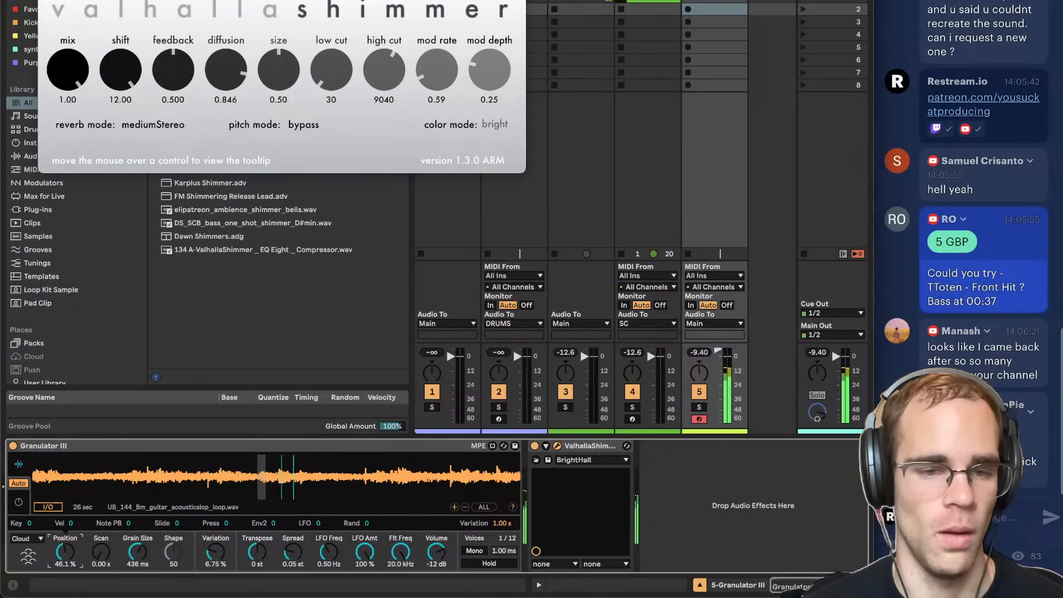
Set Granulator III's Position to 42.2 %, stop playback and close the ValhallaShimmer window.
{"action": "left_click_drag", "start_coordinate": [66, 544], "coordinate": [65, 520]}
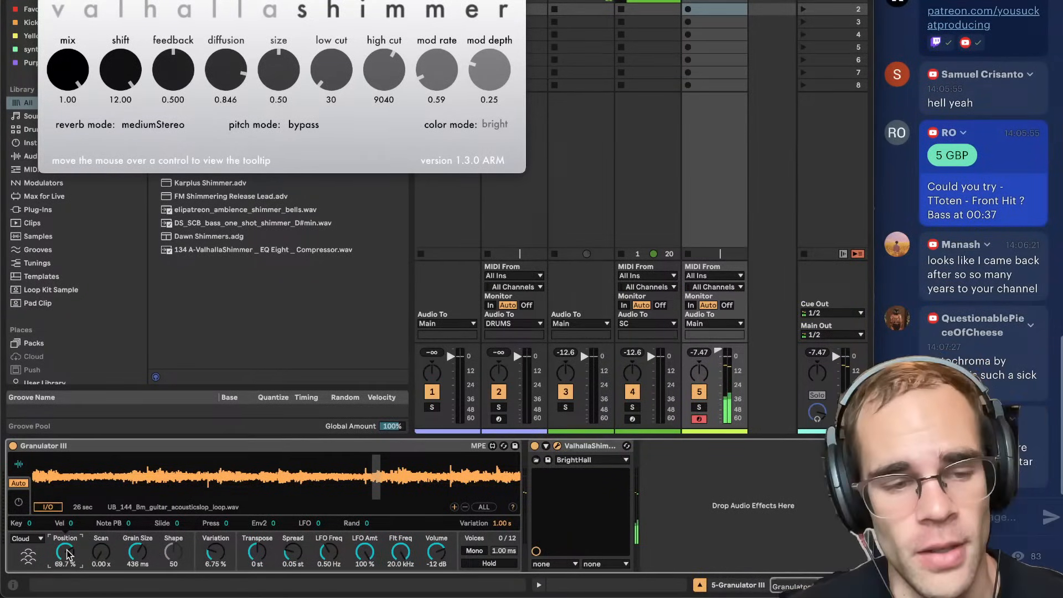
{"action": "left_click_drag", "start_coordinate": [67, 554], "coordinate": [70, 554]}
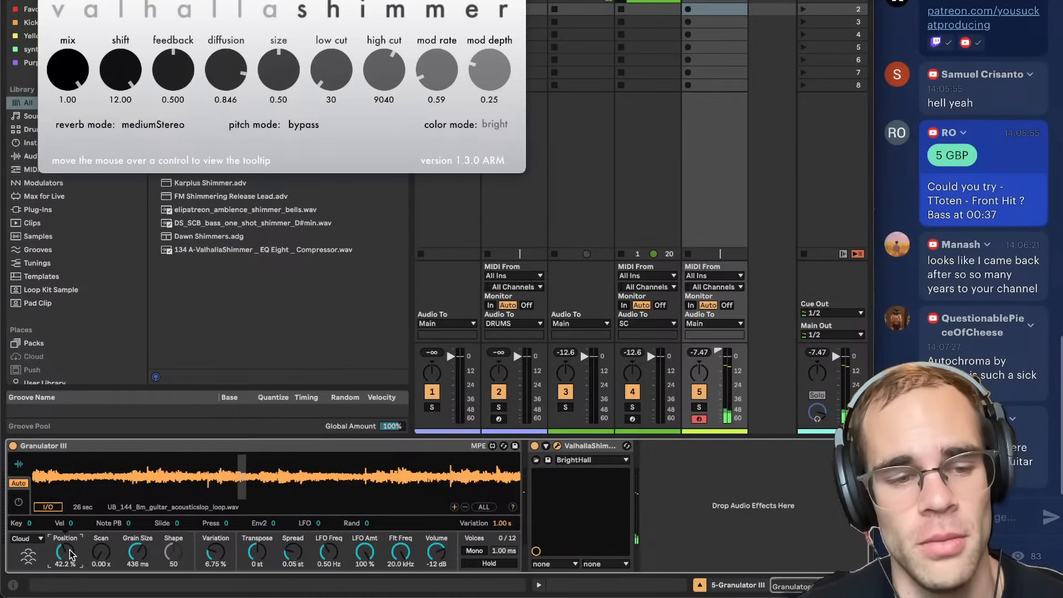
{"action": "key", "text": "space"}
{"action": "left_click", "coordinate": [556, 445]}
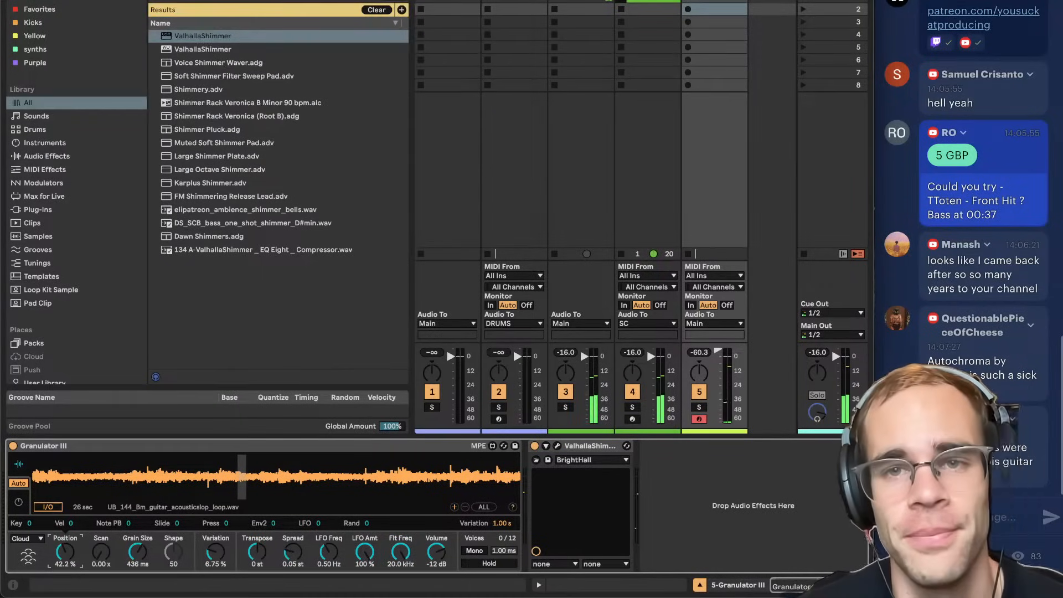
Insert a new audio track with Resampling as its input and start recording the Granulator III pad into its first clip slot.
{"action": "key", "text": "ctrl+t"}
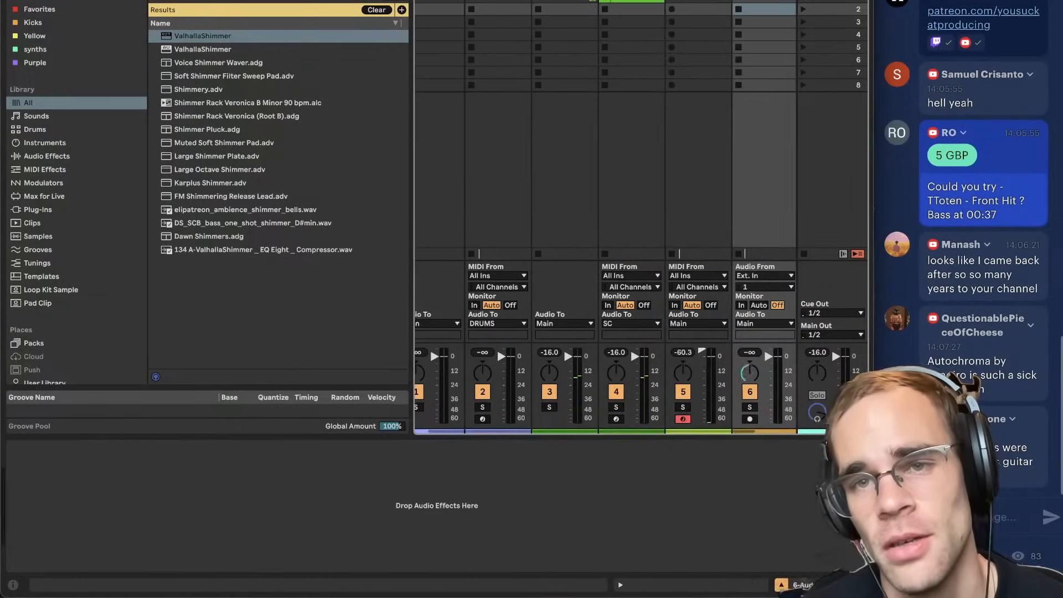
{"action": "left_click", "coordinate": [754, 275]}
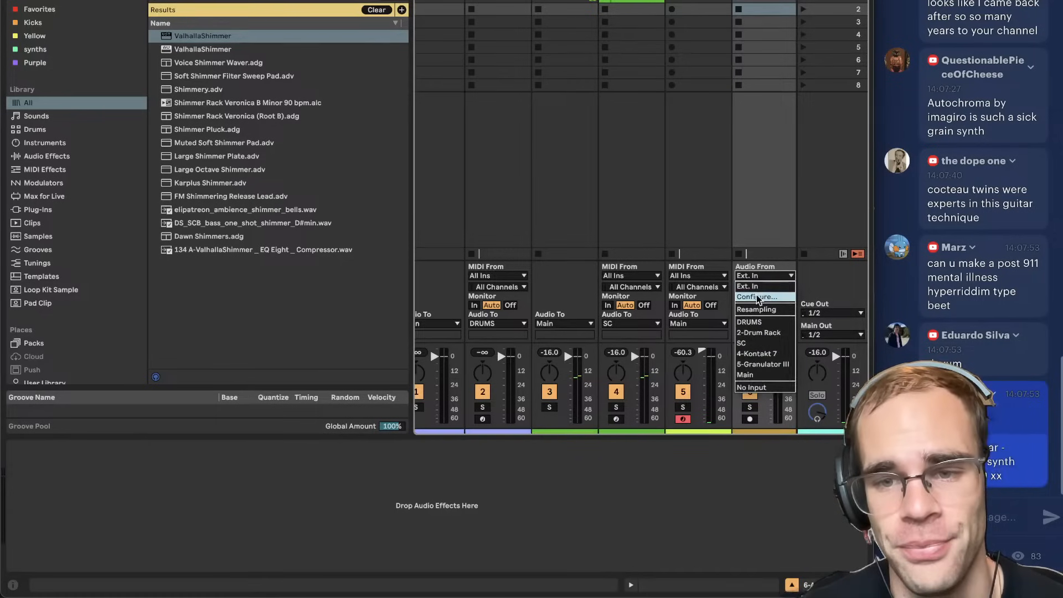
{"action": "left_click", "coordinate": [760, 309]}
{"action": "left_click", "coordinate": [698, 3]}
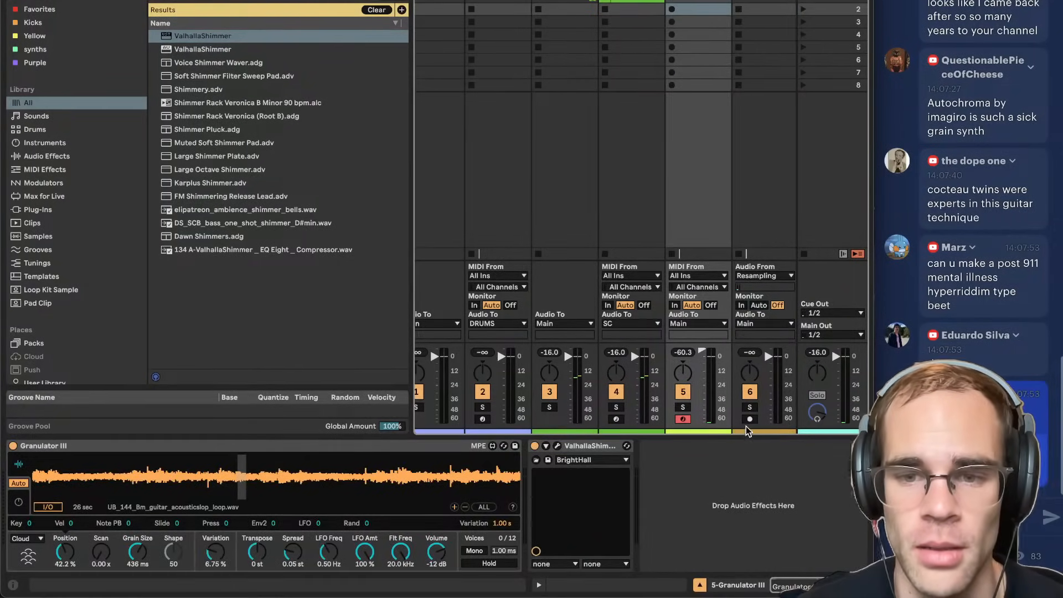
{"action": "left_click", "coordinate": [737, 3]}
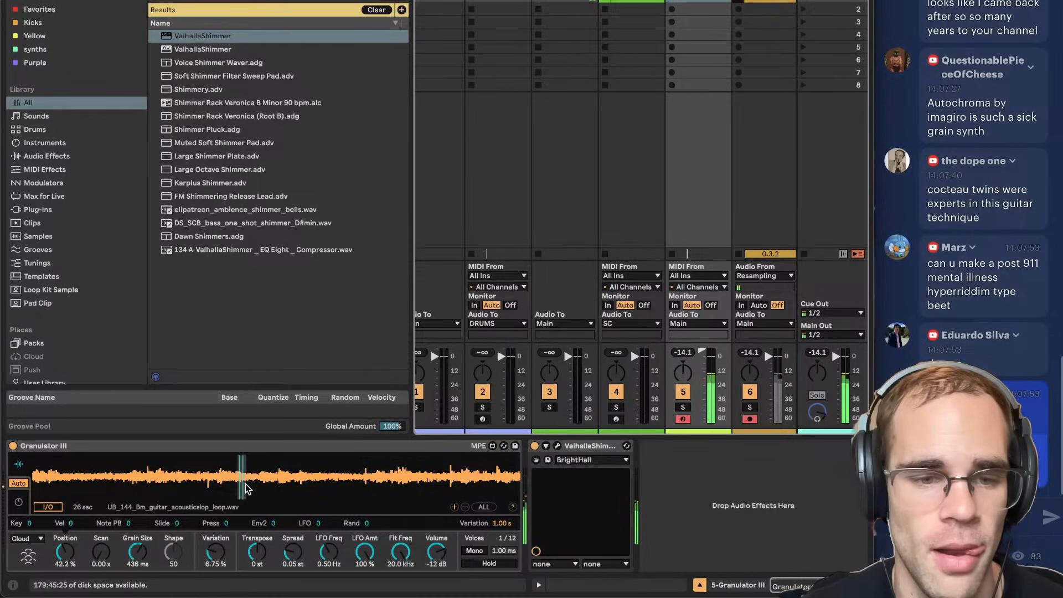
While recording, move Granulator III's Position through the sample to 50.6 %, 61.3 % and finally 72.5 %.
{"action": "left_click_drag", "start_coordinate": [243, 481], "coordinate": [282, 480]}
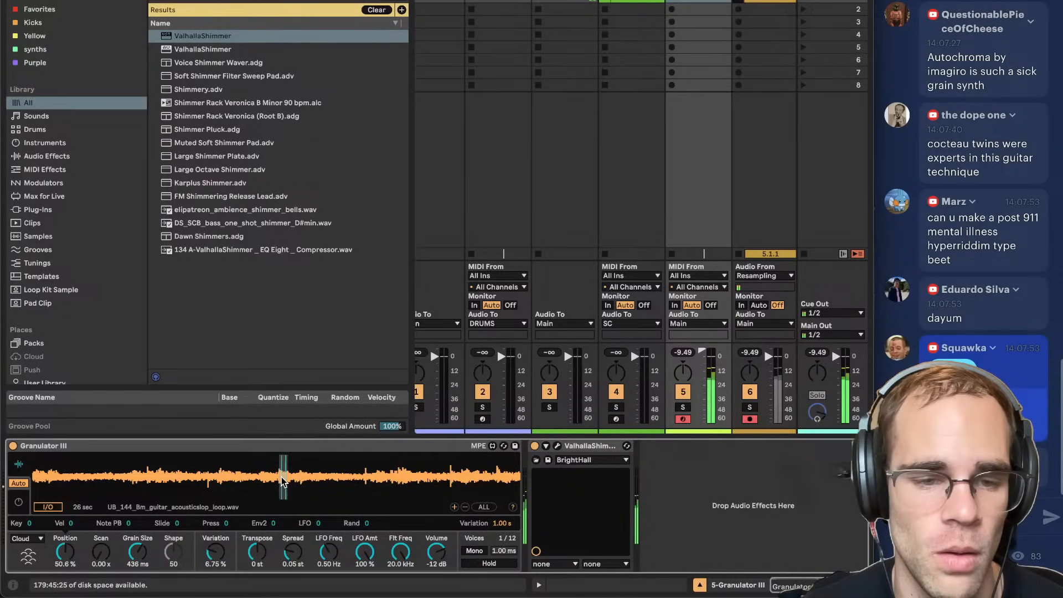
{"action": "left_click_drag", "start_coordinate": [281, 479], "coordinate": [334, 491]}
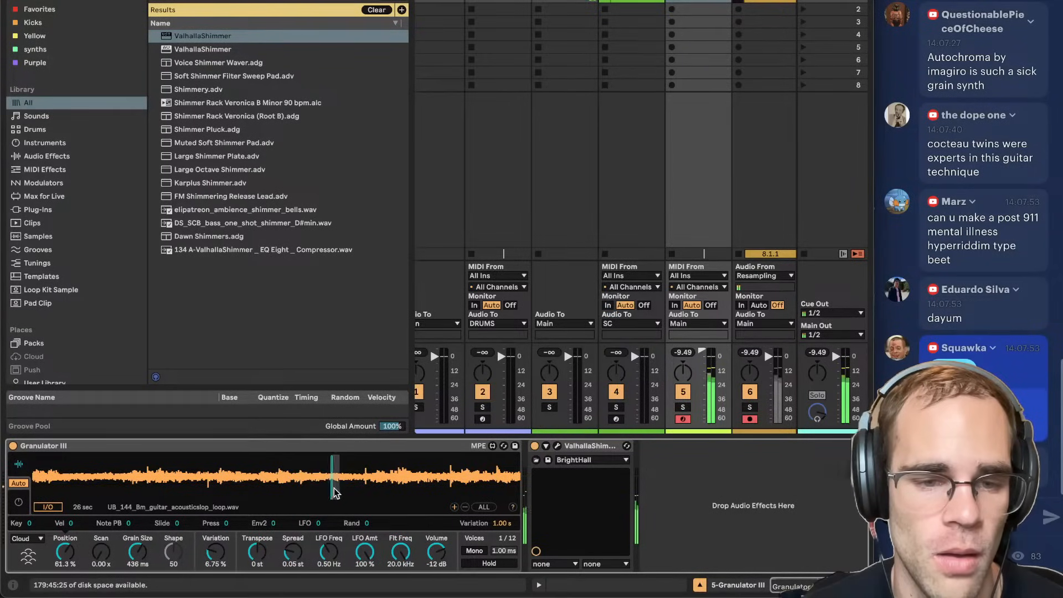
{"action": "mouse_move", "coordinate": [398, 493]}
{"action": "left_mouse_down"}
{"action": "mouse_move", "coordinate": [411, 495]}
{"action": "mouse_move", "coordinate": [390, 497]}
{"action": "left_mouse_up"}
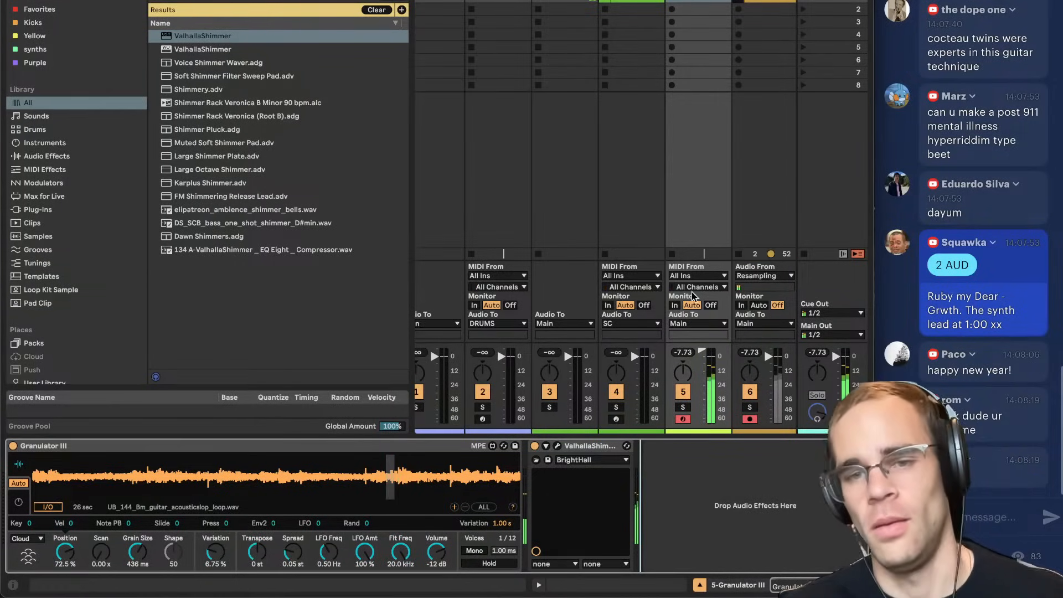
Finish the resampled recording, listen to the recorded clip and stop playback.
{"action": "left_click", "coordinate": [740, 2]}
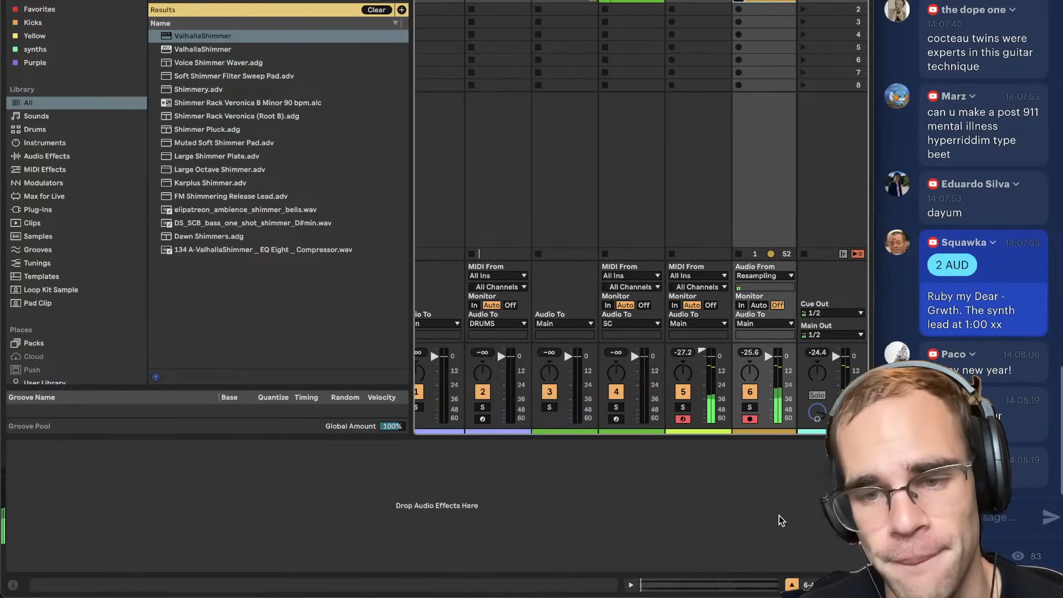
{"action": "left_click", "coordinate": [738, 585]}
{"action": "left_click", "coordinate": [811, 584]}
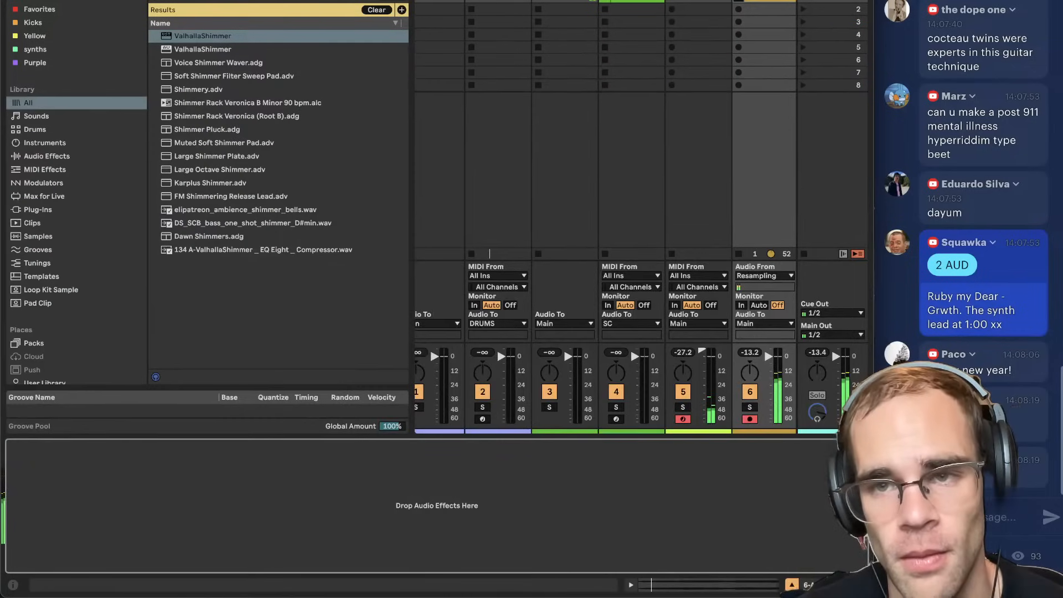
{"action": "left_click", "coordinate": [822, 8]}
{"action": "key", "text": "space"}
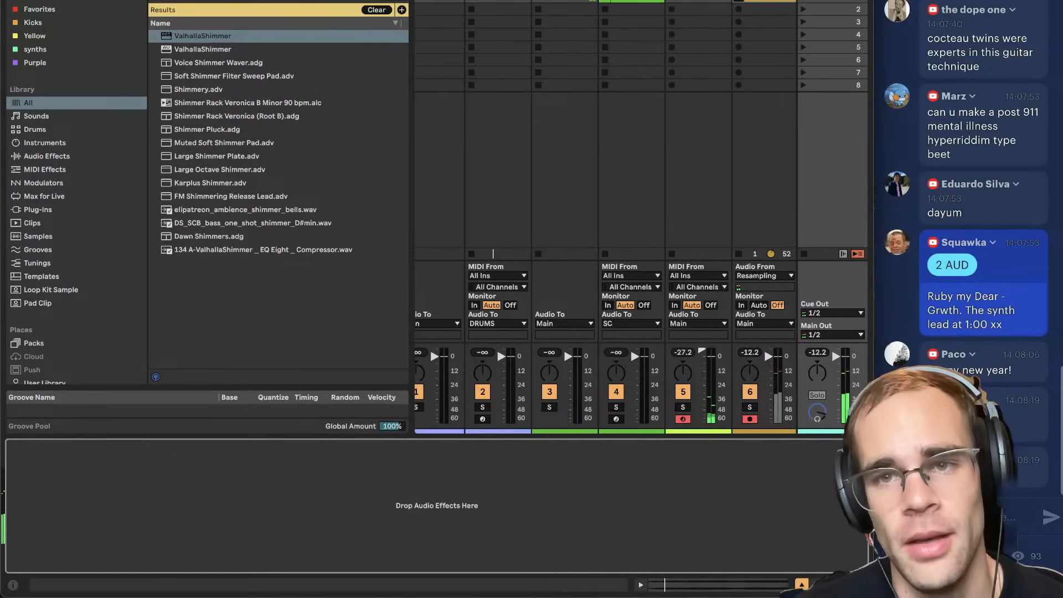
Insert a new MIDI track, search the browser for serum and load Serum onto the track.
{"action": "key", "text": "super+shift+t"}
{"action": "key", "text": "super+f"}
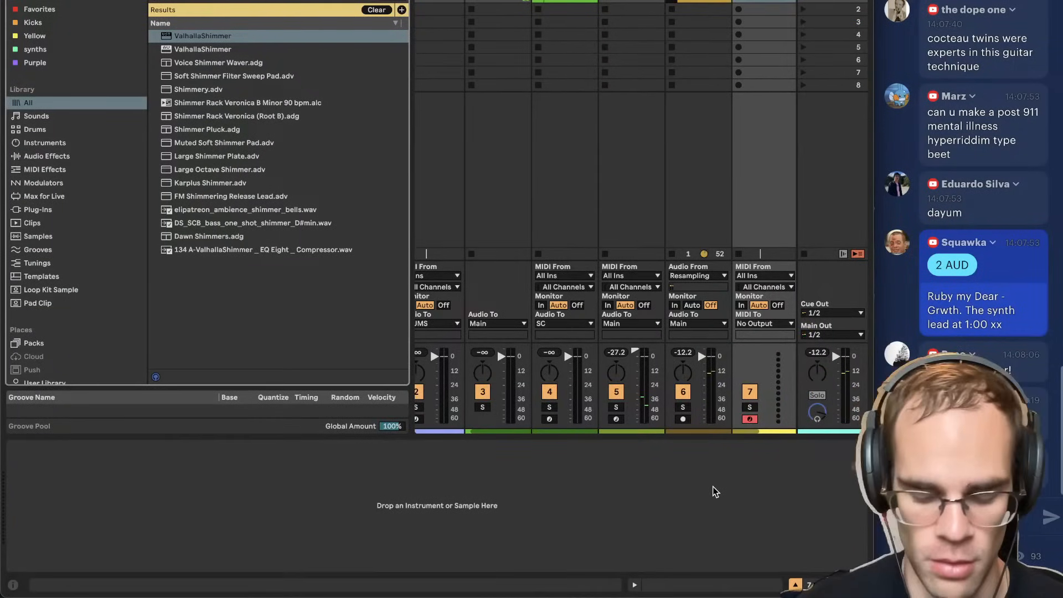
{"action": "type", "text": "serum"}
{"action": "double_click", "coordinate": [202, 78]}
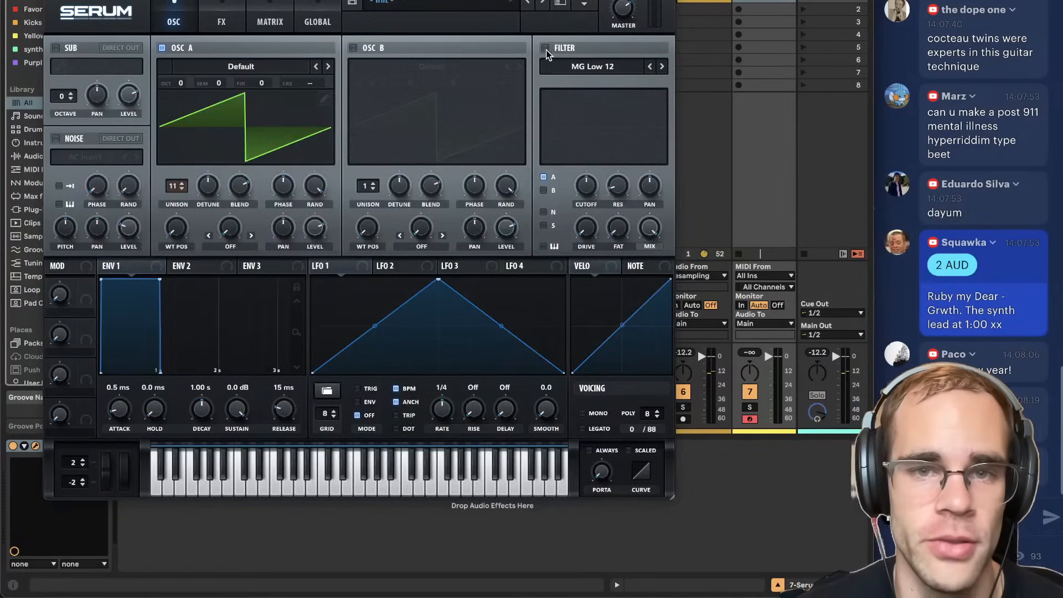
Enable Serum's MG Low 12 filter and lower its cutoff slightly.
{"action": "left_click", "coordinate": [545, 48]}
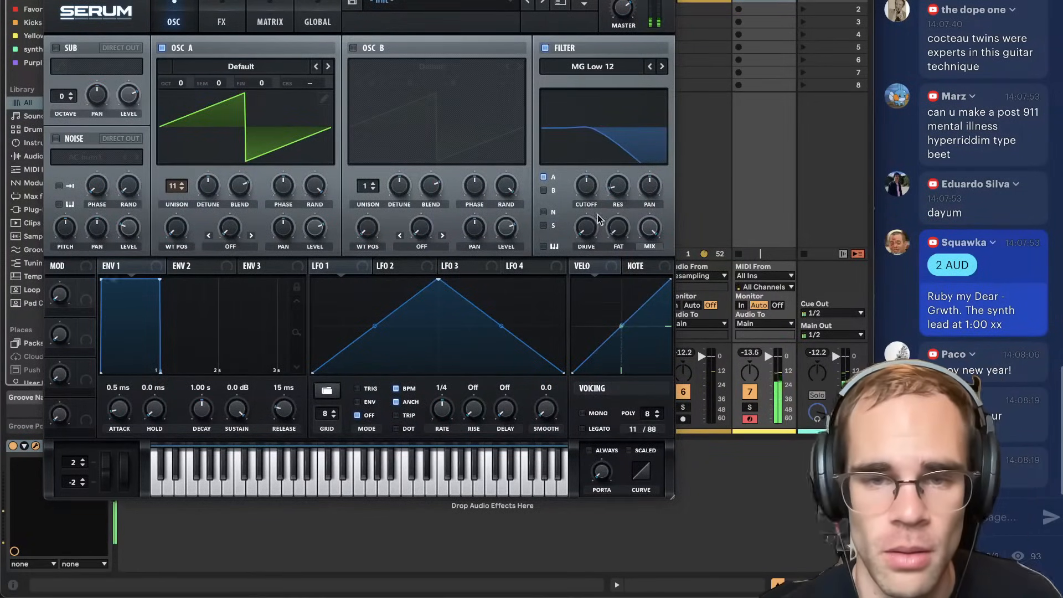
{"action": "mouse_move", "coordinate": [586, 186]}
{"action": "left_mouse_down"}
{"action": "mouse_move", "coordinate": [583, 206]}
{"action": "mouse_move", "coordinate": [585, 193]}
{"action": "left_mouse_up"}
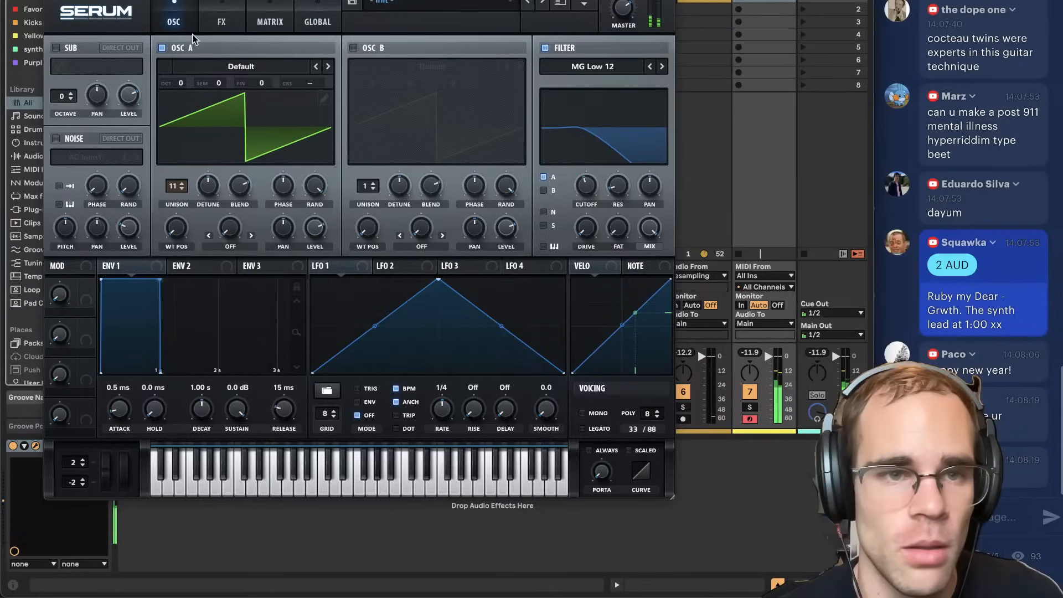
{"action": "left_click", "coordinate": [221, 22]}
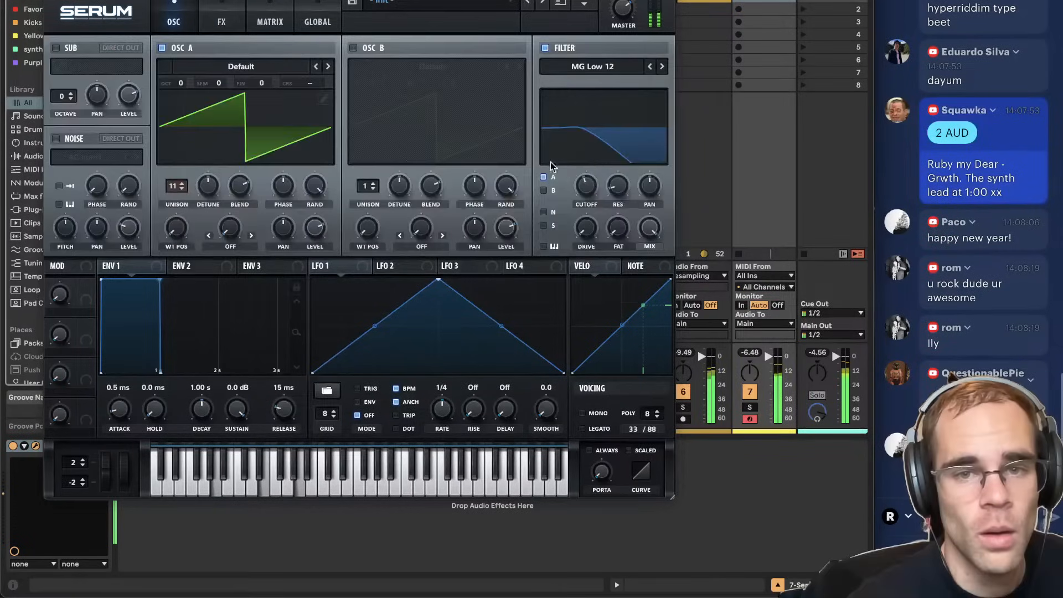
{"action": "mouse_move", "coordinate": [585, 173]}
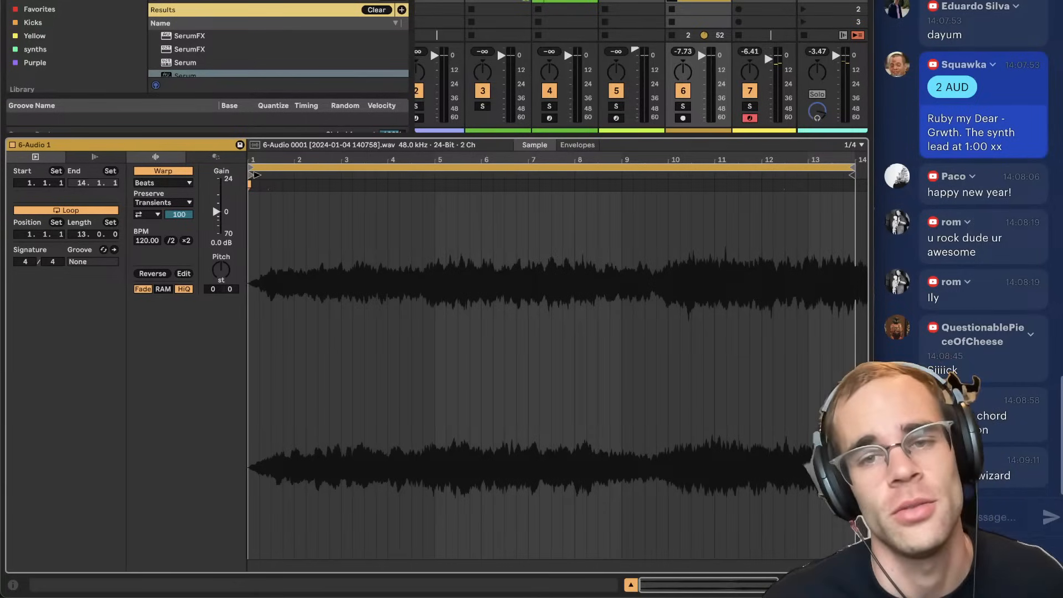
Listen to the recorded pad clip together with the Serum track, stop playback and hide the clip view.
{"action": "key", "text": "space"}
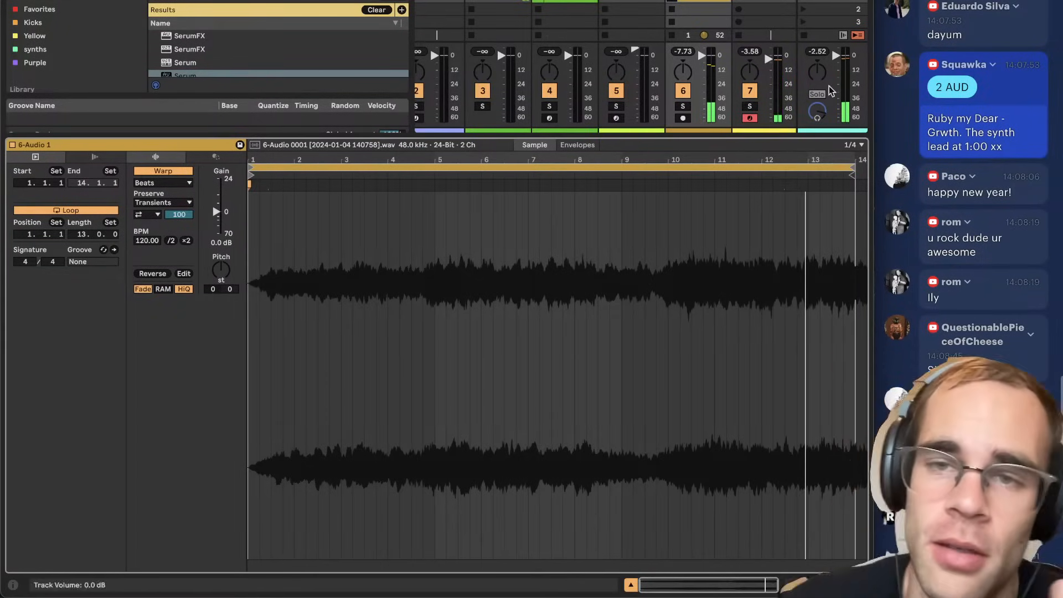
{"action": "left_click", "coordinate": [763, 2]}
{"action": "left_click", "coordinate": [702, 1]}
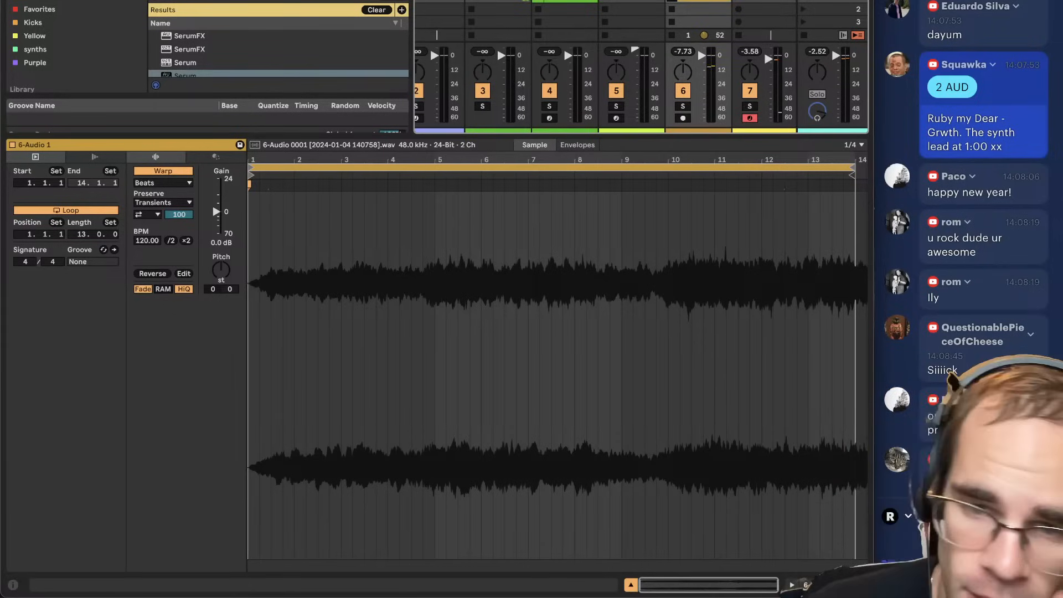
{"action": "left_click", "coordinate": [630, 585]}
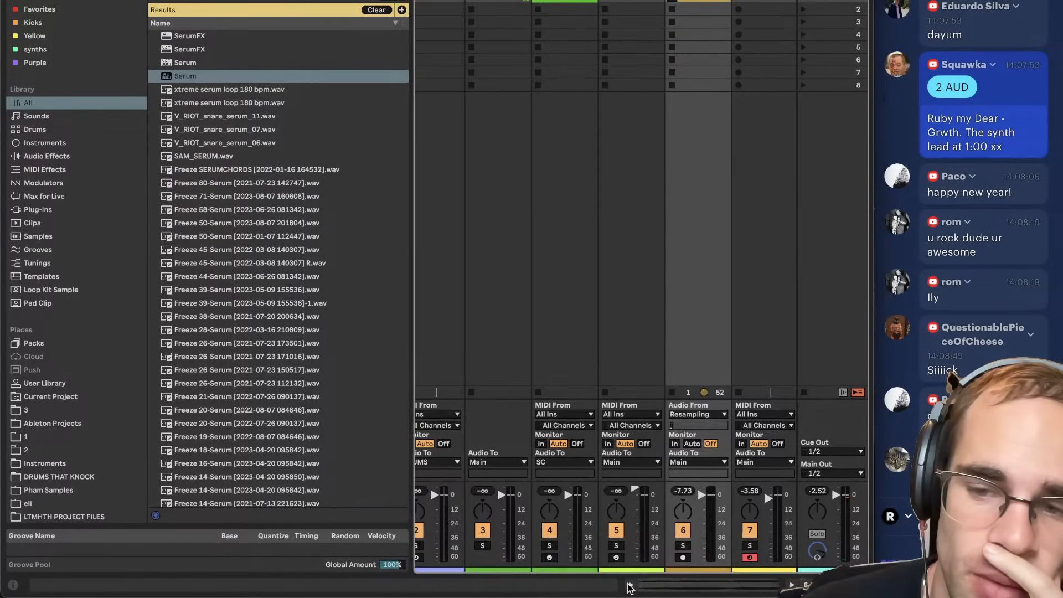
Switch to Google Chrome and read the next sound request in the Super Chat and Stickers activity list.
{"action": "mouse_move", "coordinate": [343, 596]}
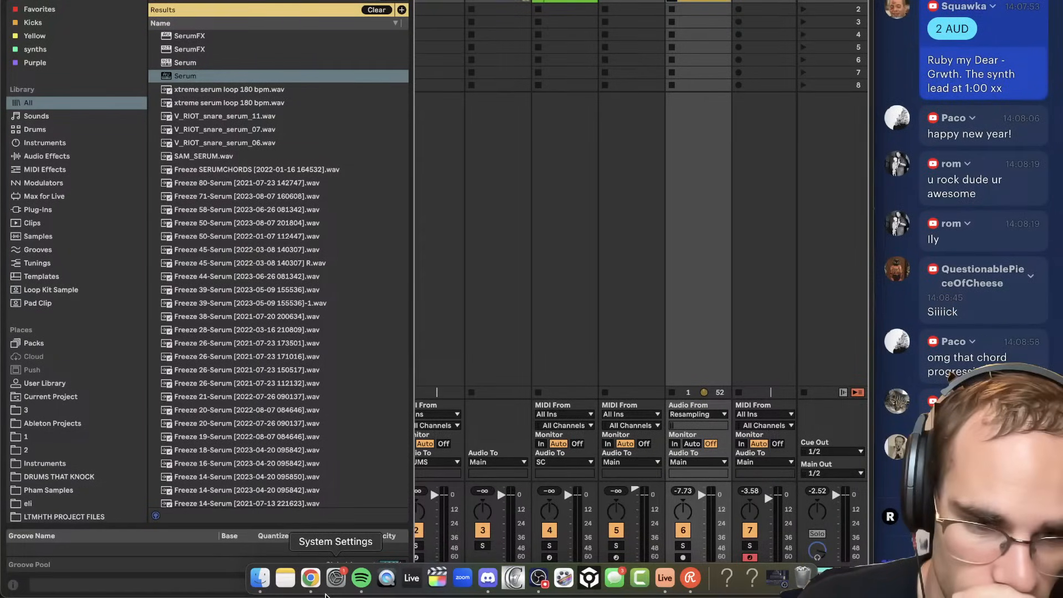
{"action": "left_click", "coordinate": [312, 581]}
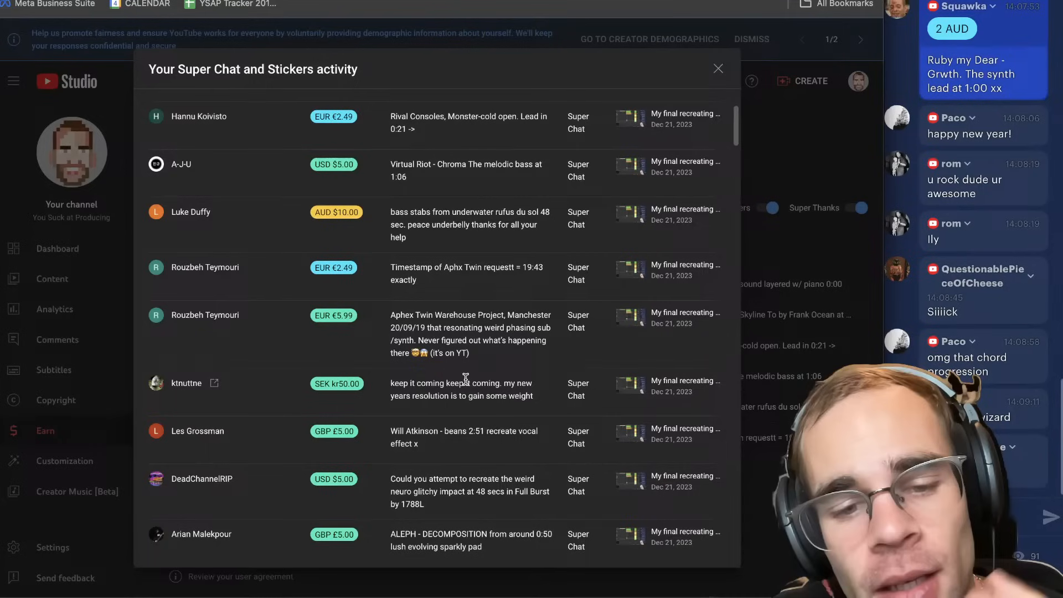
{"action": "mouse_move", "coordinate": [471, 596]}
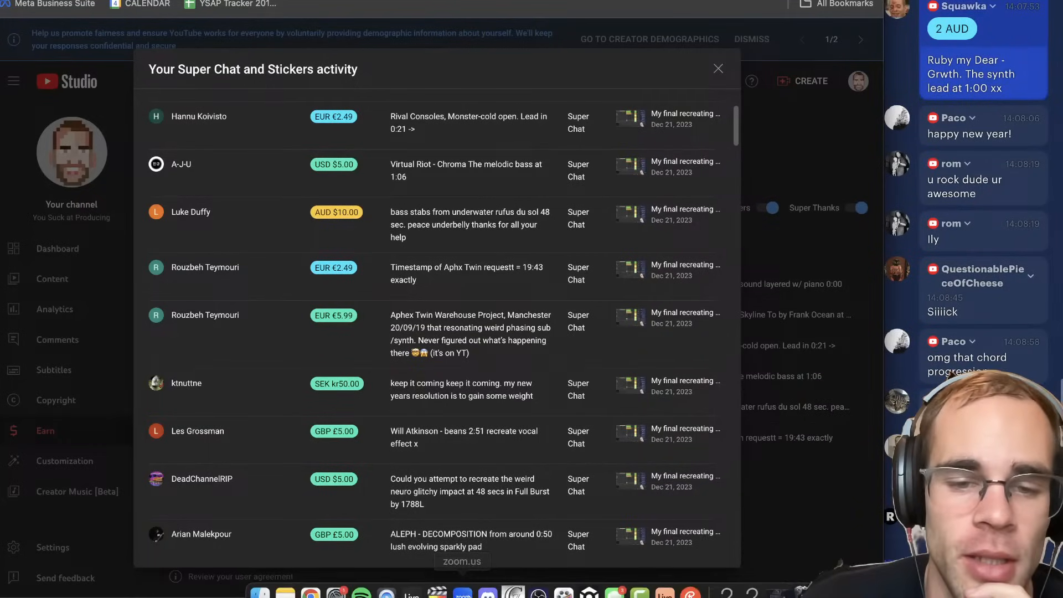
Switch to Spotify, search for 1788l and open the 1788-L artist result.
{"action": "left_click", "coordinate": [362, 586]}
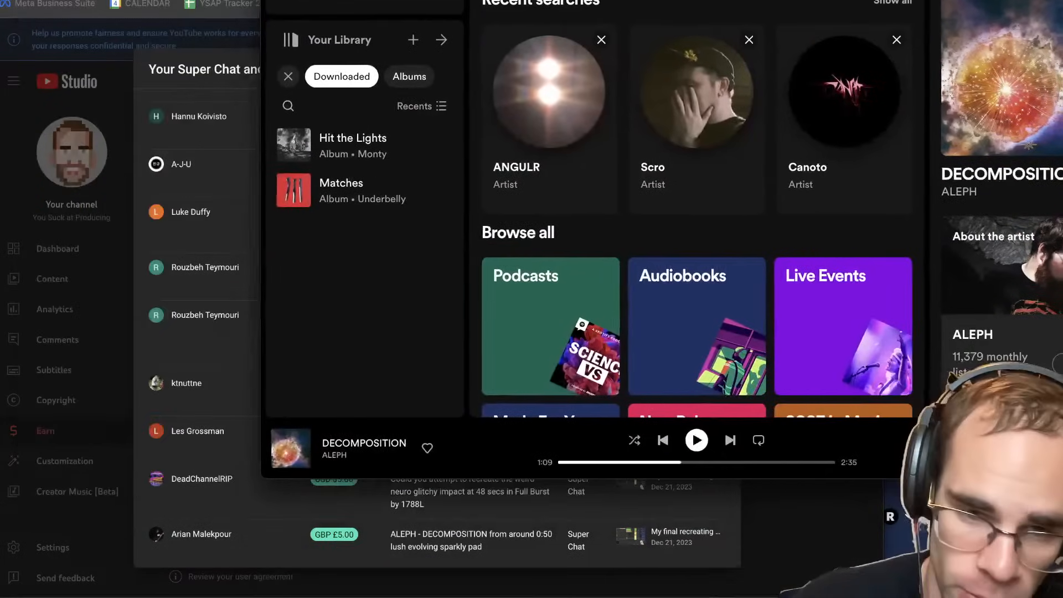
{"action": "left_click_drag", "start_coordinate": [695, 1], "coordinate": [629, 2]}
{"action": "type", "text": "1"}
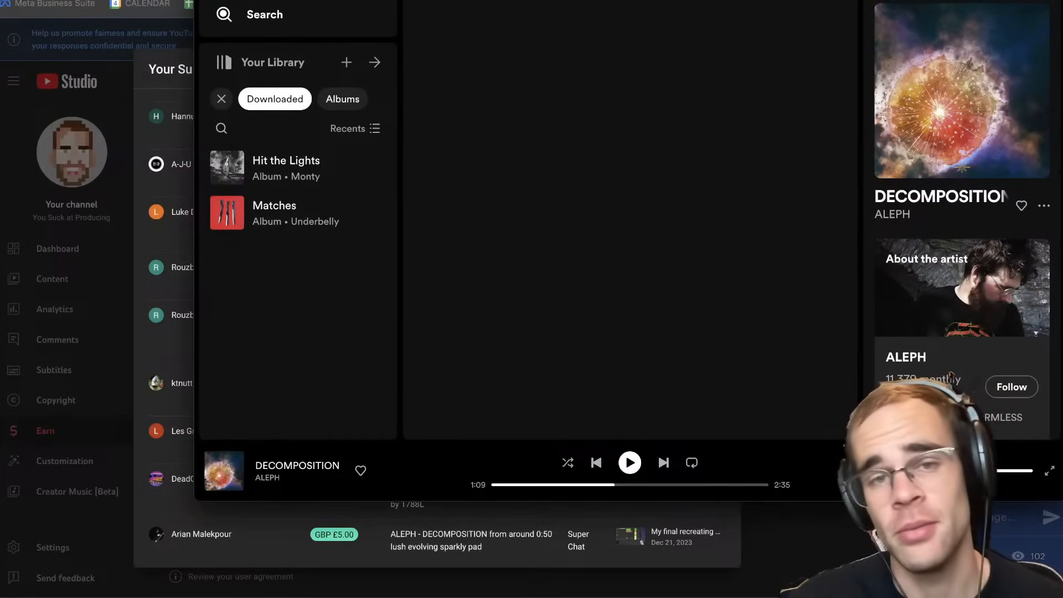
{"action": "key", "text": "BackSpace"}
{"action": "type", "text": "17"}
{"action": "key", "text": "BackSpace"}
{"action": "type", "text": "7"}
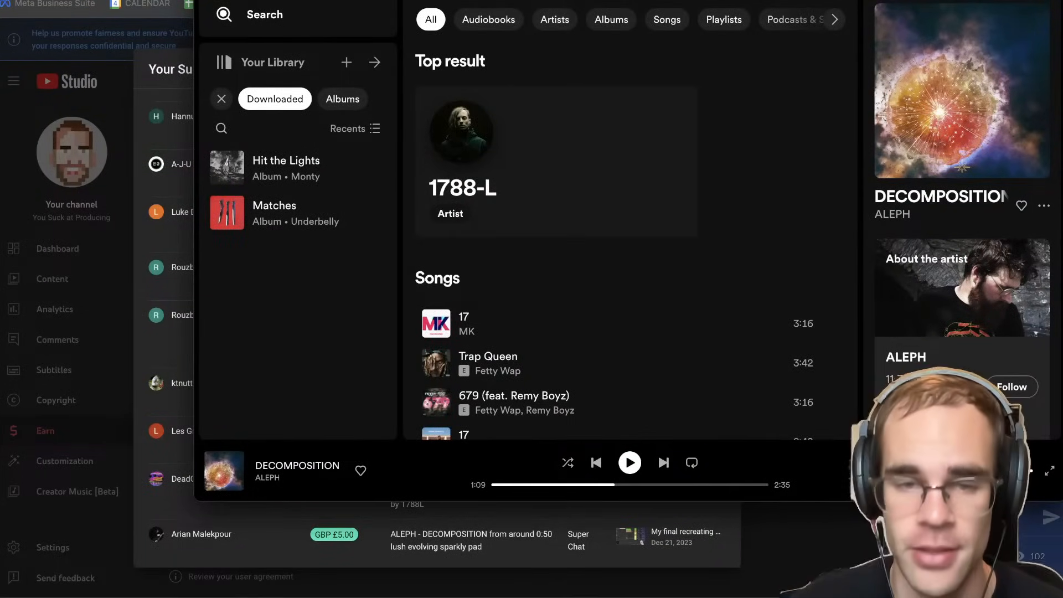
{"action": "type", "text": "88l"}
{"action": "left_click_drag", "start_coordinate": [630, 1], "coordinate": [418, 1]}
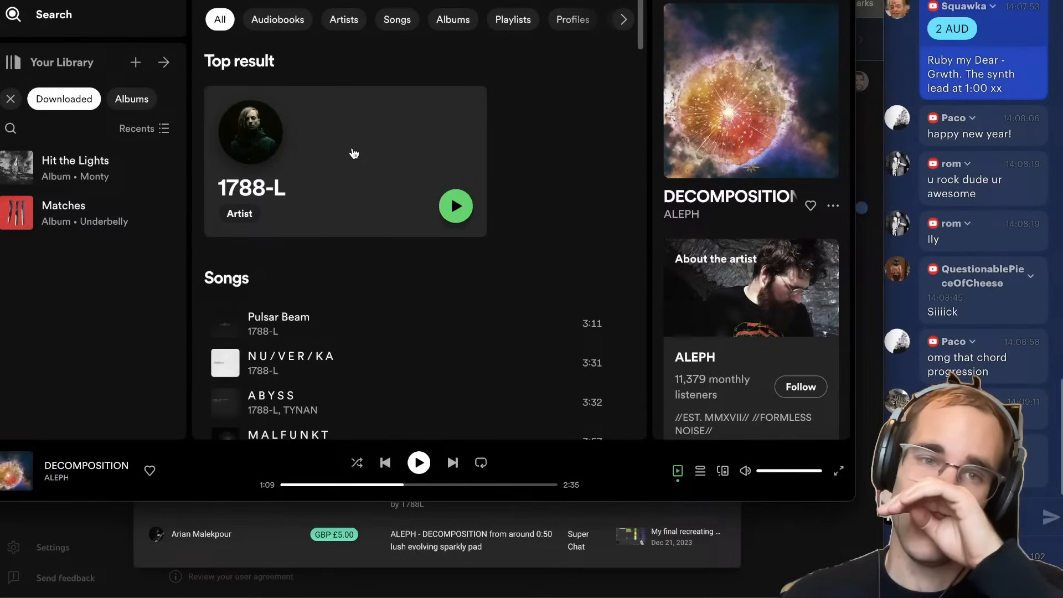
{"action": "left_click", "coordinate": [354, 154]}
Recheck the request's track title in the Super Chat list and search Spotify for Full Burst.
{"action": "left_click", "coordinate": [539, 554]}
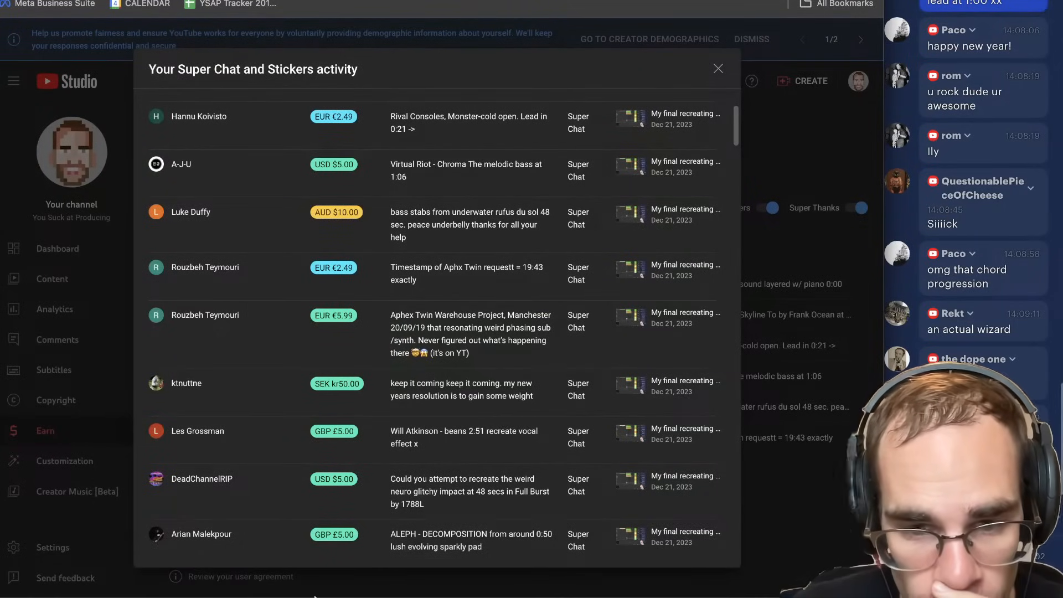
{"action": "mouse_move", "coordinate": [310, 595]}
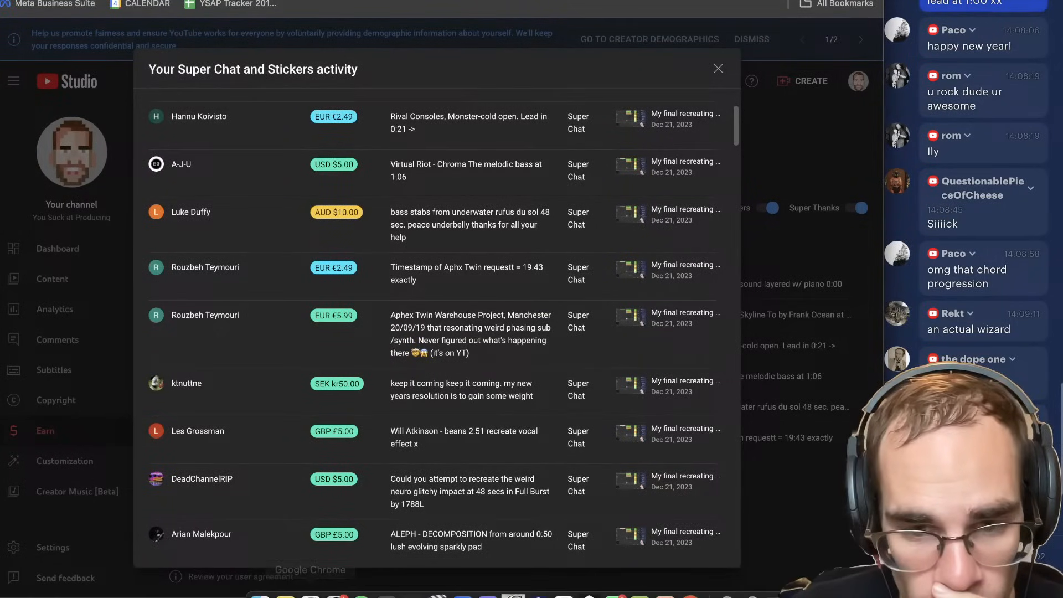
{"action": "key", "text": "super+Tab"}
{"action": "left_click", "coordinate": [68, 23]}
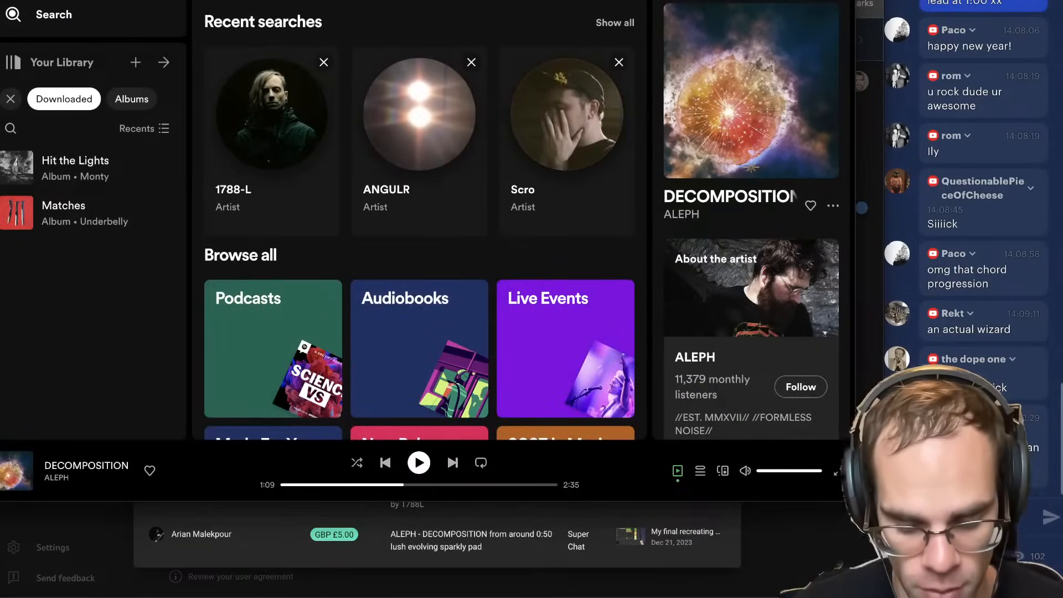
{"action": "type", "text": "a"}
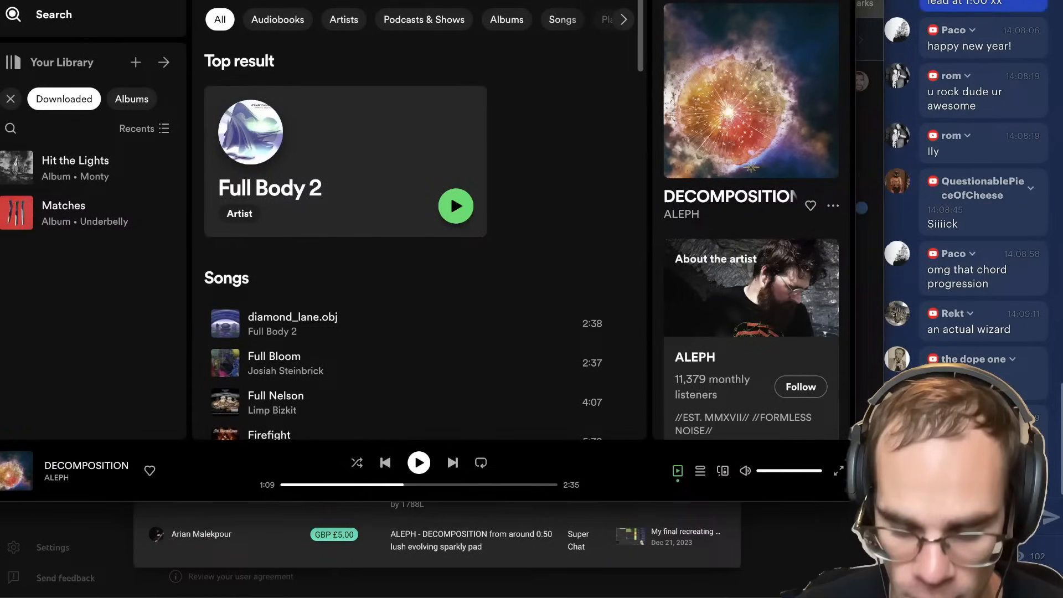
Return to Google Chrome and look up the requested Full Burst by 1788L on YouTube, opening the 1788-L & Totto video.
{"action": "left_click", "coordinate": [489, 521]}
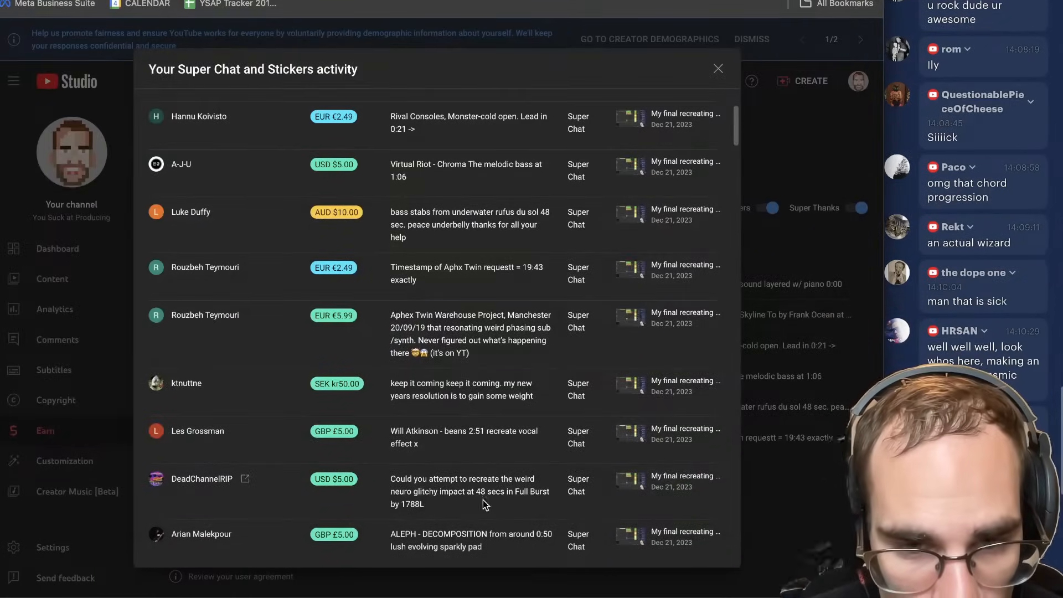
{"action": "left_click_drag", "start_coordinate": [536, 494], "coordinate": [547, 500]}
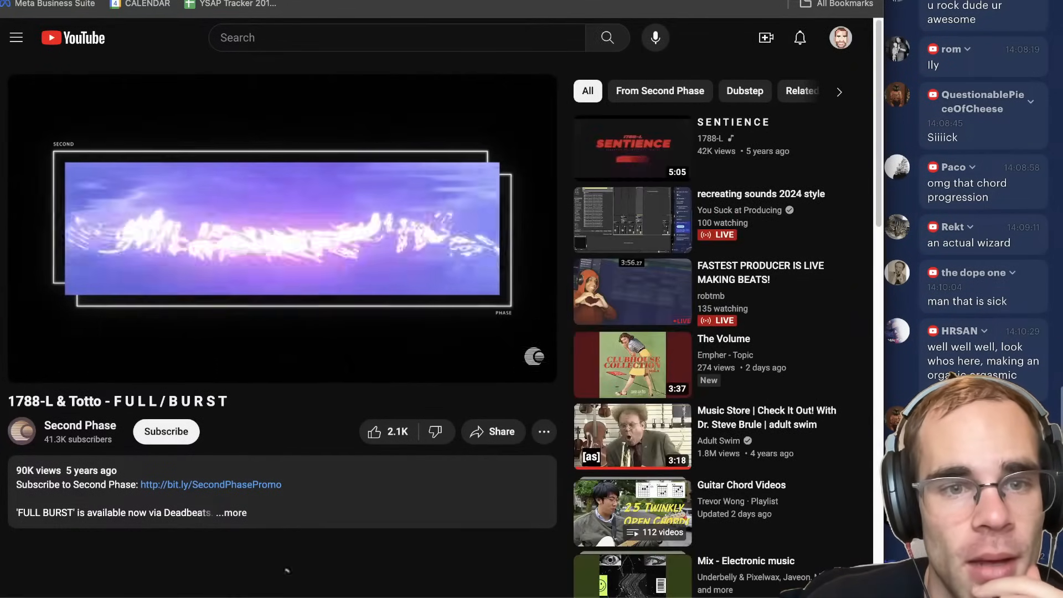
Recheck the request's timestamp in the Super Chat list and listen to the video's glitchy impact around 0:48.
{"action": "left_click", "coordinate": [83, 0]}
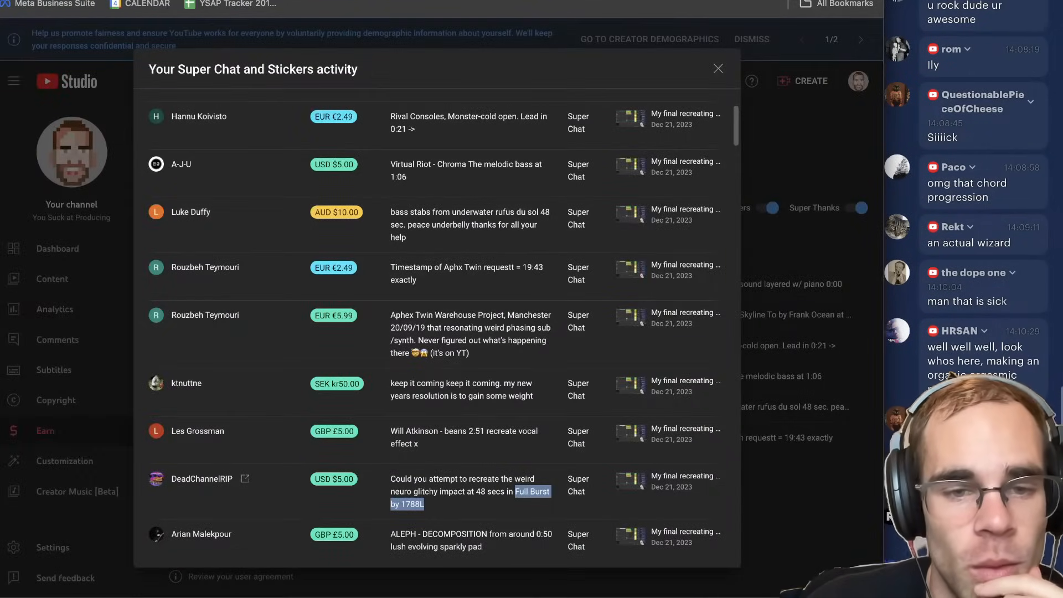
{"action": "left_click", "coordinate": [122, 0]}
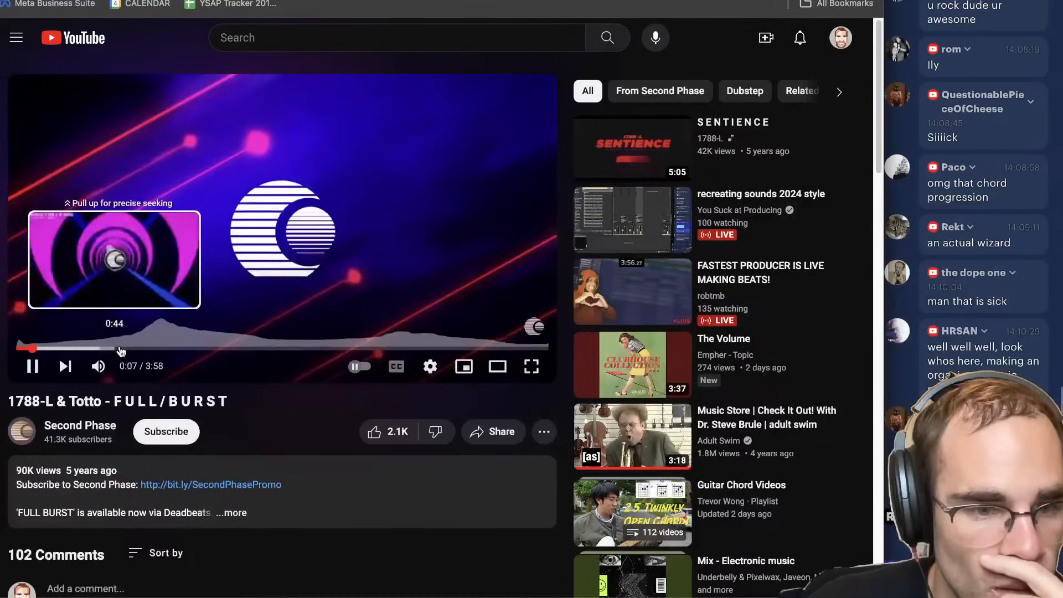
{"action": "left_click", "coordinate": [119, 349]}
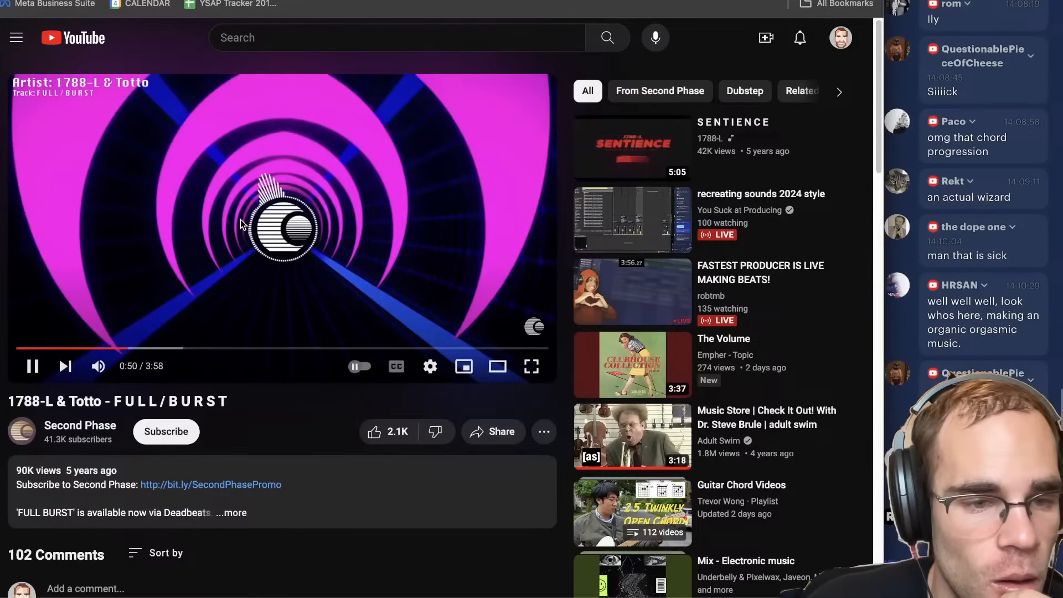
{"action": "key", "text": "Left"}
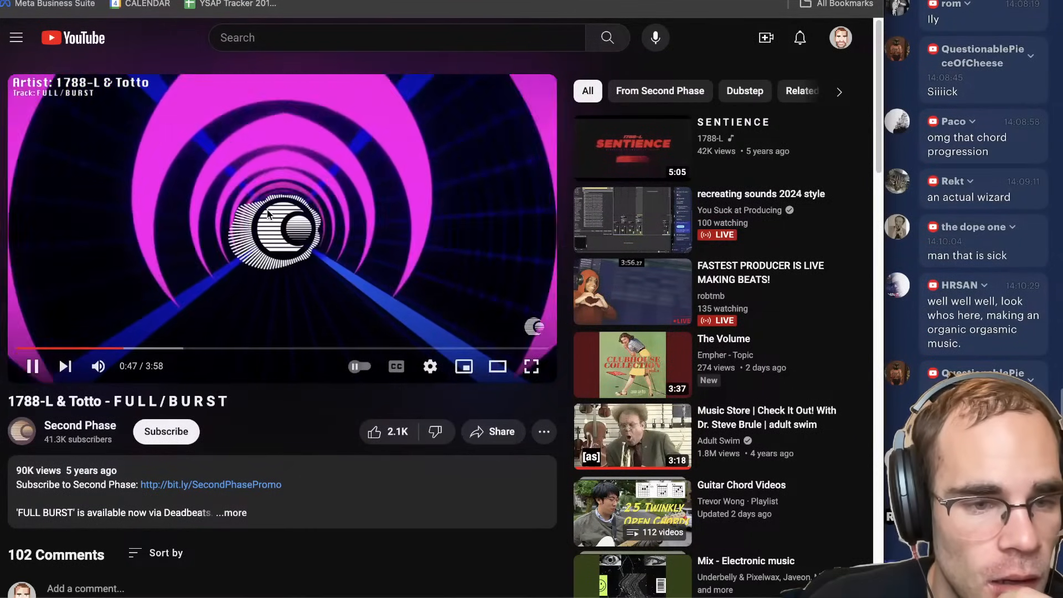
{"action": "left_click", "coordinate": [282, 242]}
Switch to Ableton Live and insert a new MIDI track after the resampling track 6.
{"action": "mouse_move", "coordinate": [437, 595]}
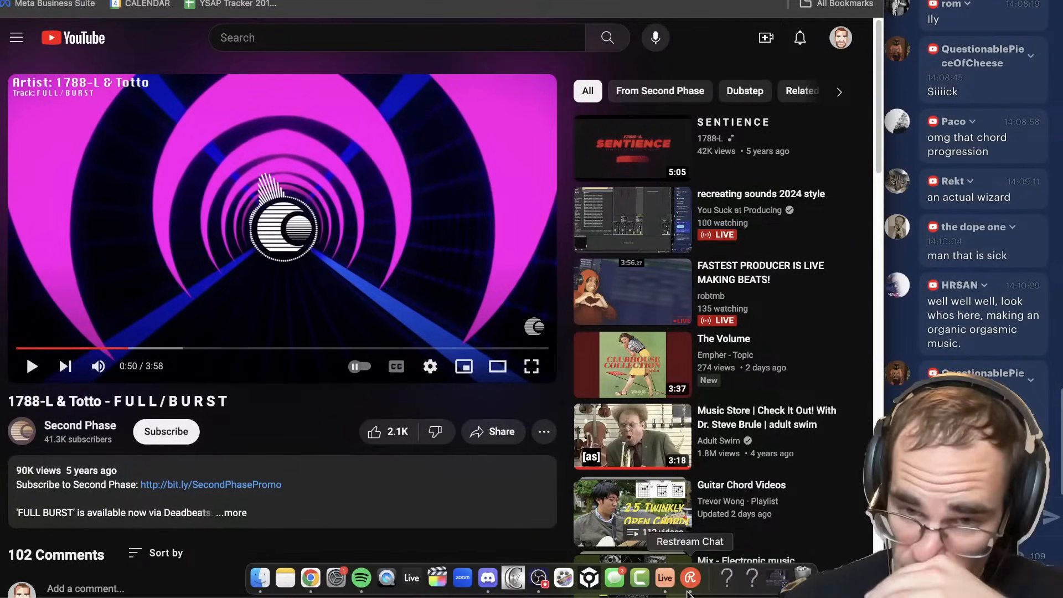
{"action": "left_click", "coordinate": [664, 577]}
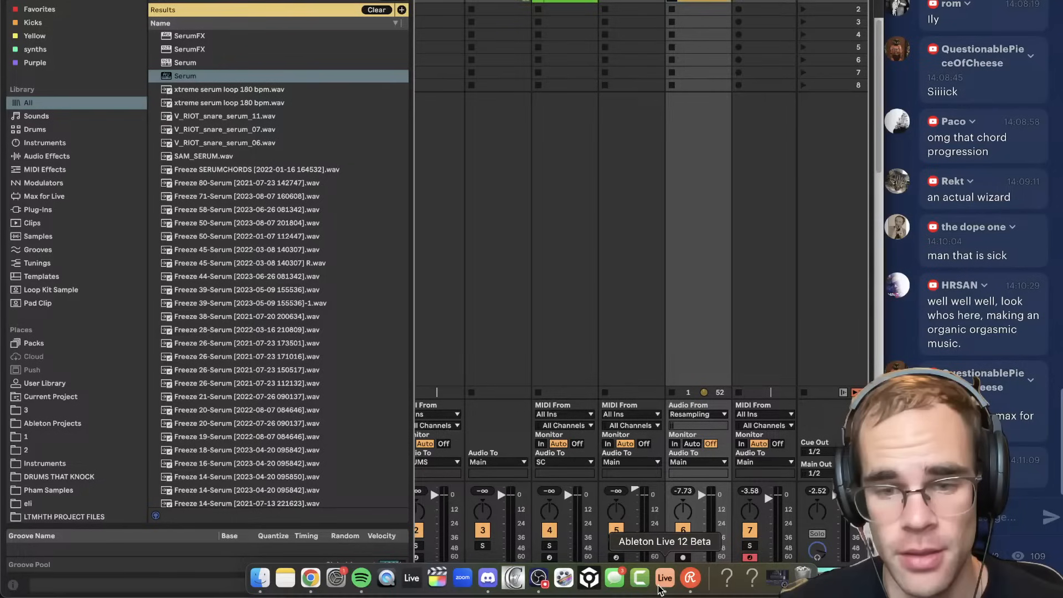
{"action": "left_click", "coordinate": [763, 310]}
{"action": "left_click", "coordinate": [699, 309]}
{"action": "key", "text": "super+shift+t"}
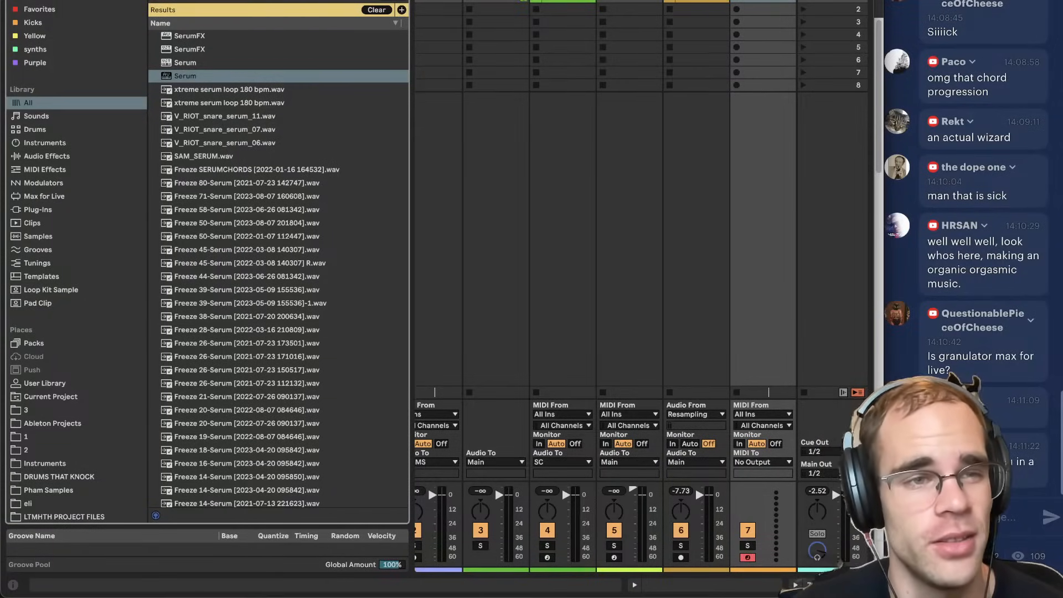
{"action": "key", "text": "super+alt+b"}
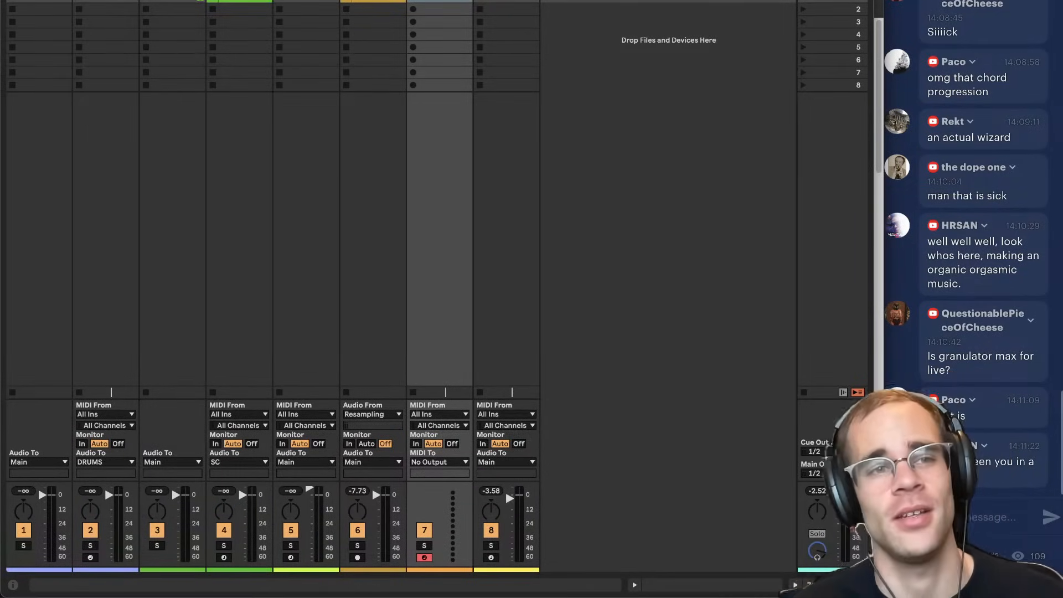
{"action": "key", "text": "super+alt+b"}
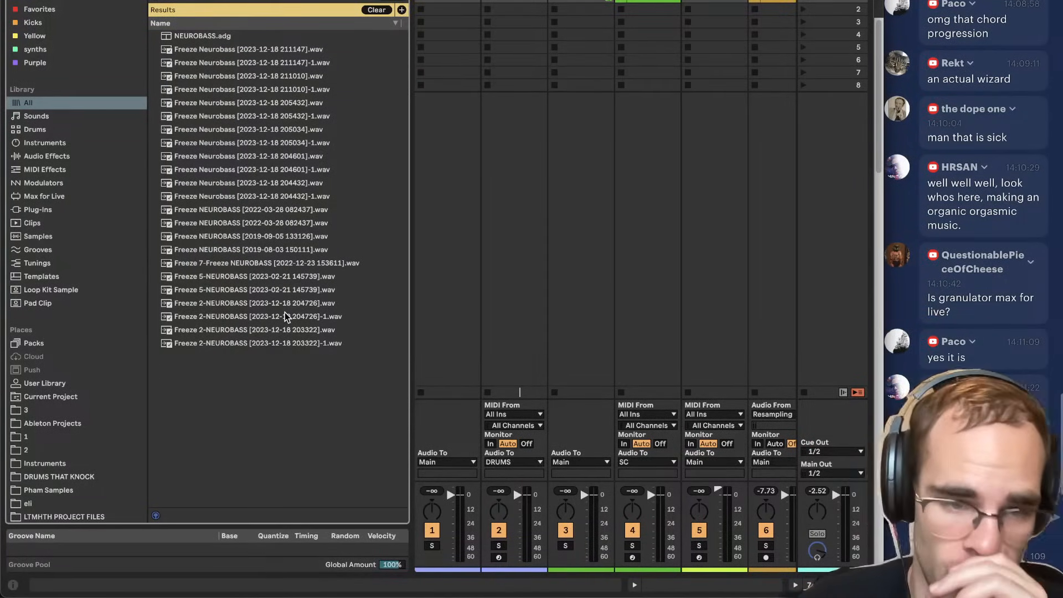
{"action": "left_click", "coordinate": [289, 316]}
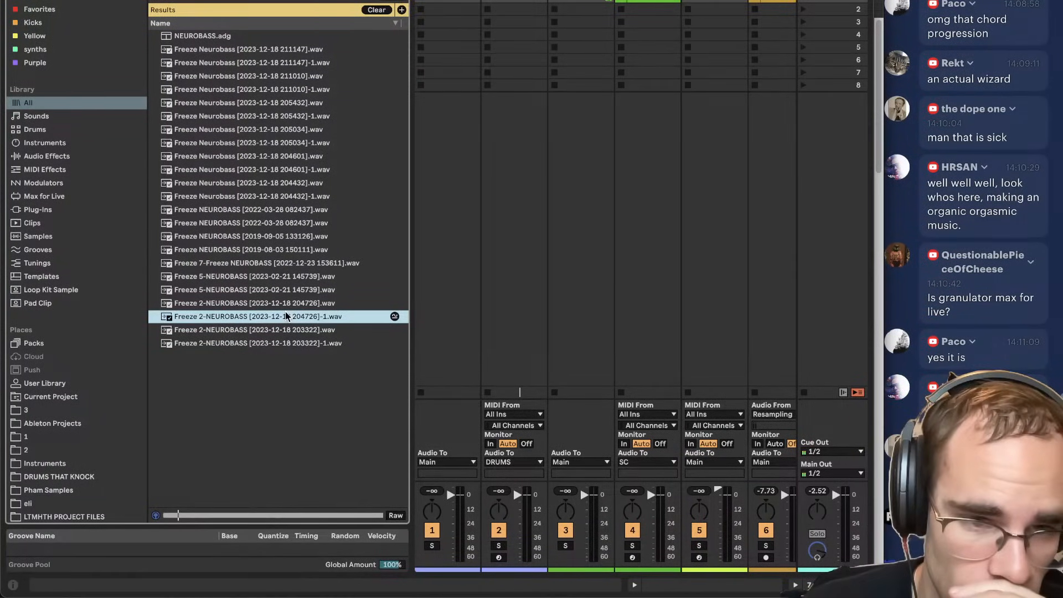
{"action": "key", "text": "Up"}
{"action": "key", "text": "Up"}
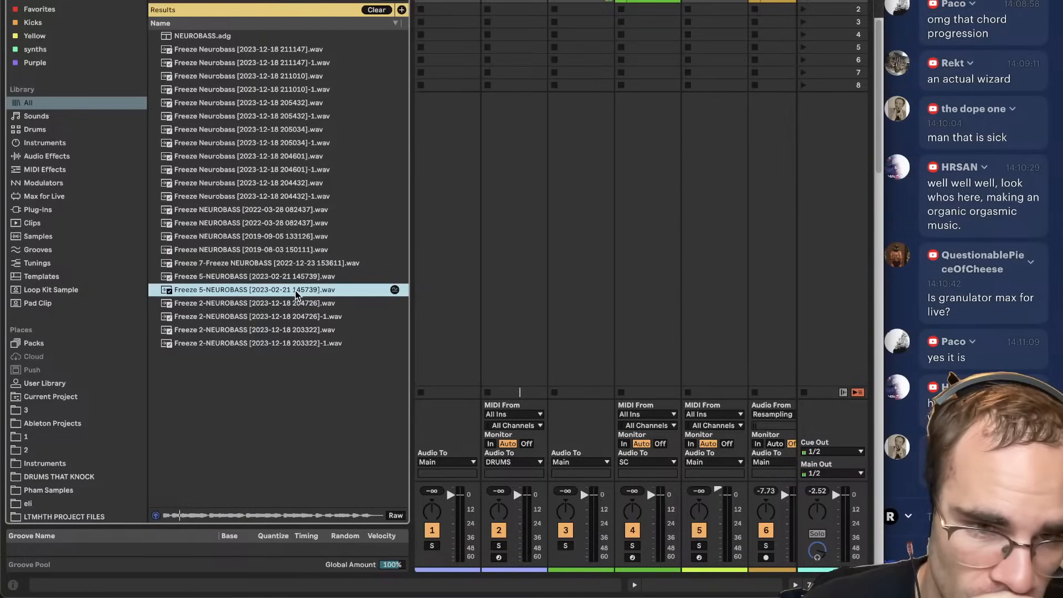
{"action": "double_click", "coordinate": [294, 290]}
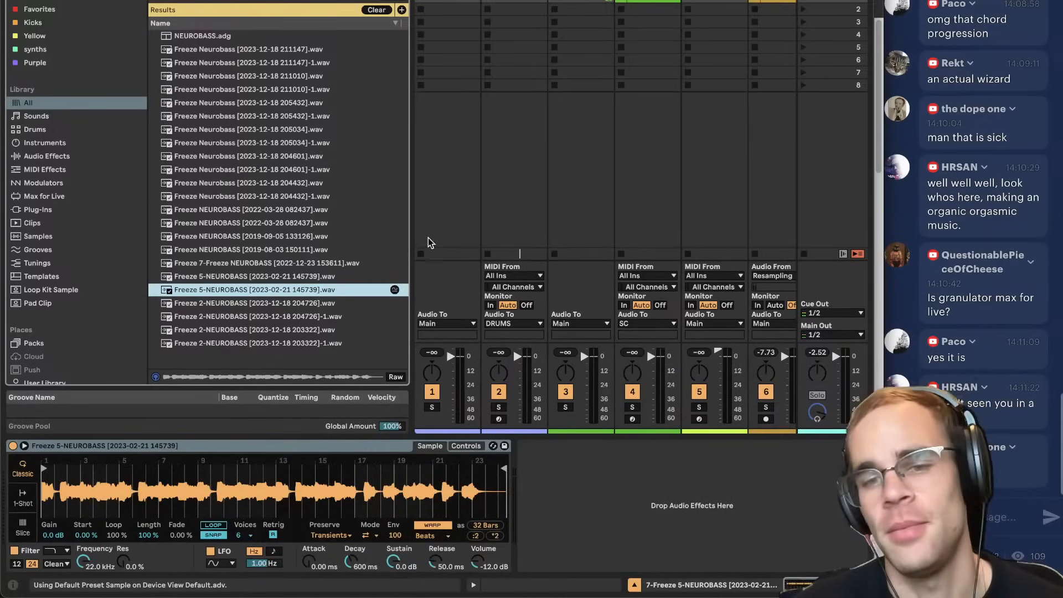
Insert another MIDI track directly after the Freeze 5-NEUROBASS sampler track.
{"action": "left_click", "coordinate": [666, 494]}
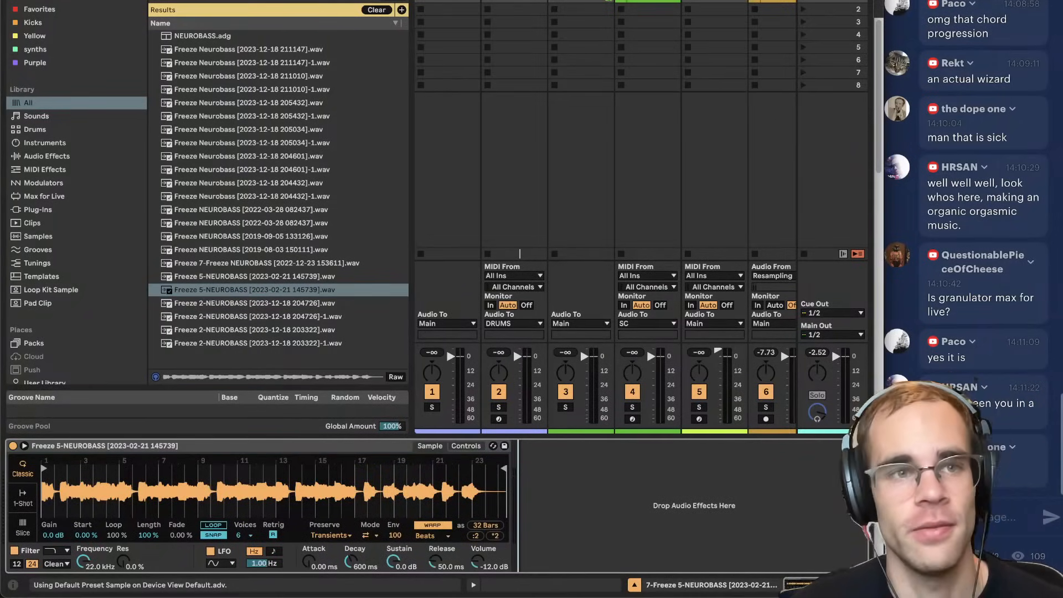
{"action": "key", "text": "ctrl+alt+b"}
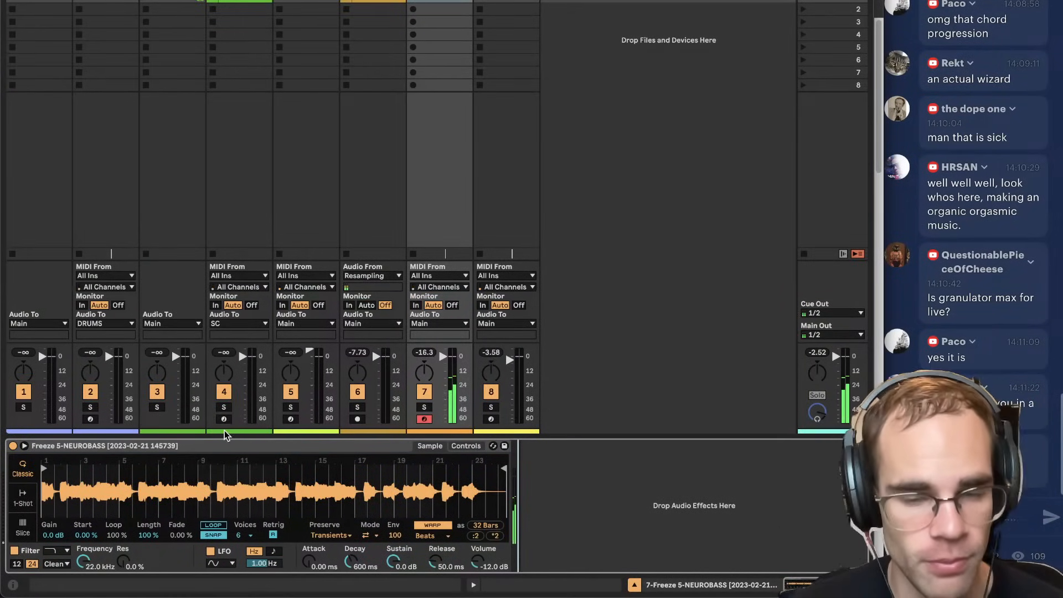
{"action": "key", "text": "ctrl+shift+t"}
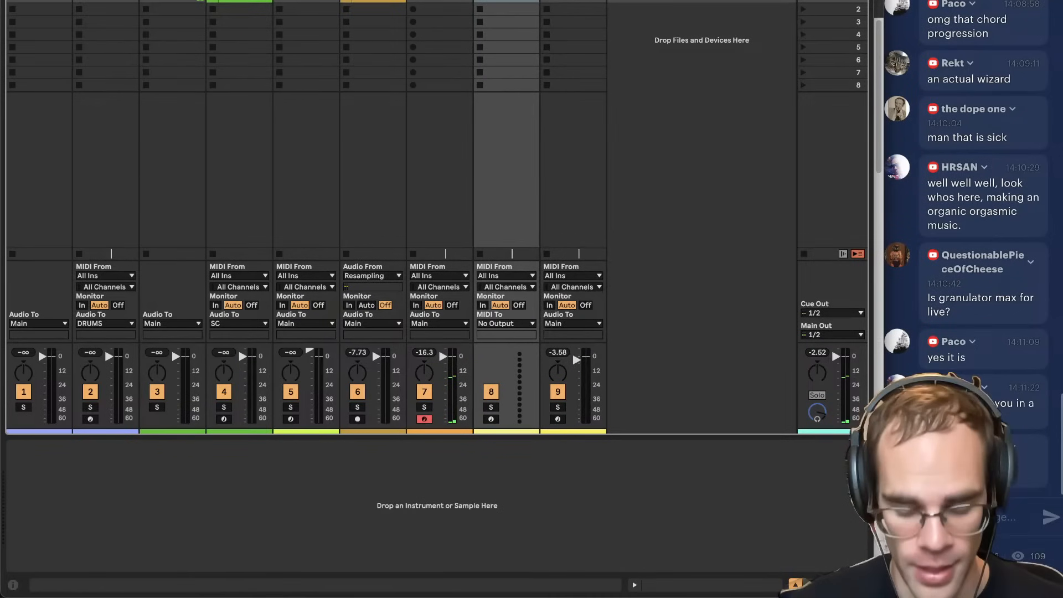
{"action": "key", "text": "ctrl+alt+b"}
{"action": "left_click", "coordinate": [716, 350]}
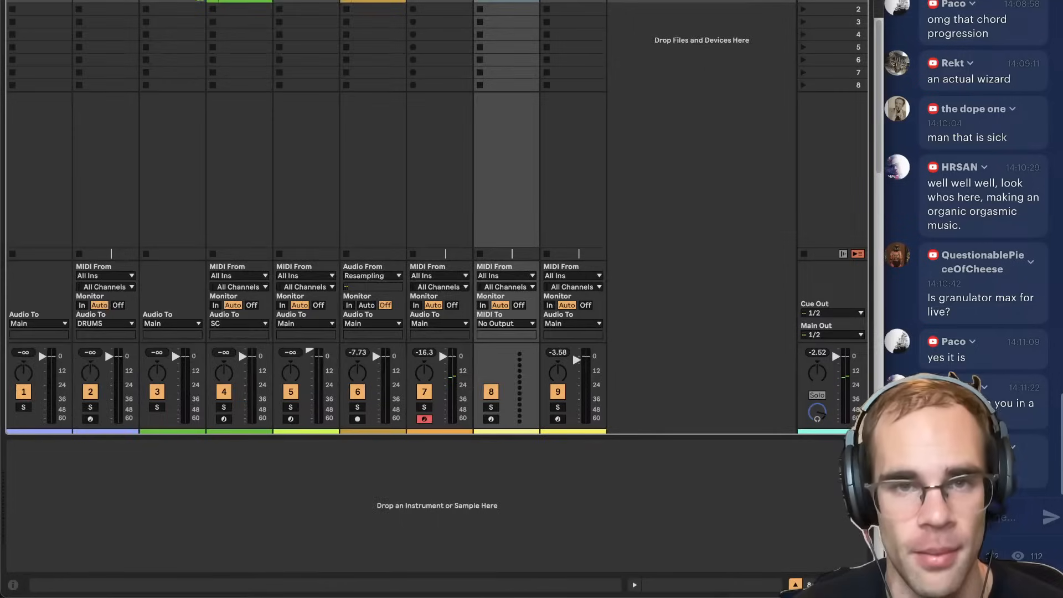
Search the browser for gran and load Granulator III onto the empty MIDI track 8.
{"action": "key", "text": "super+f"}
{"action": "type", "text": "gtr"}
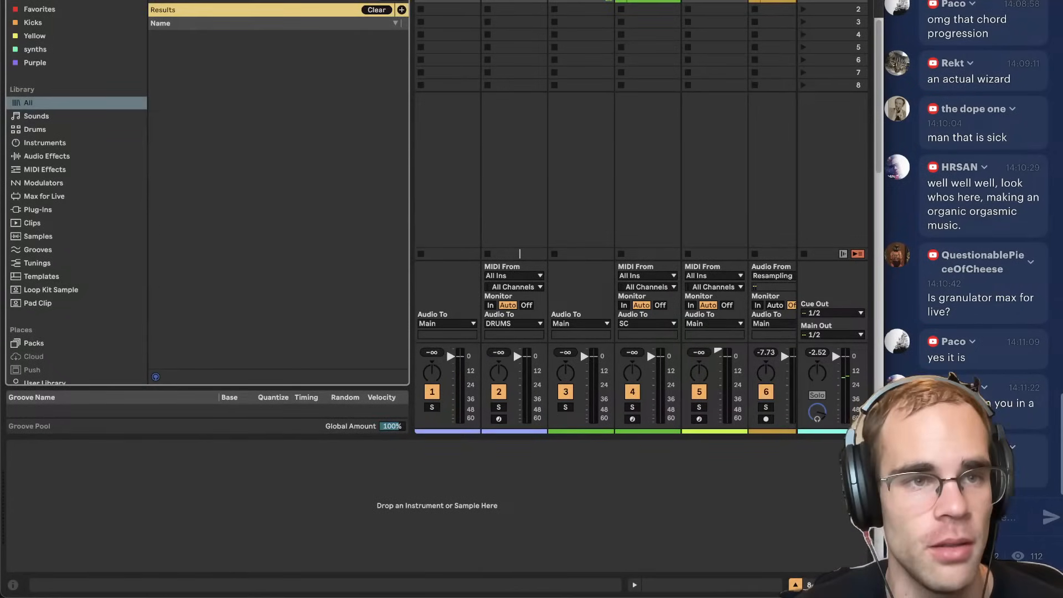
{"action": "key", "text": "BackSpace"}
{"action": "key", "text": "BackSpace"}
{"action": "key", "text": "BackSpace"}
{"action": "type", "text": "gran"}
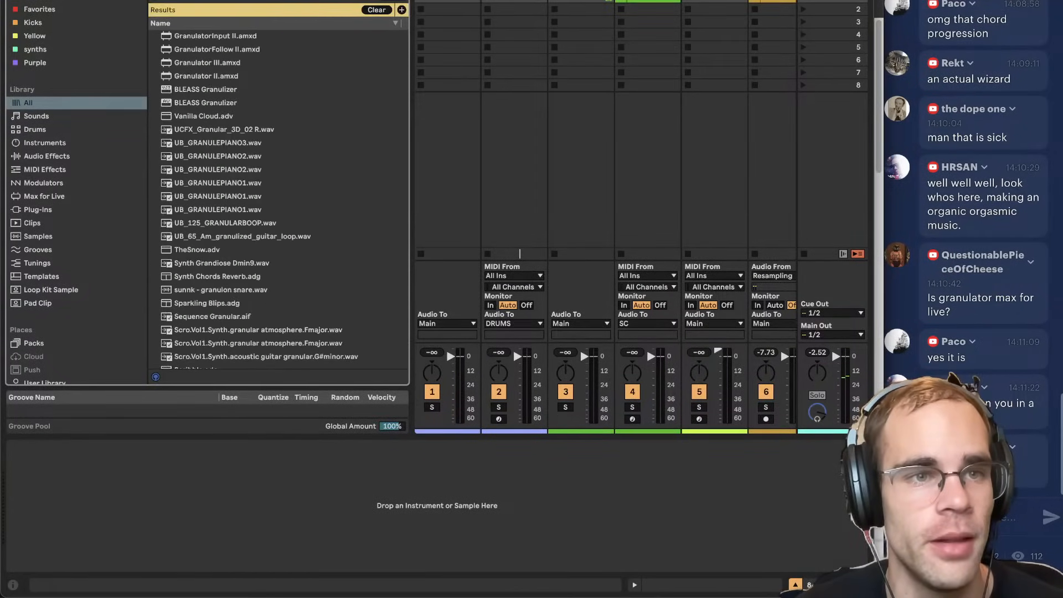
{"action": "double_click", "coordinate": [337, 63]}
{"action": "key", "text": "super+alt+b"}
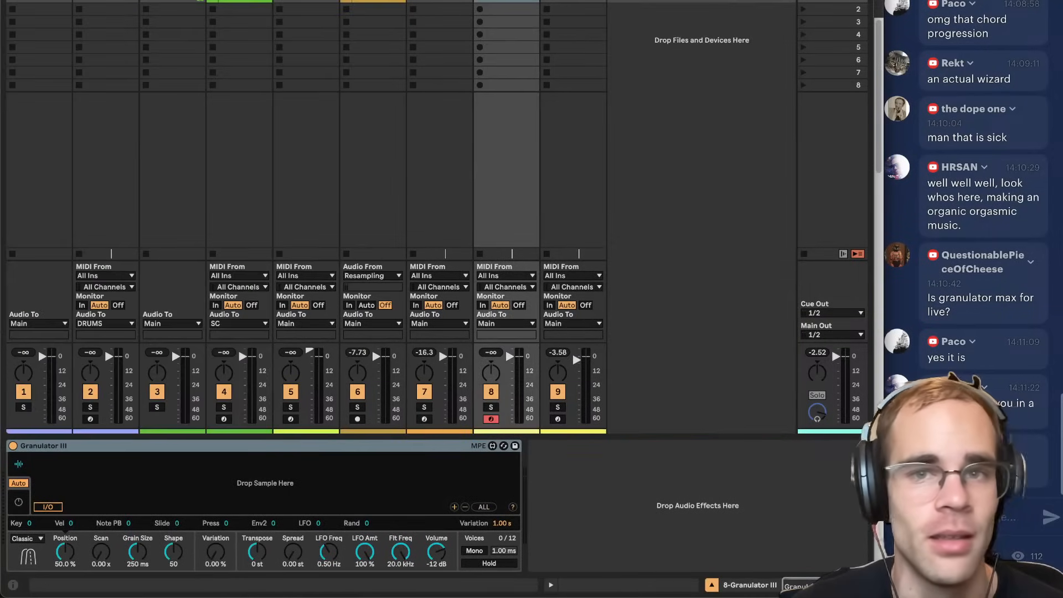
{"action": "left_click", "coordinate": [423, 1]}
{"action": "key", "text": "super+f"}
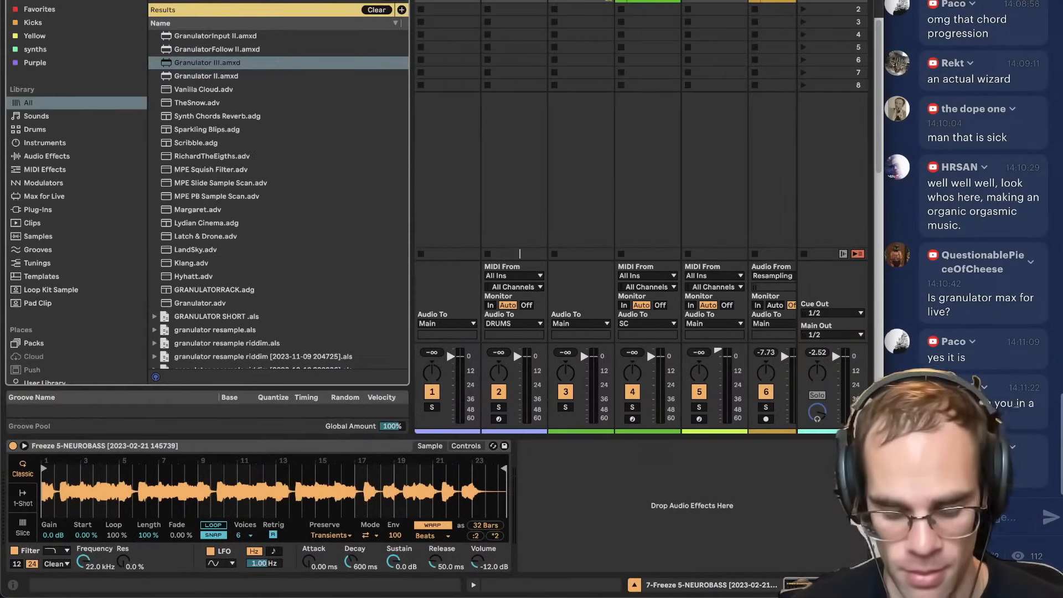
{"action": "type", "text": "hello n"}
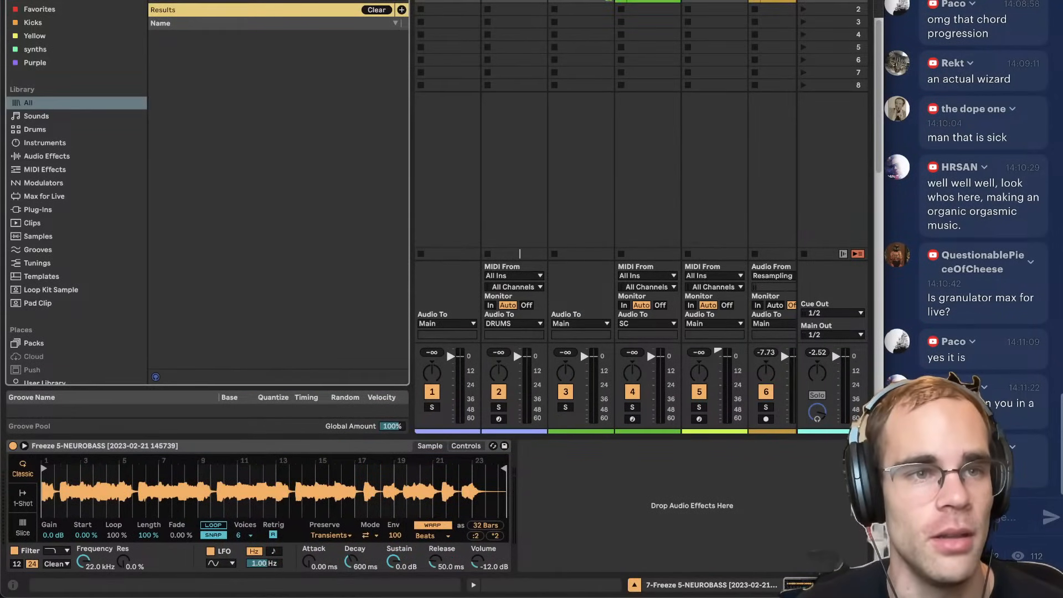
{"action": "type", "text": "neurobass"}
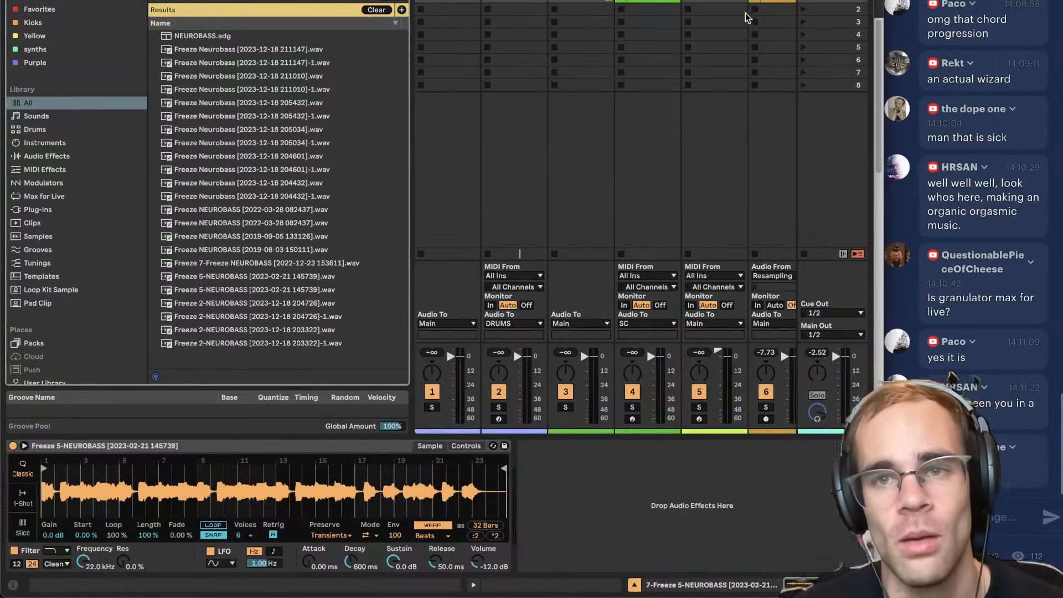
{"action": "left_click", "coordinate": [745, 17]}
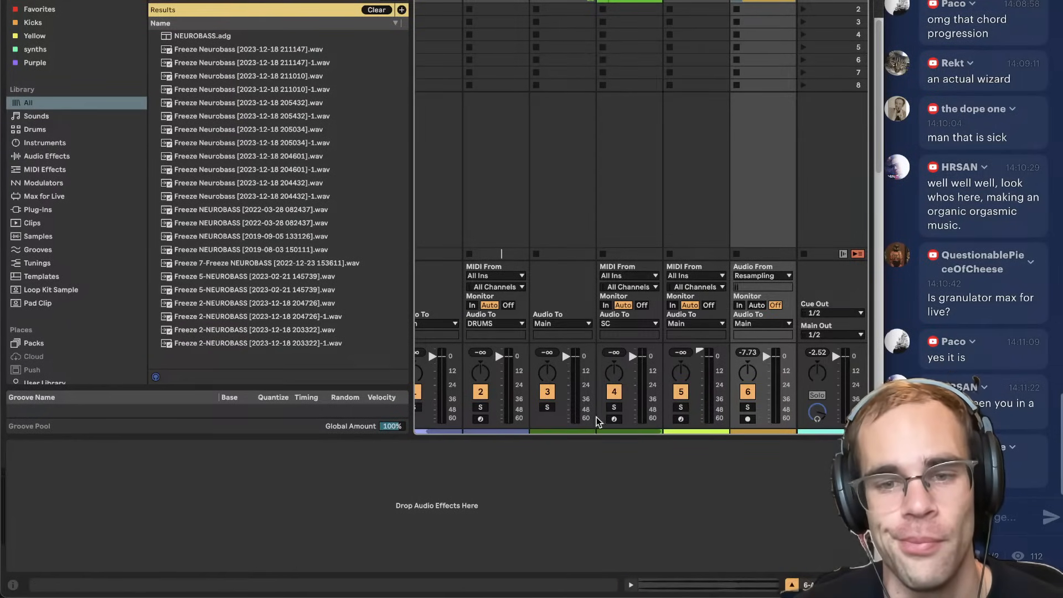
{"action": "left_click_drag", "start_coordinate": [591, 433], "coordinate": [731, 424]}
{"action": "left_click", "coordinate": [719, 2]}
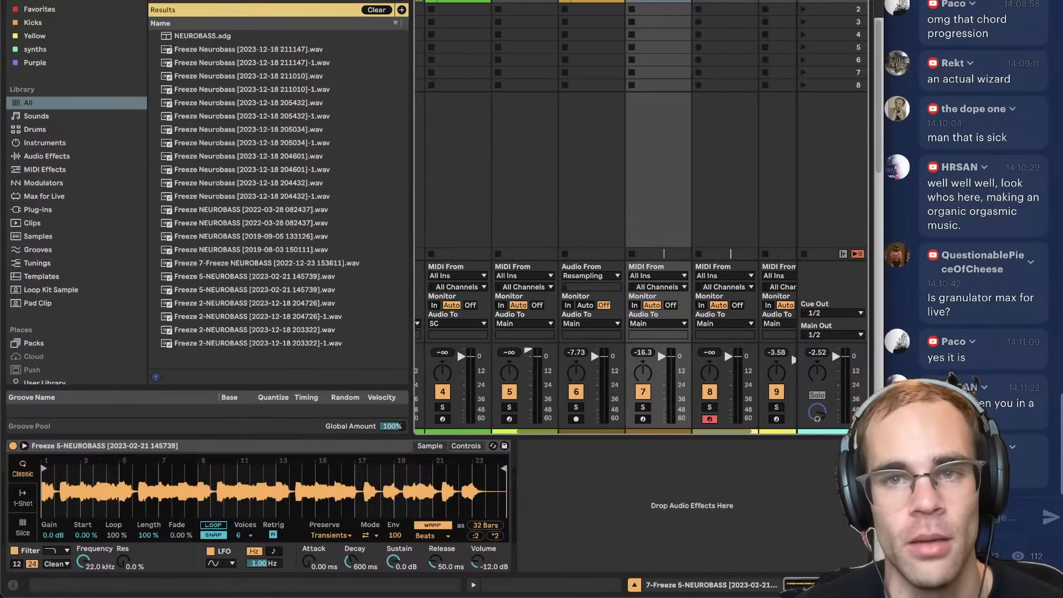
{"action": "left_click", "coordinate": [724, 2]}
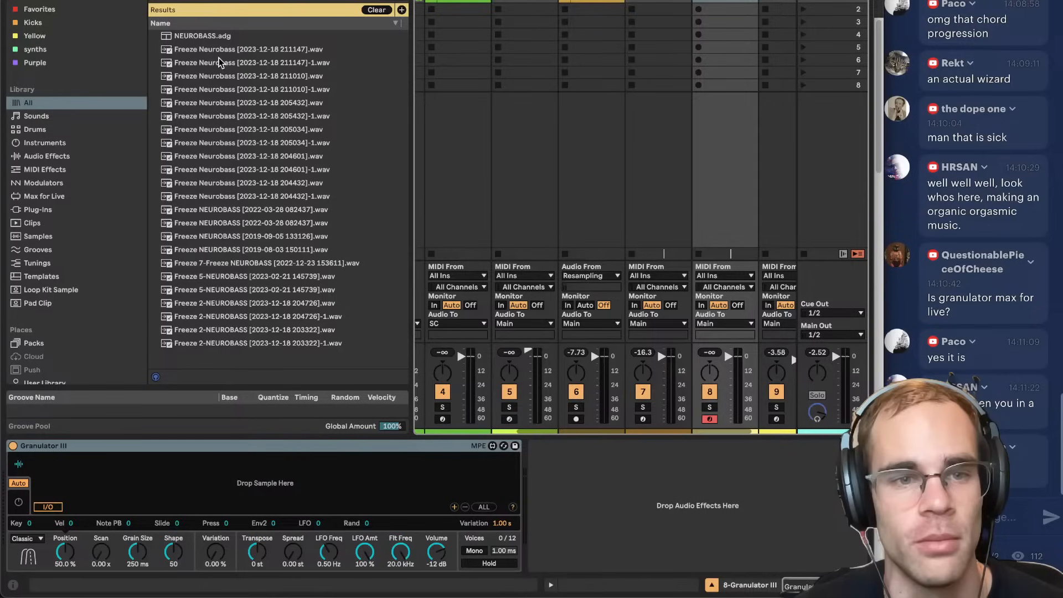
{"action": "mouse_move", "coordinate": [233, 76]}
{"action": "left_mouse_down"}
{"action": "mouse_move", "coordinate": [252, 142]}
{"action": "mouse_move", "coordinate": [261, 487]}
{"action": "mouse_move", "coordinate": [41, 488]}
{"action": "left_mouse_up"}
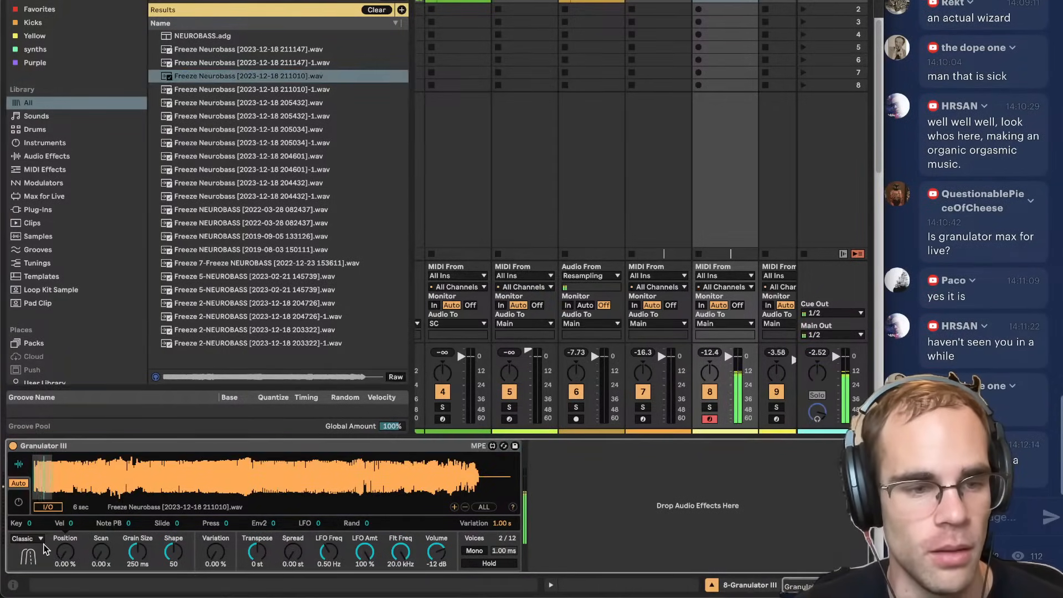
Switch Granulator III to Cloud mode and set Position to 28.3 %, Scan to 1.59x and Variation to 38.7 %.
{"action": "left_click", "coordinate": [28, 538]}
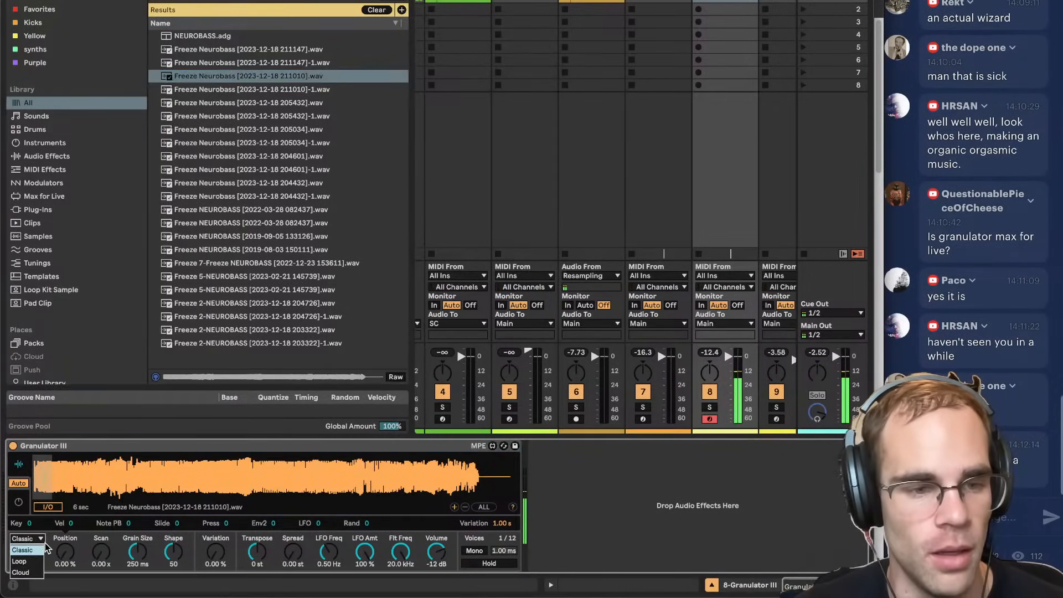
{"action": "left_click", "coordinate": [33, 576]}
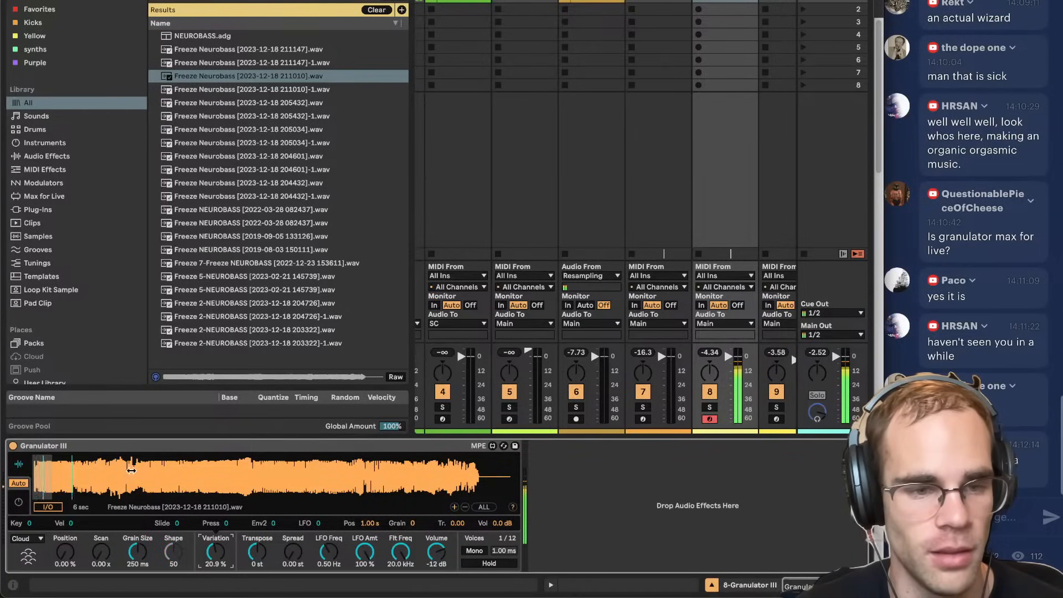
{"action": "left_click_drag", "start_coordinate": [131, 469], "coordinate": [171, 470]}
{"action": "left_click_drag", "start_coordinate": [101, 551], "coordinate": [100, 539]}
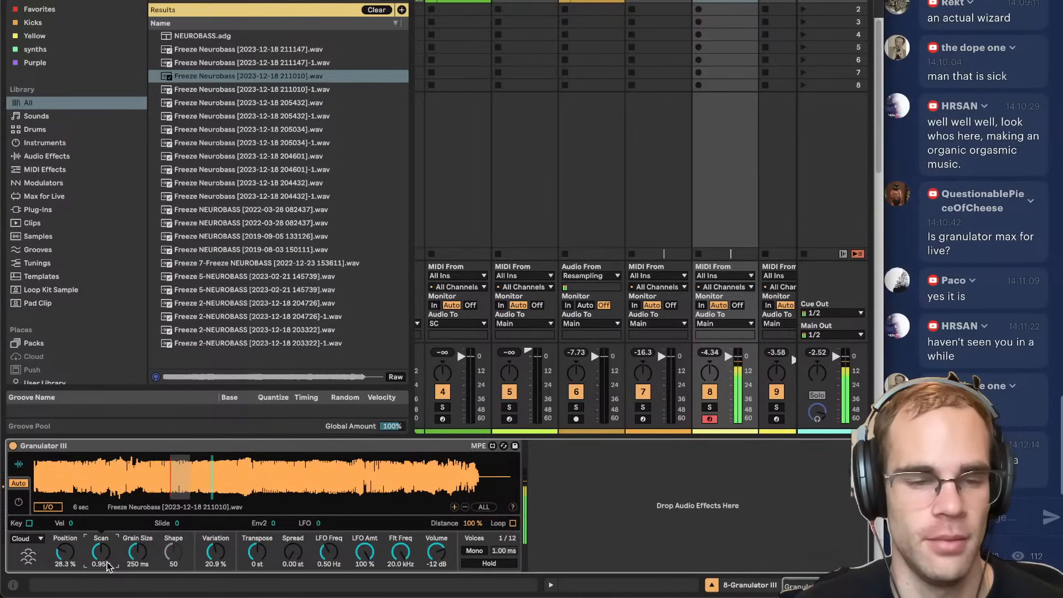
{"action": "left_click_drag", "start_coordinate": [107, 562], "coordinate": [107, 551]}
{"action": "left_click_drag", "start_coordinate": [215, 552], "coordinate": [215, 538]}
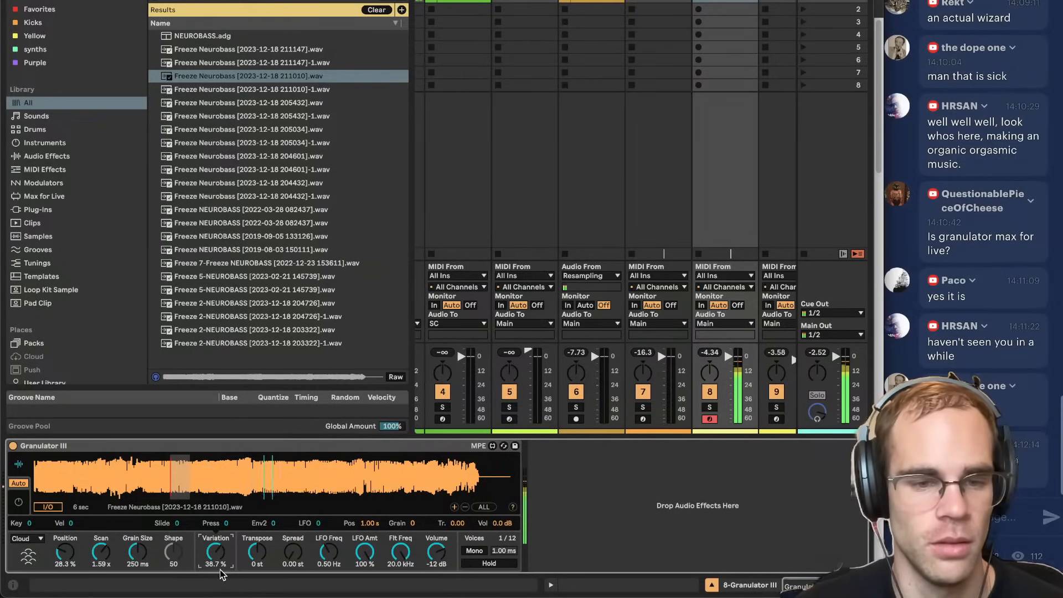
Turn off Granulator III's Auto option and set the volume envelope's release to 10.5 ms.
{"action": "left_click", "coordinate": [21, 482]}
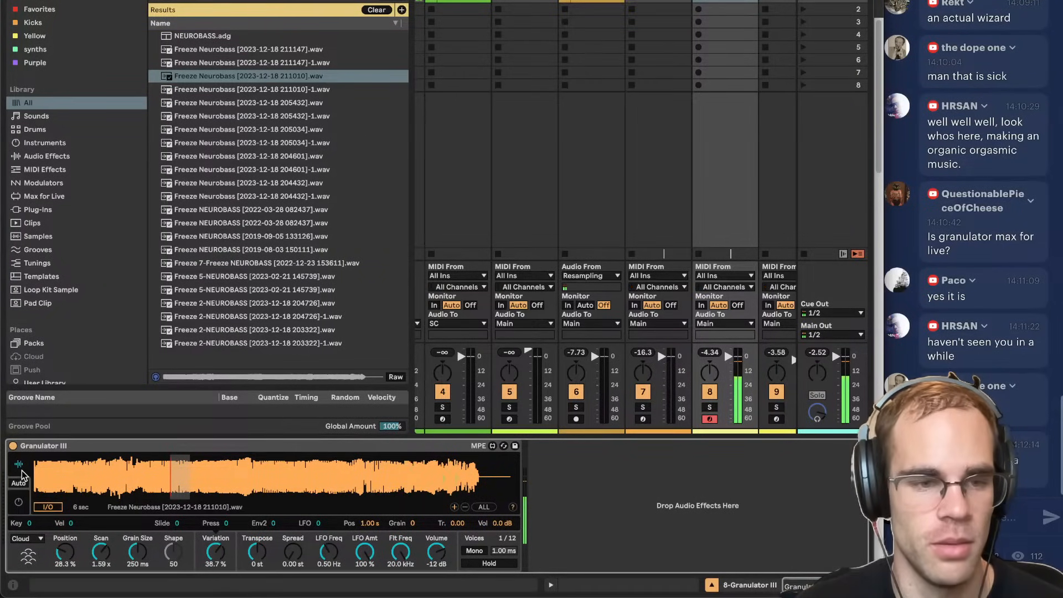
{"action": "left_click", "coordinate": [20, 501]}
{"action": "left_click_drag", "start_coordinate": [185, 508], "coordinate": [185, 533]}
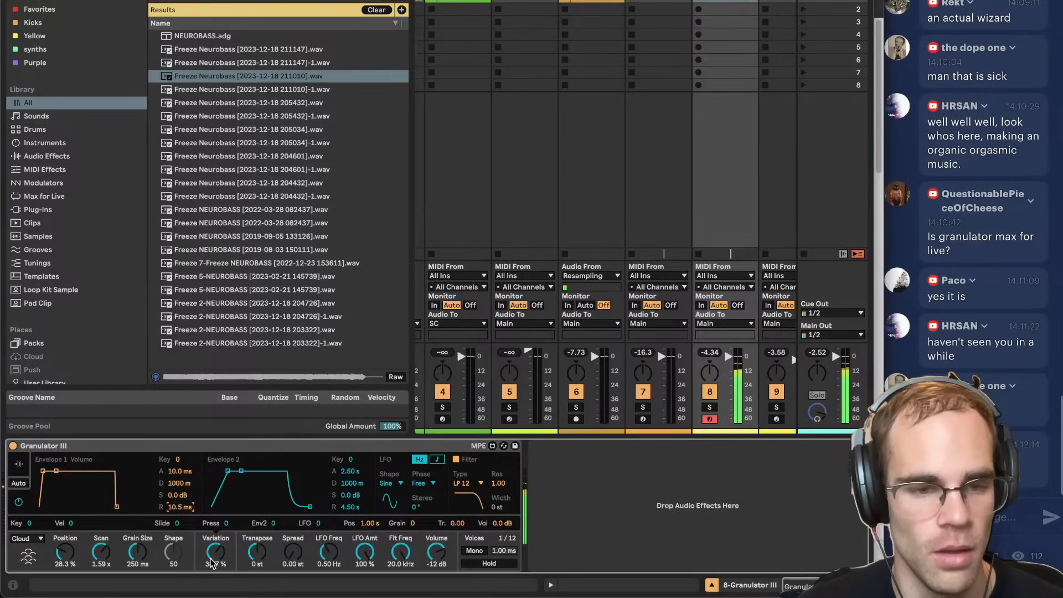
Raise Variation to 96.9 %, set the LFO Amt's Key modulation to 92 and return to the sample view.
{"action": "left_click_drag", "start_coordinate": [210, 563], "coordinate": [210, 526]}
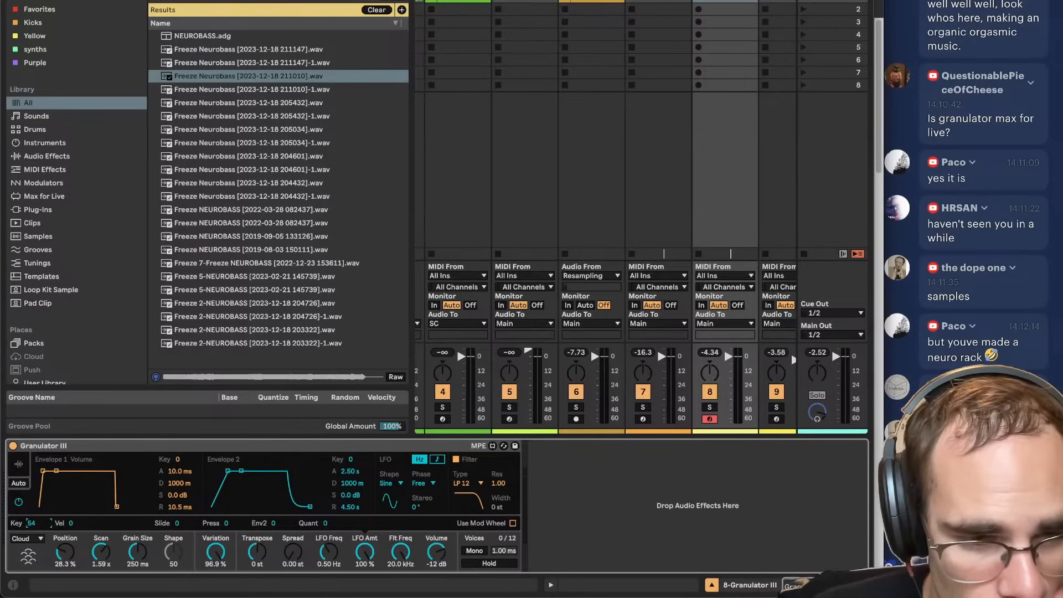
{"action": "left_click_drag", "start_coordinate": [31, 523], "coordinate": [32, 502]}
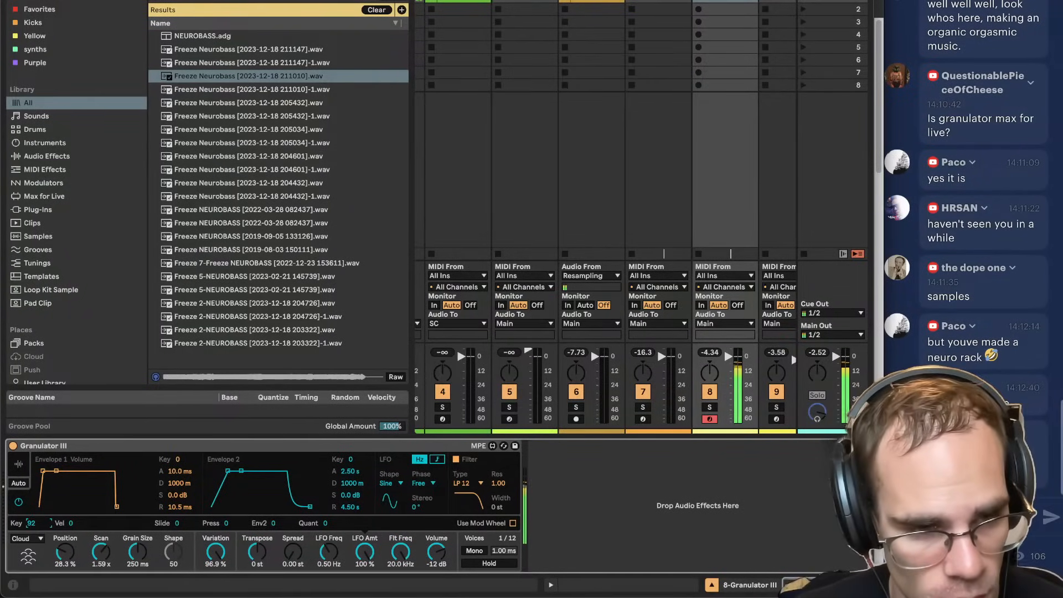
{"action": "left_click", "coordinate": [20, 466]}
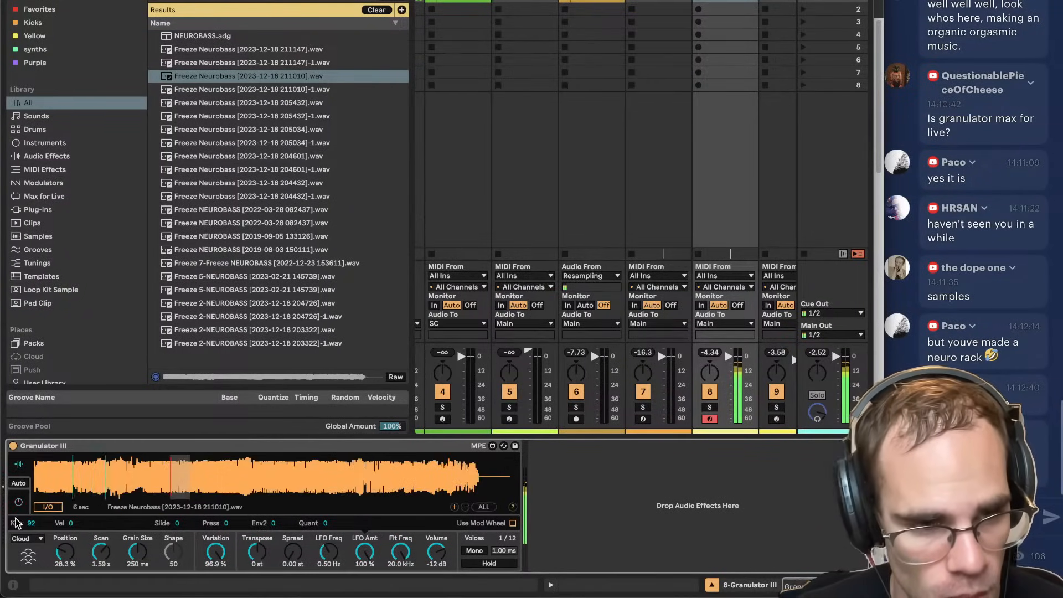
Show Granulator III's envelope settings and switch the grain mode from Cloud to Classic.
{"action": "left_click", "coordinate": [19, 503]}
{"action": "left_click", "coordinate": [27, 540]}
{"action": "left_click", "coordinate": [33, 545]}
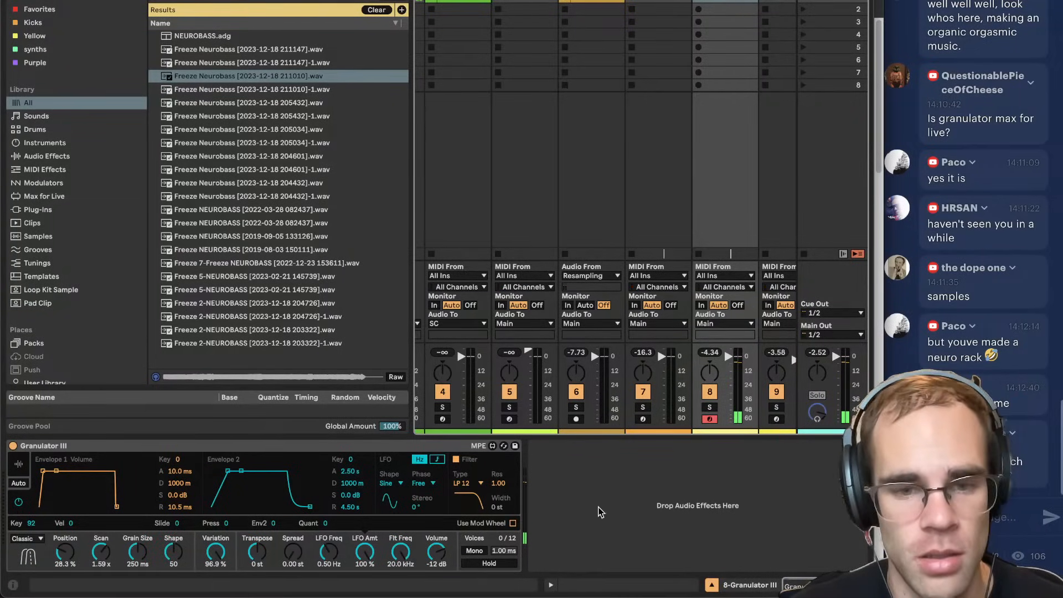
Search the browser for grain and load Grain Delay after Granulator III.
{"action": "left_click", "coordinate": [630, 503]}
{"action": "key", "text": "super+f"}
{"action": "type", "text": "grain"}
{"action": "key", "text": "Down"}
{"action": "key", "text": "Down"}
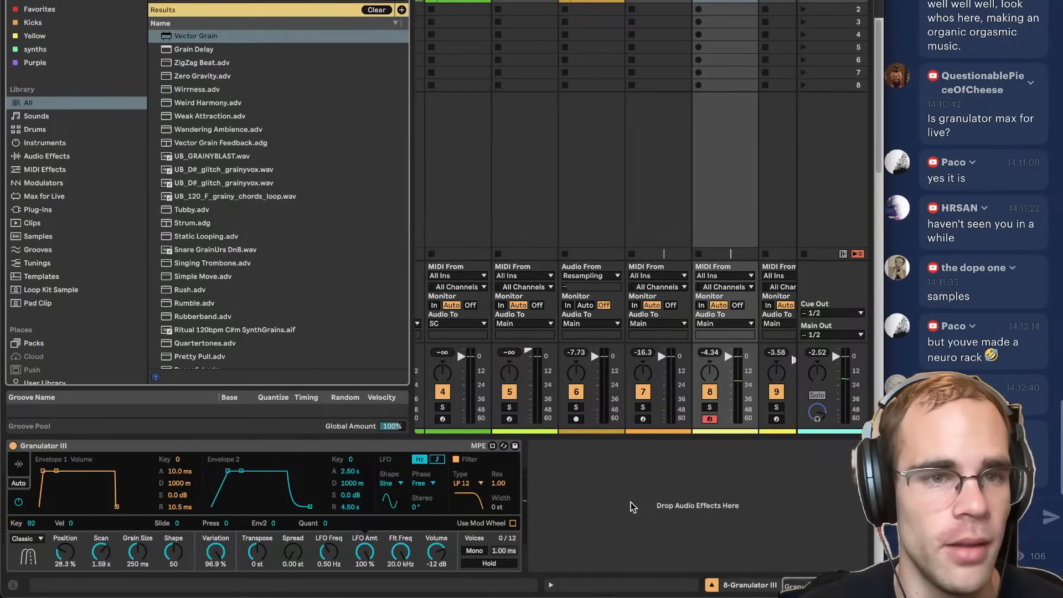
{"action": "key", "text": "Return"}
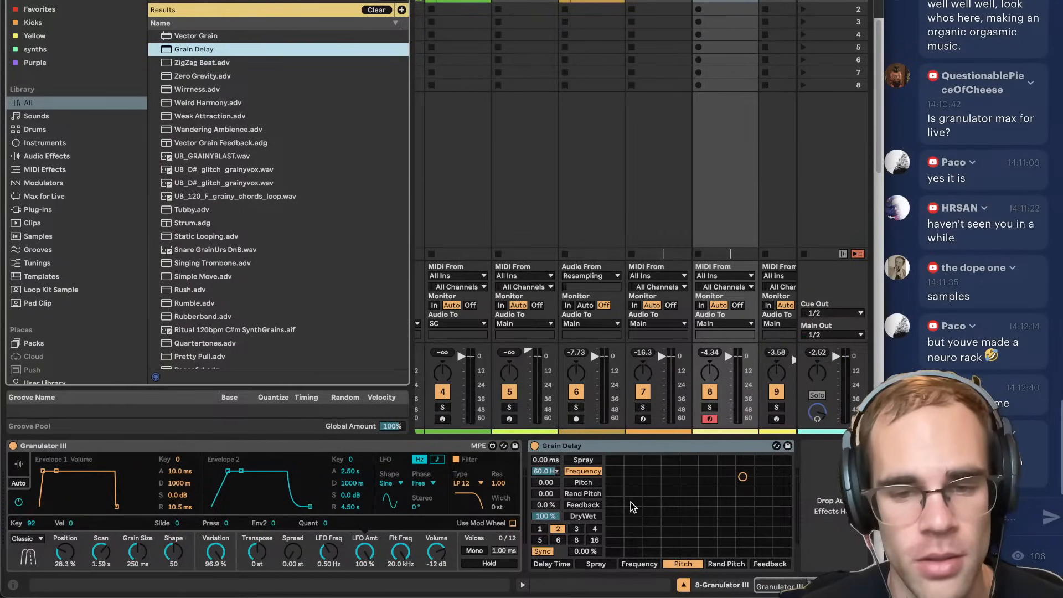
Set Grain Delay to 73.3 ms Spray, 3.50 Hz Frequency, 12.0 Pitch and 78 % DryWet, with the delay in Time mode instead of Sync.
{"action": "mouse_move", "coordinate": [546, 483]}
{"action": "left_mouse_down"}
{"action": "mouse_move", "coordinate": [546, 443]}
{"action": "mouse_move", "coordinate": [546, 503]}
{"action": "left_mouse_up"}
{"action": "left_click", "coordinate": [546, 460]}
{"action": "left_click_drag", "start_coordinate": [546, 460], "coordinate": [546, 432]}
{"action": "mouse_move", "coordinate": [545, 516]}
{"action": "left_mouse_down"}
{"action": "mouse_move", "coordinate": [546, 553]}
{"action": "mouse_move", "coordinate": [584, 537]}
{"action": "mouse_move", "coordinate": [545, 509]}
{"action": "mouse_move", "coordinate": [546, 488]}
{"action": "mouse_move", "coordinate": [553, 522]}
{"action": "left_mouse_up"}
{"action": "left_click", "coordinate": [542, 551]}
Add the OTT.adv preset after Grain Delay and audition the sound an octave lower.
{"action": "key", "text": "super+f"}
{"action": "type", "text": "ott"}
{"action": "key", "text": "Down"}
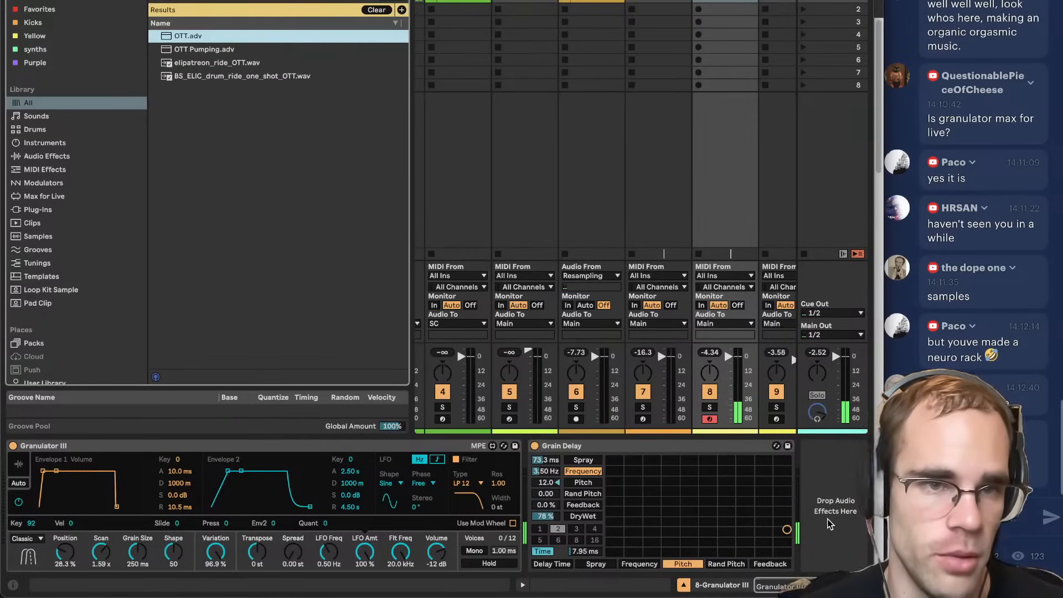
{"action": "key", "text": "Return"}
{"action": "left_click", "coordinate": [841, 540]}
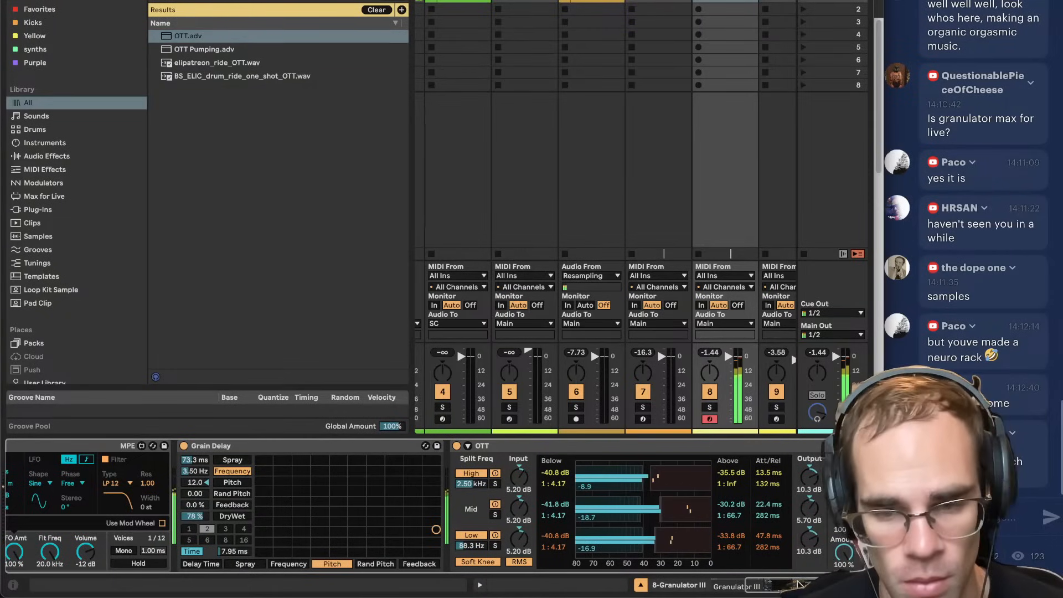
{"action": "key", "text": "z"}
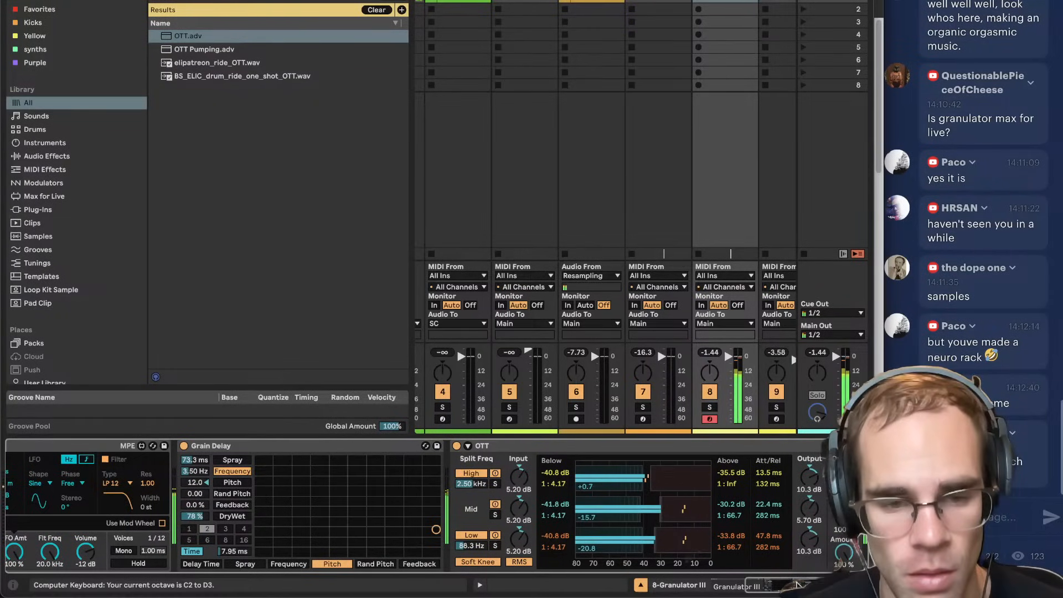
Create a one-bar MIDI clip on track 8 with a sixteenth C3 note at its start, and return to the device view.
{"action": "double_click", "coordinate": [715, 2]}
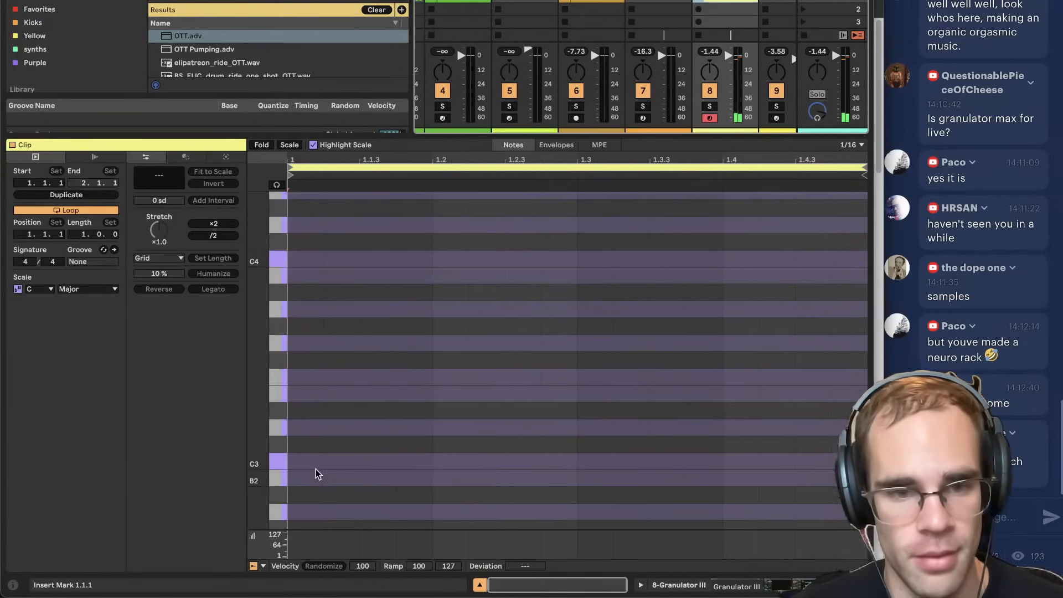
{"action": "key", "text": "f"}
{"action": "left_click_drag", "start_coordinate": [265, 392], "coordinate": [254, 391]}
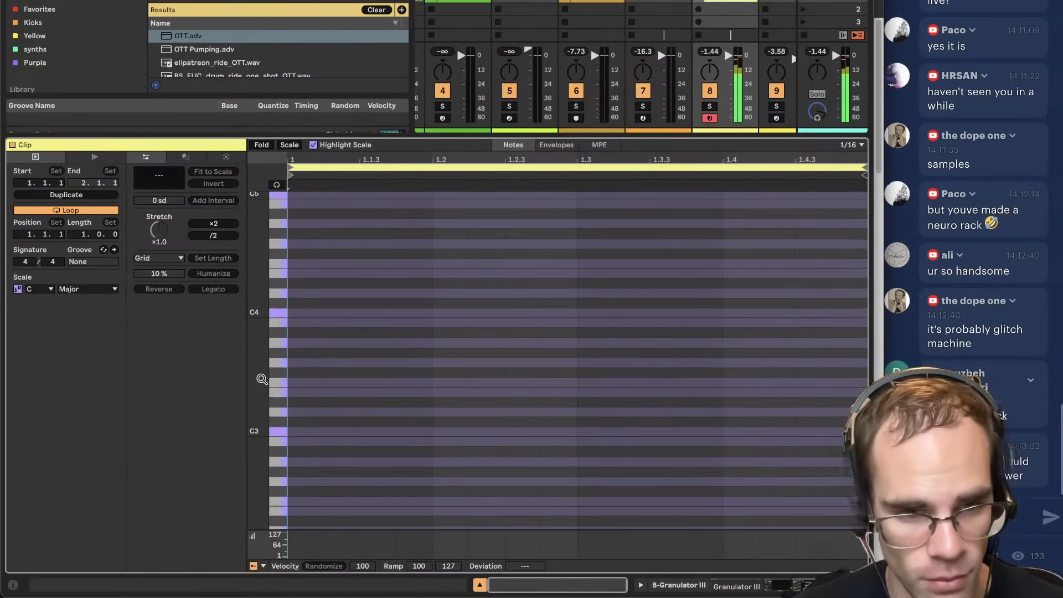
{"action": "key", "text": "x"}
{"action": "double_click", "coordinate": [294, 433]}
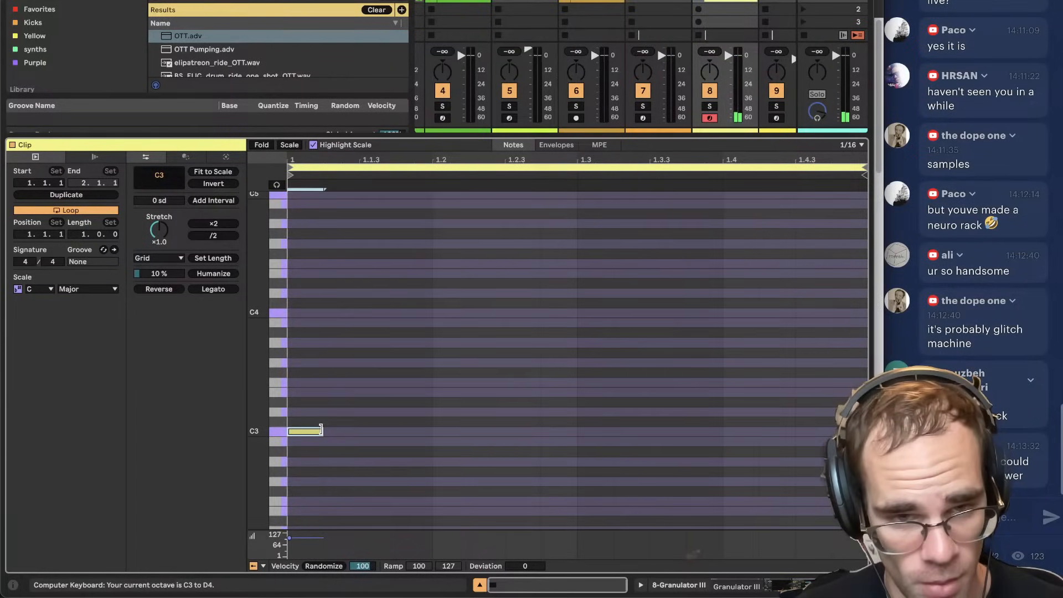
{"action": "key", "text": "shift+Tab"}
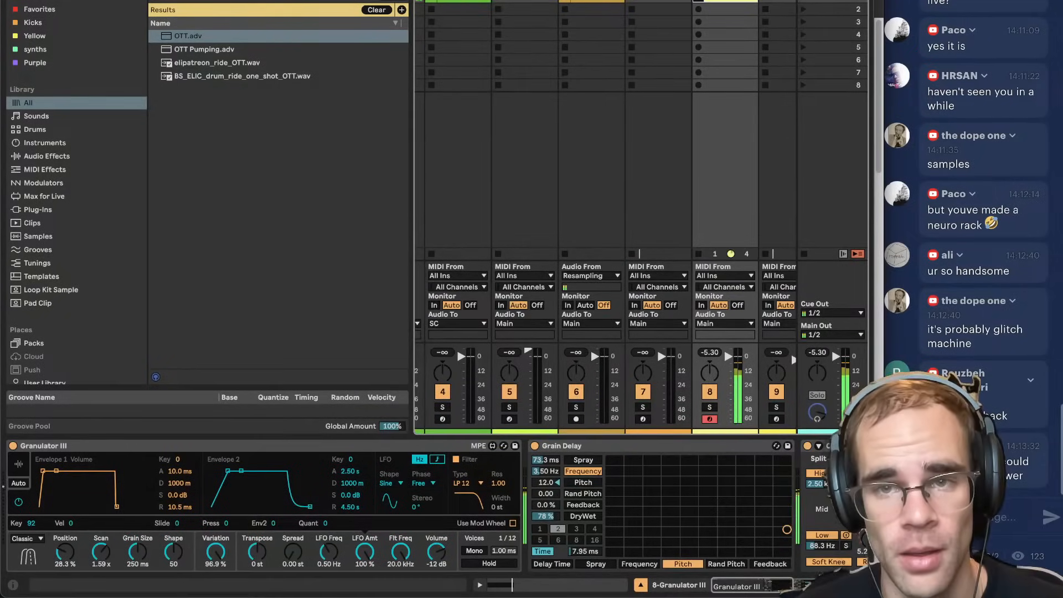
{"action": "key", "text": "super+shift+t"}
{"action": "key", "text": "super+f"}
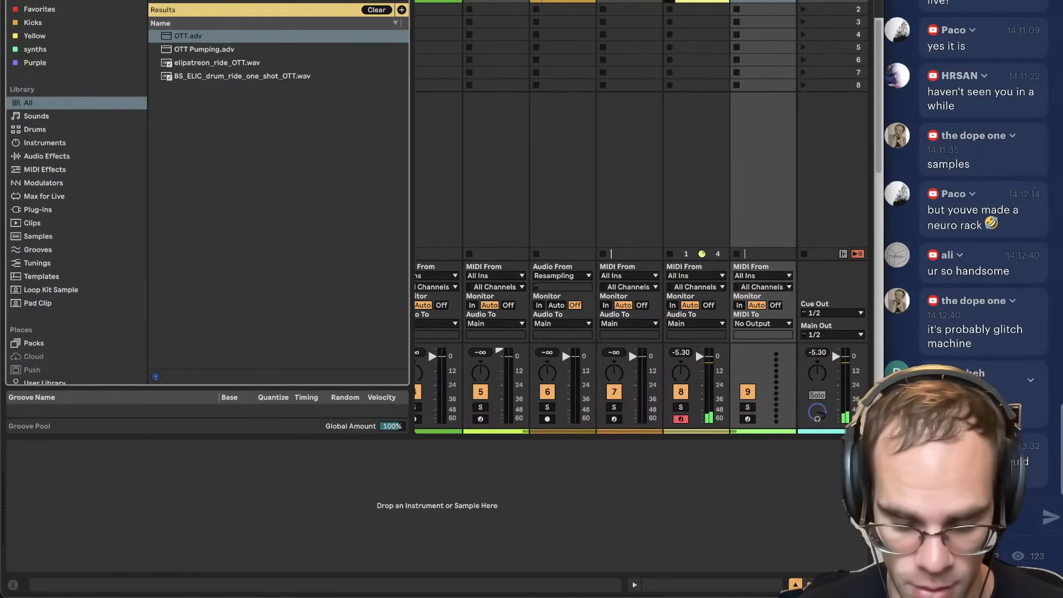
{"action": "type", "text": "dr"}
{"action": "key", "text": "BackSpace"}
{"action": "key", "text": "BackSpace"}
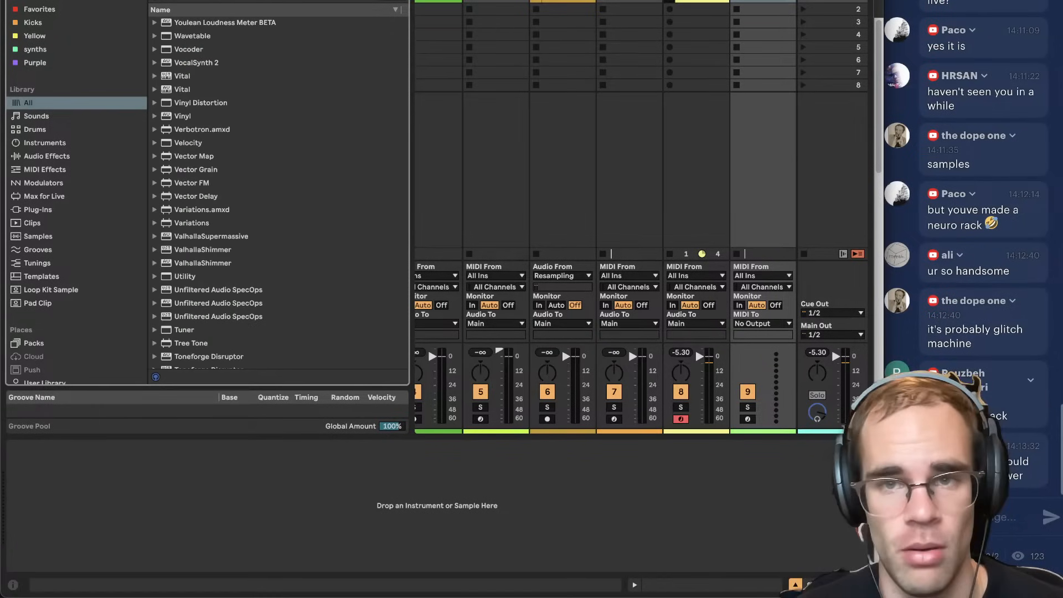
{"action": "key", "text": "super+z"}
{"action": "key", "text": "super+t"}
{"action": "key", "text": "super+z"}
Insert a new MIDI track after track 8 and load an empty Drum Rack on it.
{"action": "key", "text": "super+shift+t"}
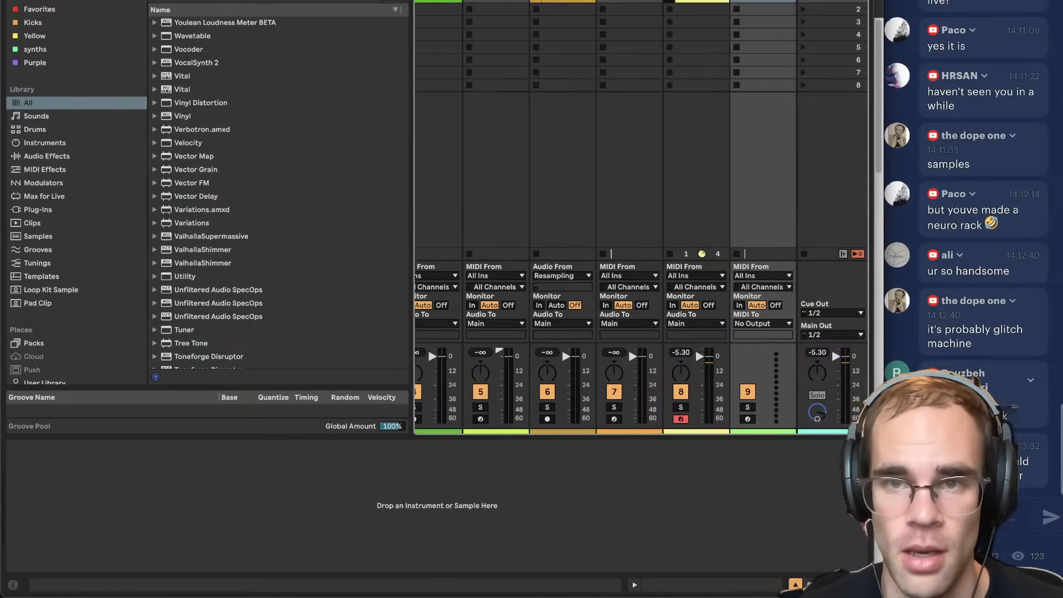
{"action": "key", "text": "super+f"}
{"action": "type", "text": "drum rack"}
{"action": "key", "text": "Down"}
{"action": "key", "text": "Return"}
Search the browser for elip kick and load elipatreon_kick_wild.wav onto the Drum Rack's C1 pad.
{"action": "key", "text": "super+f"}
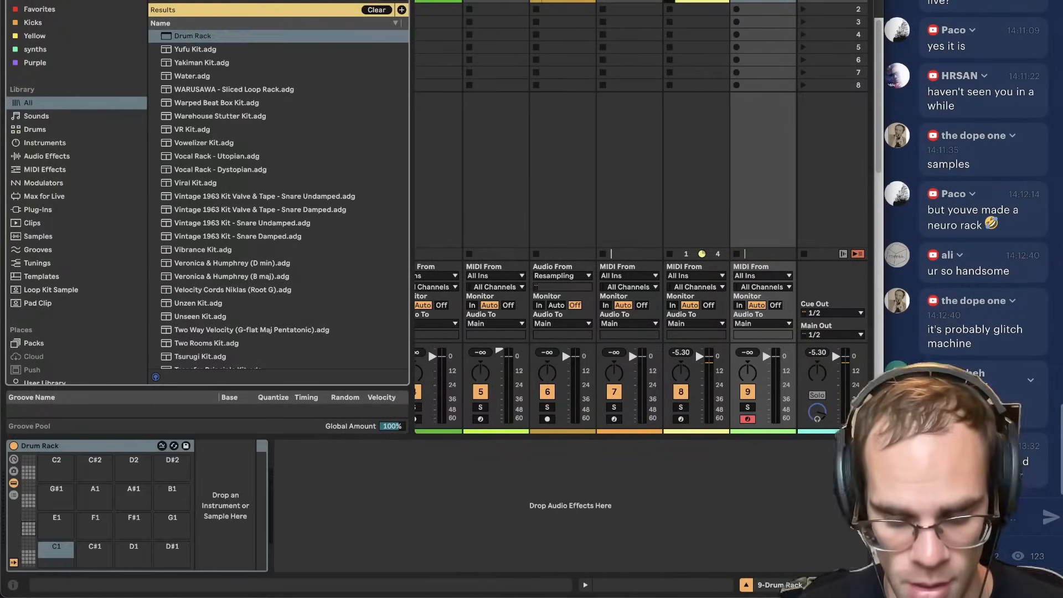
{"action": "type", "text": "elip ki"}
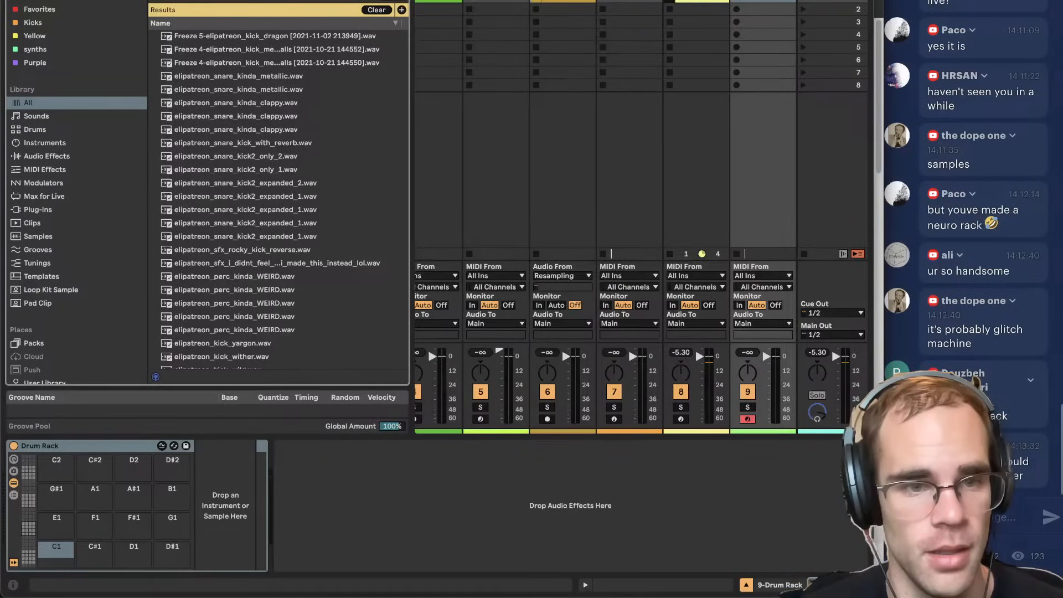
{"action": "type", "text": "ck"}
{"action": "left_click", "coordinate": [250, 239]}
{"action": "left_click_drag", "start_coordinate": [242, 237], "coordinate": [57, 554]}
Create a one-bar clip on track 9 with a sixteenth kick note at its start, and launch it together with track 8's clip.
{"action": "double_click", "coordinate": [773, 2]}
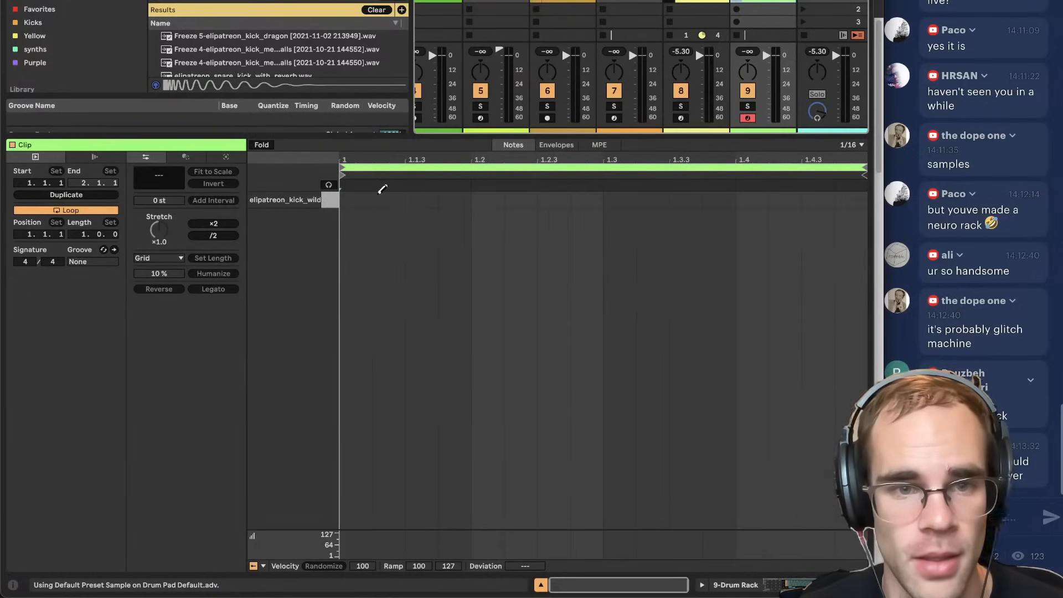
{"action": "left_click", "coordinate": [355, 200]}
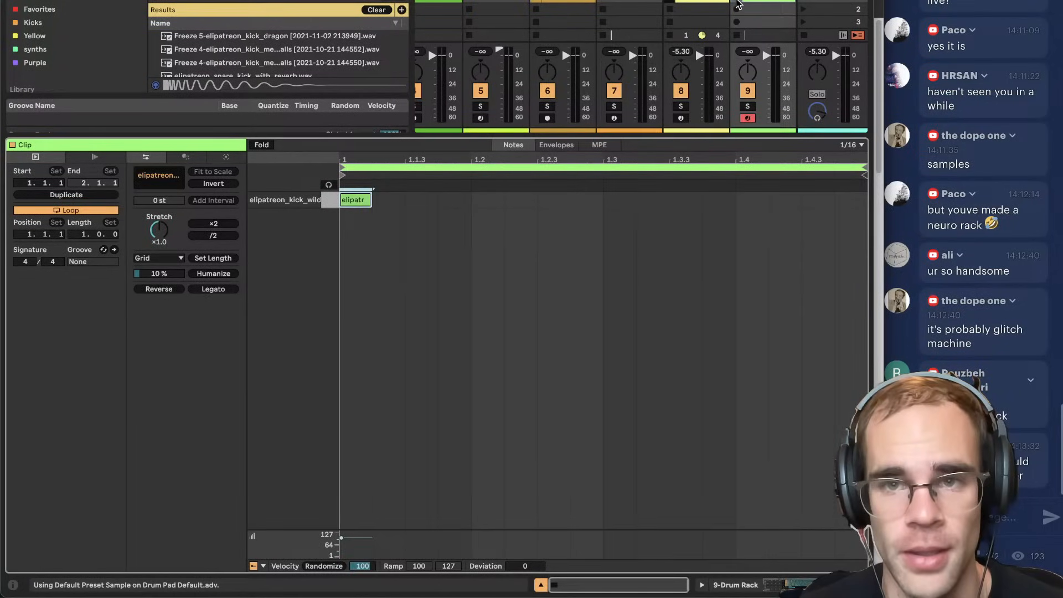
{"action": "left_click", "coordinate": [738, 2]}
{"action": "left_click", "coordinate": [696, 2]}
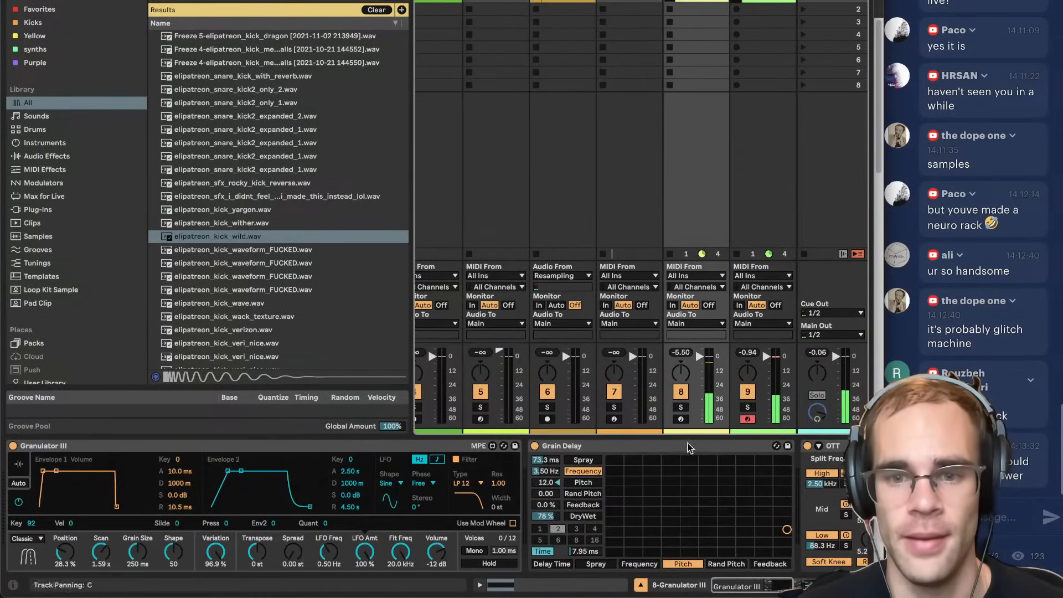
Search the browser for duck and add Duck_Buddy.amxd after OTT on track 8.
{"action": "left_click", "coordinate": [790, 583]}
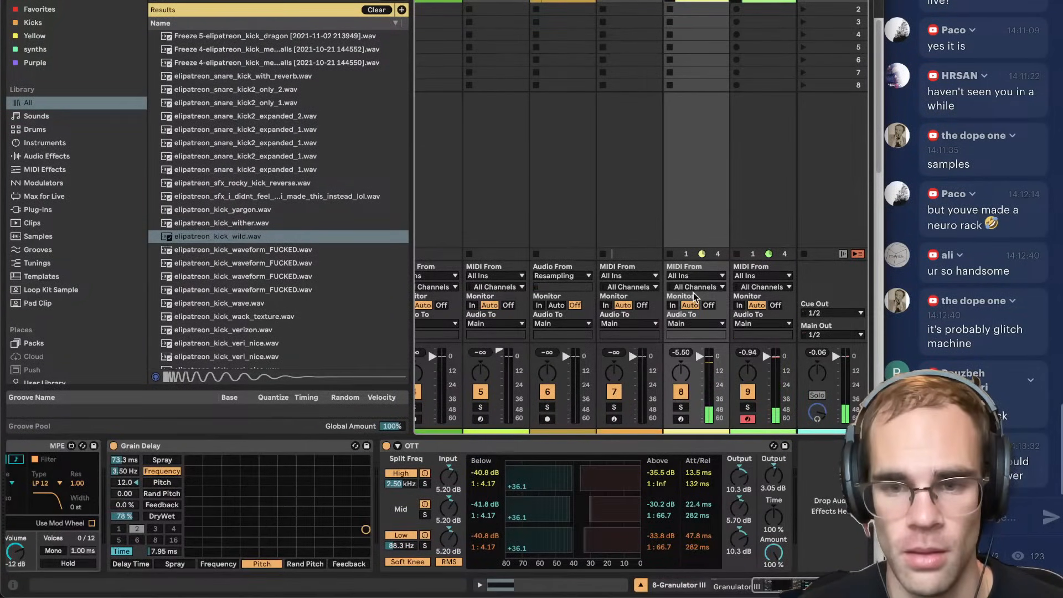
{"action": "scroll", "coordinate": [808, 498], "scroll_direction": "left", "scroll_amount": 2}
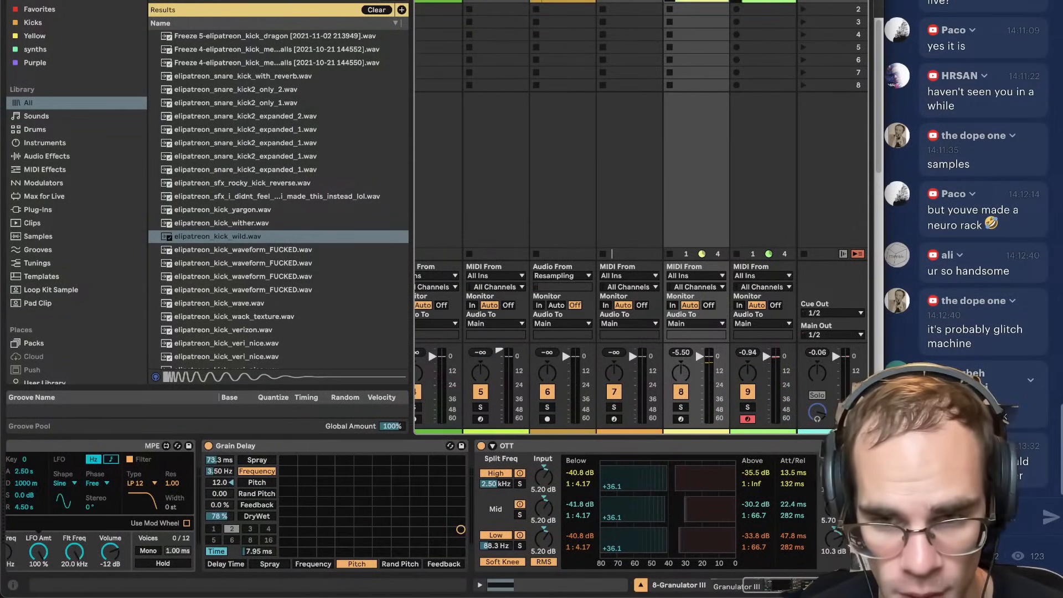
{"action": "scroll", "coordinate": [808, 498], "scroll_direction": "right", "scroll_amount": 2}
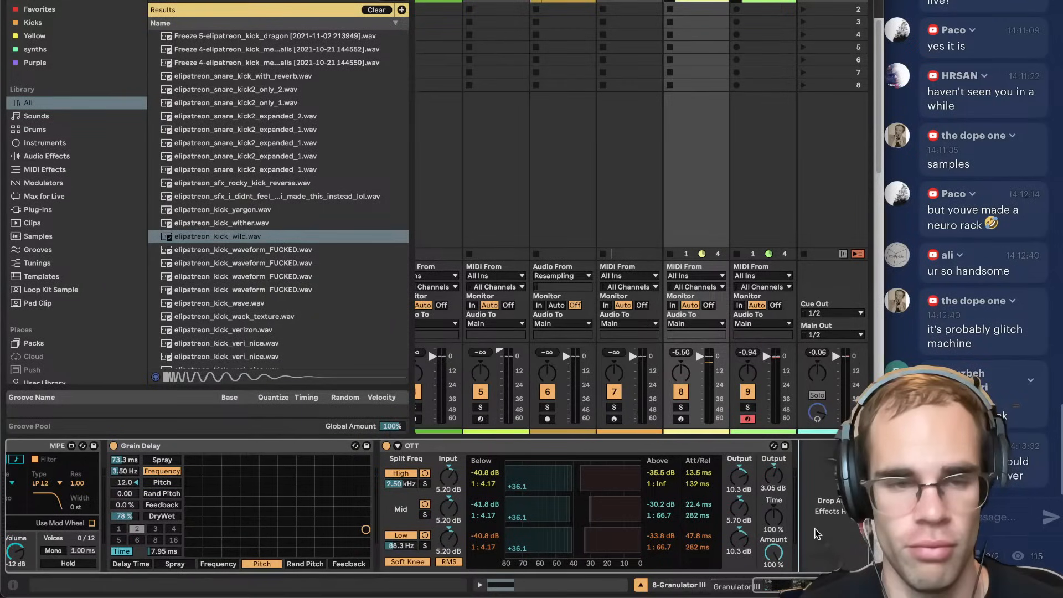
{"action": "key", "text": "super+f"}
{"action": "type", "text": "duck"}
{"action": "key", "text": "Down"}
{"action": "key", "text": "Return"}
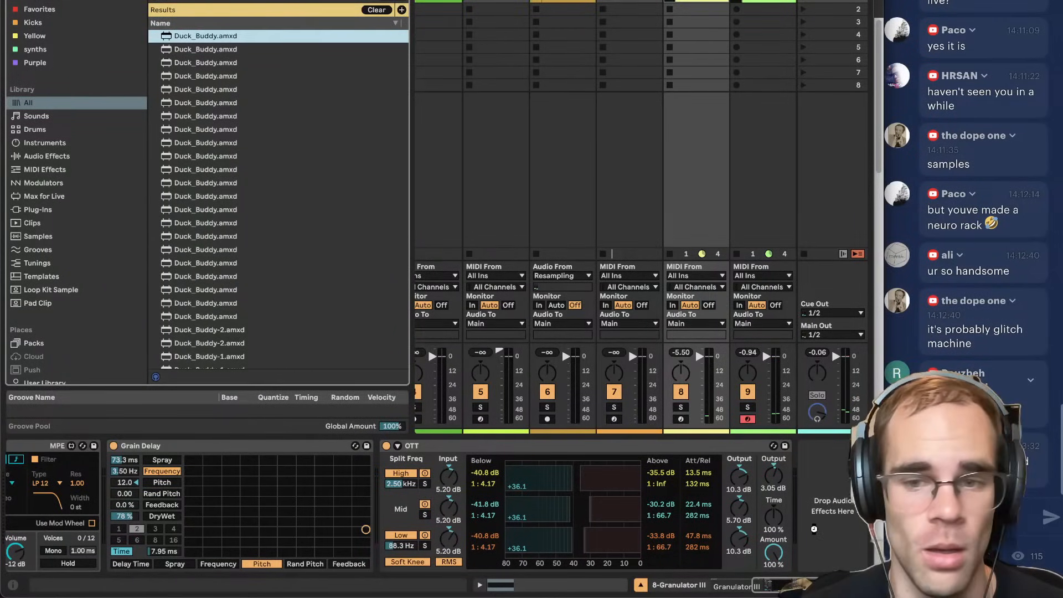
Set Duck_Buddy's trigger input to 9-Drum Rack.
{"action": "left_click", "coordinate": [632, 462]}
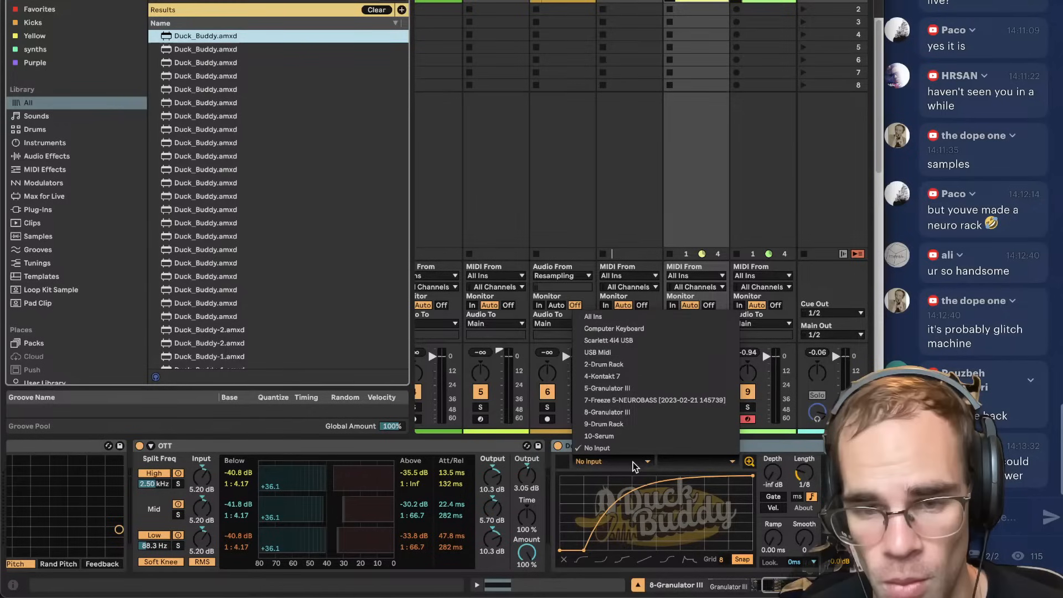
{"action": "left_click", "coordinate": [633, 462]}
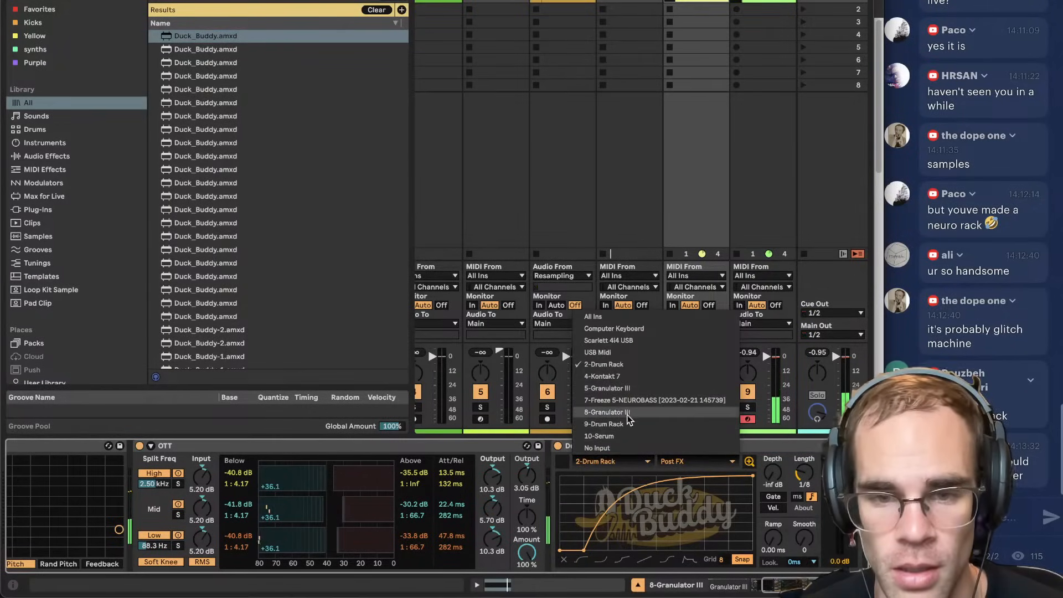
{"action": "left_click", "coordinate": [603, 424]}
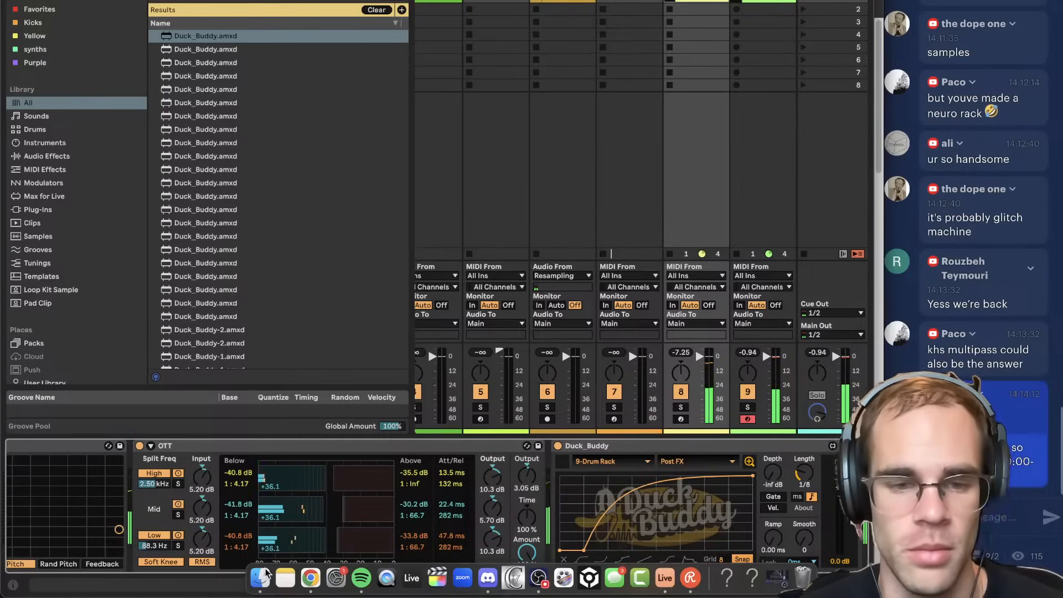
Switch to Chrome, replay the Full Burst reference video from about 0:48, pause it and return to Ableton Live.
{"action": "left_click", "coordinate": [358, 585]}
{"action": "left_click", "coordinate": [311, 578]}
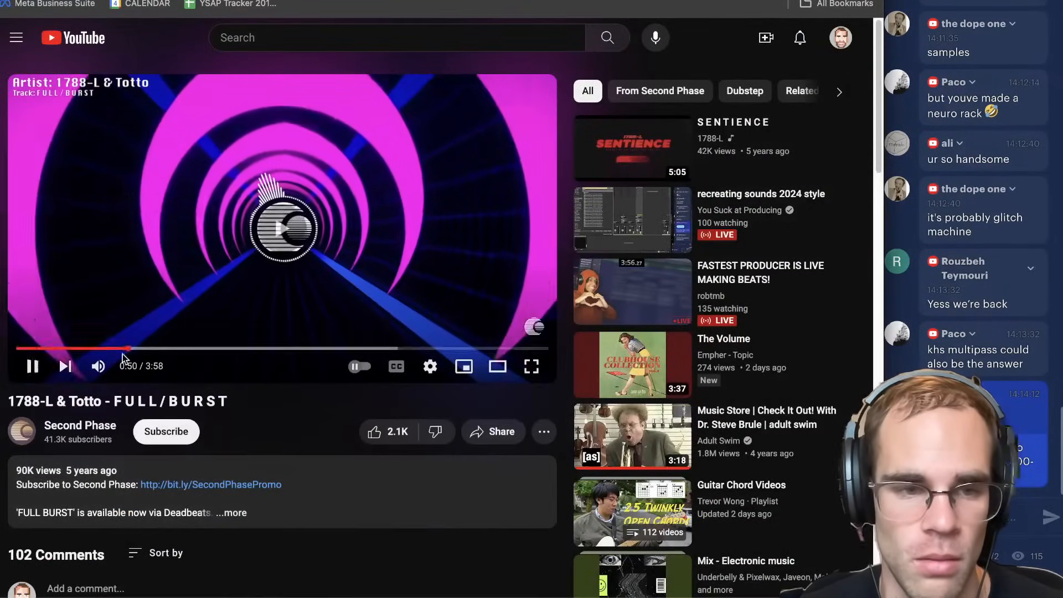
{"action": "left_click_drag", "start_coordinate": [119, 348], "coordinate": [125, 349]}
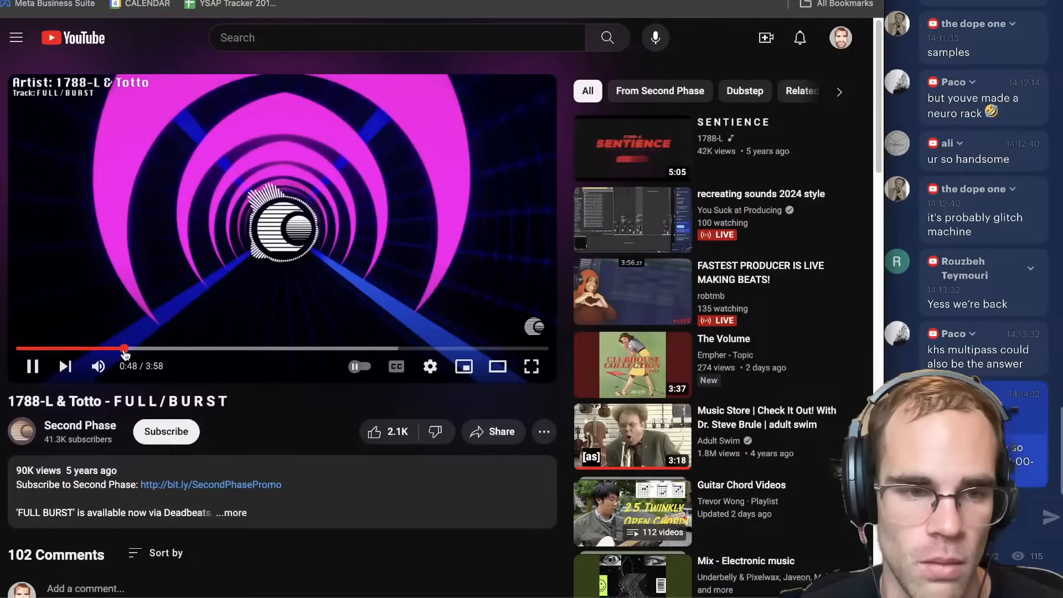
{"action": "left_click", "coordinate": [218, 281]}
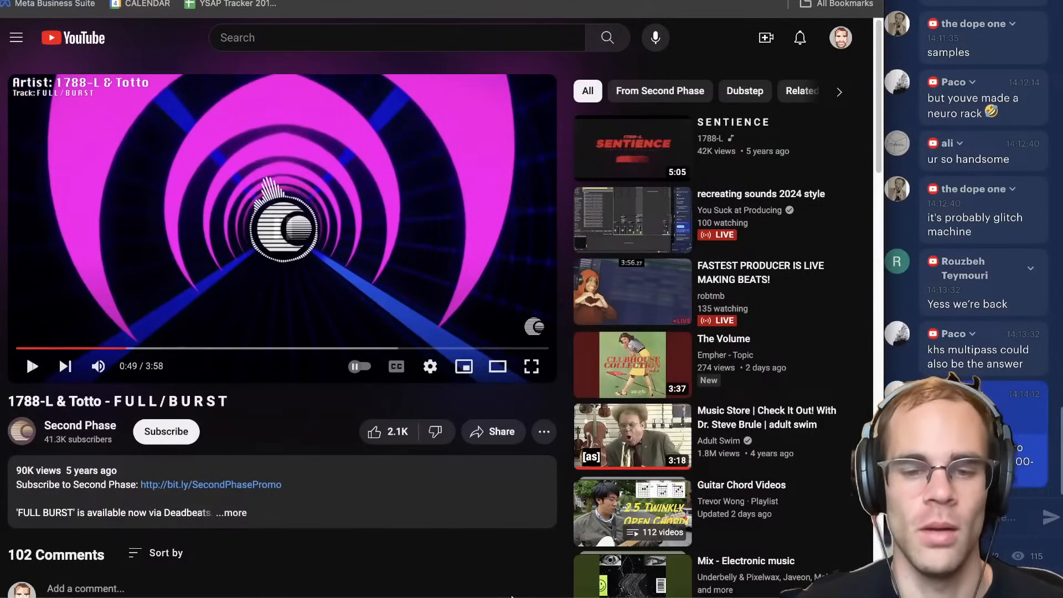
{"action": "mouse_move", "coordinate": [505, 592]}
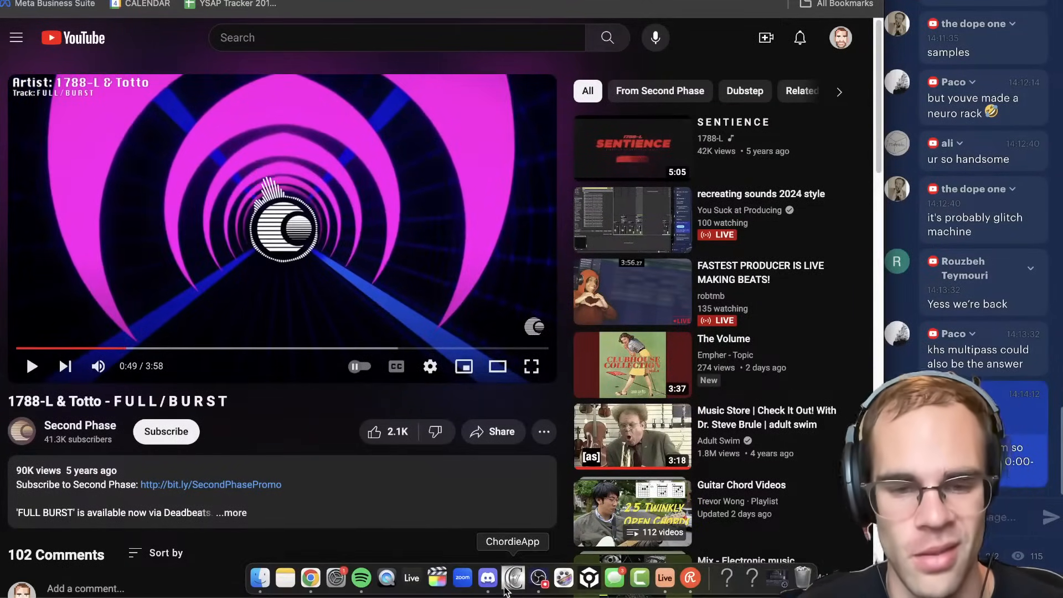
{"action": "left_click", "coordinate": [666, 576]}
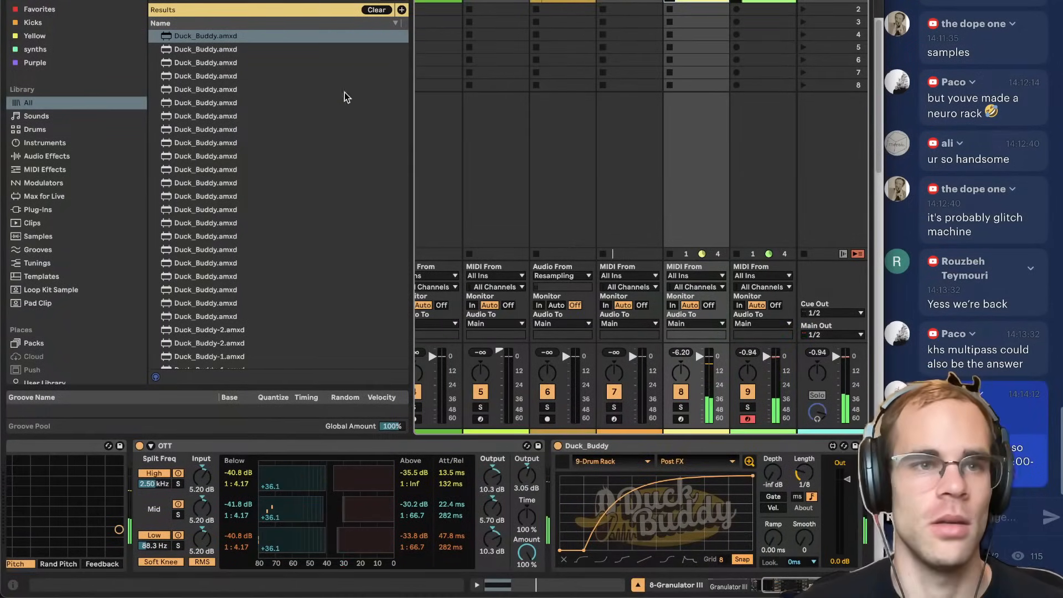
Move the clips of tracks 8 and 9 into the Arrangement at bar 2, and restore arrangement playback.
{"action": "left_click", "coordinate": [774, 7]}
{"action": "key", "text": "Tab"}
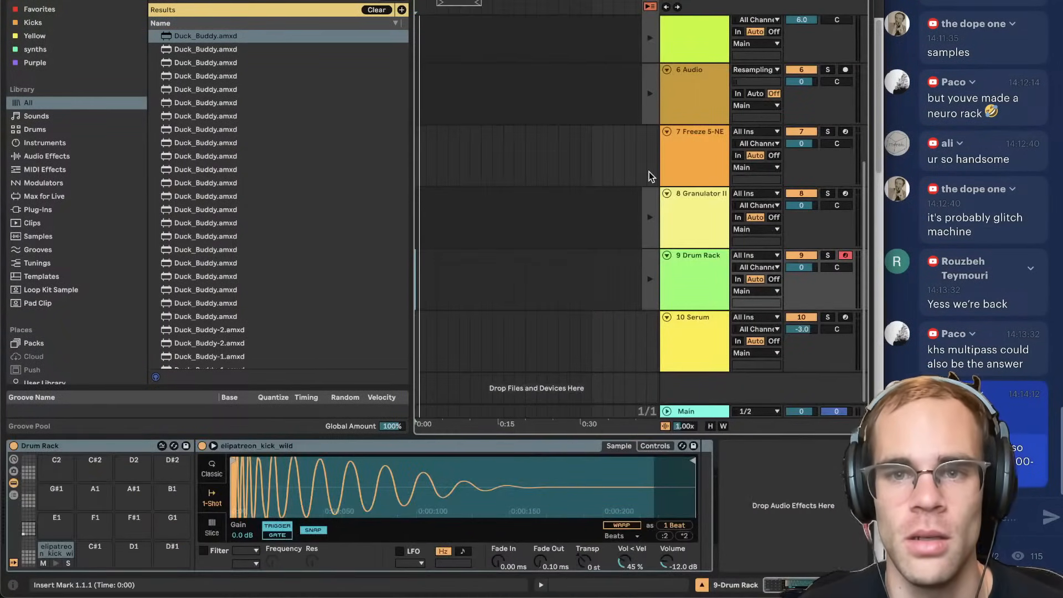
{"action": "left_click", "coordinate": [429, 213]}
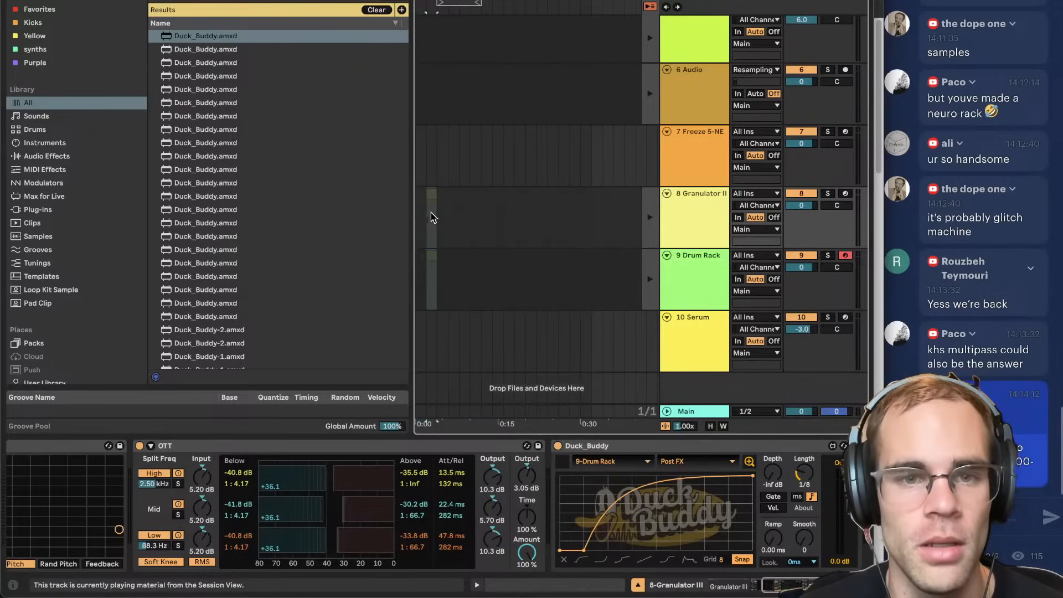
{"action": "left_click", "coordinate": [650, 7]}
{"action": "key", "text": "plus"}
{"action": "key", "text": "plus"}
{"action": "key", "text": "plus"}
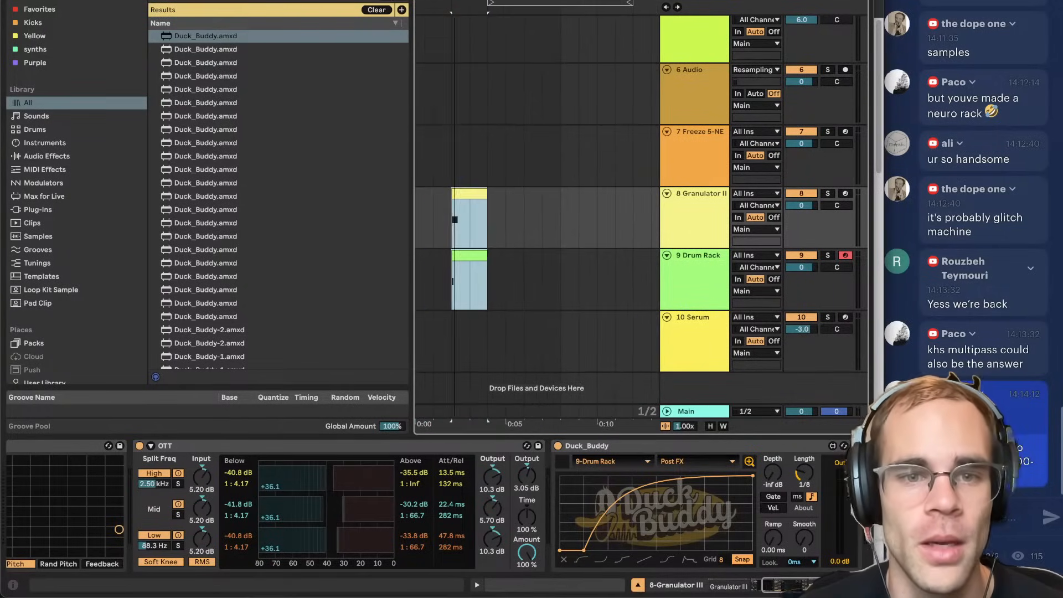
Add an audio track below 9 Drum Rack, search the browser for white riser and place Riser White Noise.wav from 1.3.1 to bar 2.
{"action": "left_click", "coordinate": [698, 271]}
{"action": "key", "text": "super+t"}
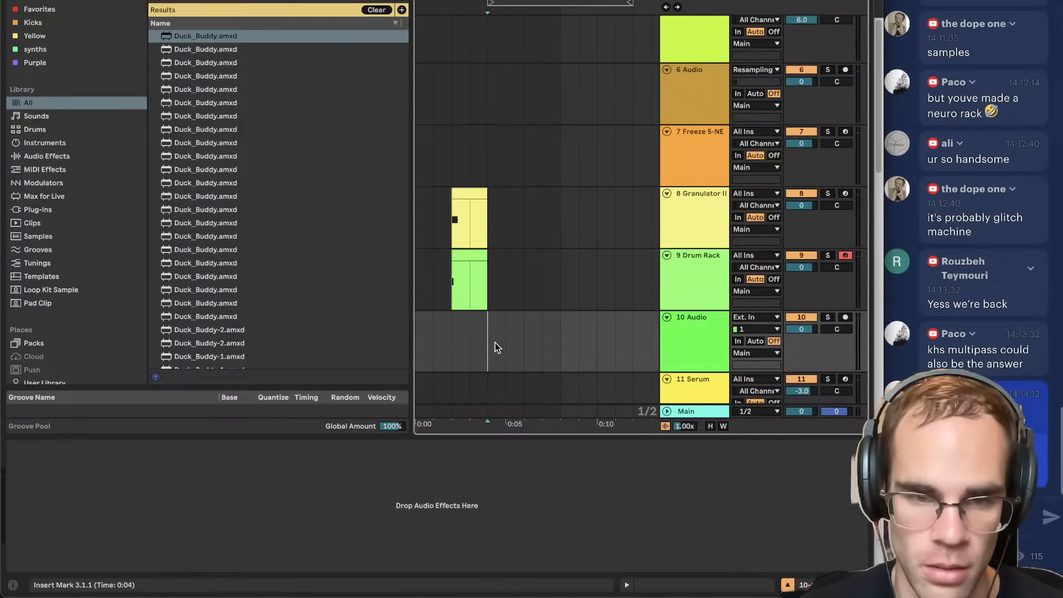
{"action": "left_click", "coordinate": [429, 350]}
{"action": "key", "text": "super+f"}
{"action": "key", "text": "BackSpace"}
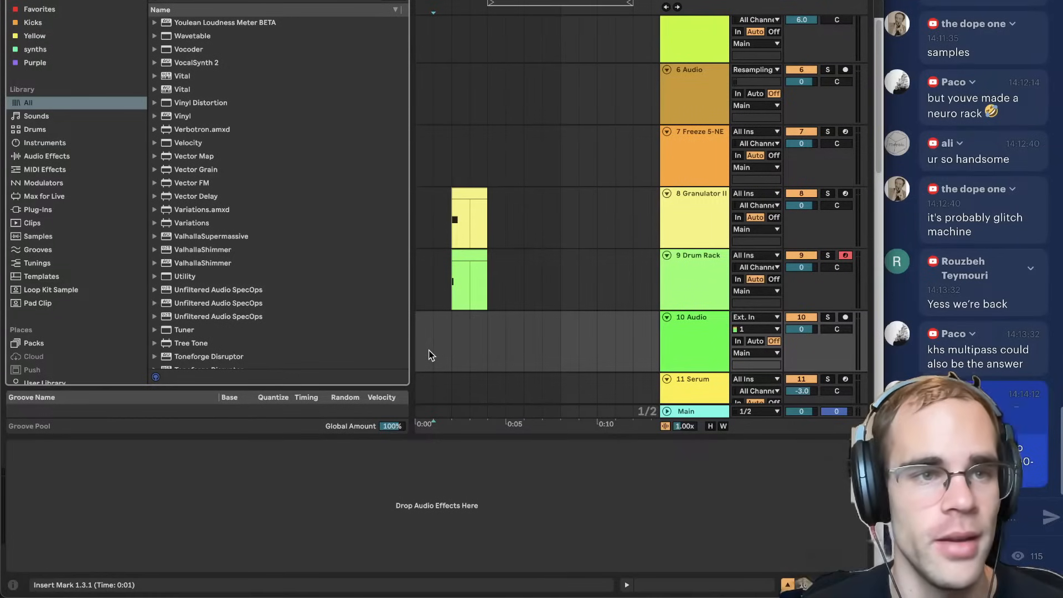
{"action": "type", "text": "white riser"}
{"action": "left_click_drag", "start_coordinate": [210, 131], "coordinate": [435, 332]}
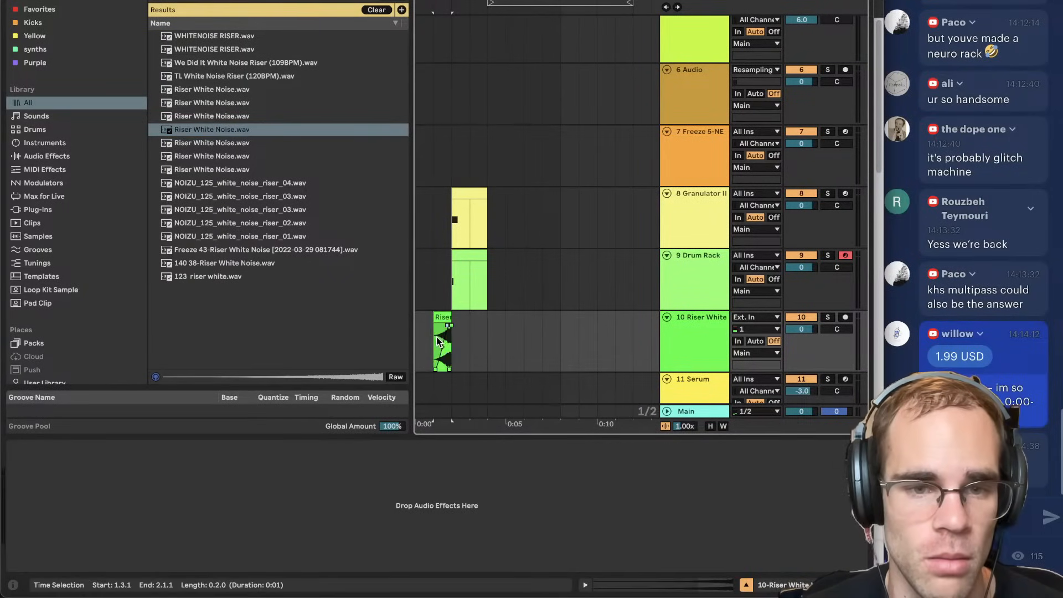
Trim the white noise riser clip to start at 1.4.1 and audition how it leads into the impact.
{"action": "key", "text": "space"}
{"action": "left_click", "coordinate": [436, 336]}
{"action": "key", "text": "plus"}
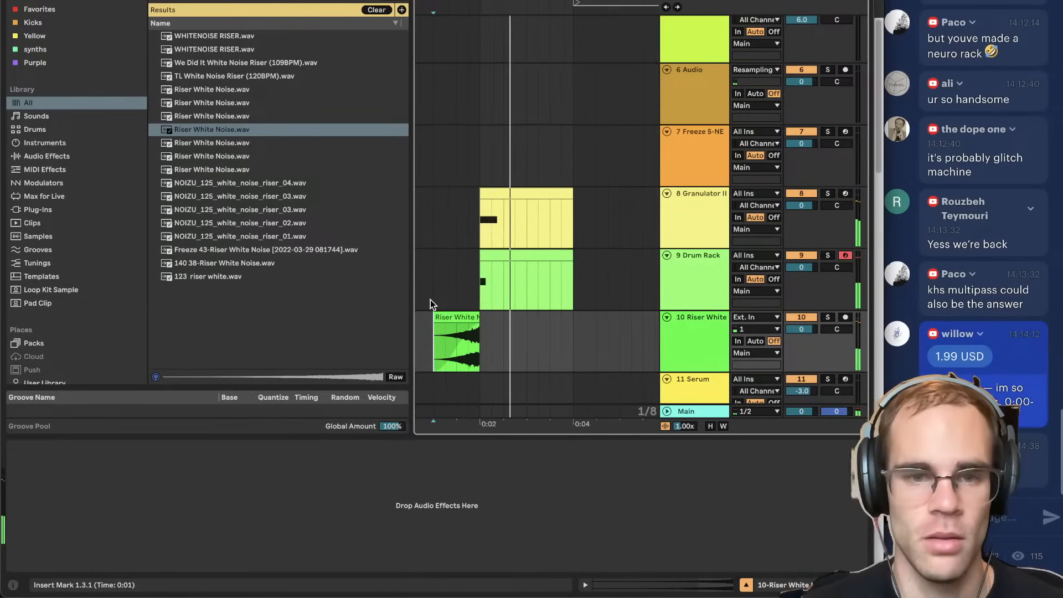
{"action": "key", "text": "plus"}
{"action": "left_click_drag", "start_coordinate": [434, 318], "coordinate": [470, 318]}
{"action": "left_click", "coordinate": [475, 342]}
{"action": "key", "text": "space"}
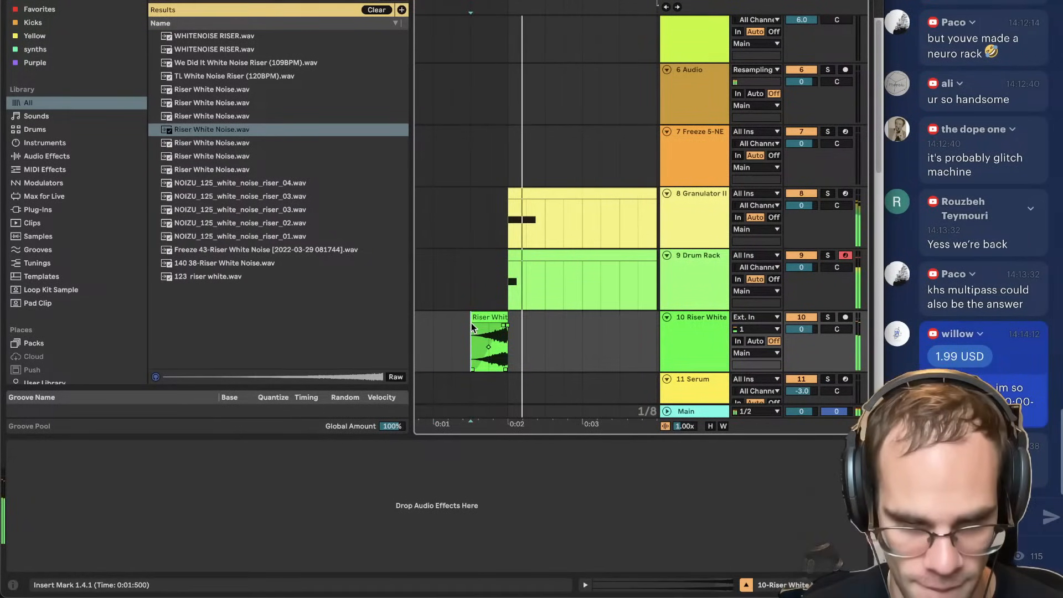
{"action": "key", "text": "space"}
{"action": "mouse_move", "coordinate": [470, 323]}
{"action": "left_mouse_down"}
{"action": "mouse_move", "coordinate": [453, 323]}
{"action": "mouse_move", "coordinate": [471, 320]}
{"action": "left_mouse_up"}
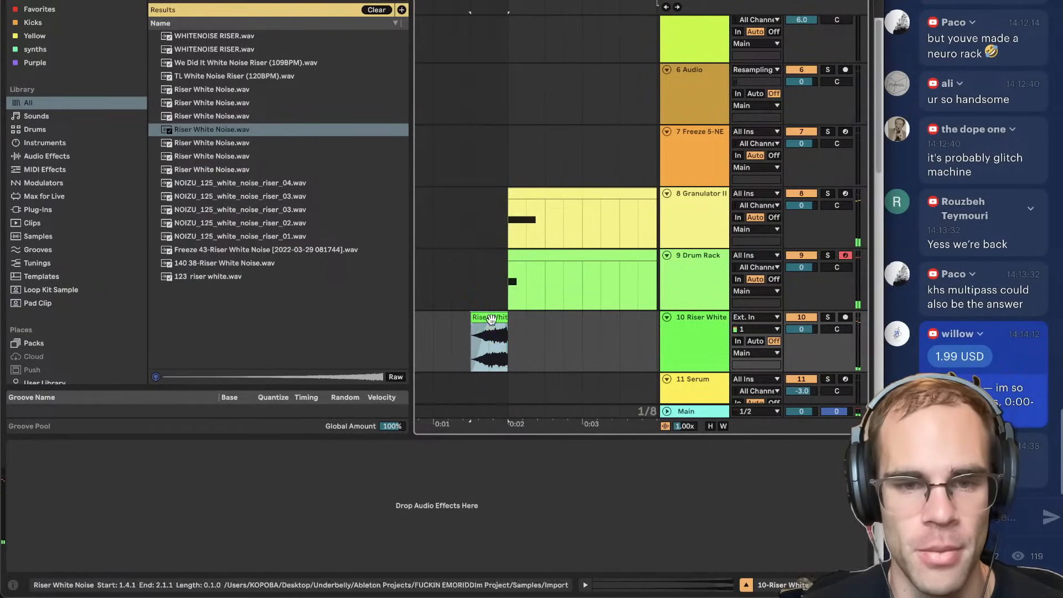
Open the riser clip's sample view, audition the transition into the impact and return to the device view.
{"action": "double_click", "coordinate": [491, 318]}
{"action": "key", "text": "space"}
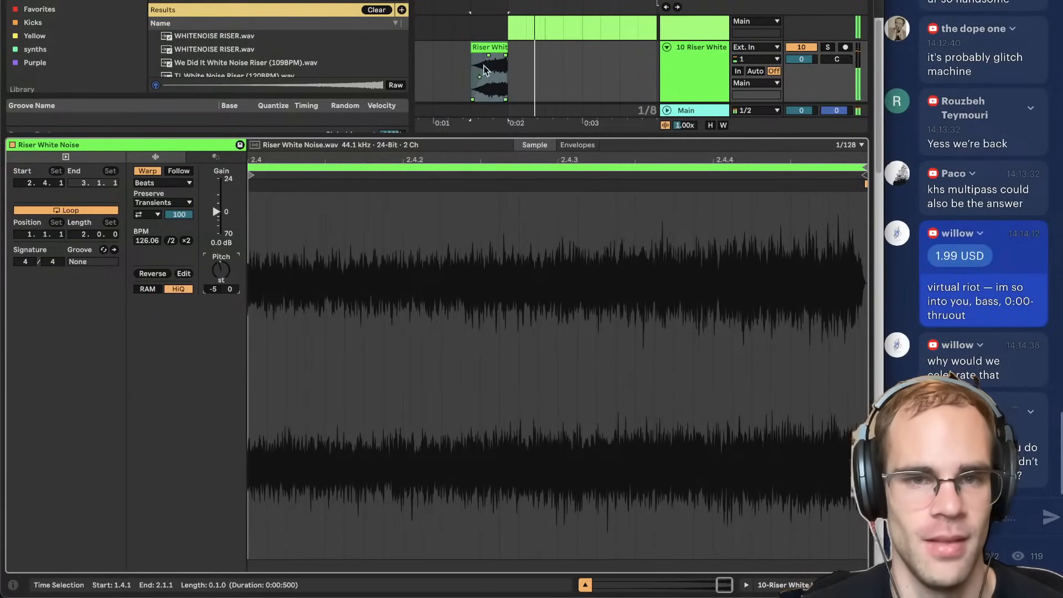
{"action": "left_click", "coordinate": [505, 56]}
{"action": "key", "text": "space"}
{"action": "key", "text": "space"}
{"action": "key", "text": "shift+Tab"}
{"action": "key", "text": "space"}
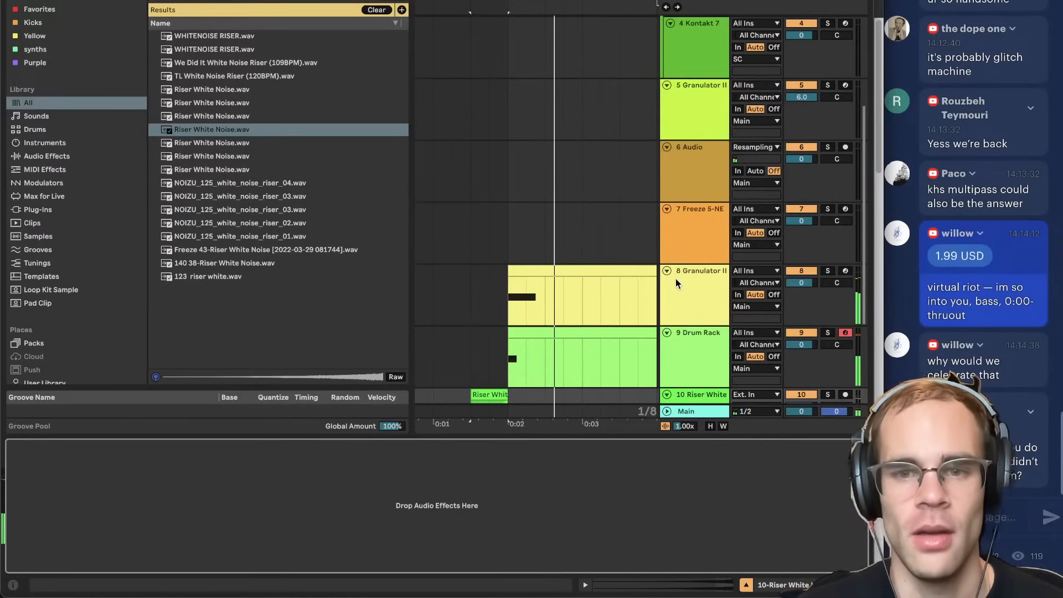
Insert a MIDI track below 9 Drum Rack, clear the browser search and browse the sample packs in the Splice folder.
{"action": "left_click", "coordinate": [690, 358]}
{"action": "key", "text": "ctrl+shift+t"}
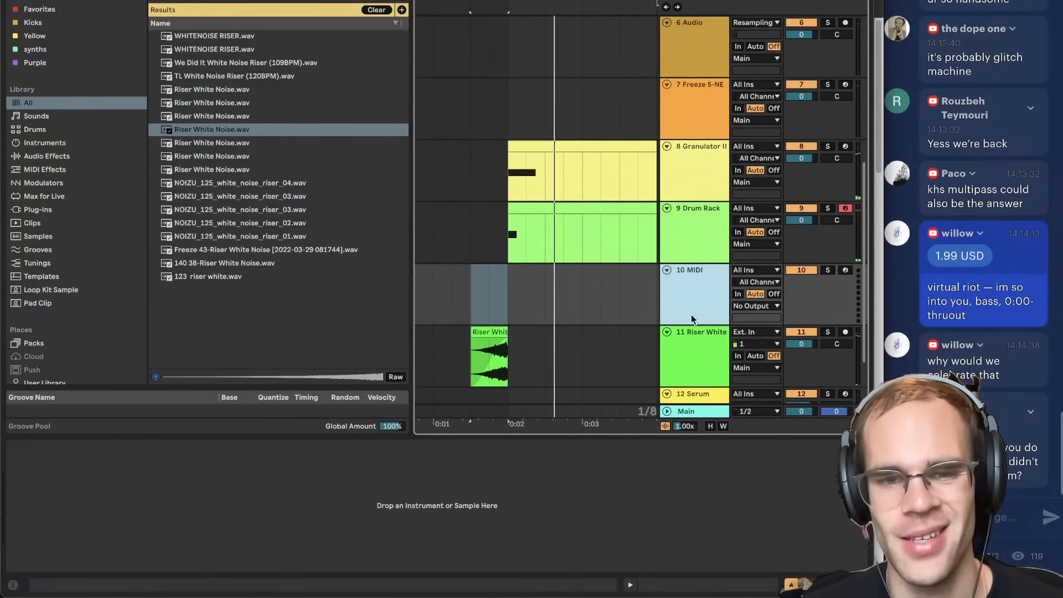
{"action": "left_click", "coordinate": [377, 9]}
{"action": "scroll", "coordinate": [66, 251], "scroll_direction": "down", "scroll_amount": 10}
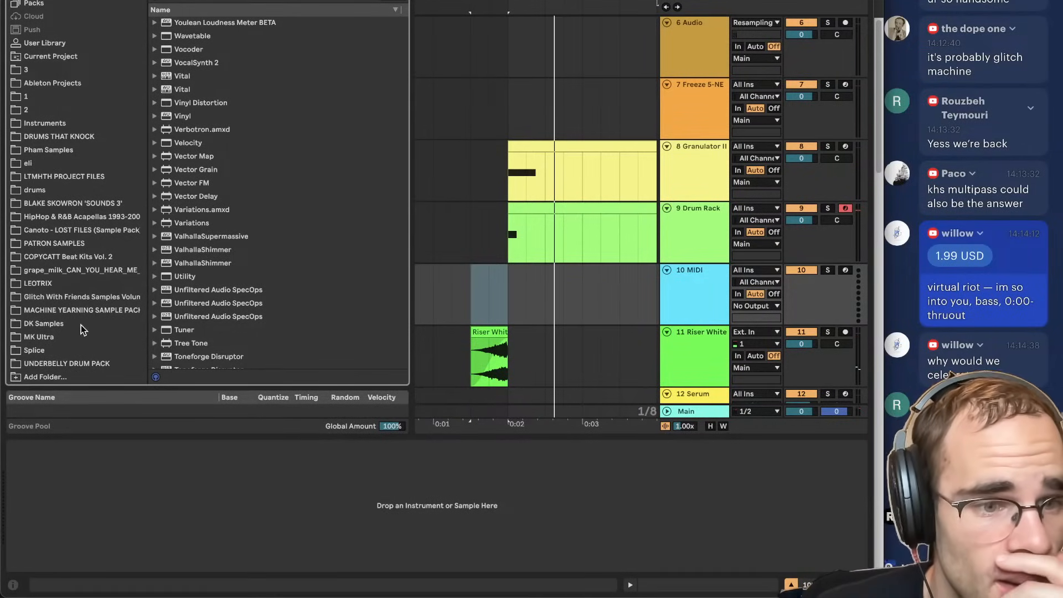
{"action": "left_click", "coordinate": [61, 350]}
{"action": "left_click", "coordinate": [156, 72]}
{"action": "left_click", "coordinate": [164, 85]}
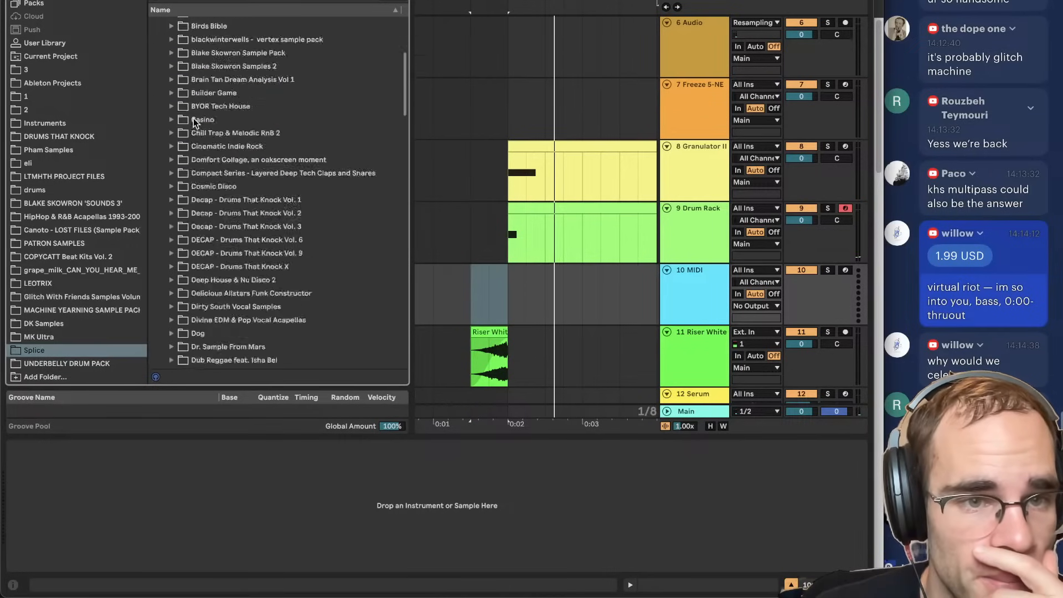
{"action": "scroll", "coordinate": [194, 122], "scroll_direction": "down", "scroll_amount": 20}
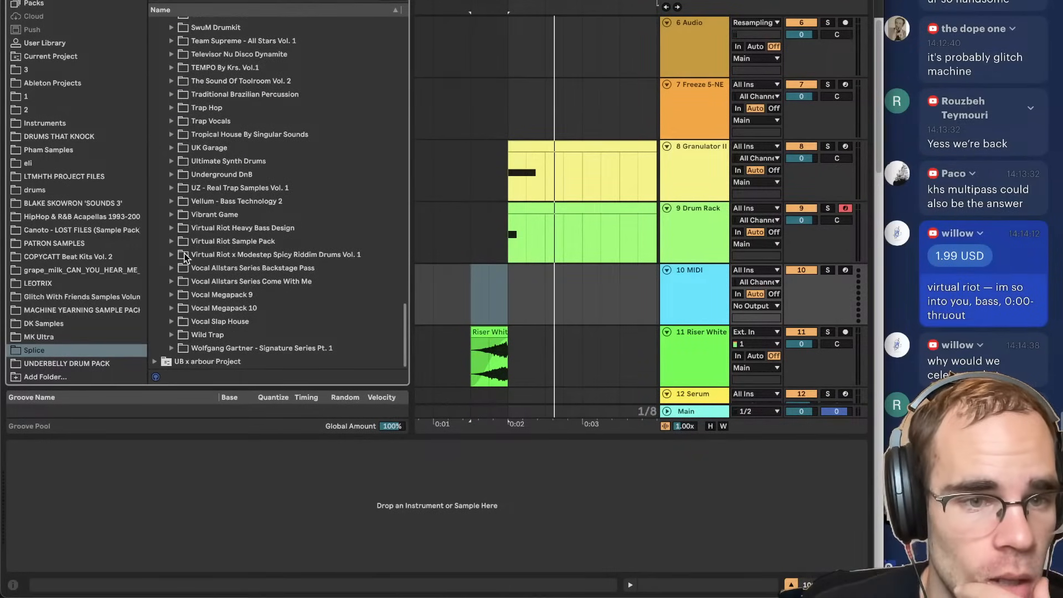
Place RKU_VLM_BS_Aux_Cable_F.wav from Vellum - Bass Technology 2's Bass one-shots at bar 2 on track 10, with track volume -4.2 dB.
{"action": "left_click", "coordinate": [171, 201]}
{"action": "left_click", "coordinate": [179, 203]}
{"action": "left_click", "coordinate": [188, 214]}
{"action": "left_click", "coordinate": [258, 241]}
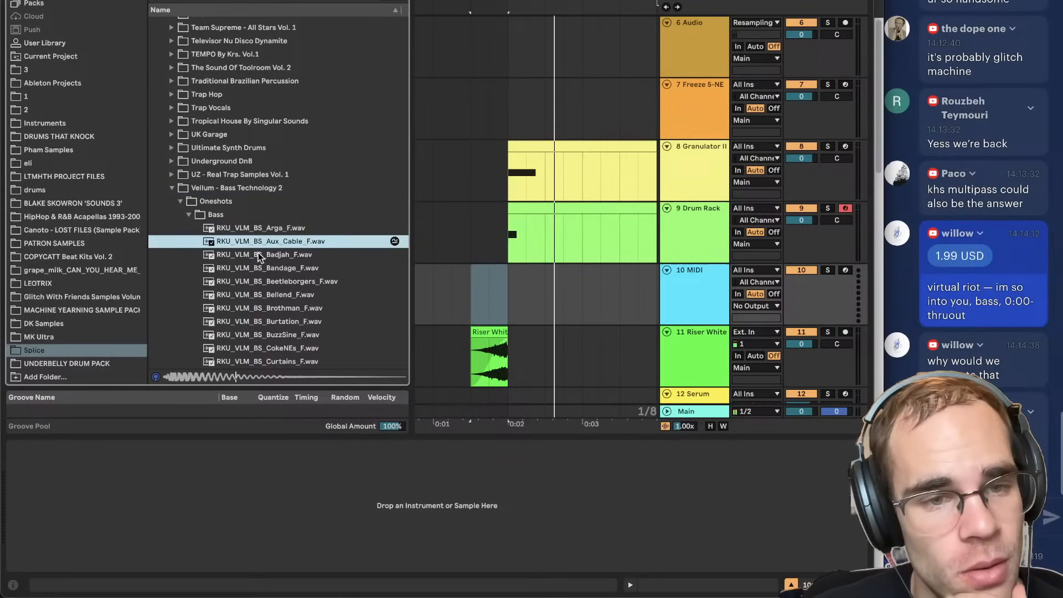
{"action": "left_click_drag", "start_coordinate": [258, 255], "coordinate": [471, 295]}
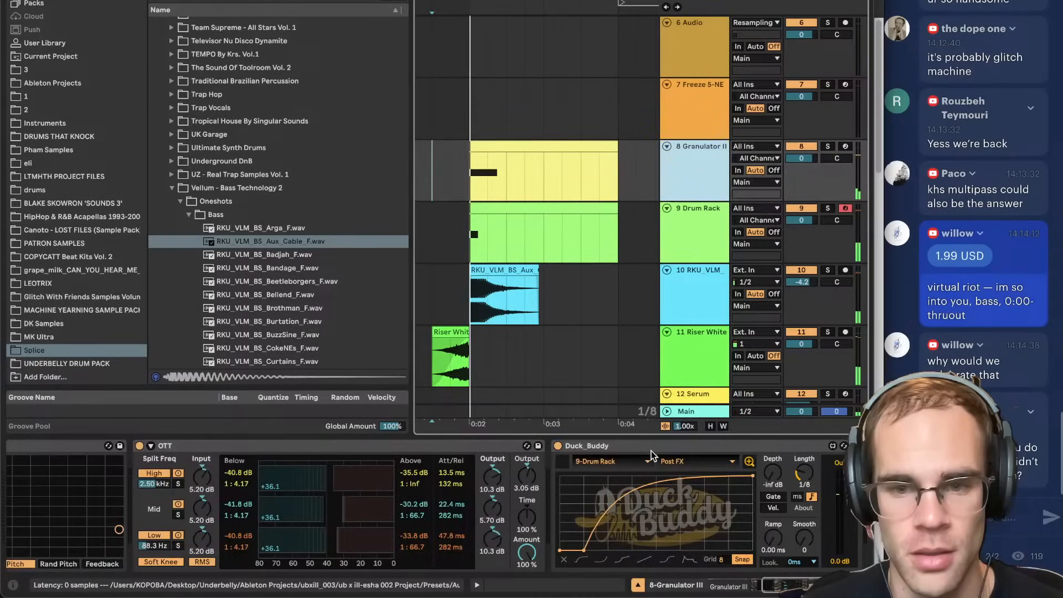
Copy the Duck_Buddy device from track 8 to the bass one-shot on track 10.
{"action": "left_click", "coordinate": [664, 291]}
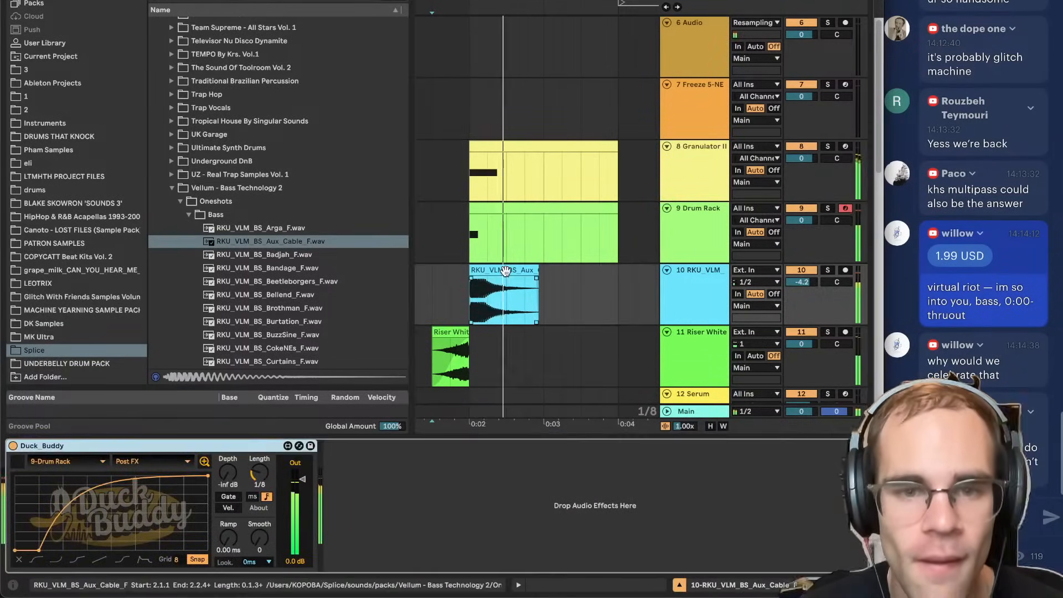
{"action": "left_click", "coordinate": [426, 298]}
Switch to Chrome, replay the Full Burst impact once more, pause at 0:49 and return to Ableton Live.
{"action": "left_click", "coordinate": [310, 578]}
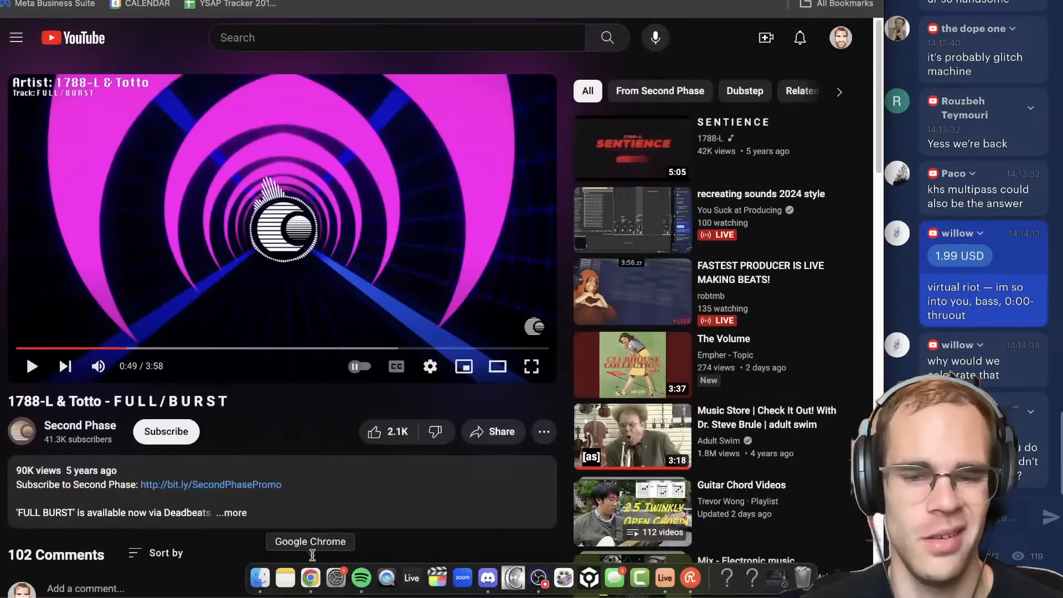
{"action": "left_click", "coordinate": [118, 348]}
{"action": "left_click", "coordinate": [128, 303]}
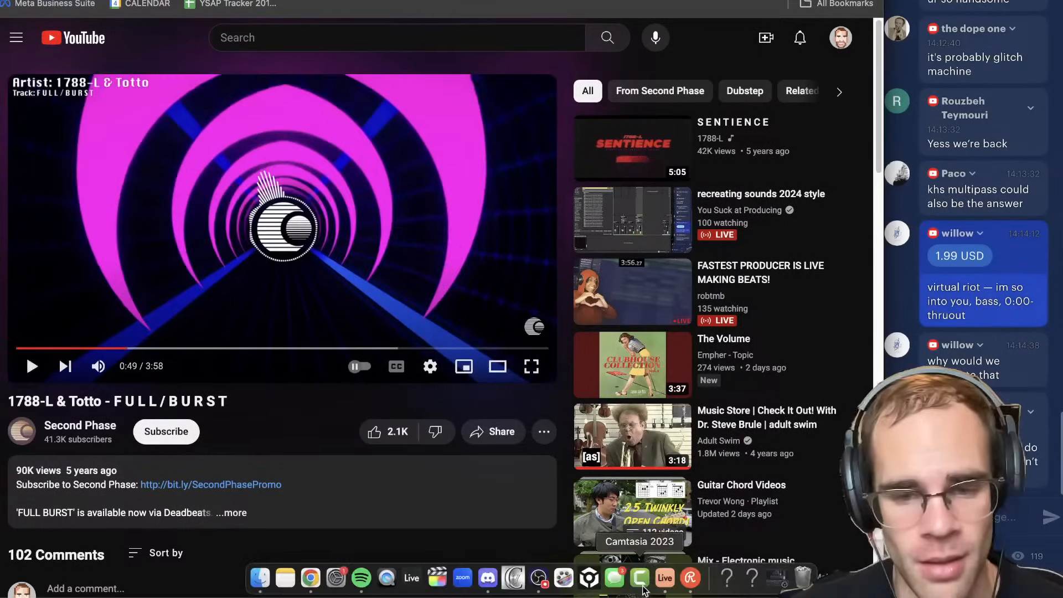
{"action": "left_click", "coordinate": [664, 582]}
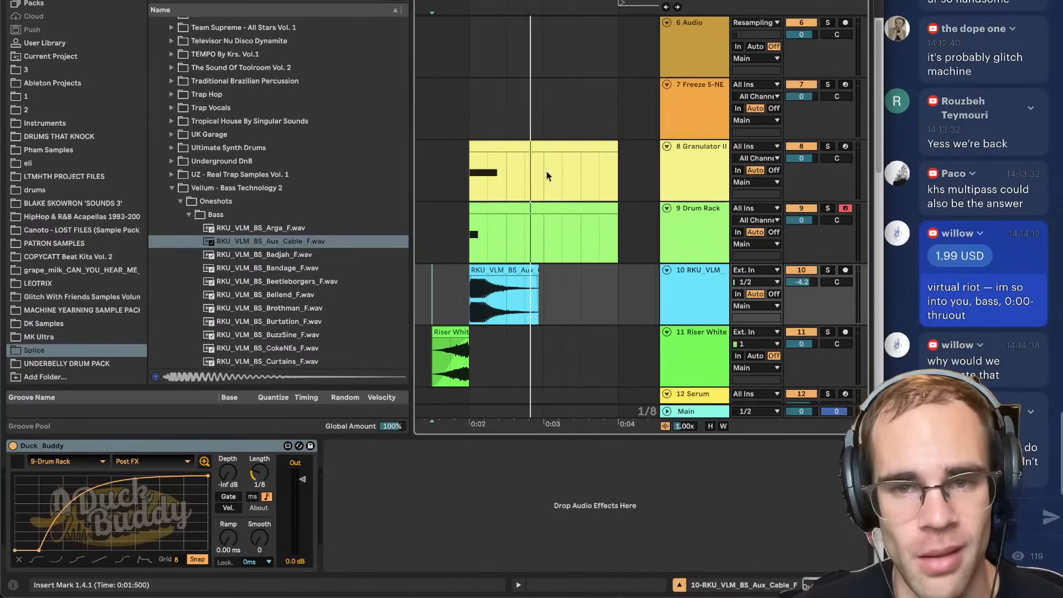
Lengthen the C3 note in track 8's Granulator clip to end at about 1.3 while the arrangement plays.
{"action": "key", "text": "space"}
{"action": "double_click", "coordinate": [517, 145]}
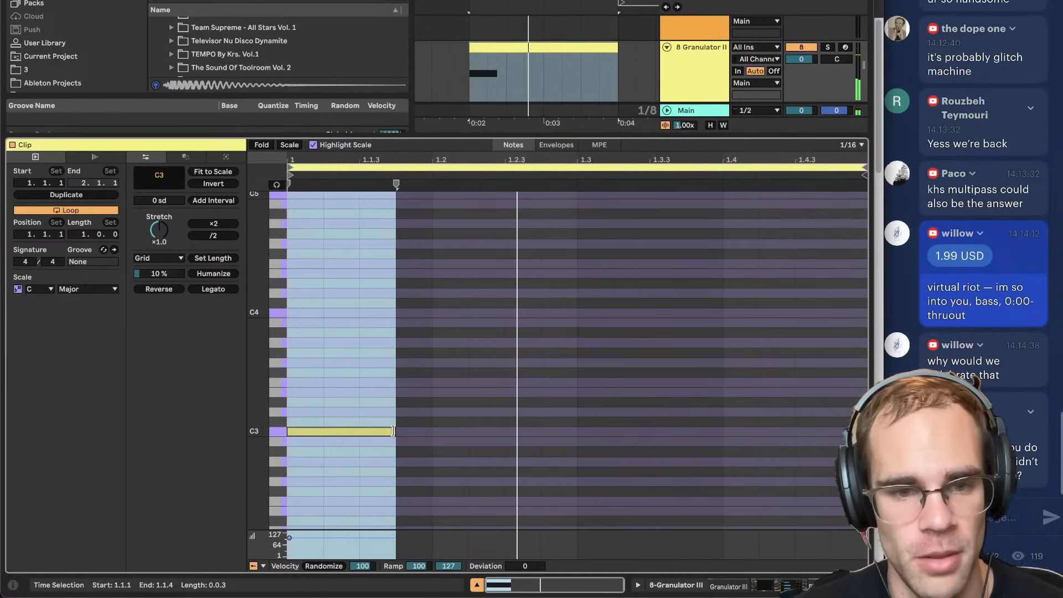
{"action": "left_click_drag", "start_coordinate": [394, 431], "coordinate": [575, 432]}
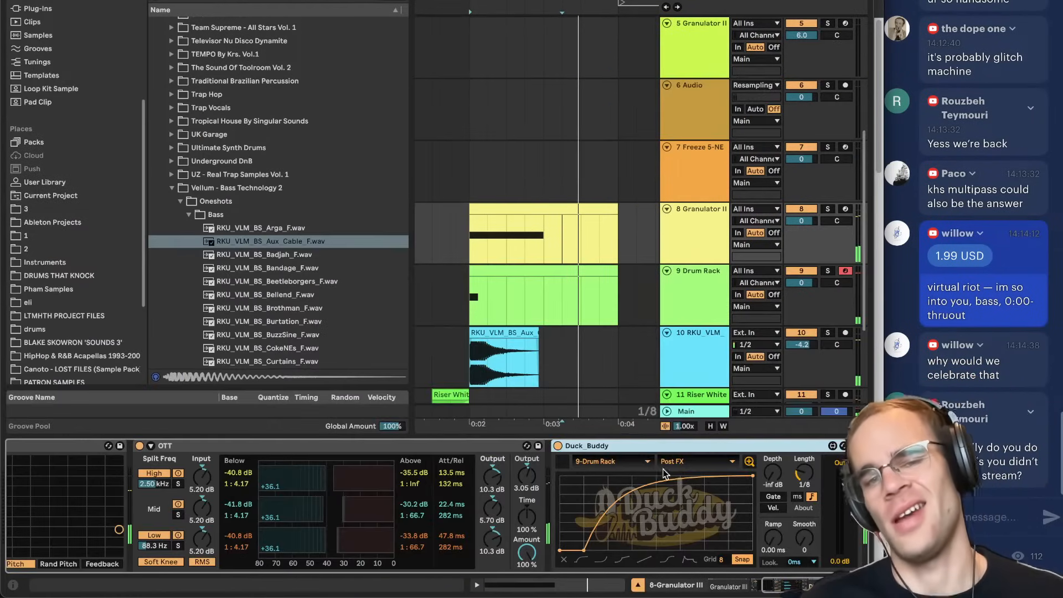
Review the clips and device chains of the bass one-shot, riser, Drum Rack and Granulator tracks.
{"action": "left_click", "coordinate": [461, 357]}
{"action": "scroll", "coordinate": [460, 356], "scroll_direction": "down", "scroll_amount": 5}
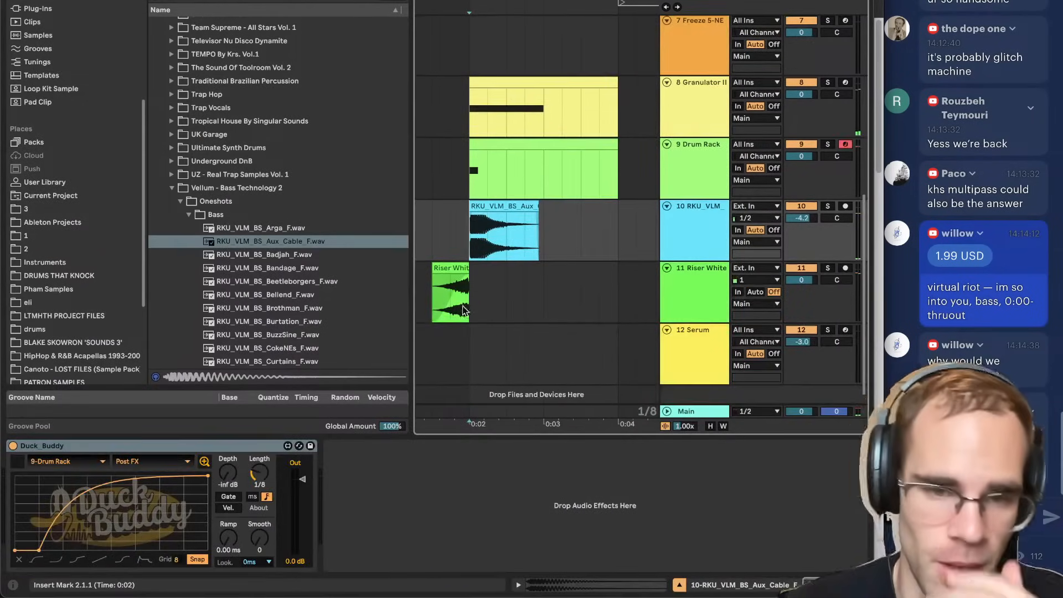
{"action": "left_click", "coordinate": [462, 303]}
{"action": "left_click", "coordinate": [458, 268]}
{"action": "left_click", "coordinate": [496, 157]}
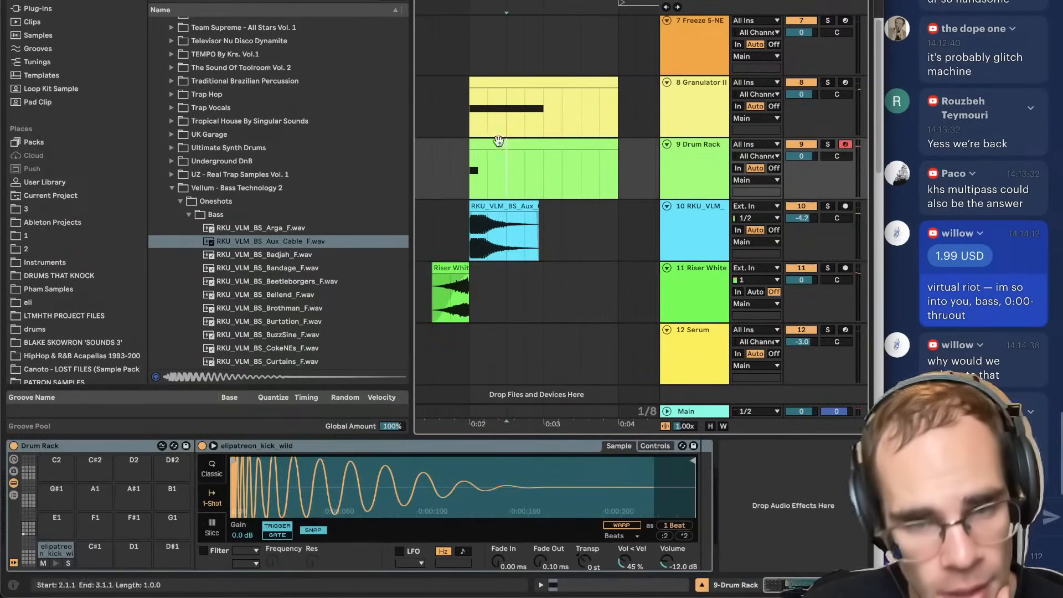
{"action": "left_click", "coordinate": [497, 207]}
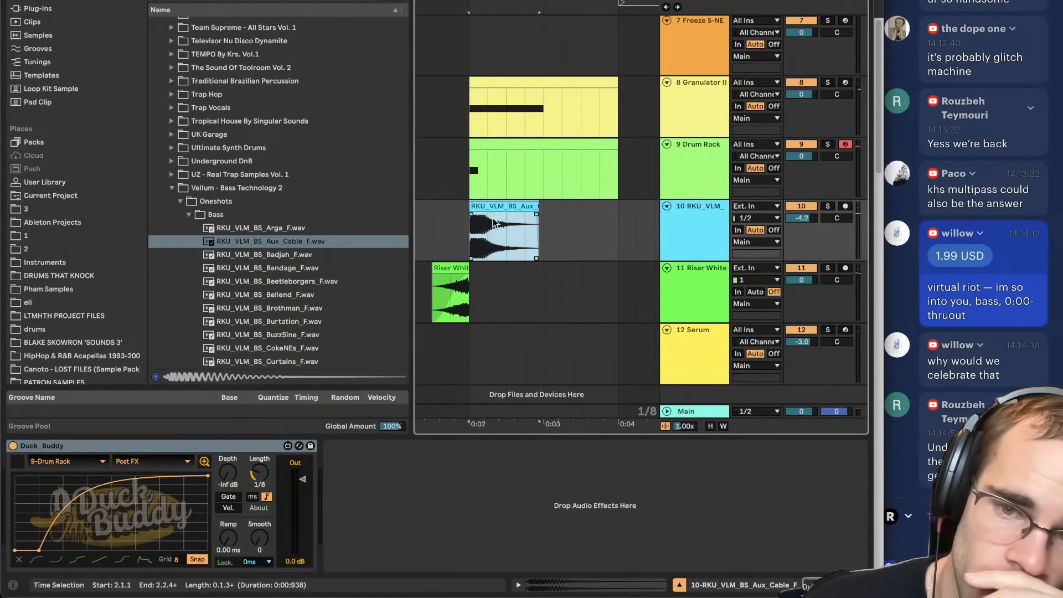
{"action": "scroll", "coordinate": [510, 184], "scroll_direction": "up", "scroll_amount": 2}
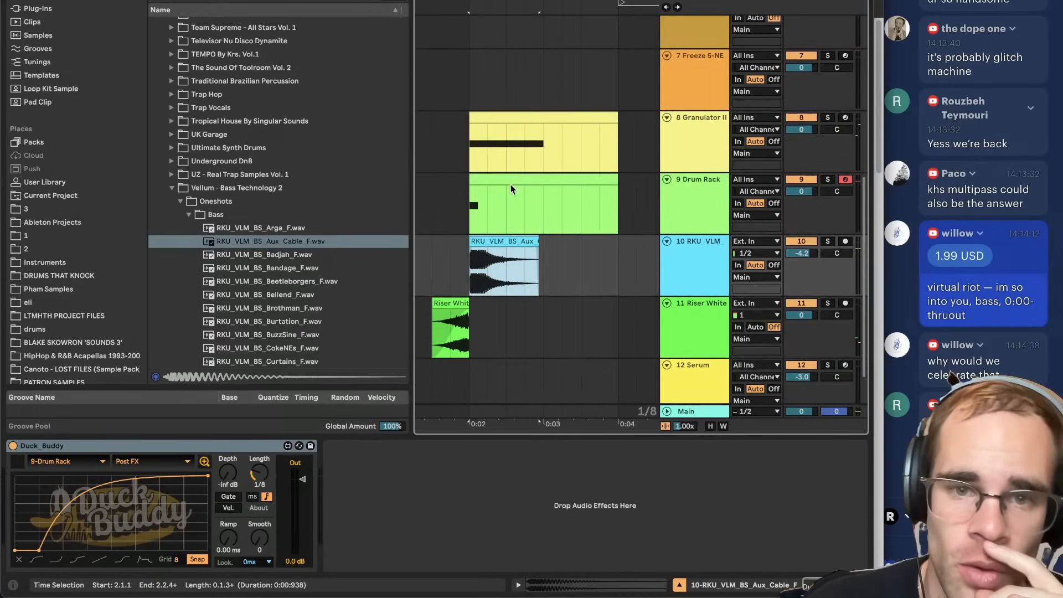
{"action": "left_click", "coordinate": [508, 118]}
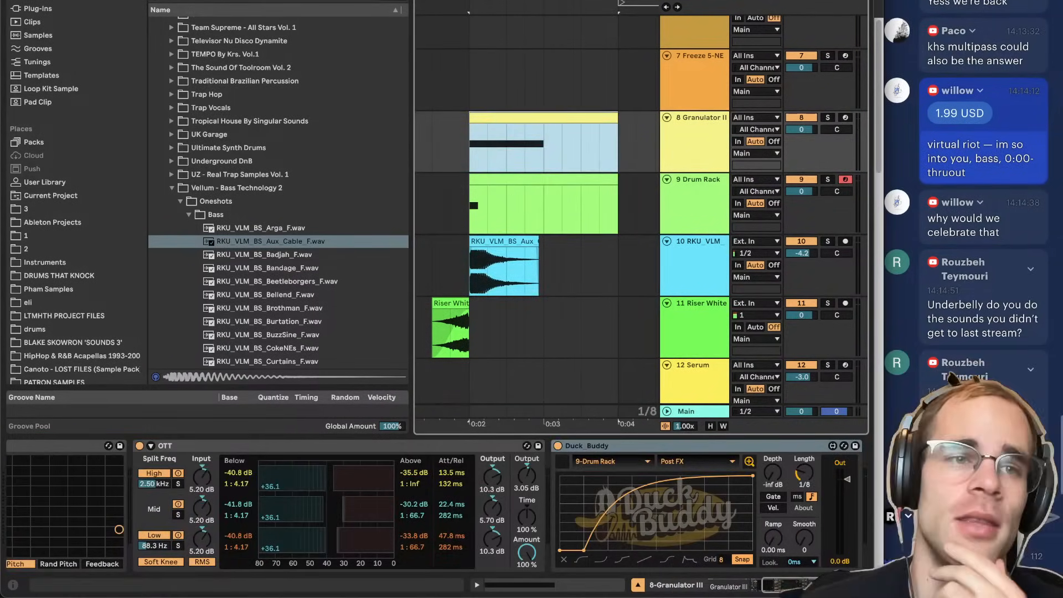
Hide the browser to widen the Arrangement and place the insert marker on track 7 just before bar 2.
{"action": "key", "text": "super+alt+b"}
{"action": "key", "text": "minus"}
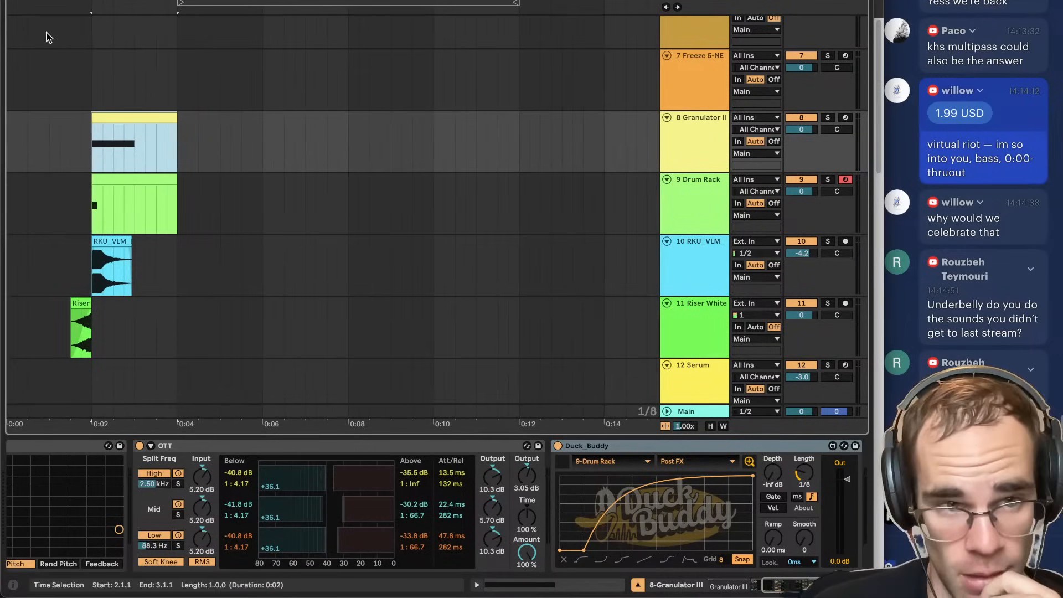
{"action": "left_click", "coordinate": [81, 61]}
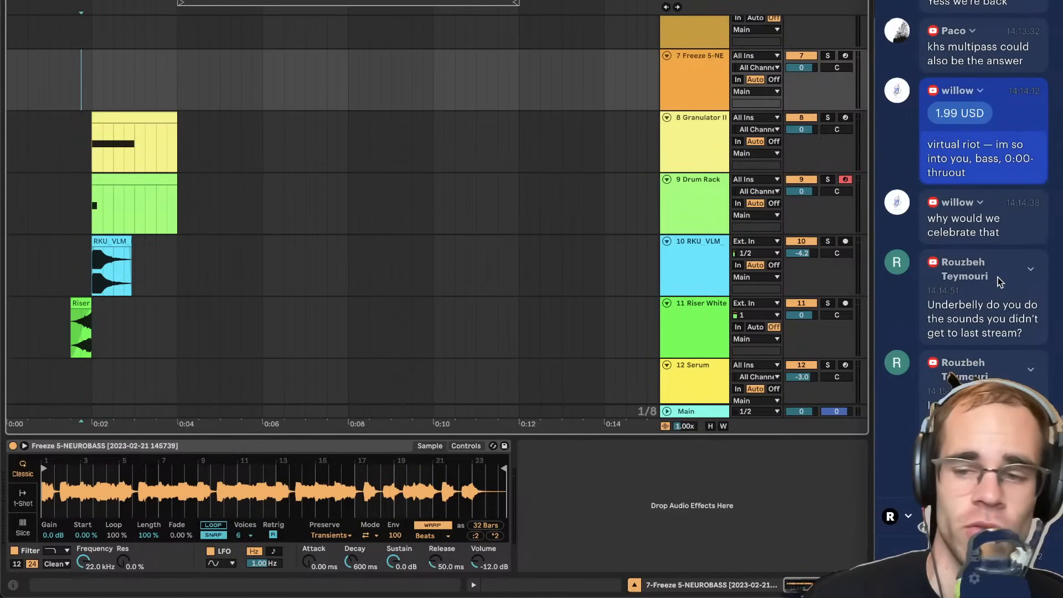
Read through the live chat messages for viewers' sound requests.
{"action": "scroll", "coordinate": [999, 282], "scroll_direction": "down", "scroll_amount": 3}
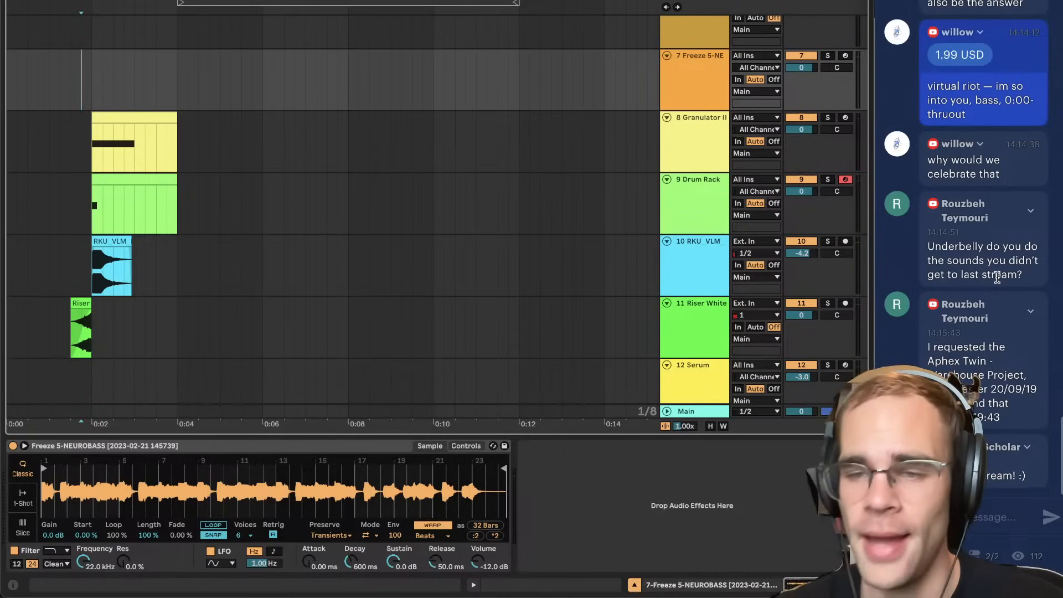
{"action": "scroll", "coordinate": [996, 278], "scroll_direction": "up", "scroll_amount": 10}
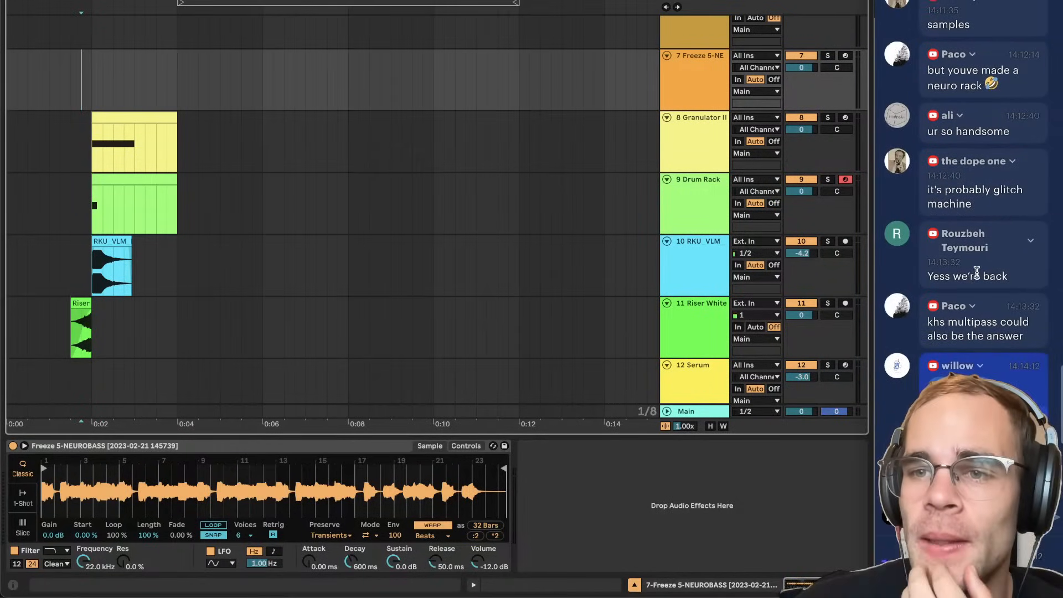
{"action": "scroll", "coordinate": [979, 273], "scroll_direction": "up", "scroll_amount": 1}
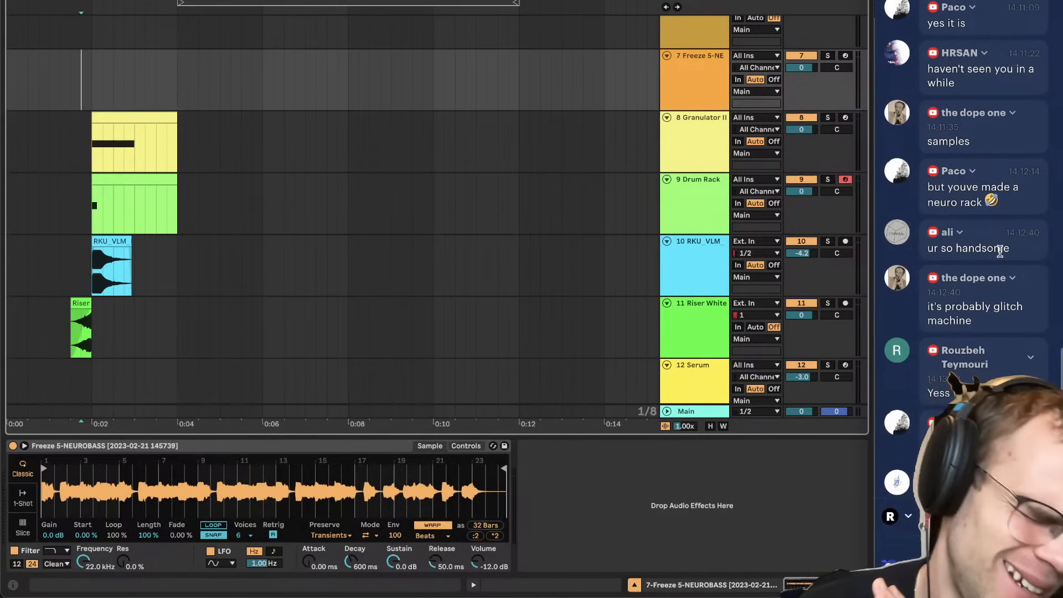
{"action": "scroll", "coordinate": [998, 252], "scroll_direction": "up", "scroll_amount": 8}
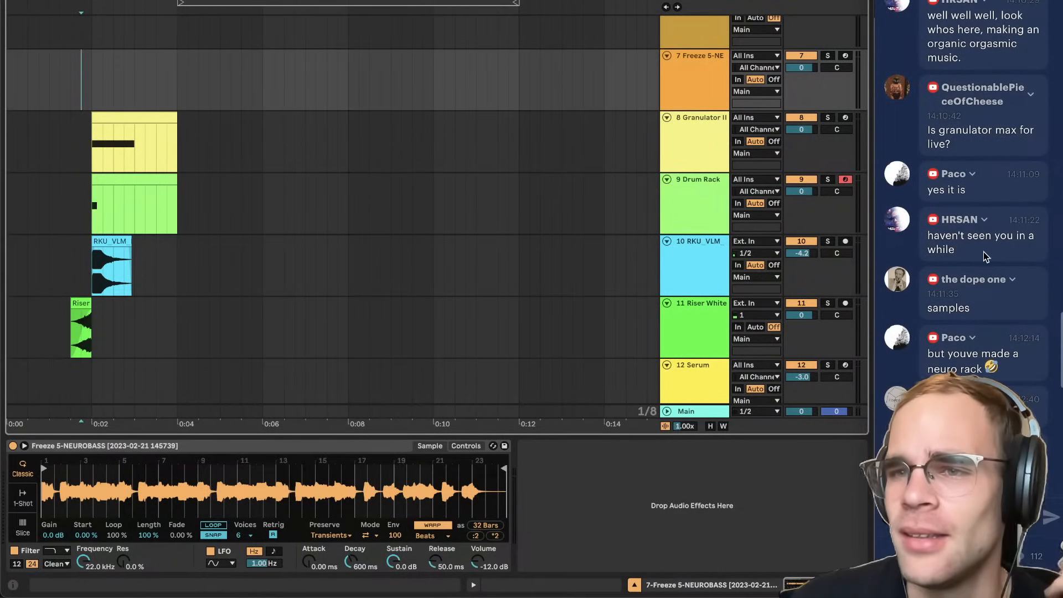
{"action": "scroll", "coordinate": [983, 253], "scroll_direction": "down", "scroll_amount": 10}
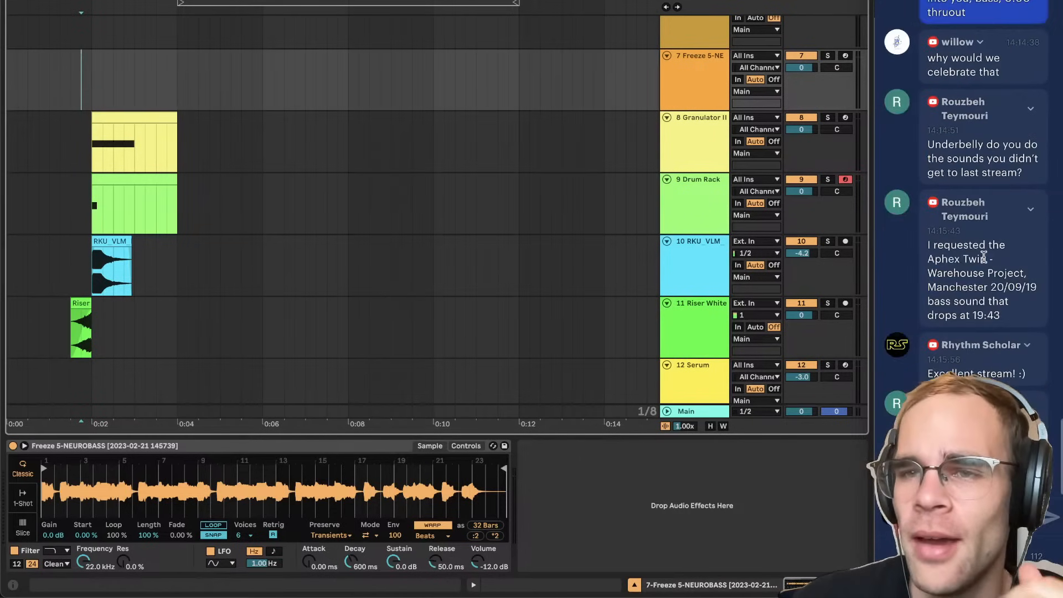
Switch to Chrome and bring up the YouTube Studio page with the Super Chat and Stickers activity.
{"action": "mouse_move", "coordinate": [372, 593]}
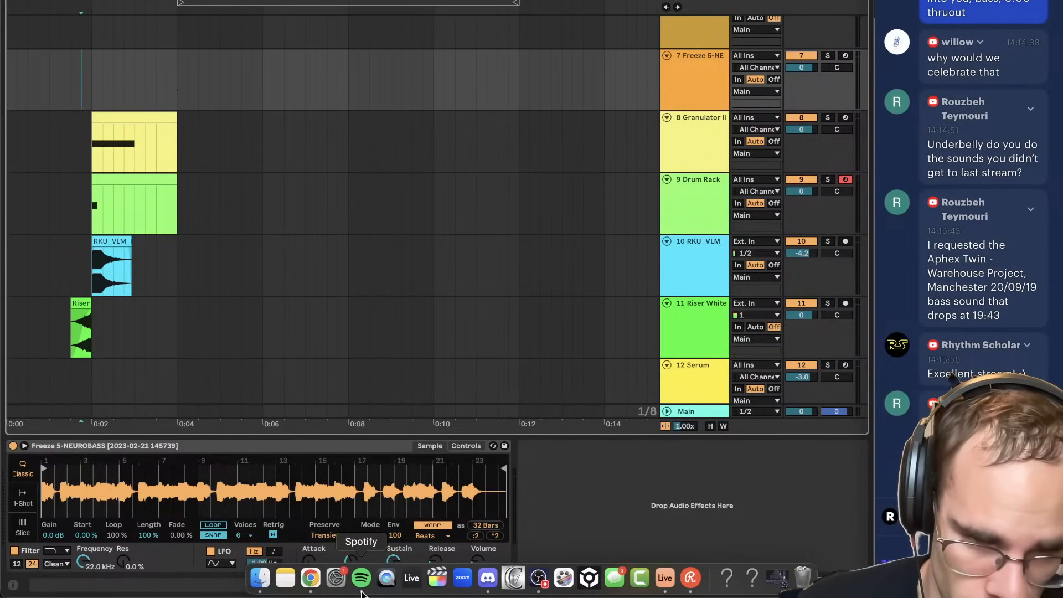
{"action": "left_click", "coordinate": [310, 579]}
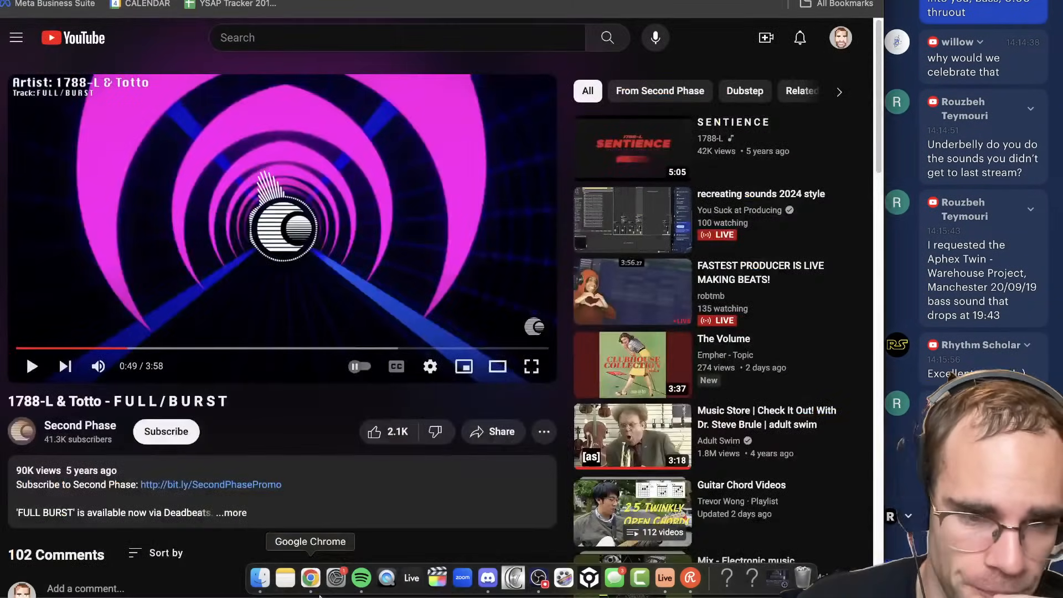
{"action": "key", "text": "ctrl+shift+Tab"}
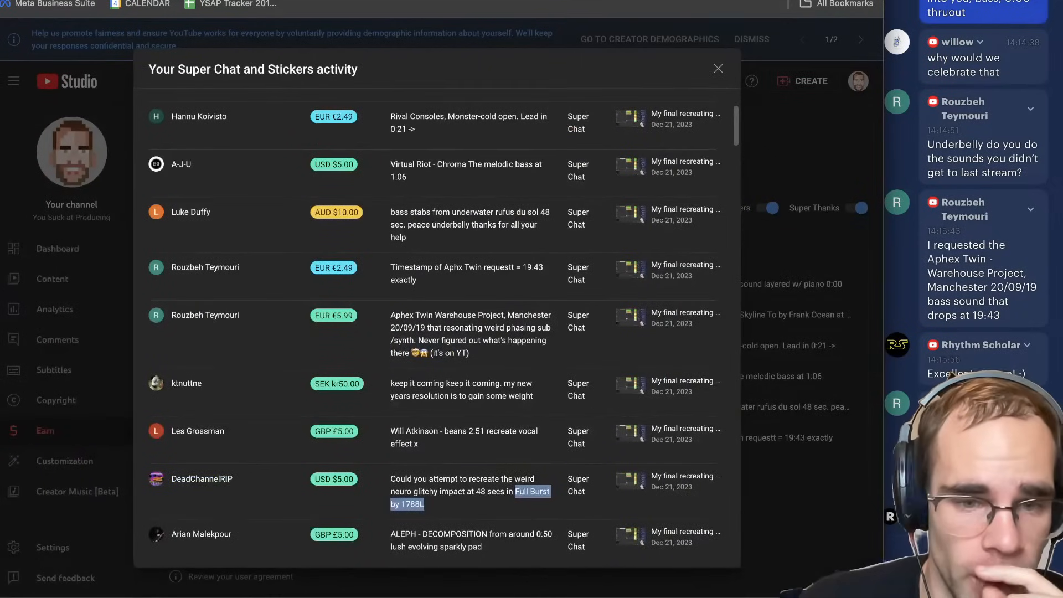
Switch to Spotify and search for Will Atkinson's song "Beans".
{"action": "left_click", "coordinate": [507, 397]}
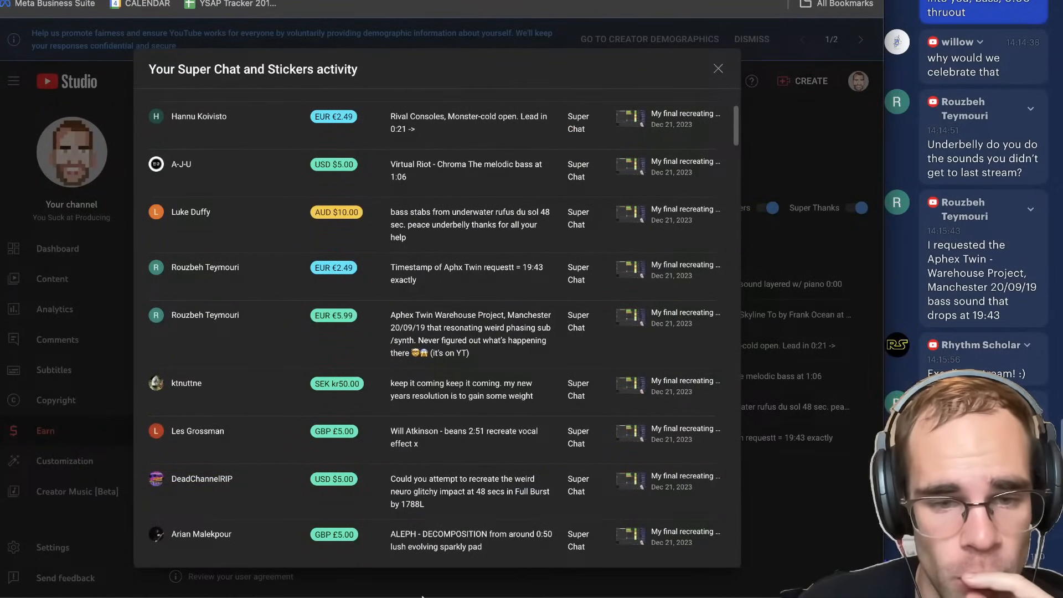
{"action": "mouse_move", "coordinate": [391, 587]}
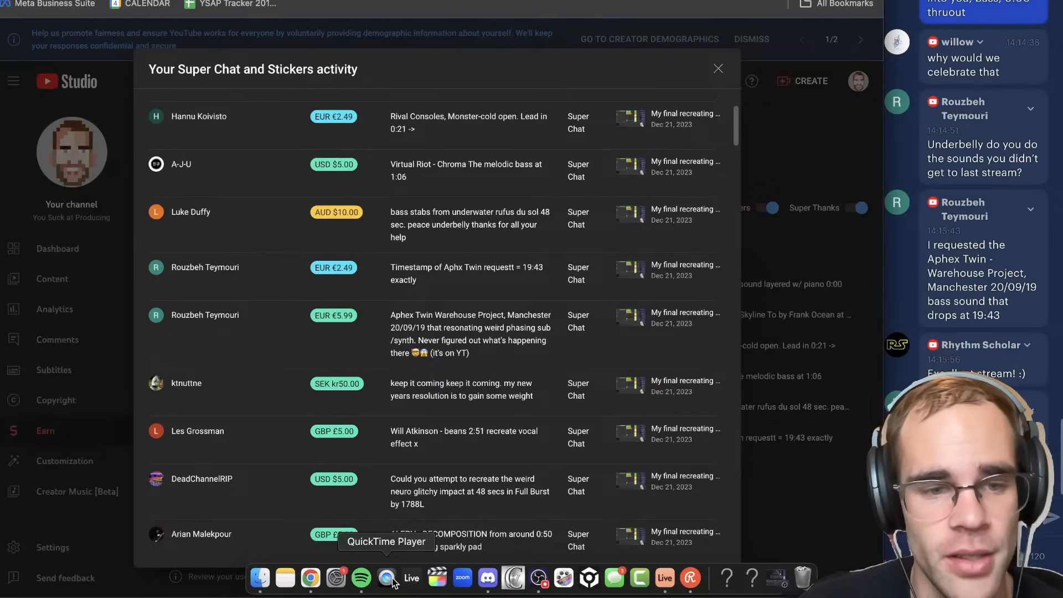
{"action": "left_click", "coordinate": [360, 588]}
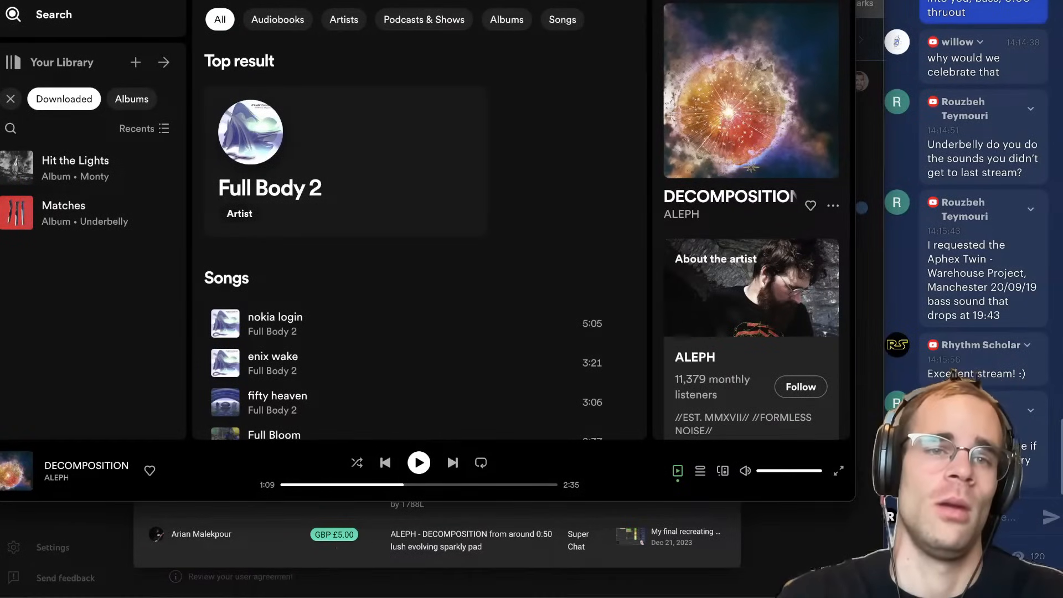
{"action": "type", "text": "will a"}
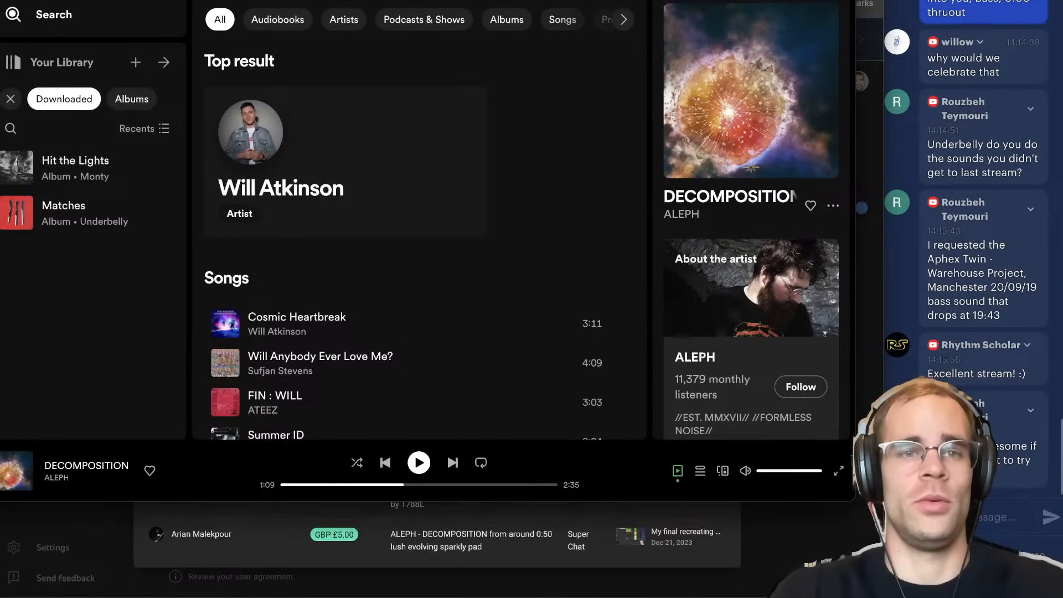
{"action": "type", "text": "tkinson"}
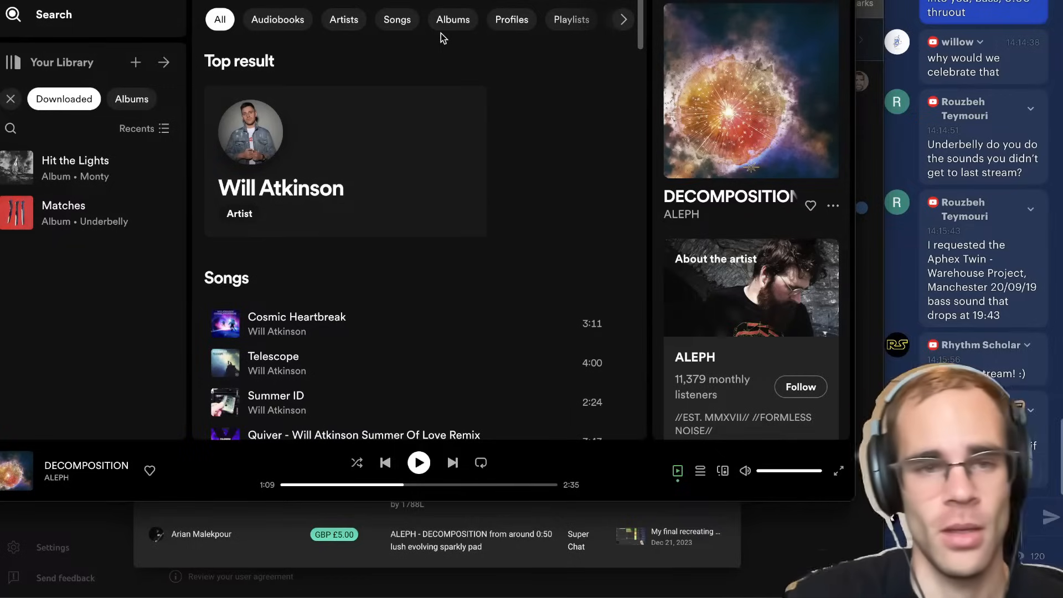
{"action": "left_click_drag", "start_coordinate": [439, 0], "coordinate": [663, 17]}
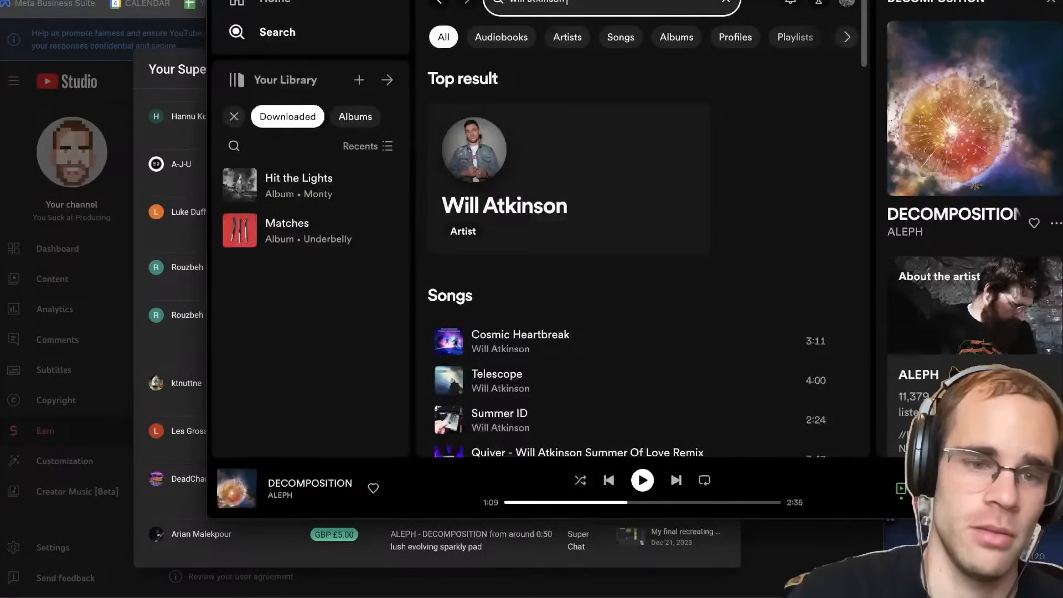
{"action": "type", "text": "beans"}
{"action": "left_click_drag", "start_coordinate": [369, 0], "coordinate": [200, 0]}
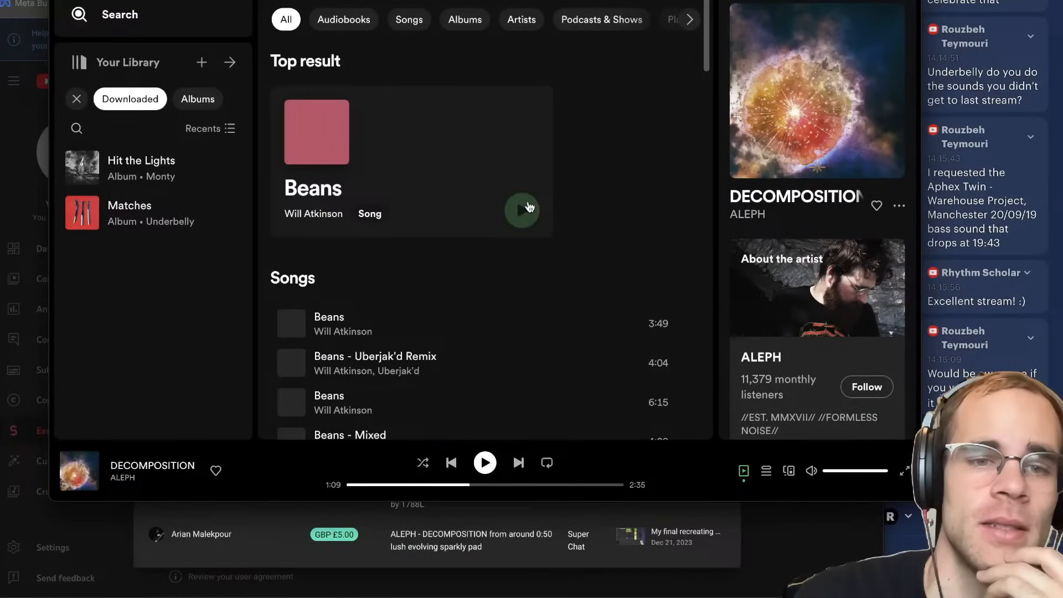
Play "Beans" and listen to the requested vocal effect around 2:51, leaving playback paused at 2:51.
{"action": "left_click", "coordinate": [529, 207]}
{"action": "left_click", "coordinate": [437, 485]}
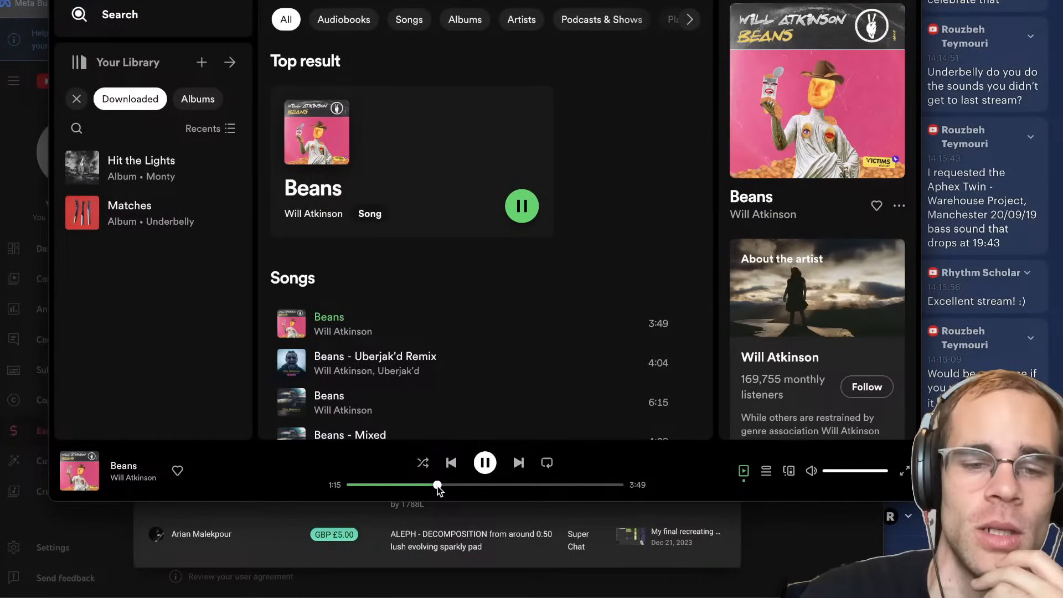
{"action": "left_click", "coordinate": [484, 463]}
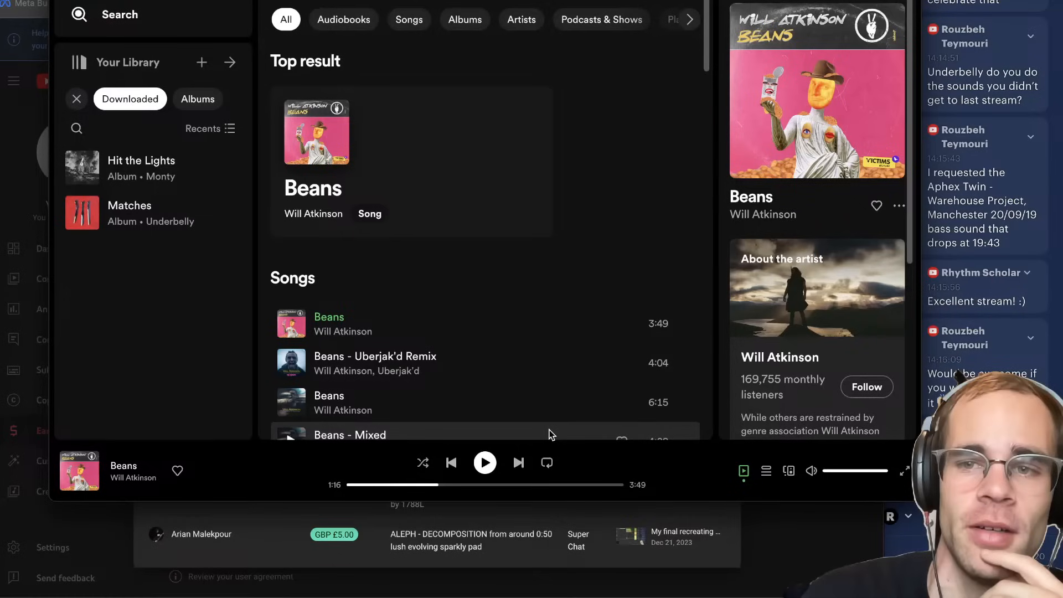
{"action": "left_click_drag", "start_coordinate": [523, 485], "coordinate": [544, 485]}
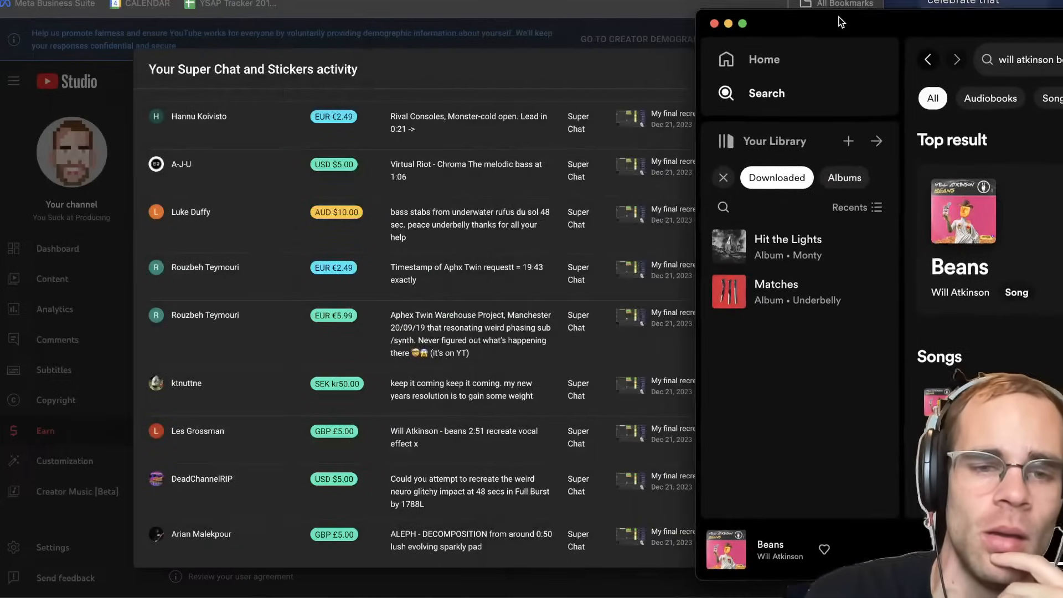
{"action": "left_click_drag", "start_coordinate": [840, 22], "coordinate": [198, 10]}
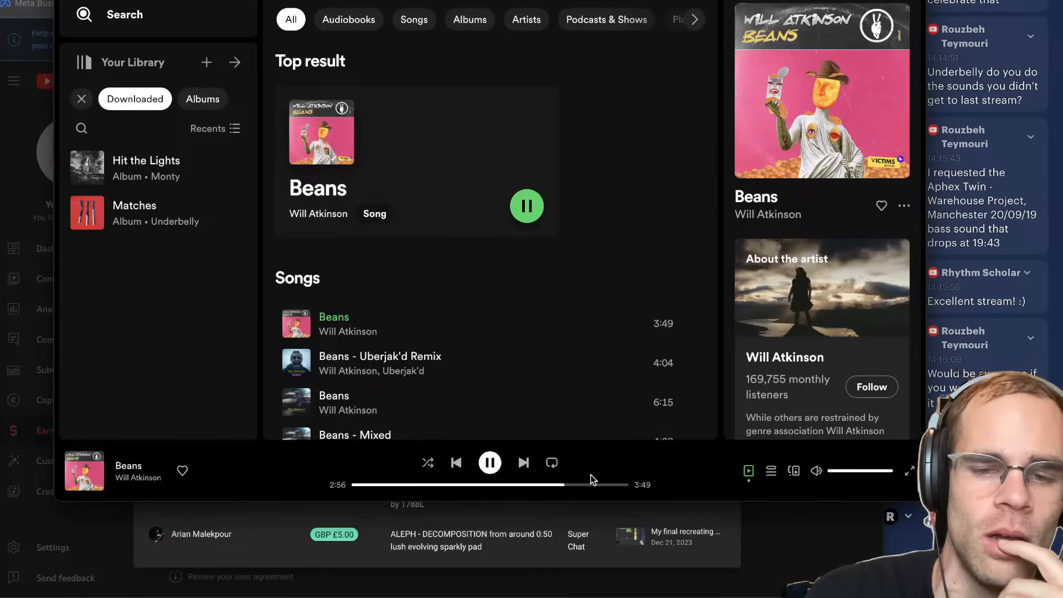
{"action": "key", "text": "space"}
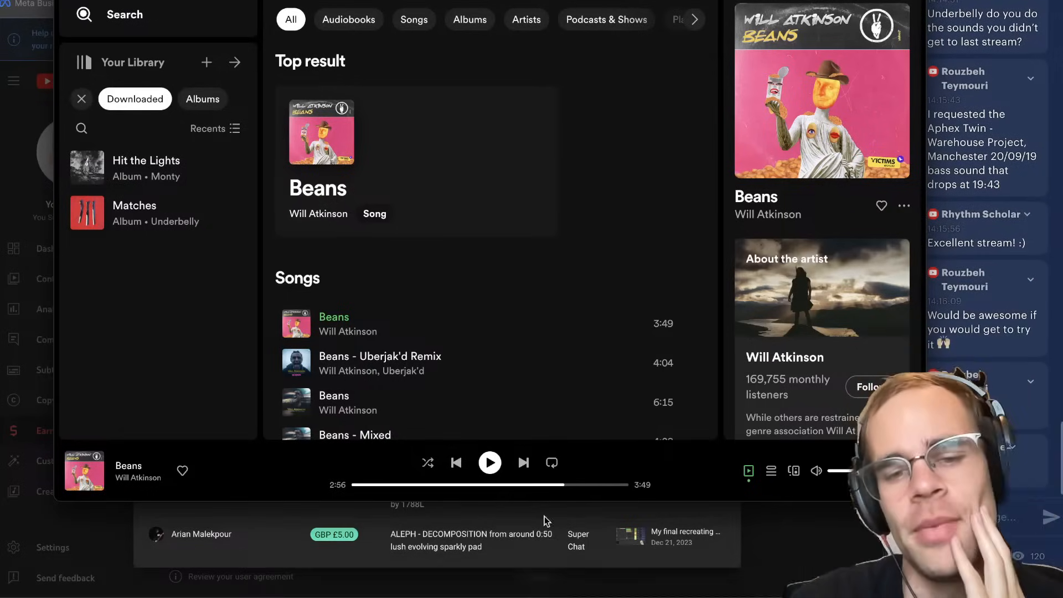
{"action": "left_click", "coordinate": [558, 484]}
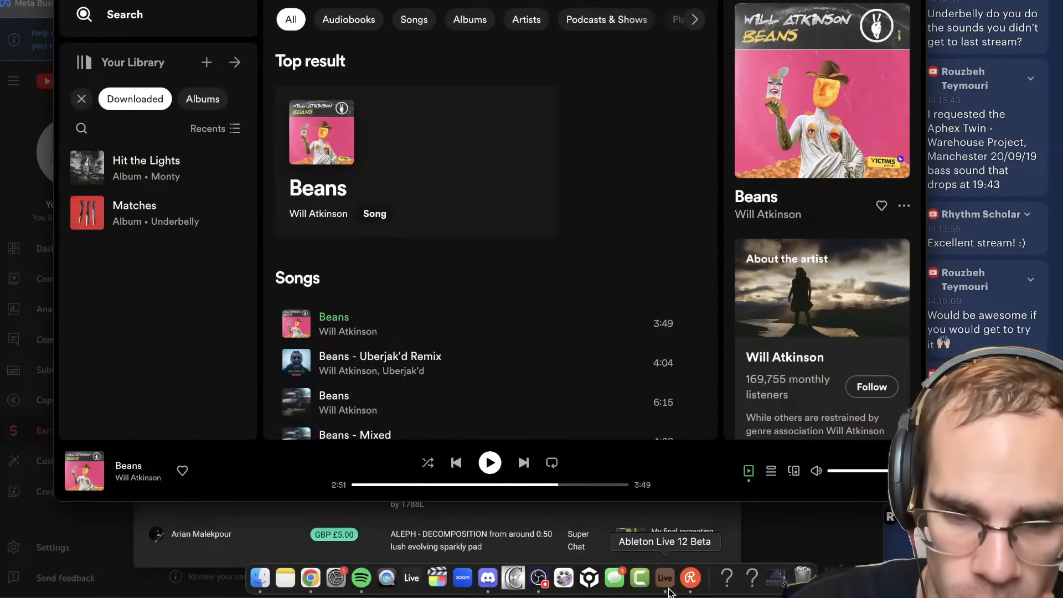
Switch back to Ableton Live, insert a new MIDI track below the Drum Rack track and show the browser.
{"action": "left_click", "coordinate": [688, 577]}
{"action": "left_click", "coordinate": [700, 209]}
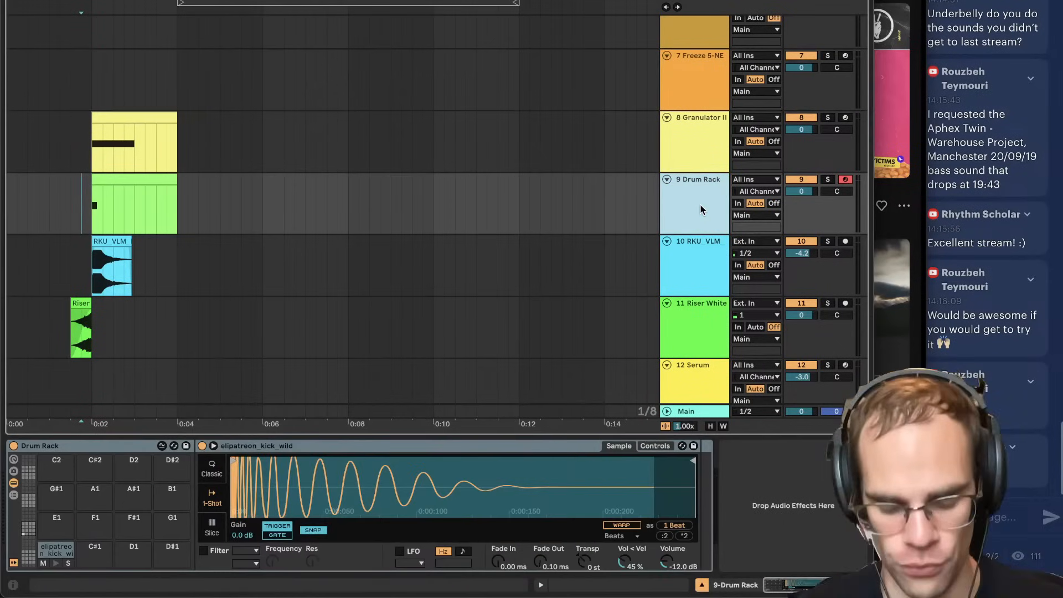
{"action": "key", "text": "super+shift+t"}
{"action": "key", "text": "super+alt+b"}
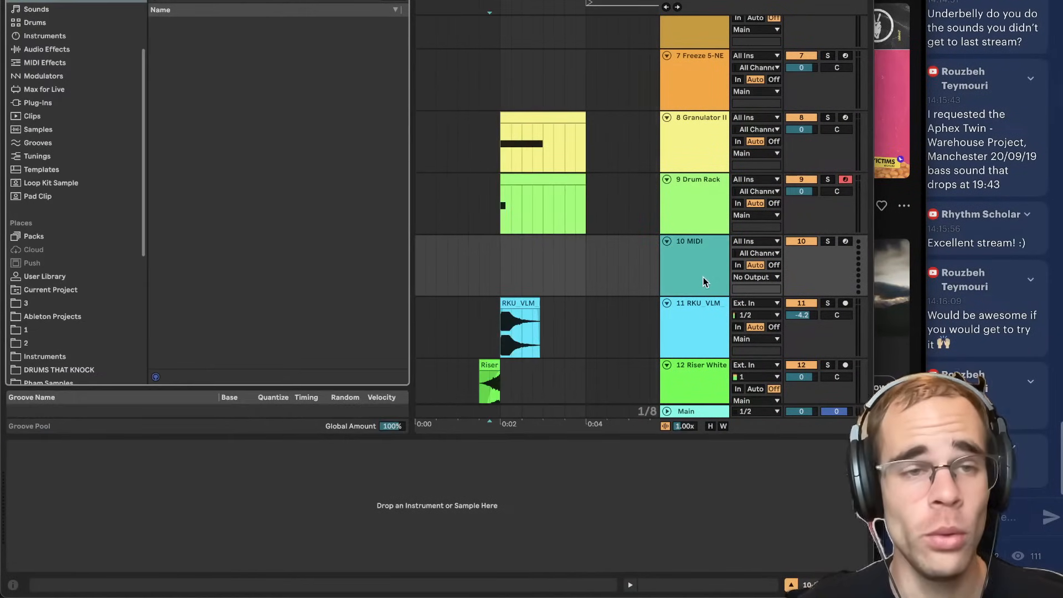
Load the WOOOOOH Verb Shout.wav sample as a playable instrument on the new MIDI track.
{"action": "left_click", "coordinate": [233, 157]}
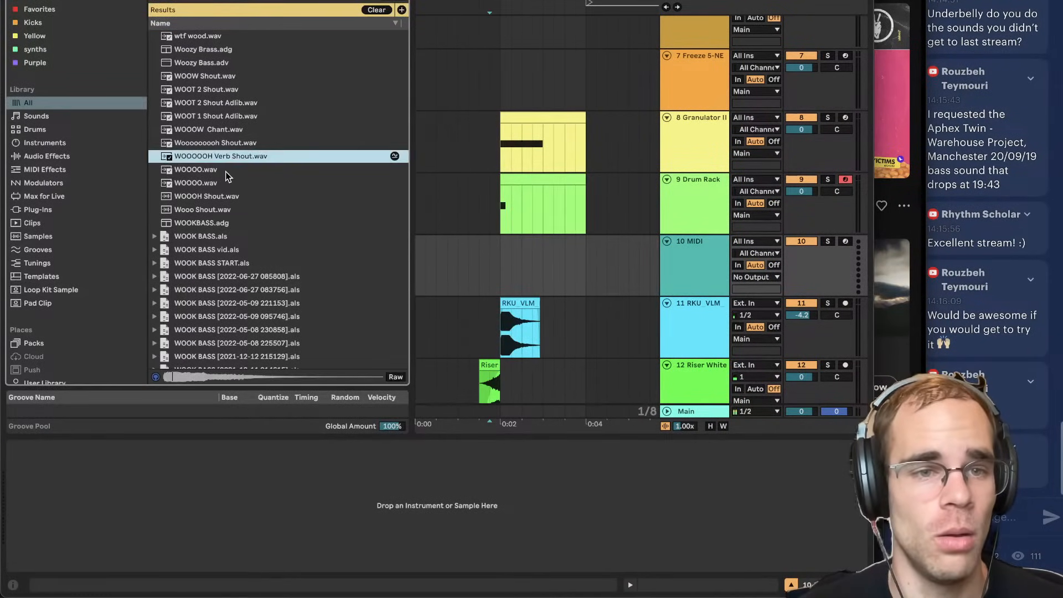
{"action": "double_click", "coordinate": [226, 157]}
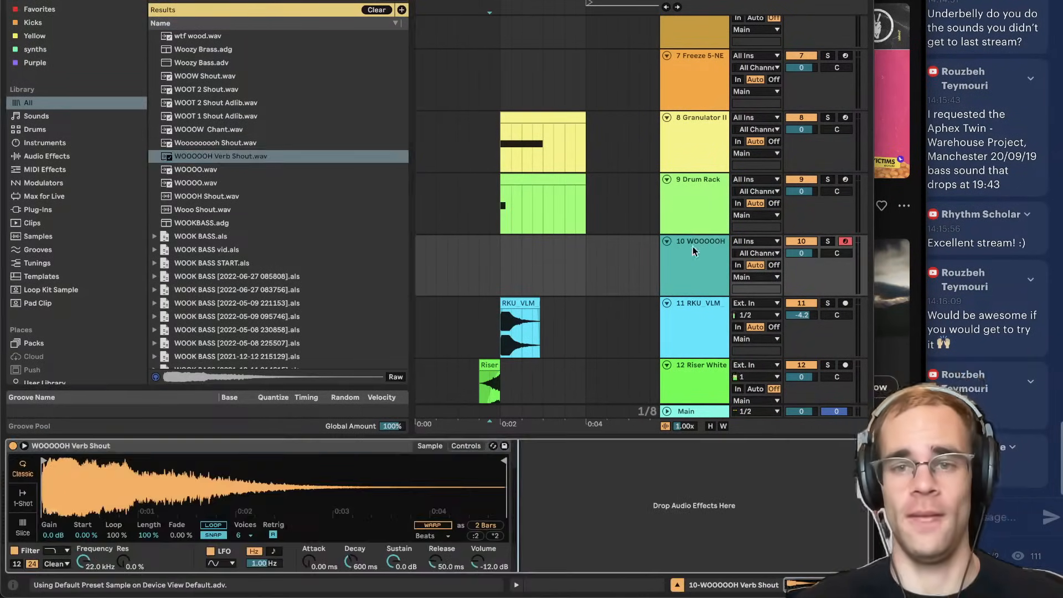
{"action": "left_click", "coordinate": [700, 280]}
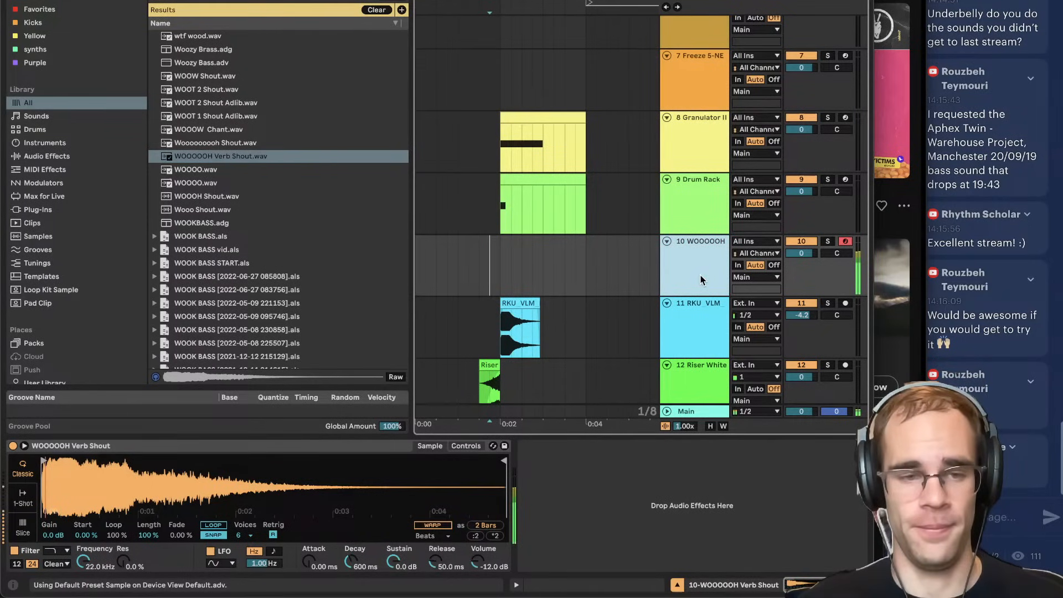
Trim the shout sample's end to about one second, enable looping, and set Start to about 53.9% and Fade to 32.8%.
{"action": "left_click_drag", "start_coordinate": [503, 460], "coordinate": [133, 460]}
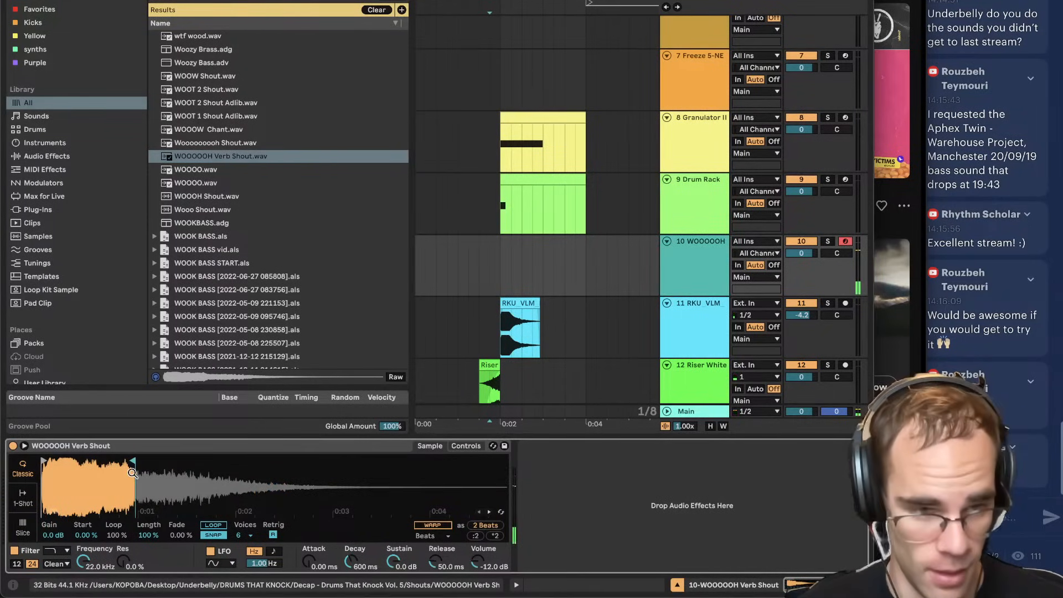
{"action": "left_click", "coordinate": [208, 528]}
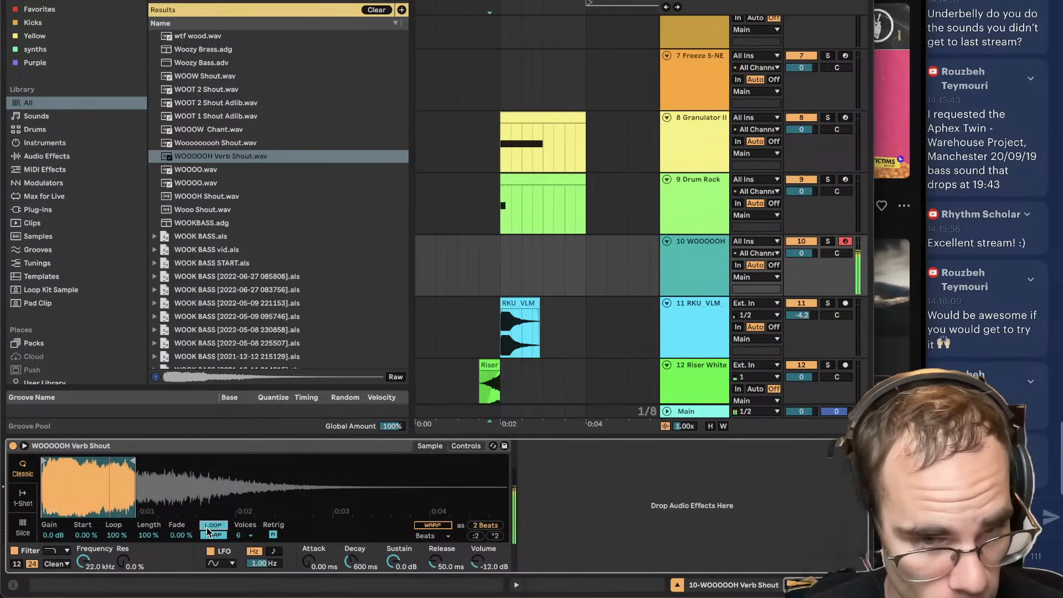
{"action": "left_click_drag", "start_coordinate": [85, 534], "coordinate": [86, 505]}
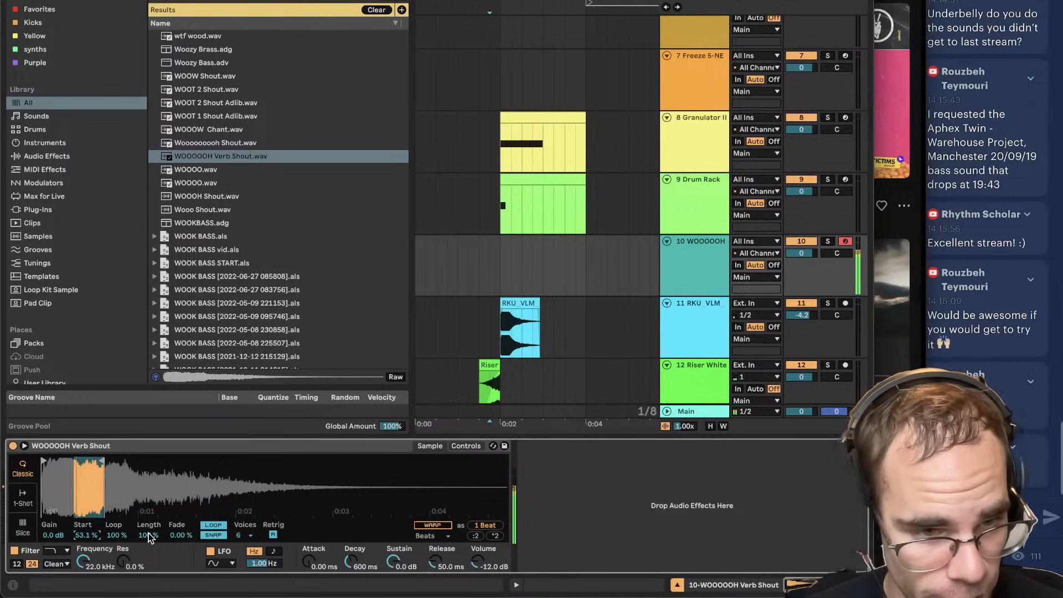
{"action": "left_click", "coordinate": [149, 535]}
{"action": "left_click_drag", "start_coordinate": [171, 536], "coordinate": [171, 523]}
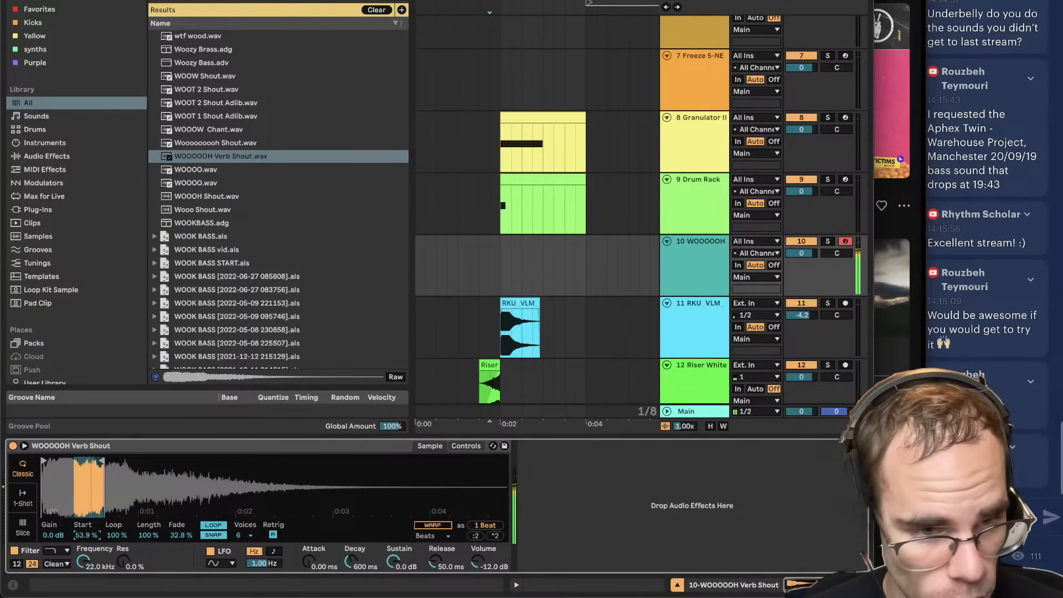
Check the sampler's envelope controls, and set the sample's Start to 54.7% and its Loop to 42.2%.
{"action": "left_click", "coordinate": [465, 445]}
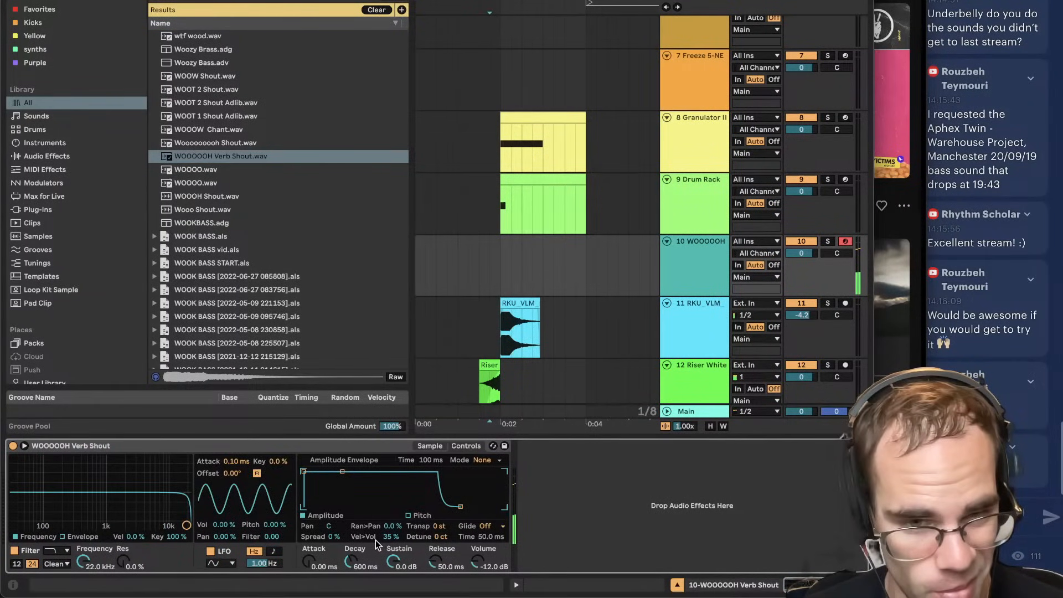
{"action": "left_click", "coordinate": [429, 446]}
{"action": "left_click", "coordinate": [117, 535]}
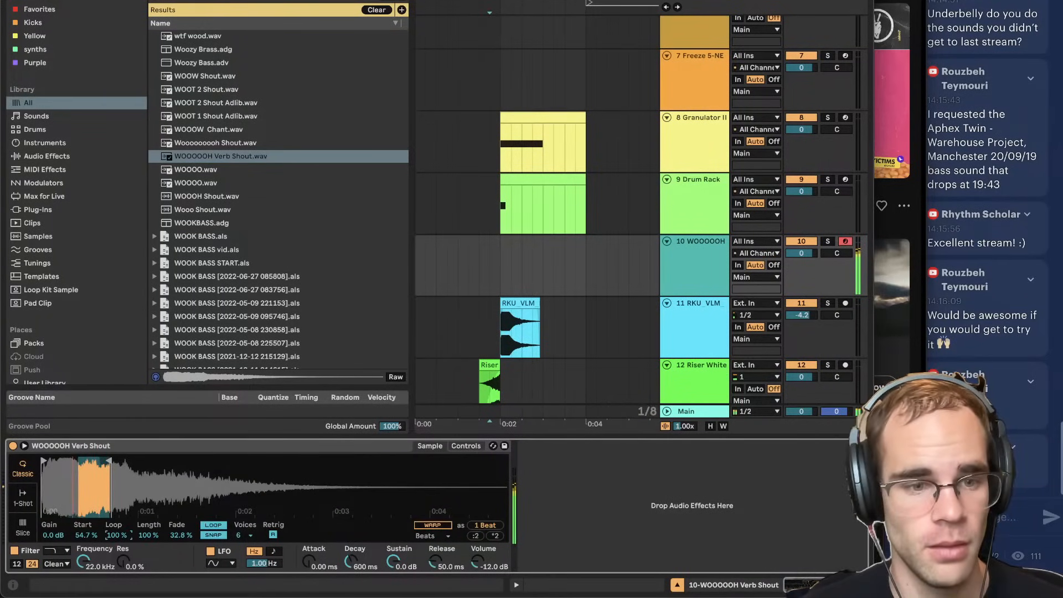
{"action": "left_click_drag", "start_coordinate": [118, 535], "coordinate": [118, 559]}
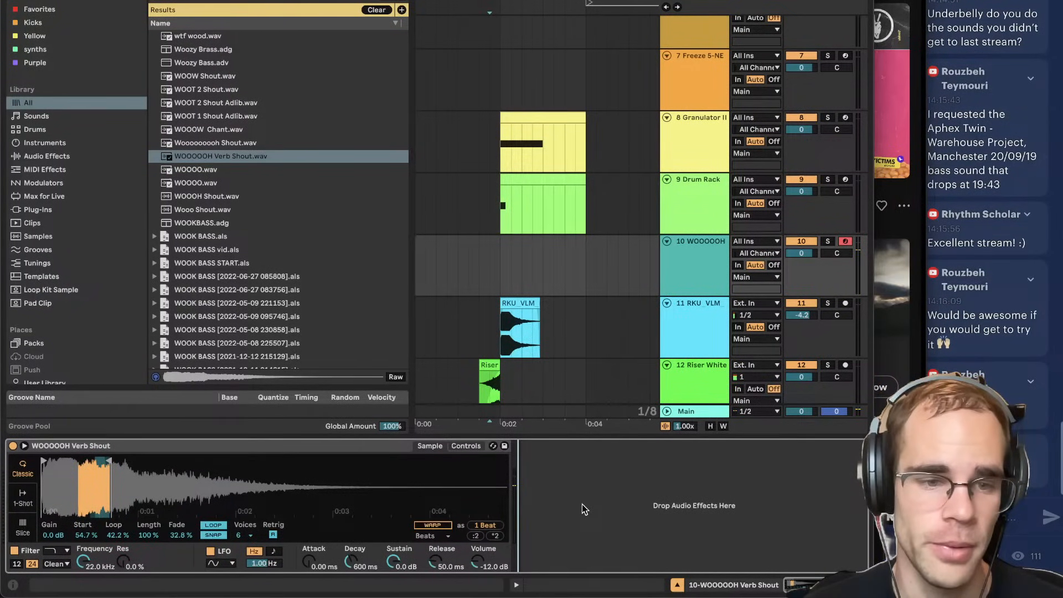
Search the library for chorus and add a Chorus-Ensemble in Vibrato mode after the shout sampler.
{"action": "key", "text": "super+f"}
{"action": "type", "text": "chorus"}
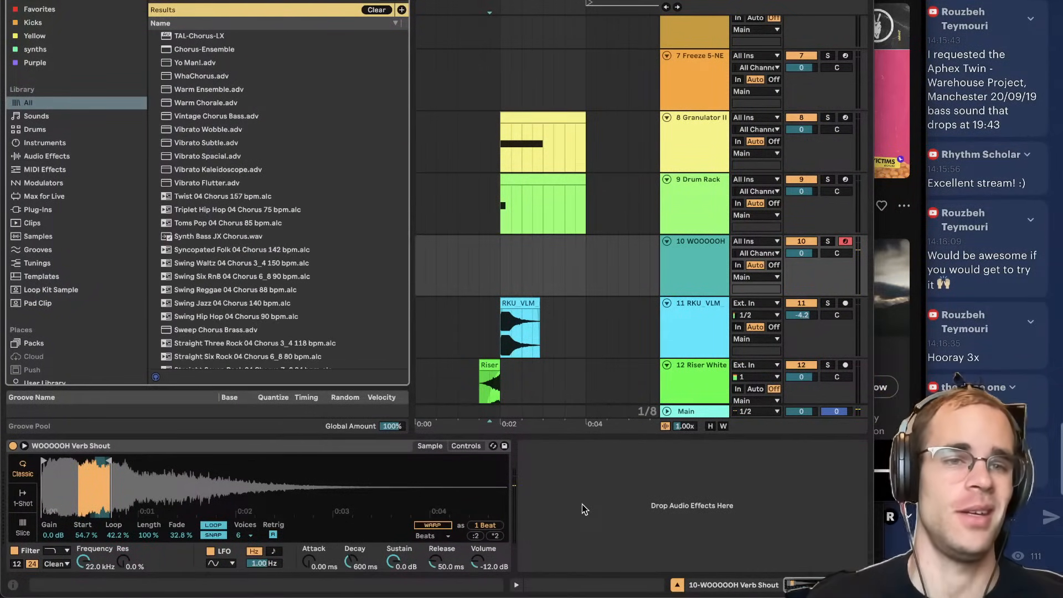
{"action": "key", "text": "Down"}
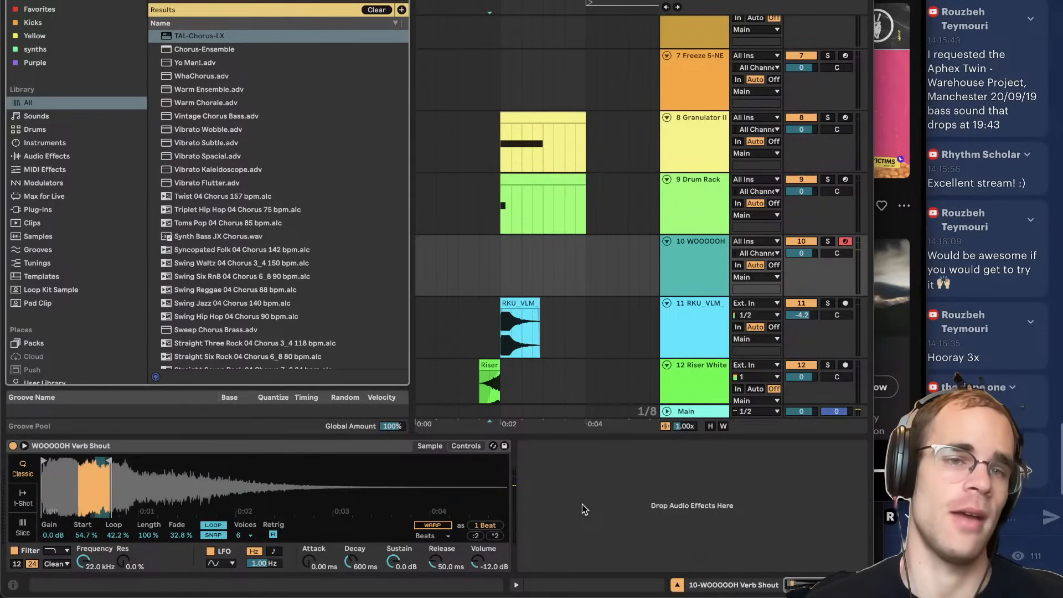
{"action": "key", "text": "Down"}
{"action": "key", "text": "Return"}
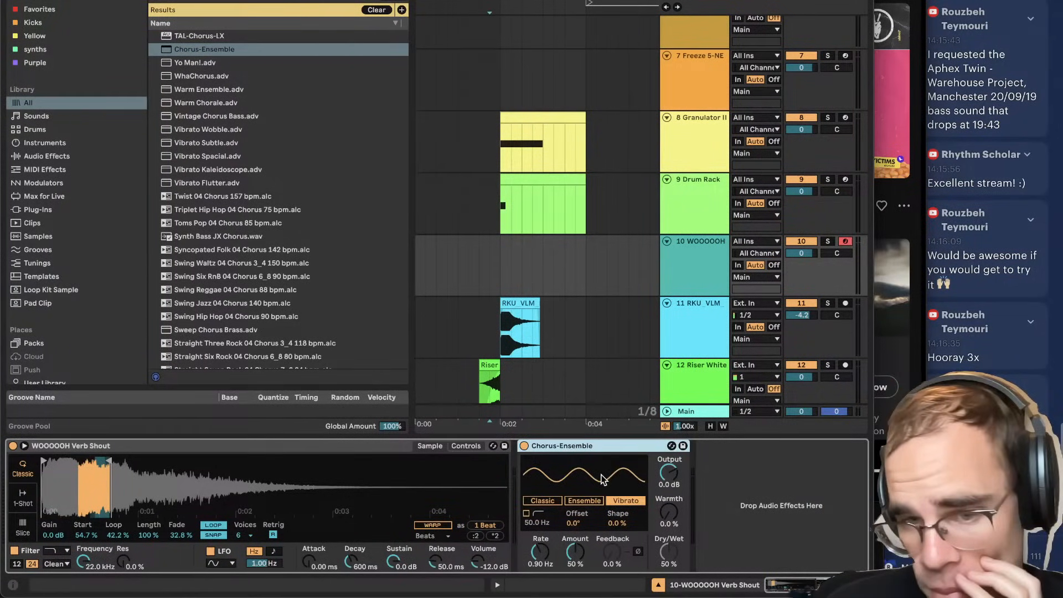
Set the Chorus-Ensemble to a 2.11 Hz Rate and 42% Amount, and the shout sample's Start to 36.7%.
{"action": "left_click_drag", "start_coordinate": [539, 558], "coordinate": [538, 523]}
{"action": "left_click_drag", "start_coordinate": [571, 562], "coordinate": [540, 576]}
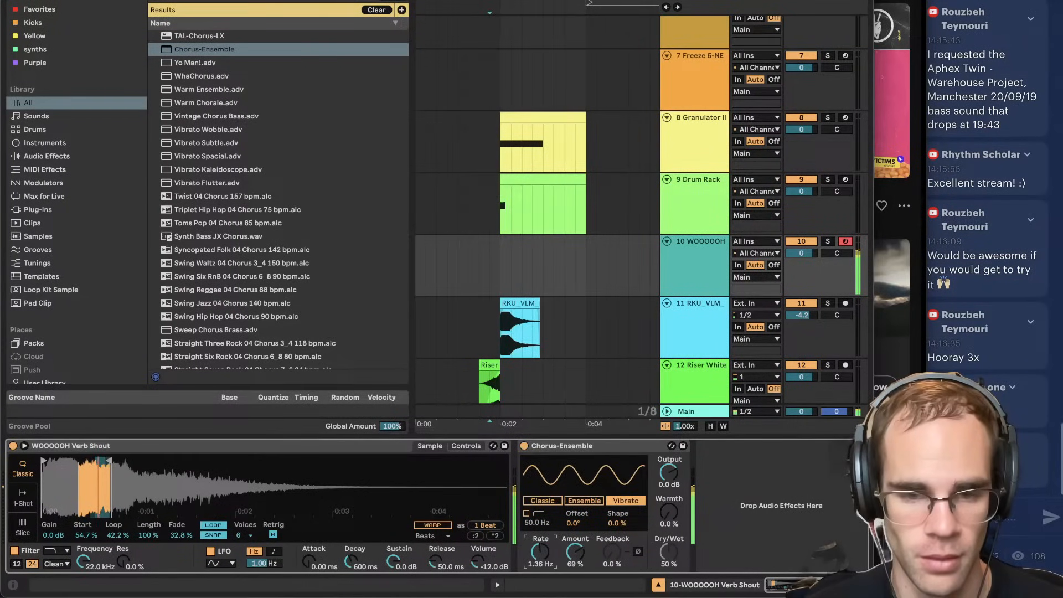
{"action": "left_click_drag", "start_coordinate": [86, 535], "coordinate": [87, 592]}
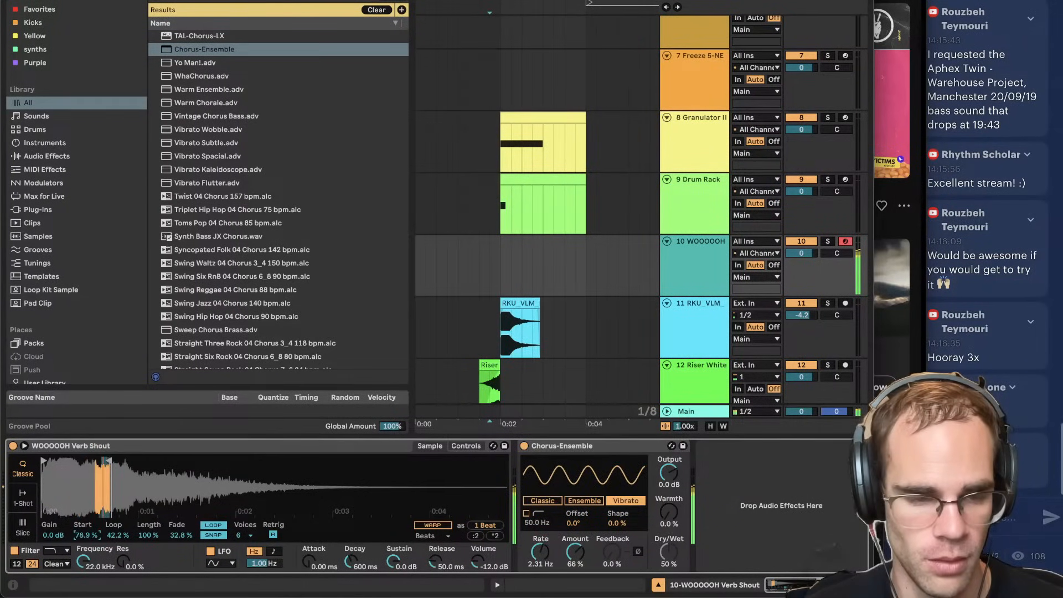
{"action": "left_click_drag", "start_coordinate": [540, 551], "coordinate": [540, 531]}
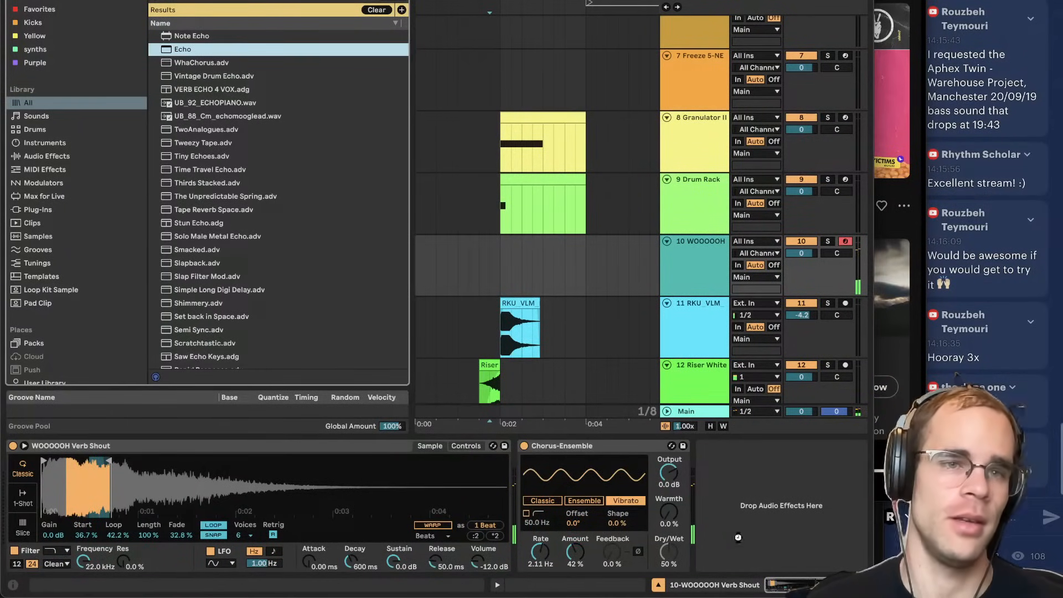
Add an Echo with 24% Reverb and 48% Dry/Wet after the chorus, and set the sample's Start to 57.0% and Loop to 28.1%.
{"action": "key", "text": "Return"}
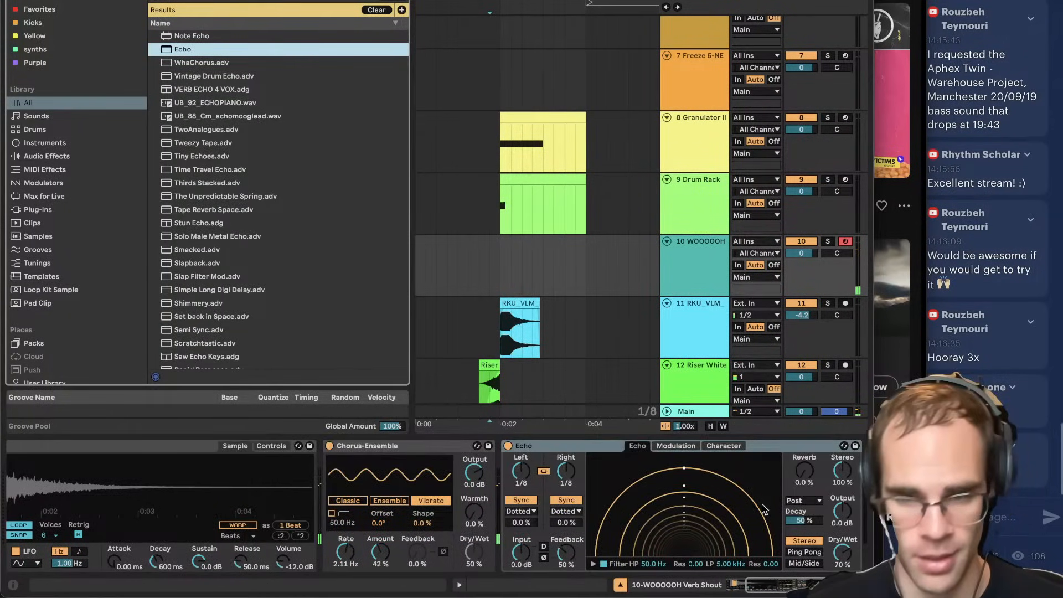
{"action": "left_click_drag", "start_coordinate": [767, 584], "coordinate": [743, 585]}
{"action": "mouse_move", "coordinate": [84, 535]}
{"action": "left_mouse_down"}
{"action": "mouse_move", "coordinate": [84, 498]}
{"action": "mouse_move", "coordinate": [84, 520]}
{"action": "left_mouse_up"}
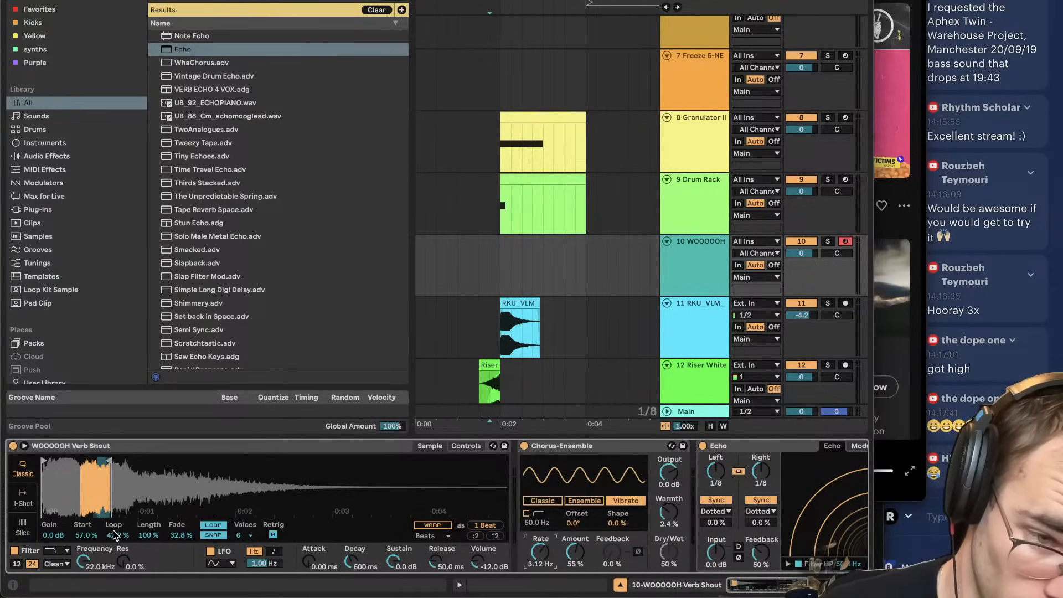
{"action": "left_click_drag", "start_coordinate": [113, 534], "coordinate": [113, 548]}
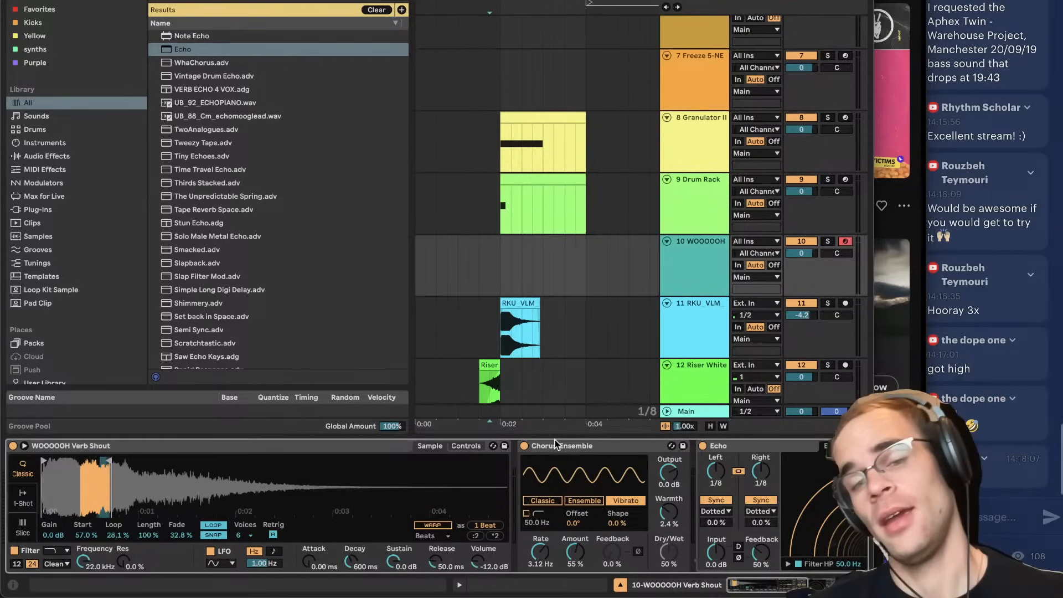
{"action": "scroll", "coordinate": [792, 534], "scroll_direction": "right", "scroll_amount": 5}
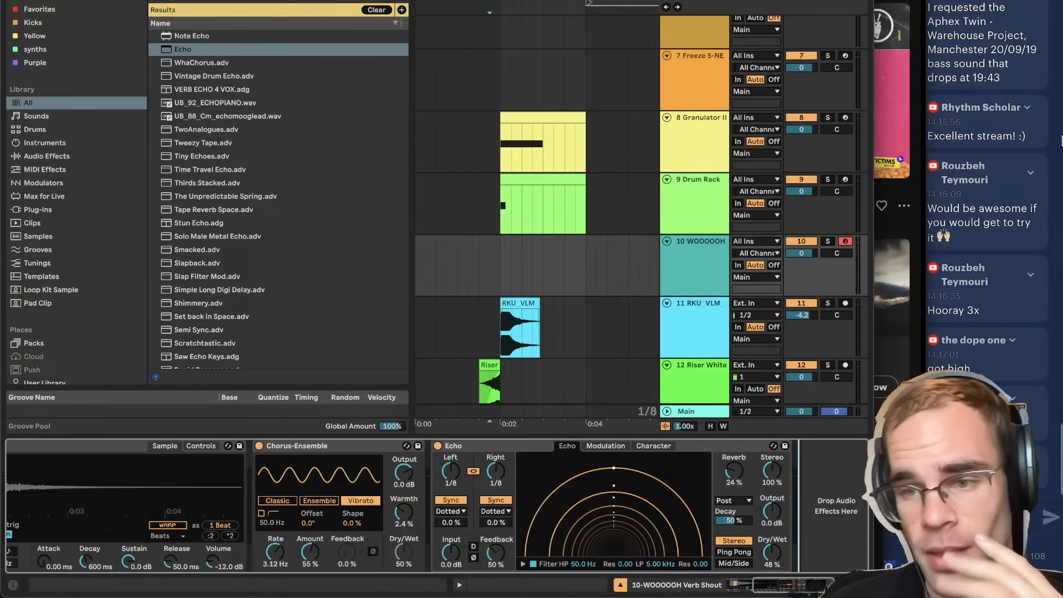
Review the recent chat messages about the Aphex Twin request, and switch to the Super Chat activity list in the browser.
{"action": "left_click", "coordinate": [987, 165]}
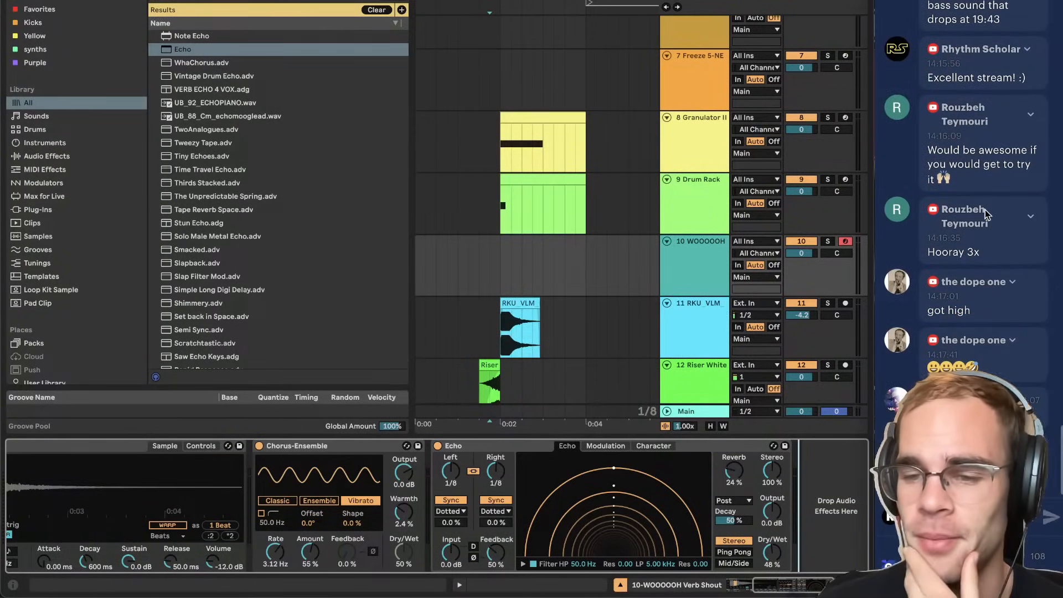
{"action": "scroll", "coordinate": [996, 202], "scroll_direction": "up", "scroll_amount": 3}
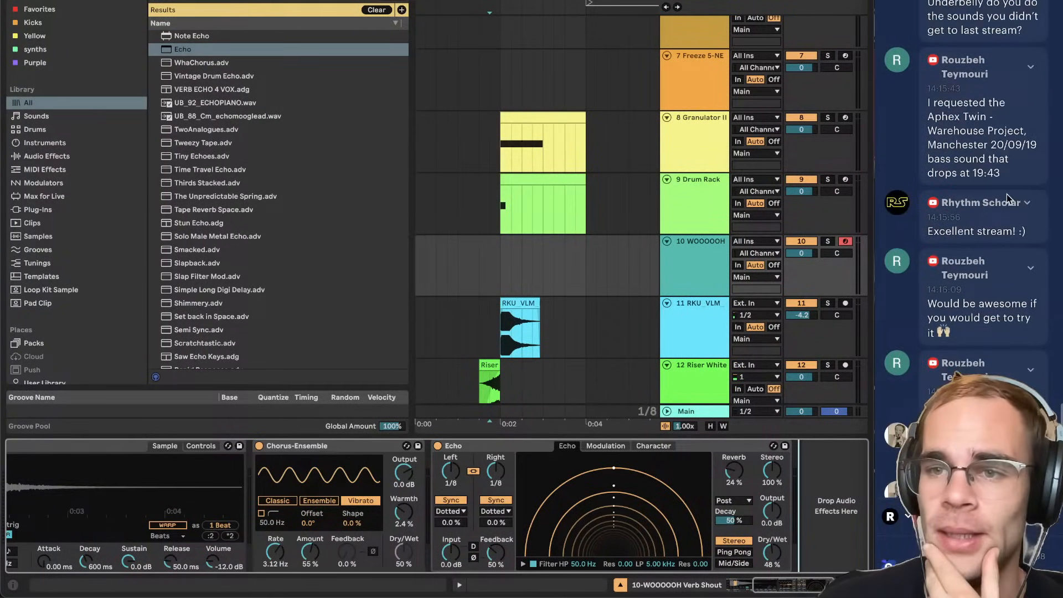
{"action": "scroll", "coordinate": [1006, 194], "scroll_direction": "down", "scroll_amount": 3}
{"action": "left_click", "coordinate": [329, 578]}
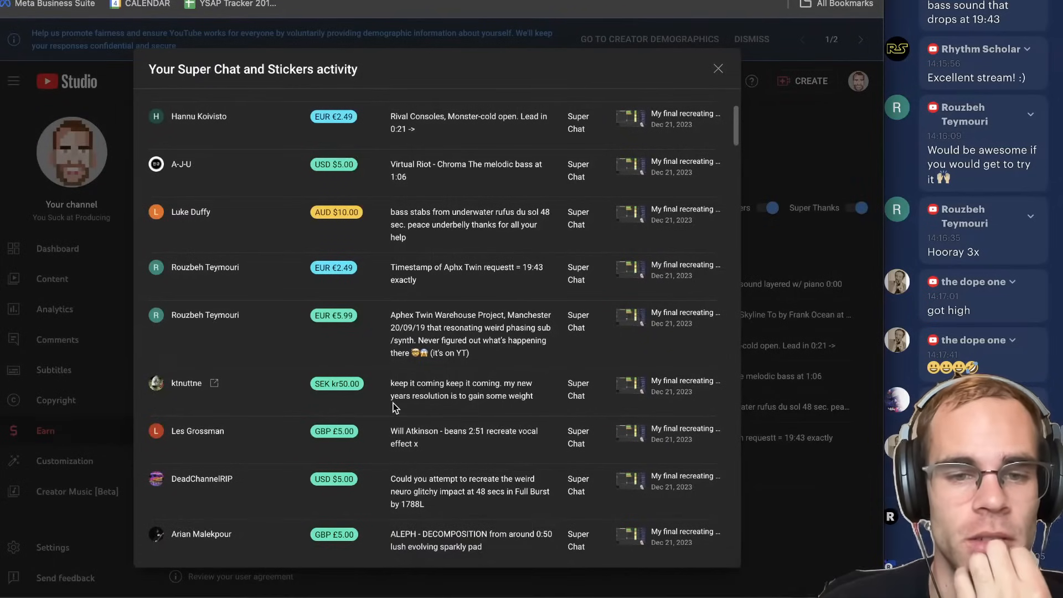
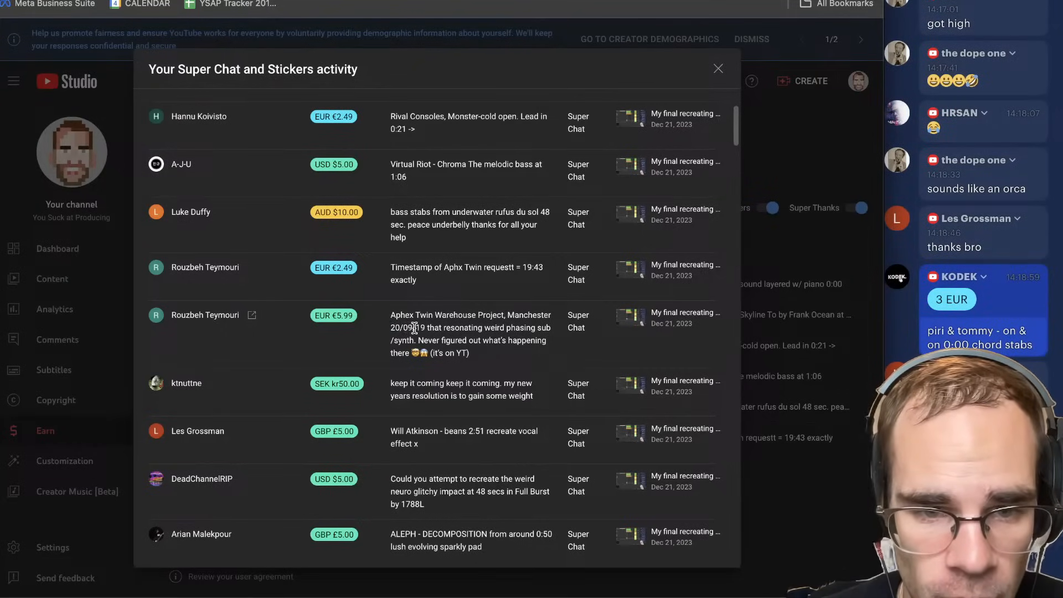
Search the web in a new tab for "Aphex Twin Warehouse Project, Manchester 20/09/19", open its video, and close the FULL/BURST video tab.
{"action": "left_click_drag", "start_coordinate": [424, 327], "coordinate": [390, 321]}
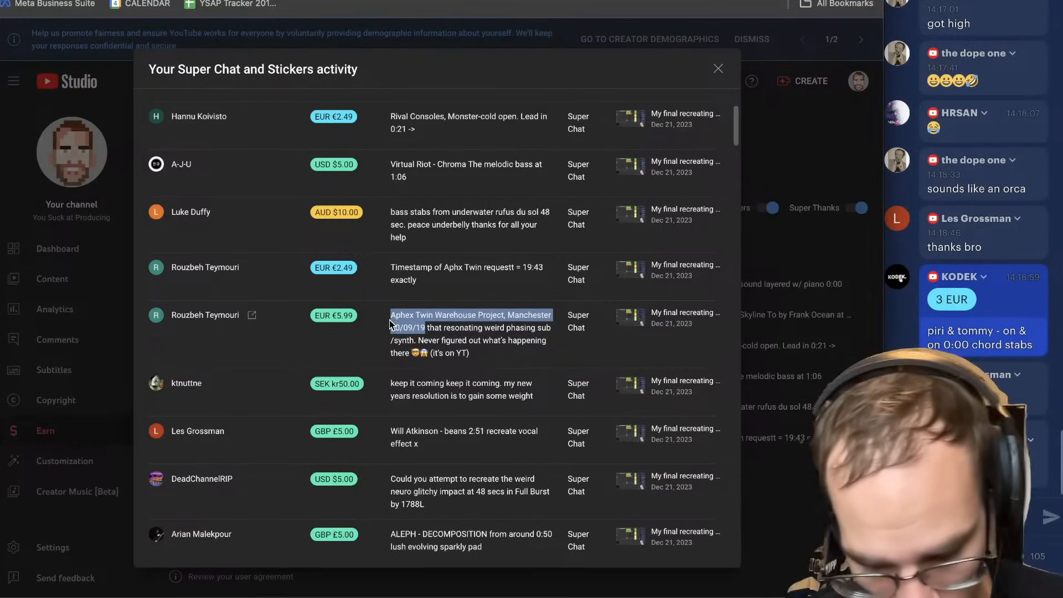
{"action": "key", "text": "super+t"}
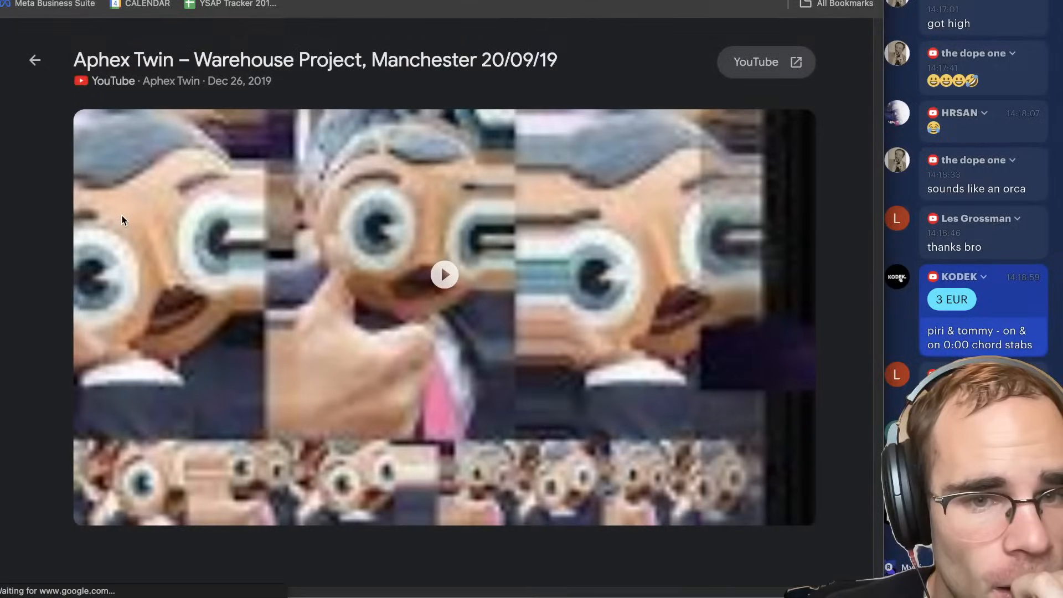
{"action": "left_click", "coordinate": [443, 277]}
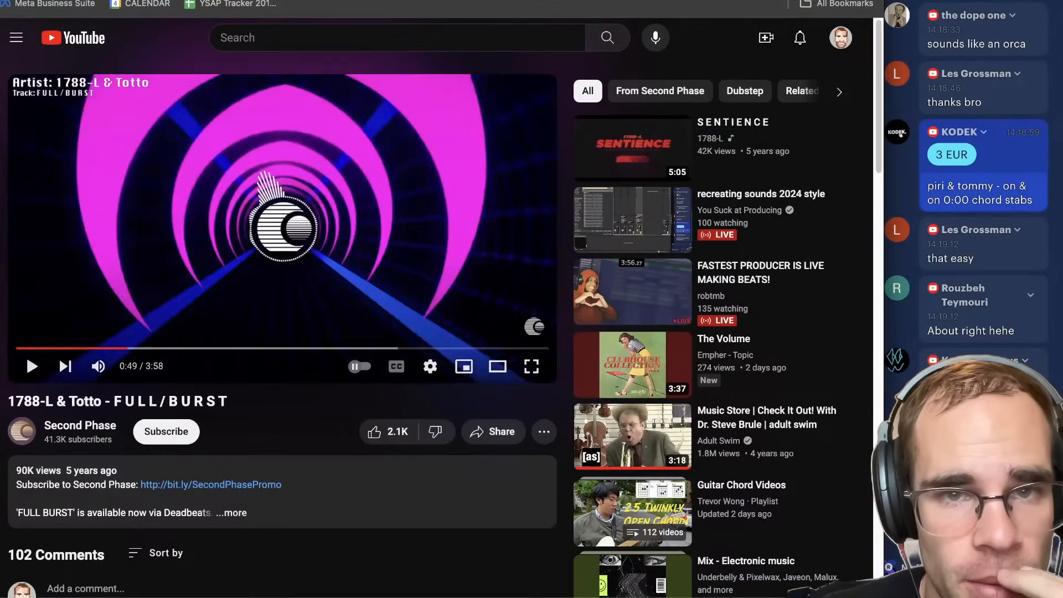
{"action": "key", "text": "super+w"}
{"action": "key", "text": "ctrl+Tab"}
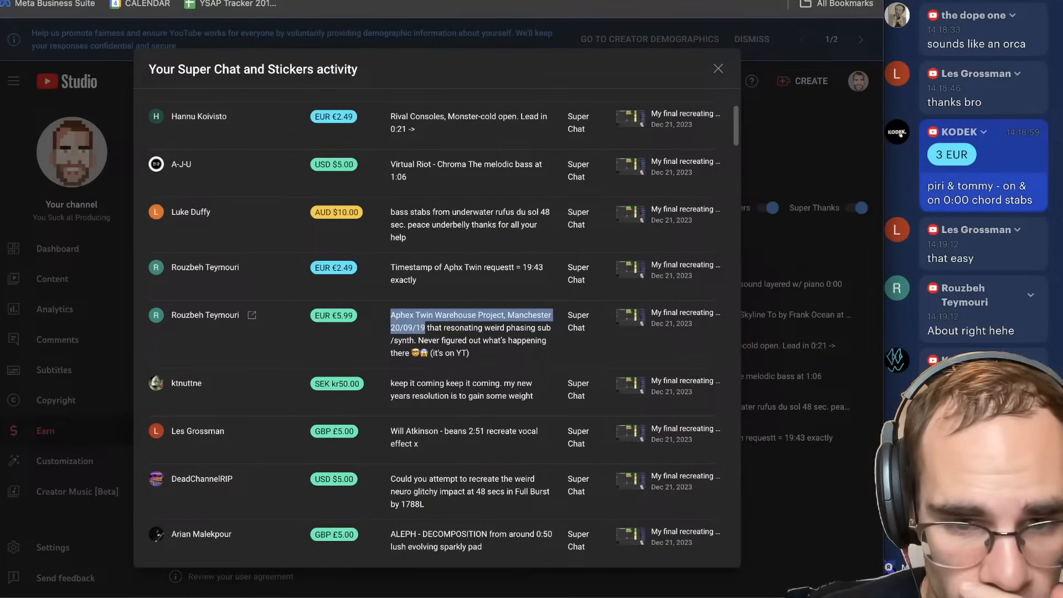
{"action": "key", "text": "ctrl+Tab"}
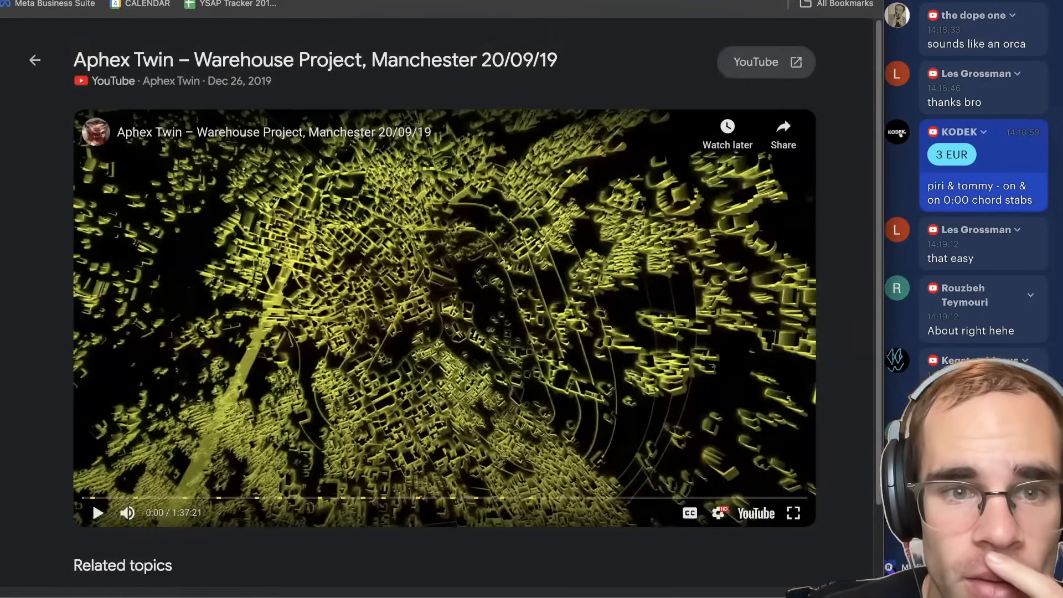
Check the Super Chat request for the timestamp, and listen to the Aphex Twin set from about 19:43.
{"action": "left_click", "coordinate": [96, 513]}
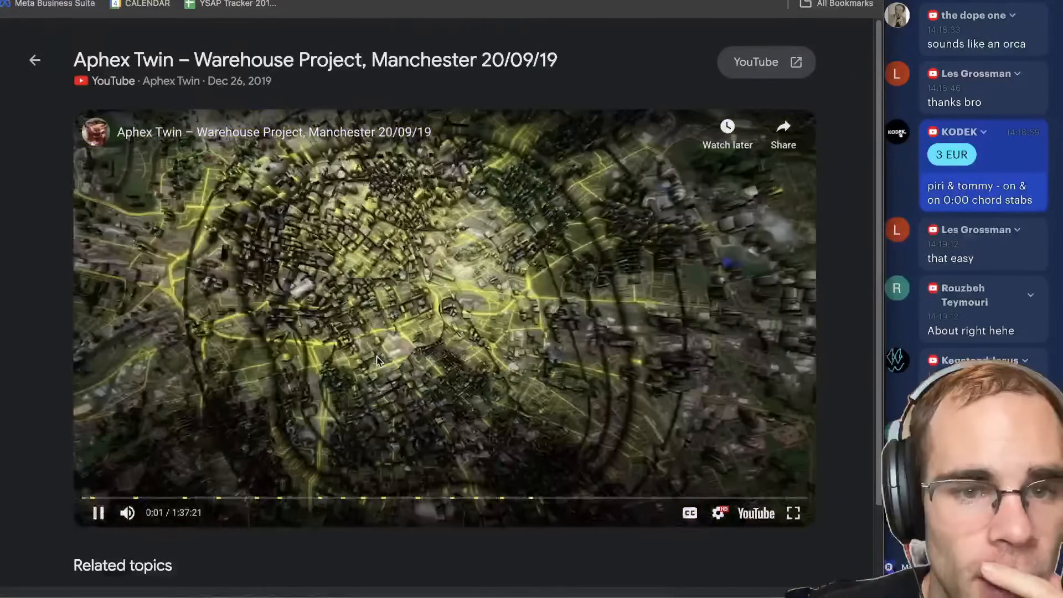
{"action": "left_click", "coordinate": [376, 359]}
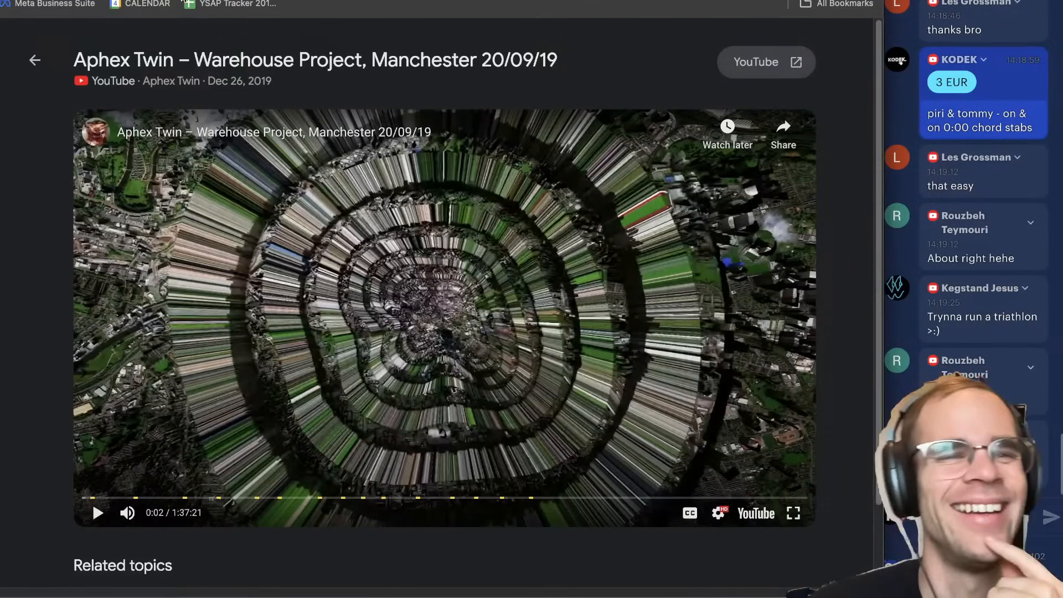
{"action": "left_click", "coordinate": [184, 0]}
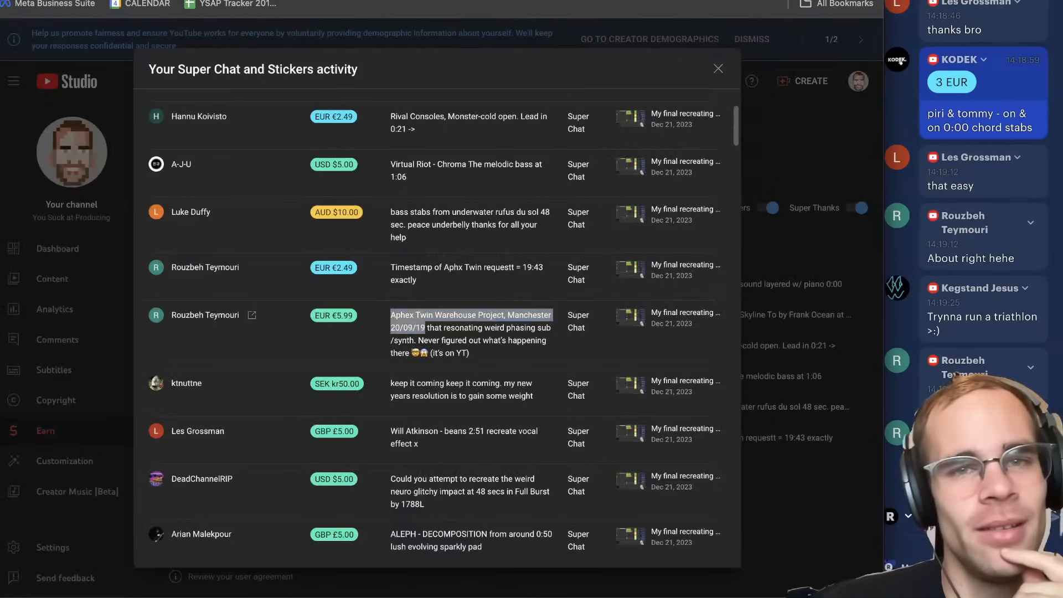
{"action": "left_click", "coordinate": [467, 331]}
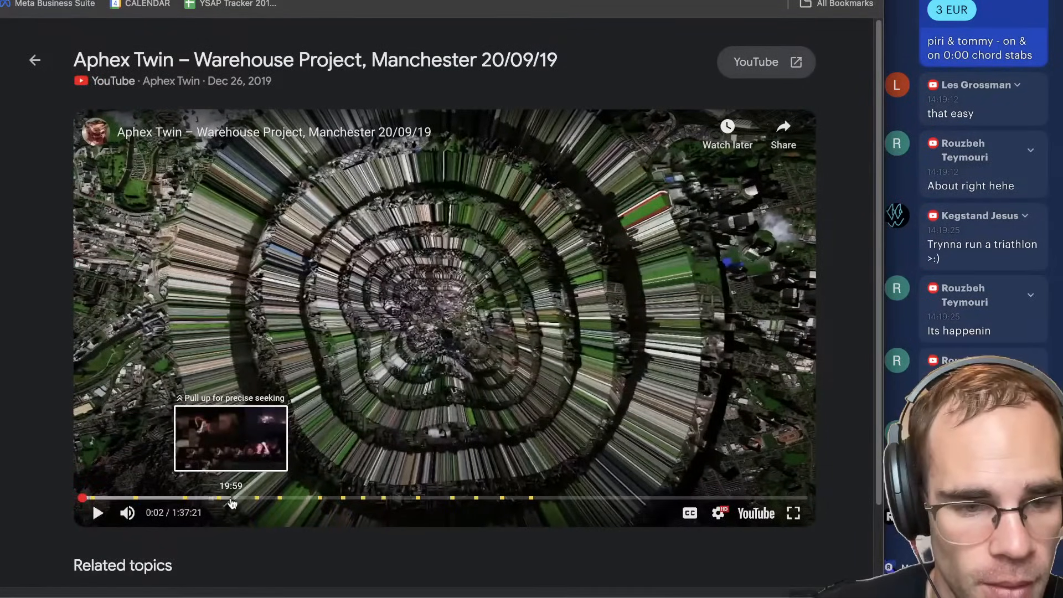
{"action": "left_click", "coordinate": [232, 501]}
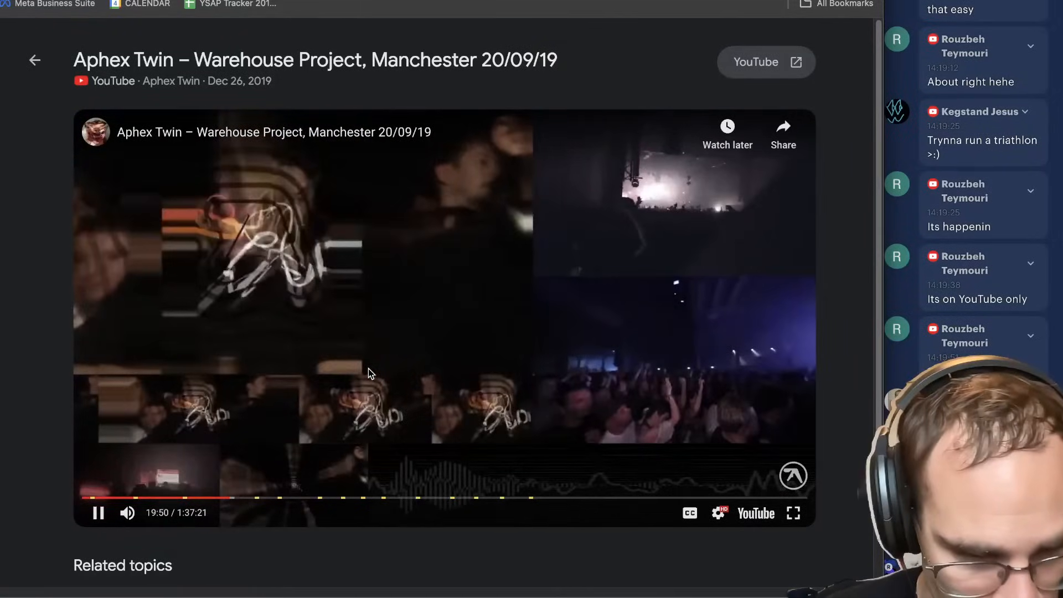
{"action": "left_click", "coordinate": [367, 367]}
Switch to Ableton Live and load Operator onto a new MIDI track at the end of the track list.
{"action": "mouse_move", "coordinate": [487, 594]}
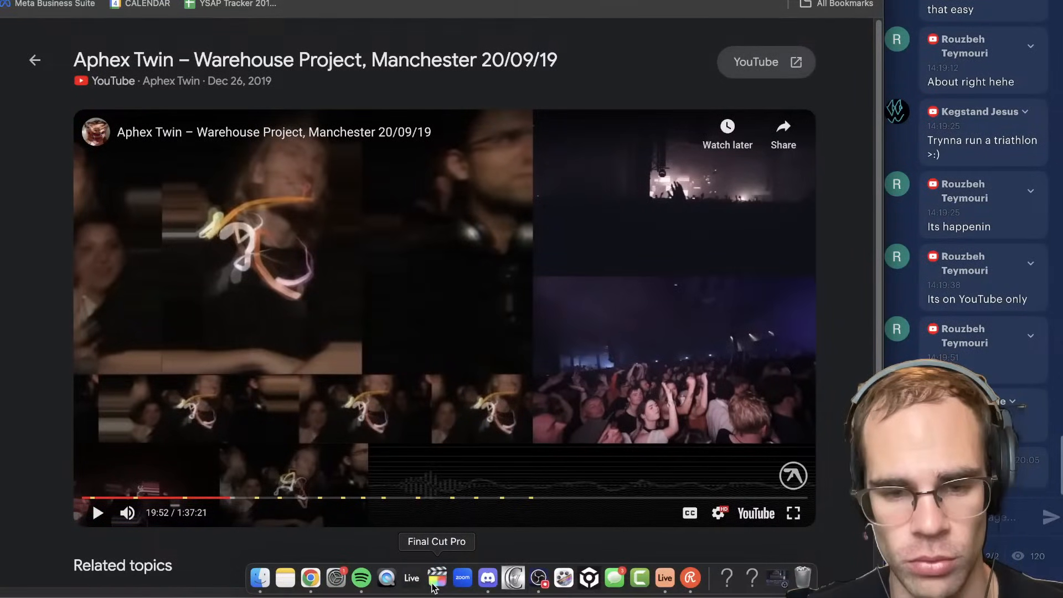
{"action": "left_click", "coordinate": [667, 587]}
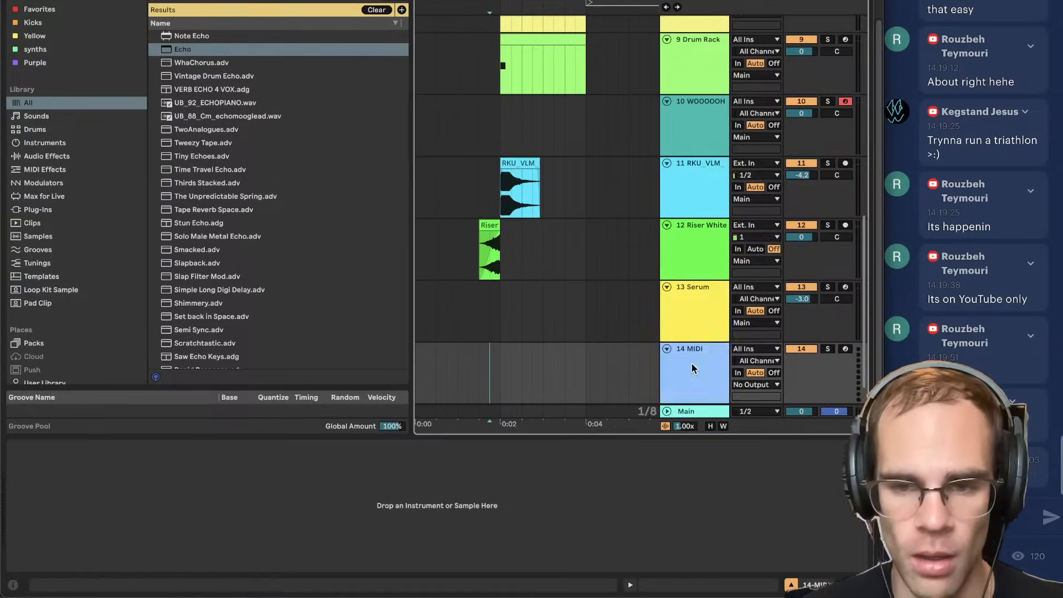
{"action": "key", "text": "super+f"}
{"action": "type", "text": "operator"}
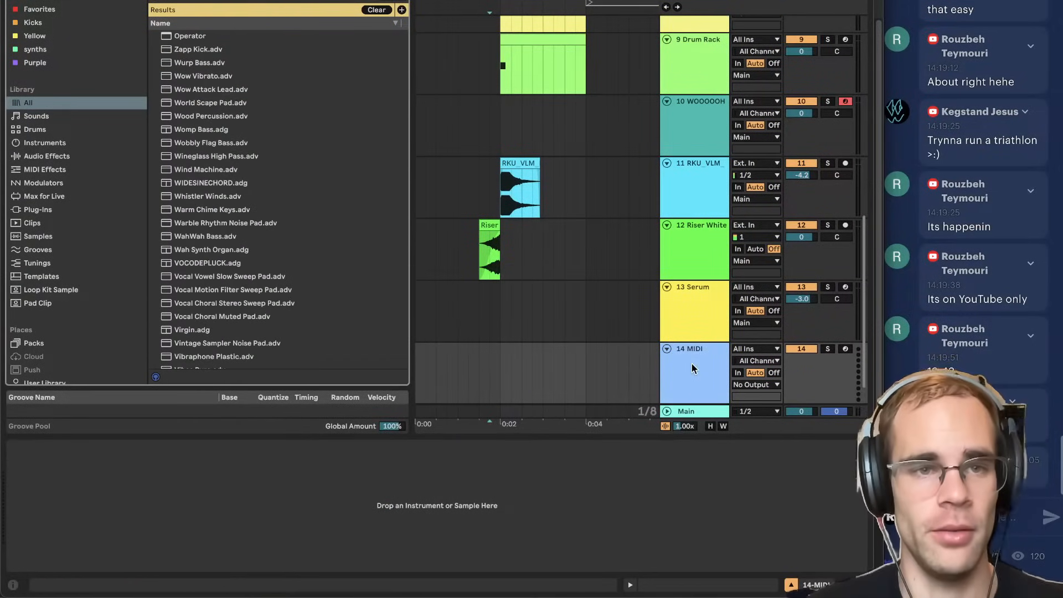
{"action": "key", "text": "Down"}
{"action": "key", "text": "Return"}
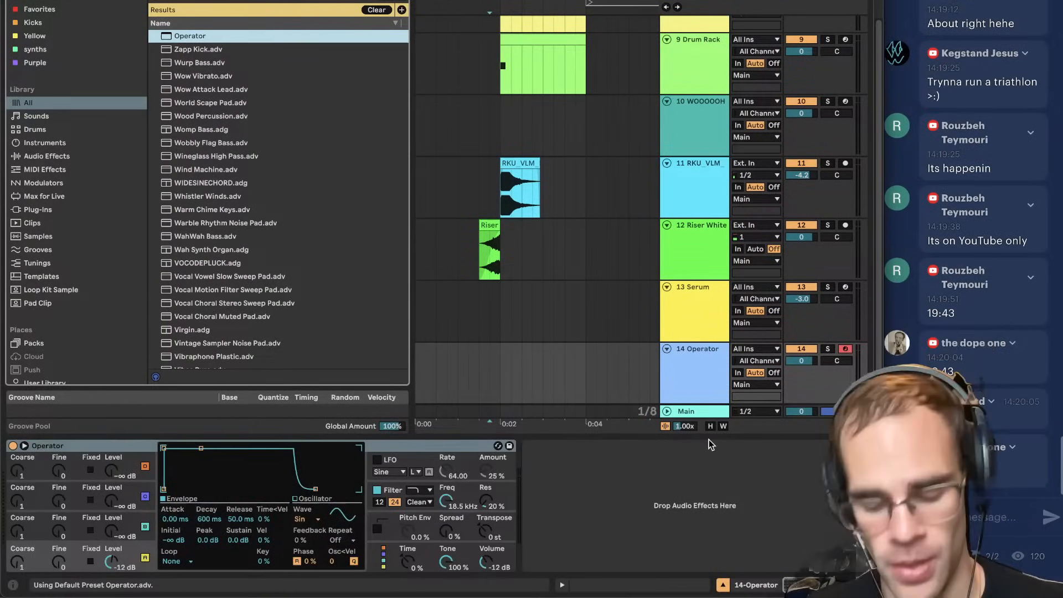
Lower the computer keyboard's octave to C0 to D1, and set oscillator A's Release to 4.96 s in Operator.
{"action": "key", "text": "z"}
{"action": "key", "text": "z"}
{"action": "key", "text": "z"}
{"action": "key", "text": "a"}
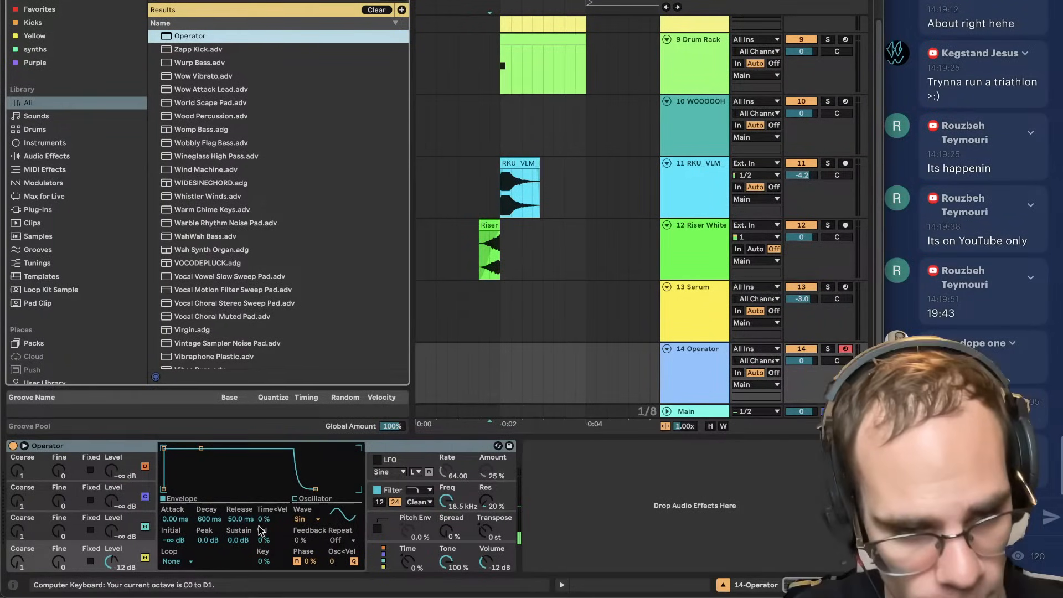
{"action": "left_click_drag", "start_coordinate": [240, 518], "coordinate": [243, 484]}
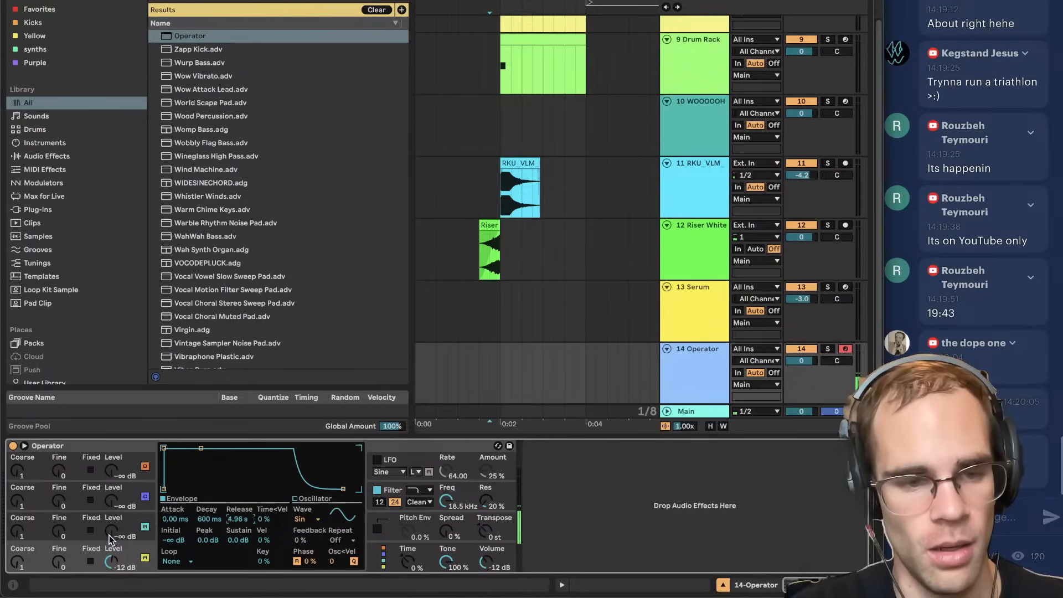
Give Operator's oscillator B a Level of -13 dB, a Release of 6.42 s and a Coarse value of 5.
{"action": "left_click_drag", "start_coordinate": [111, 532], "coordinate": [111, 493]}
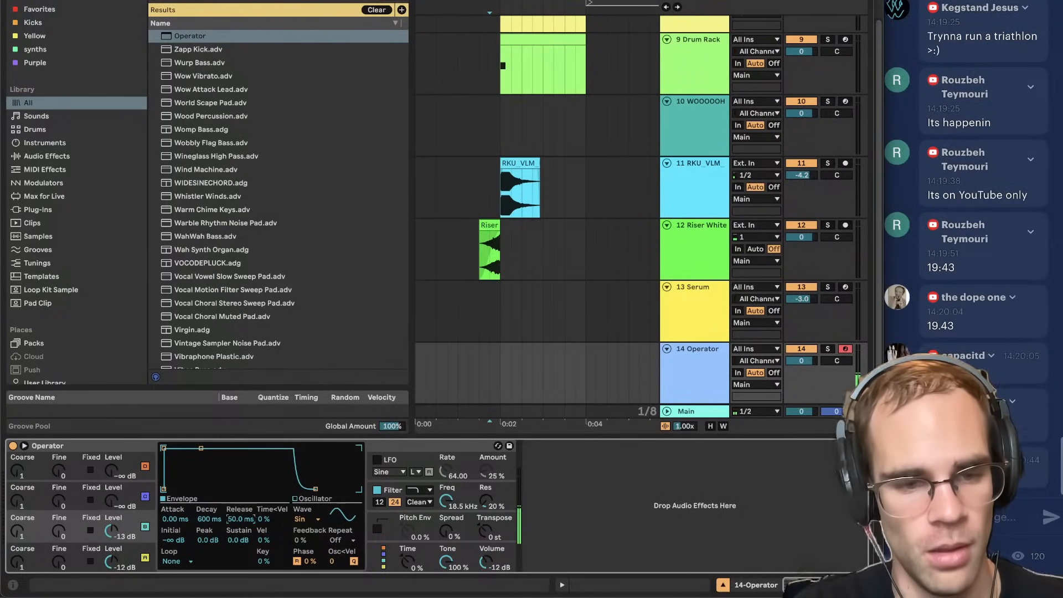
{"action": "left_click_drag", "start_coordinate": [240, 518], "coordinate": [240, 476]}
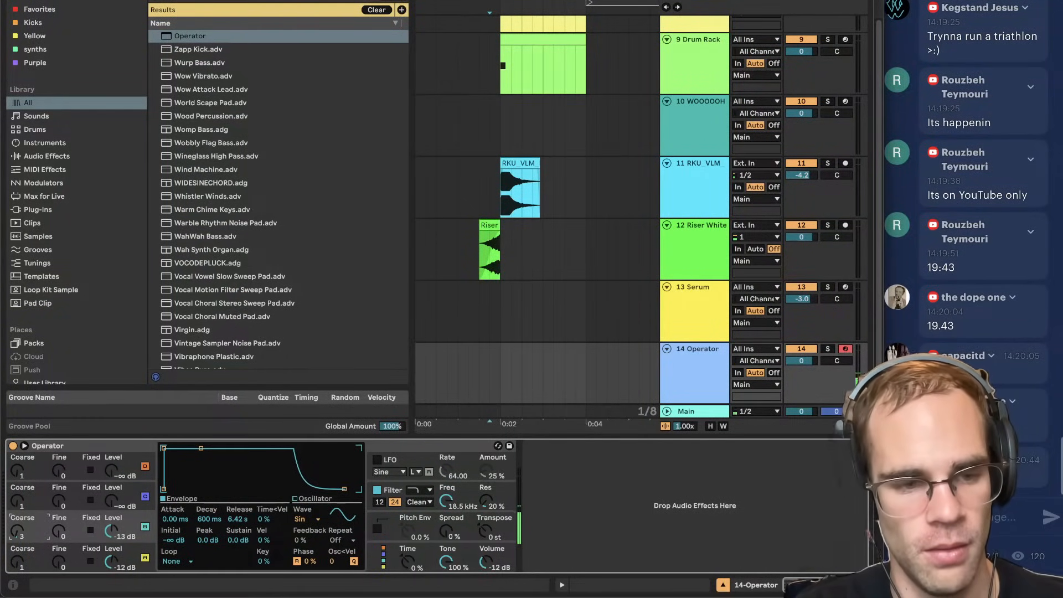
{"action": "left_click_drag", "start_coordinate": [15, 530], "coordinate": [15, 509]}
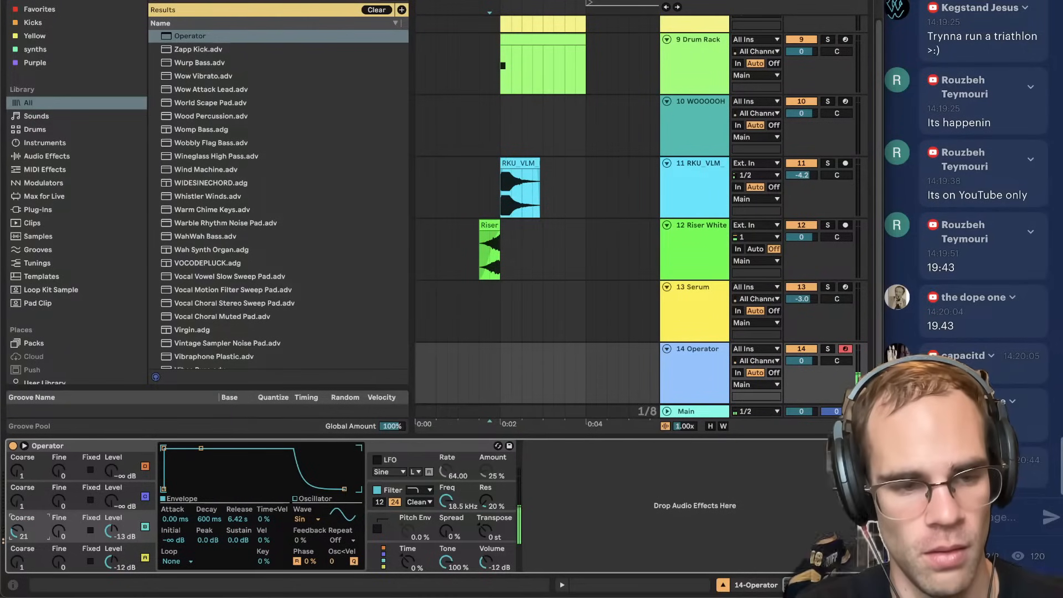
{"action": "left_click_drag", "start_coordinate": [15, 530], "coordinate": [14, 532]}
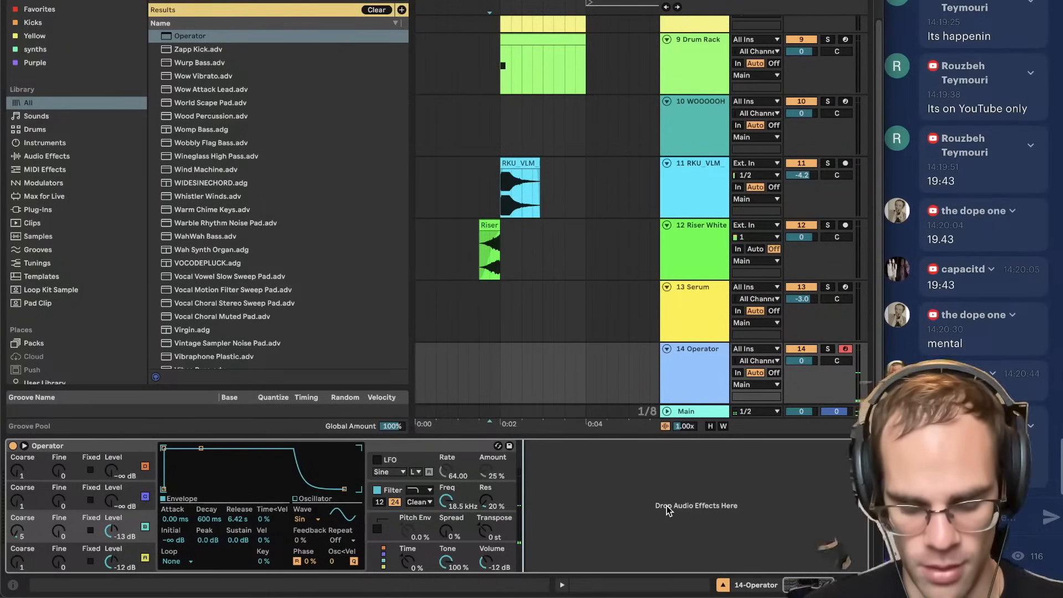
Add a Chorus-Ensemble after Operator with 59% Feedback and 48% Dry/Wet.
{"action": "key", "text": "ctrl+f"}
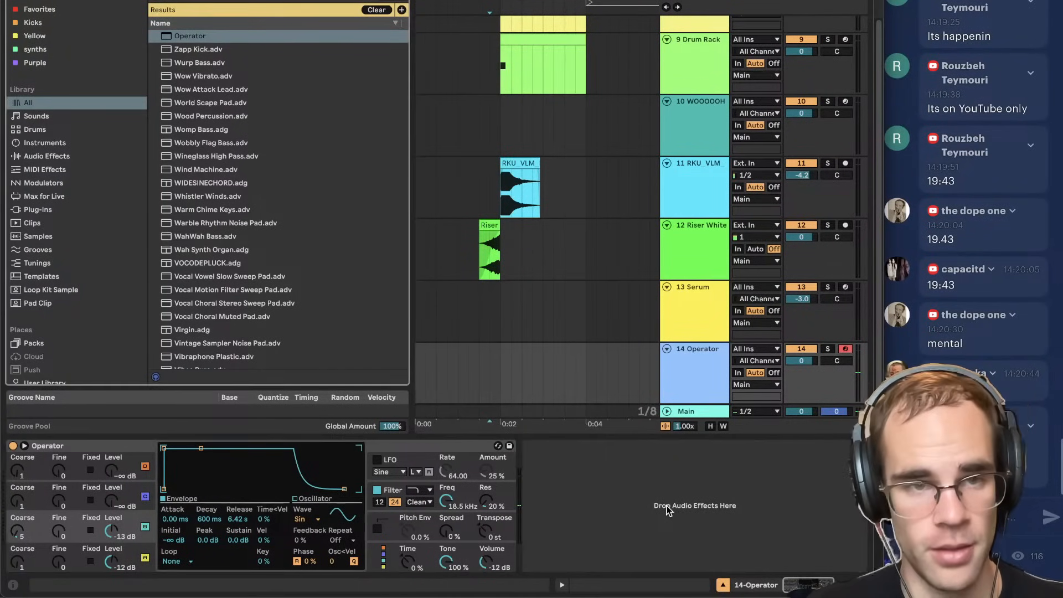
{"action": "type", "text": "chorus"}
{"action": "key", "text": "Down"}
{"action": "key", "text": "Down"}
{"action": "key", "text": "Return"}
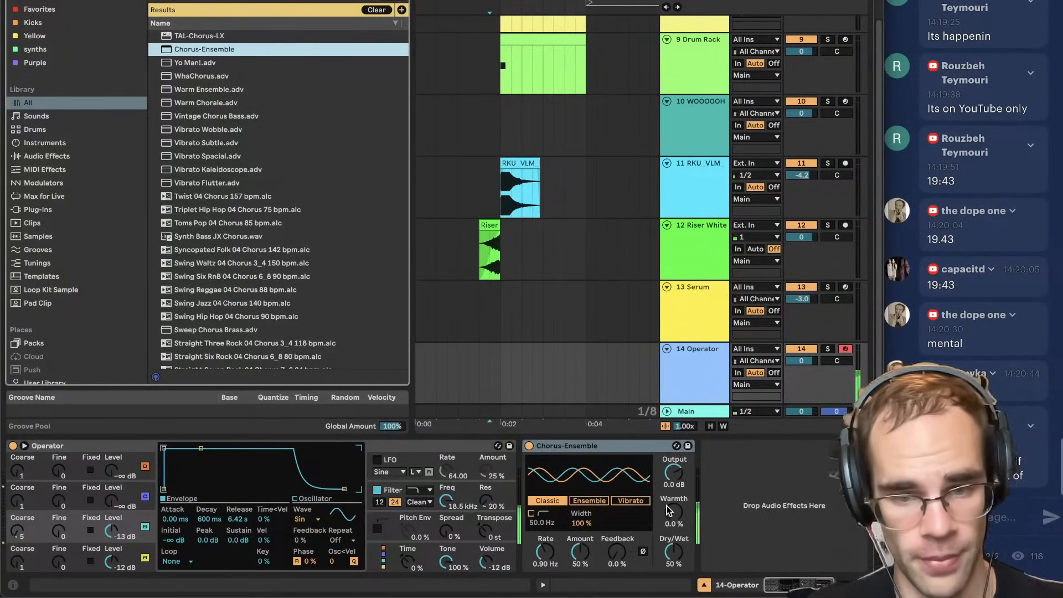
{"action": "left_click_drag", "start_coordinate": [617, 551], "coordinate": [617, 563]}
{"action": "left_click_drag", "start_coordinate": [684, 554], "coordinate": [684, 555]}
Add an Echo after the chorus with 41% Reverb, 52% Dry/Wet and 1/16 delay times on both channels.
{"action": "key", "text": "ctrl+f"}
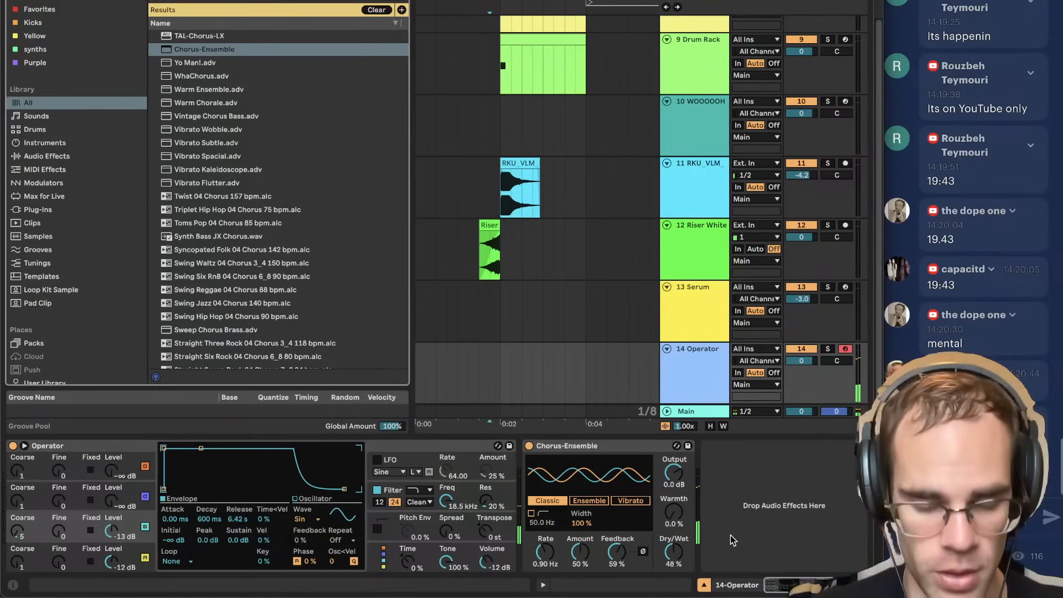
{"action": "type", "text": "echo"}
{"action": "key", "text": "Down"}
{"action": "key", "text": "Down"}
{"action": "key", "text": "Return"}
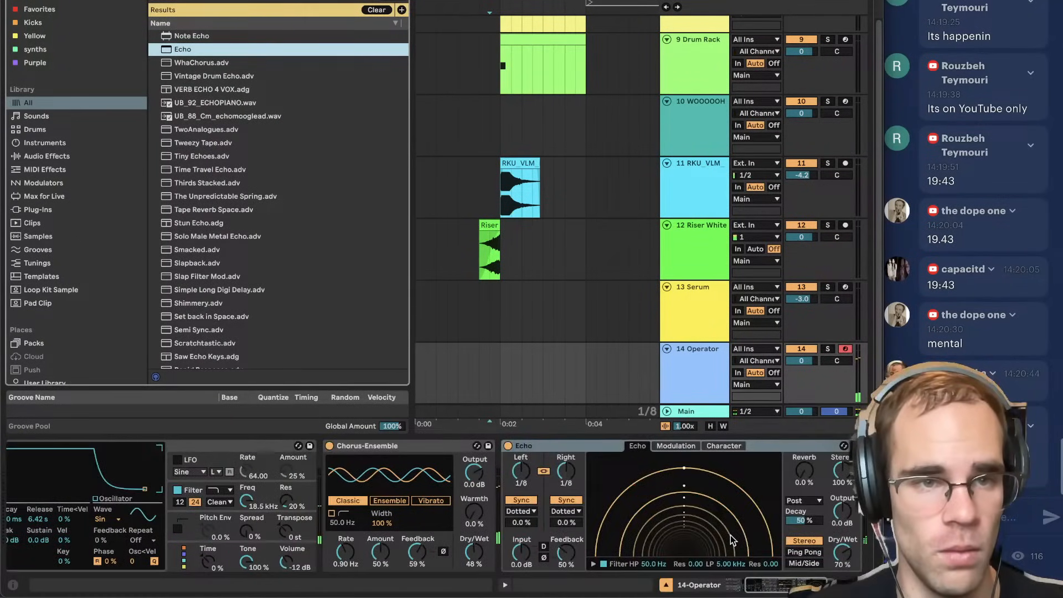
{"action": "left_click_drag", "start_coordinate": [804, 472], "coordinate": [803, 447]}
{"action": "left_click_drag", "start_coordinate": [842, 552], "coordinate": [842, 563]}
{"action": "left_click_drag", "start_coordinate": [560, 472], "coordinate": [560, 481]}
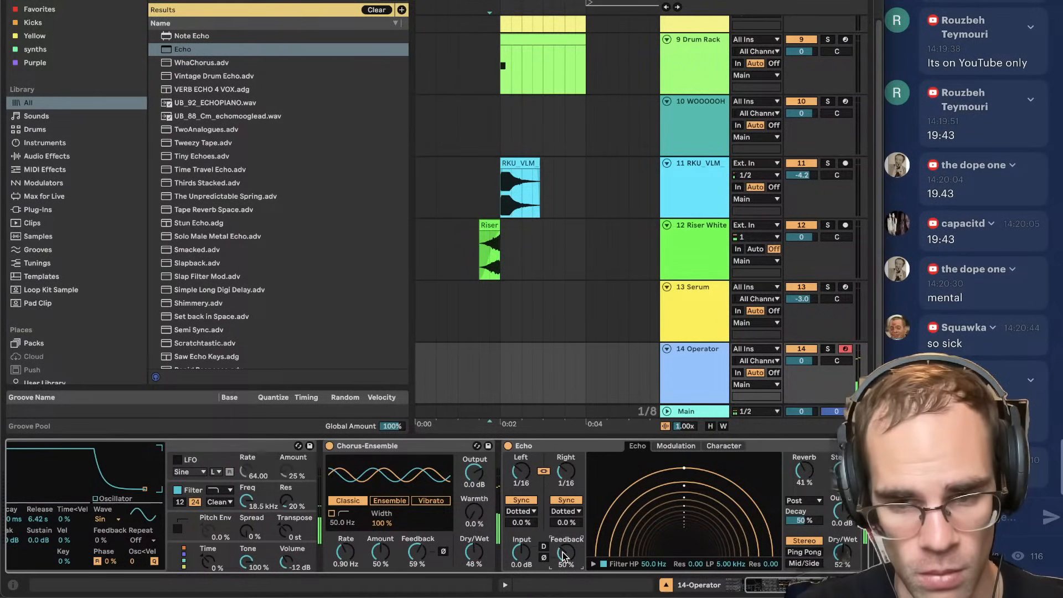
Try different Coarse values on Operator's oscillator B, ending at 10.
{"action": "scroll", "coordinate": [563, 554], "scroll_direction": "left", "scroll_amount": 5}
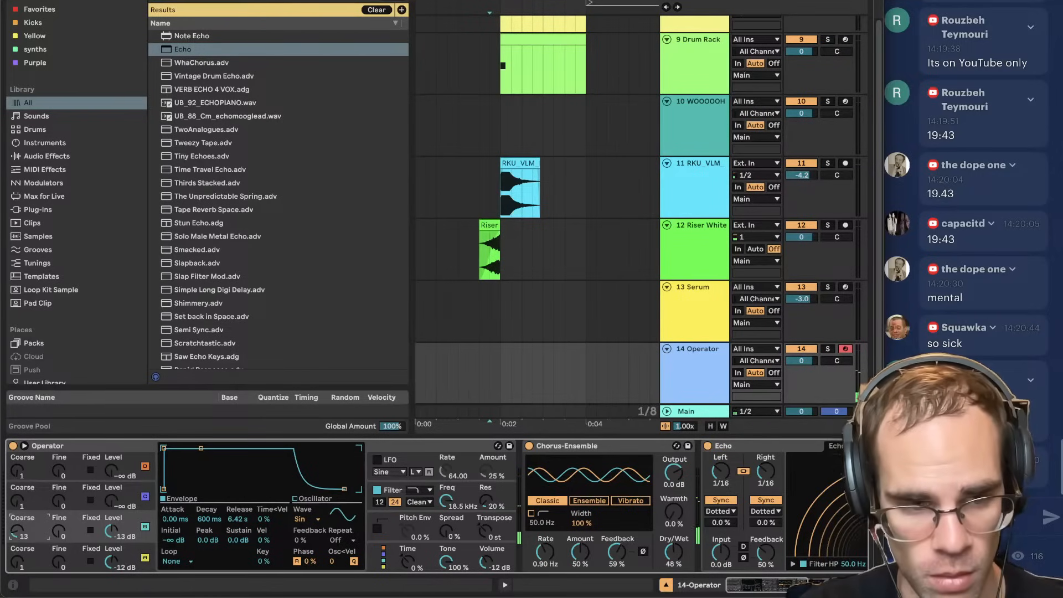
{"action": "left_click_drag", "start_coordinate": [17, 530], "coordinate": [17, 546]}
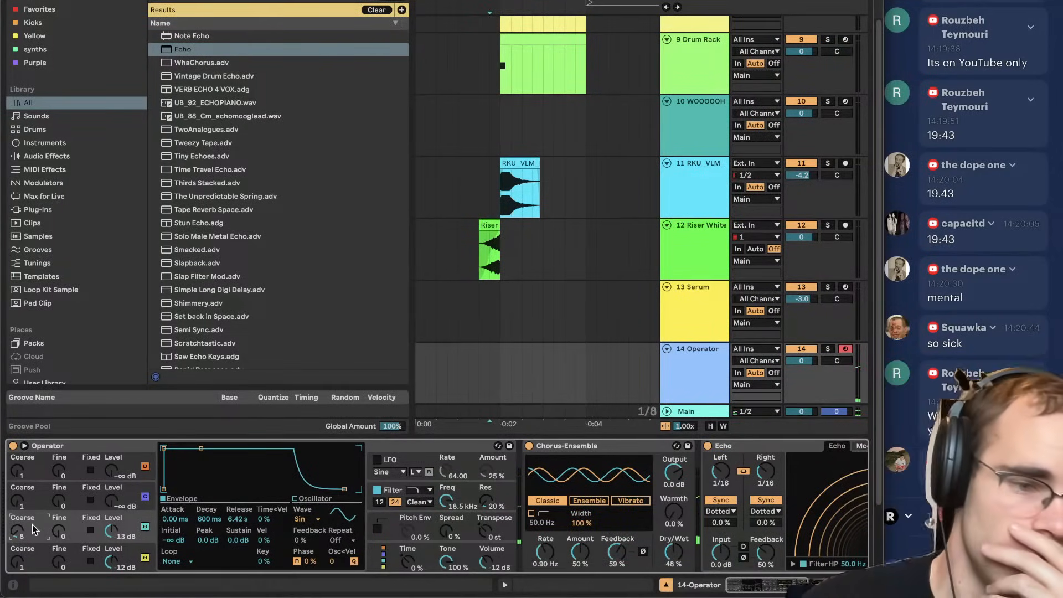
{"action": "left_click_drag", "start_coordinate": [19, 535], "coordinate": [19, 531]}
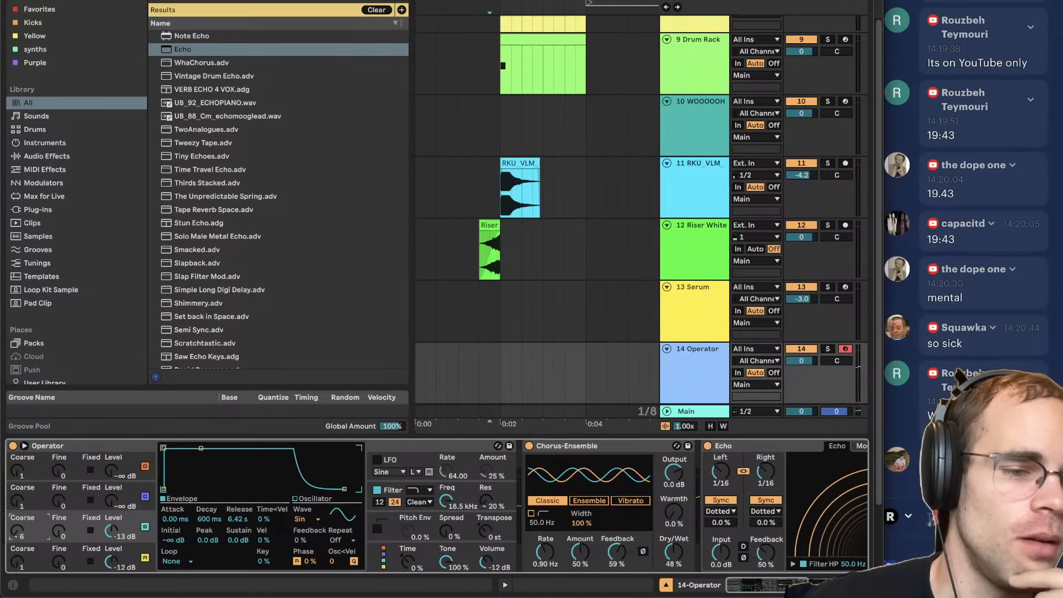
{"action": "left_click_drag", "start_coordinate": [17, 532], "coordinate": [17, 518]}
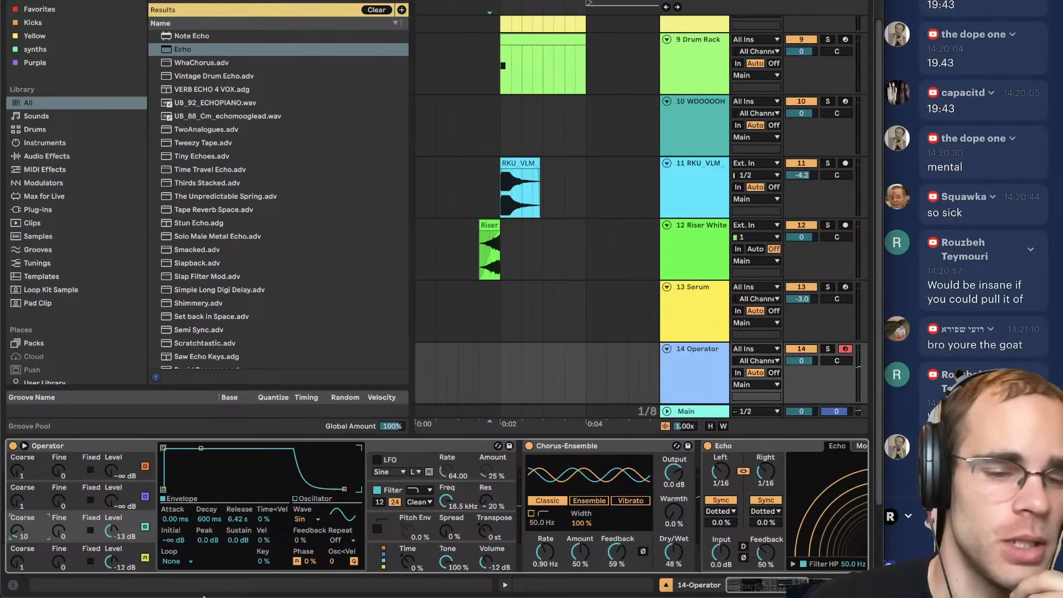
Switch back to the browser and listen to the Aphex Twin set again from 19:52 to 19:57.
{"action": "left_click", "coordinate": [310, 577]}
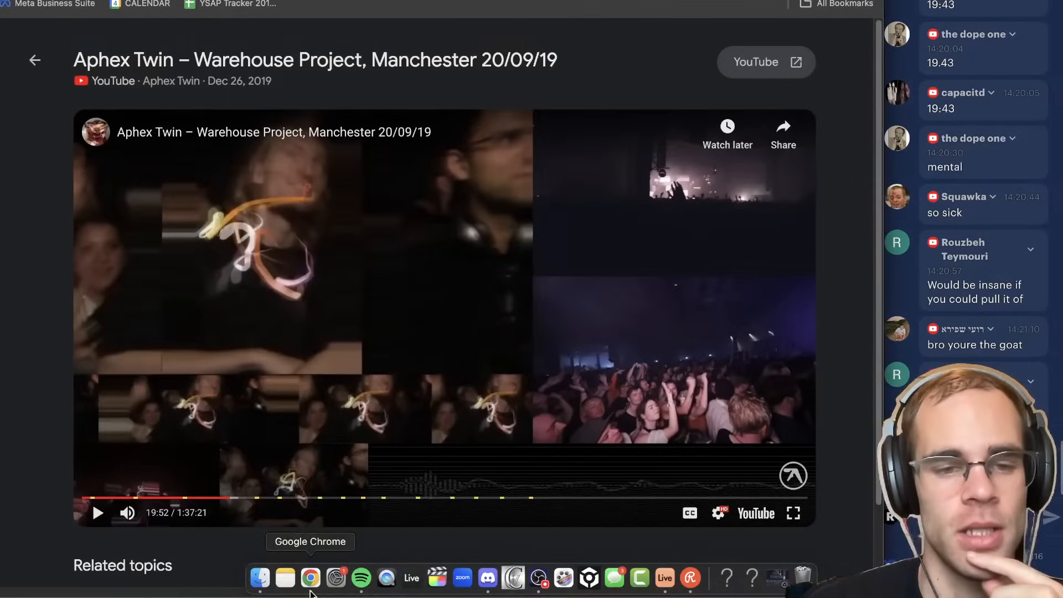
{"action": "left_click", "coordinate": [105, 516]}
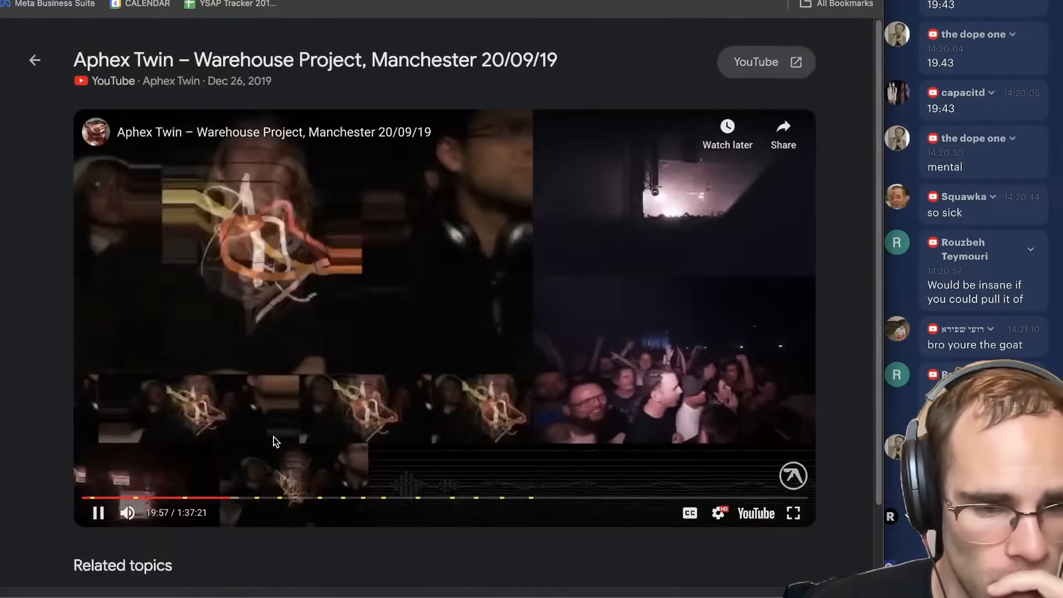
{"action": "left_click", "coordinate": [274, 436]}
{"action": "mouse_move", "coordinate": [494, 595]}
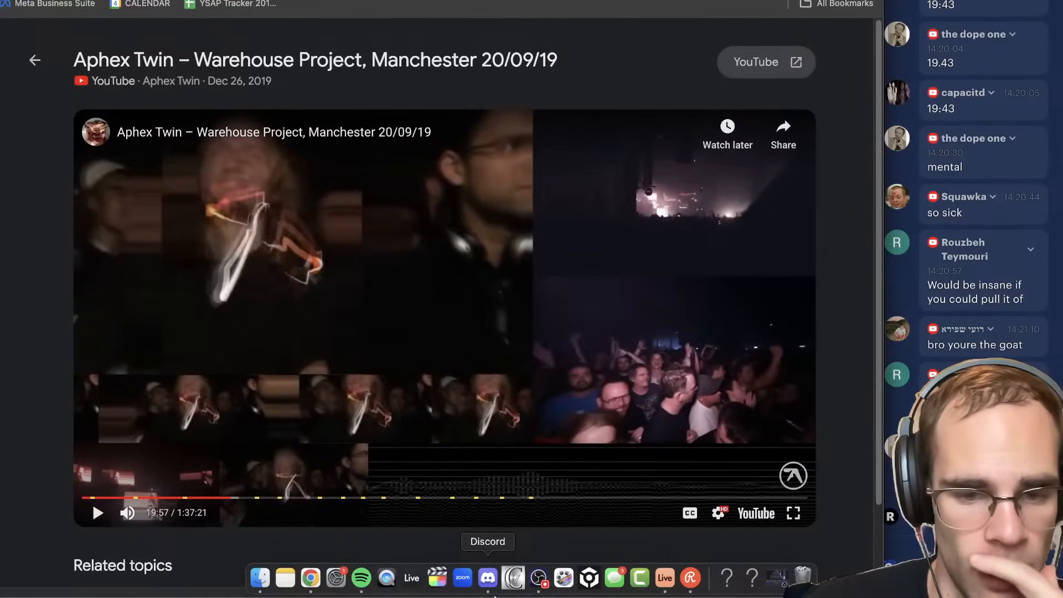
Switch to Ableton Live and add Corpus after Echo on the Operator track with Gain 11 dB and Dry/Wet 100%.
{"action": "left_click", "coordinate": [660, 583]}
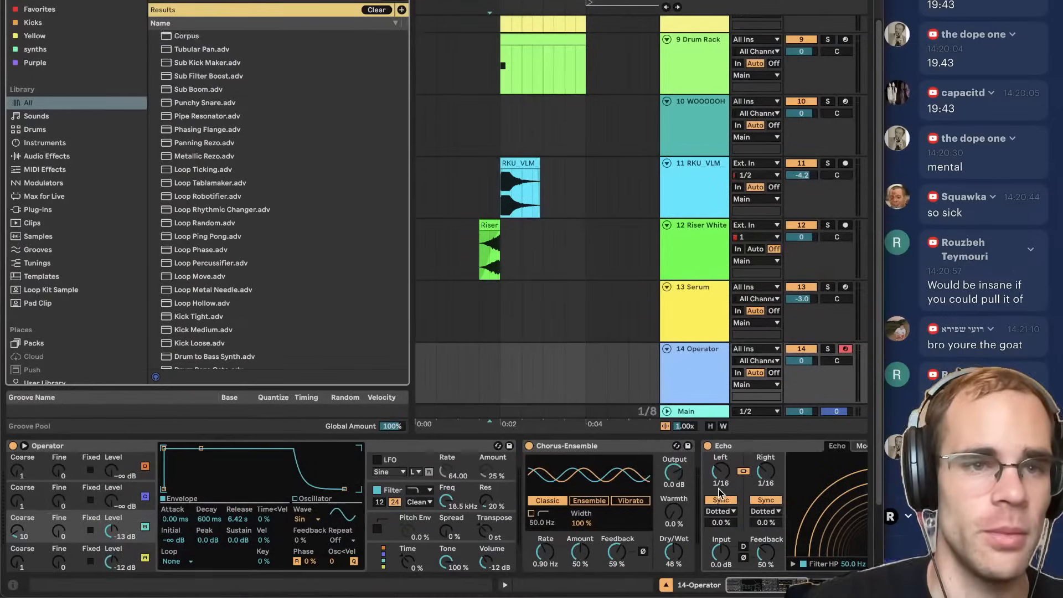
{"action": "key", "text": "Down"}
{"action": "key", "text": "Return"}
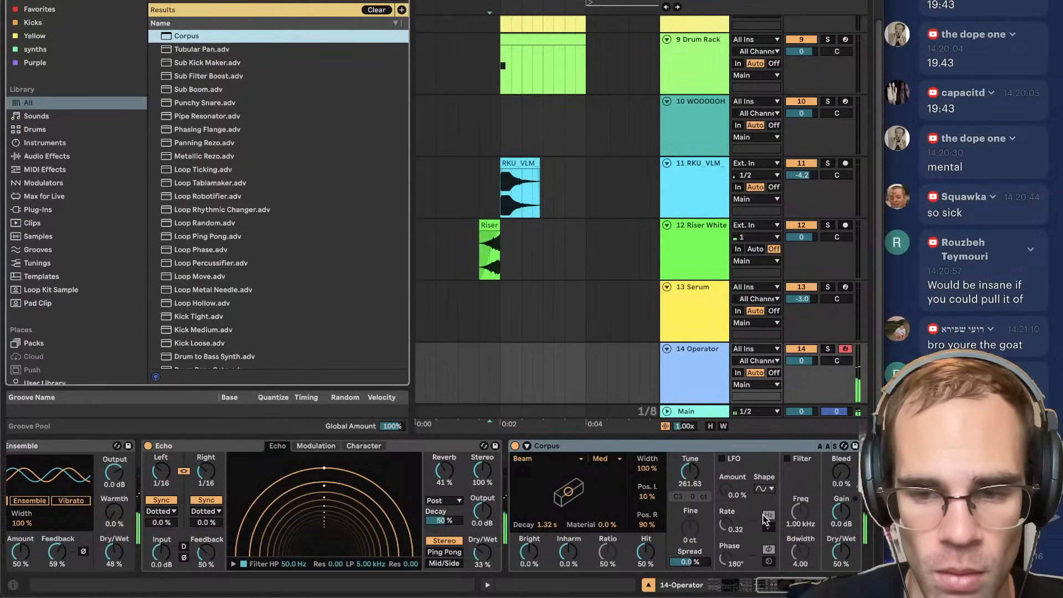
{"action": "left_click_drag", "start_coordinate": [841, 552], "coordinate": [840, 487]}
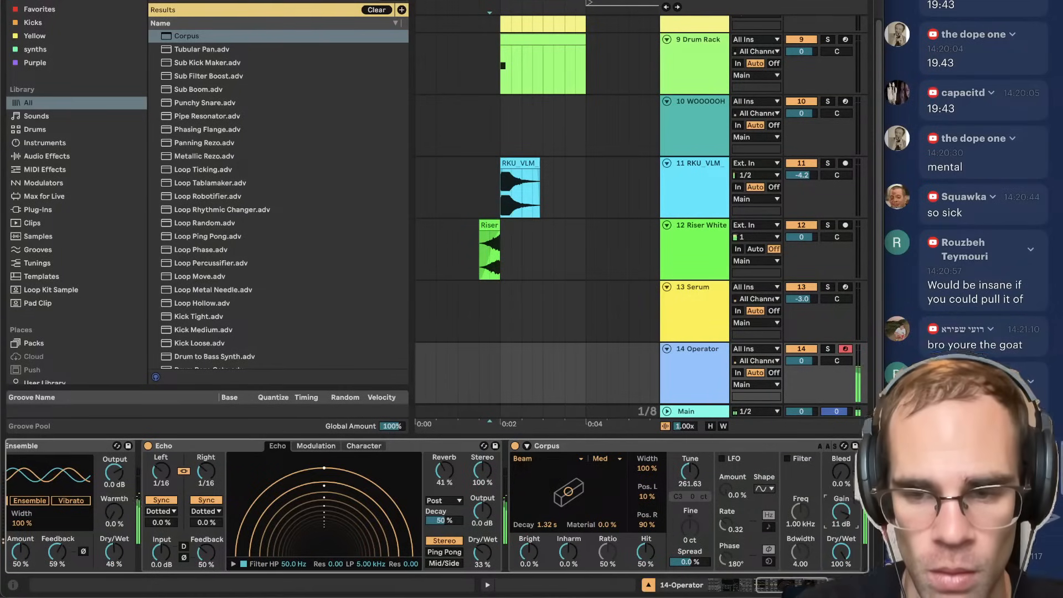
Lower Corpus's Tune to 90.99 and set the Operator track's volume to -1.7 dB.
{"action": "left_click_drag", "start_coordinate": [689, 472], "coordinate": [689, 526]}
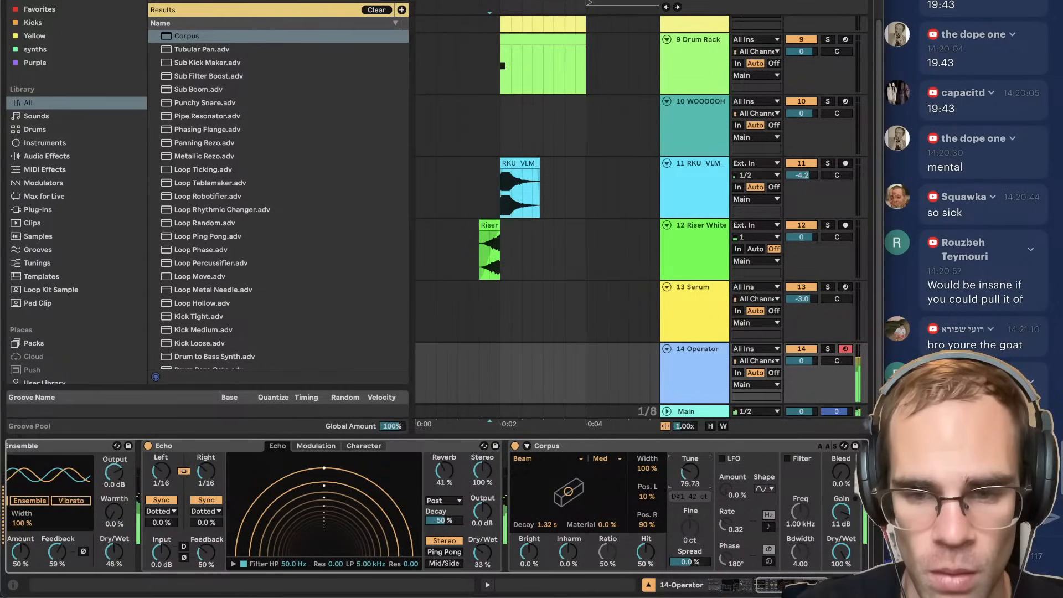
{"action": "left_click_drag", "start_coordinate": [689, 471], "coordinate": [689, 466]}
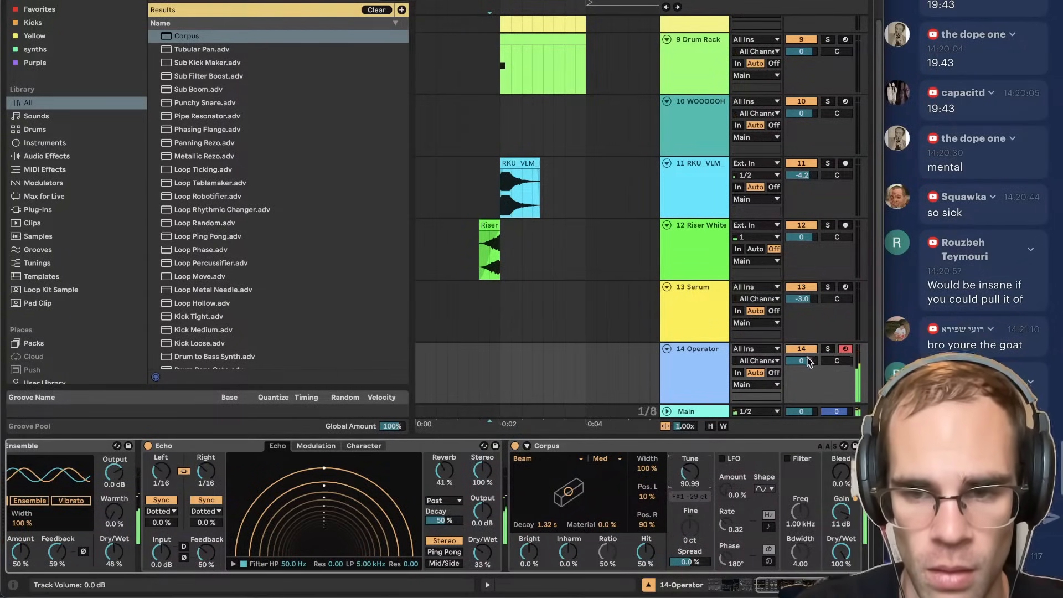
{"action": "left_click_drag", "start_coordinate": [805, 358], "coordinate": [806, 365]}
Add Redux after Corpus with its Rate lowered to 9.19 kHz, and readjust Corpus's Tune.
{"action": "key", "text": "super+f"}
{"action": "type", "text": "re"}
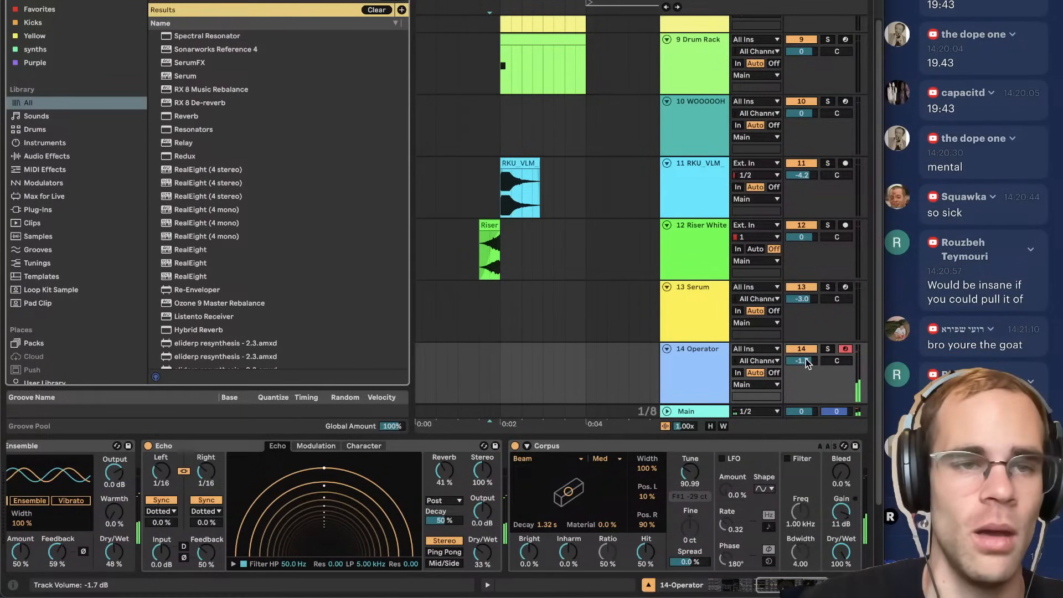
{"action": "type", "text": "dux"}
{"action": "key", "text": "Down"}
{"action": "key", "text": "Return"}
{"action": "left_click_drag", "start_coordinate": [779, 481], "coordinate": [779, 503]}
{"action": "left_click_drag", "start_coordinate": [579, 472], "coordinate": [580, 488]}
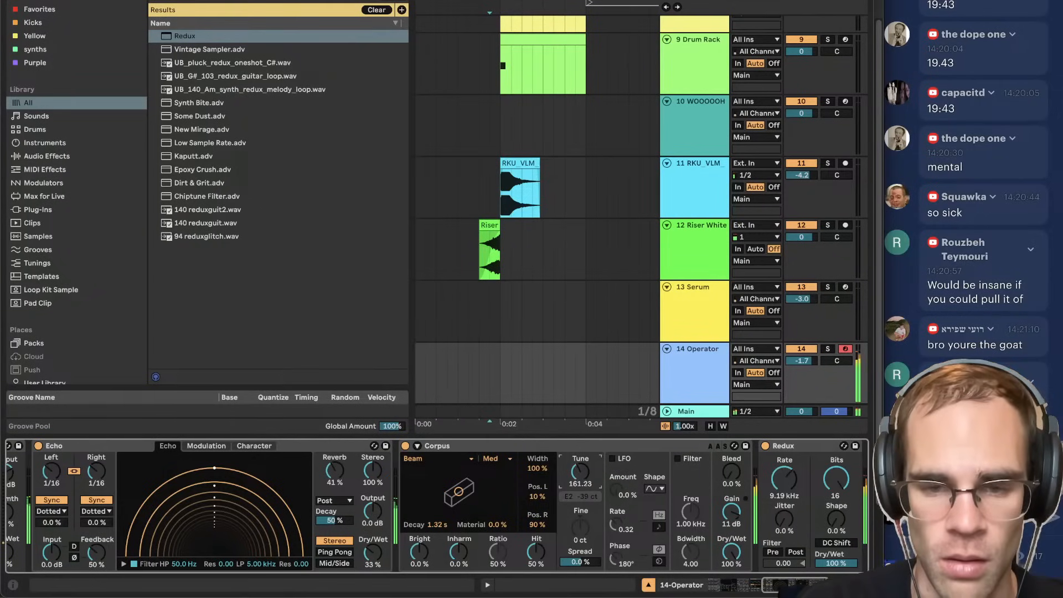
Shorten the envelope release of Operator's oscillators to 1.37 s and lower Corpus's Tune to 58.59.
{"action": "scroll", "coordinate": [375, 530], "scroll_direction": "left", "scroll_amount": 10}
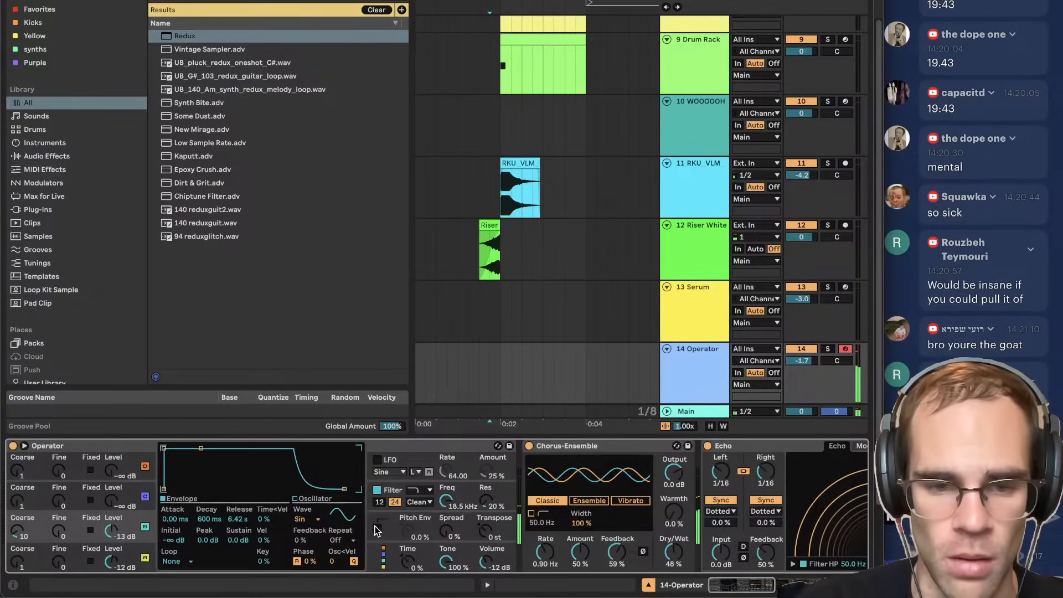
{"action": "left_click", "coordinate": [133, 558]}
{"action": "left_click_drag", "start_coordinate": [236, 519], "coordinate": [237, 536]}
{"action": "left_click", "coordinate": [133, 528]}
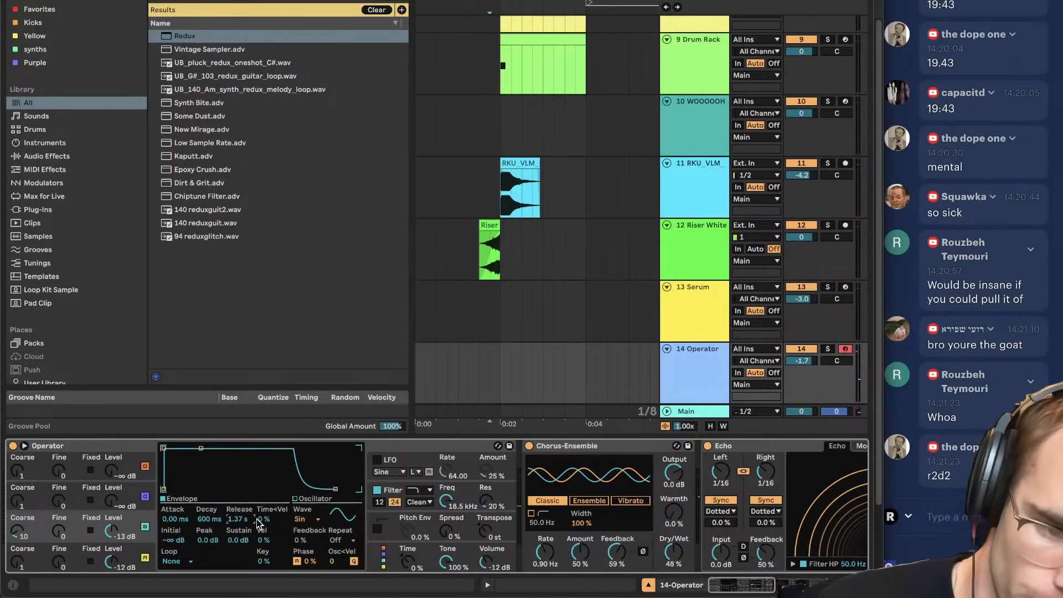
{"action": "scroll", "coordinate": [612, 518], "scroll_direction": "right", "scroll_amount": 15}
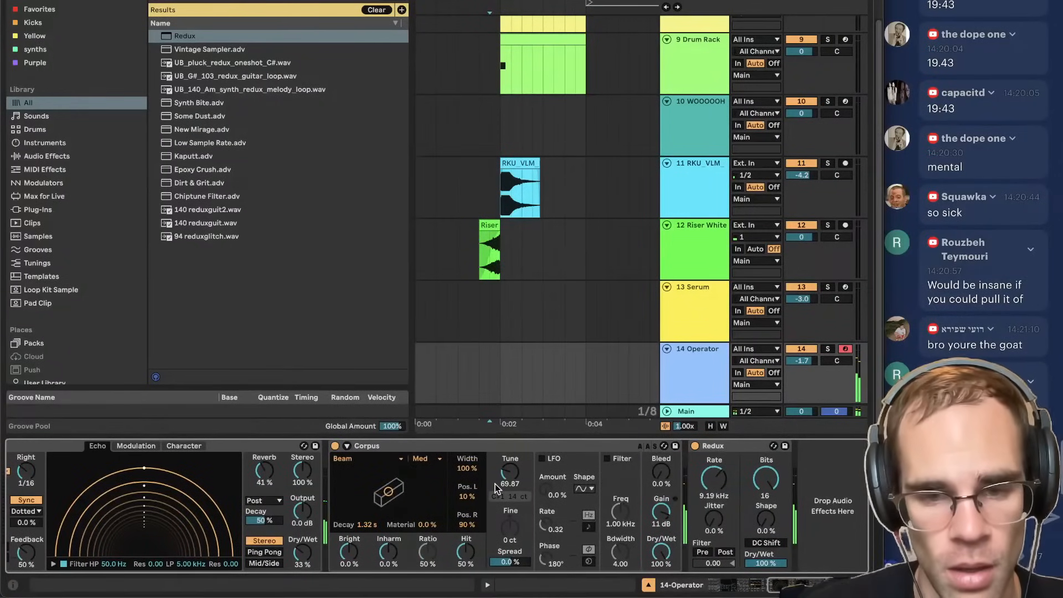
{"action": "mouse_move", "coordinate": [515, 476]}
{"action": "left_mouse_down"}
{"action": "mouse_move", "coordinate": [514, 450]}
{"action": "mouse_move", "coordinate": [515, 477]}
{"action": "left_mouse_up"}
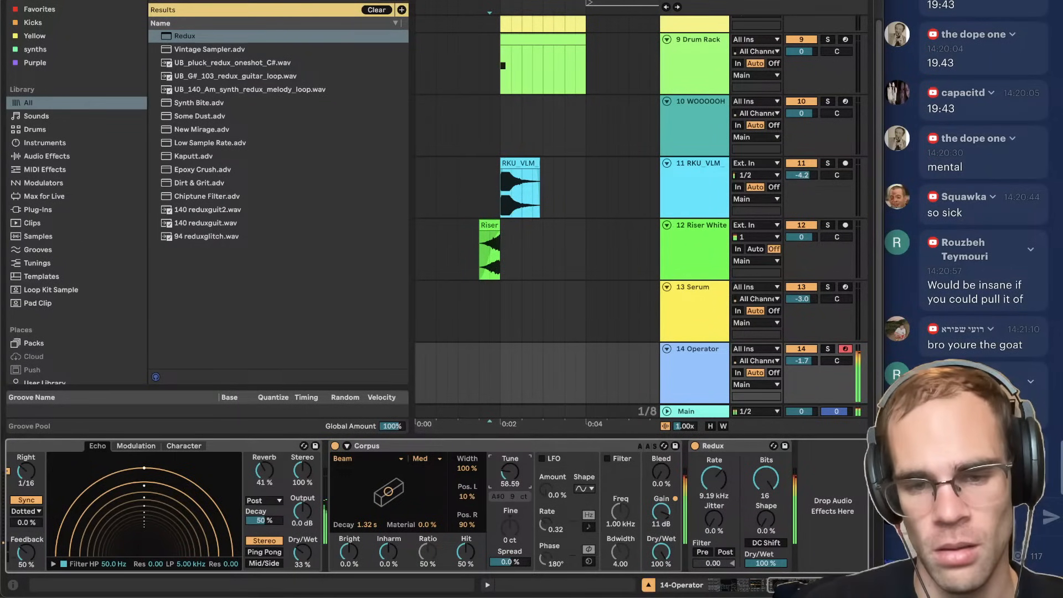
Find the Expression Control device in the browser and add it before Operator.
{"action": "scroll", "coordinate": [514, 477], "scroll_direction": "left", "scroll_amount": 10}
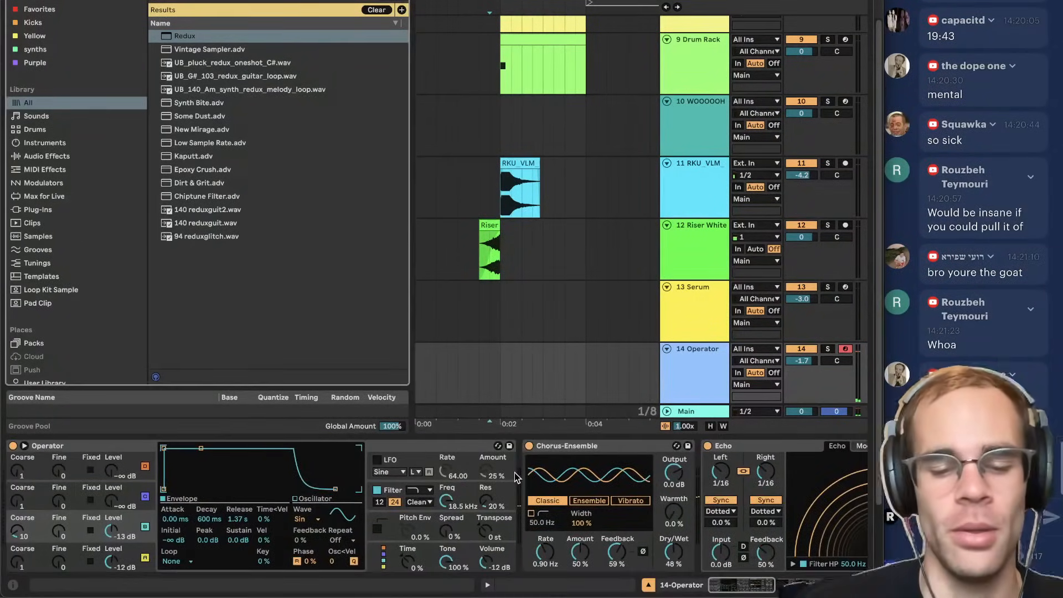
{"action": "type", "text": "expre"}
{"action": "key", "text": "Down"}
{"action": "key", "text": "Return"}
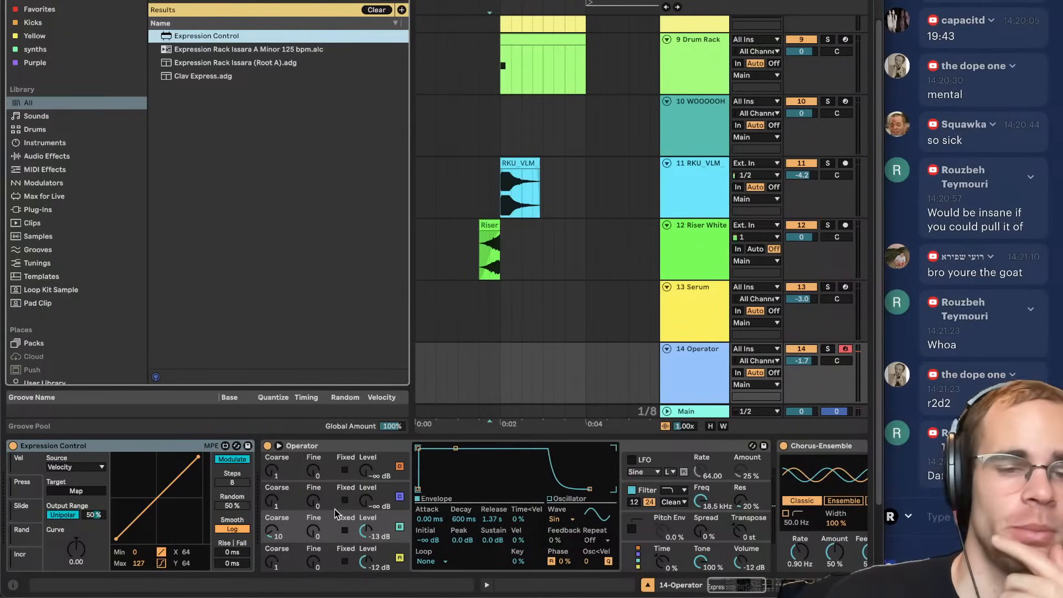
Collapse the Operator, Chorus-Ensemble and Echo devices in the chain.
{"action": "left_click", "coordinate": [308, 446]}
{"action": "double_click", "coordinate": [309, 446]}
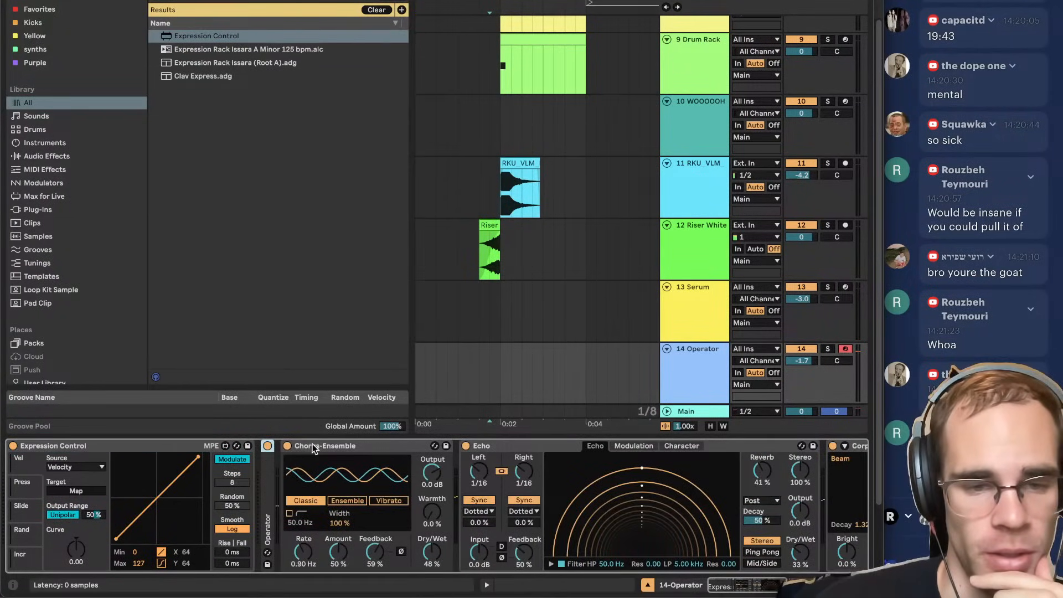
{"action": "double_click", "coordinate": [313, 446]}
{"action": "double_click", "coordinate": [313, 446]}
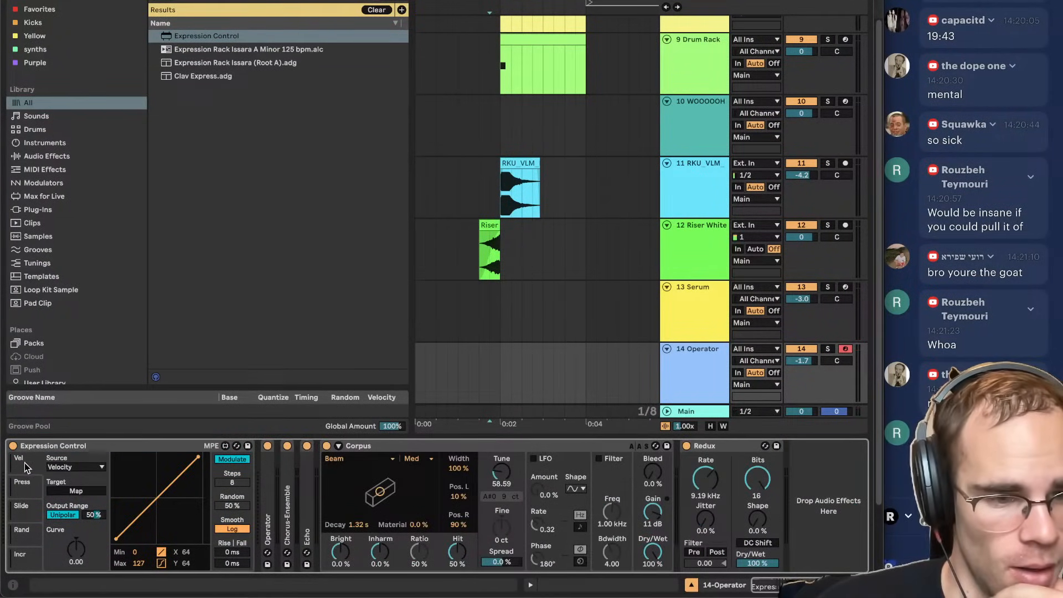
Map Expression Control's Random source to Corpus's Tune parameter.
{"action": "left_click", "coordinate": [22, 529]}
{"action": "left_click", "coordinate": [76, 490]}
{"action": "left_click", "coordinate": [501, 473]}
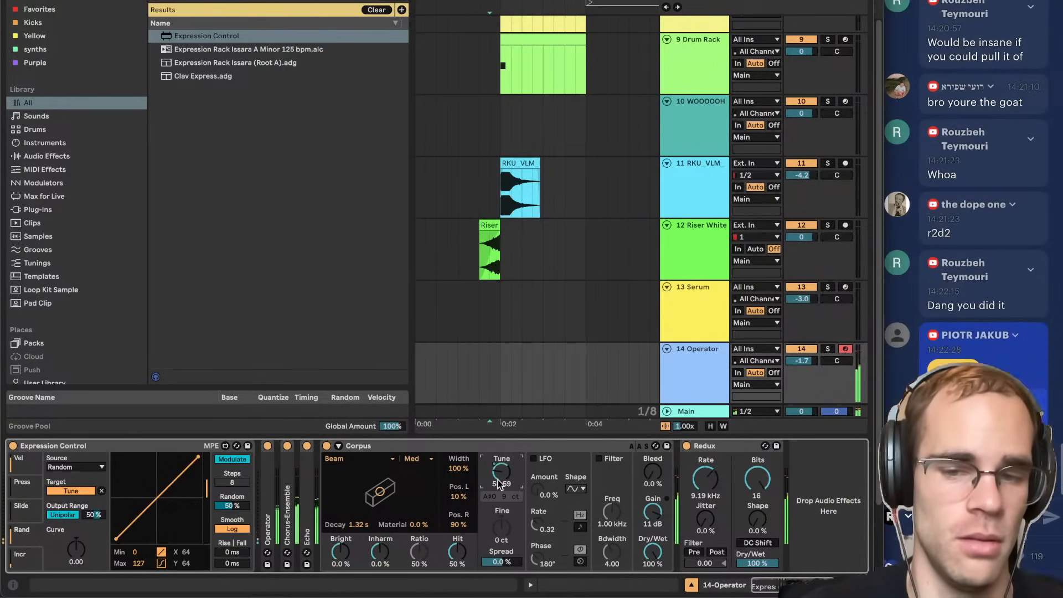
Move Redux ahead of Corpus and add the OTT preset at the chain's end with Output 5.71 dB and Amount 69%.
{"action": "left_click_drag", "start_coordinate": [720, 446], "coordinate": [432, 481]}
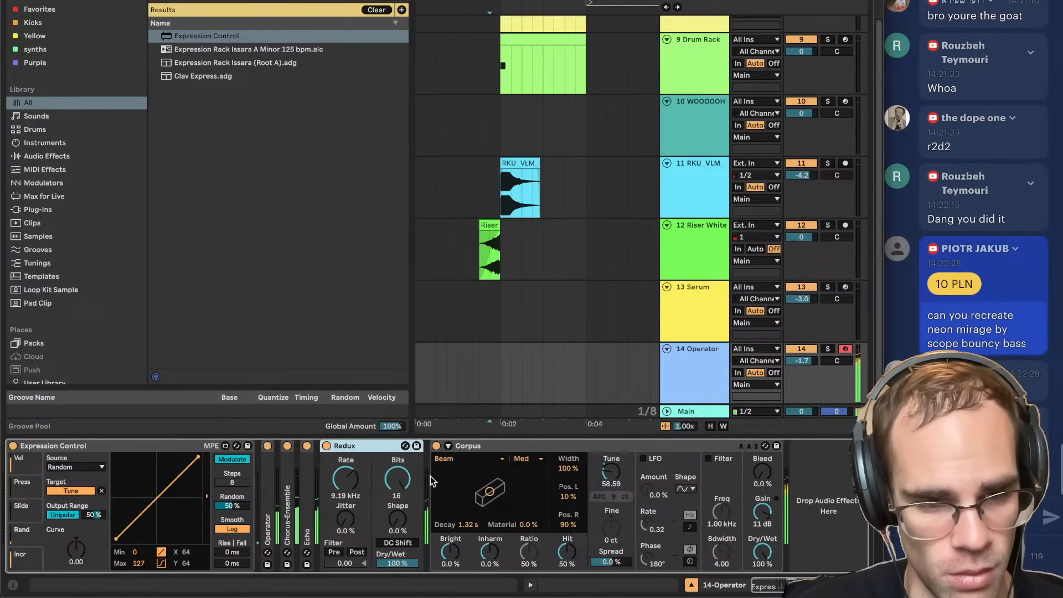
{"action": "key", "text": "super+f"}
{"action": "type", "text": "ott"}
{"action": "key", "text": "Down"}
{"action": "key", "text": "Return"}
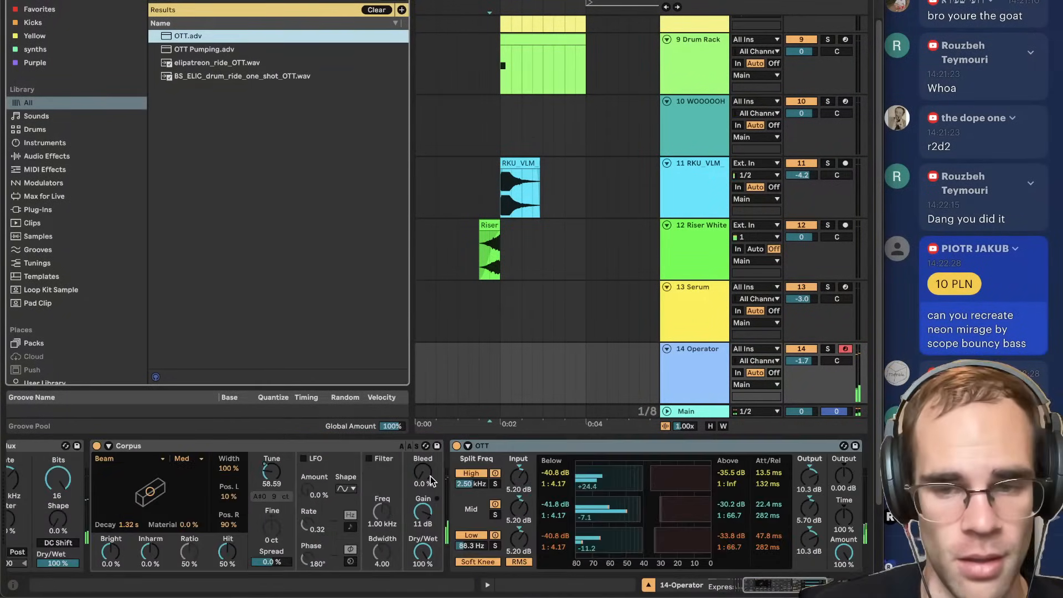
{"action": "left_click_drag", "start_coordinate": [845, 482], "coordinate": [845, 466]}
{"action": "left_click_drag", "start_coordinate": [841, 554], "coordinate": [841, 578]}
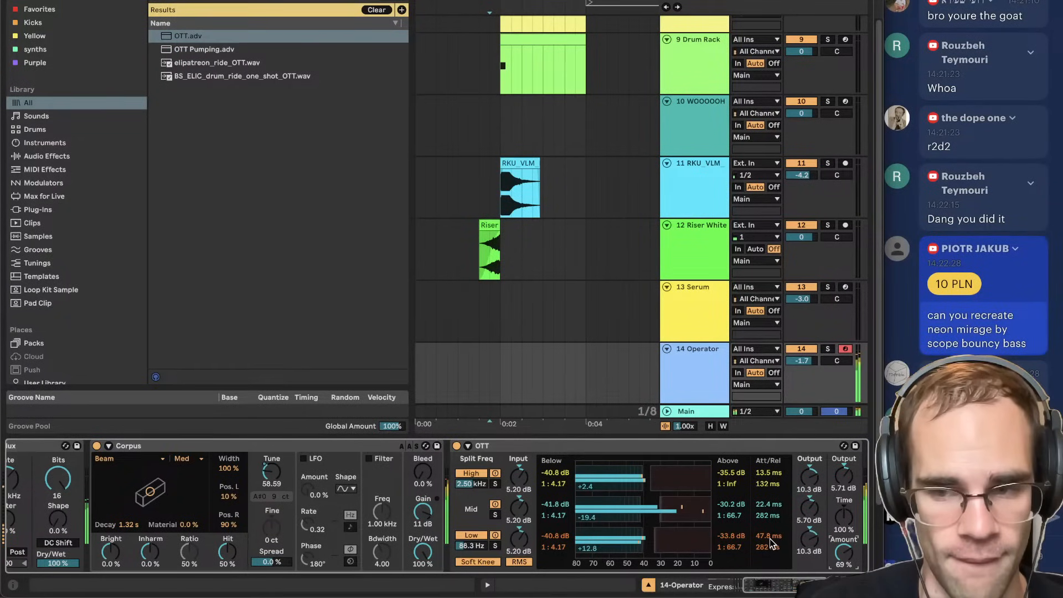
Audition the patch an octave lower and return the computer keyboard to the C0 to D1 range.
{"action": "scroll", "coordinate": [769, 539], "scroll_direction": "left", "scroll_amount": 8}
{"action": "key", "text": "z"}
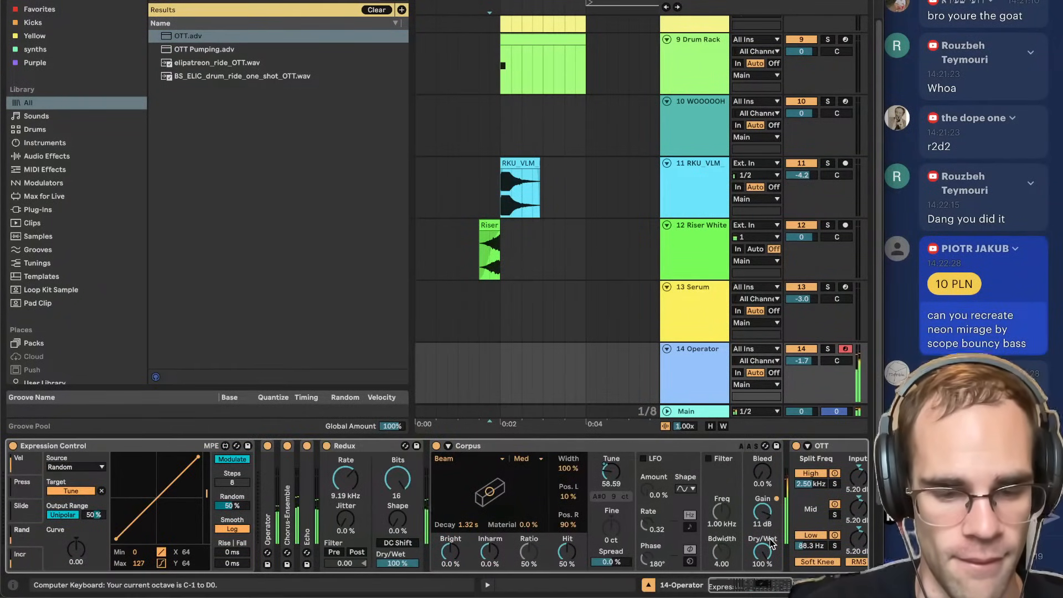
{"action": "key", "text": "x"}
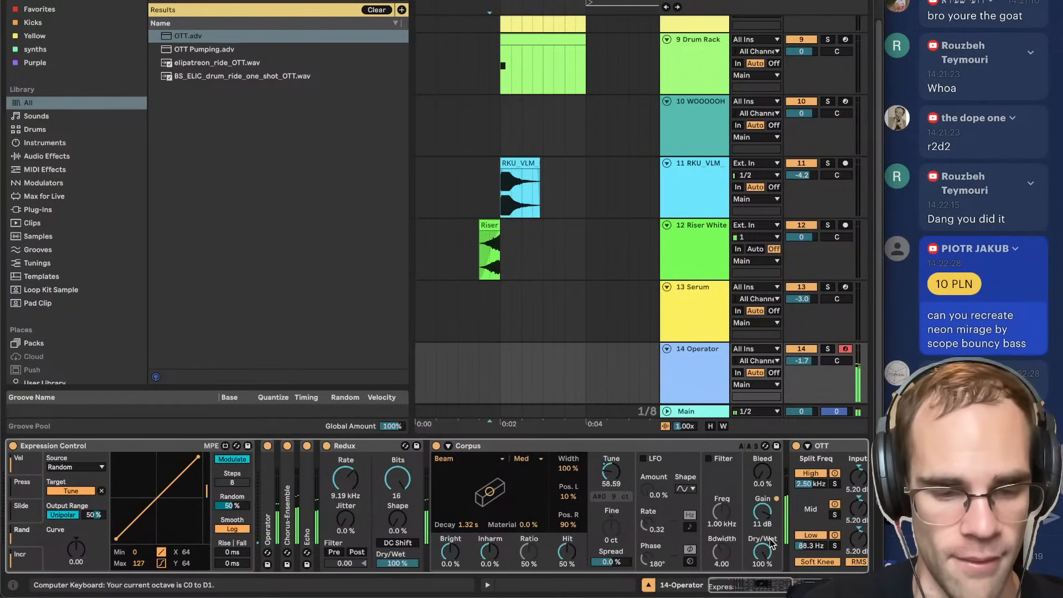
Set Corpus's resonator type to Membrane and its quality to High.
{"action": "left_click", "coordinate": [460, 458]}
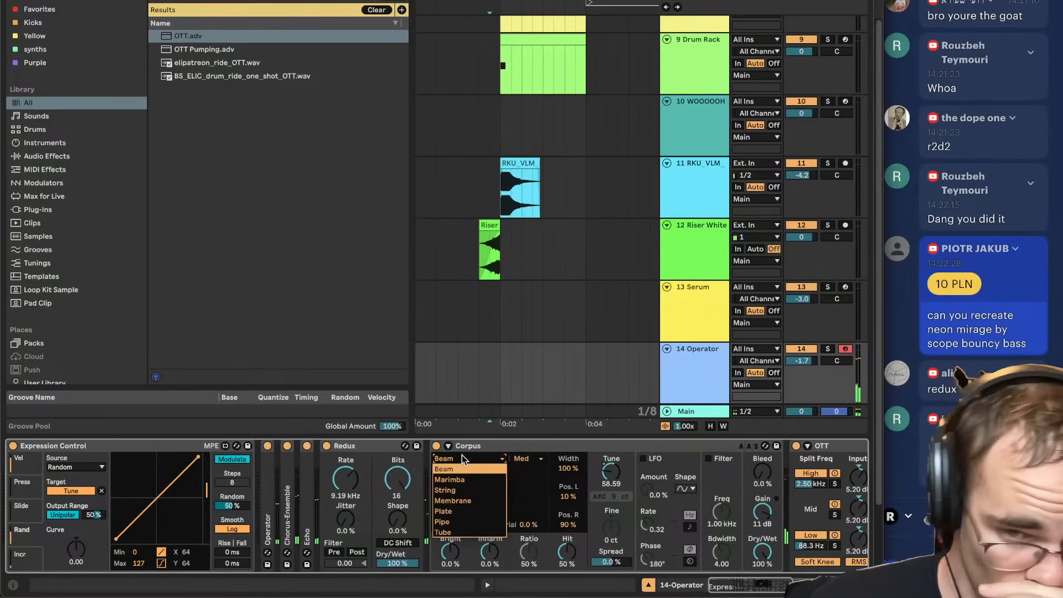
{"action": "left_click", "coordinate": [466, 502]}
{"action": "left_click", "coordinate": [527, 458]}
{"action": "left_click", "coordinate": [526, 501]}
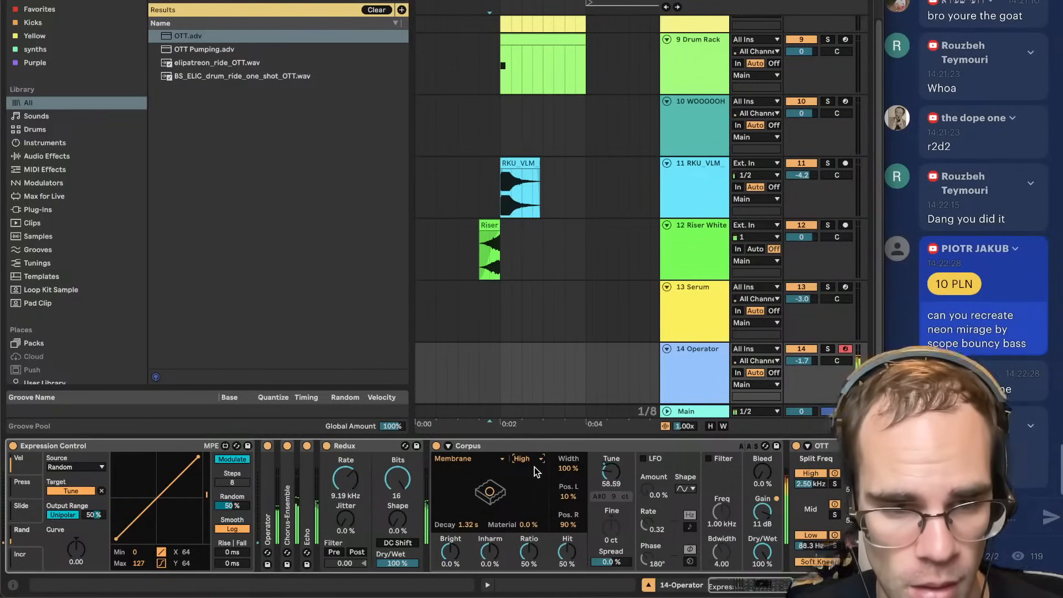
Shorten Corpus's Decay to 680 ms and raise its Tune to 250.36, with Expression Control's output range set to Bipolar.
{"action": "scroll", "coordinate": [535, 487], "scroll_direction": "right", "scroll_amount": 5}
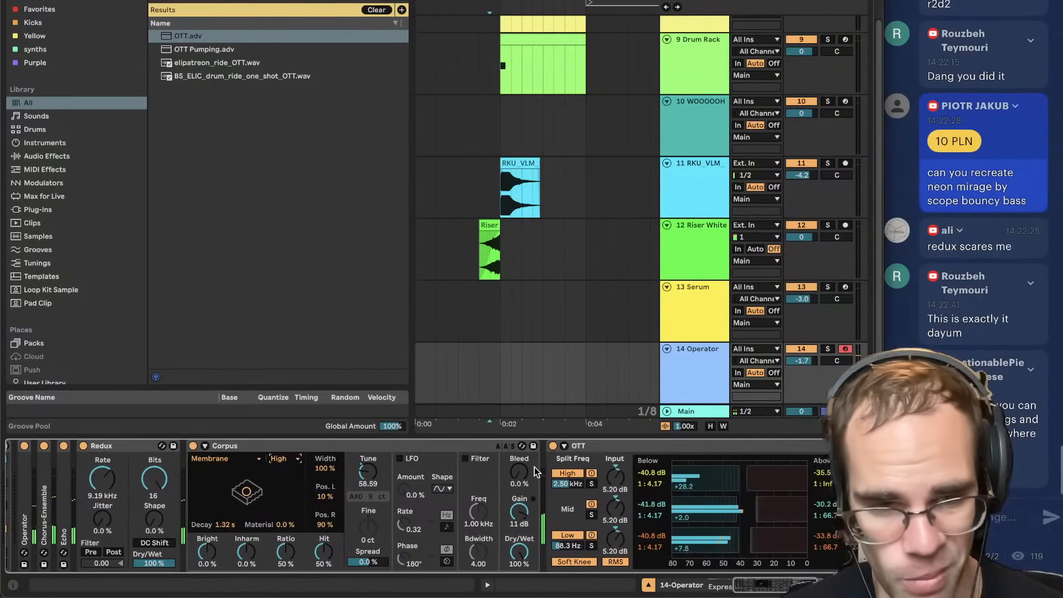
{"action": "left_click_drag", "start_coordinate": [224, 524], "coordinate": [225, 539]}
{"action": "scroll", "coordinate": [232, 525], "scroll_direction": "left", "scroll_amount": 5}
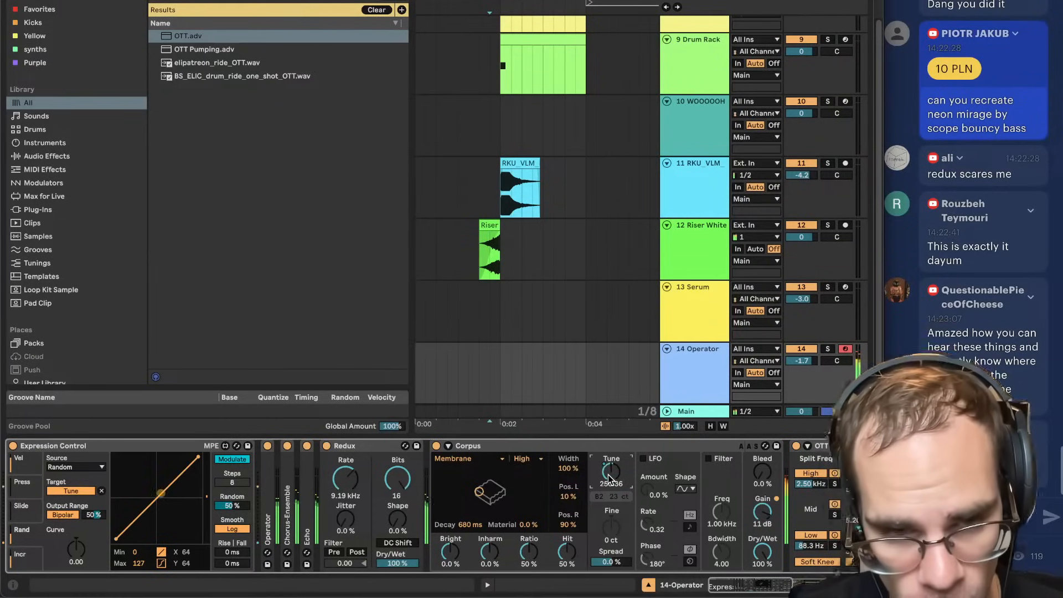
Audition the modulated Corpus sound in progressively lower octaves and check the OTT settings.
{"action": "key", "text": "z"}
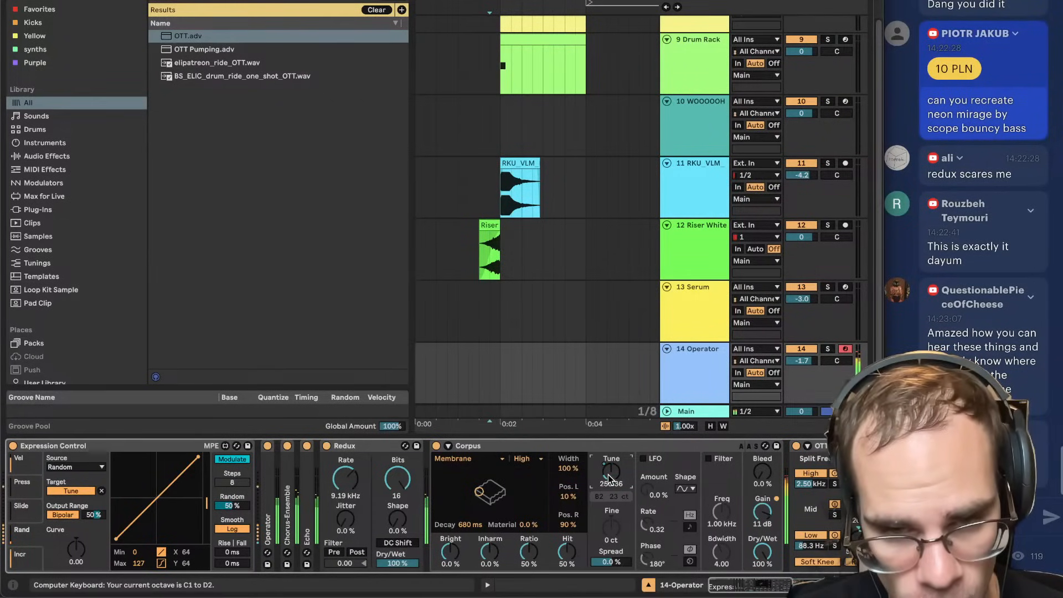
{"action": "key", "text": "z"}
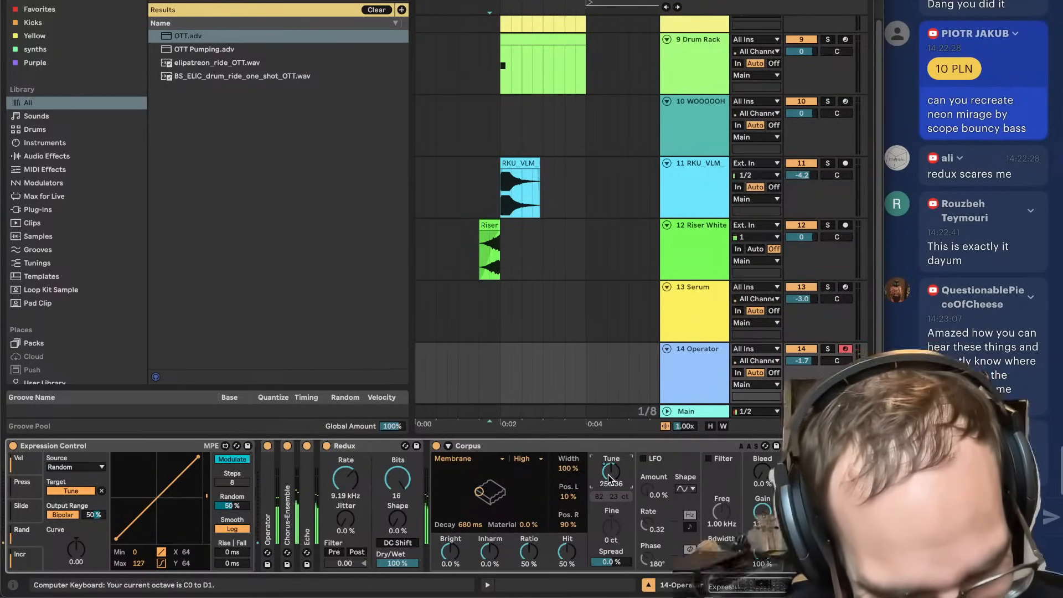
{"action": "key", "text": "z"}
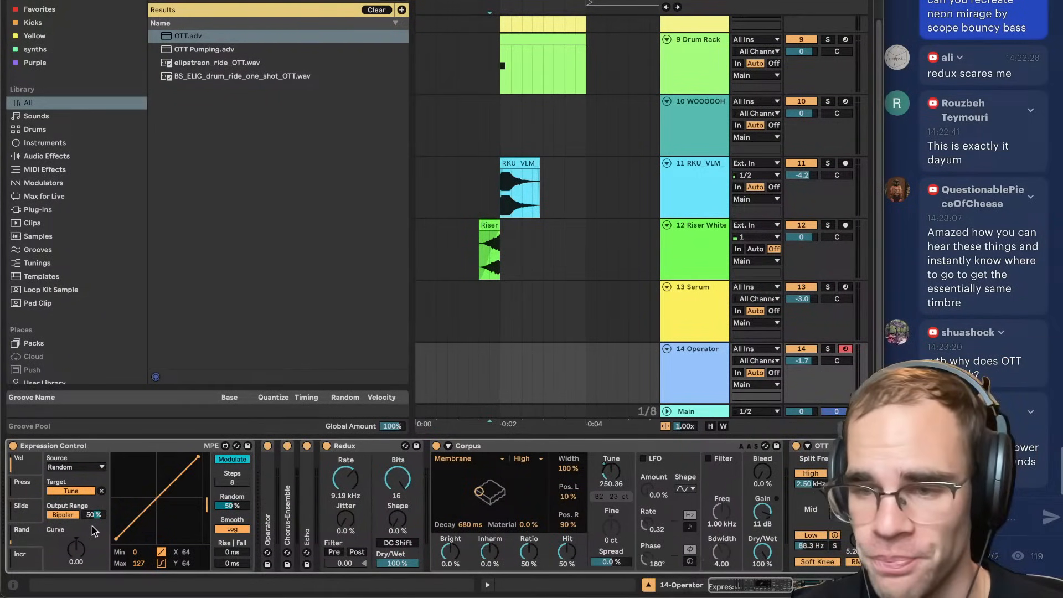
{"action": "scroll", "coordinate": [92, 525], "scroll_direction": "right", "scroll_amount": 5}
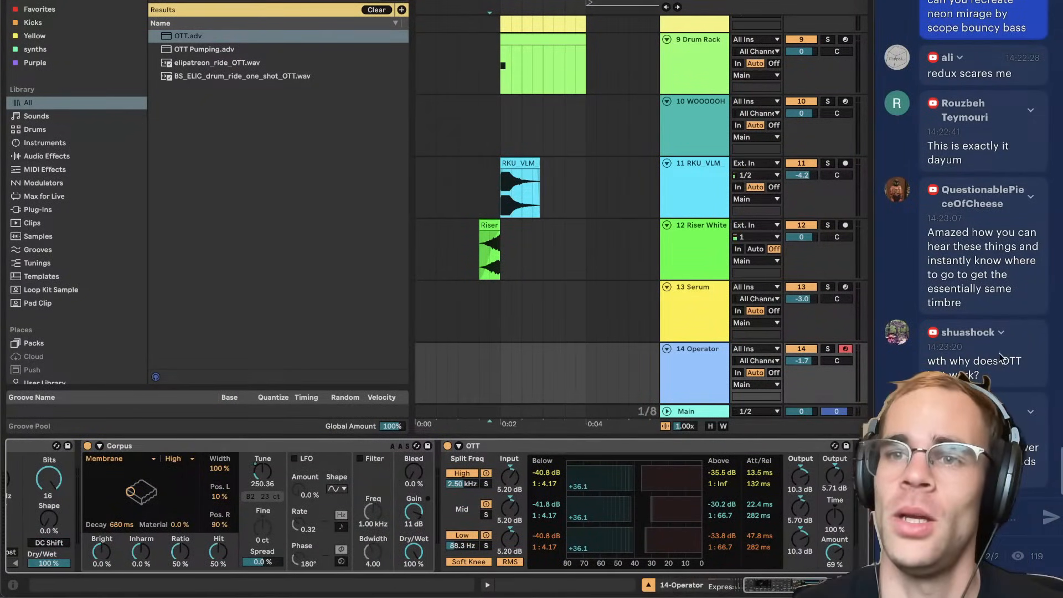
Switch to the browser and review the most recent requests in YouTube Studio's Super Chat and Stickers activity.
{"action": "left_click", "coordinate": [310, 592]}
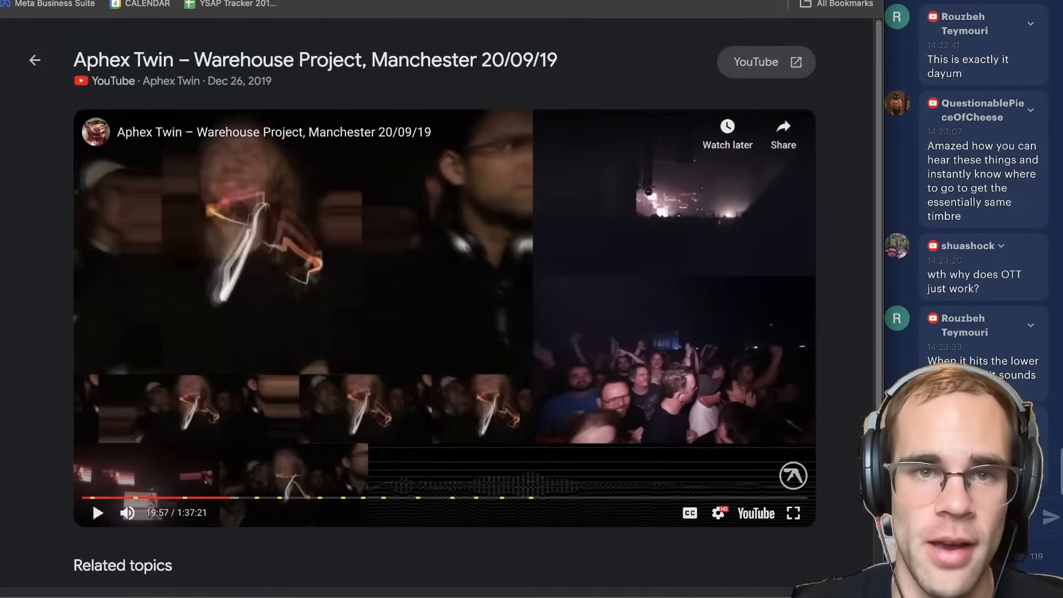
{"action": "key", "text": "ctrl+Tab"}
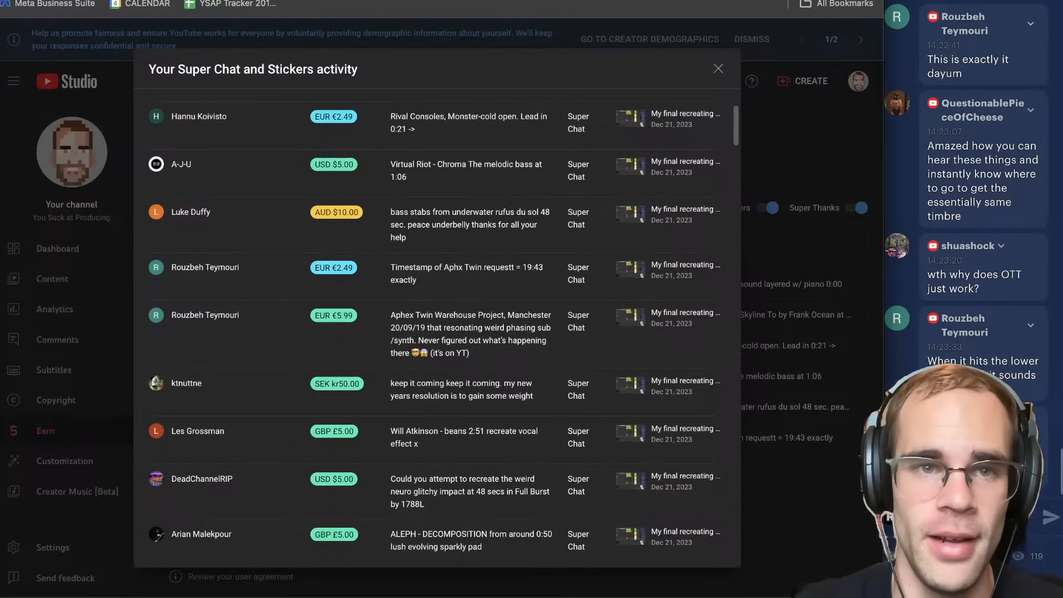
{"action": "scroll", "coordinate": [454, 215], "scroll_direction": "up", "scroll_amount": 3}
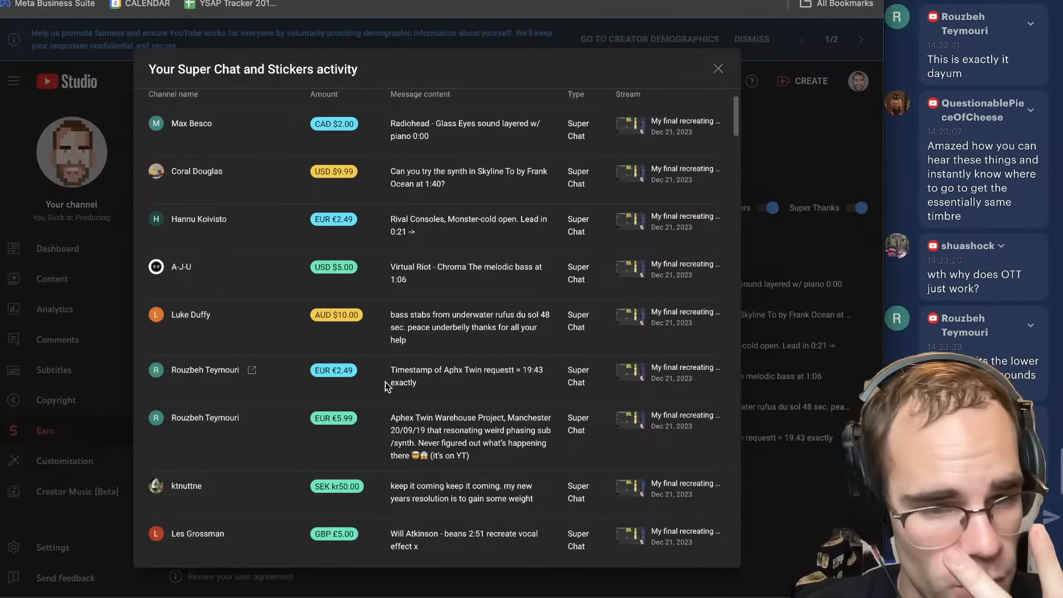
{"action": "scroll", "coordinate": [385, 382], "scroll_direction": "up", "scroll_amount": 1}
{"action": "scroll", "coordinate": [385, 382], "scroll_direction": "up", "scroll_amount": 1}
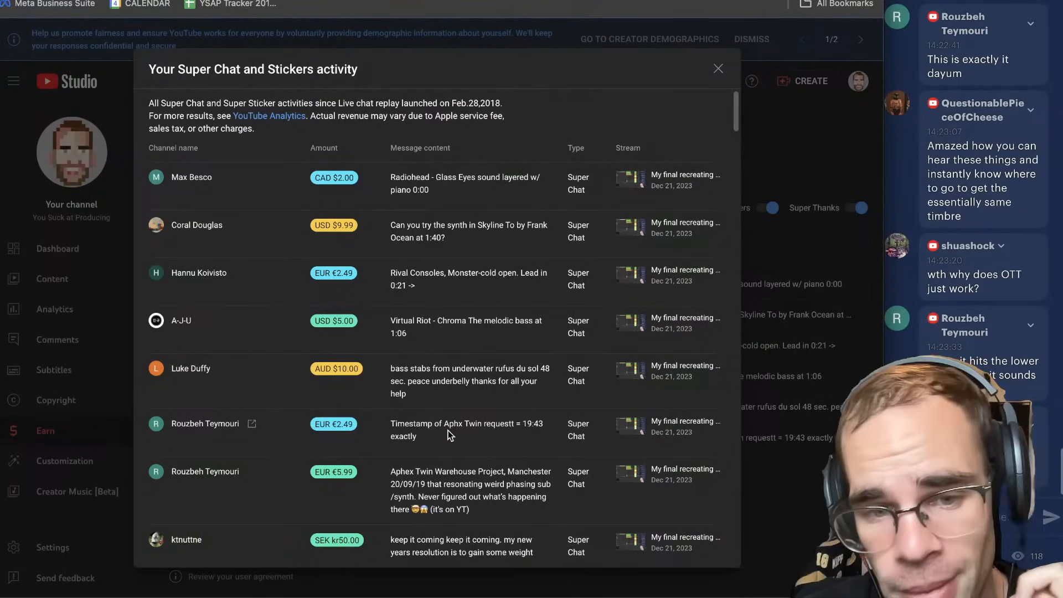
Switch to Spotify, search for Underwater by RÜFÜS DU SOL and play the song.
{"action": "mouse_move", "coordinate": [441, 596]}
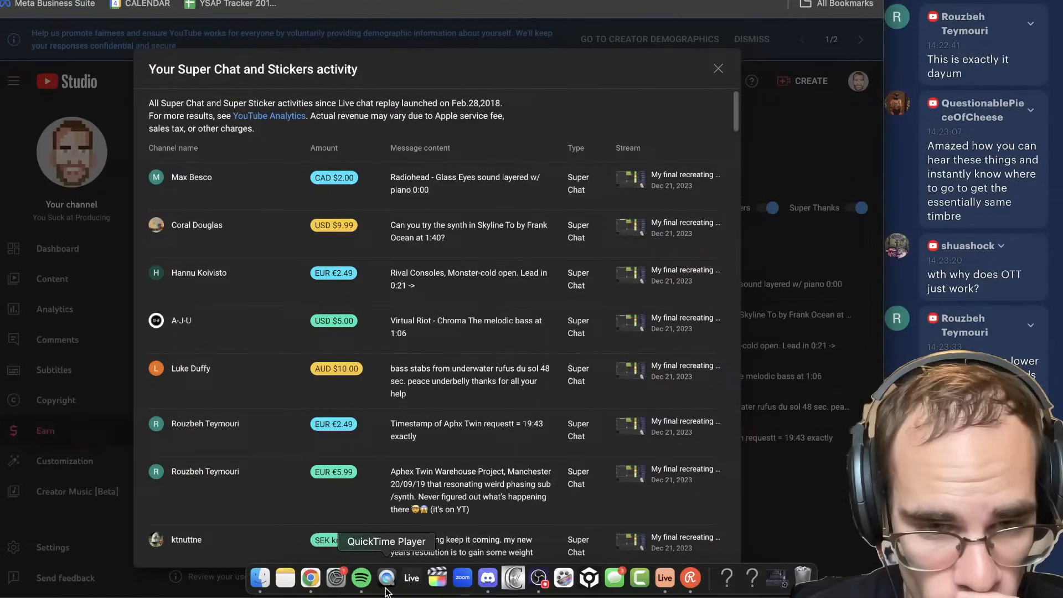
{"action": "left_click", "coordinate": [361, 577]}
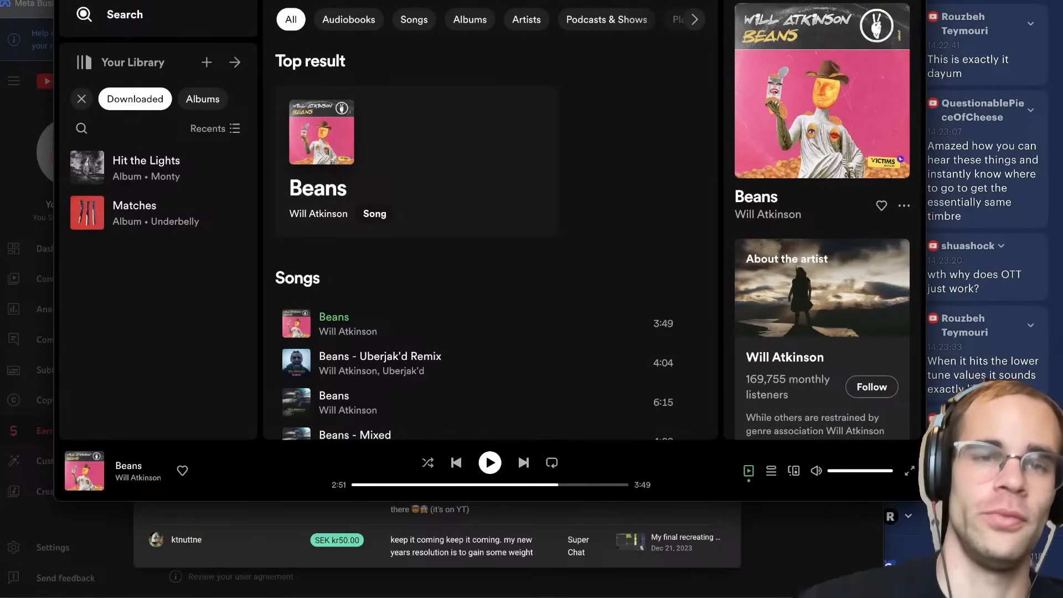
{"action": "type", "text": "rufus"}
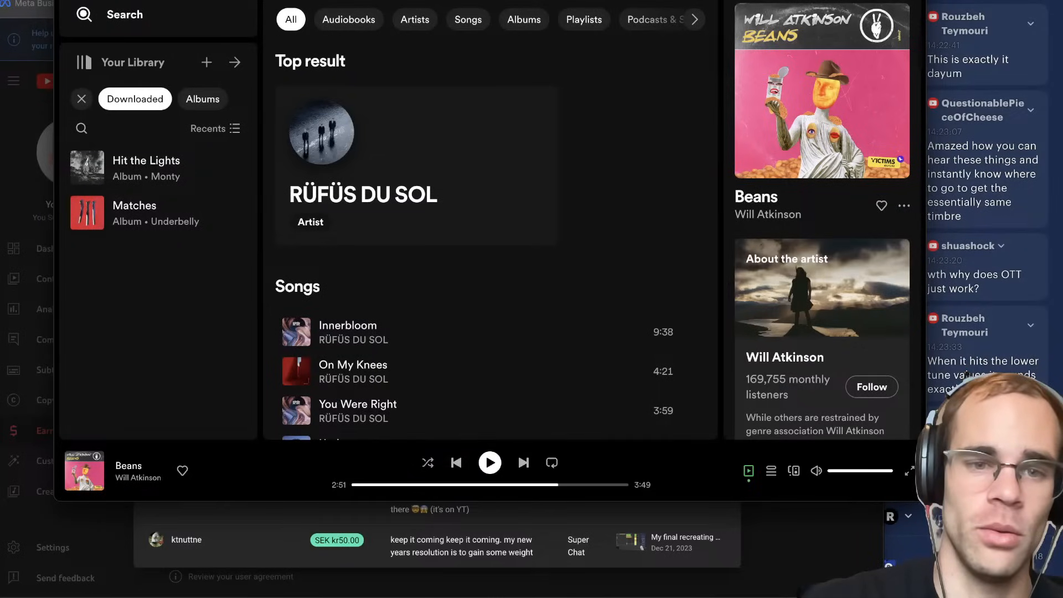
{"action": "left_click", "coordinate": [520, 215]}
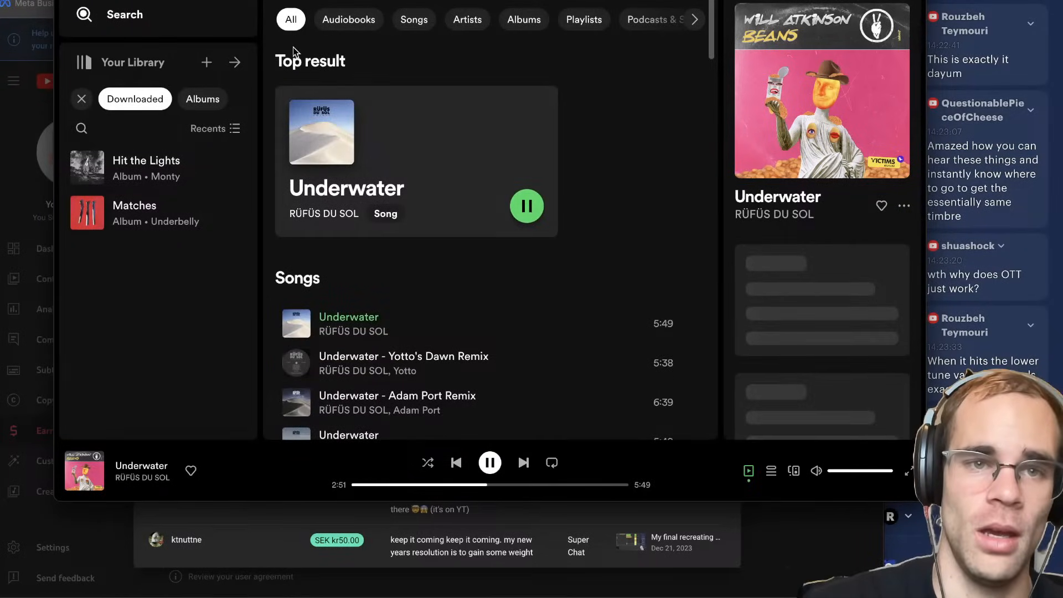
Listen to Underwater from about 0:43 to hear the requested bass stabs, and pause playback.
{"action": "left_click_drag", "start_coordinate": [222, 0], "coordinate": [251, 0]}
{"action": "left_click", "coordinate": [420, 485]}
{"action": "left_click", "coordinate": [414, 486]}
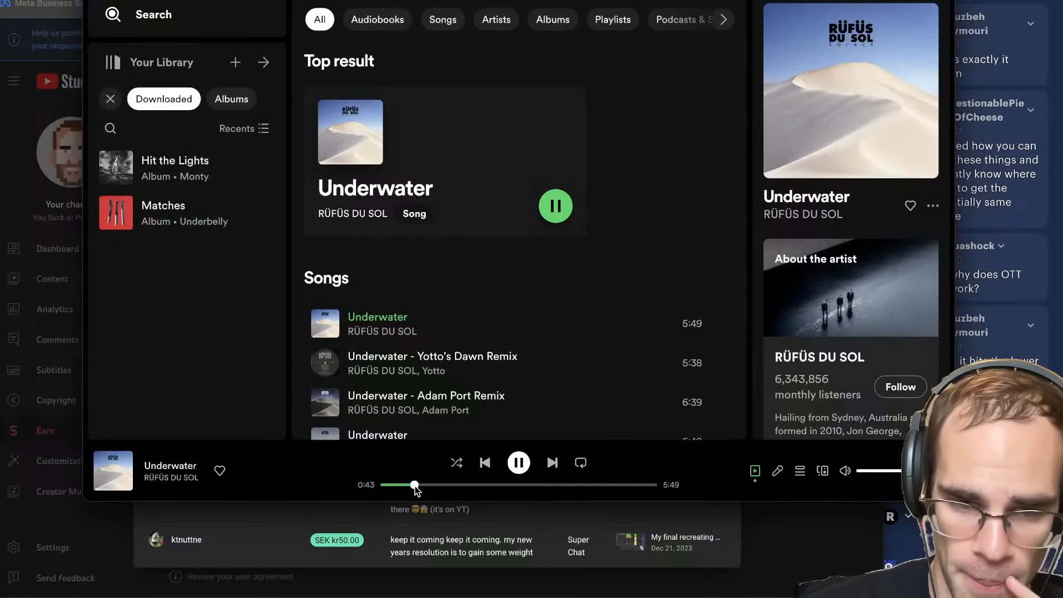
{"action": "left_click", "coordinate": [519, 463]}
Switch to Ableton Live 12 Beta, add a new MIDI track and load Serum on it.
{"action": "mouse_move", "coordinate": [410, 589]}
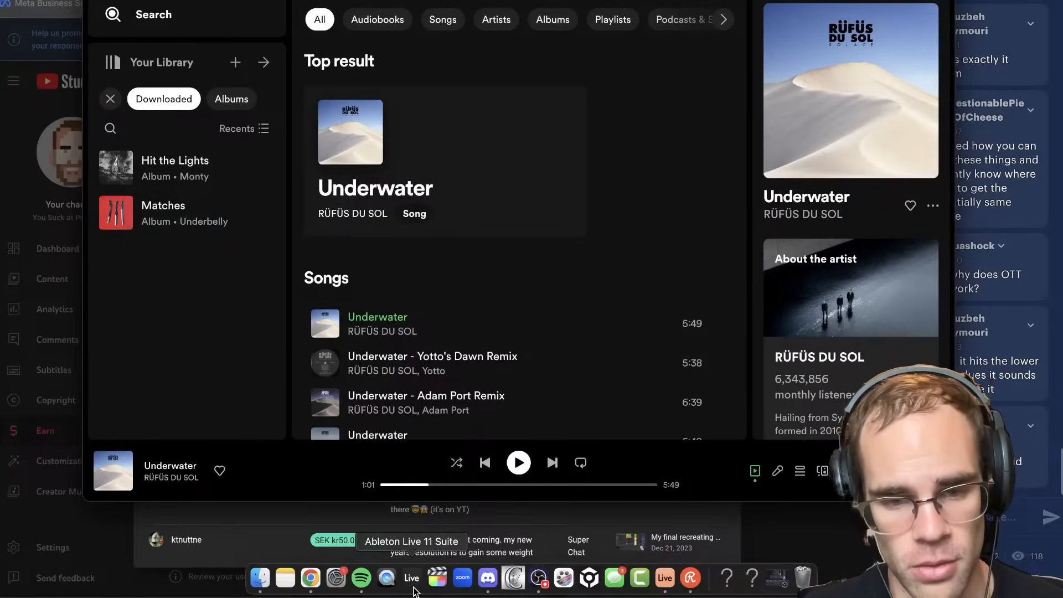
{"action": "left_click", "coordinate": [664, 578]}
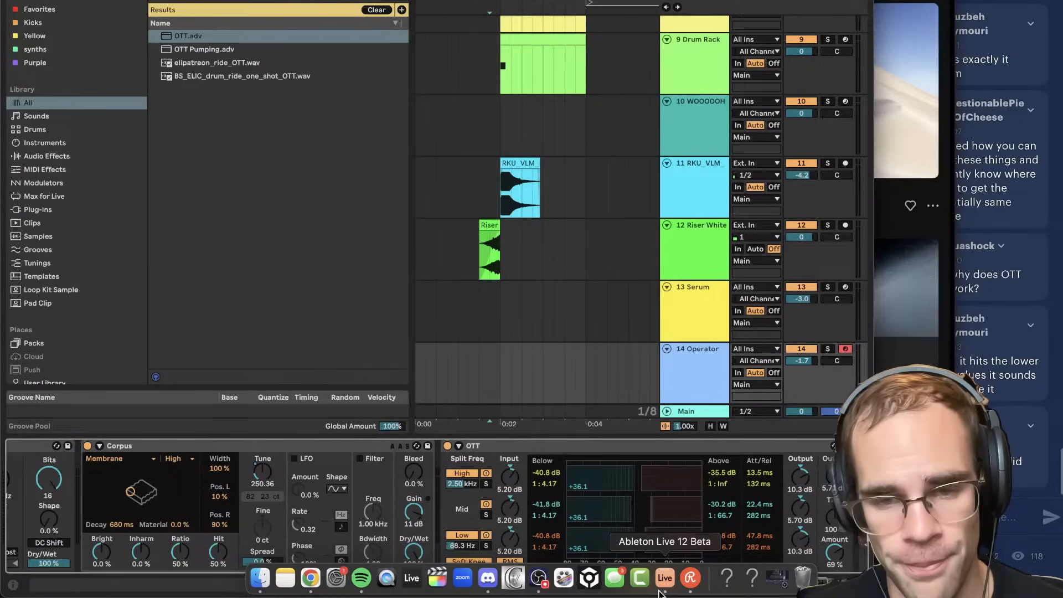
{"action": "key", "text": "super+shift+t"}
{"action": "key", "text": "super+f"}
{"action": "type", "text": "serum"}
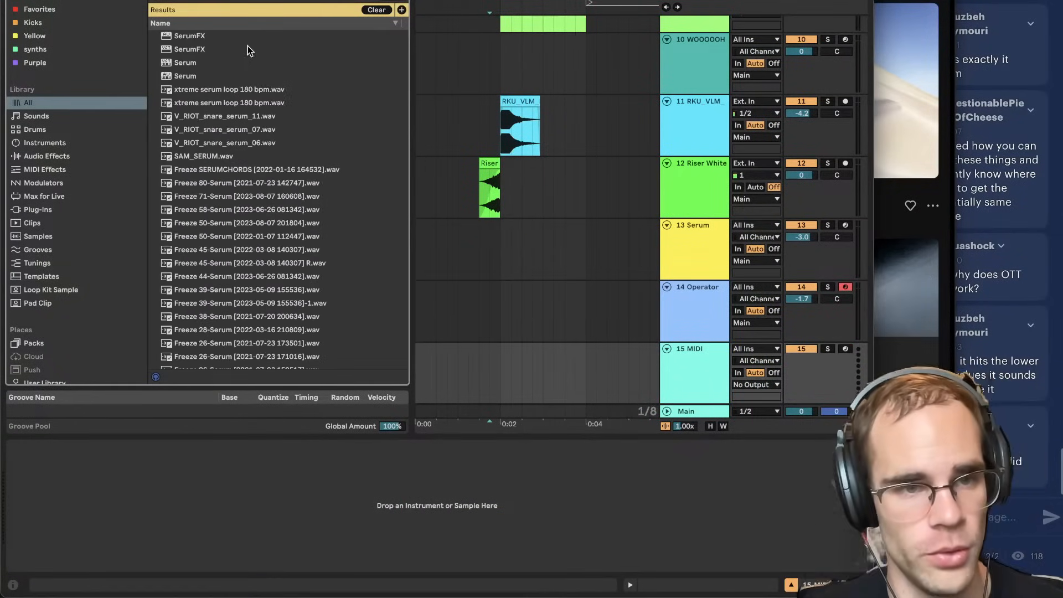
{"action": "double_click", "coordinate": [199, 77]}
Audition Serum's Init patch in the C1 to D2 octave and set Env 1's sustain to -∞ dB.
{"action": "key", "text": "a"}
{"action": "key", "text": "z"}
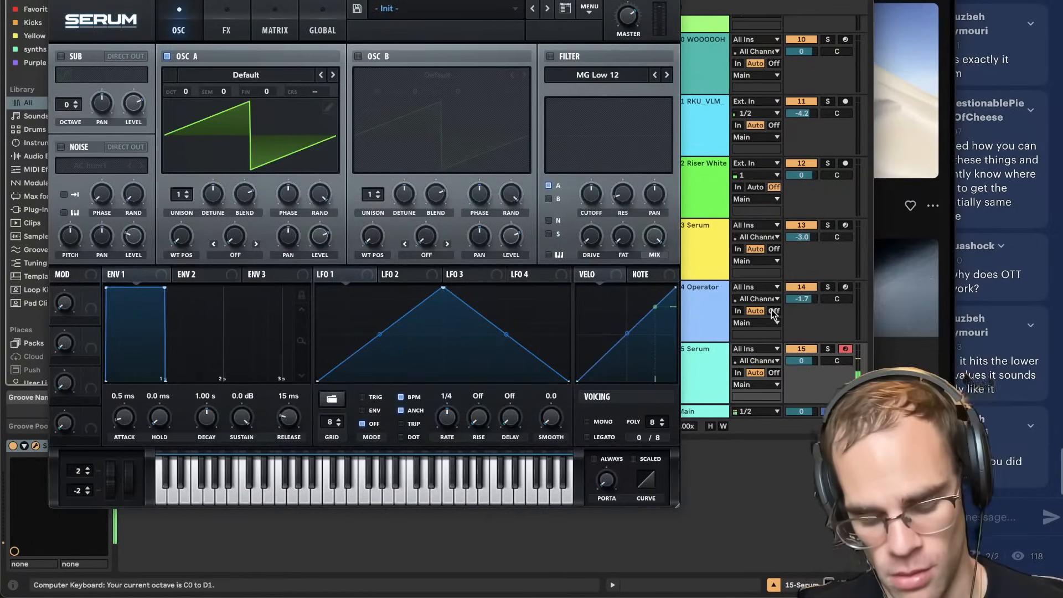
{"action": "key", "text": "x"}
{"action": "key", "text": "f"}
{"action": "key", "text": "g"}
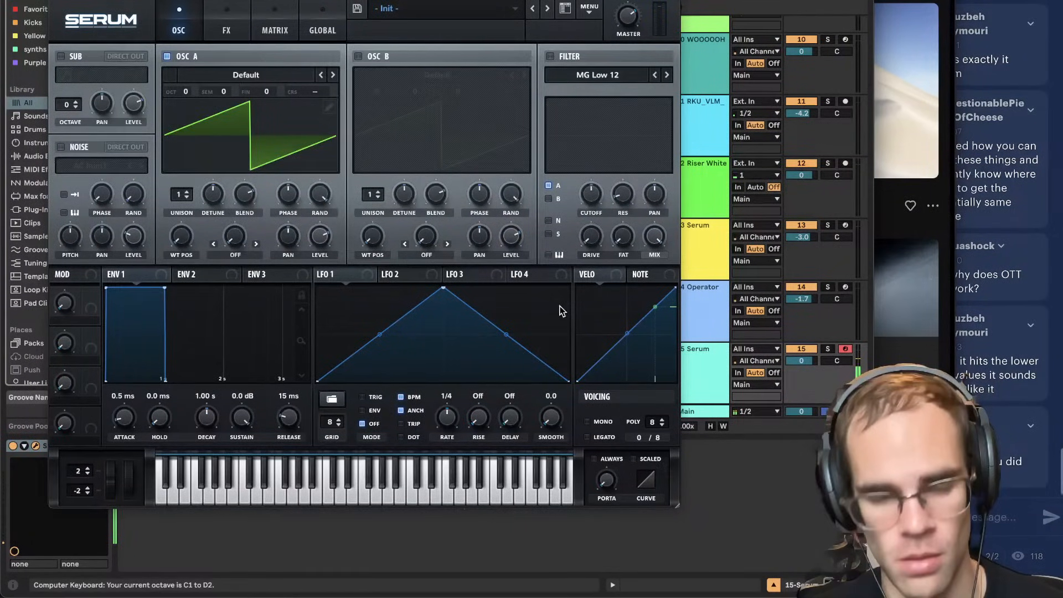
{"action": "left_click_drag", "start_coordinate": [241, 417], "coordinate": [233, 425]}
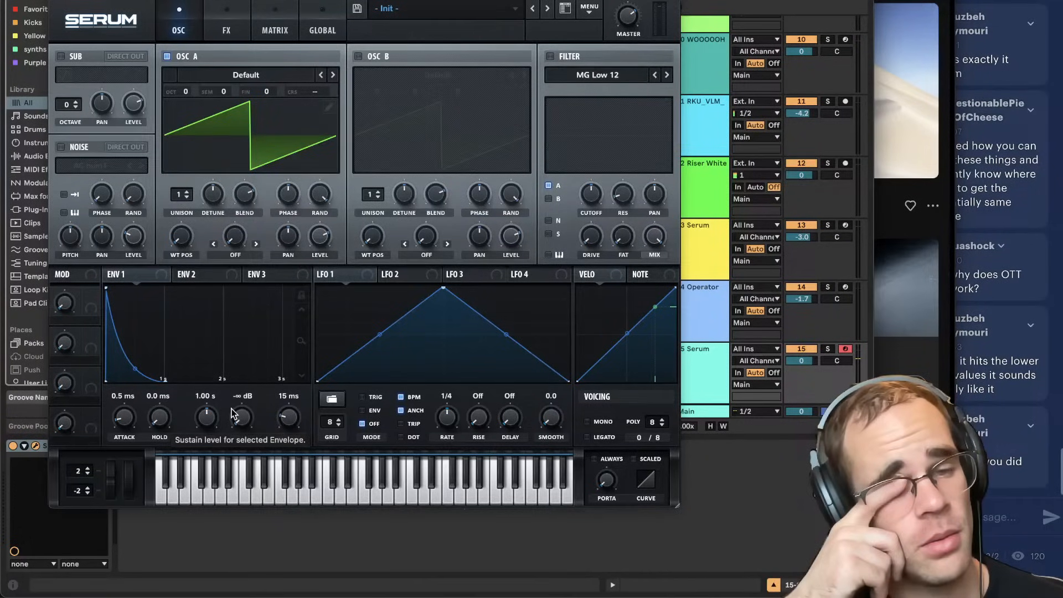
Set Osc A to 16 unison voices and enable Osc B at octave -1 with 16 unison voices.
{"action": "left_click_drag", "start_coordinate": [182, 197], "coordinate": [180, 178]}
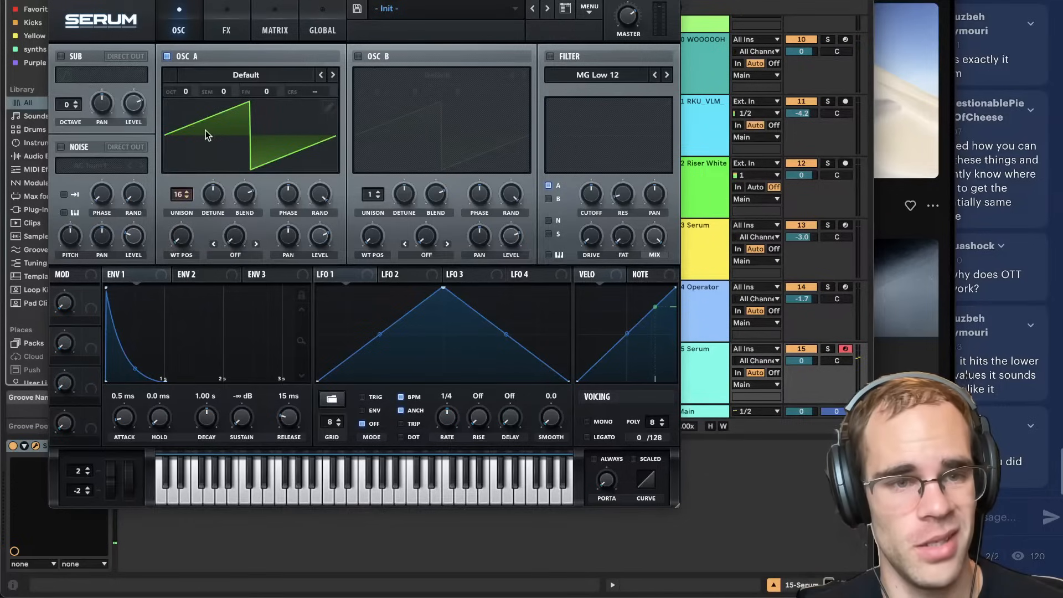
{"action": "left_click", "coordinate": [359, 57]}
{"action": "left_click_drag", "start_coordinate": [385, 92], "coordinate": [385, 82]}
{"action": "left_click_drag", "start_coordinate": [380, 192], "coordinate": [400, 7]}
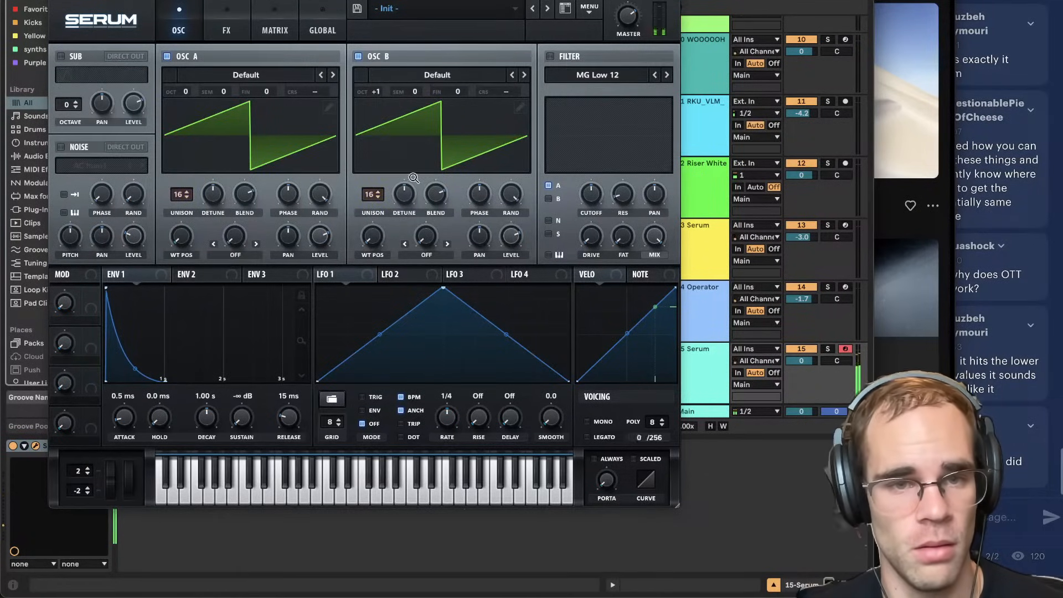
{"action": "left_click_drag", "start_coordinate": [369, 92], "coordinate": [380, 131]}
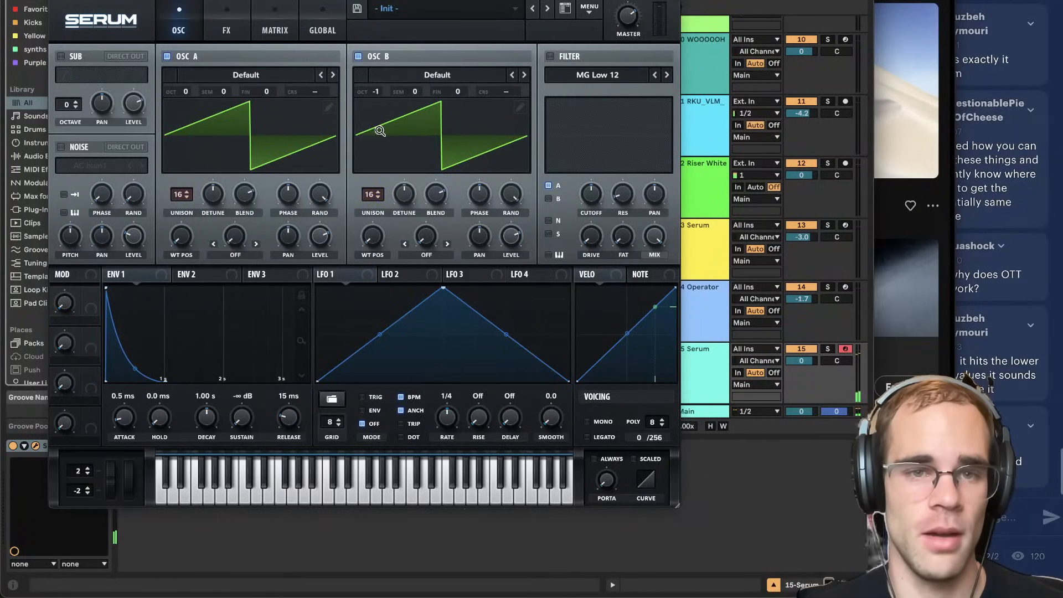
{"action": "key", "text": "t"}
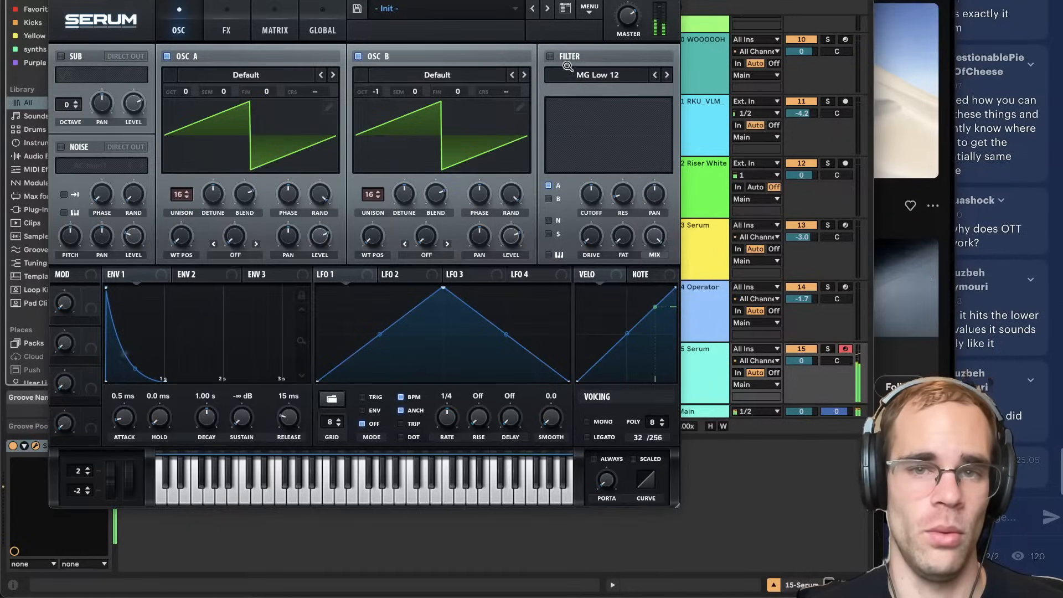
Enable Serum's Hyper/Dimension effect, reducing the Dimension size and raising its mix.
{"action": "left_click", "coordinate": [221, 26]}
{"action": "left_click", "coordinate": [65, 60]}
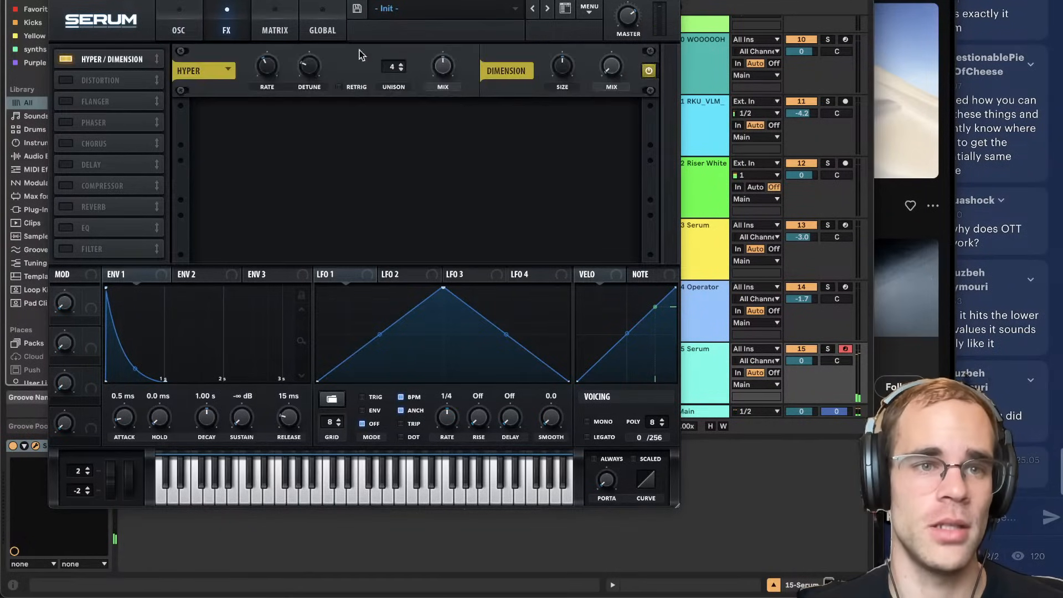
{"action": "left_click_drag", "start_coordinate": [562, 62], "coordinate": [608, 65]}
Enable Serum's multiband compressor with 3.6 dB gain and add a Hall reverb.
{"action": "left_click_drag", "start_coordinate": [461, 60], "coordinate": [464, 9]}
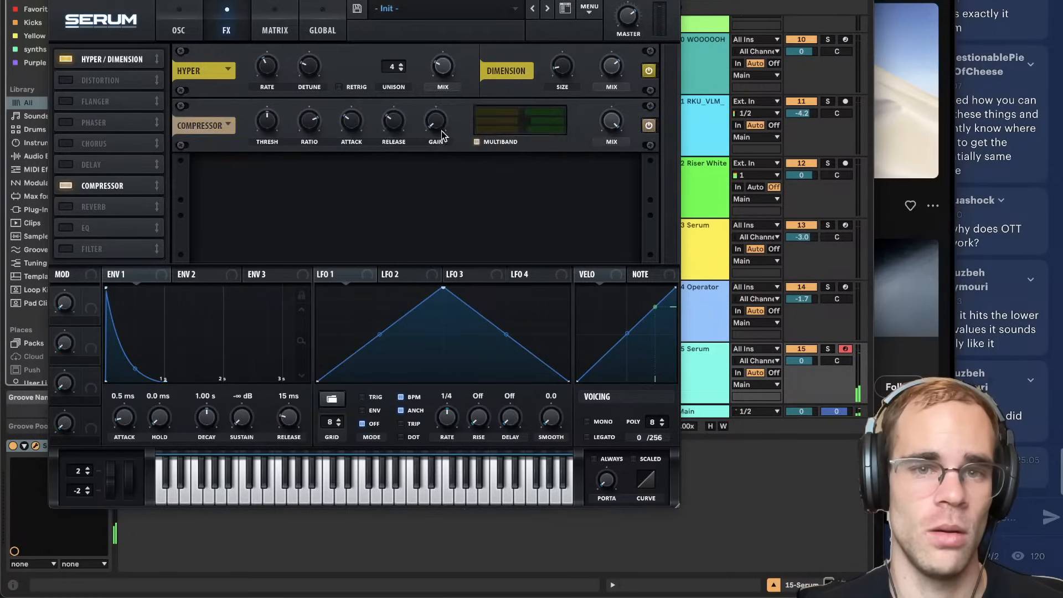
{"action": "mouse_move", "coordinate": [437, 128]}
{"action": "left_mouse_down"}
{"action": "mouse_move", "coordinate": [432, 100]}
{"action": "mouse_move", "coordinate": [433, 131]}
{"action": "left_mouse_up"}
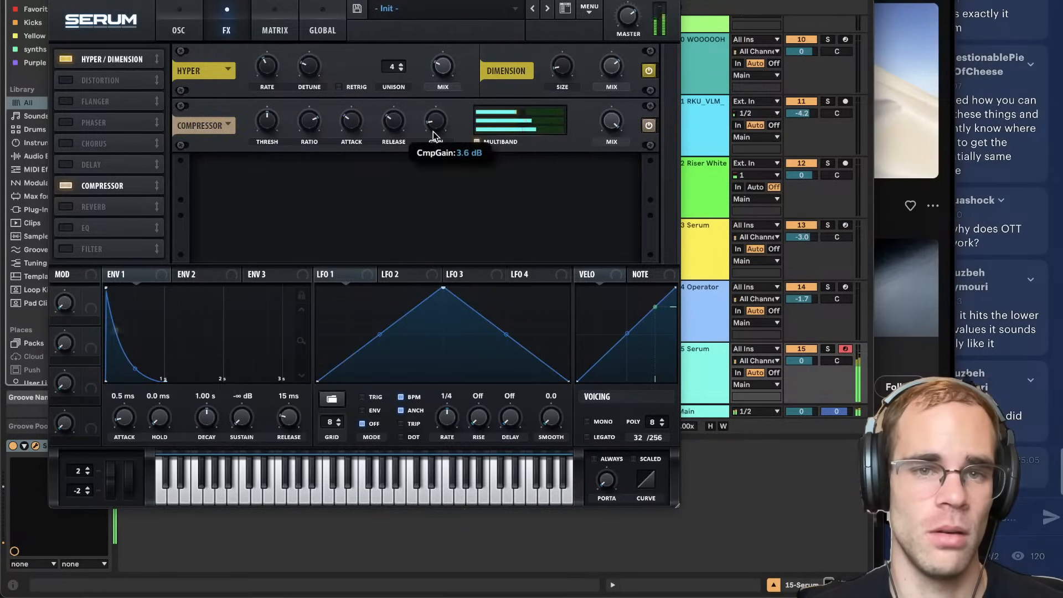
{"action": "left_click", "coordinate": [99, 206]}
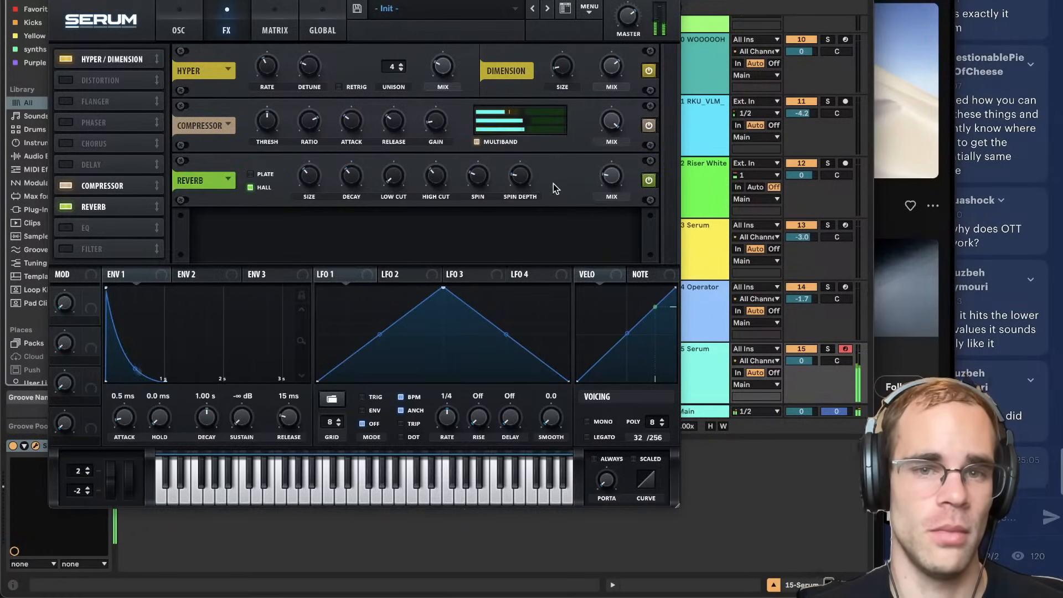
Enable Serum's low-pass filter and modulate its cutoff with Env 1.
{"action": "left_click", "coordinate": [178, 30]}
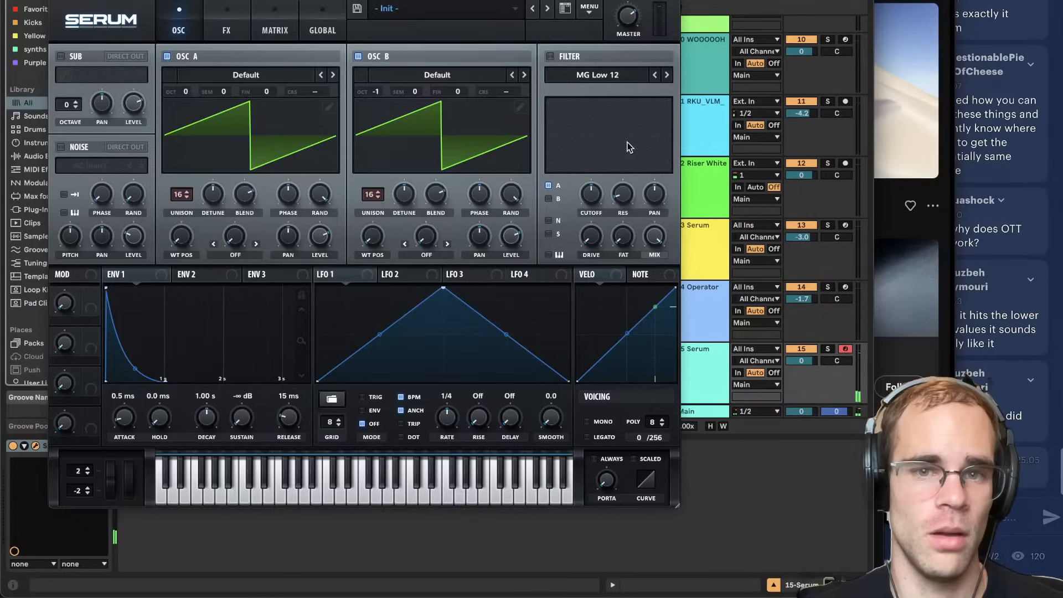
{"action": "left_click", "coordinate": [549, 56]}
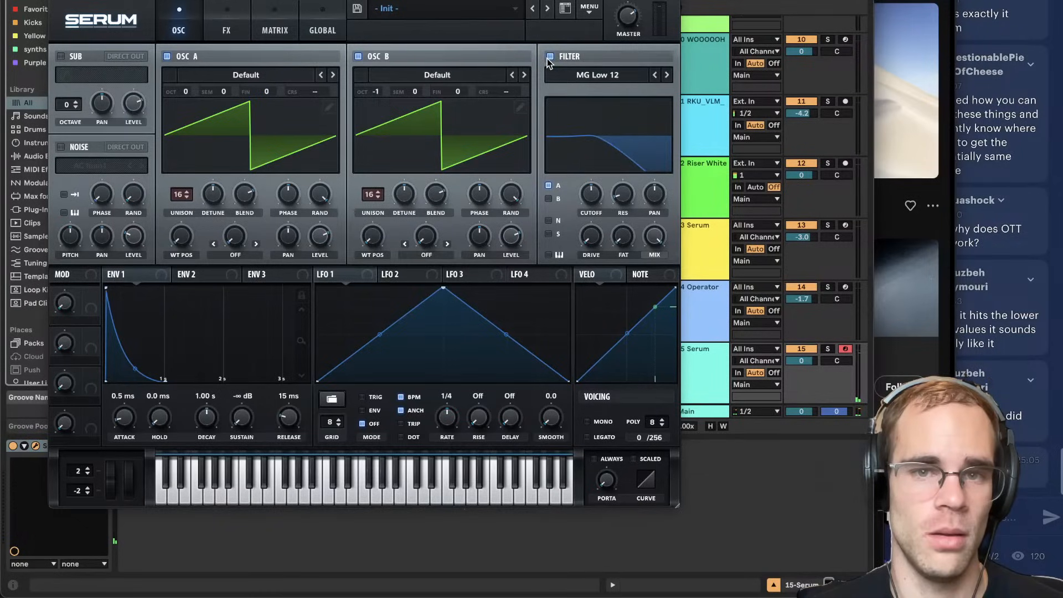
{"action": "left_click_drag", "start_coordinate": [110, 274], "coordinate": [592, 197]}
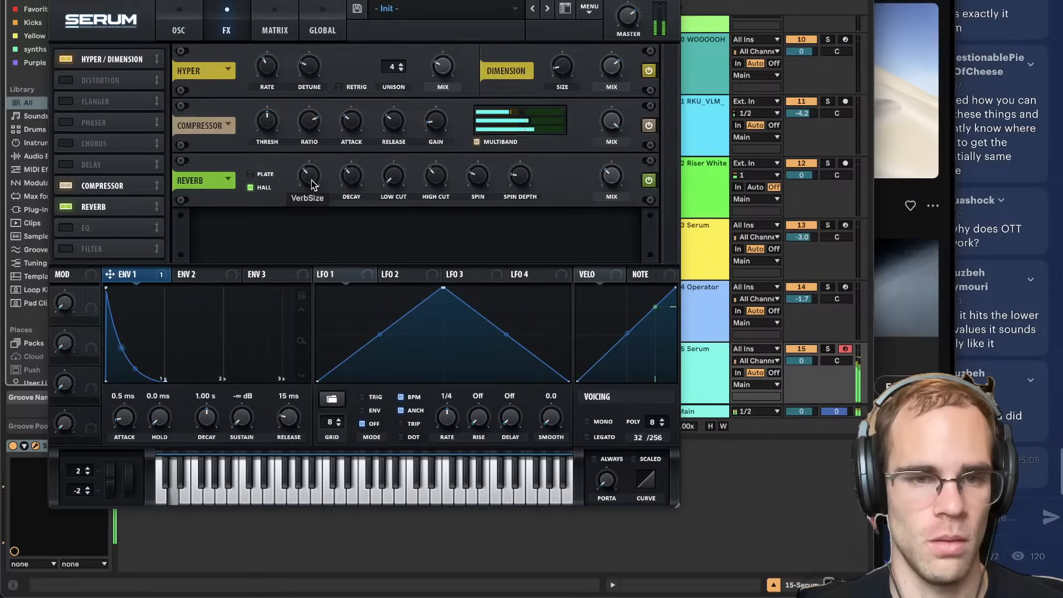
Bypass Serum's compressor, close the plug-in window and add the OTT preset after Serum with its Amount at 55%.
{"action": "left_click", "coordinate": [647, 126]}
{"action": "left_click", "coordinate": [648, 70]}
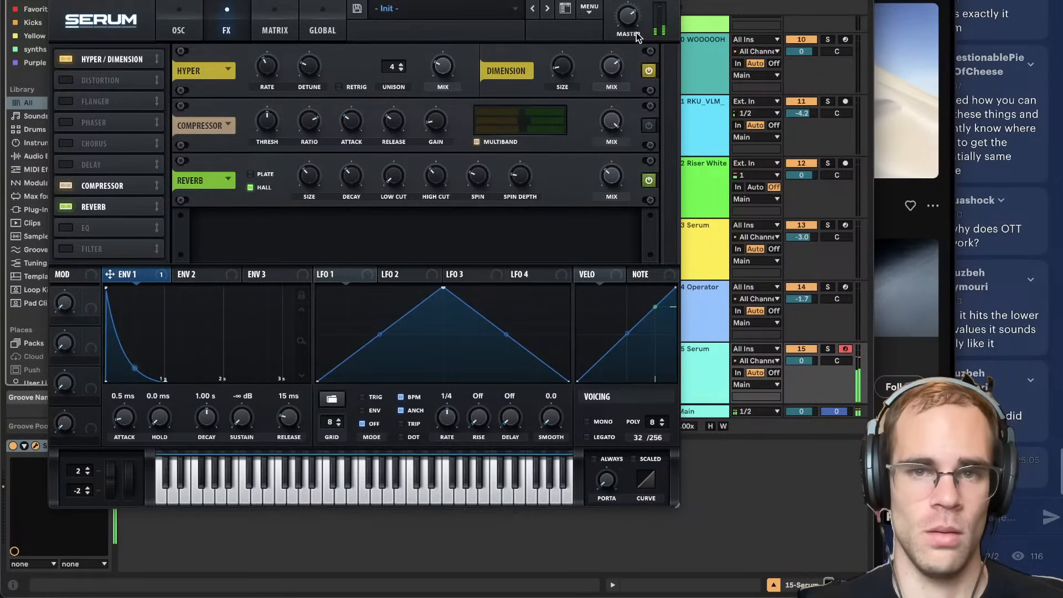
{"action": "key", "text": "super+w"}
{"action": "left_click", "coordinate": [292, 541]}
{"action": "key", "text": "super+f"}
{"action": "type", "text": "ott"}
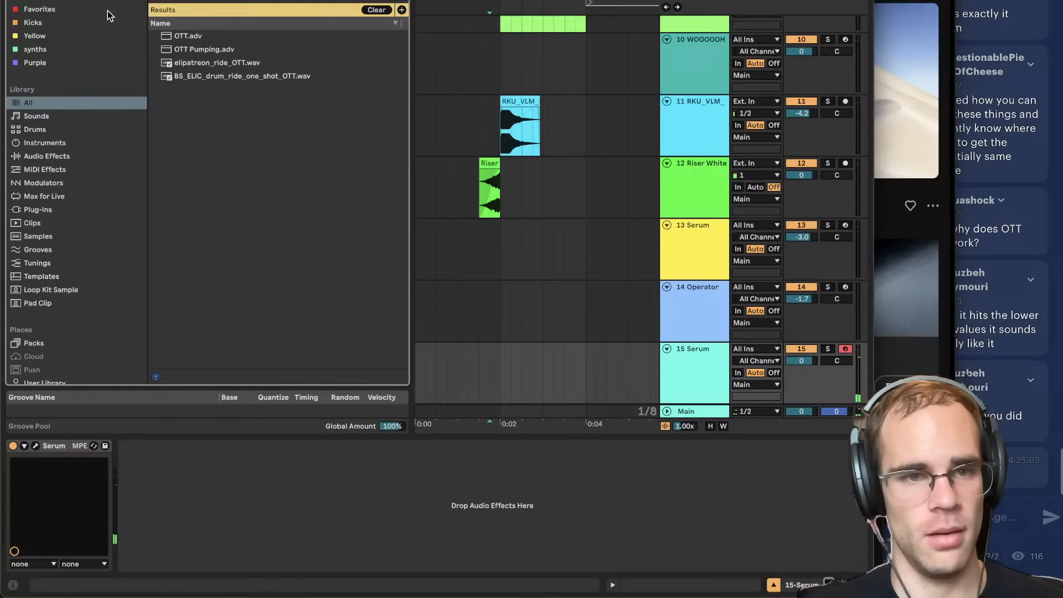
{"action": "key", "text": "Down"}
{"action": "key", "text": "Return"}
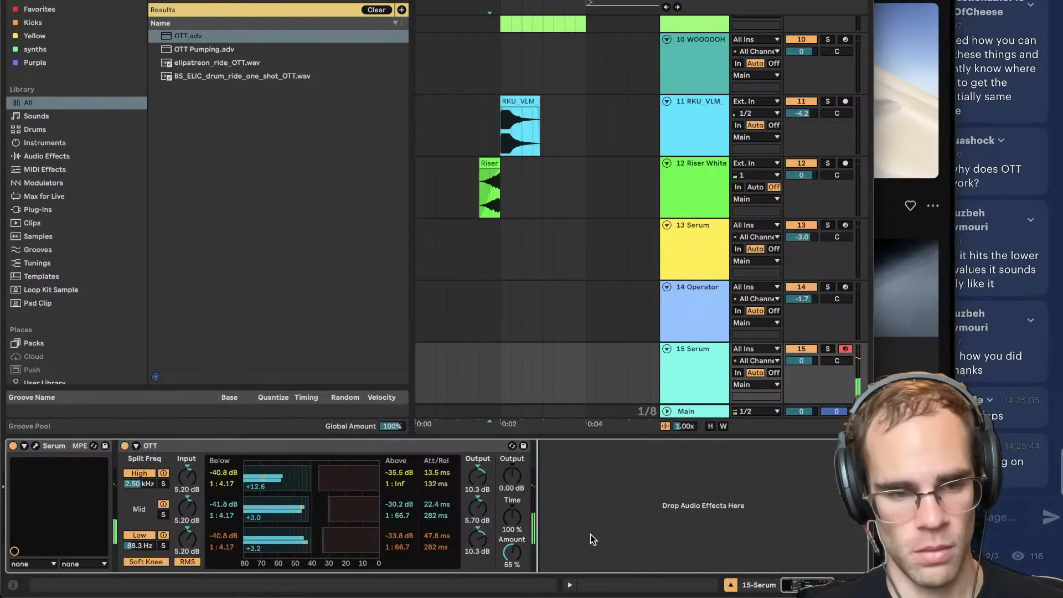
Switch to Spotify and replay Underwater from about 0:40 to compare it with the Serum patch.
{"action": "left_click", "coordinate": [368, 590]}
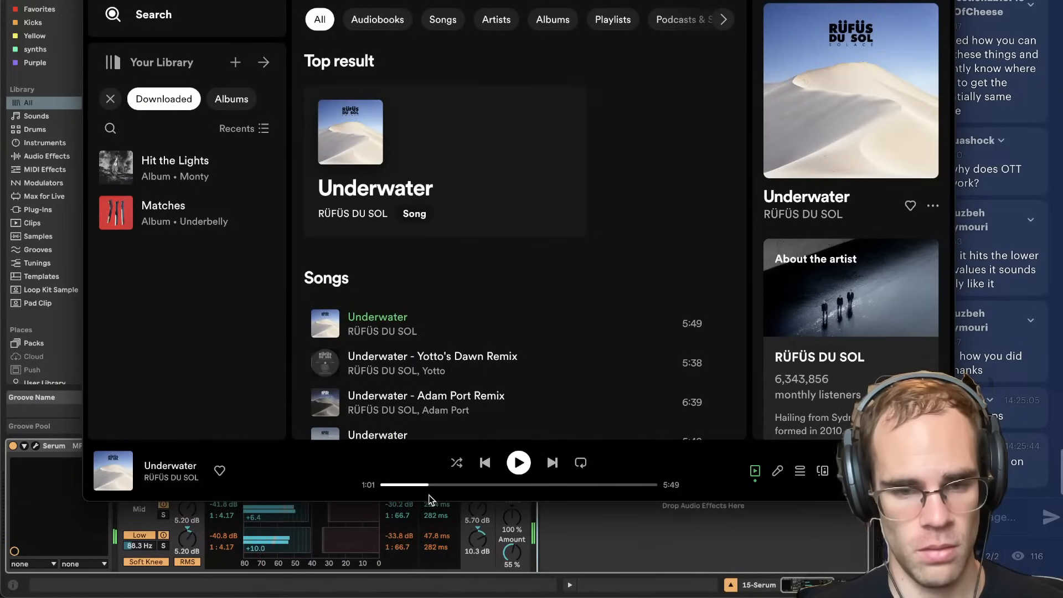
{"action": "left_click", "coordinate": [412, 486]}
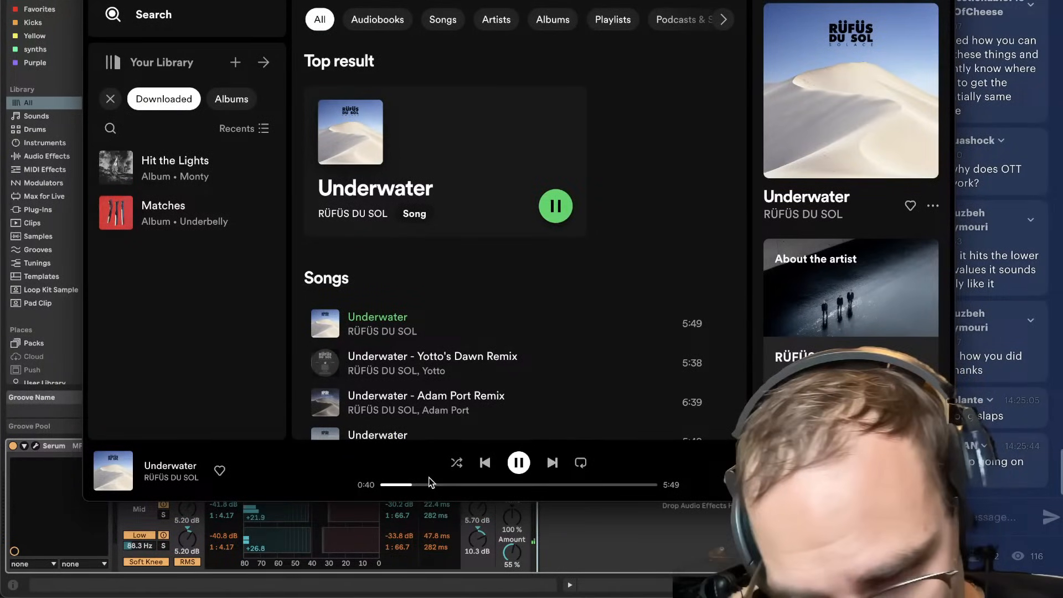
{"action": "left_click_drag", "start_coordinate": [498, 2], "coordinate": [407, 1]}
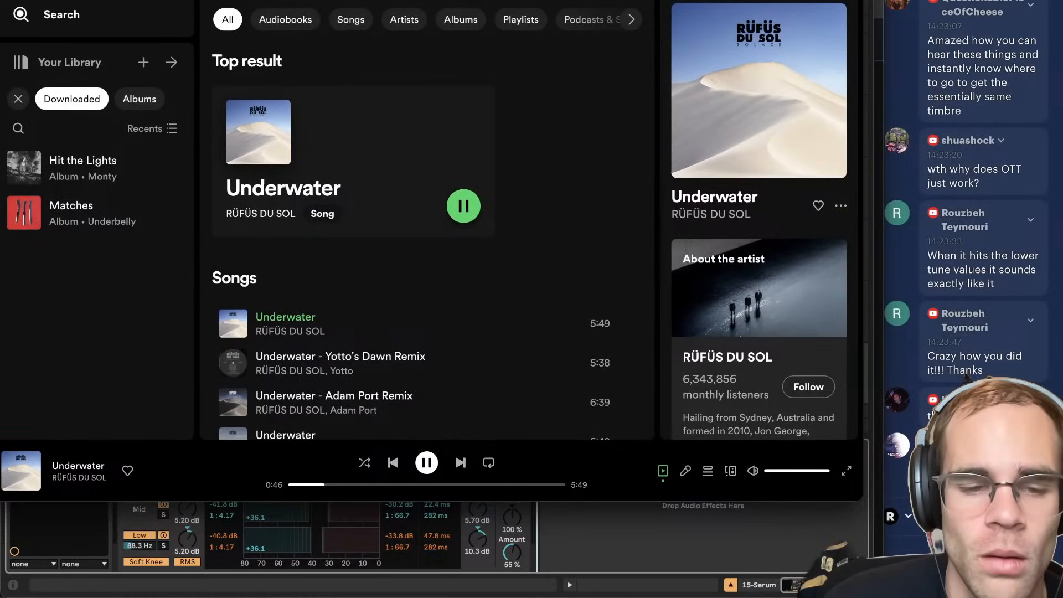
Return to Ableton Live, reopen Serum and set Env 1's decay to 1.15 s.
{"action": "left_click", "coordinate": [591, 542]}
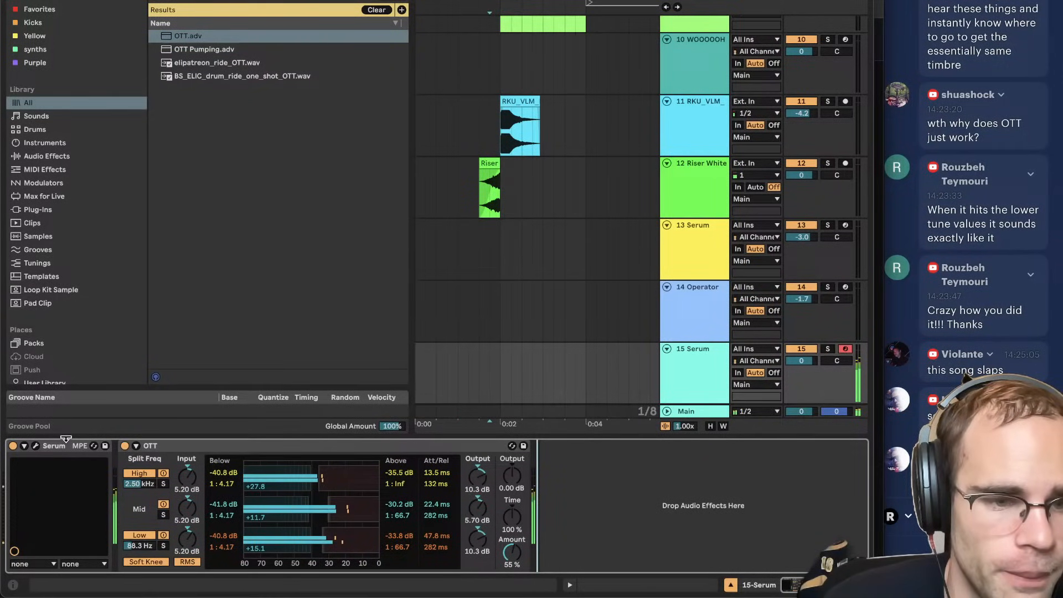
{"action": "left_click", "coordinate": [35, 446]}
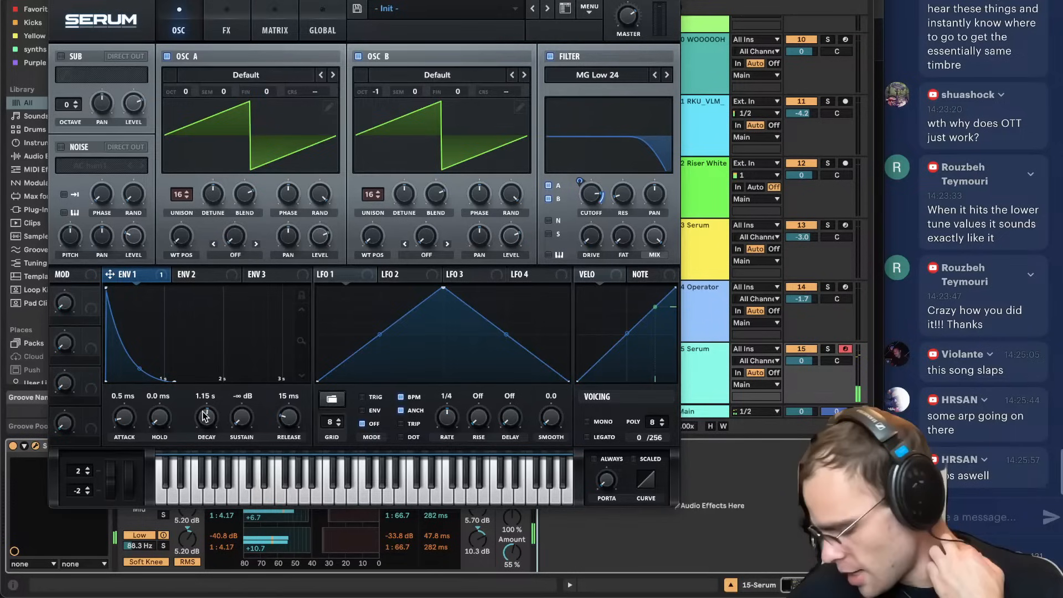
Check the next request in the Super Chat list in Chrome, and search Spotify for "chroma virtual riot".
{"action": "mouse_move", "coordinate": [571, 595]}
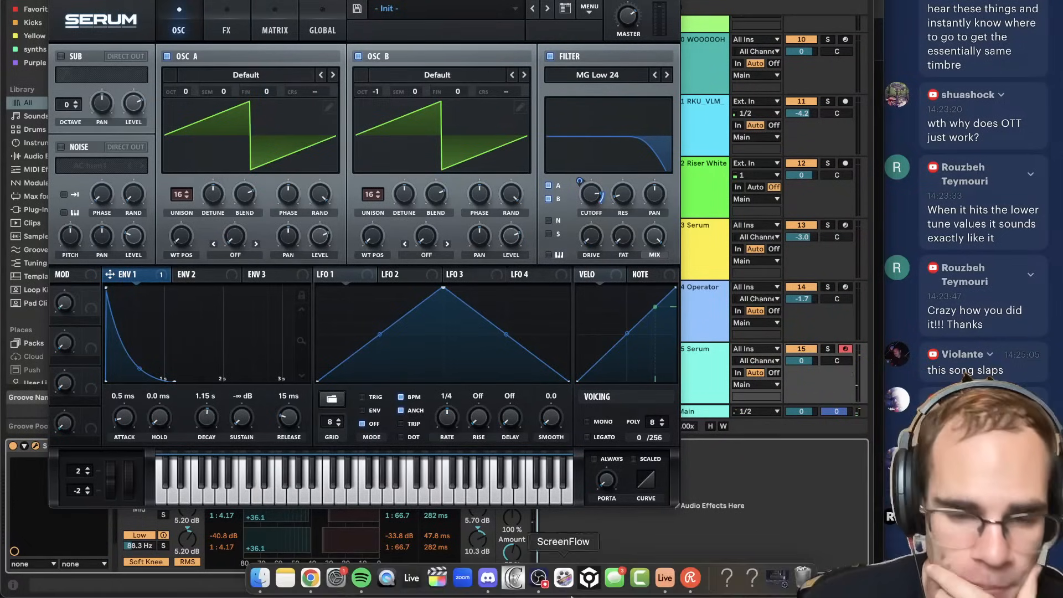
{"action": "left_click", "coordinate": [311, 577]}
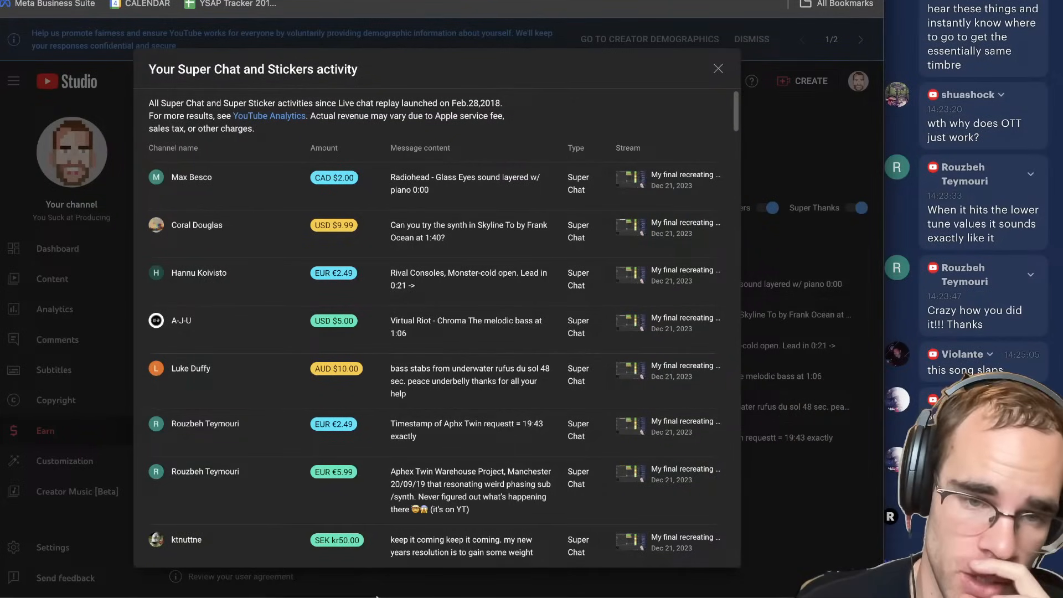
{"action": "mouse_move", "coordinate": [381, 594]}
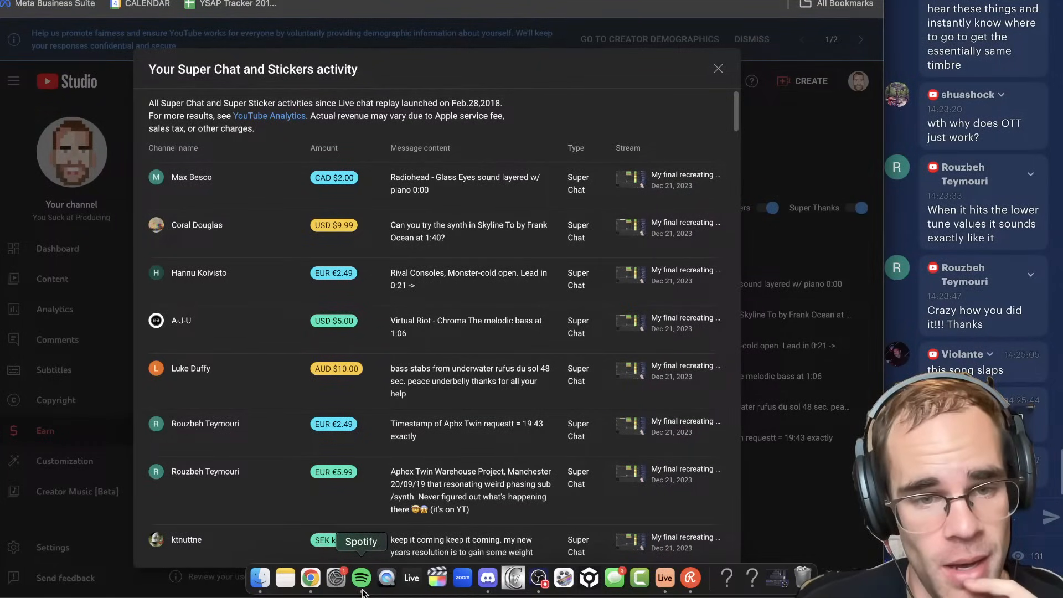
{"action": "left_click", "coordinate": [360, 591]}
{"action": "left_click_drag", "start_coordinate": [165, 58], "coordinate": [193, 410]}
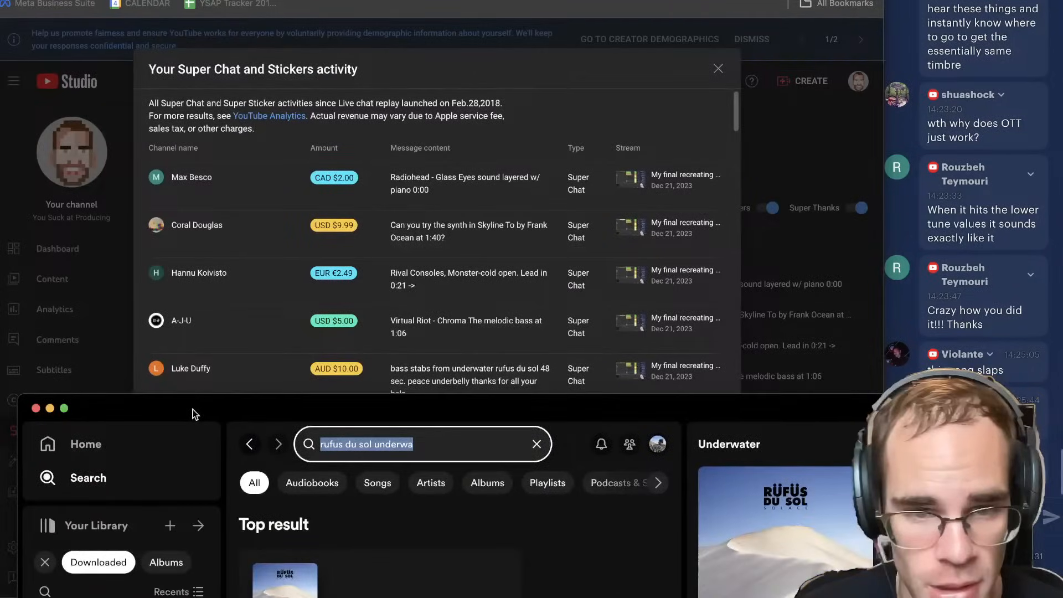
{"action": "type", "text": "chroma"}
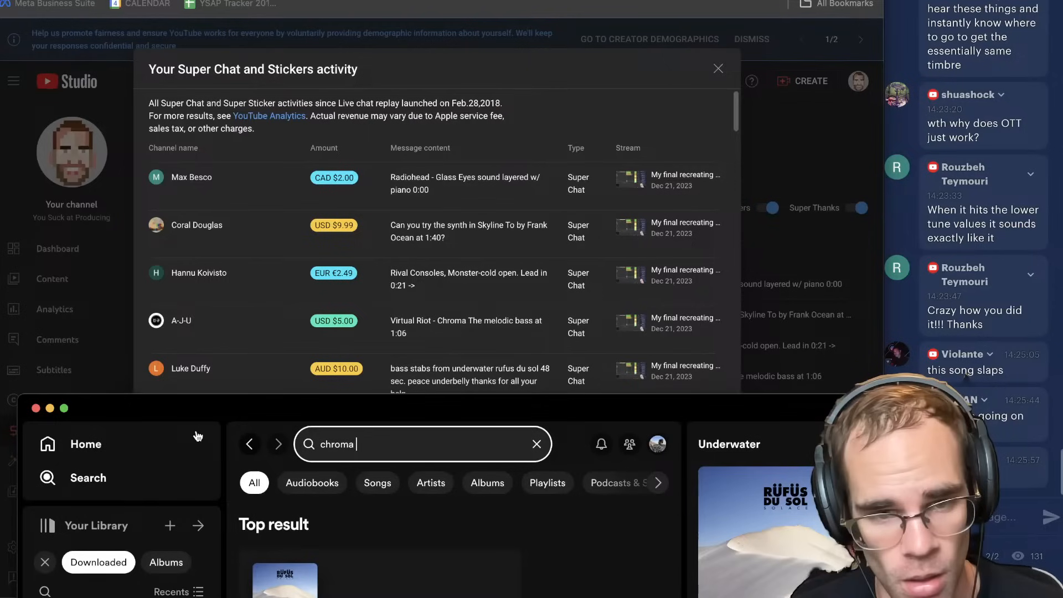
{"action": "left_click_drag", "start_coordinate": [165, 413], "coordinate": [151, 289]}
{"action": "type", "text": "virtru"}
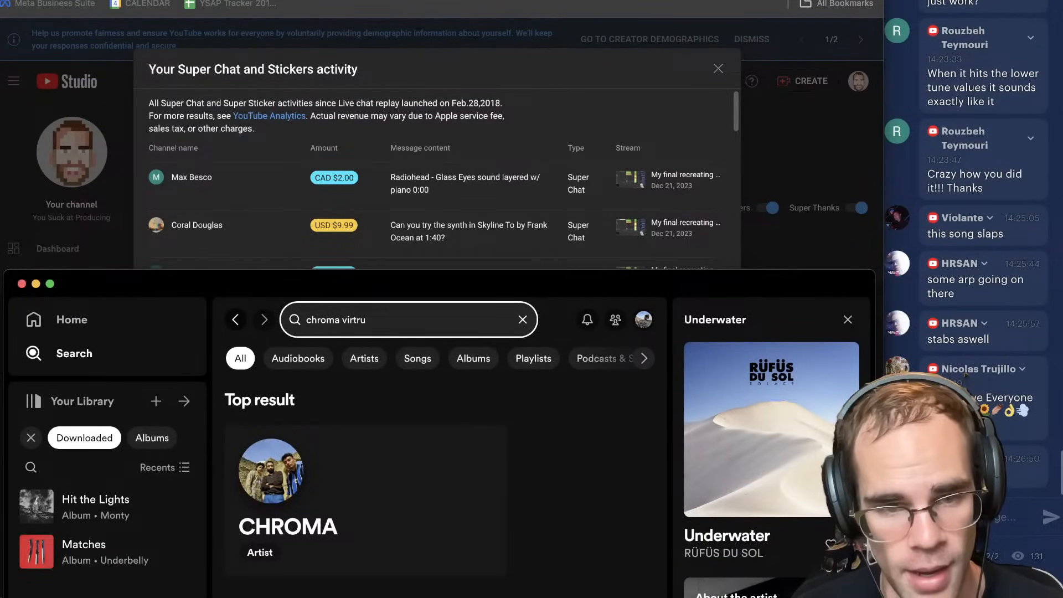
{"action": "key", "text": "BackSpace"}
{"action": "key", "text": "BackSpace"}
{"action": "type", "text": "ual riot"}
Play CHROMA by Virtual Riot from about 1:06 and replay the melodic bass passage.
{"action": "left_click", "coordinate": [474, 557]}
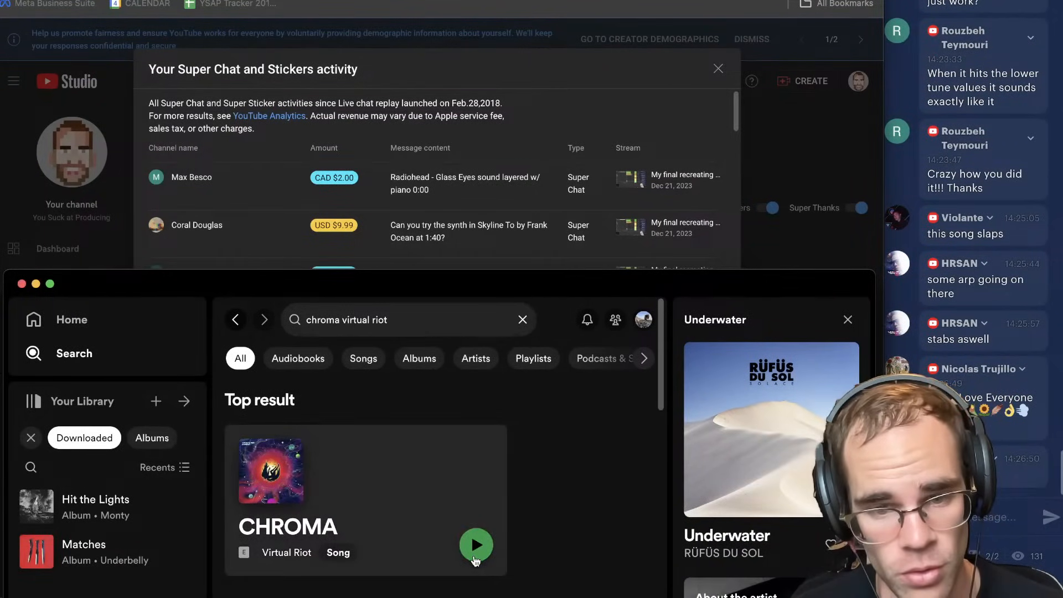
{"action": "left_click_drag", "start_coordinate": [123, 283], "coordinate": [149, 0]}
{"action": "key", "text": "space"}
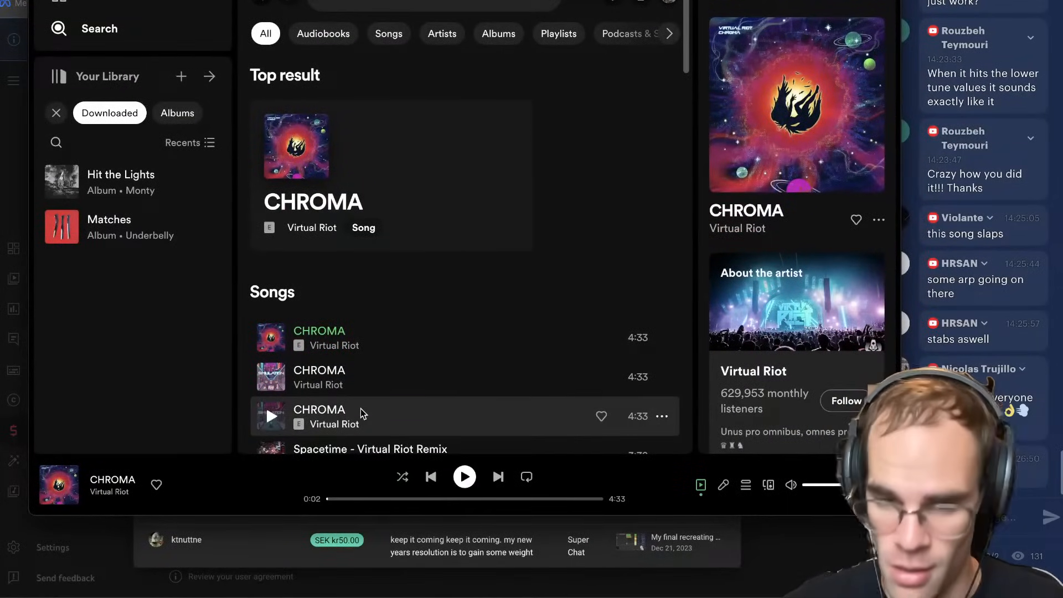
{"action": "left_click_drag", "start_coordinate": [434, 500], "coordinate": [393, 501]}
{"action": "key", "text": "space"}
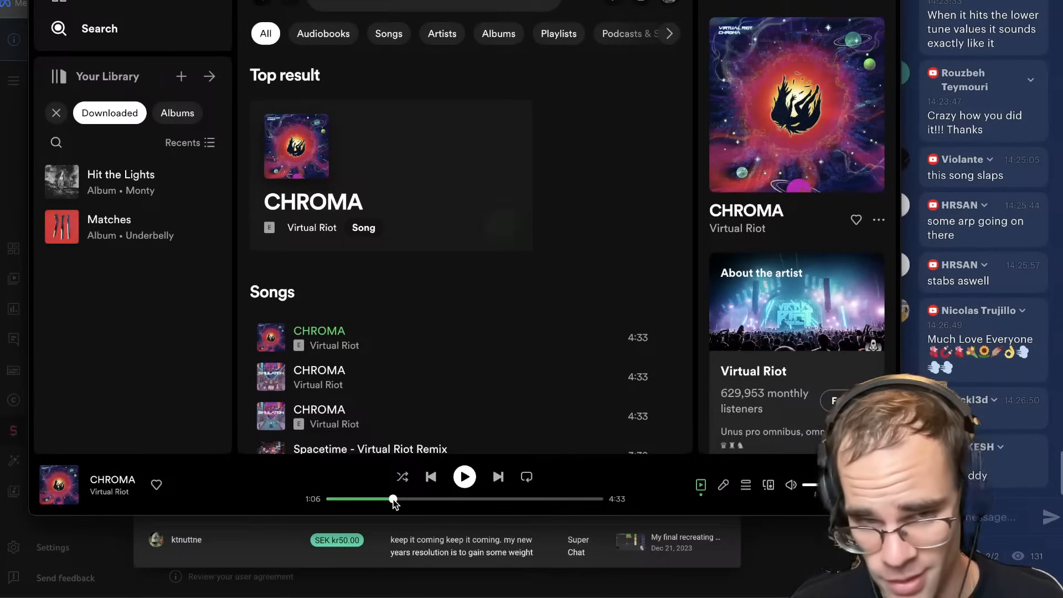
{"action": "key", "text": "space"}
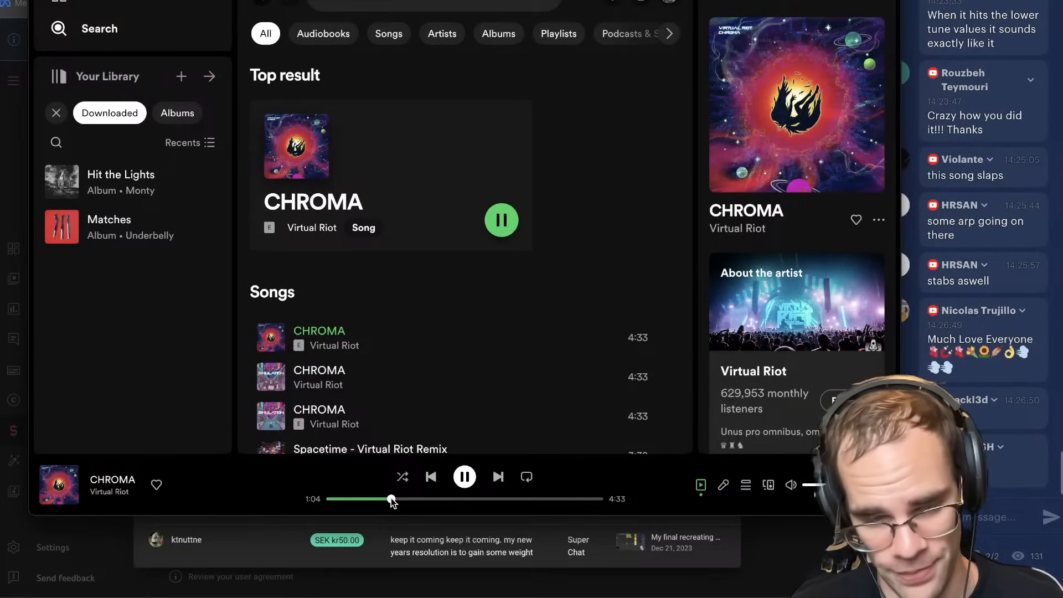
{"action": "left_click_drag", "start_coordinate": [158, 0], "coordinate": [167, 0]}
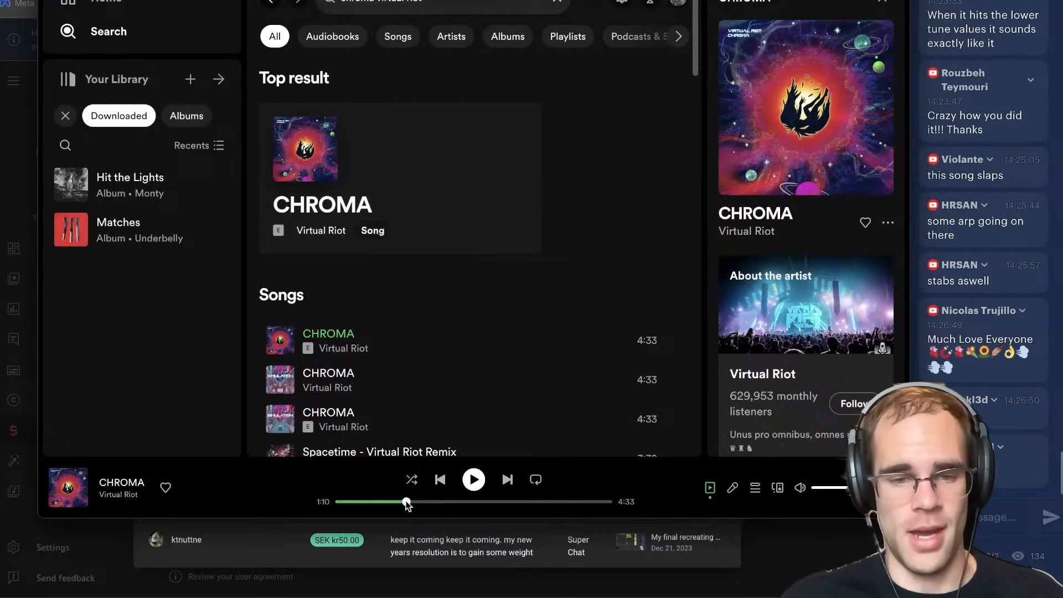
{"action": "left_click_drag", "start_coordinate": [404, 500], "coordinate": [401, 502]}
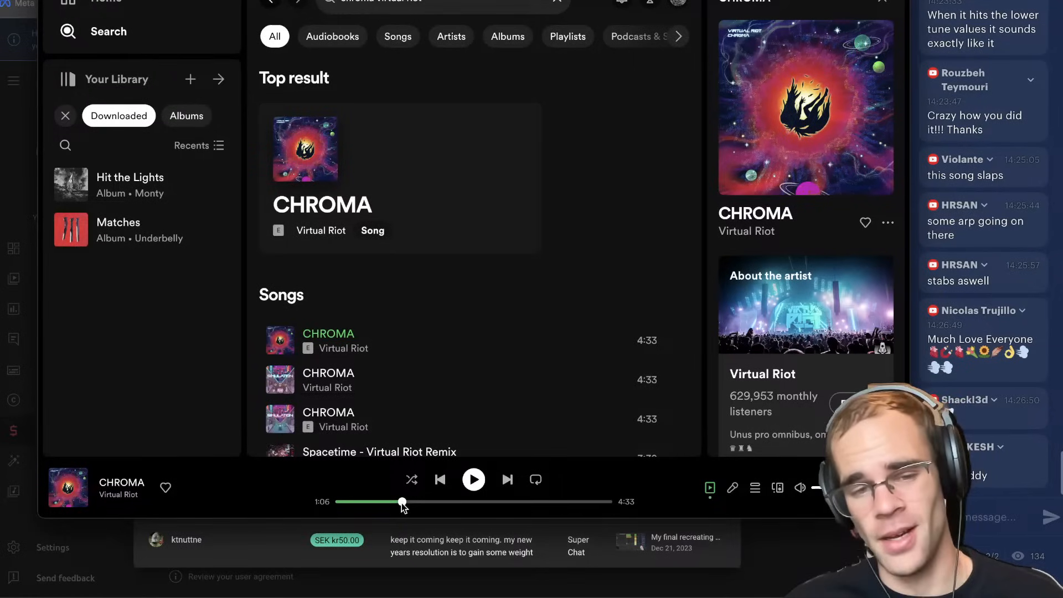
{"action": "key", "text": "space"}
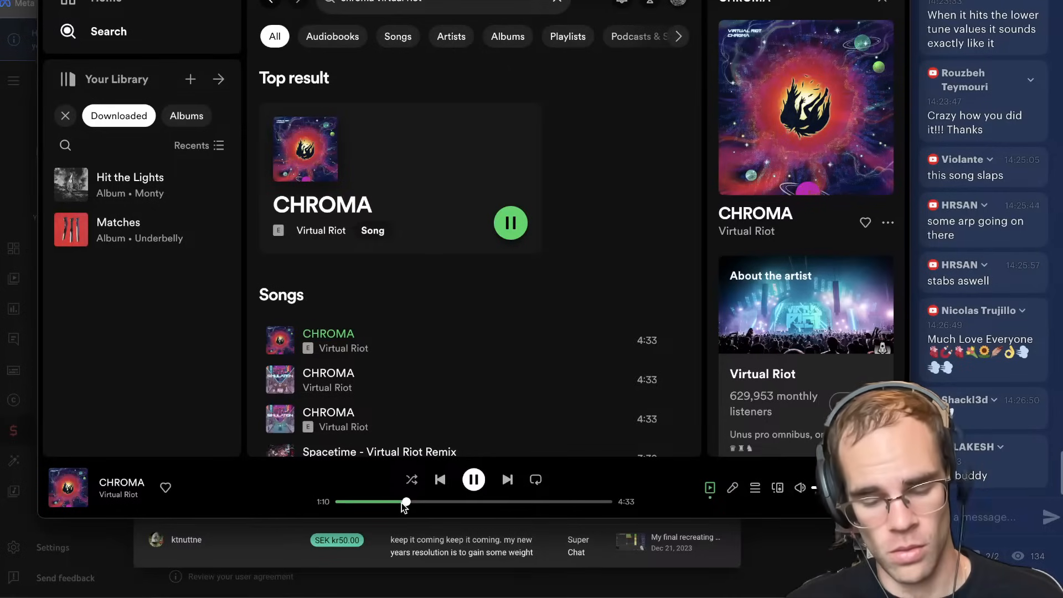
{"action": "mouse_move", "coordinate": [528, 595]}
{"action": "key", "text": "space"}
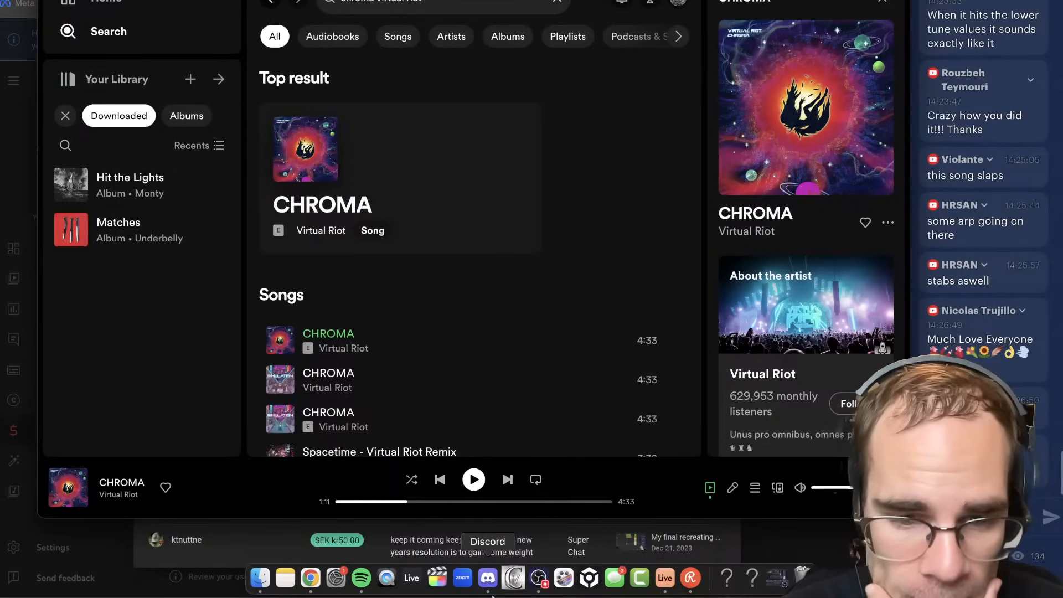
Switch to Ableton Live, close the open Serum window and add a new MIDI track loaded with Serum.
{"action": "left_click", "coordinate": [665, 578]}
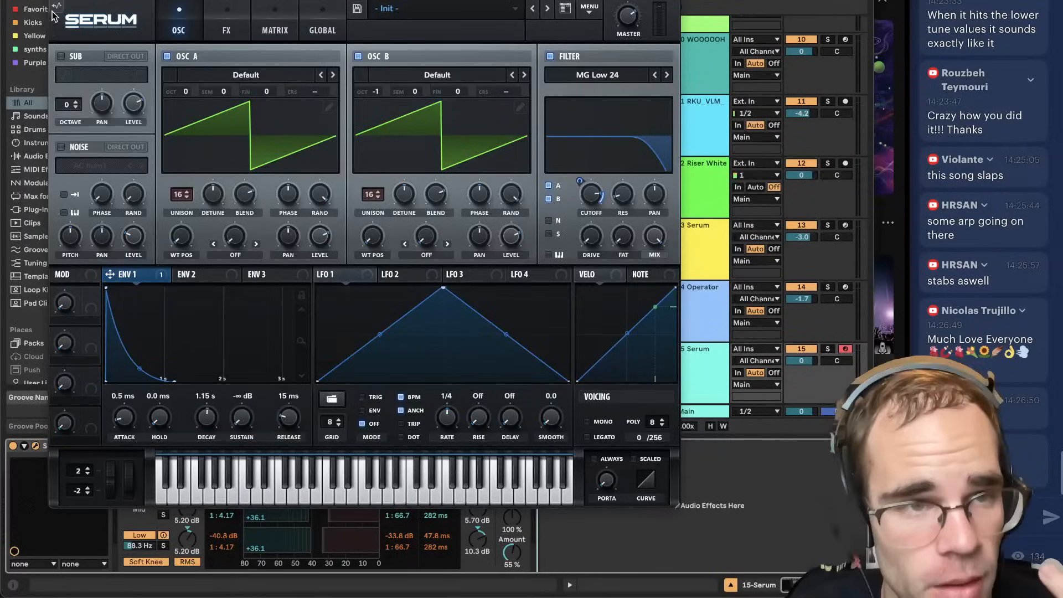
{"action": "left_click", "coordinate": [54, 2]}
{"action": "scroll", "coordinate": [622, 278], "scroll_direction": "down", "scroll_amount": 2}
{"action": "left_click", "coordinate": [707, 357]}
{"action": "key", "text": "super+shift+t"}
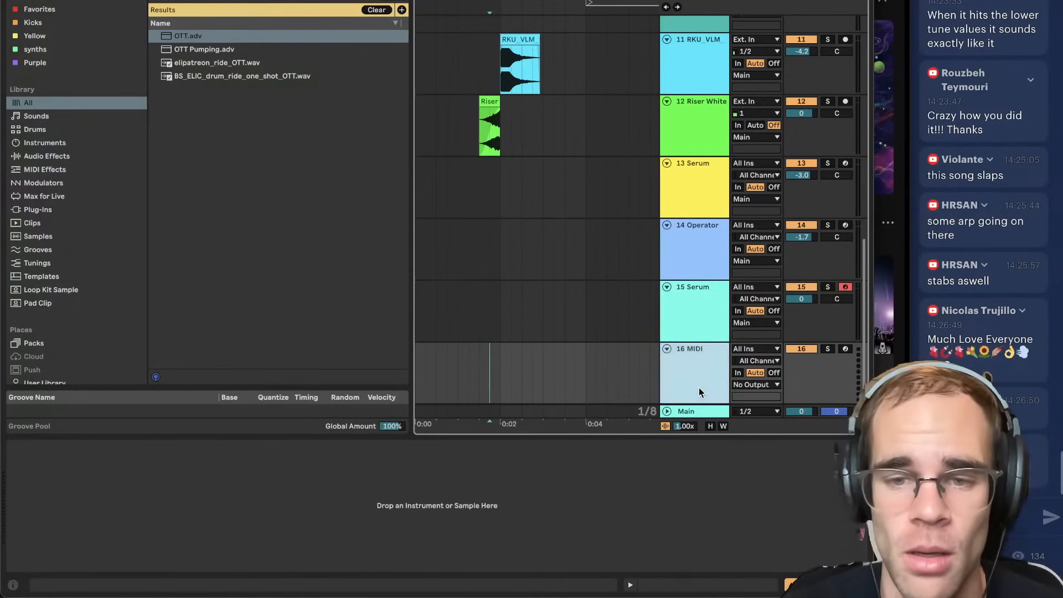
{"action": "key", "text": "super+f"}
{"action": "type", "text": "serum"}
{"action": "double_click", "coordinate": [184, 77]}
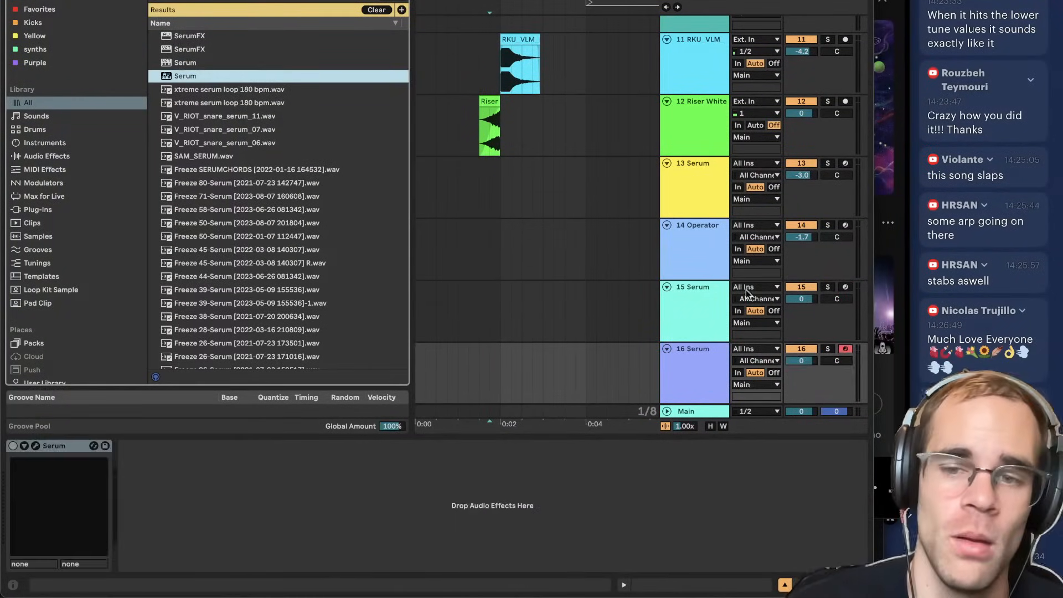
Enable Serum's sub oscillator with a triangle wave at raised level, turn off oscillator A and close the plug-in window.
{"action": "key", "text": "z"}
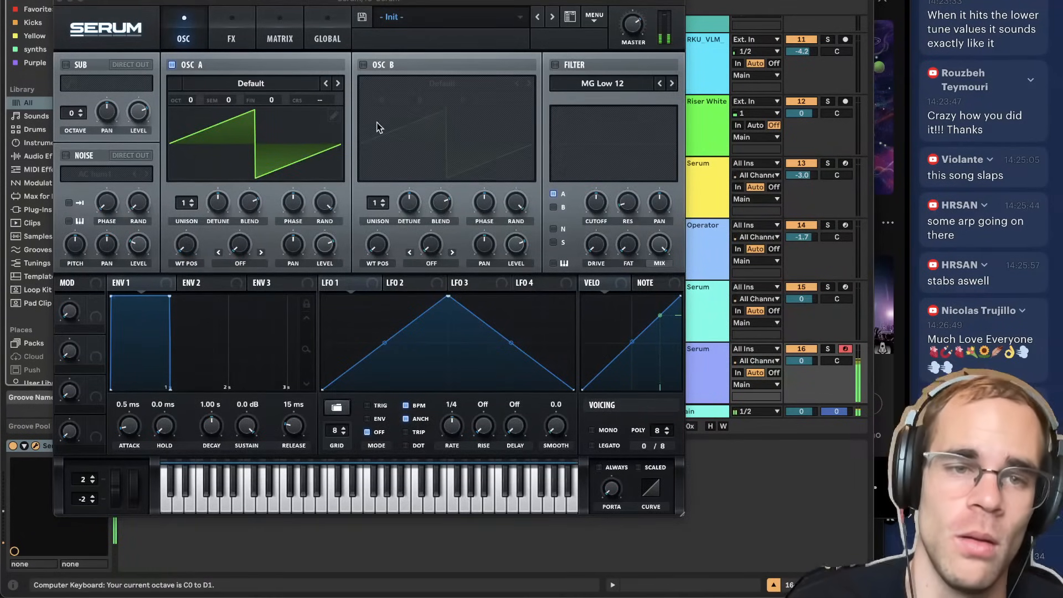
{"action": "key", "text": "z"}
{"action": "key", "text": "z"}
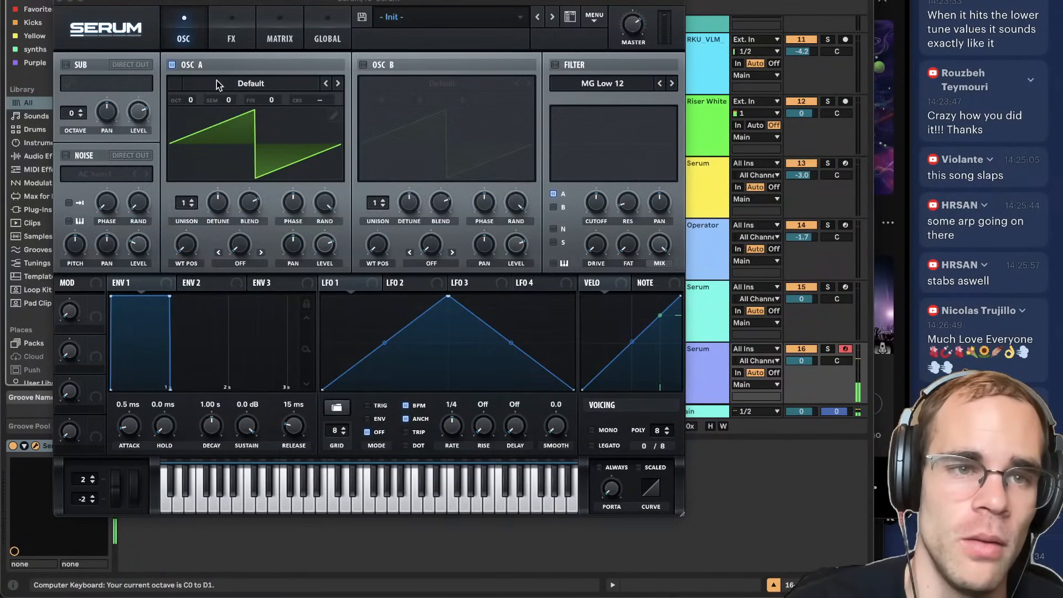
{"action": "left_click", "coordinate": [65, 65]}
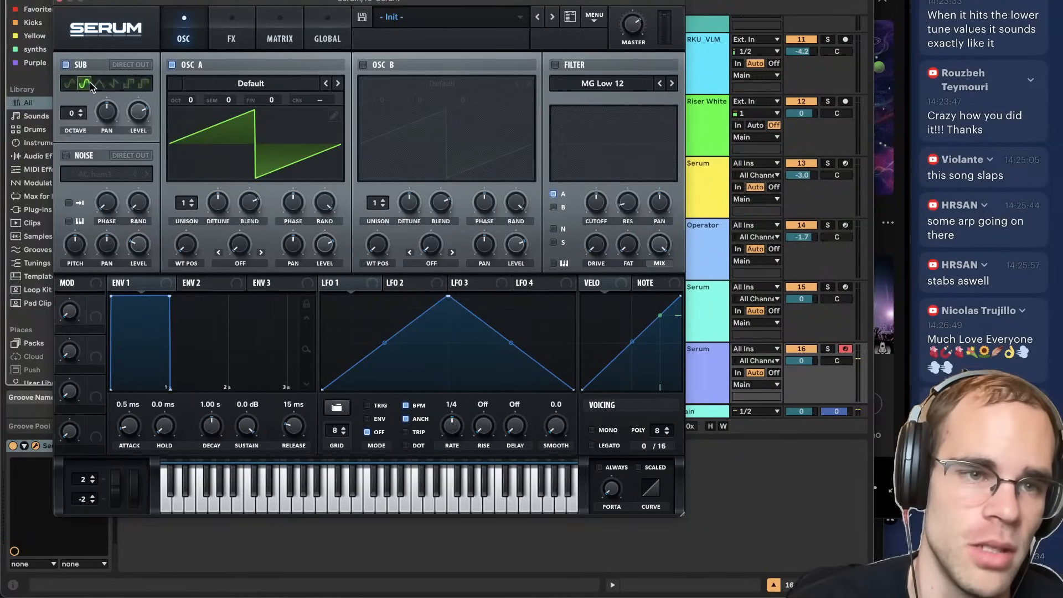
{"action": "left_click", "coordinate": [172, 65]}
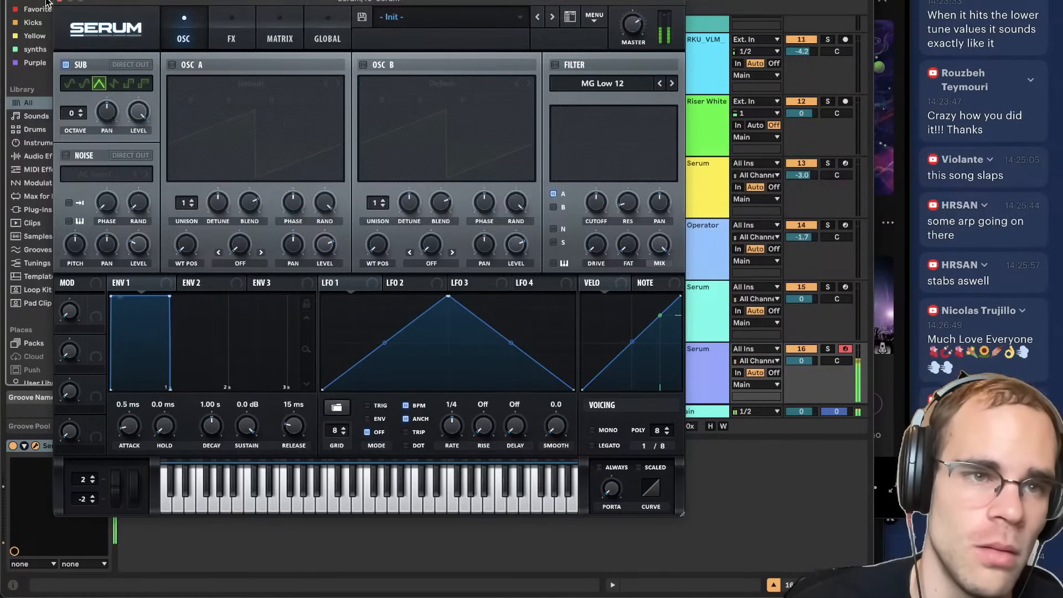
{"action": "left_click", "coordinate": [57, 3]}
Record a two-bar F0 bass rhythm on the 16 Serum track from 3.1.1 at 140 BPM and loop the clip.
{"action": "left_click", "coordinate": [502, 390]}
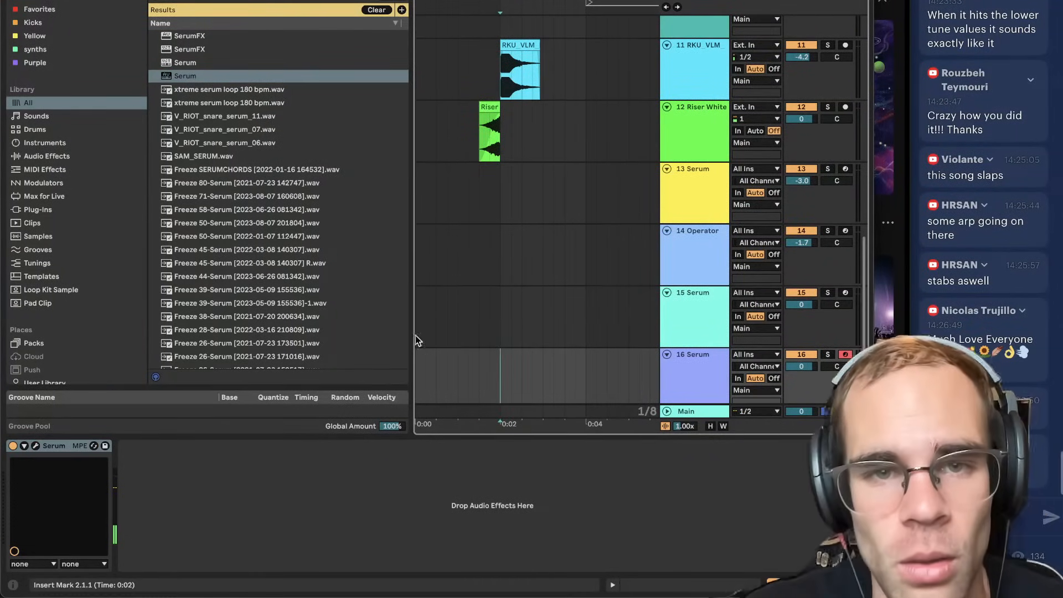
{"action": "scroll", "coordinate": [513, 340], "scroll_direction": "right", "scroll_amount": 3}
{"action": "scroll", "coordinate": [513, 340], "scroll_direction": "down", "scroll_amount": 2}
{"action": "scroll", "coordinate": [514, 340], "scroll_direction": "left", "scroll_amount": 1}
{"action": "left_click", "coordinate": [467, 327]}
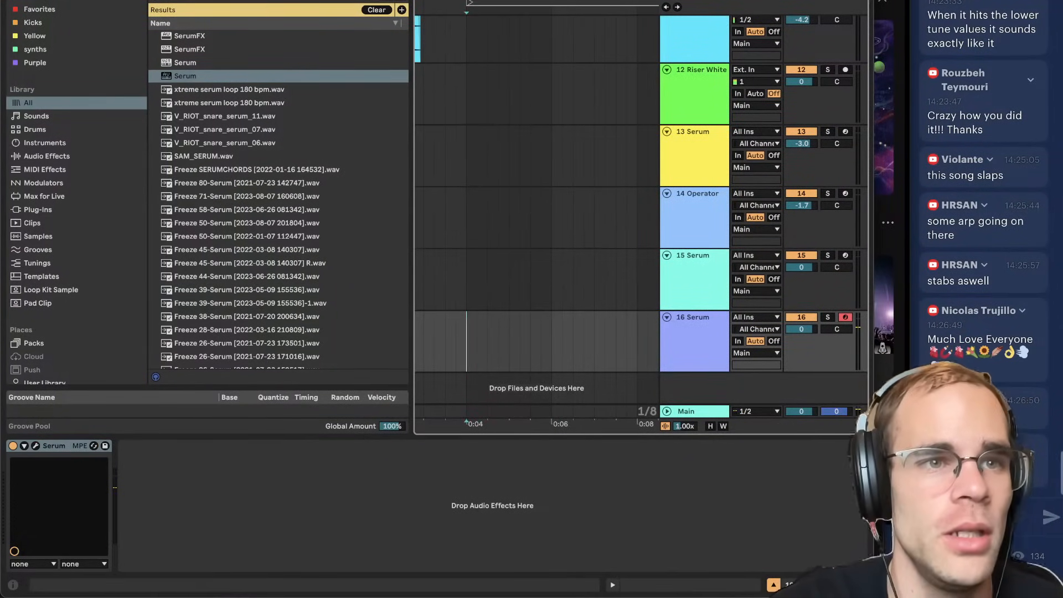
{"action": "type", "text": "140"}
{"action": "key", "text": "Return"}
{"action": "key", "text": "space"}
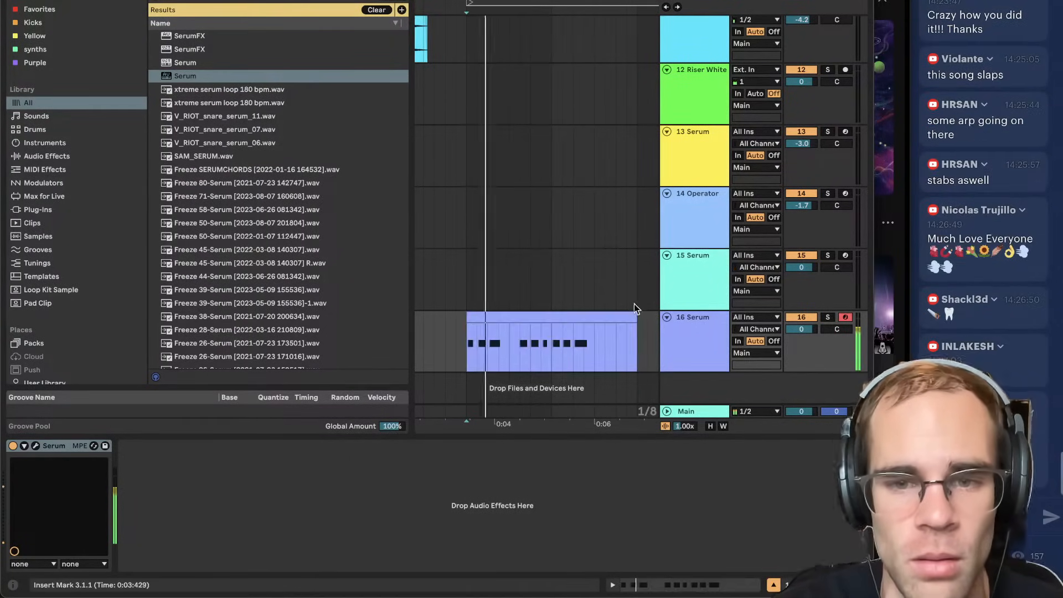
{"action": "left_click", "coordinate": [620, 318]}
{"action": "key", "text": "super+l"}
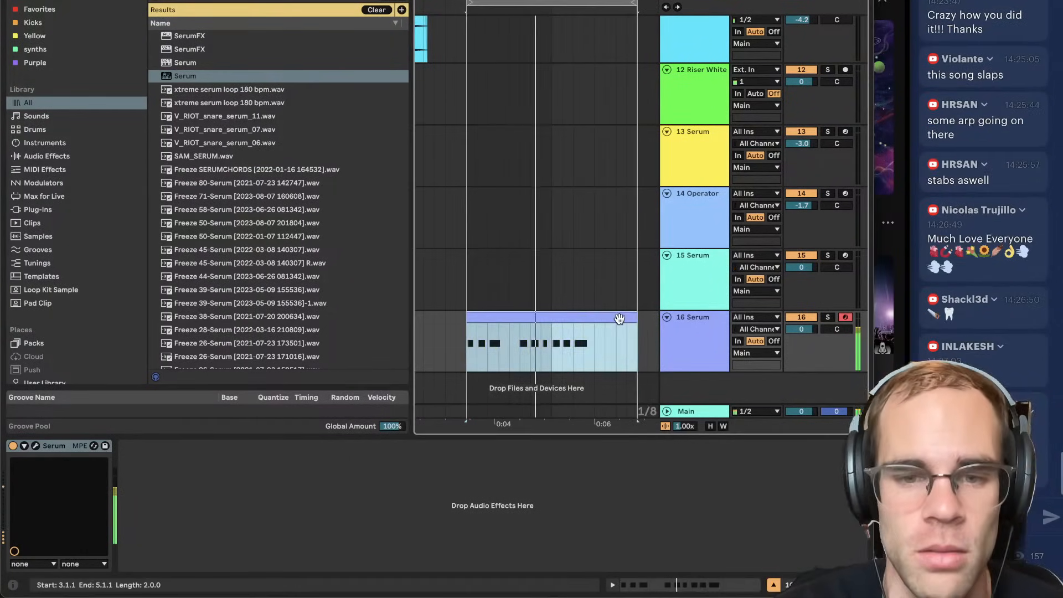
Quantize all note starts in the clip to the current 1/16 grid at 100% and slightly lengthen the first F0 note.
{"action": "double_click", "coordinate": [559, 316]}
{"action": "key", "text": "super+a"}
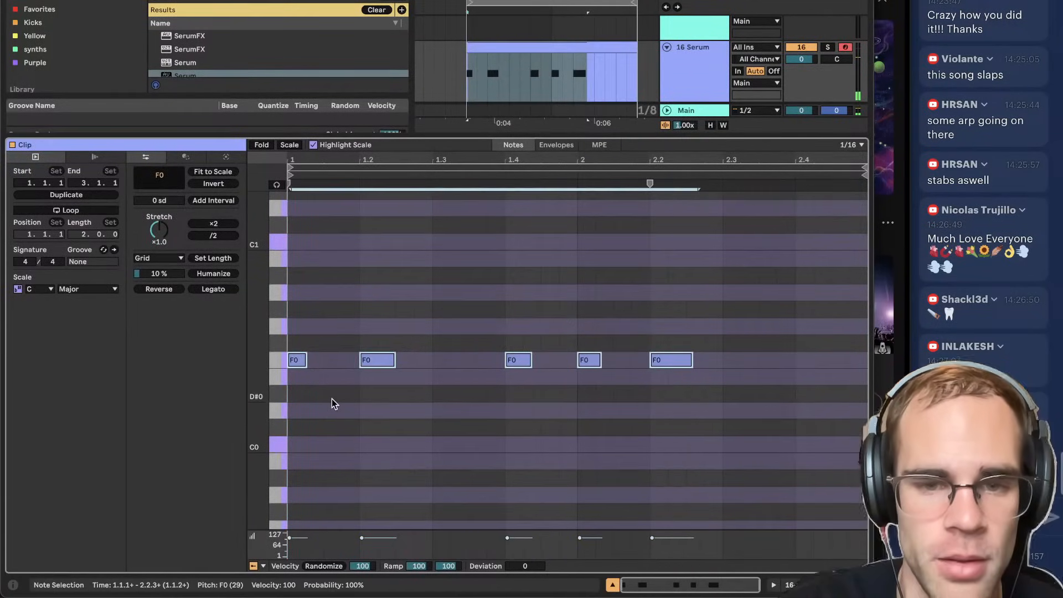
{"action": "key", "text": "super+2"}
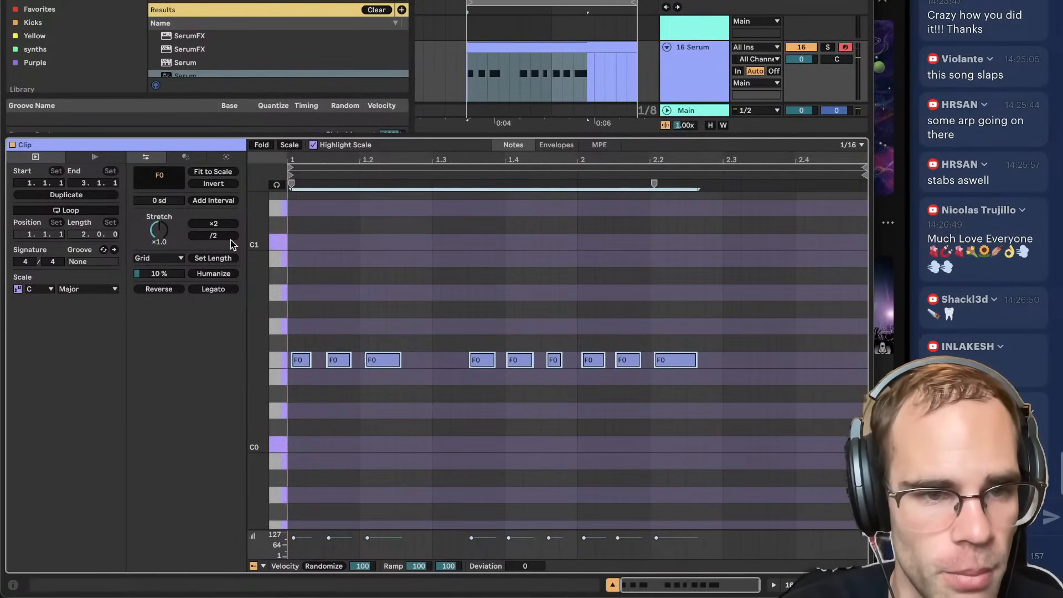
{"action": "left_click", "coordinate": [186, 157]}
{"action": "left_click", "coordinate": [188, 171]}
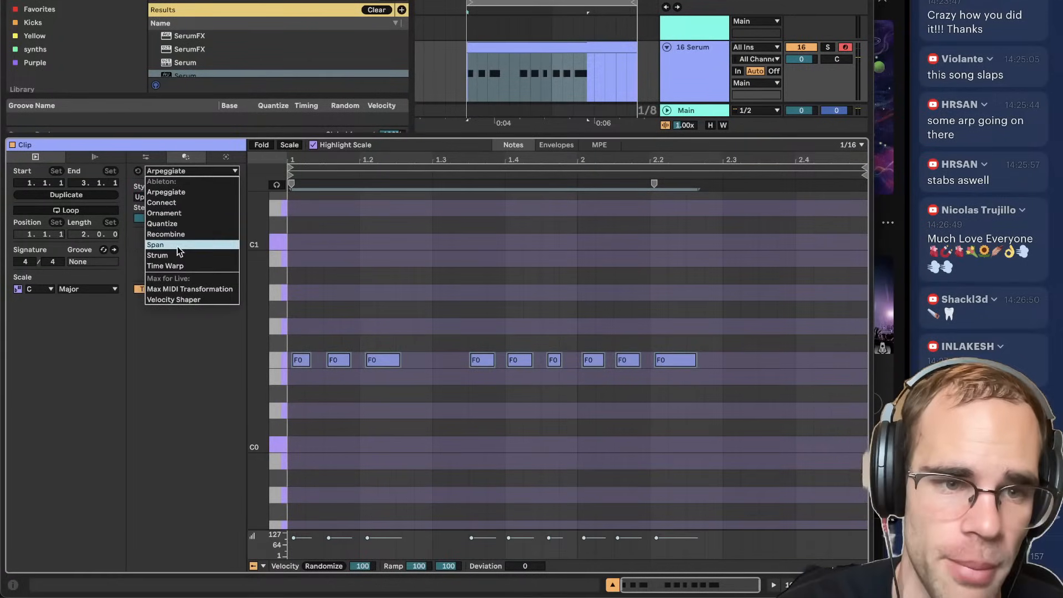
{"action": "left_click", "coordinate": [179, 224]}
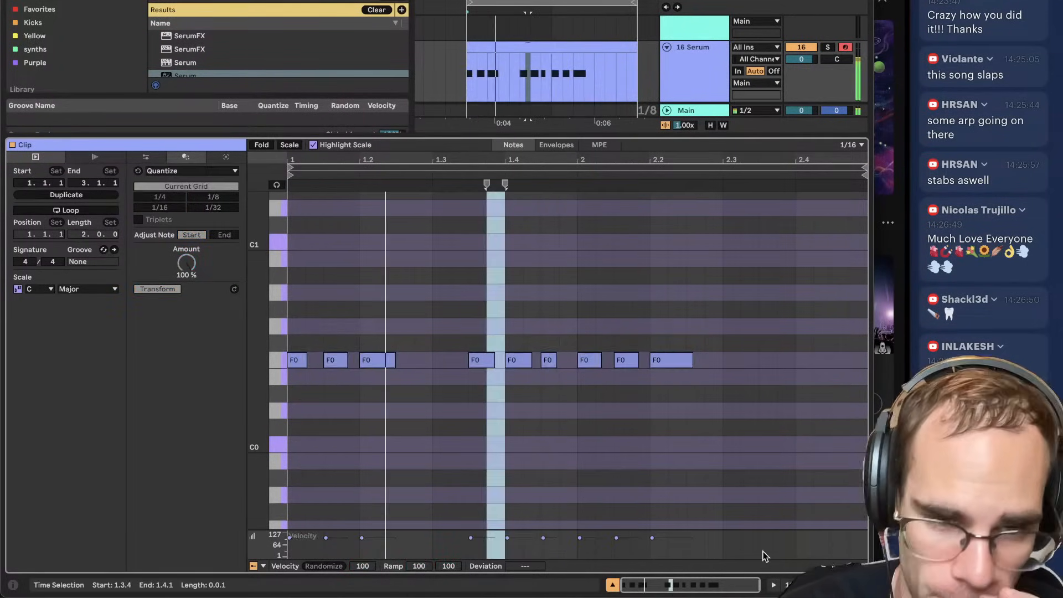
{"action": "left_click_drag", "start_coordinate": [305, 363], "coordinate": [311, 366]}
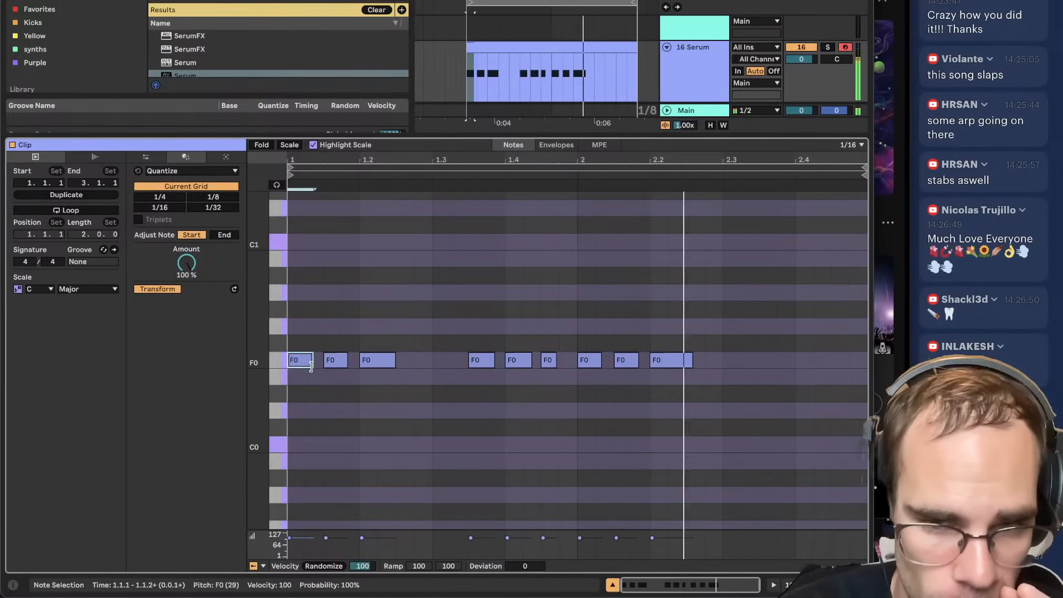
{"action": "key", "text": "space"}
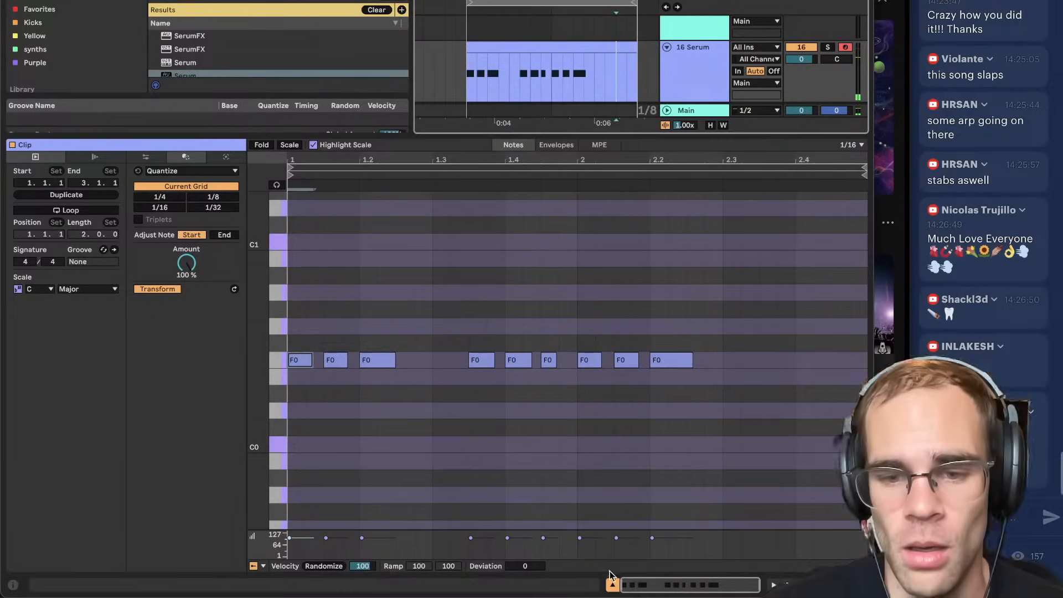
Add a new MIDI track below the 16 Serum track and load the Serum plug-in onto it.
{"action": "key", "text": "super+shift+t"}
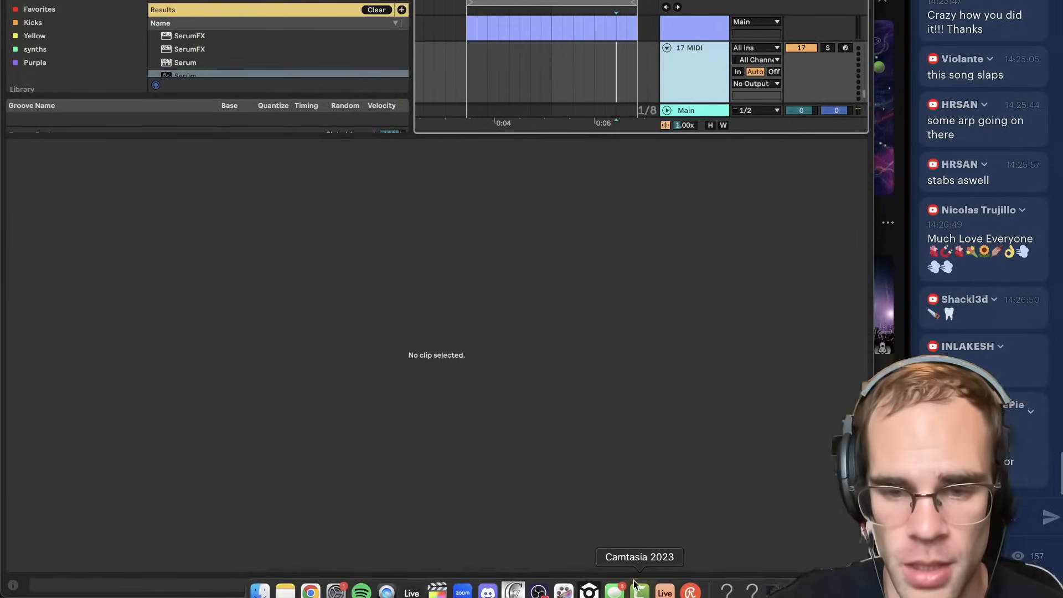
{"action": "left_click_drag", "start_coordinate": [630, 582], "coordinate": [630, 588]}
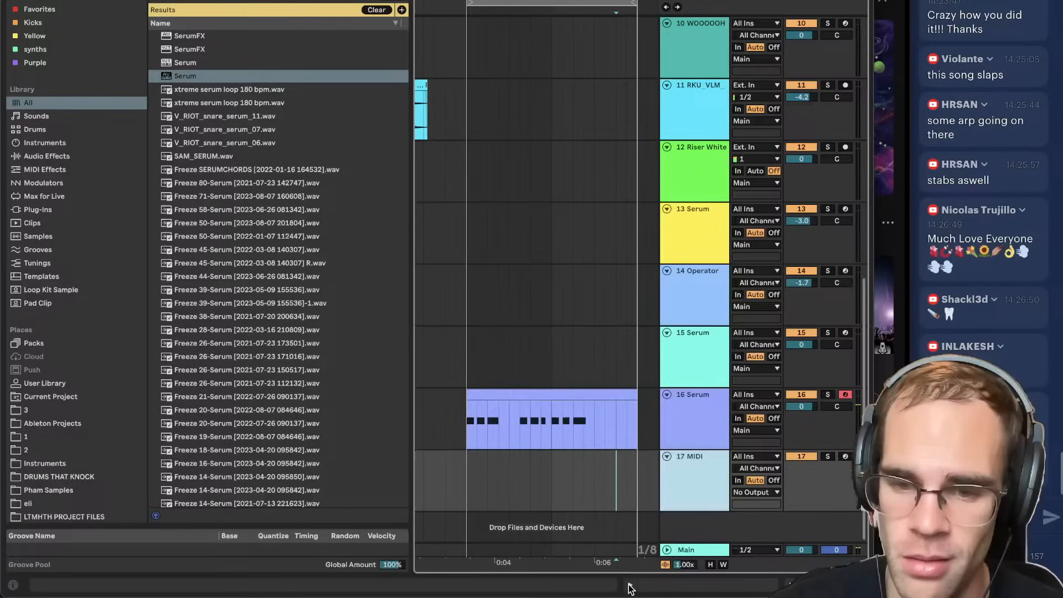
{"action": "left_click", "coordinate": [698, 472]}
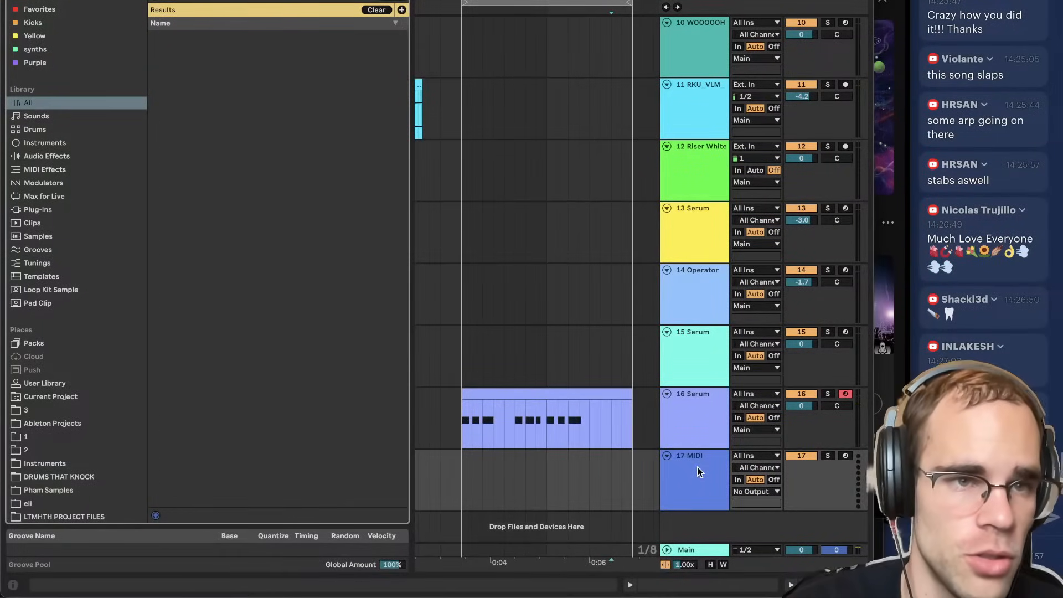
{"action": "scroll", "coordinate": [260, 365], "scroll_direction": "down", "scroll_amount": 15}
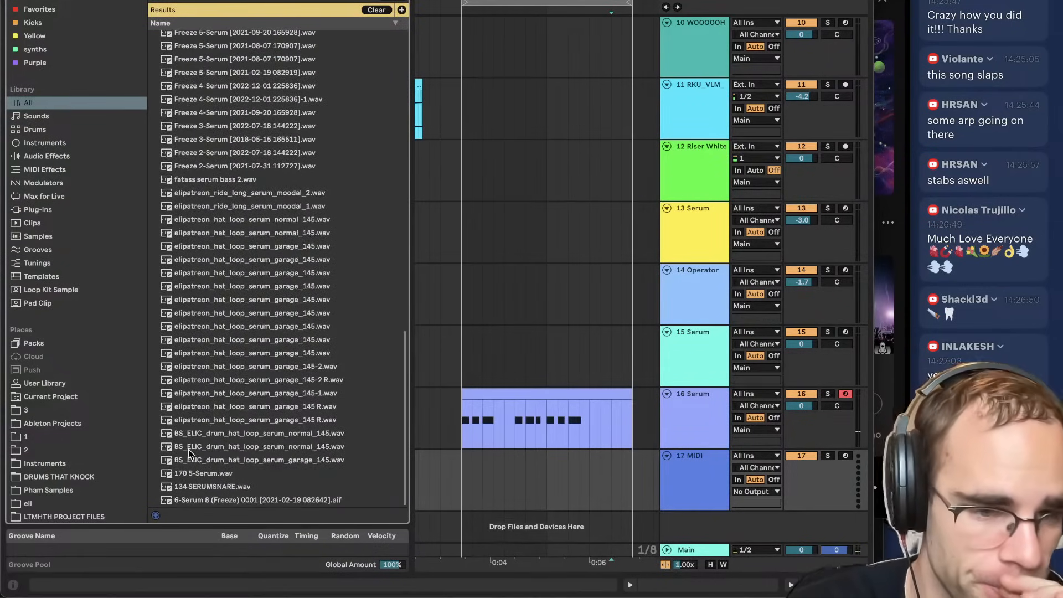
{"action": "scroll", "coordinate": [188, 453], "scroll_direction": "up", "scroll_amount": 15}
{"action": "left_click", "coordinate": [194, 65]}
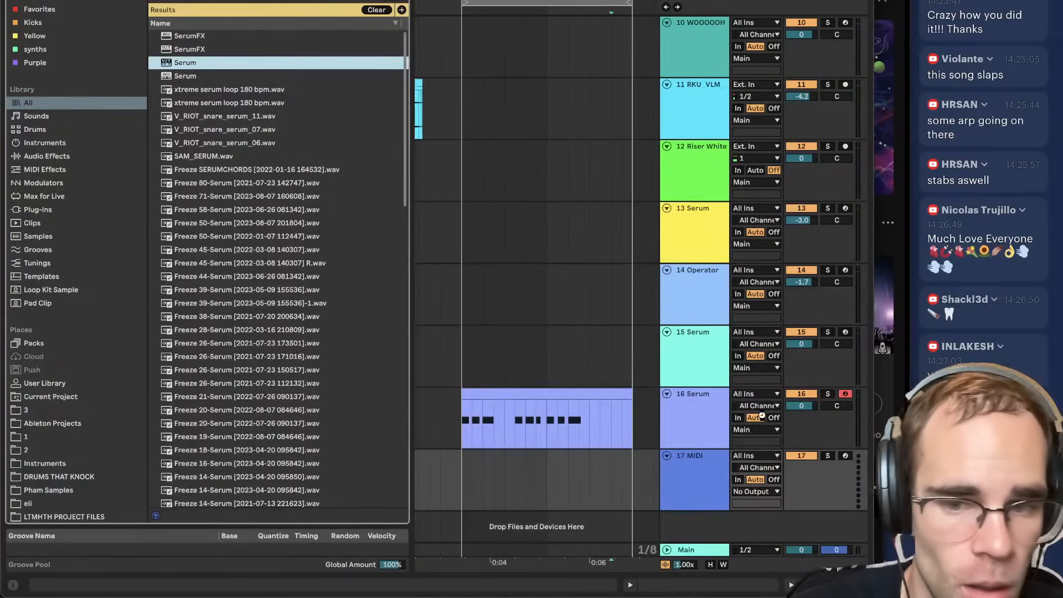
{"action": "key", "text": "Return"}
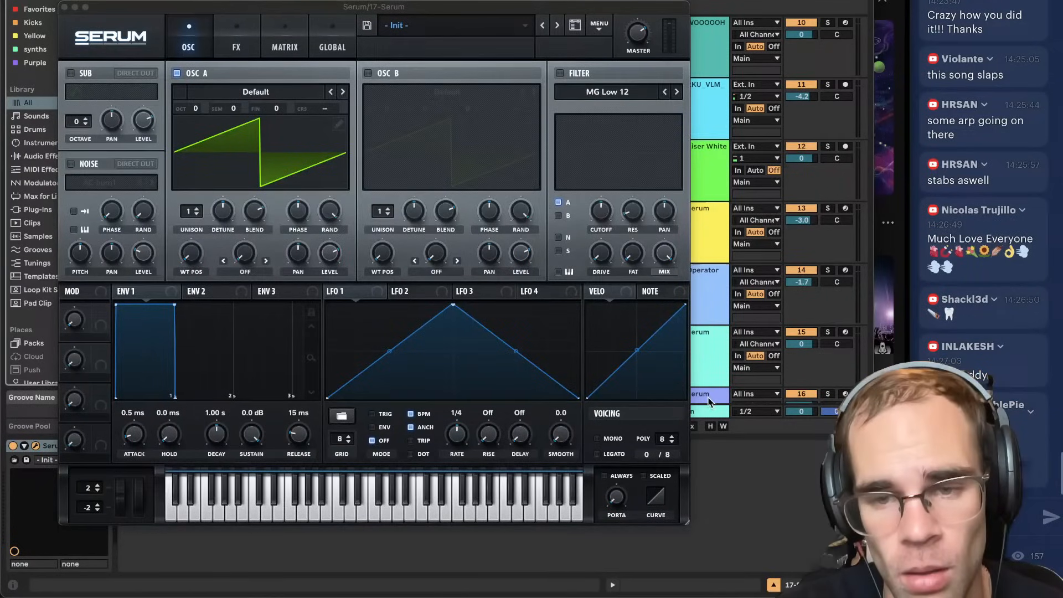
Load the Basic Shapes wavetable into oscillator A and set envelope 1 to a 219 ms decay with sustain at -∞ dB.
{"action": "left_click", "coordinate": [255, 92]}
{"action": "mouse_move", "coordinate": [255, 113]}
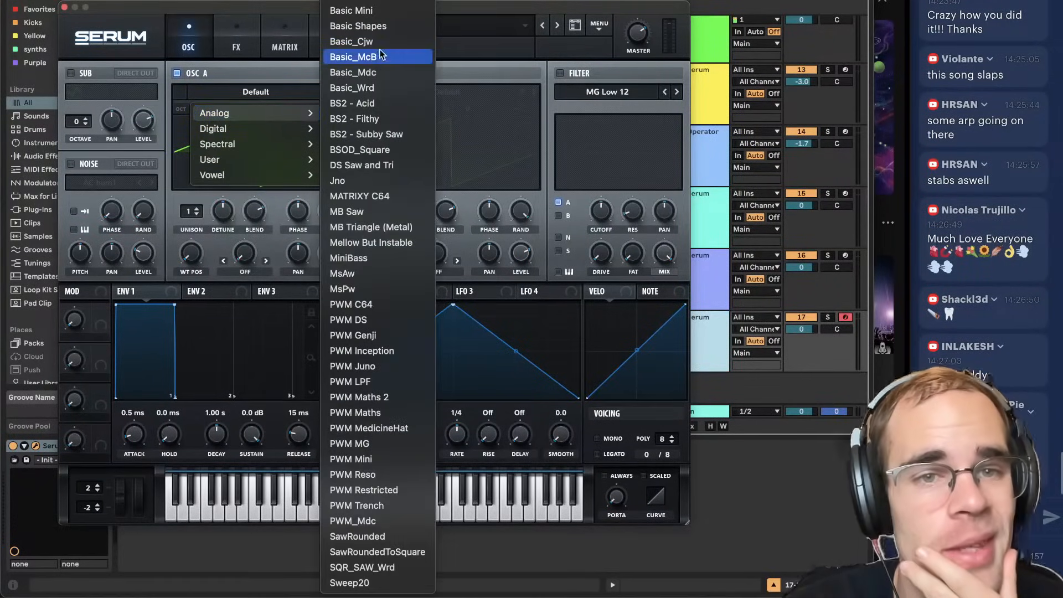
{"action": "left_click", "coordinate": [370, 26]}
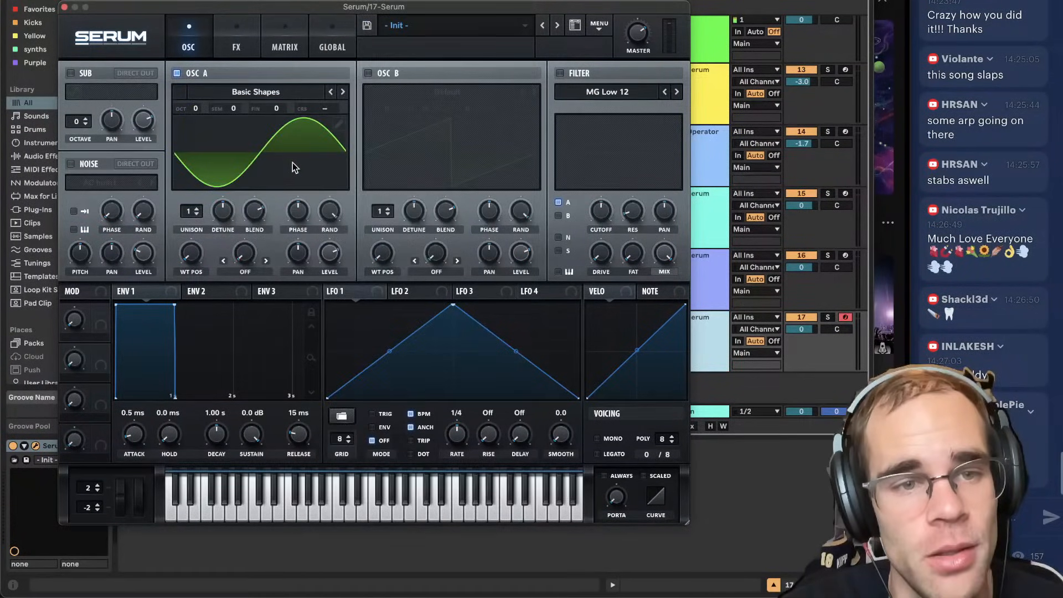
{"action": "left_click_drag", "start_coordinate": [191, 253], "coordinate": [211, 294]}
{"action": "key", "text": "x"}
{"action": "key", "text": "f"}
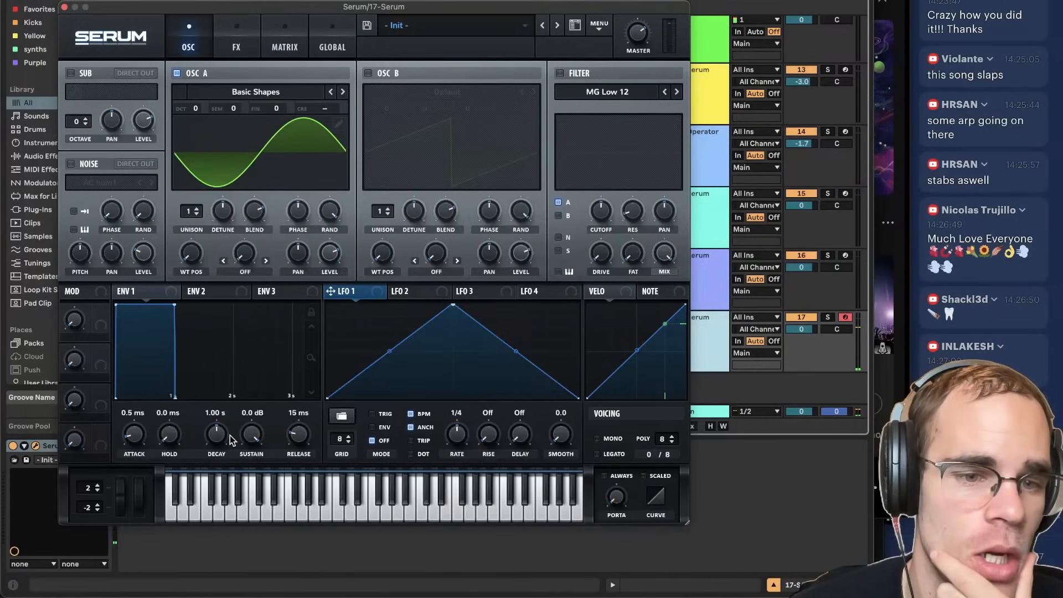
{"action": "left_click_drag", "start_coordinate": [250, 440], "coordinate": [204, 592]}
{"action": "left_click_drag", "start_coordinate": [217, 436], "coordinate": [214, 458]}
Reshape LFO 1 into a steep falling curve, assign it to oscillator A's coarse pitch and set its mode to ENV.
{"action": "left_click_drag", "start_coordinate": [453, 352], "coordinate": [453, 399]}
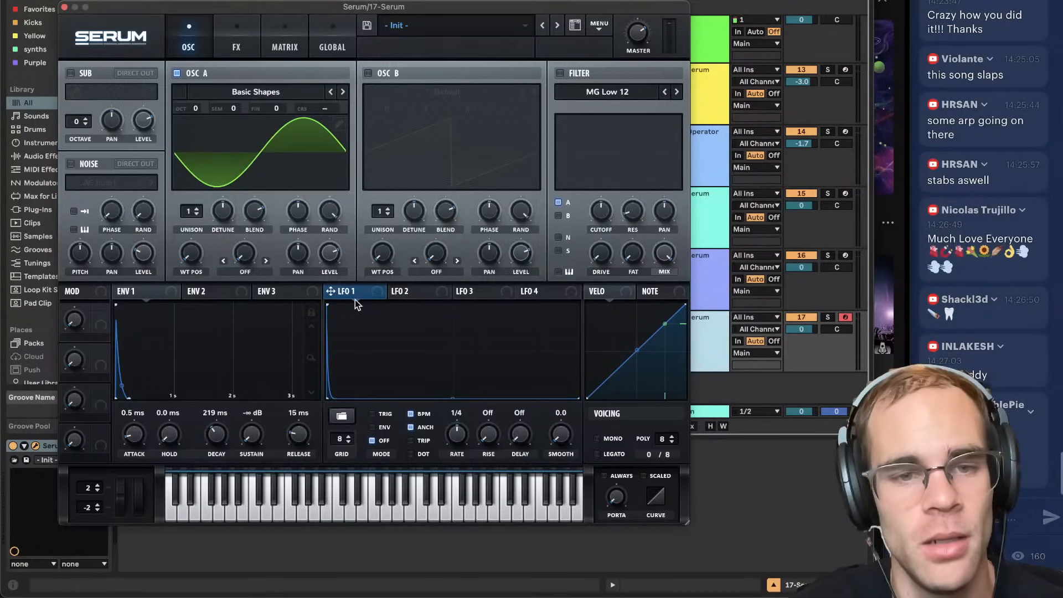
{"action": "left_click_drag", "start_coordinate": [355, 298], "coordinate": [344, 105]}
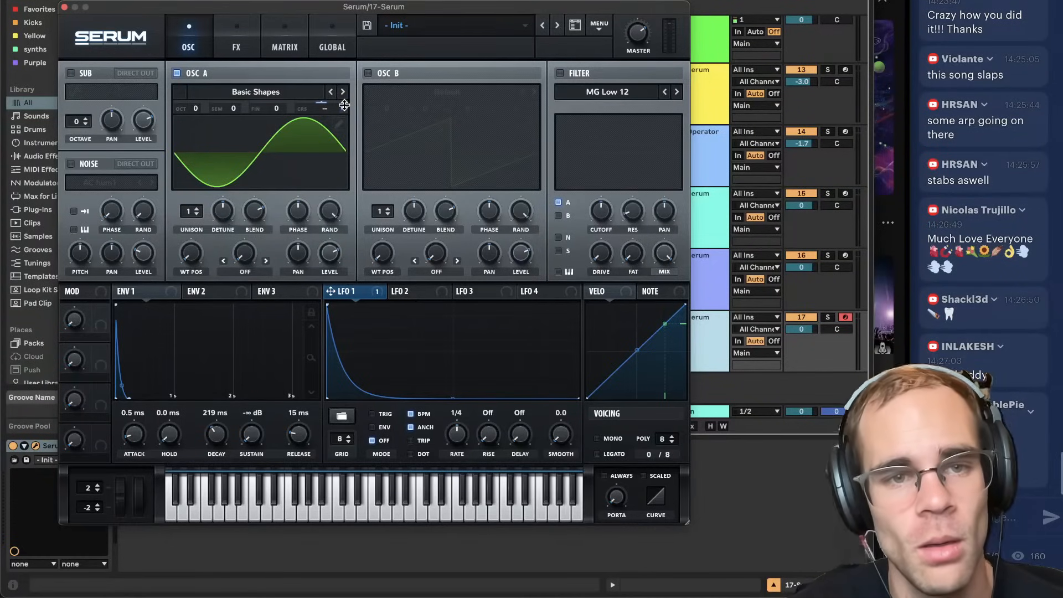
{"action": "left_click", "coordinate": [372, 427]}
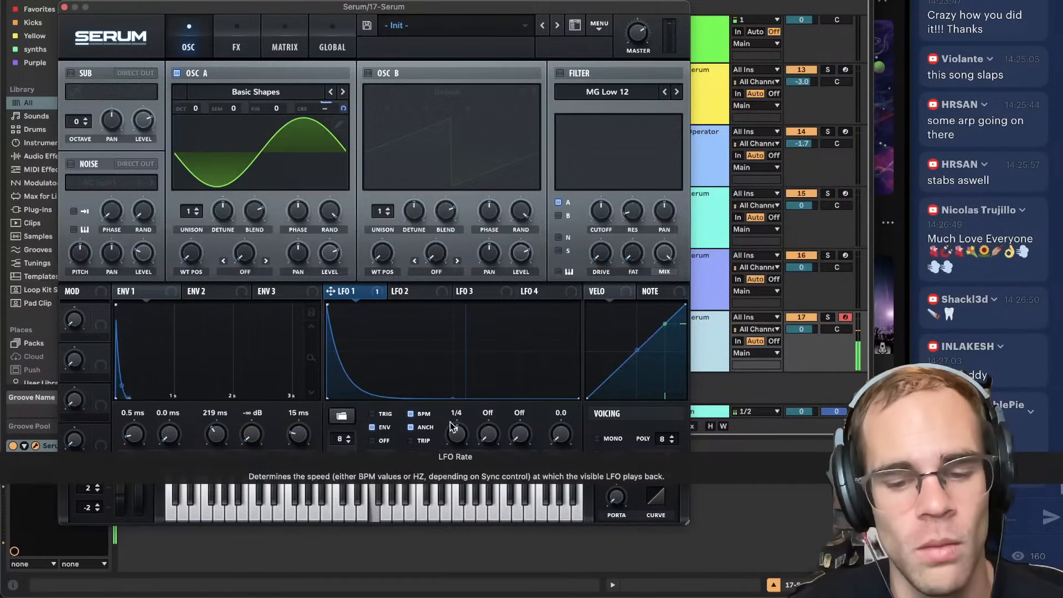
Enable Serum's Hyper/Dimension effect with a raised Dimension mix and a smaller size, and turn on the hall reverb.
{"action": "left_click", "coordinate": [238, 27]}
{"action": "left_click", "coordinate": [76, 76]}
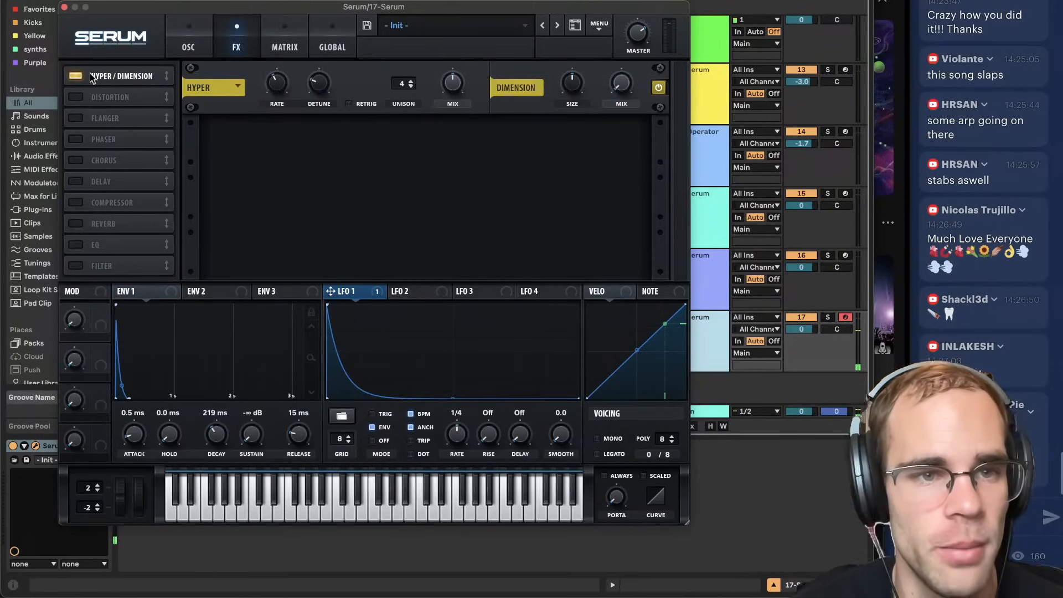
{"action": "left_click_drag", "start_coordinate": [618, 92], "coordinate": [606, 55]}
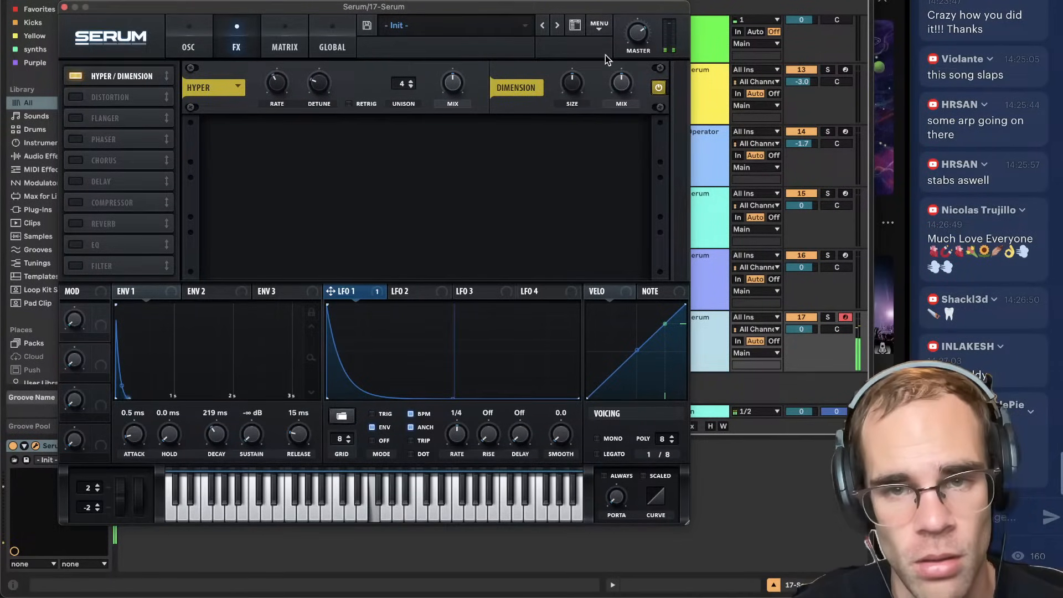
{"action": "left_click", "coordinate": [75, 223]}
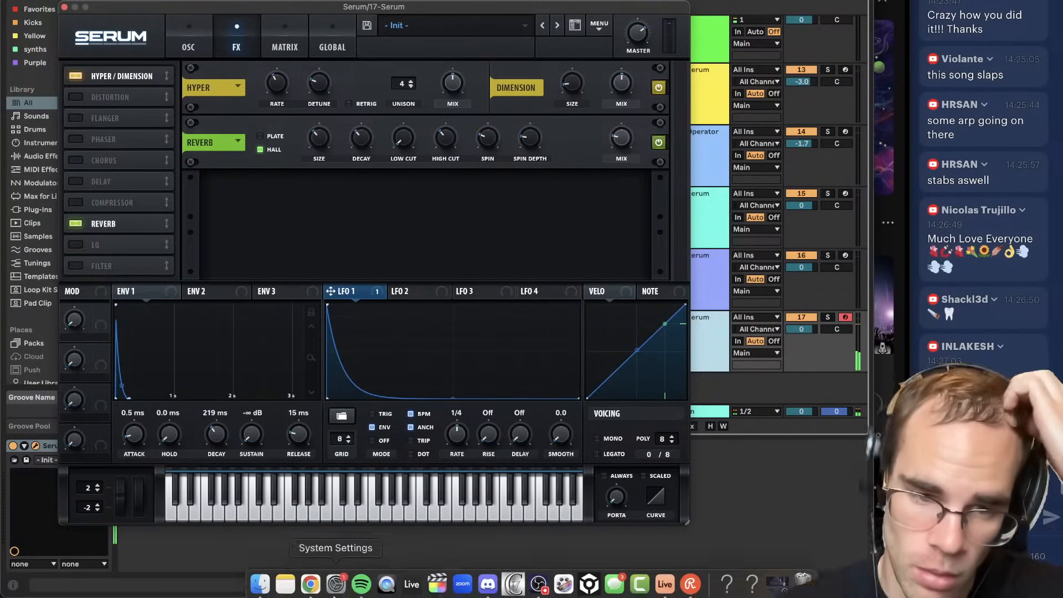
Switch to Spotify and replay CHROMA from 1:06 to compare the bass melody.
{"action": "left_click", "coordinate": [361, 584]}
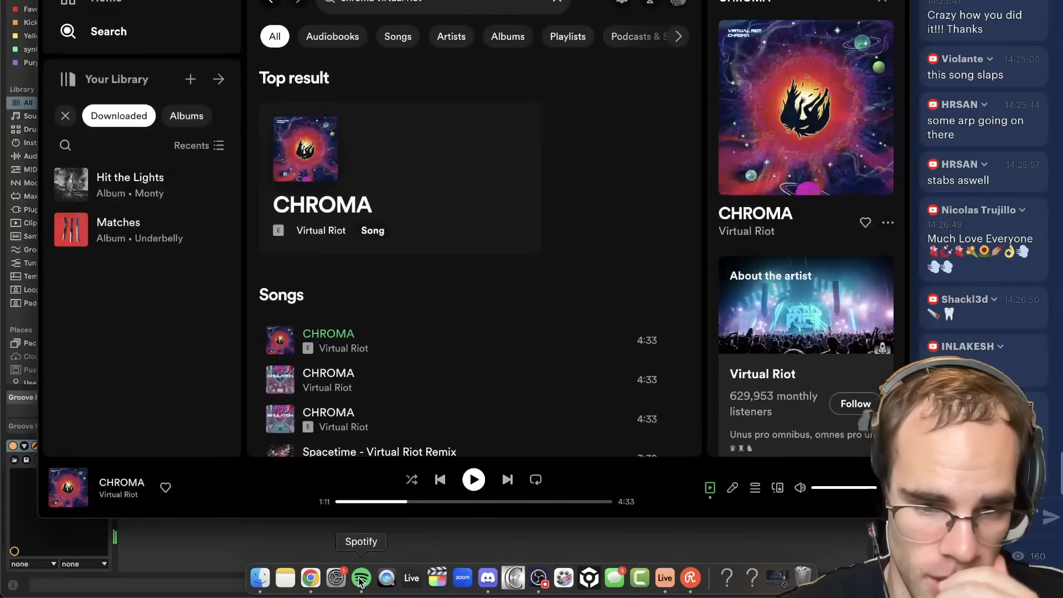
{"action": "key", "text": "space"}
{"action": "left_click", "coordinate": [402, 501]}
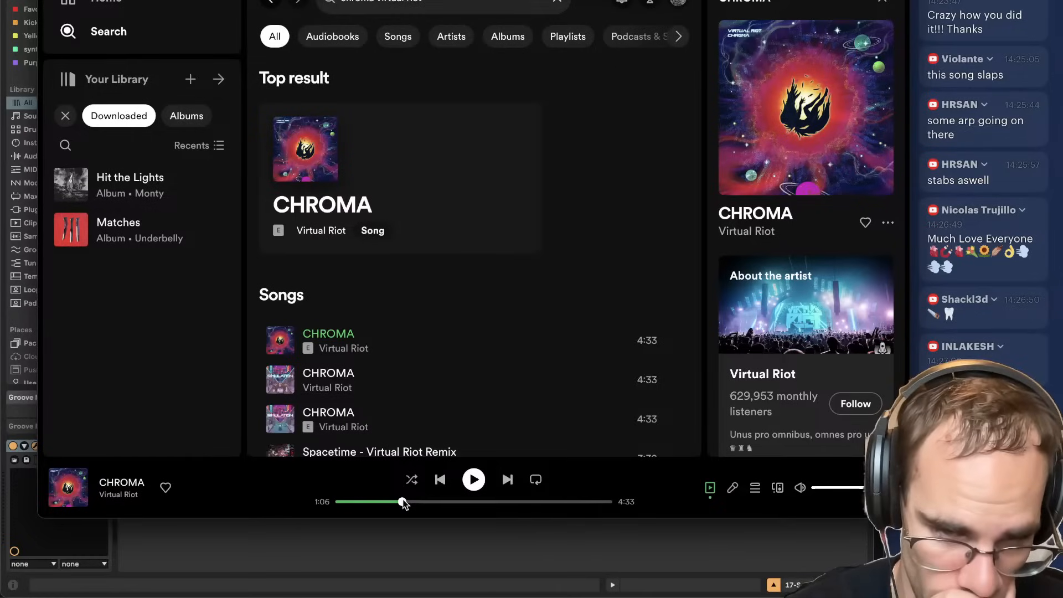
{"action": "key", "text": "space"}
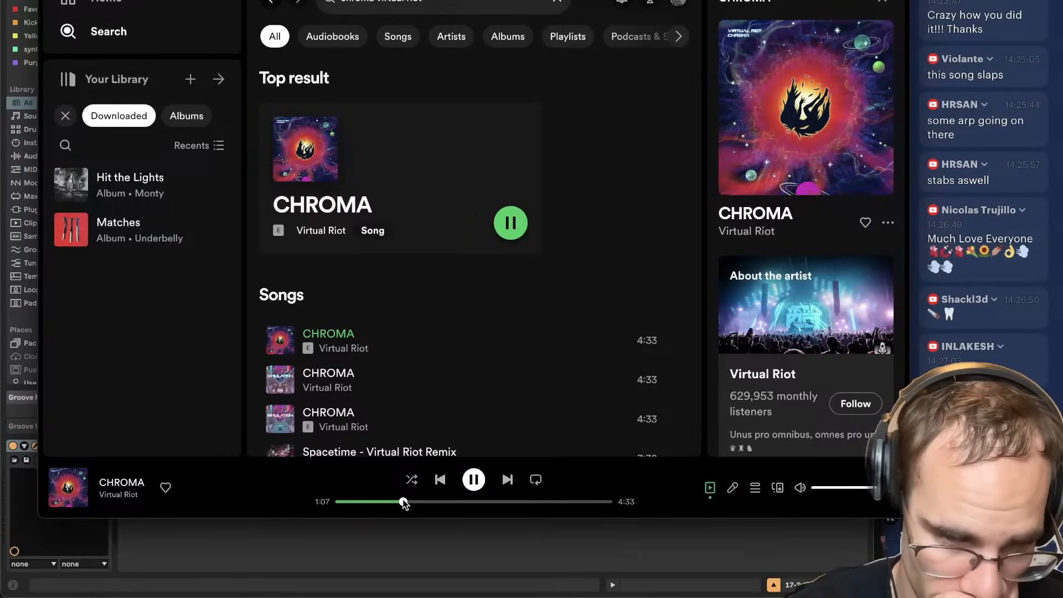
{"action": "key", "text": "space"}
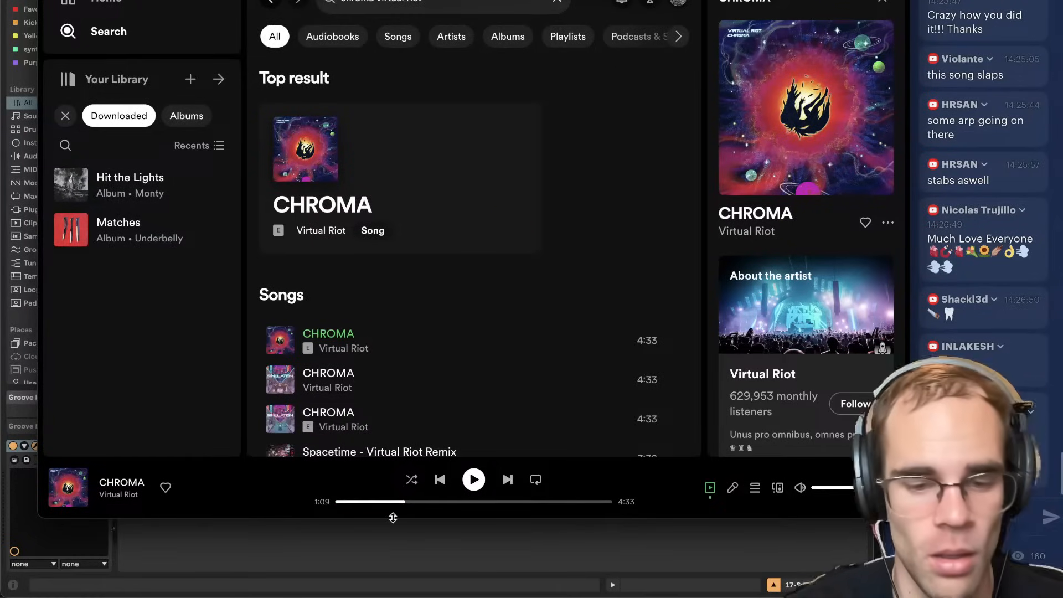
Switch back to Ableton Live, close the Serum window and group the two bottom Serum tracks.
{"action": "left_click", "coordinate": [384, 545]}
{"action": "left_click", "coordinate": [63, 4]}
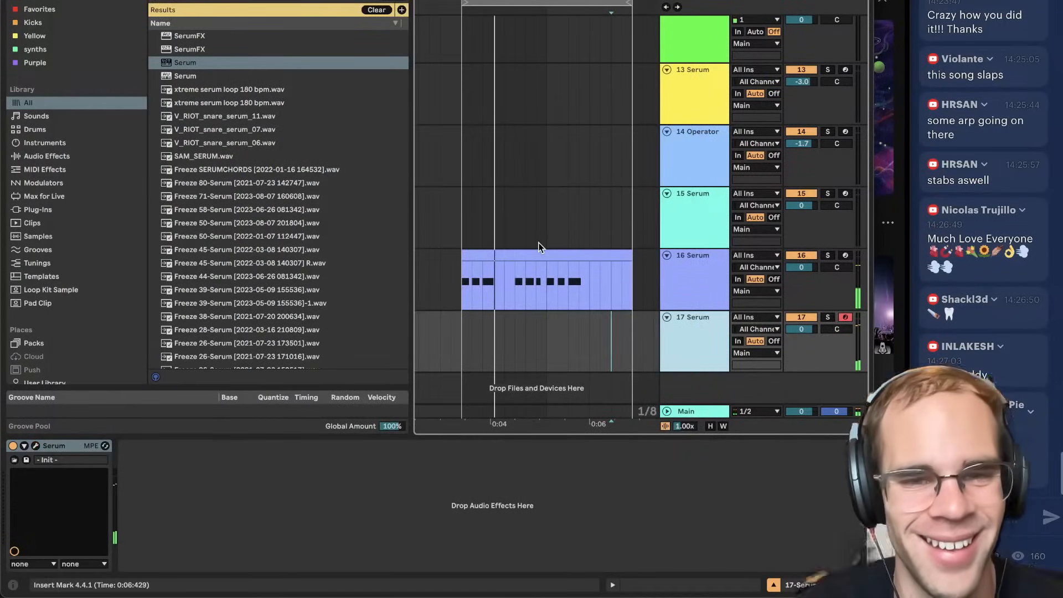
{"action": "left_click", "coordinate": [460, 331]}
{"action": "left_click", "coordinate": [702, 276]}
{"action": "left_click", "coordinate": [703, 324], "text": "shift"}
{"action": "key", "text": "super+g"}
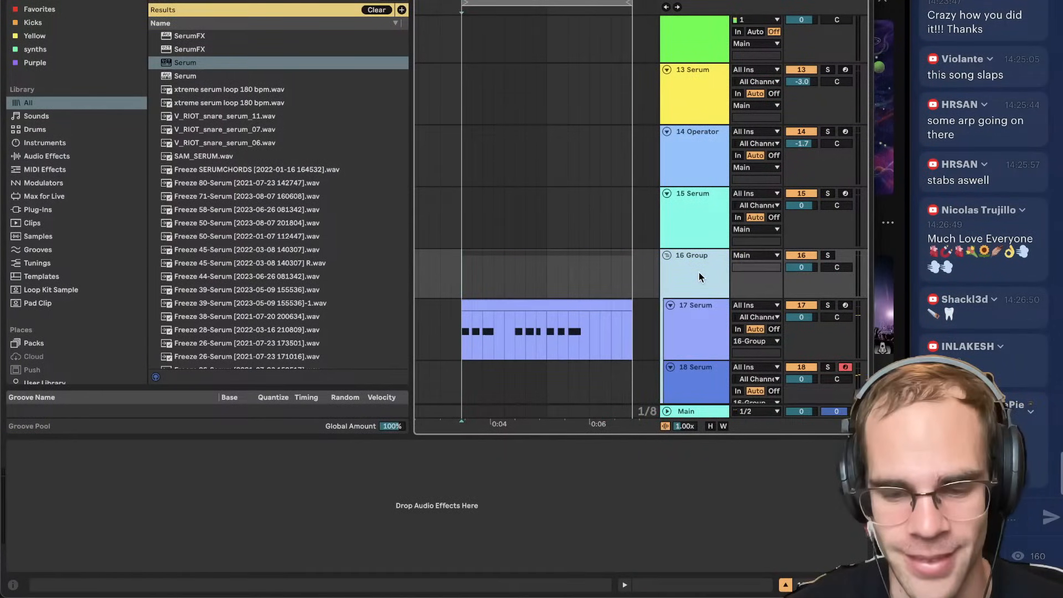
Record a two-bar melodic line on the 18 Serum track over the looped bass rhythm and play it back.
{"action": "key", "text": "space"}
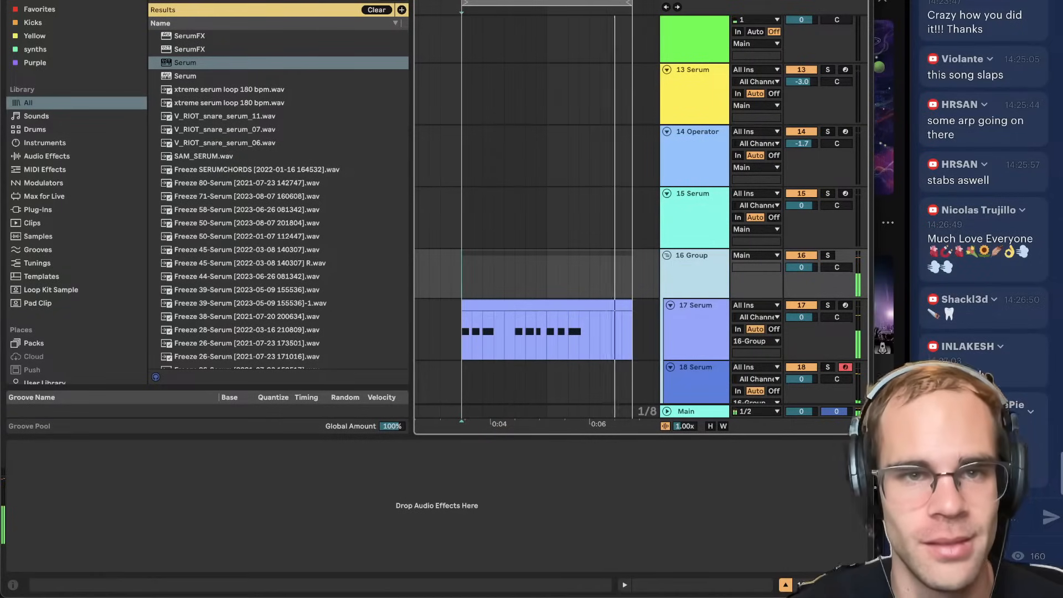
{"action": "scroll", "coordinate": [551, 230], "scroll_direction": "down", "scroll_amount": 2}
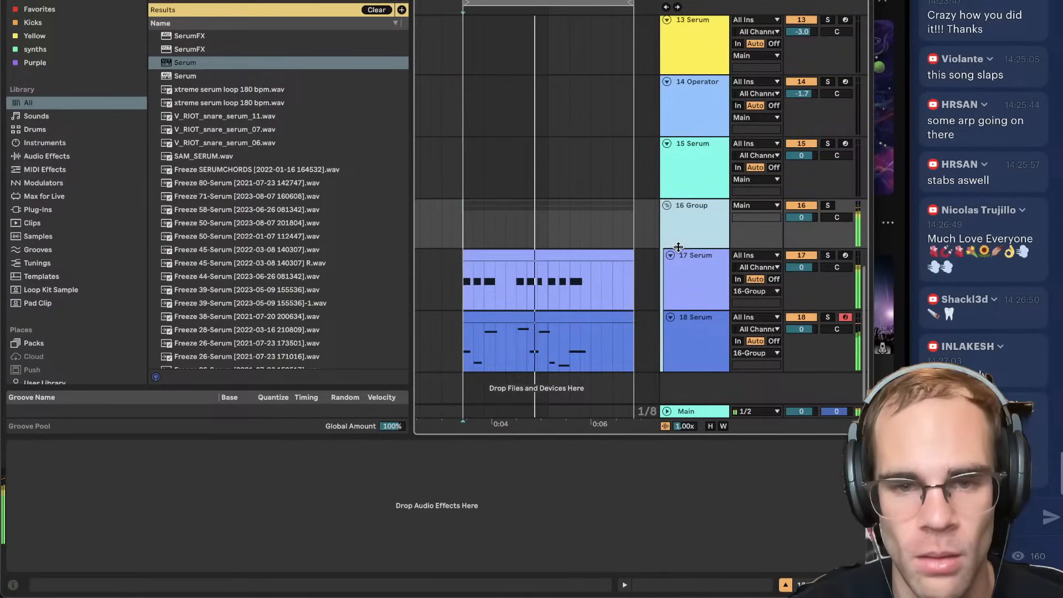
{"action": "key", "text": "space"}
Add the OTT preset to the device chain of the 16 Group track.
{"action": "left_click", "coordinate": [501, 510]}
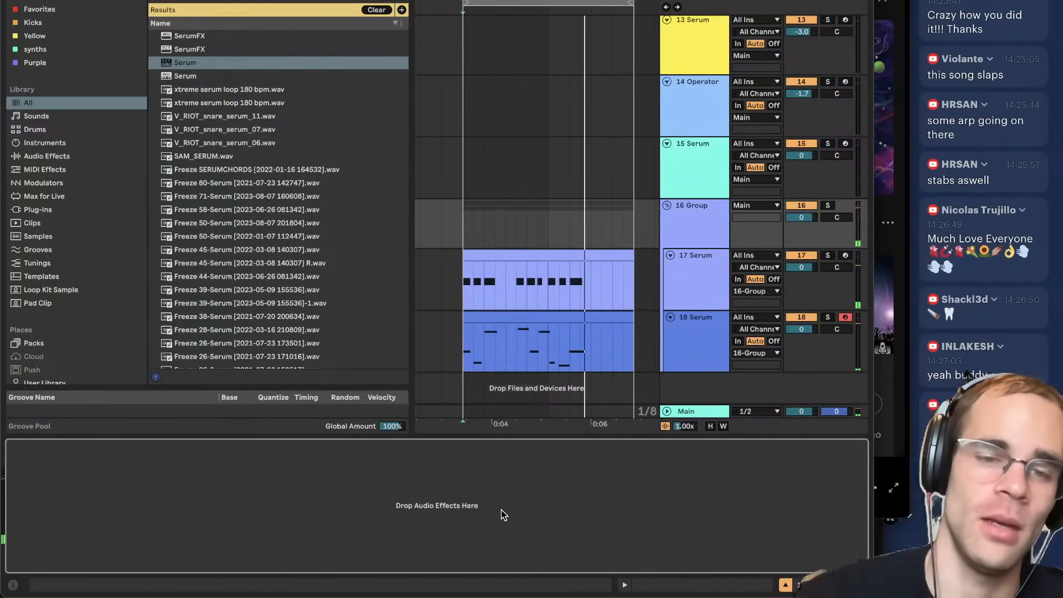
{"action": "key", "text": "super+f"}
{"action": "type", "text": "ot"}
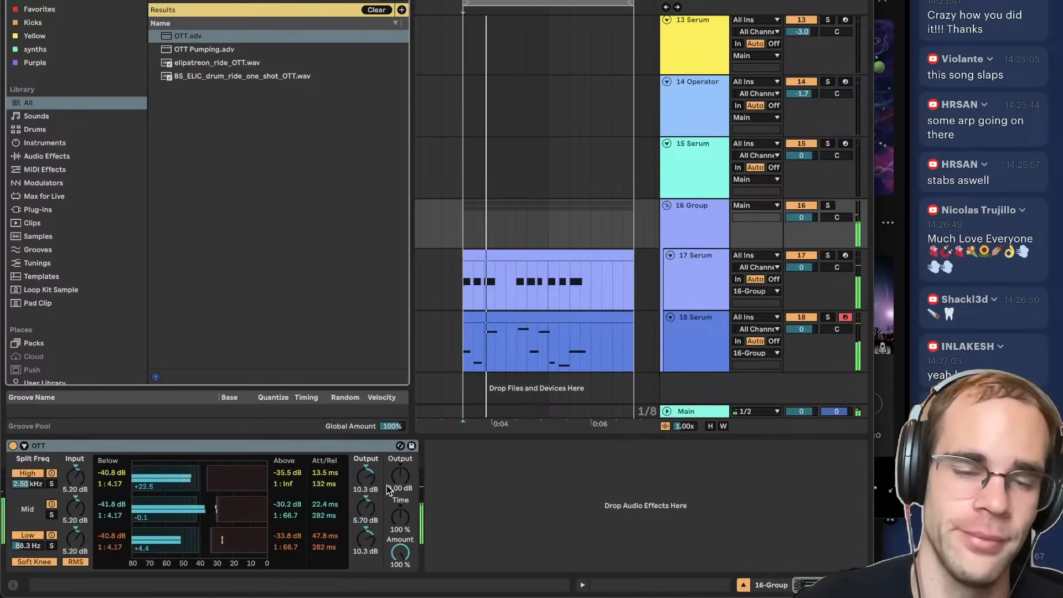
Insert the Pedal effect before OTT on the group, in Fuzz mode with Dry/Wet at 15%.
{"action": "key", "text": "super+f"}
{"action": "type", "text": "pedal"}
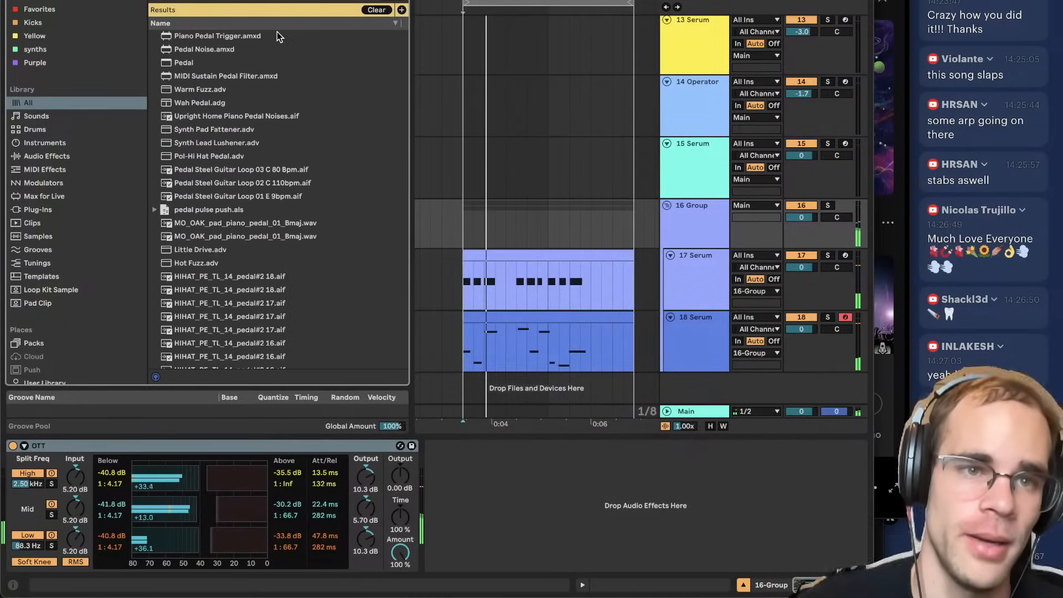
{"action": "left_click_drag", "start_coordinate": [173, 62], "coordinate": [19, 453]}
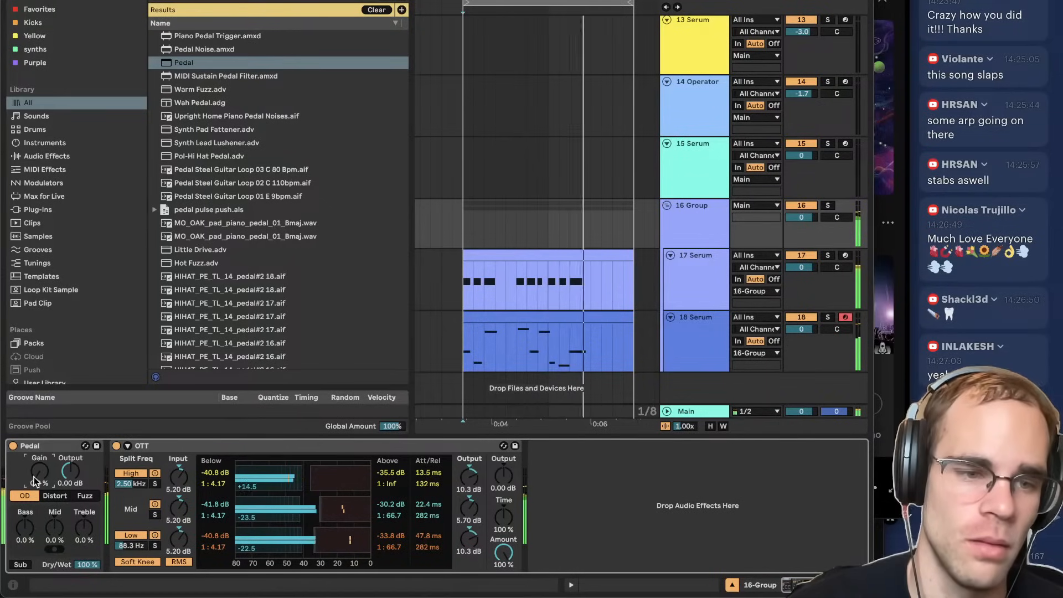
{"action": "left_click", "coordinate": [85, 496]}
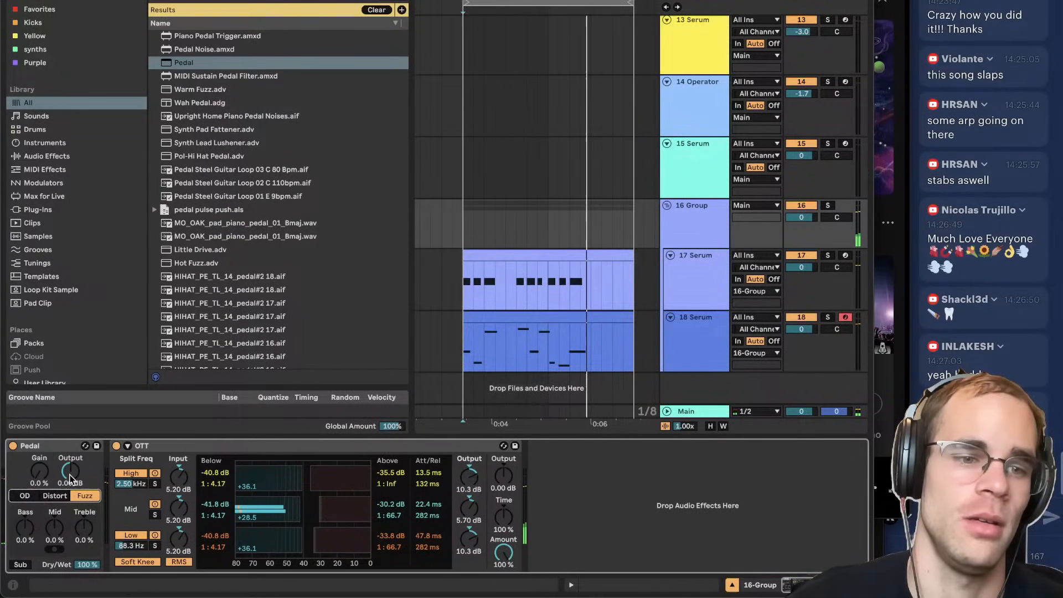
{"action": "left_click_drag", "start_coordinate": [83, 564], "coordinate": [81, 568]}
{"action": "key", "text": "space"}
Search the library for pitchmap and look through the installed plug-ins list for it.
{"action": "key", "text": "super+f"}
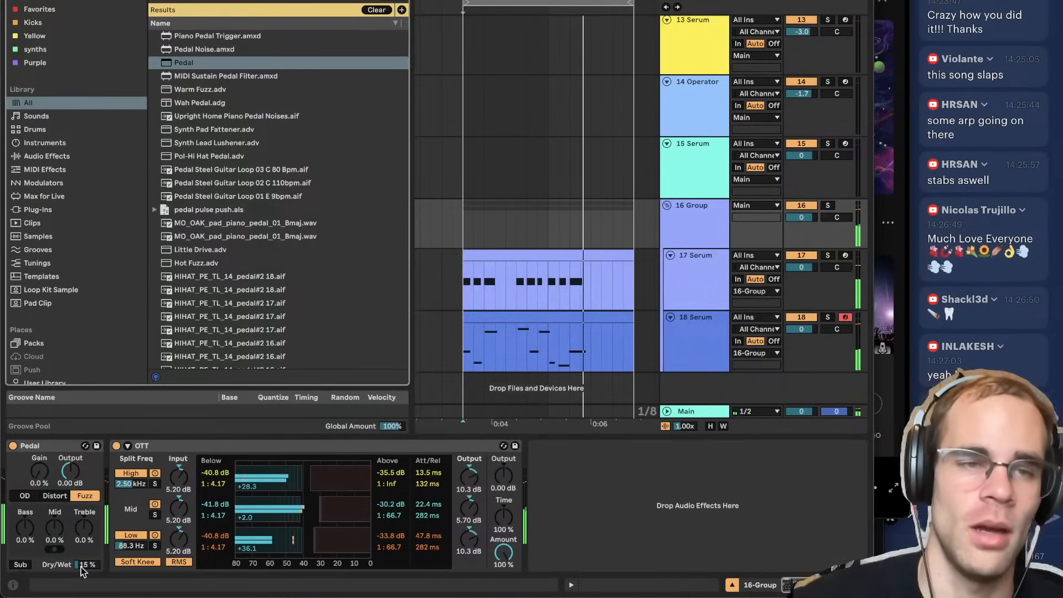
{"action": "type", "text": "pitchmap"}
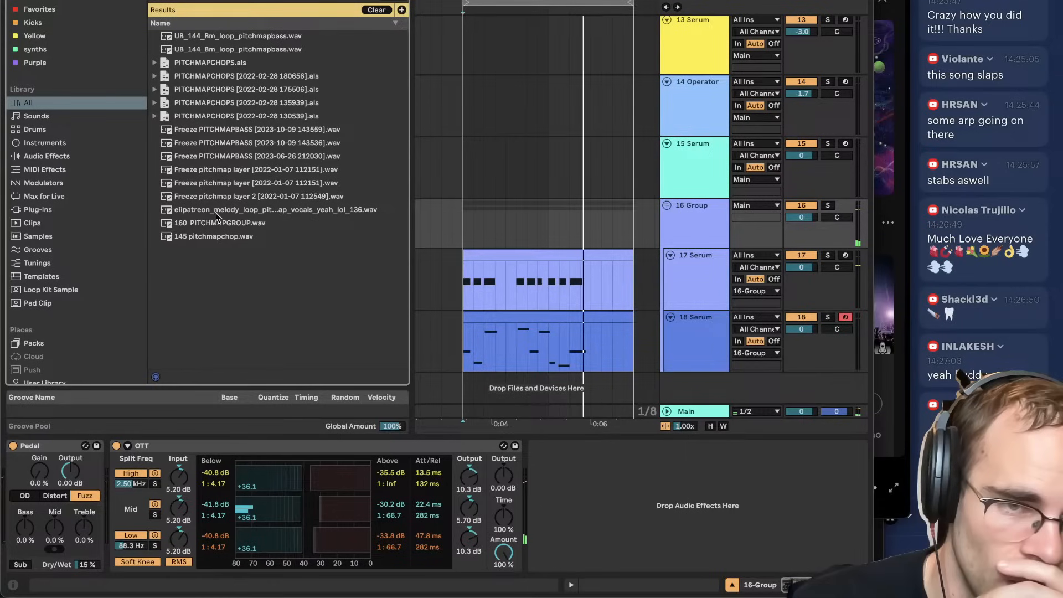
{"action": "key", "text": "Escape"}
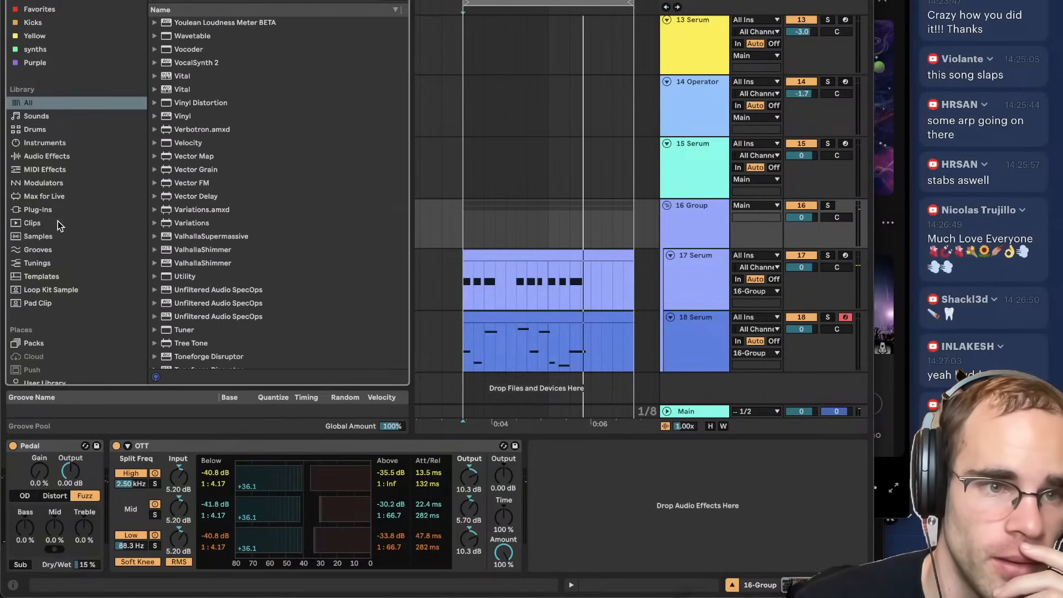
{"action": "left_click", "coordinate": [40, 222]}
{"action": "left_click", "coordinate": [50, 209]}
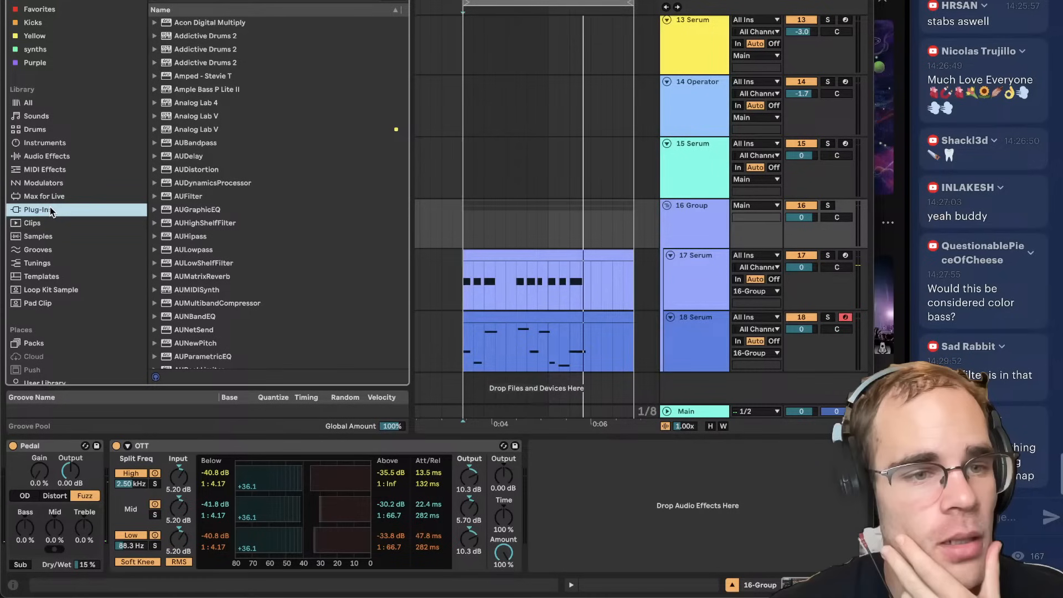
{"action": "scroll", "coordinate": [200, 255], "scroll_direction": "down", "scroll_amount": 20}
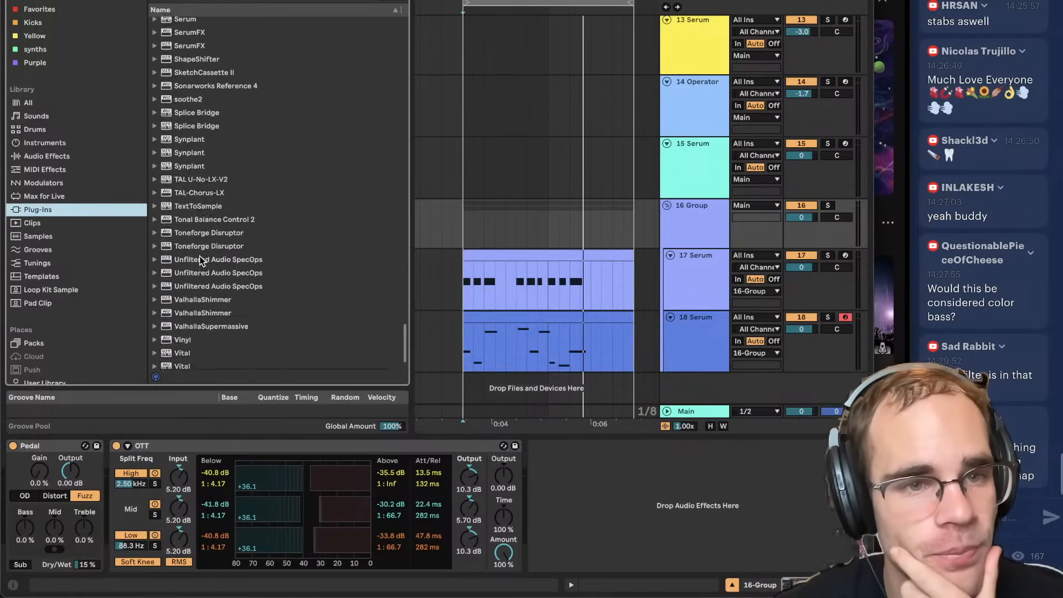
{"action": "scroll", "coordinate": [199, 258], "scroll_direction": "up", "scroll_amount": 15}
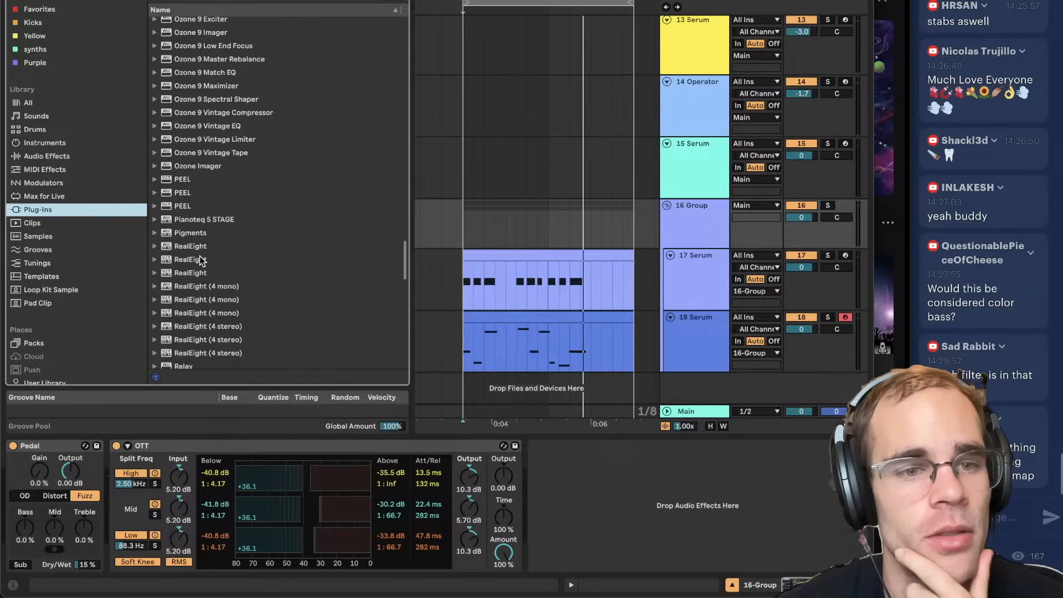
{"action": "scroll", "coordinate": [206, 213], "scroll_direction": "down", "scroll_amount": 8}
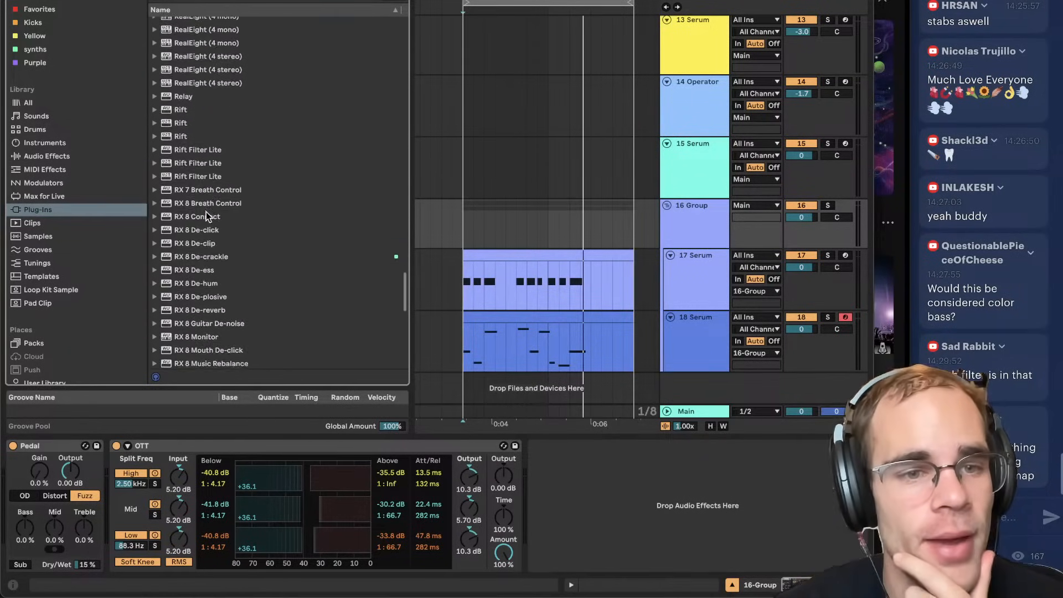
{"action": "scroll", "coordinate": [206, 215], "scroll_direction": "down", "scroll_amount": 5}
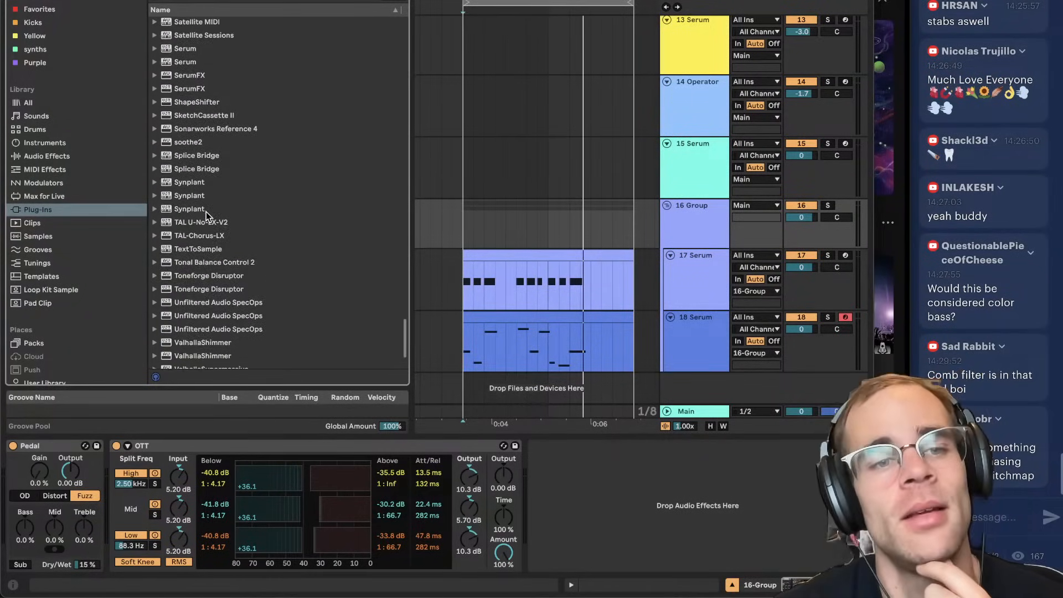
{"action": "scroll", "coordinate": [206, 216], "scroll_direction": "up", "scroll_amount": 7}
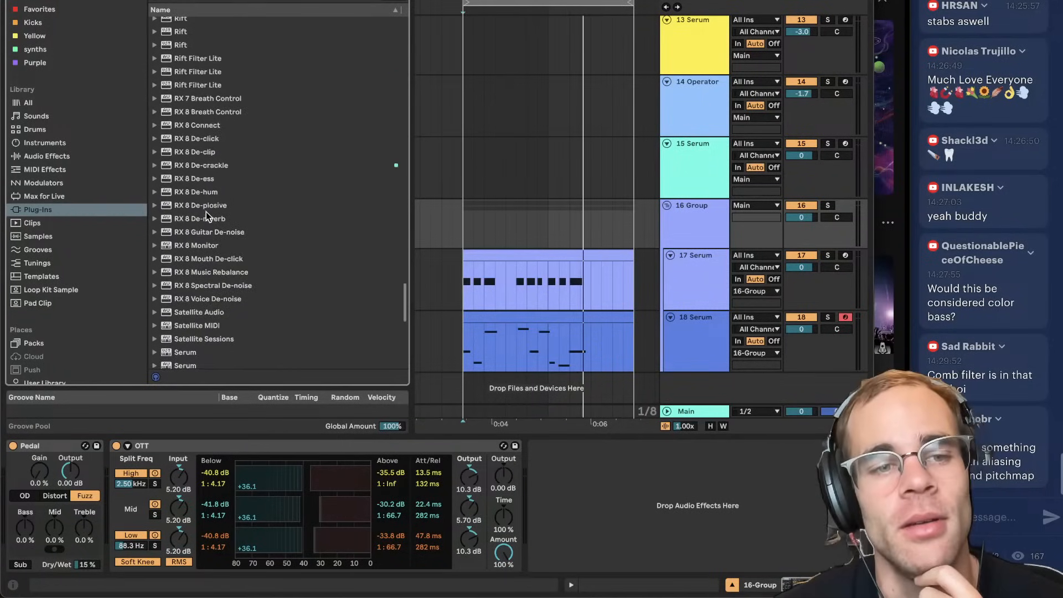
{"action": "scroll", "coordinate": [205, 213], "scroll_direction": "up", "scroll_amount": 10}
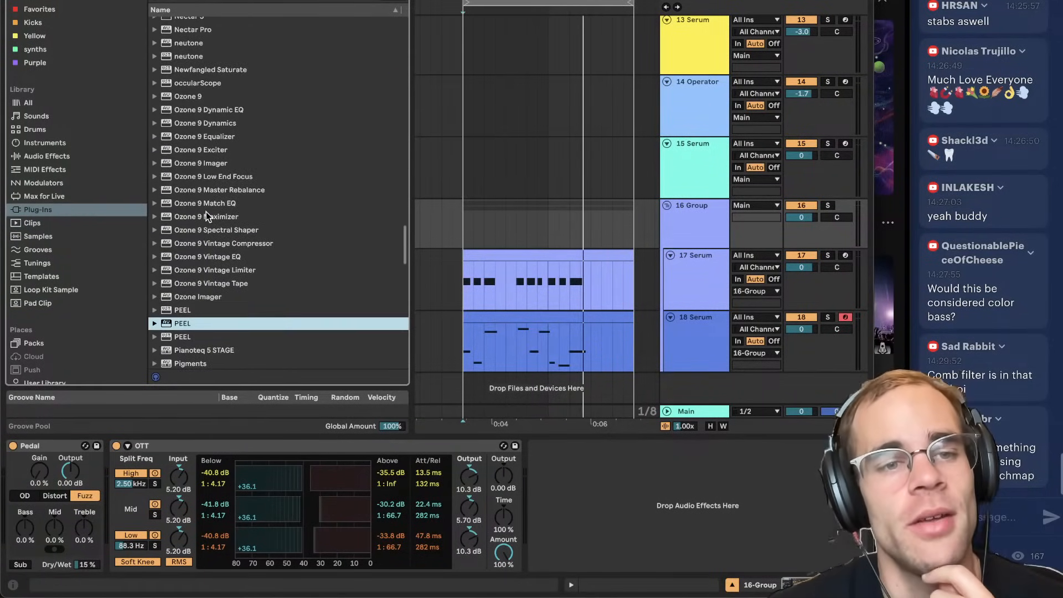
{"action": "left_click", "coordinate": [642, 550]}
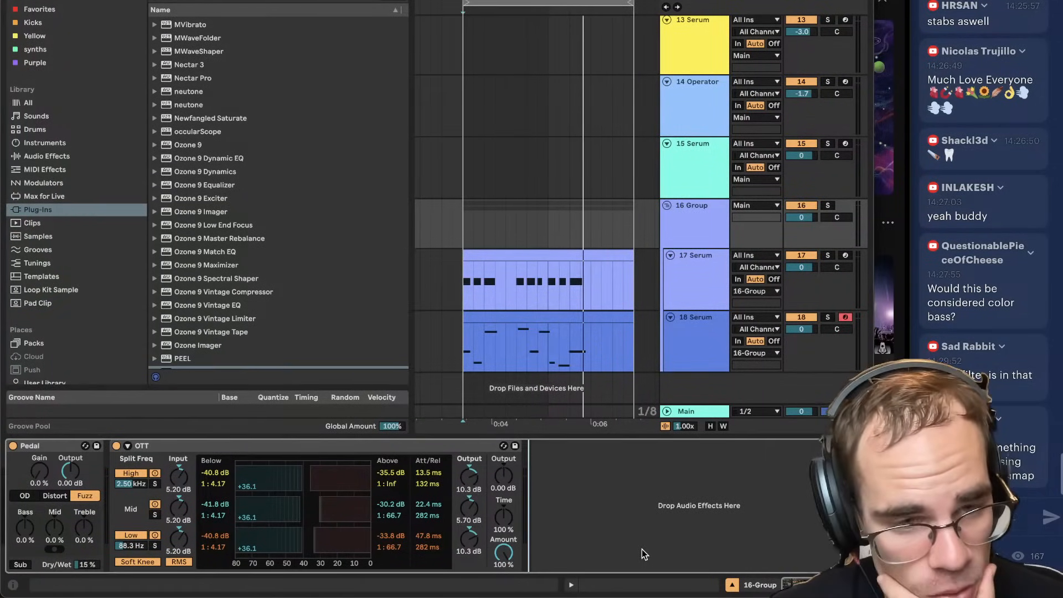
Play the loop with 17 Serum soloed, and move the solo to 18 Serum to hear the melody alone.
{"action": "left_click", "coordinate": [725, 344]}
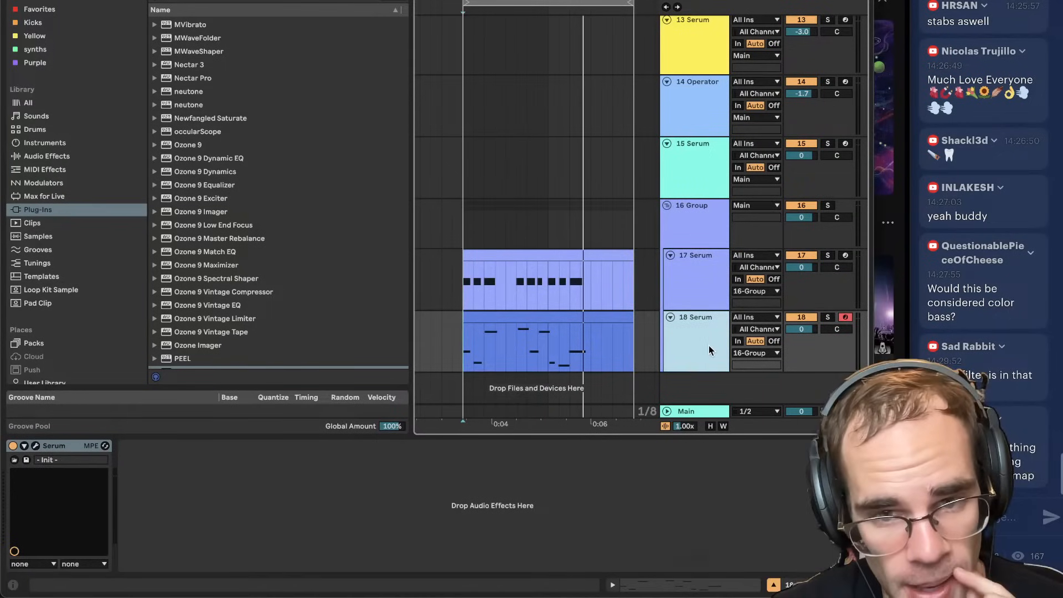
{"action": "key", "text": "space"}
{"action": "left_click", "coordinate": [828, 255]}
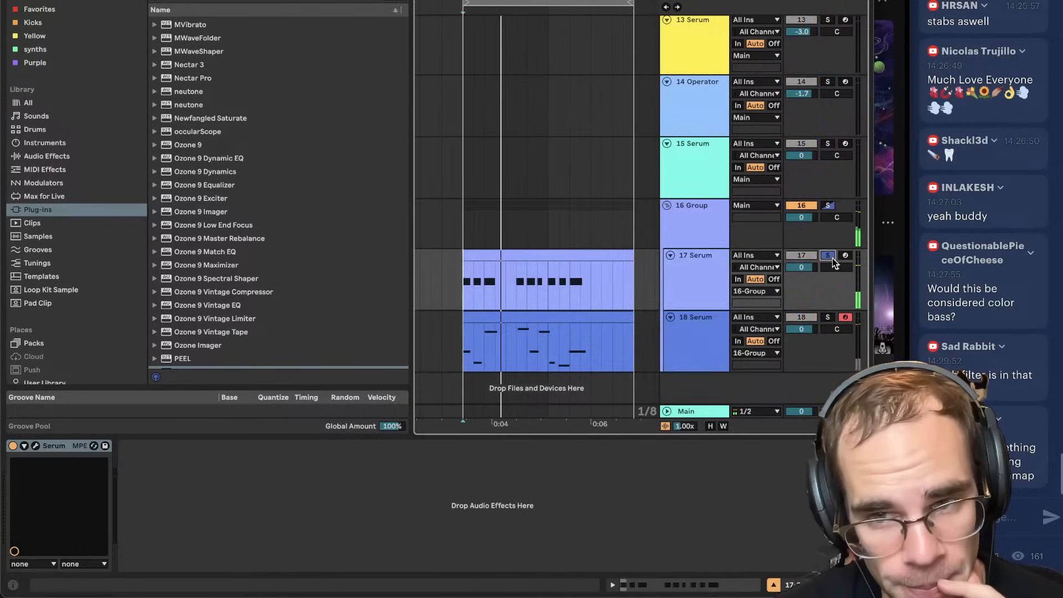
{"action": "left_click", "coordinate": [714, 269]}
{"action": "key", "text": "space"}
{"action": "left_click", "coordinate": [828, 317]}
{"action": "key", "text": "space"}
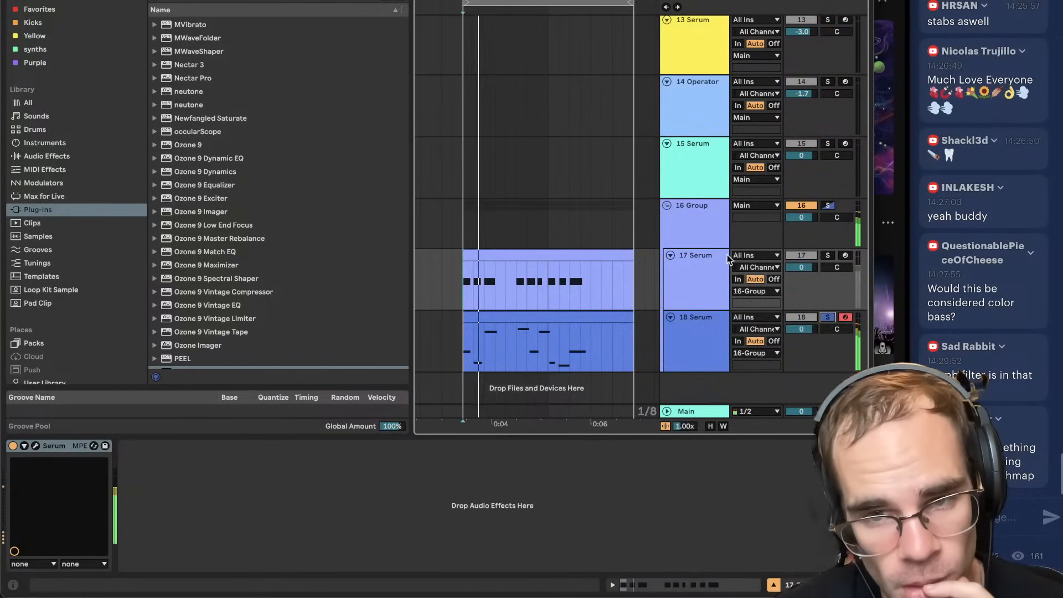
Ungroup the 16 Group track, dropping its Pedal and OTT effects, and select the melody Serum track.
{"action": "left_click", "coordinate": [720, 294]}
{"action": "left_click", "coordinate": [692, 346]}
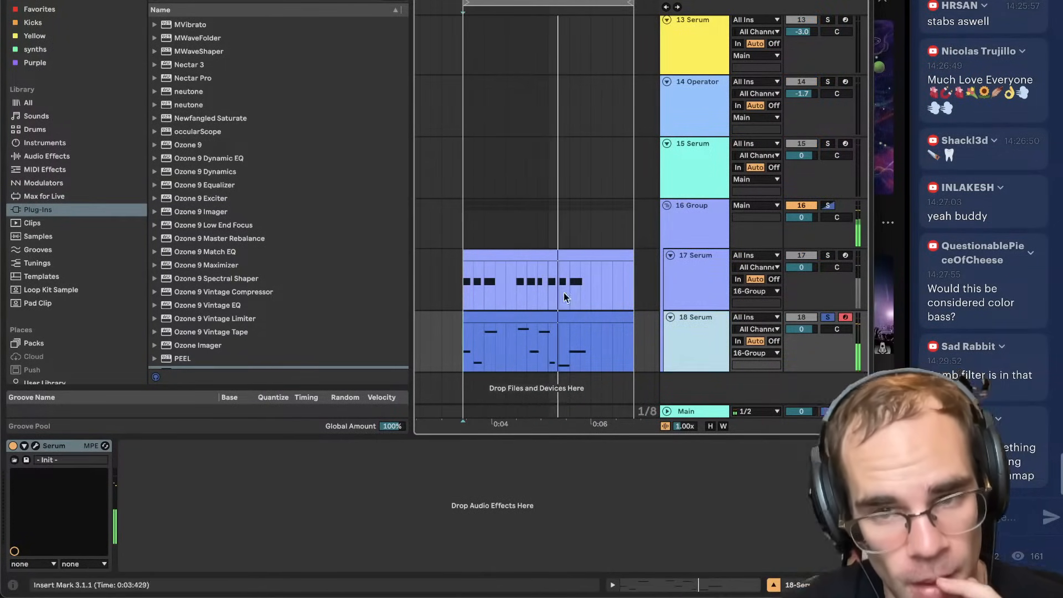
{"action": "left_click", "coordinate": [689, 231]}
{"action": "left_click", "coordinate": [685, 329]}
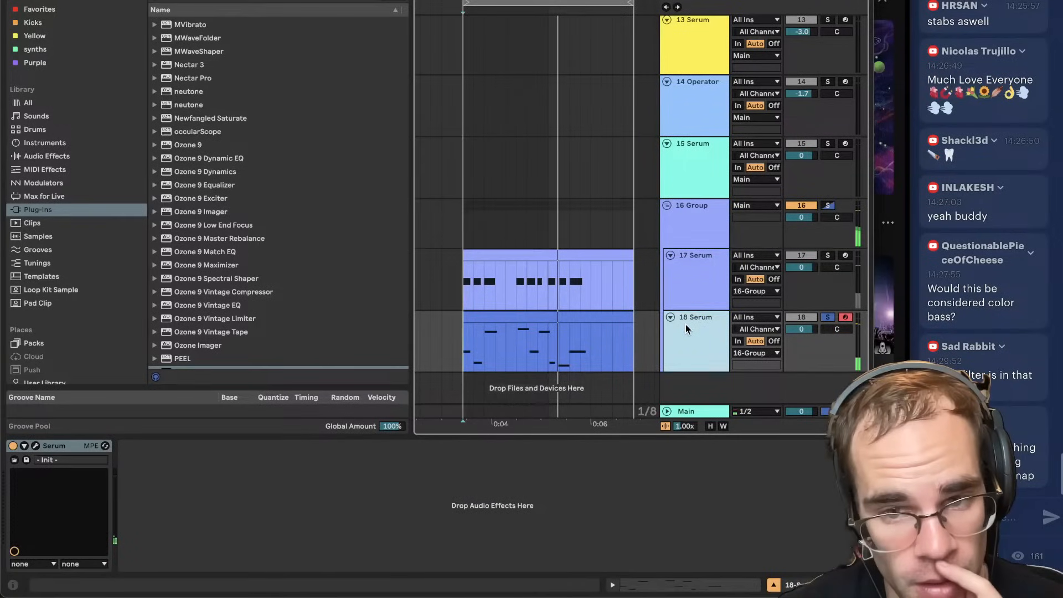
{"action": "left_click", "coordinate": [693, 203]}
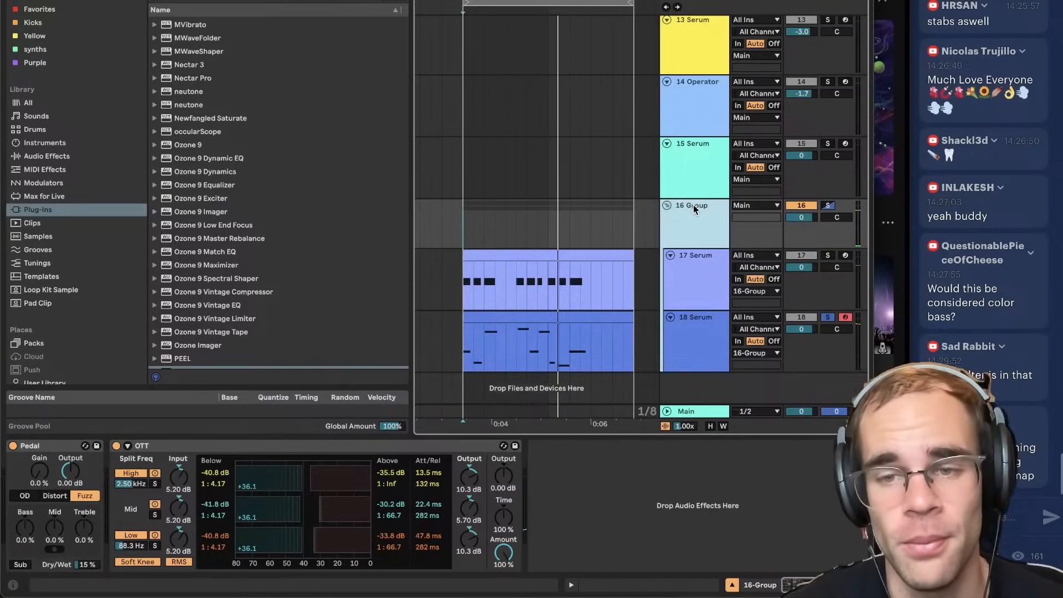
{"action": "key", "text": "ctrl+shift+g"}
{"action": "left_click", "coordinate": [706, 302]}
Add Hybrid Reverb to the melody Serum track and load C Minor Chord.wav as its user convolution impulse response.
{"action": "left_click", "coordinate": [412, 527]}
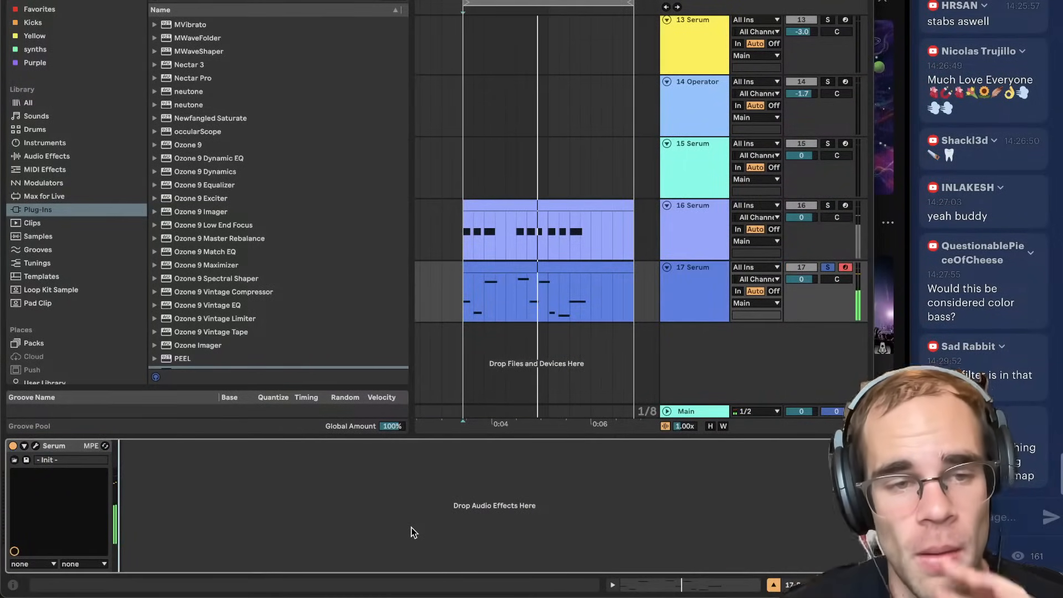
{"action": "key", "text": "super+f"}
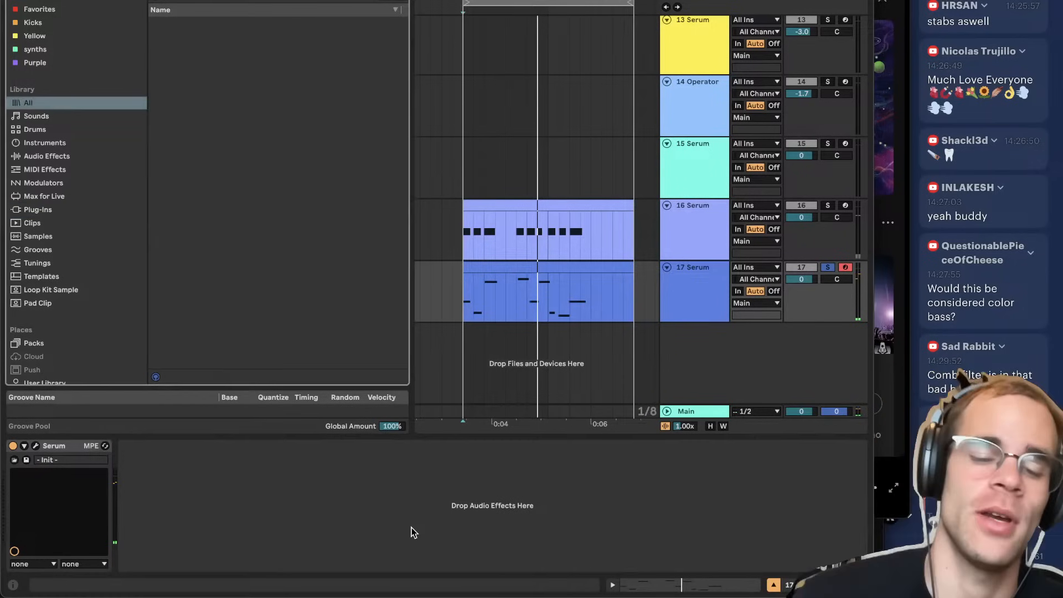
{"action": "type", "text": "hybrid"}
{"action": "key", "text": "Down"}
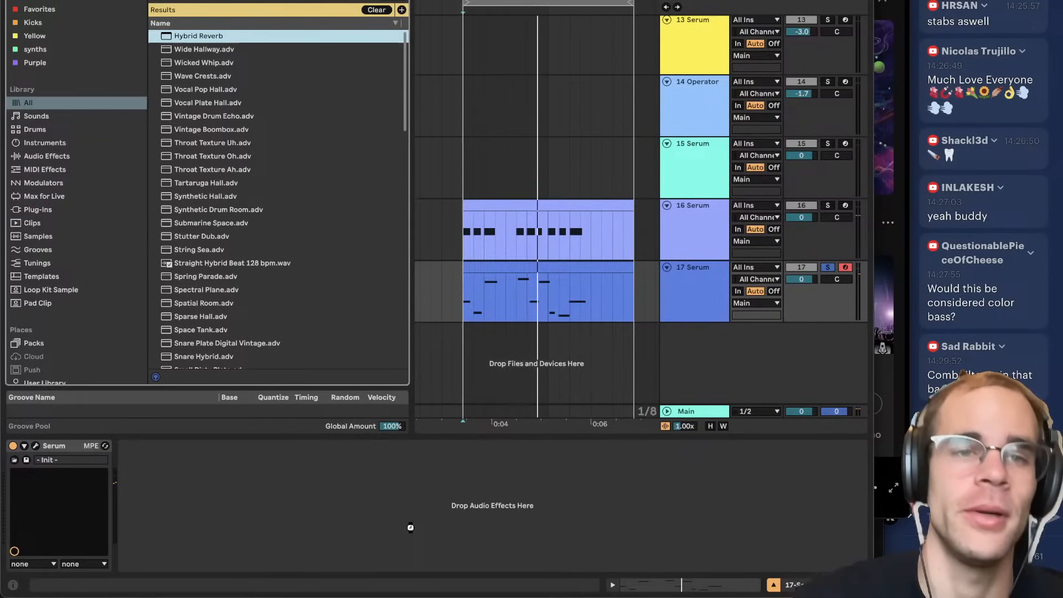
{"action": "key", "text": "Return"}
{"action": "key", "text": "super+f"}
{"action": "type", "text": "minor chord"}
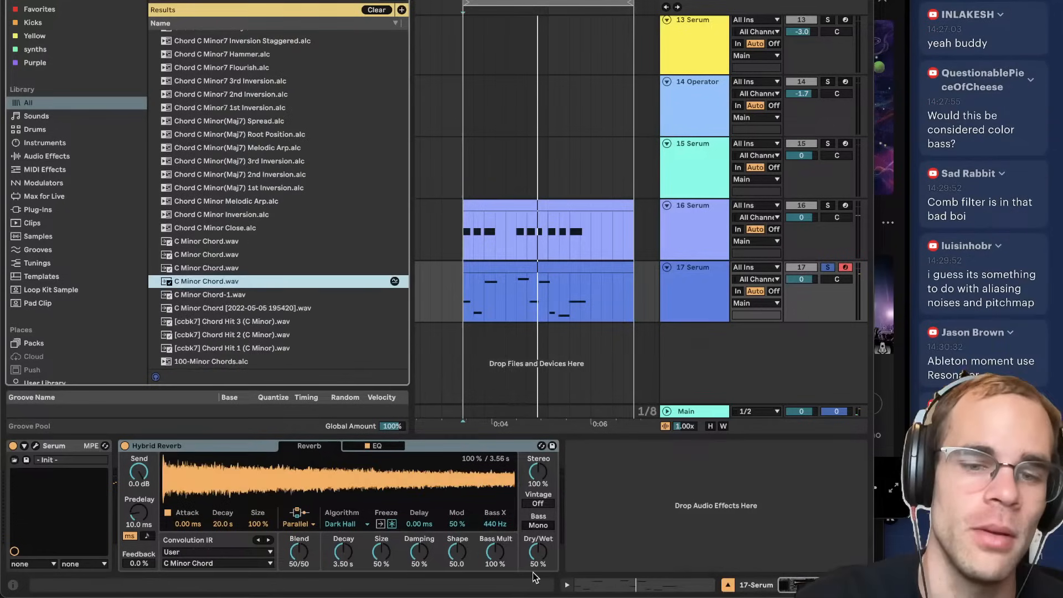
Set Hybrid Reverb to 100% Dry/Wet, 100/0 Blend, 1.73 s algorithm decay and 471 ms impulse decay during playback.
{"action": "left_click", "coordinate": [287, 556]}
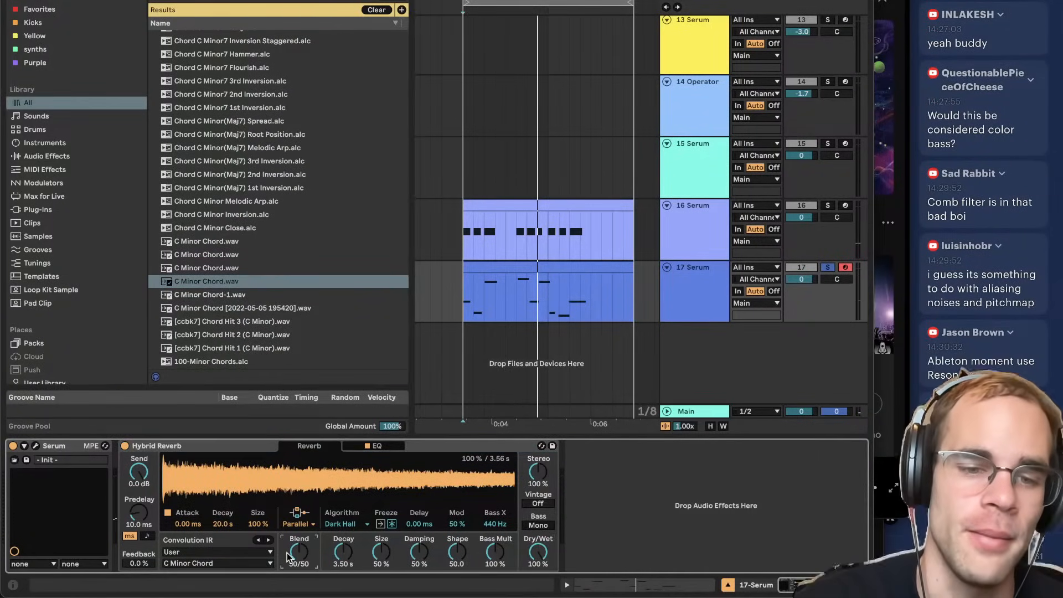
{"action": "key", "text": "space"}
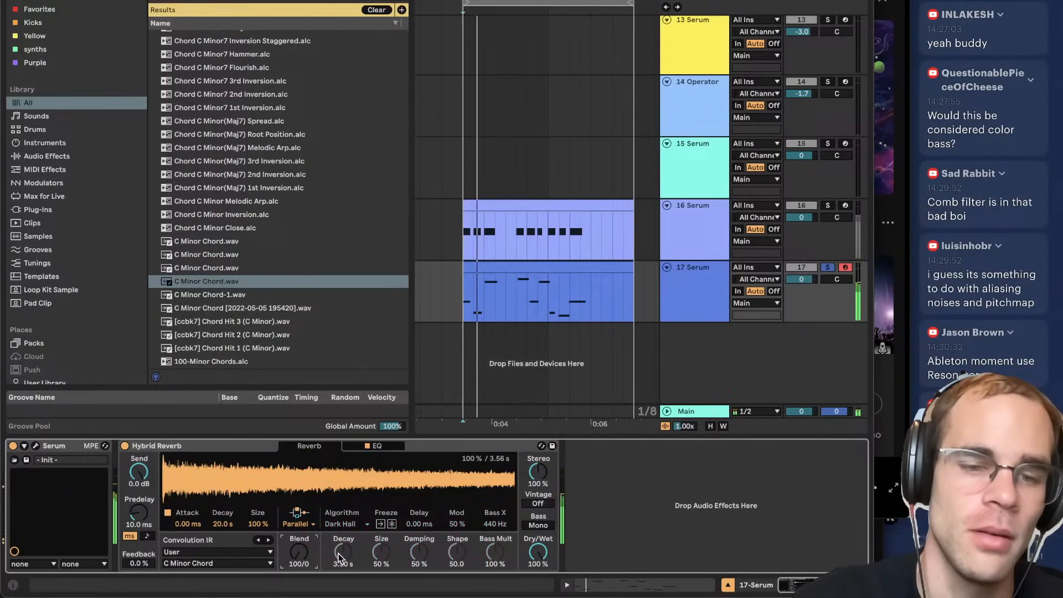
{"action": "left_click_drag", "start_coordinate": [339, 558], "coordinate": [339, 572]}
{"action": "left_click_drag", "start_coordinate": [222, 523], "coordinate": [223, 587]}
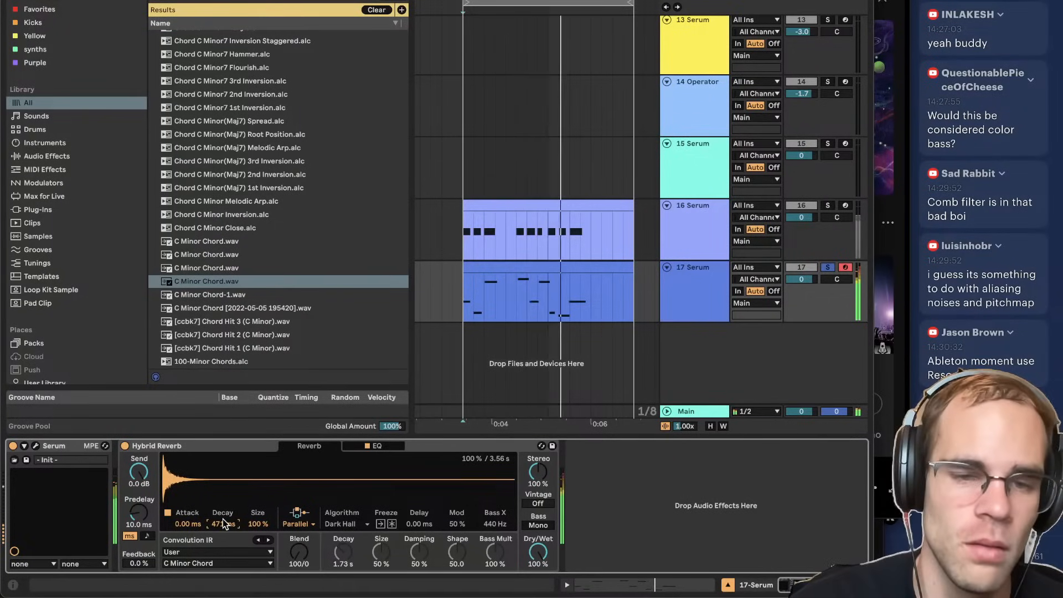
Solo the bass Serum track too, group both Serum tracks and set the Hybrid Reverb impulse decay to 262 ms.
{"action": "left_click", "coordinate": [828, 205]}
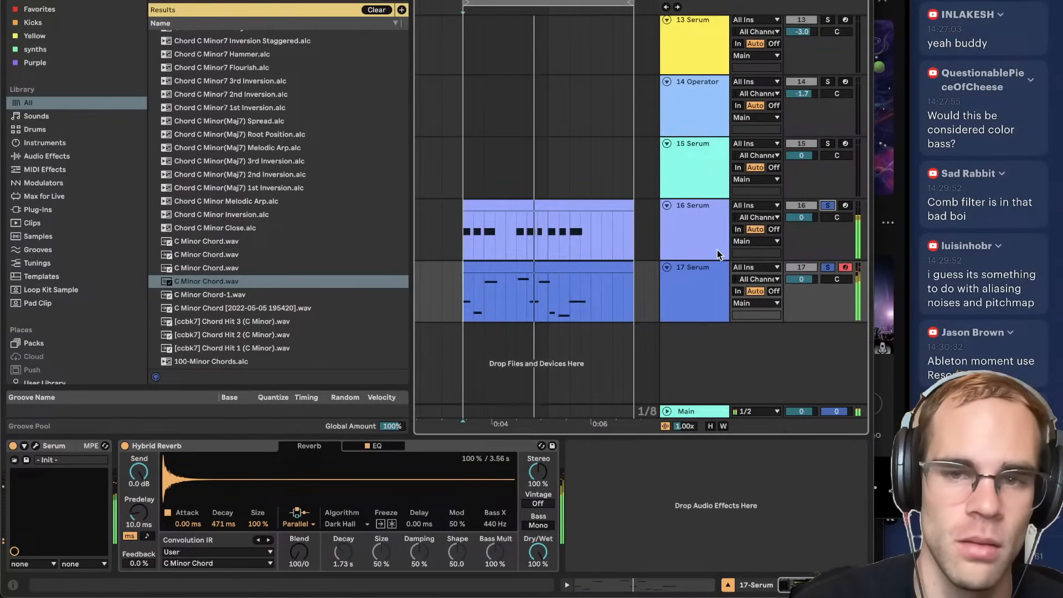
{"action": "key", "text": "ctrl+g"}
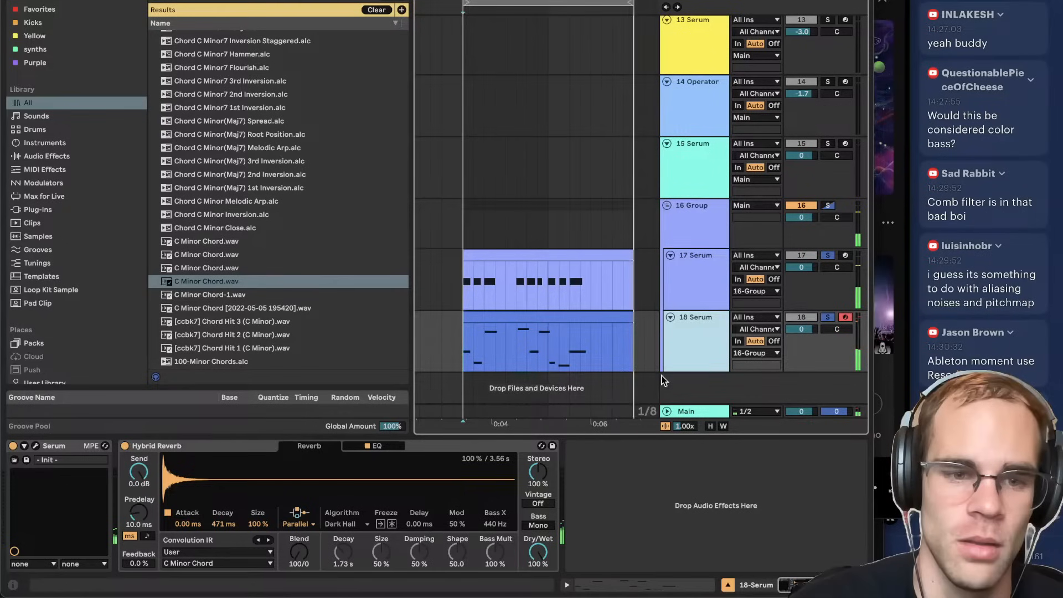
{"action": "left_click_drag", "start_coordinate": [227, 524], "coordinate": [230, 527]}
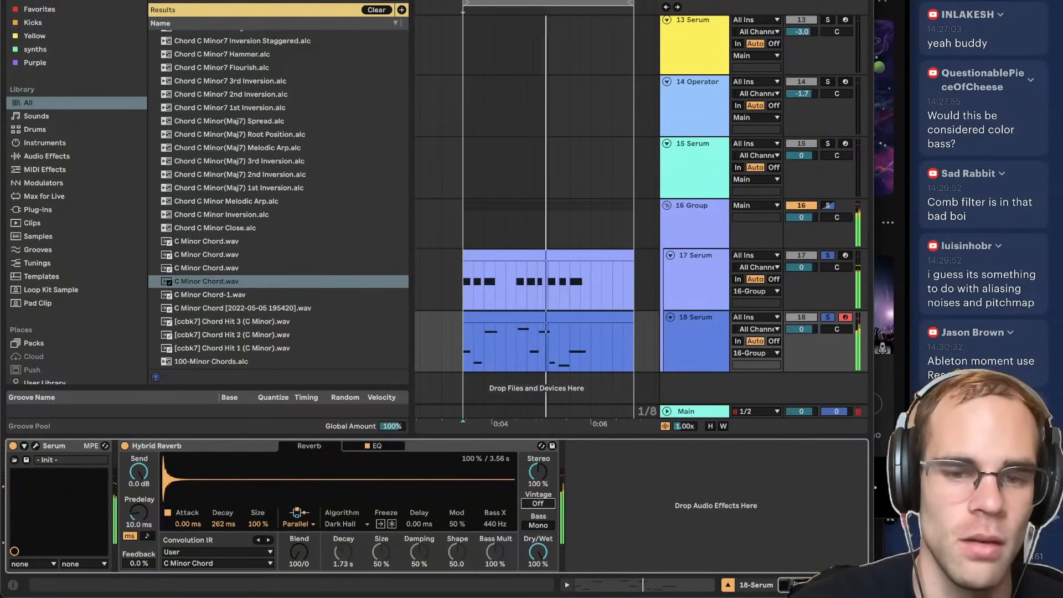
Add the [eliderp] - phat v3.1 rack to the 16 Group track and raise its amnt macro to about 54 during playback.
{"action": "left_click", "coordinate": [691, 222]}
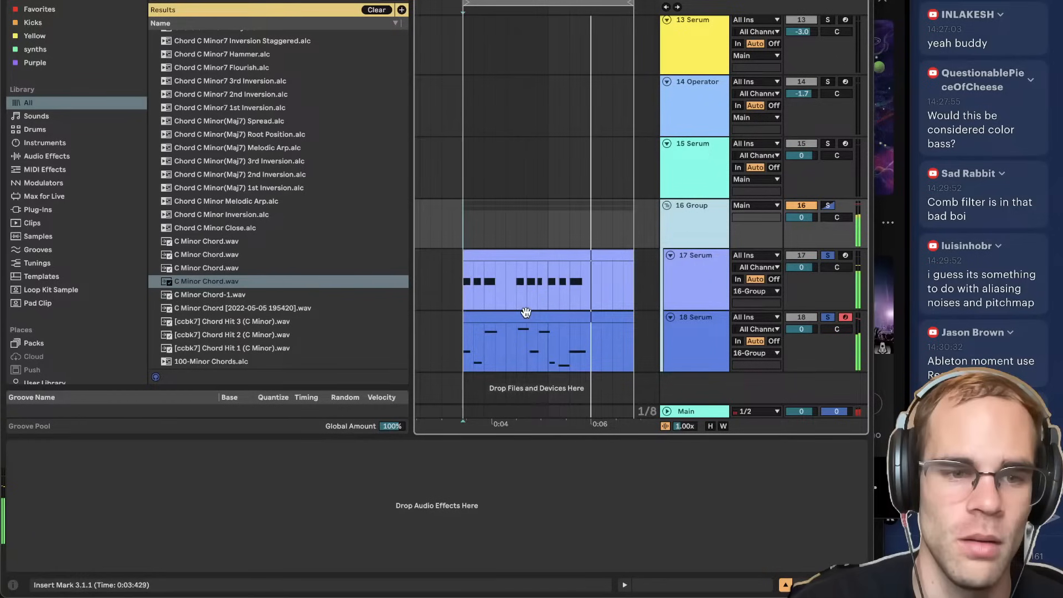
{"action": "key", "text": "space"}
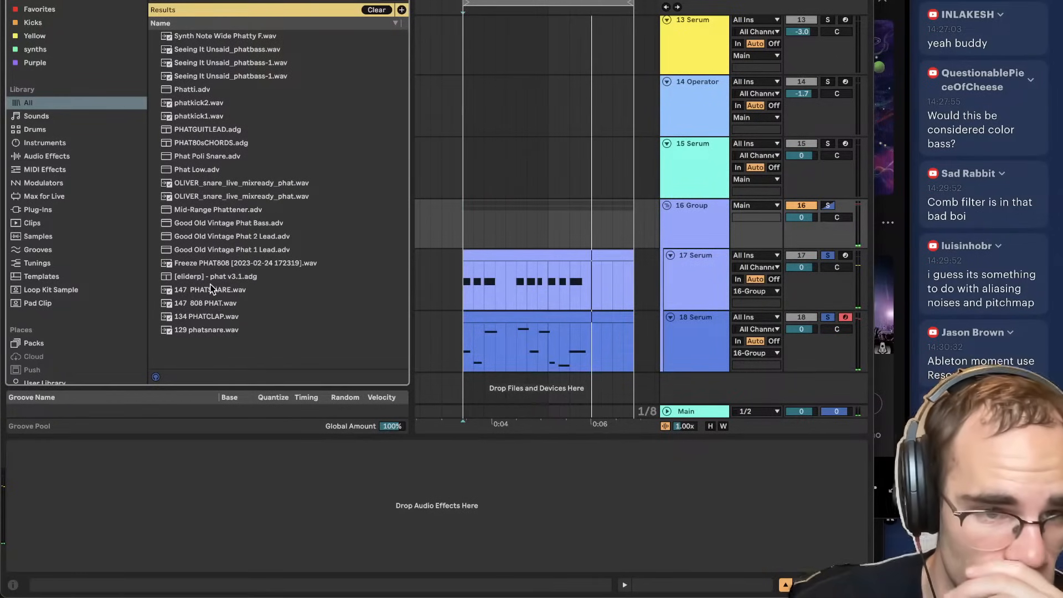
{"action": "double_click", "coordinate": [208, 277]}
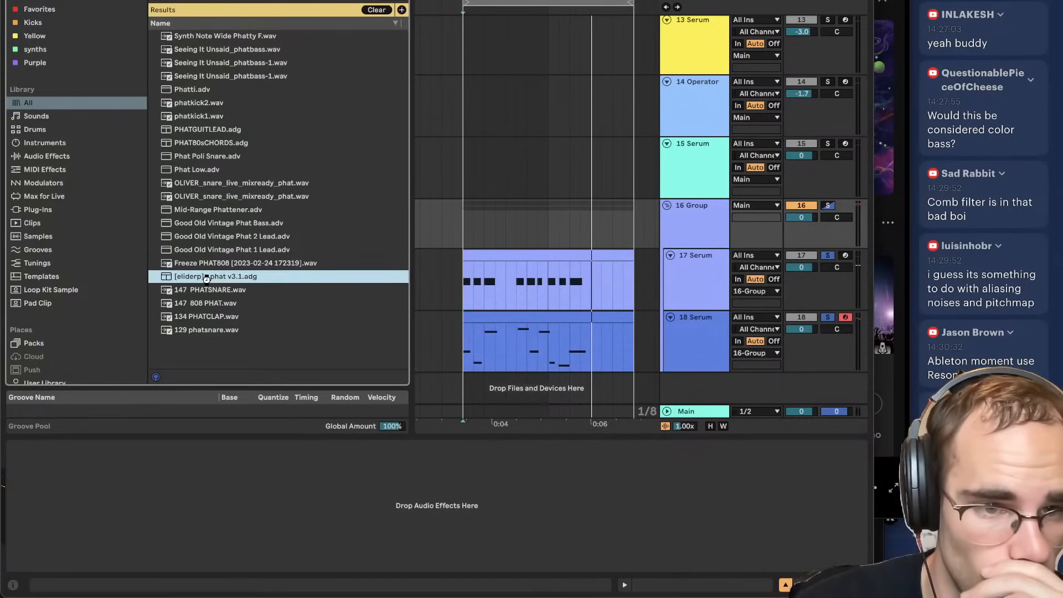
{"action": "key", "text": "space"}
{"action": "left_click_drag", "start_coordinate": [38, 492], "coordinate": [38, 461]}
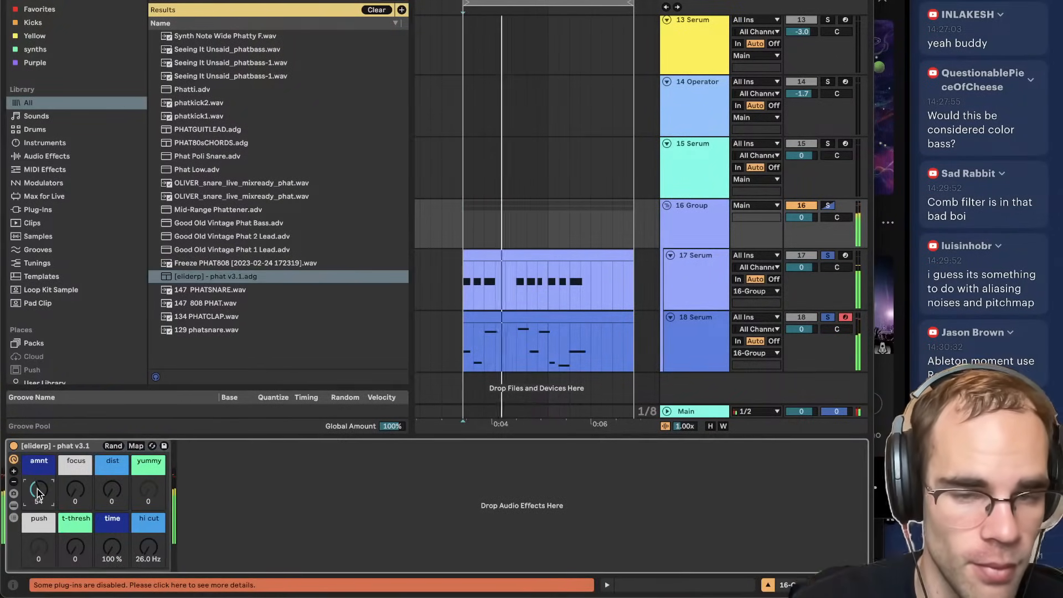
Set the Hybrid Reverb impulse on 18 Serum to 20% size and 76.7 ms decay.
{"action": "left_click", "coordinate": [666, 317]}
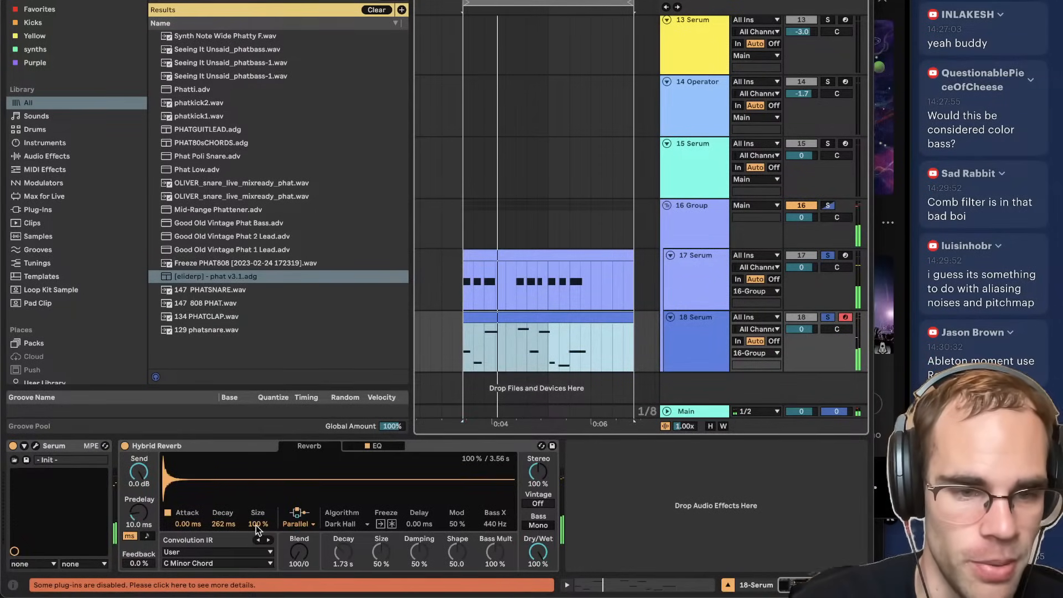
{"action": "left_click_drag", "start_coordinate": [256, 528], "coordinate": [228, 532]}
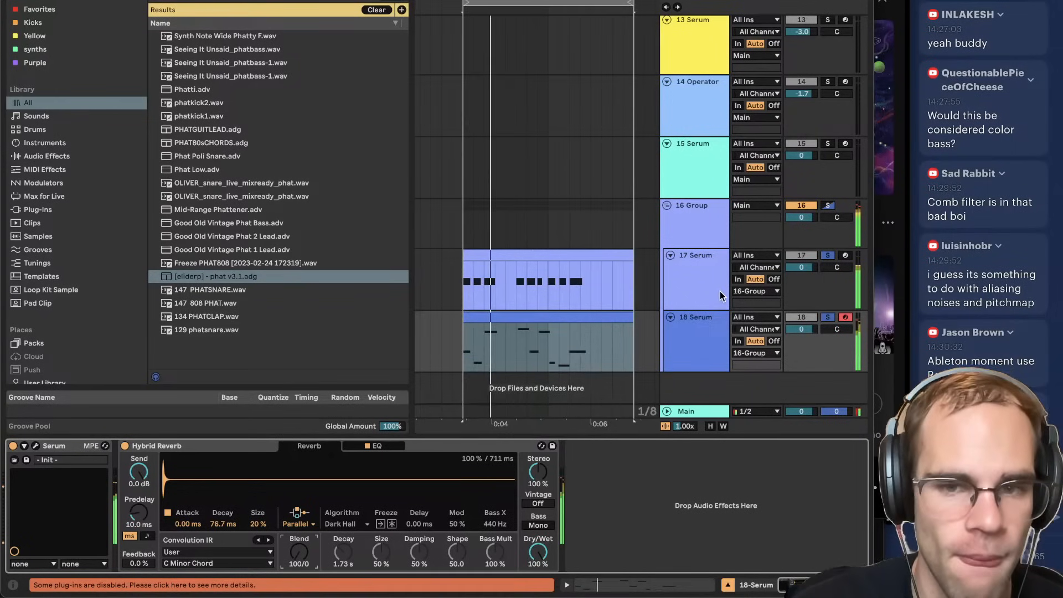
Add the Gate effect after Hybrid Reverb on the 18 Serum track.
{"action": "left_click", "coordinate": [701, 245]}
{"action": "left_click", "coordinate": [695, 340]}
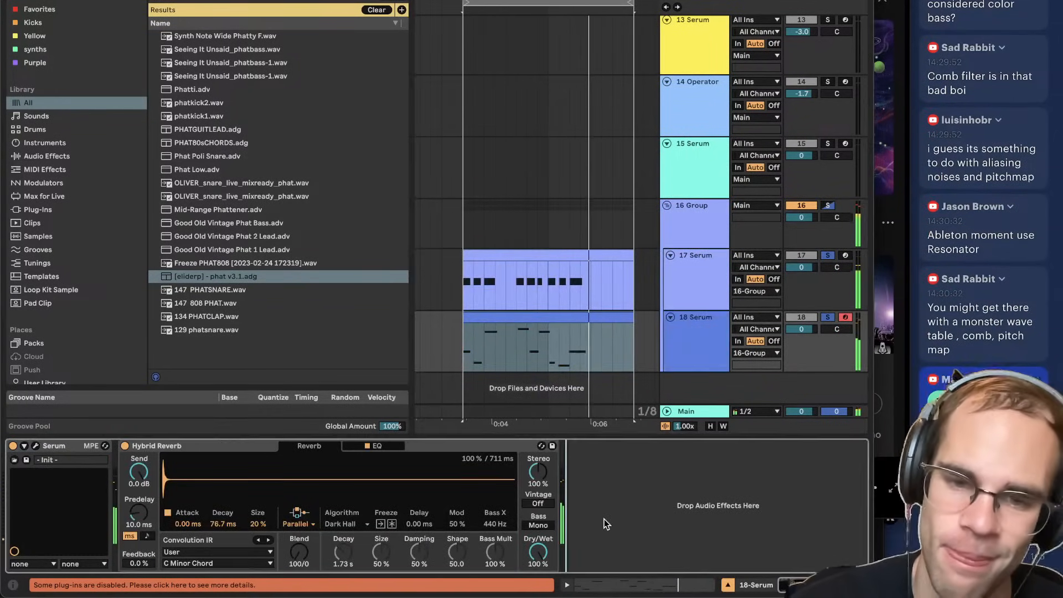
{"action": "type", "text": "gat"}
{"action": "double_click", "coordinate": [190, 50]}
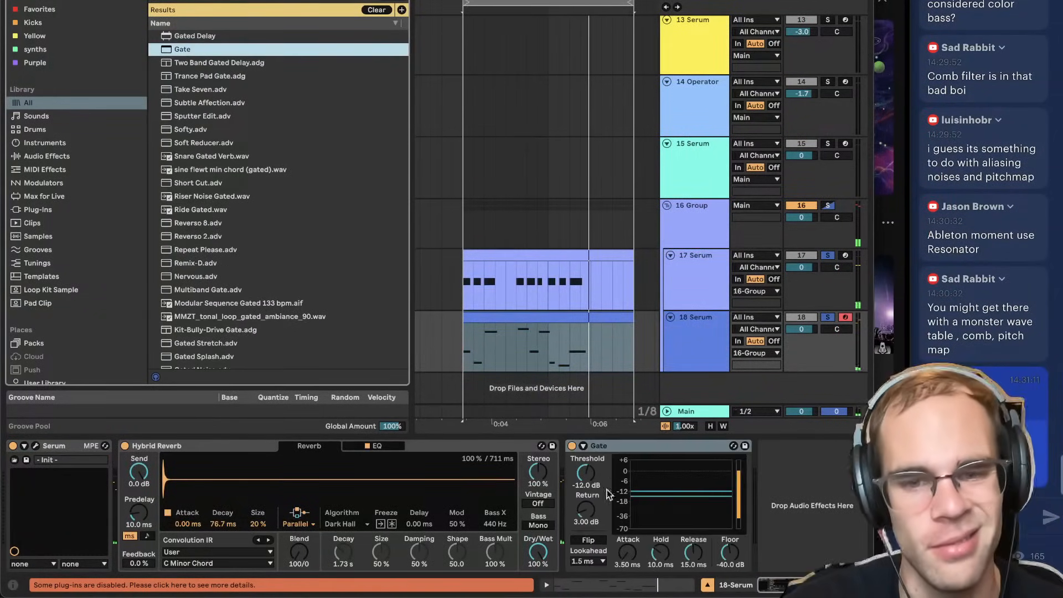
Lower the Gate threshold on 18 Serum to -25.4 dB and compare the sound with CHROMA in Spotify.
{"action": "left_click_drag", "start_coordinate": [585, 473], "coordinate": [585, 467]}
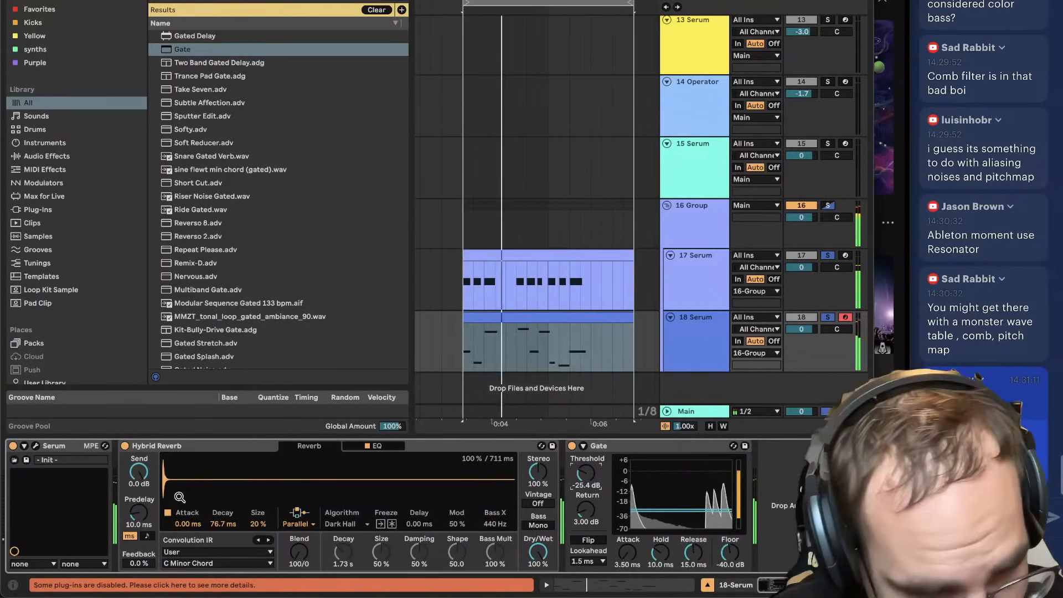
{"action": "mouse_move", "coordinate": [334, 594]}
{"action": "left_click", "coordinate": [361, 577]}
{"action": "key", "text": "space"}
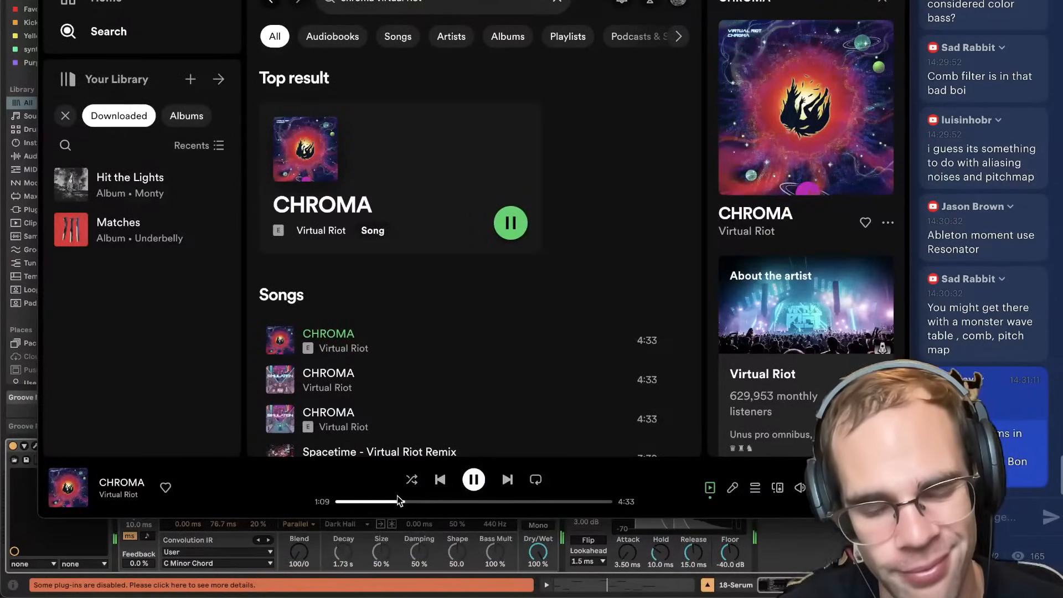
{"action": "key", "text": "space"}
{"action": "left_click", "coordinate": [756, 535]}
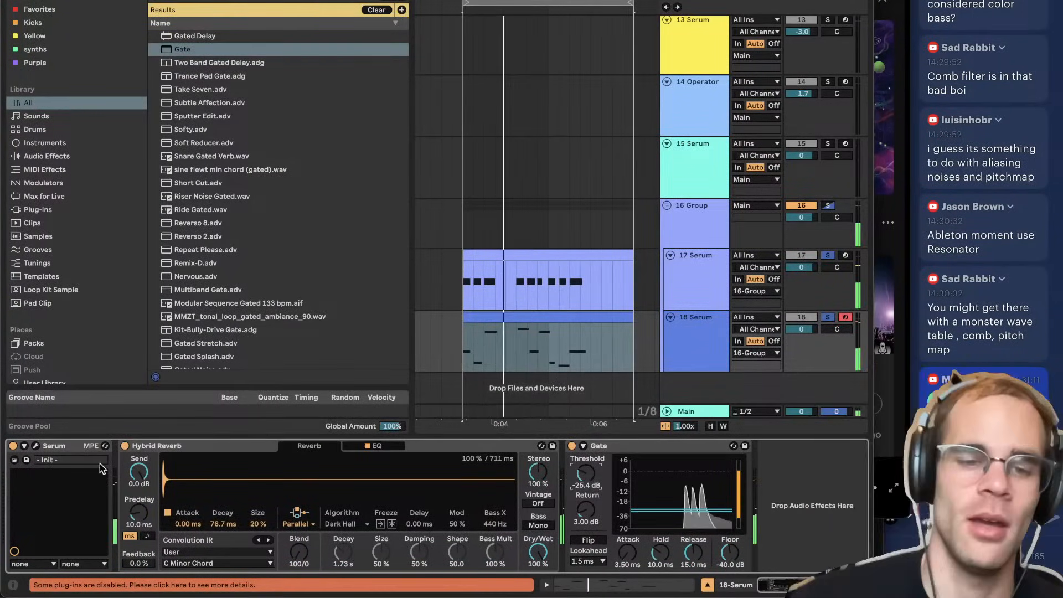
Add the Erosion effect between Serum and Hybrid Reverb, with its frequency near 13.7 kHz and amount about 83.6.
{"action": "key", "text": "super+f"}
{"action": "type", "text": "re"}
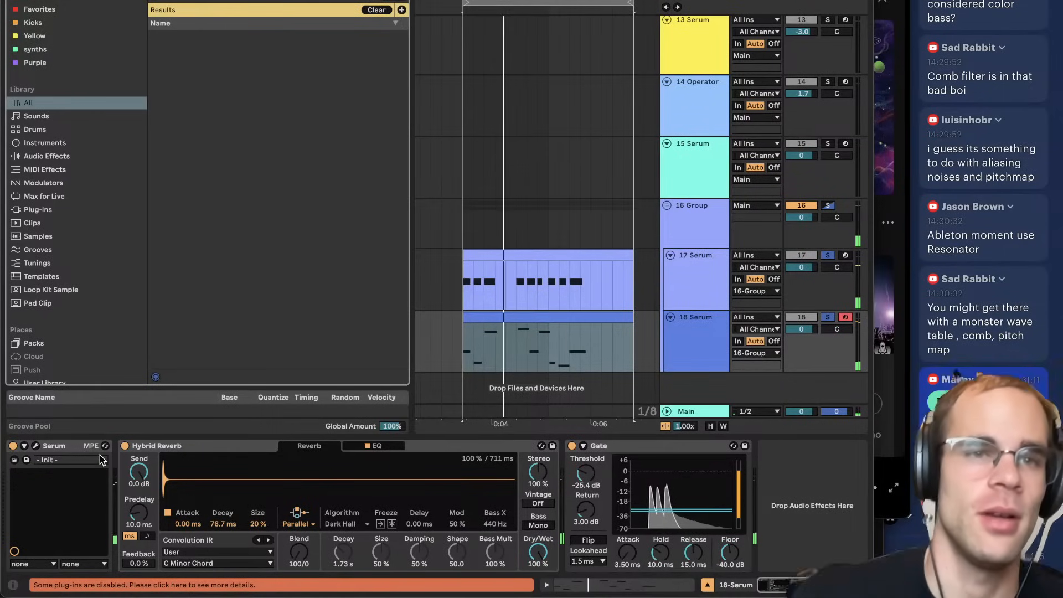
{"action": "key", "text": "BackSpace"}
{"action": "key", "text": "BackSpace"}
{"action": "type", "text": "ero"}
{"action": "left_click_drag", "start_coordinate": [191, 36], "coordinate": [133, 480]}
{"action": "left_click_drag", "start_coordinate": [193, 516], "coordinate": [214, 480]}
Switch Erosion to Wide Noise and set it to 12.1 kHz, width 0.94 and amount 93.3 during playback.
{"action": "key", "text": "space"}
{"action": "left_click", "coordinate": [174, 528]}
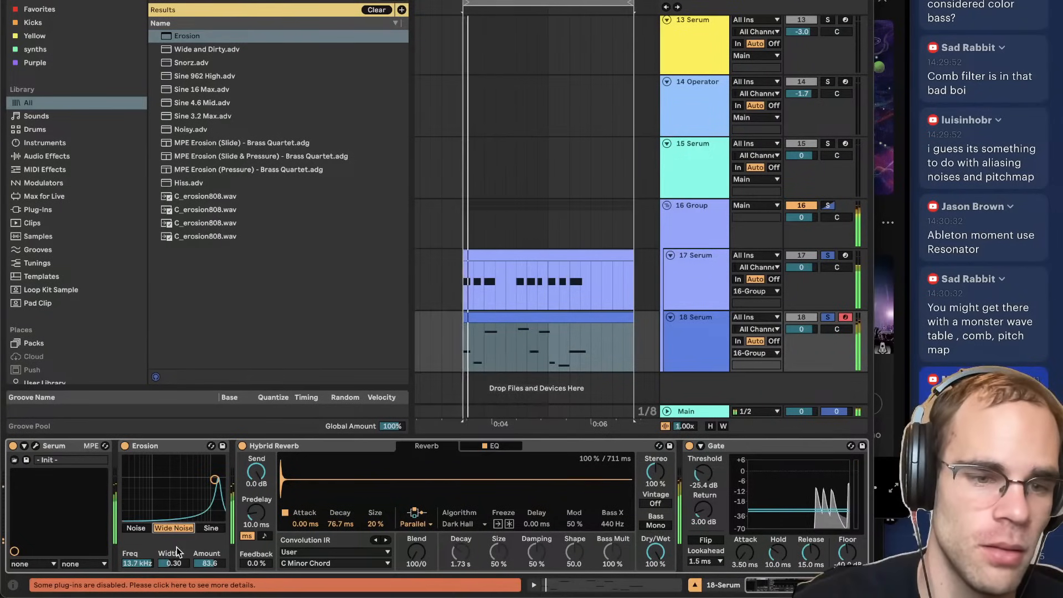
{"action": "mouse_move", "coordinate": [175, 562]}
{"action": "left_mouse_down"}
{"action": "mouse_move", "coordinate": [176, 551]}
{"action": "mouse_move", "coordinate": [177, 568]}
{"action": "left_mouse_up"}
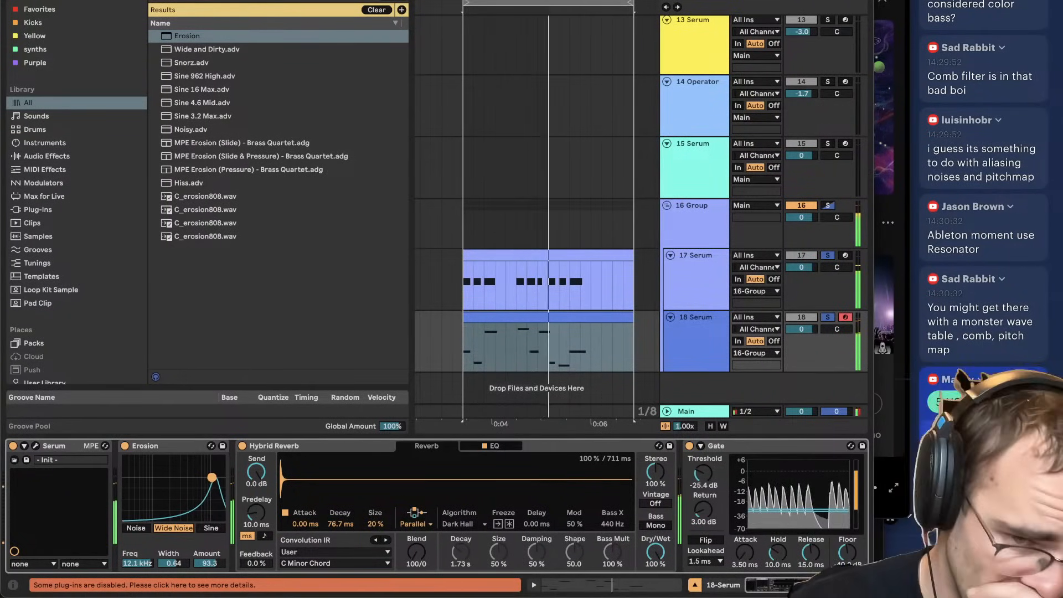
{"action": "left_click_drag", "start_coordinate": [214, 479], "coordinate": [212, 478]}
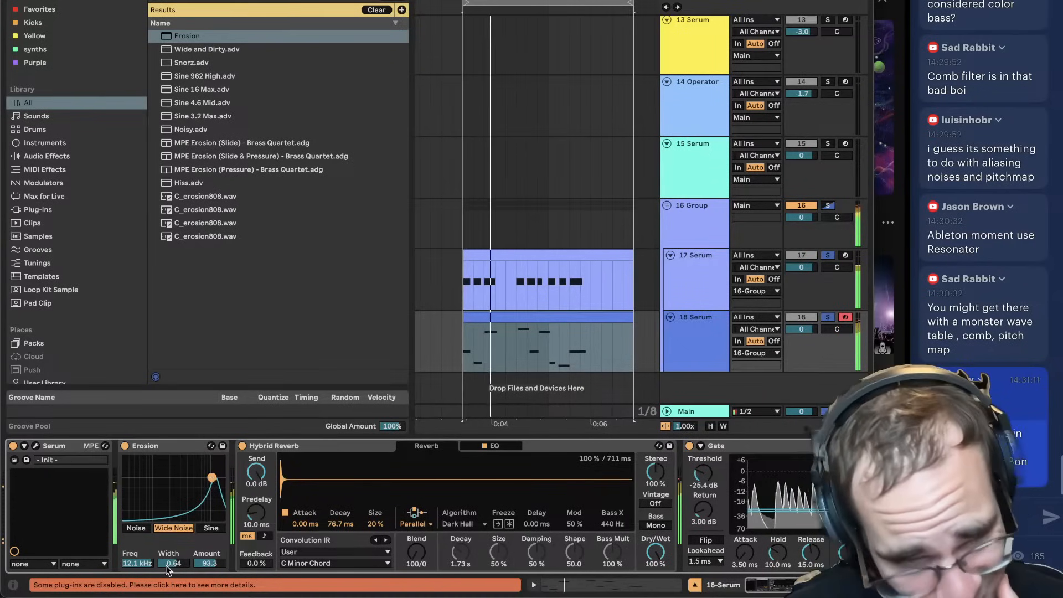
{"action": "left_click_drag", "start_coordinate": [168, 568], "coordinate": [169, 547]}
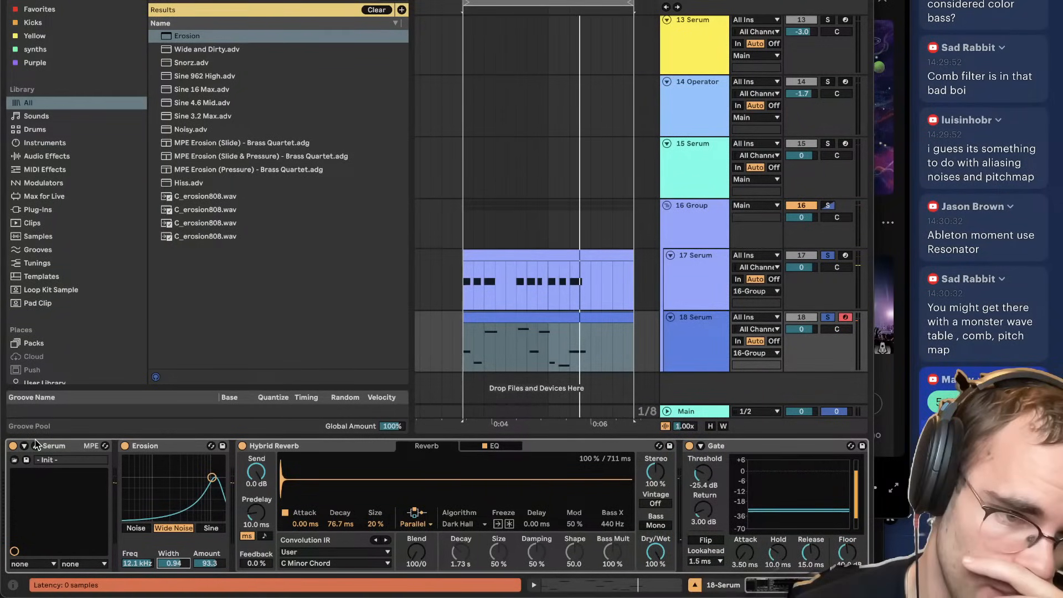
Add the Vocoder effect between Erosion and Hybrid Reverb on the 18 Serum track.
{"action": "left_click", "coordinate": [278, 446]}
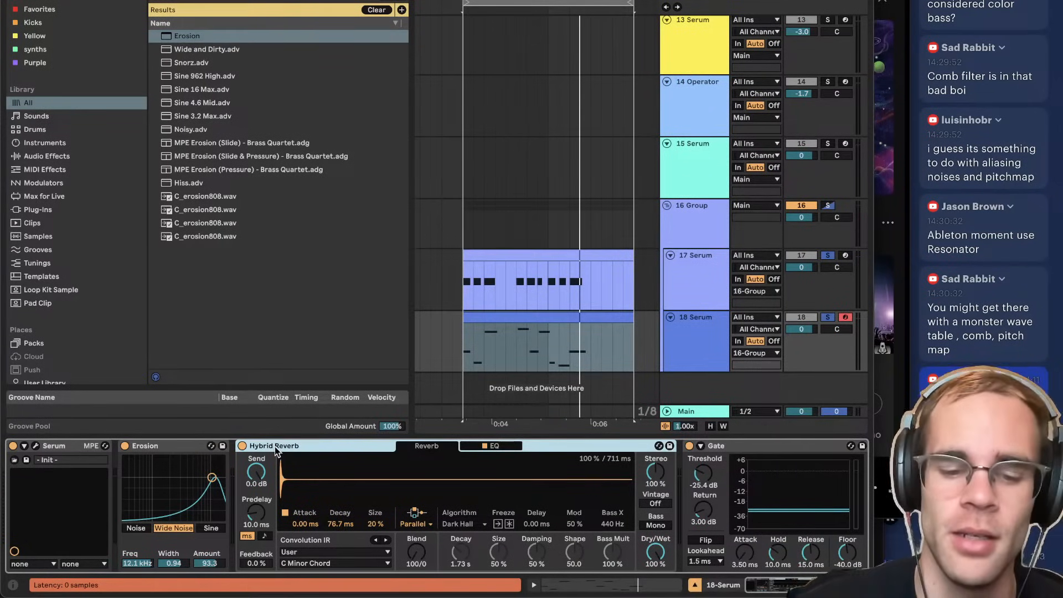
{"action": "key", "text": "super+f"}
{"action": "type", "text": "voc"}
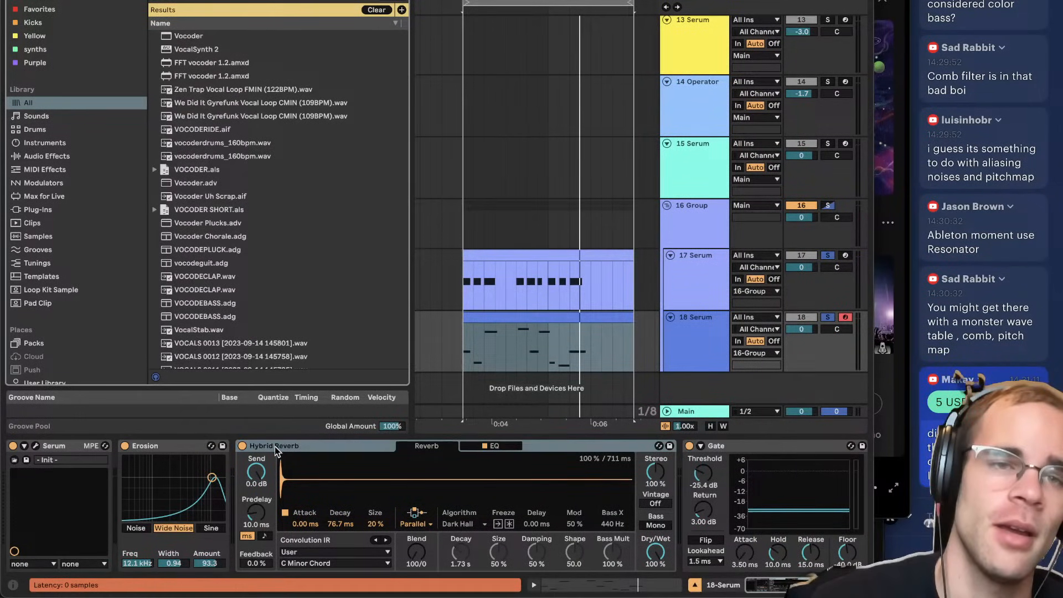
{"action": "type", "text": "oder"}
{"action": "key", "text": "Down"}
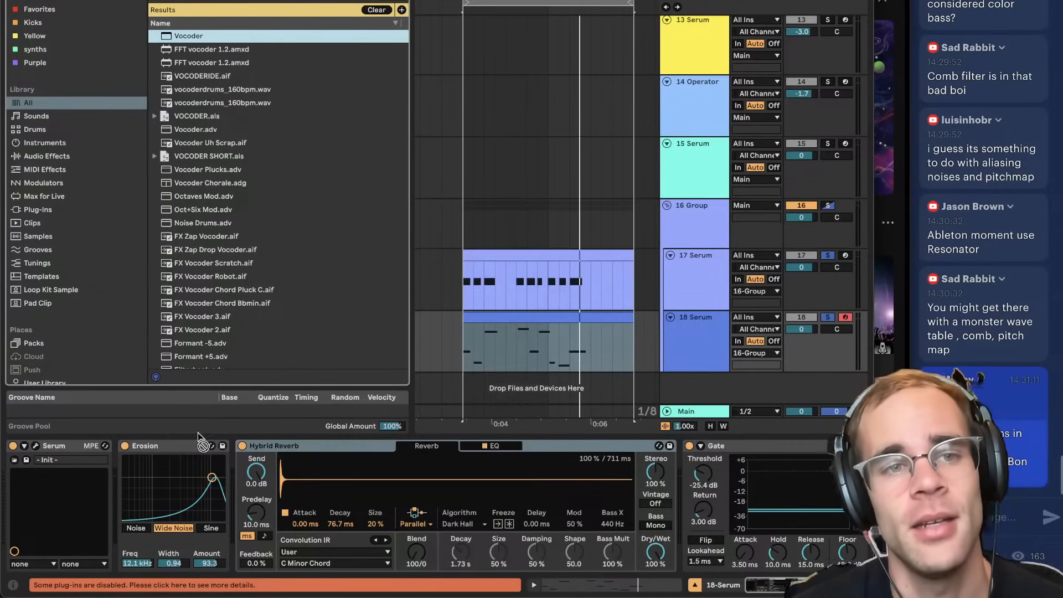
{"action": "key", "text": "Return"}
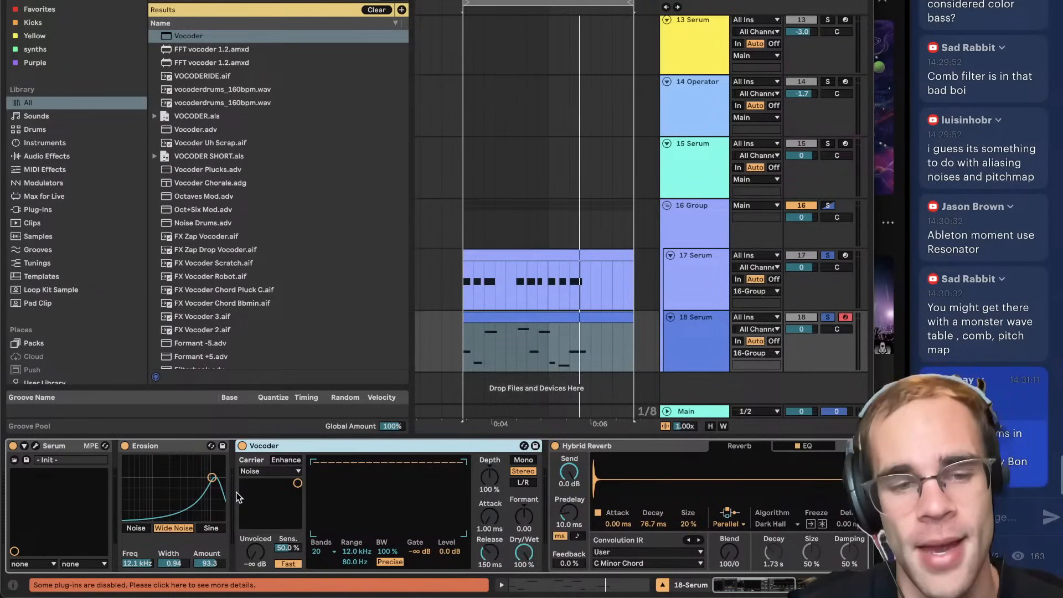
Set the Vocoder carrier to Modulator and its bandwidth to 39.7% while auditioning the loop.
{"action": "left_click", "coordinate": [269, 471]}
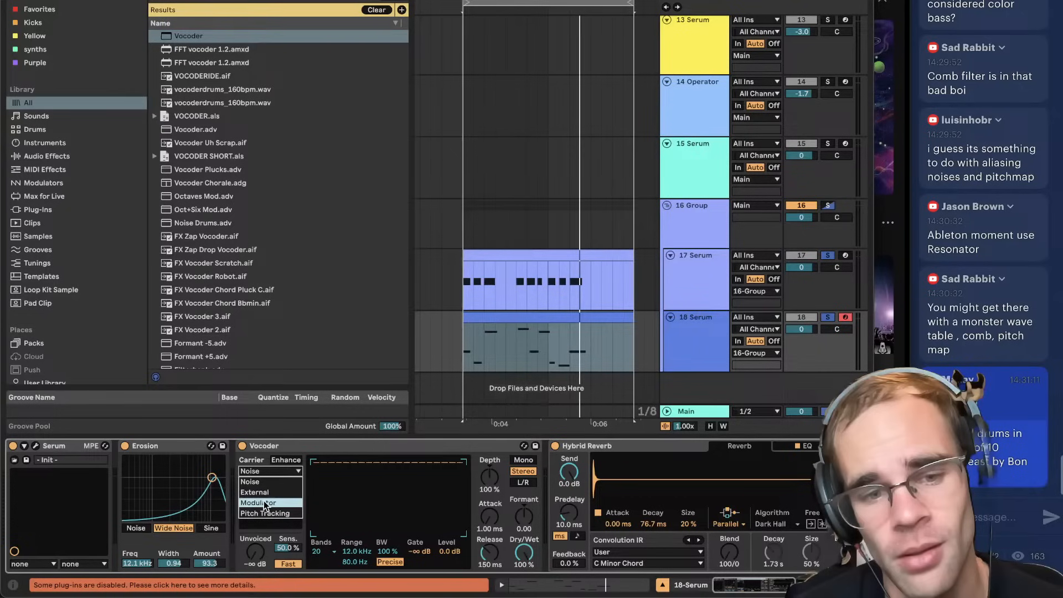
{"action": "left_click", "coordinate": [265, 504]}
{"action": "key", "text": "space"}
{"action": "key", "text": "space"}
{"action": "key", "text": "space"}
{"action": "left_click_drag", "start_coordinate": [386, 552], "coordinate": [386, 556]}
{"action": "key", "text": "space"}
{"action": "key", "text": "space"}
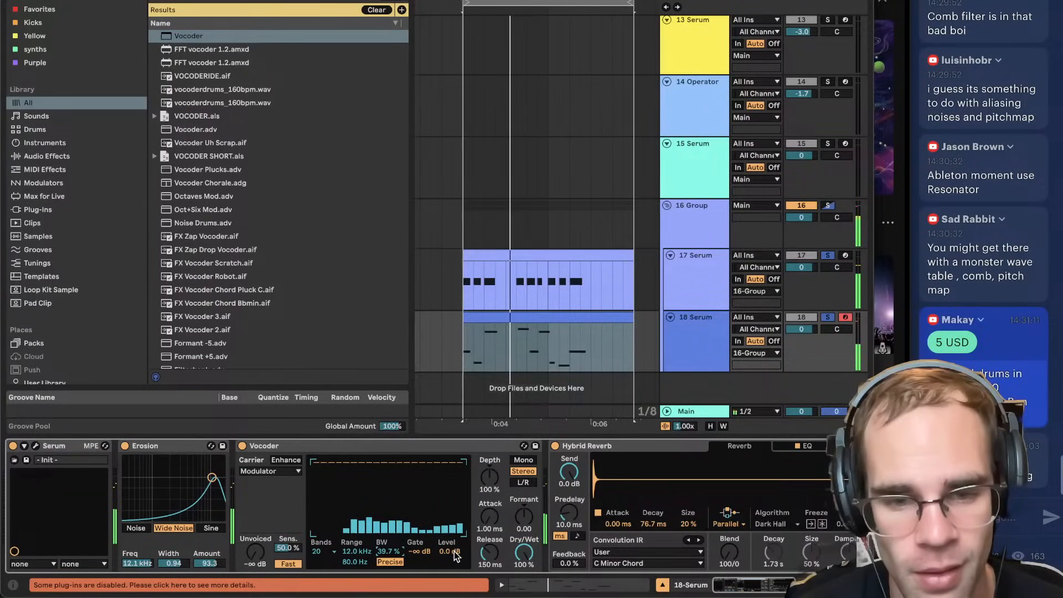
Turn off the Gate and set the Vocoder to 40 bands, 18.0 kHz upper range, 157% bandwidth and 211 ms release.
{"action": "scroll", "coordinate": [640, 452], "scroll_direction": "right", "scroll_amount": 10}
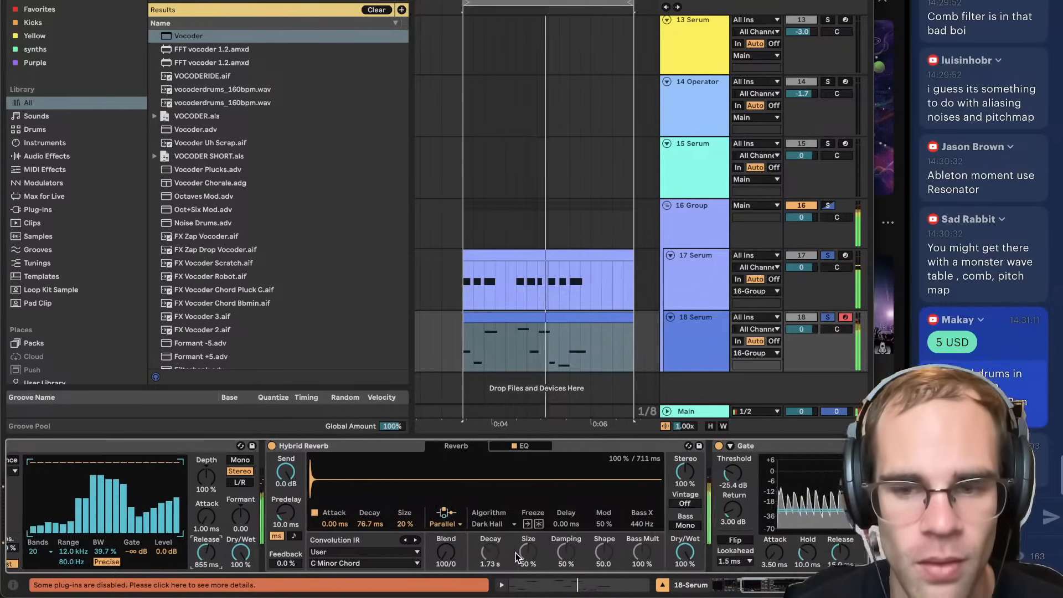
{"action": "left_click", "coordinate": [649, 445]}
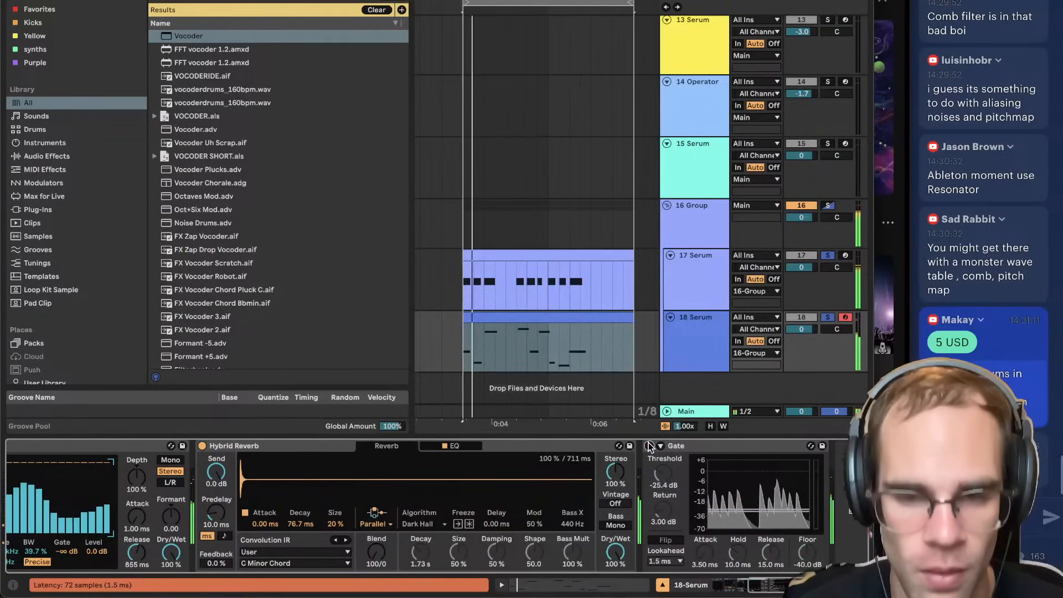
{"action": "scroll", "coordinate": [649, 446], "scroll_direction": "left", "scroll_amount": 10}
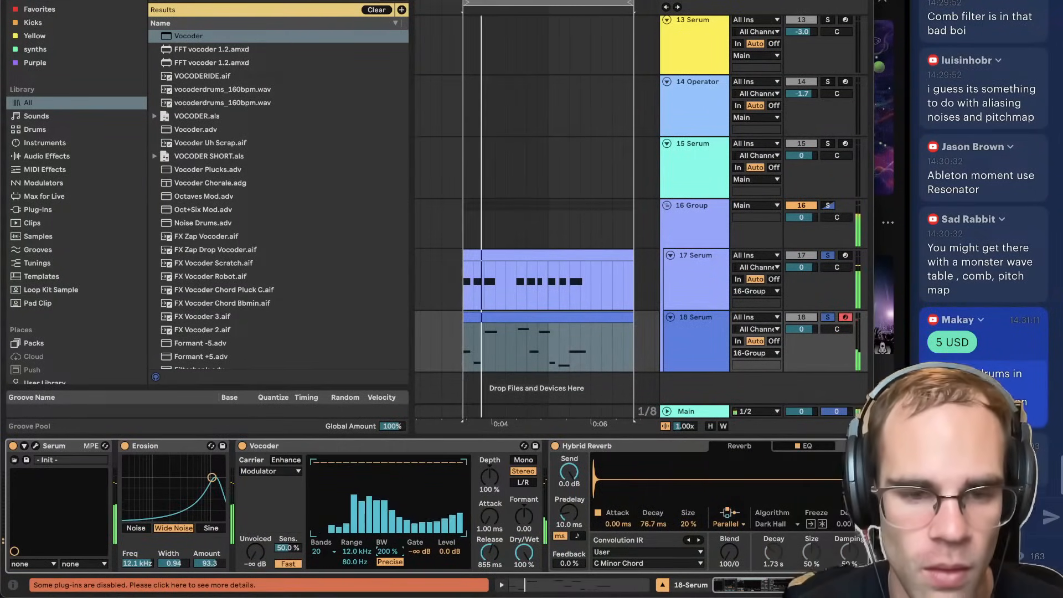
{"action": "left_click_drag", "start_coordinate": [388, 552], "coordinate": [359, 534]}
{"action": "left_click", "coordinate": [326, 552]}
{"action": "left_click", "coordinate": [325, 552]}
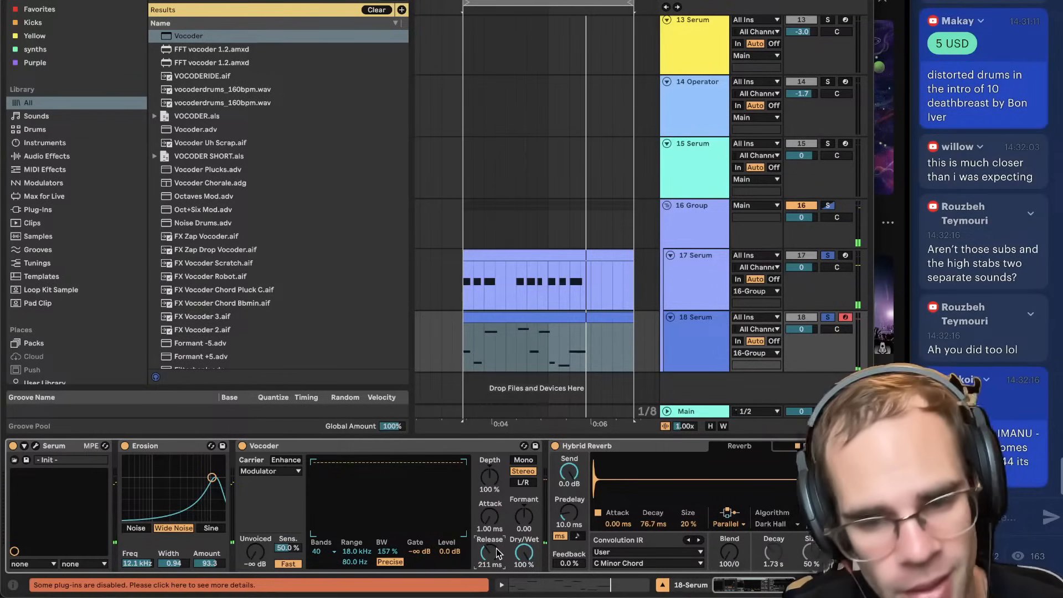
Try the Vocoder after Hybrid Reverb during playback and move it back in front of the reverb.
{"action": "scroll", "coordinate": [487, 552], "scroll_direction": "right", "scroll_amount": 5}
{"action": "scroll", "coordinate": [496, 552], "scroll_direction": "left", "scroll_amount": 4}
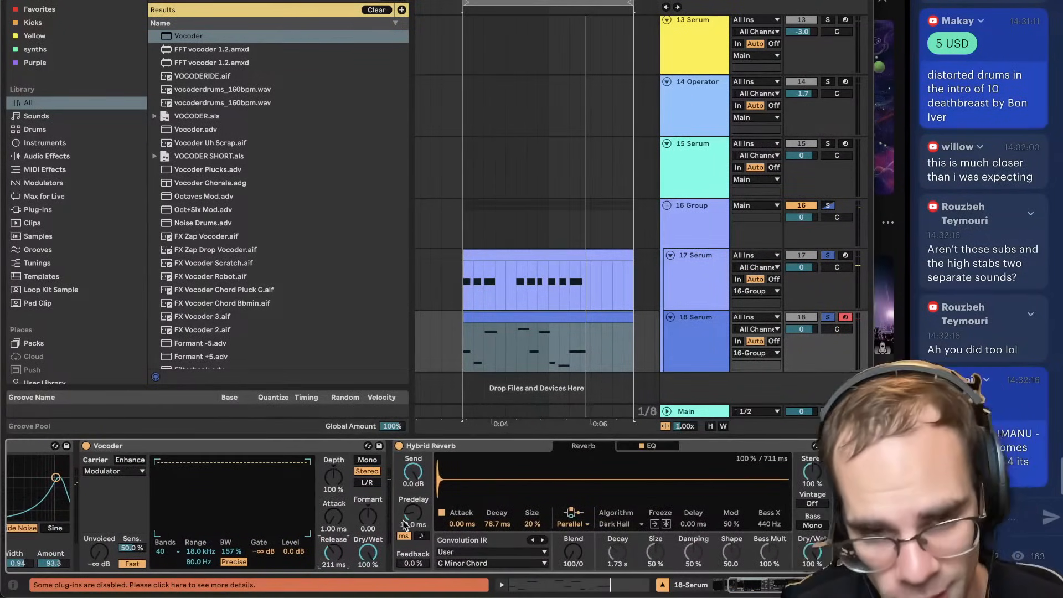
{"action": "left_click", "coordinate": [254, 450]}
{"action": "left_click_drag", "start_coordinate": [715, 508], "coordinate": [734, 503]}
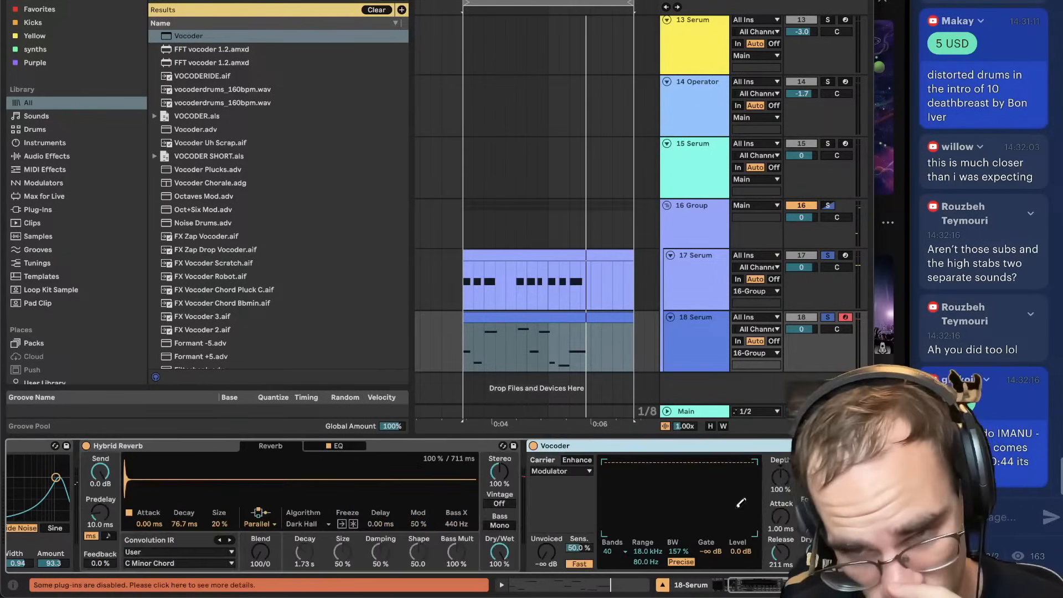
{"action": "key", "text": "space"}
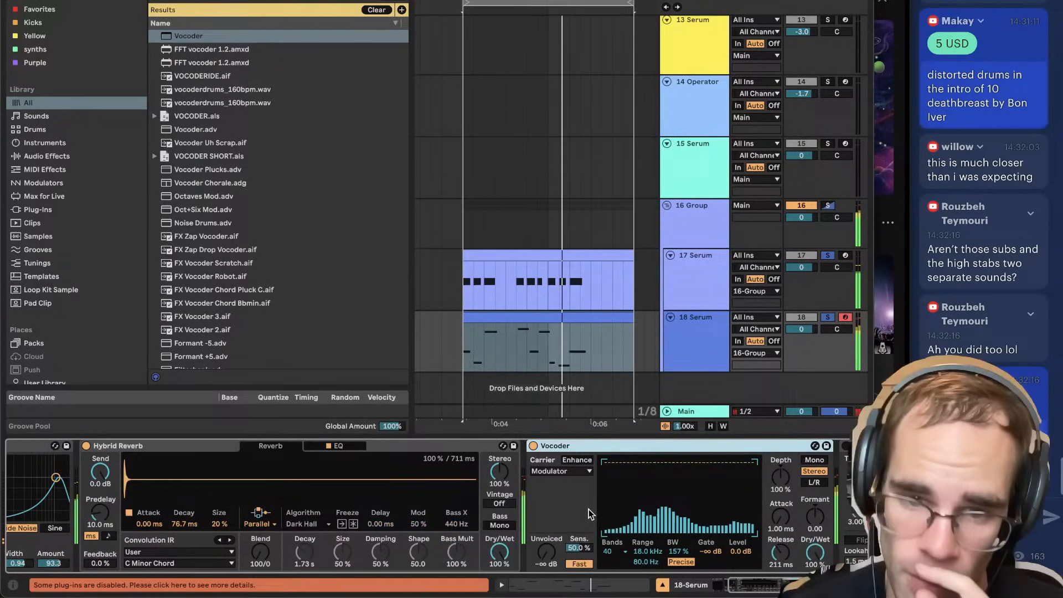
{"action": "left_click_drag", "start_coordinate": [589, 513], "coordinate": [82, 481]}
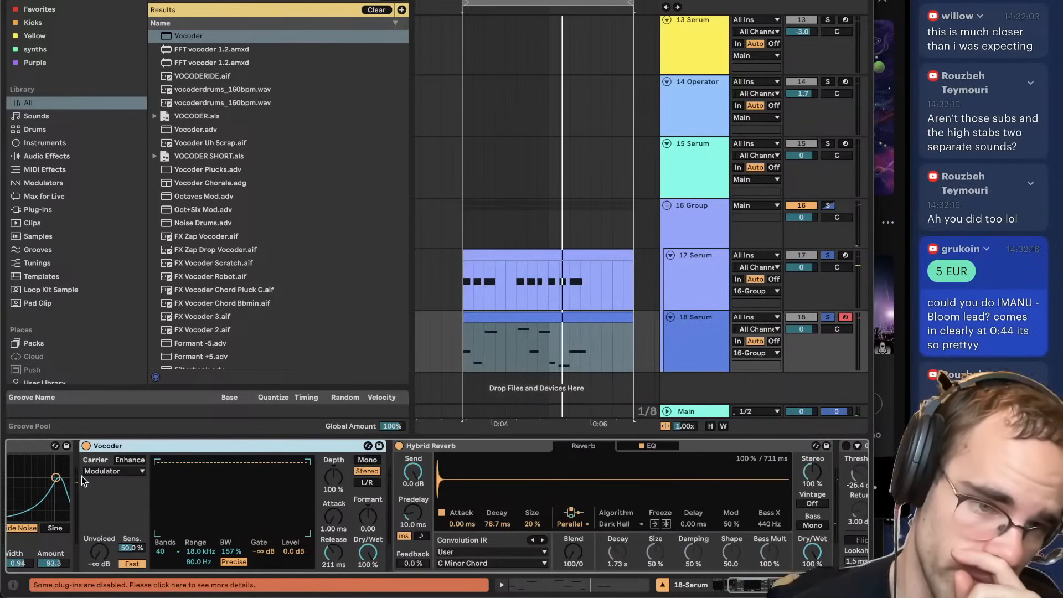
Try a Vocoder formant shift of about 4.57 while the loop plays and return it to 0.00.
{"action": "key", "text": "space"}
{"action": "scroll", "coordinate": [81, 480], "scroll_direction": "left", "scroll_amount": 3}
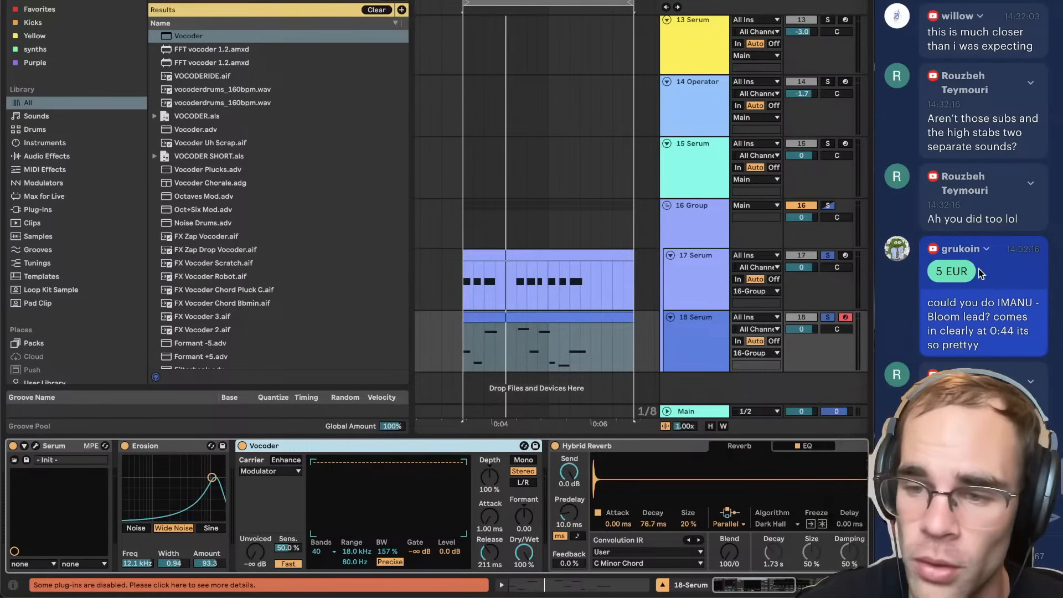
{"action": "key", "text": "space"}
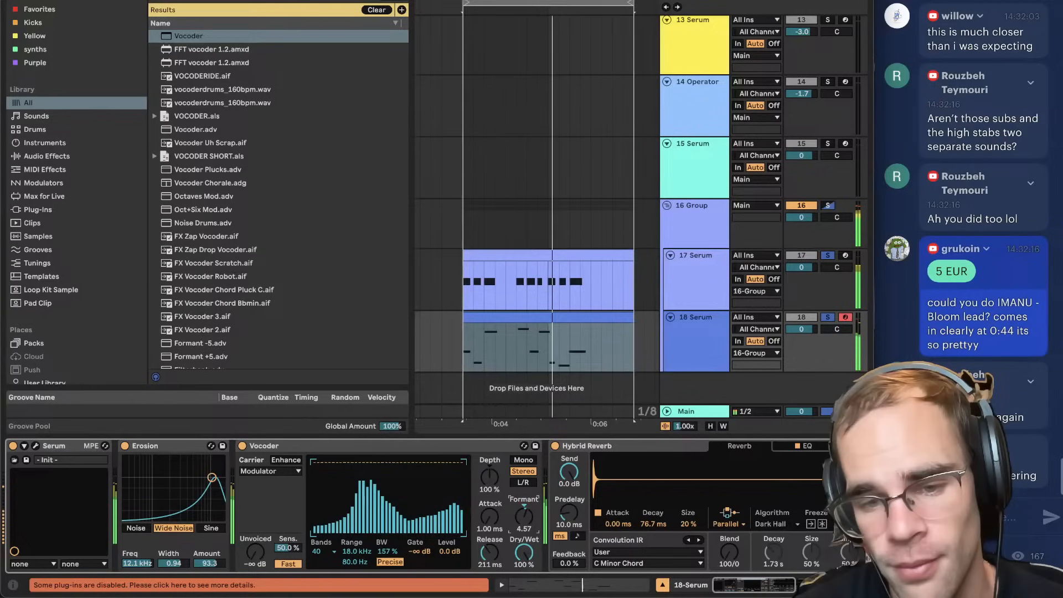
{"action": "key", "text": "space"}
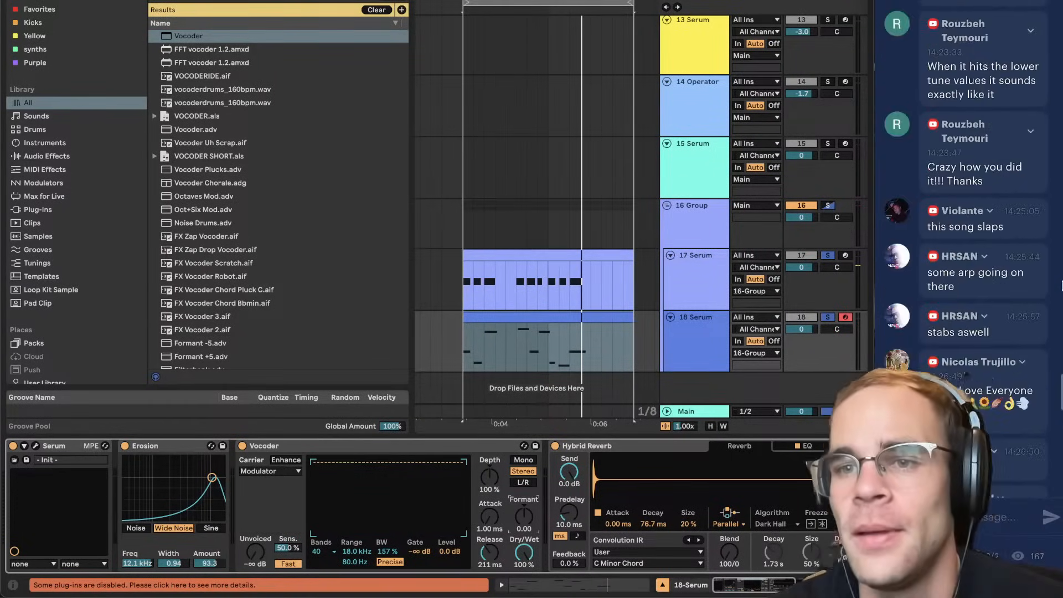
Check the next Super Chat request in YouTube Studio and play Rival Consoles' Monster - Cold Open in Spotify.
{"action": "left_click", "coordinate": [496, 596]}
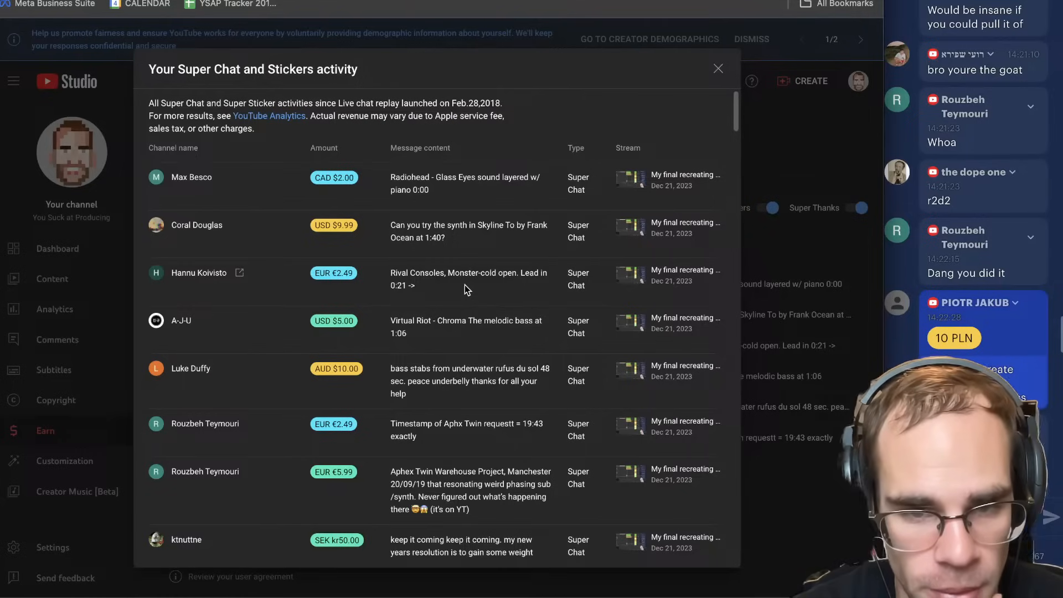
{"action": "mouse_move", "coordinate": [463, 589]}
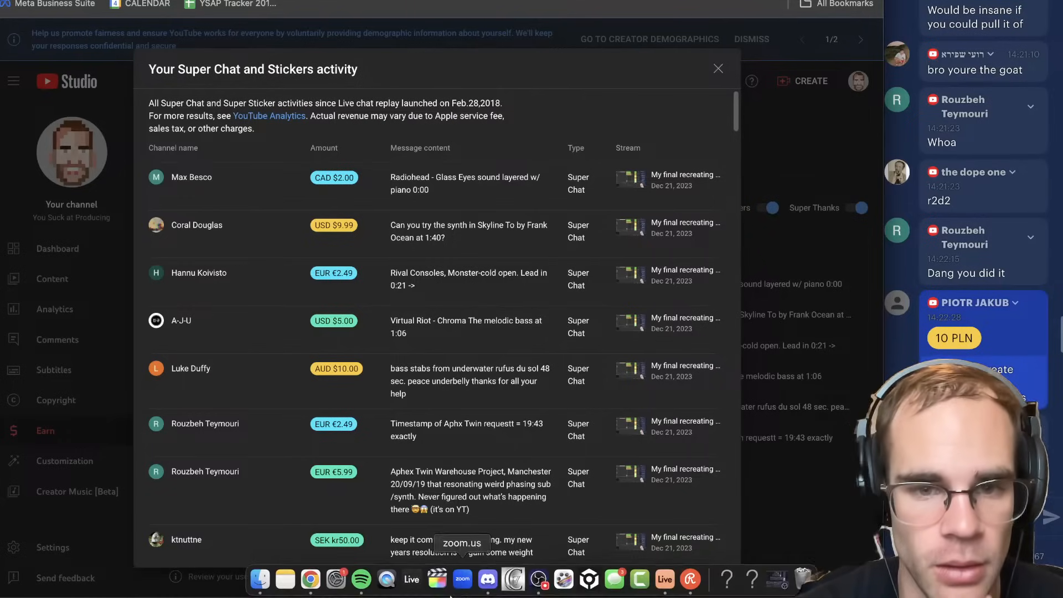
{"action": "left_click", "coordinate": [362, 578]}
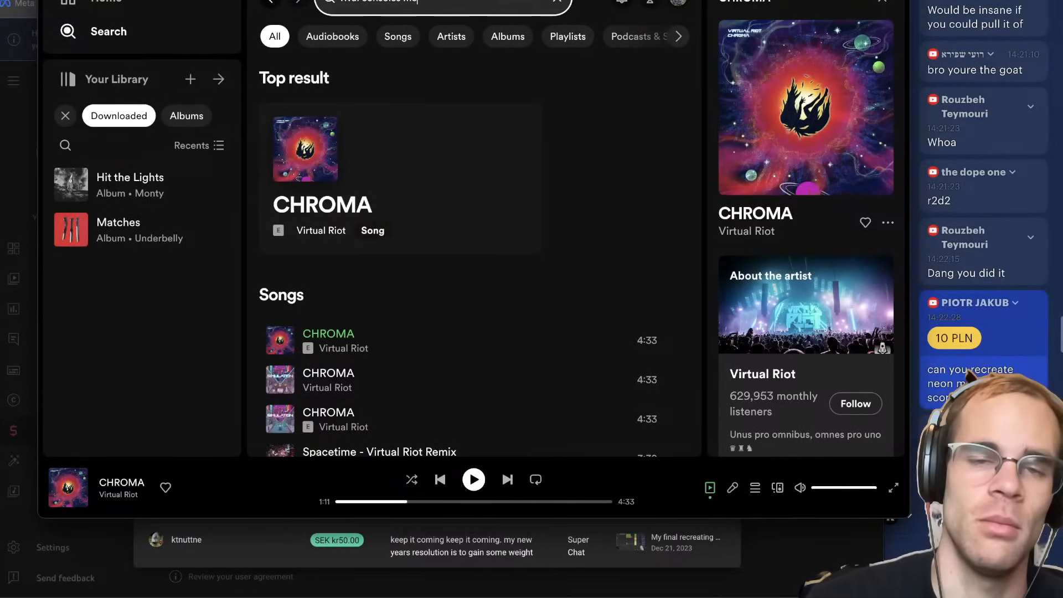
{"action": "type", "text": "nster"}
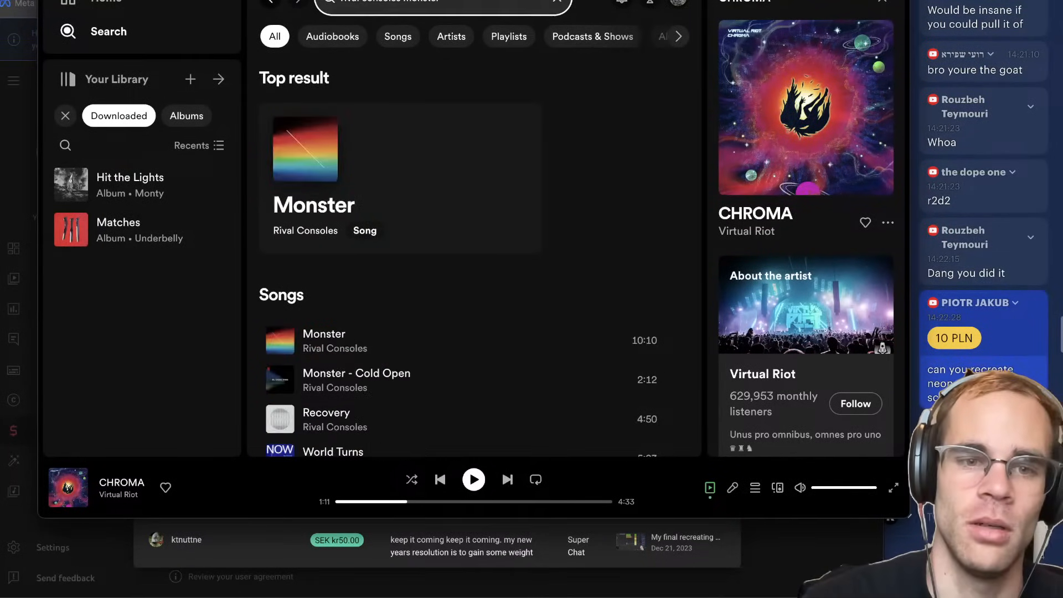
{"action": "left_click", "coordinate": [279, 381]}
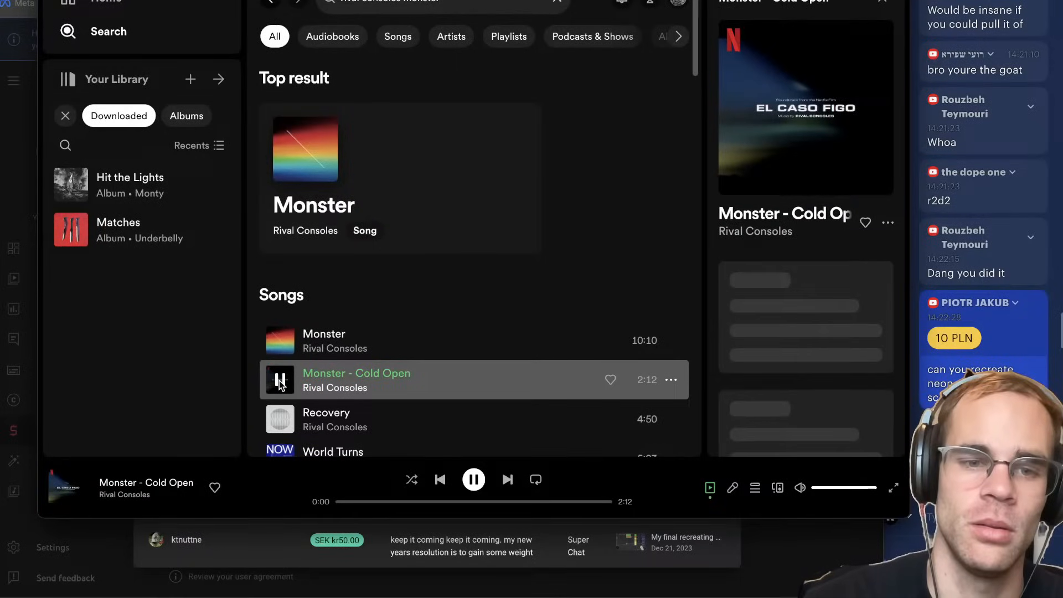
Recheck the requested timestamp, listen to the lead around 0:21 of Monster - Cold Open, and switch back to Ableton Live.
{"action": "left_click", "coordinate": [267, 569]}
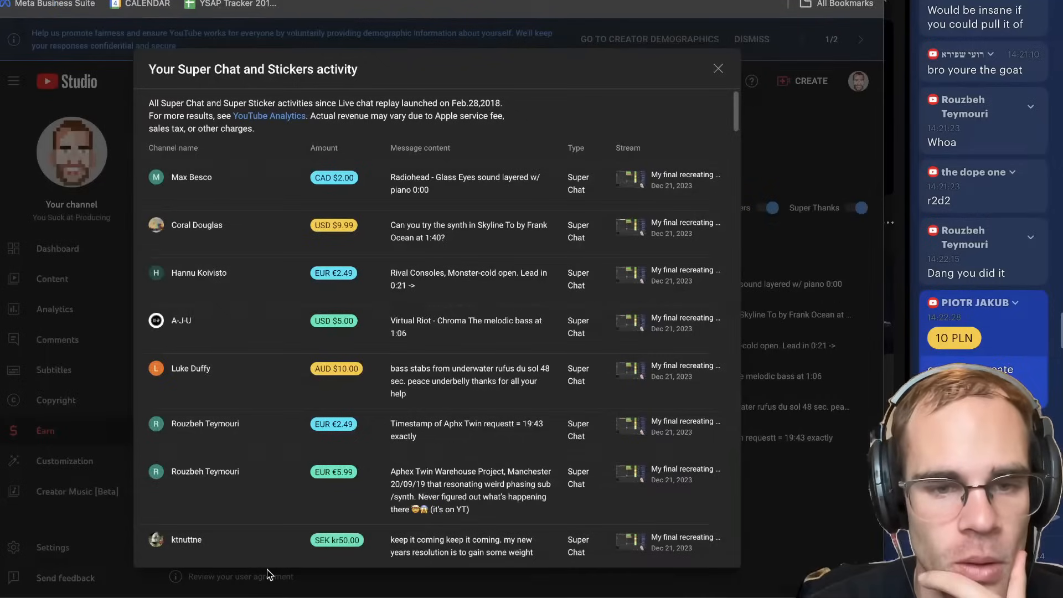
{"action": "left_click", "coordinate": [892, 195]}
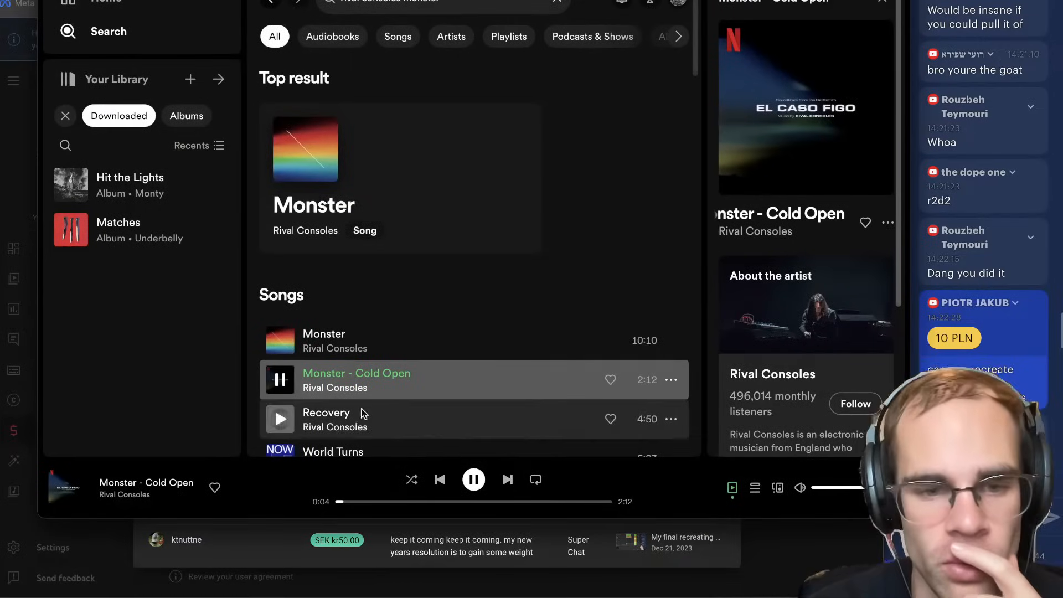
{"action": "left_click", "coordinate": [363, 501]}
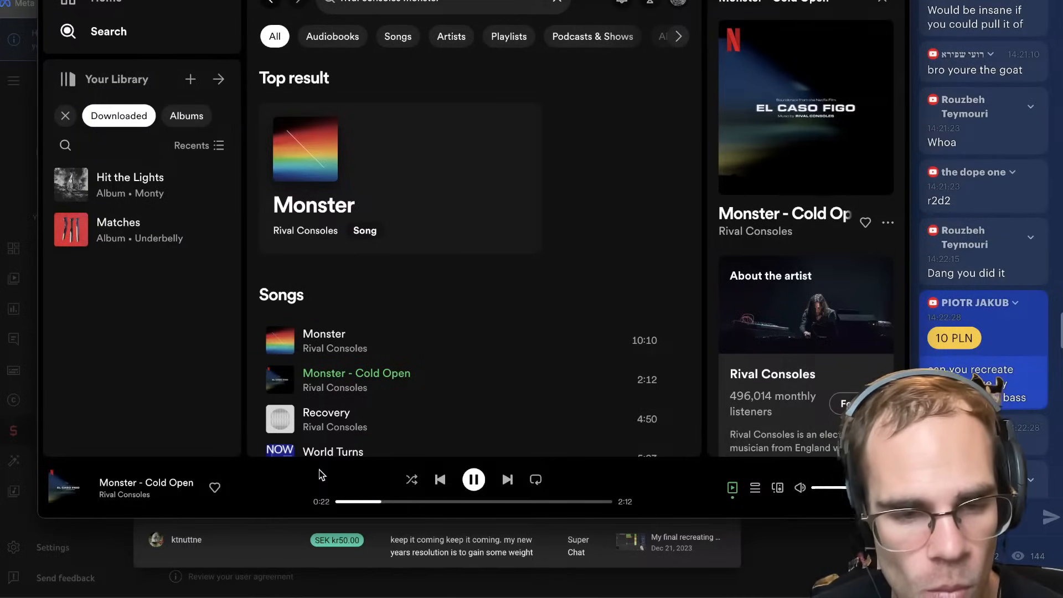
{"action": "left_click", "coordinate": [473, 479]}
{"action": "mouse_move", "coordinate": [497, 596]}
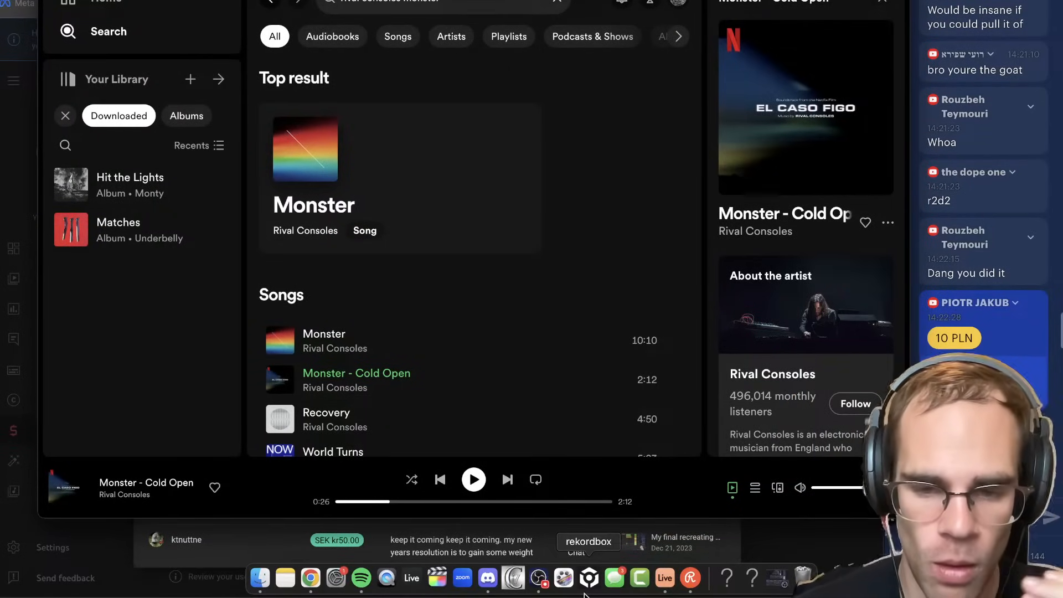
{"action": "left_click", "coordinate": [666, 593]}
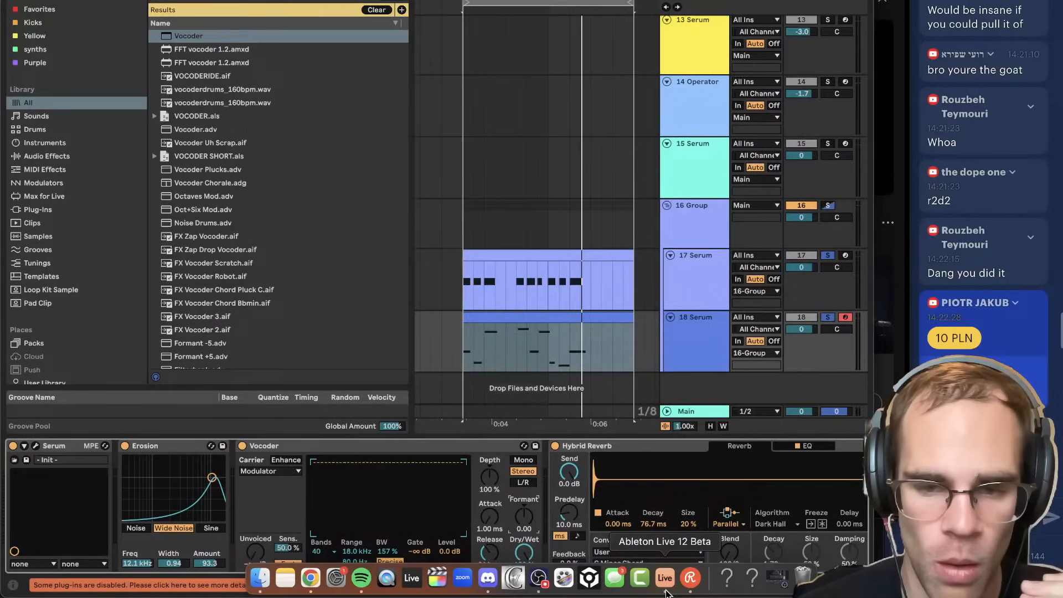
Add a record-armed MIDI track above the group of Serum tracks and load the Drift instrument on it.
{"action": "key", "text": "super+shift+t"}
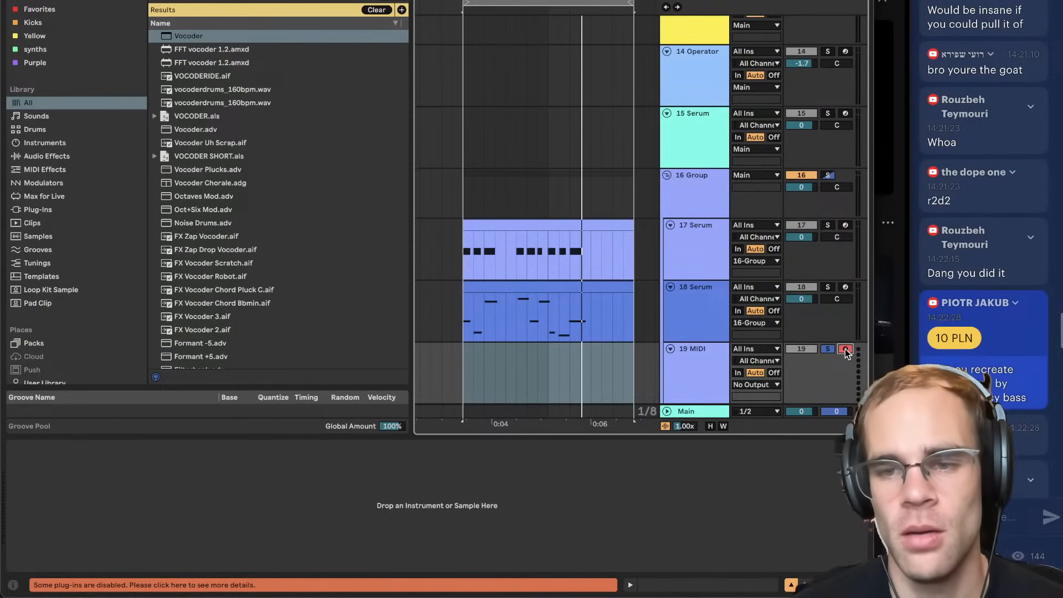
{"action": "left_click", "coordinate": [682, 381]}
{"action": "key", "text": "super+f"}
{"action": "key", "text": "BackSpace"}
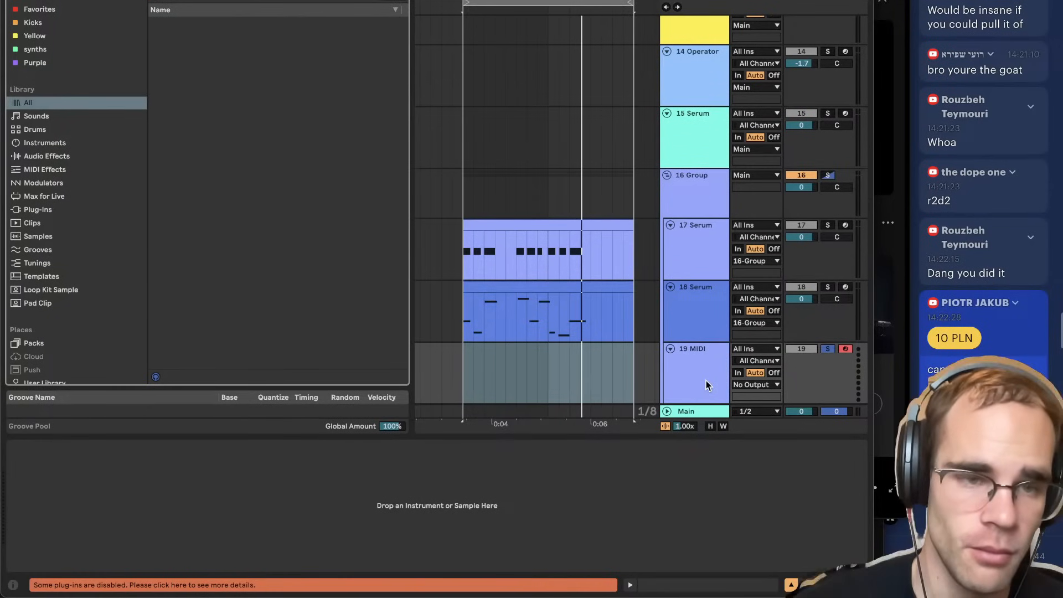
{"action": "type", "text": "drift"}
{"action": "key", "text": "Down"}
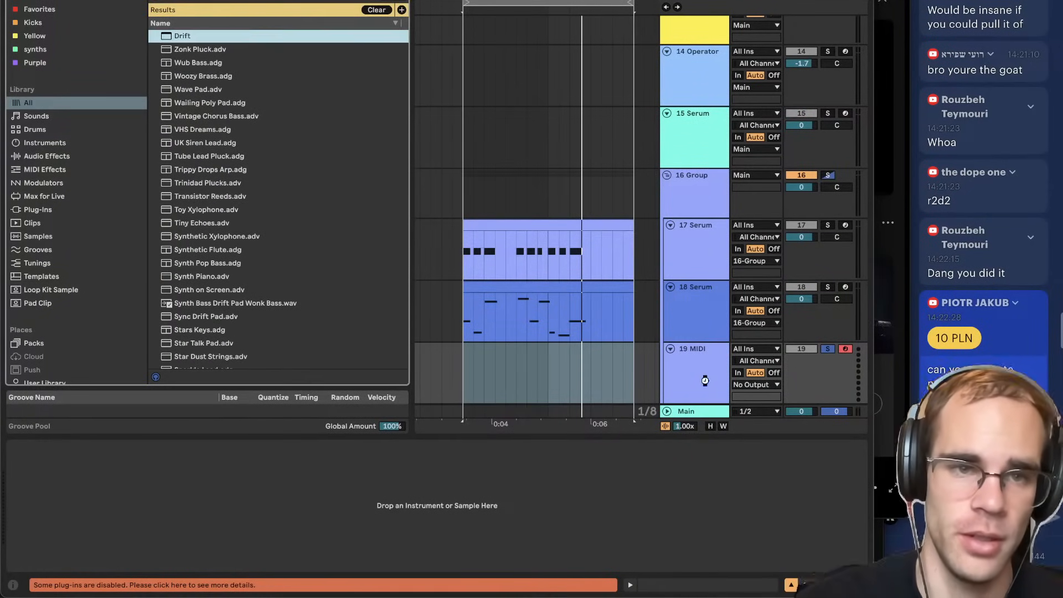
{"action": "key", "text": "Return"}
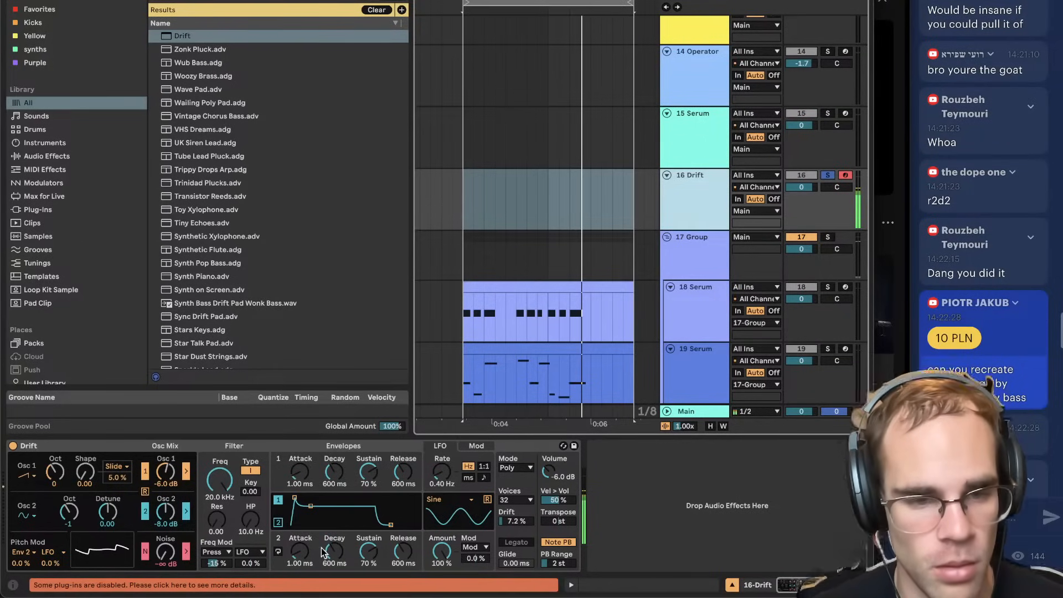
Try a Drift lead with a 1:1 ratio LFO, filter type II at about 328 Hz and oscillator 2 turned off.
{"action": "left_click", "coordinate": [483, 467]}
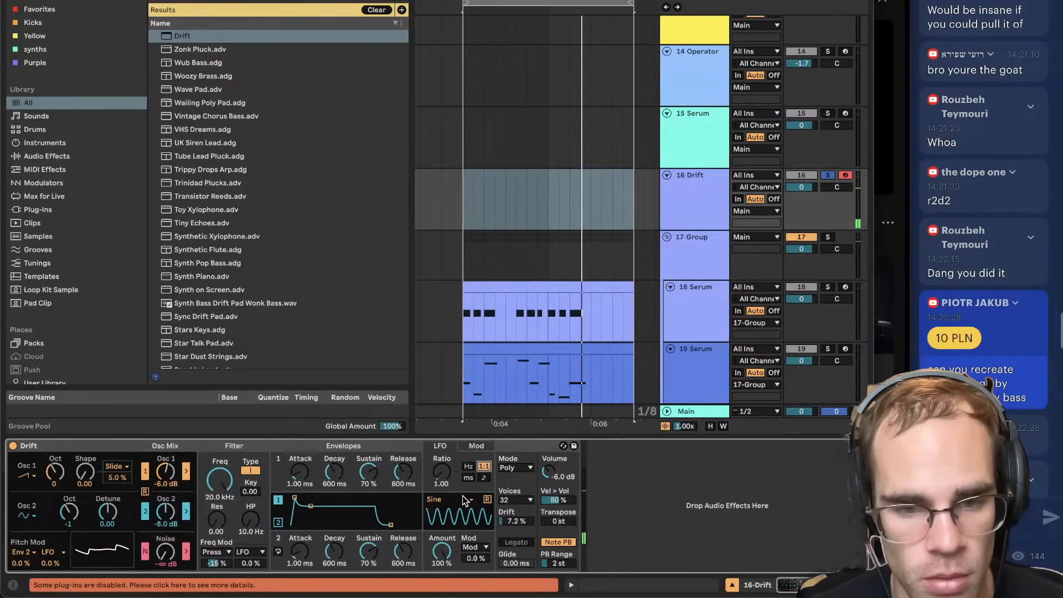
{"action": "mouse_move", "coordinate": [231, 486]}
{"action": "left_mouse_down"}
{"action": "mouse_move", "coordinate": [221, 515]}
{"action": "mouse_move", "coordinate": [220, 493]}
{"action": "left_mouse_up"}
{"action": "left_click", "coordinate": [249, 471]}
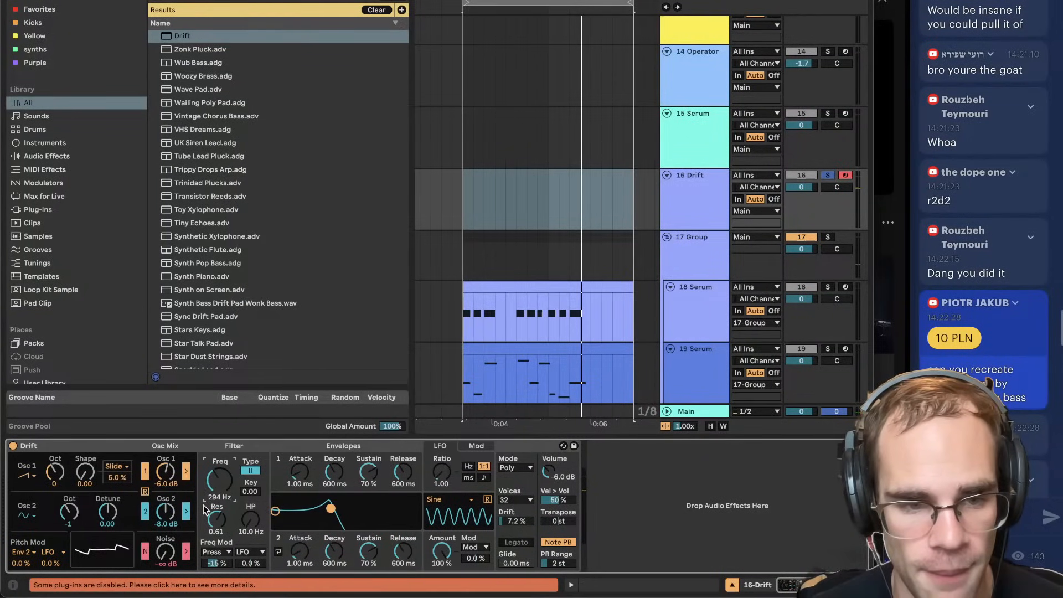
{"action": "left_click", "coordinate": [145, 510]}
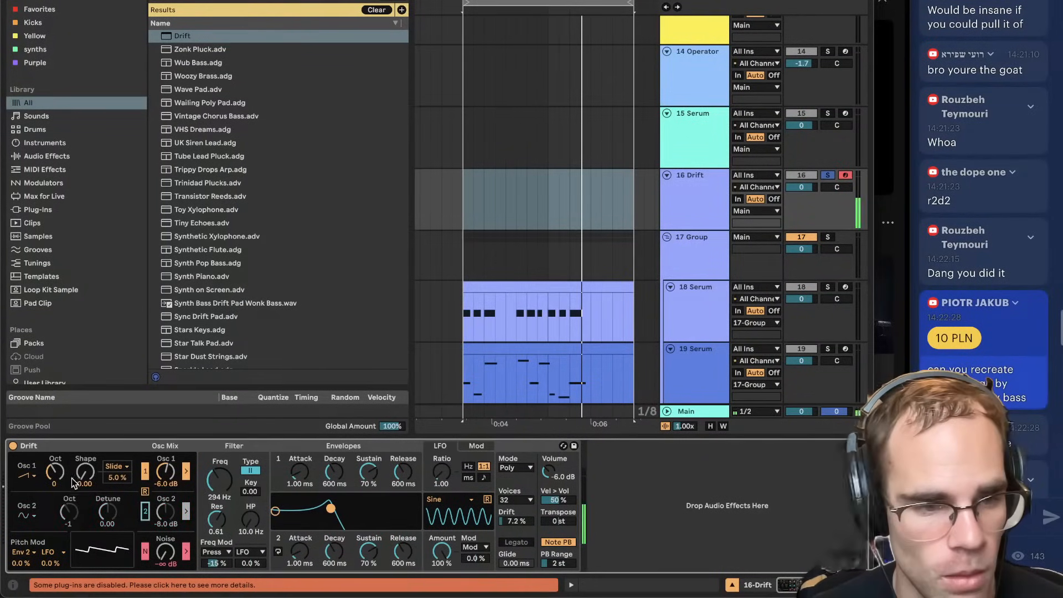
{"action": "left_click", "coordinate": [685, 214]}
{"action": "left_click_drag", "start_coordinate": [220, 480], "coordinate": [219, 475]}
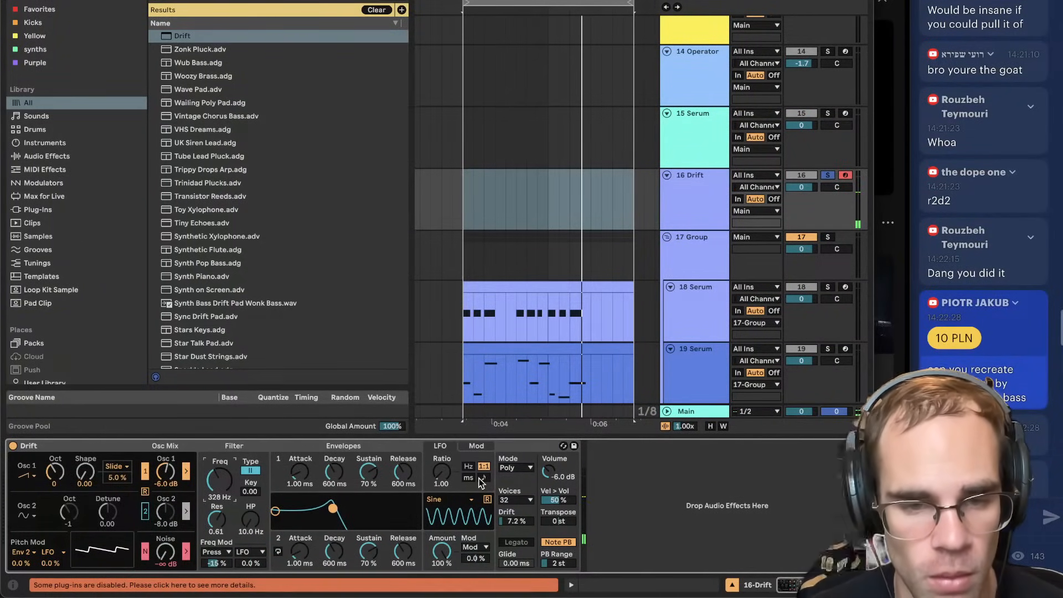
Replace Drift with Serum and set a 14-voice Osc A through the MG Low 12 filter, with a falling LFO 1 ramp on cutoff.
{"action": "left_click", "coordinate": [165, 449]}
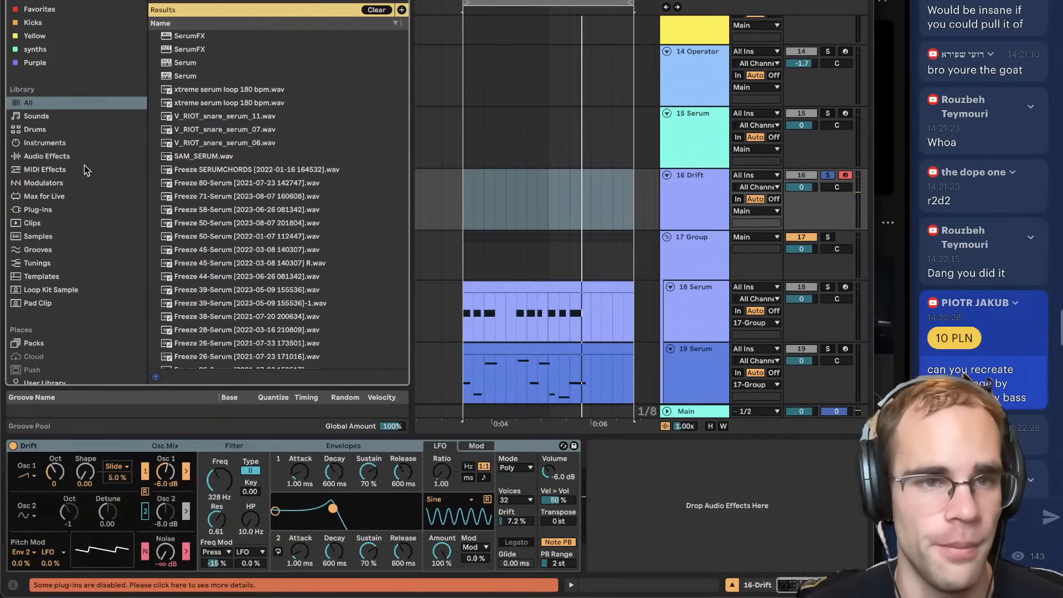
{"action": "double_click", "coordinate": [175, 76]}
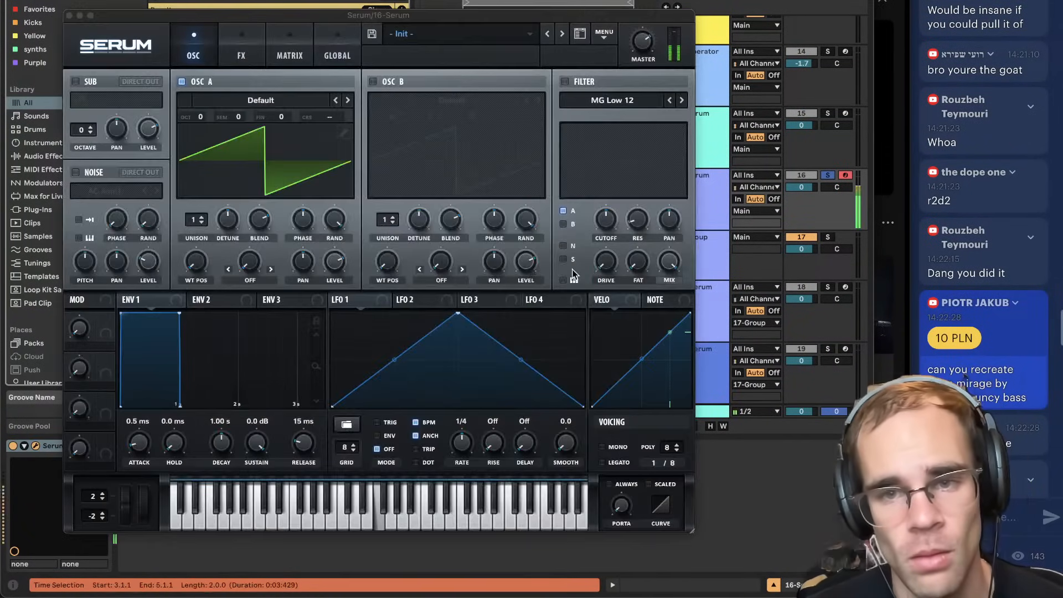
{"action": "left_click", "coordinate": [564, 82]}
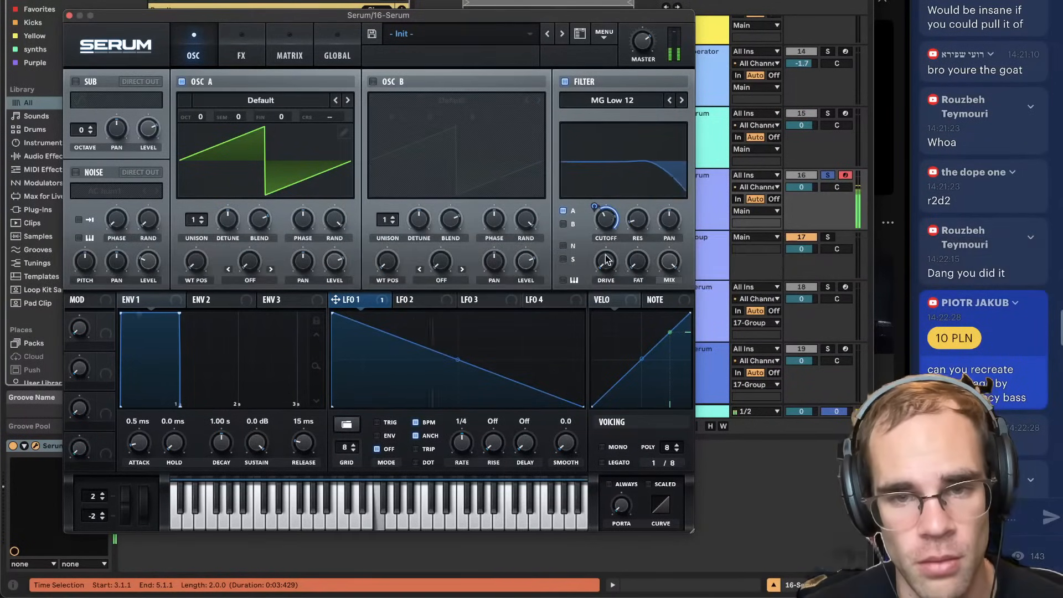
{"action": "mouse_move", "coordinate": [607, 226]}
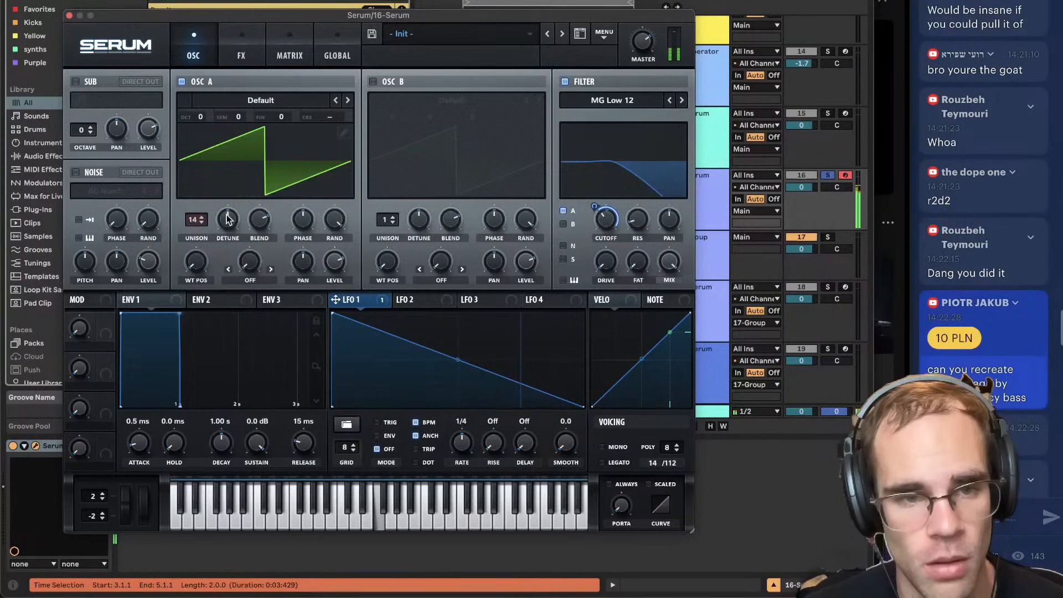
Examine the unison settings on Serum's Global page and return to the oscillator page.
{"action": "left_click", "coordinate": [240, 56]}
{"action": "left_click", "coordinate": [193, 55]}
{"action": "left_click", "coordinate": [327, 52]}
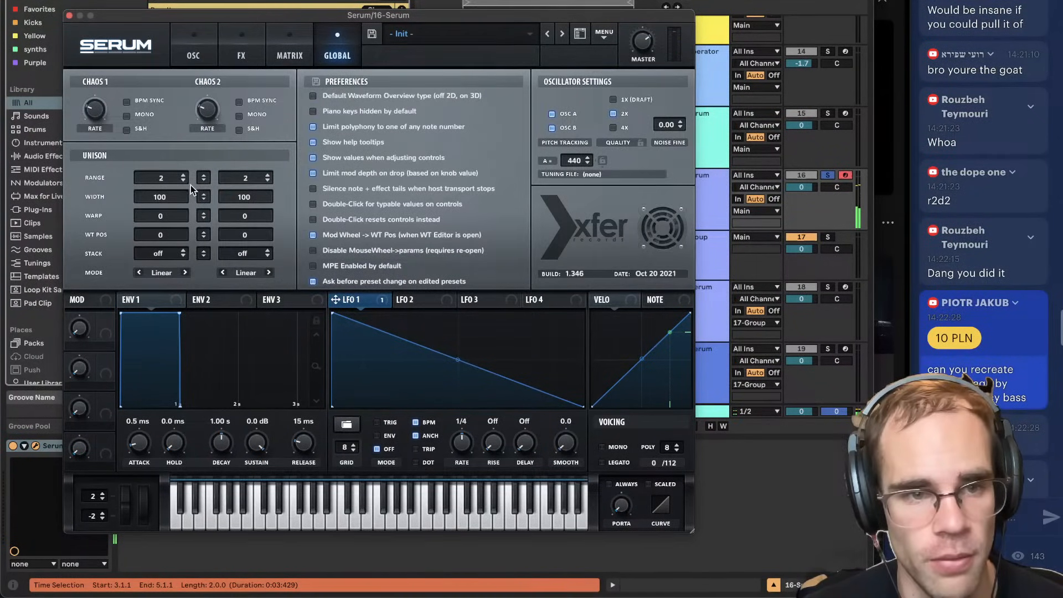
{"action": "left_click", "coordinate": [193, 56]}
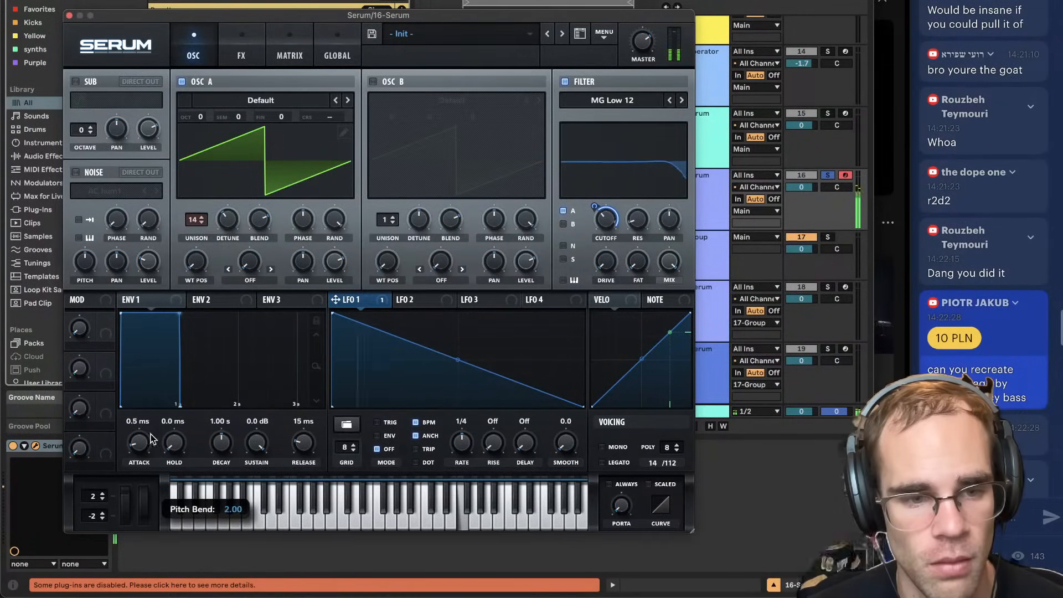
Switch to Spotify, listen to Monster - Cold Open again from around 0:26, and return to Serum.
{"action": "mouse_move", "coordinate": [320, 594]}
{"action": "left_click", "coordinate": [360, 587]}
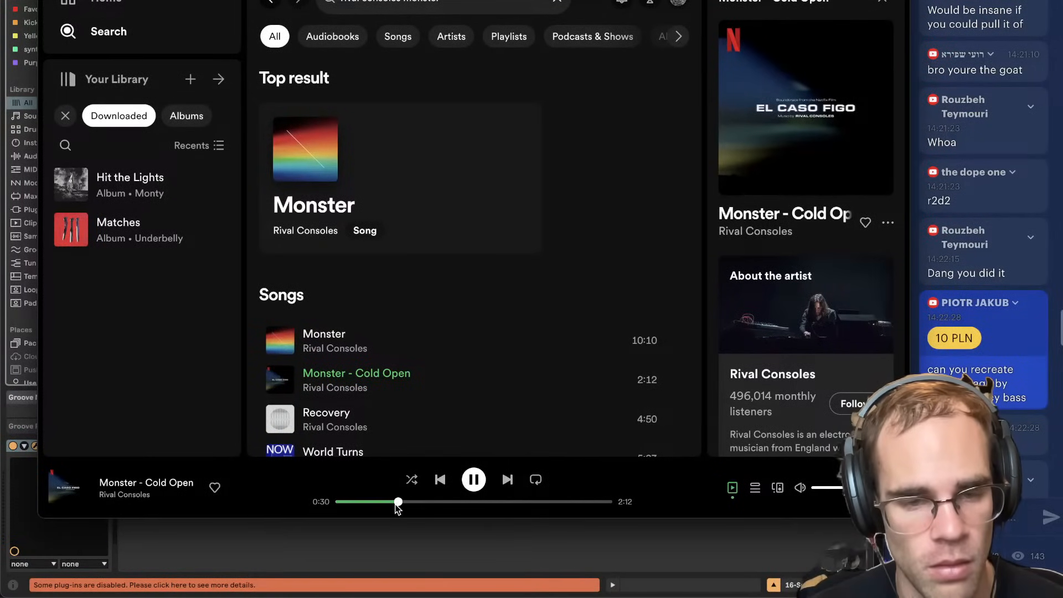
{"action": "left_click", "coordinate": [390, 502]}
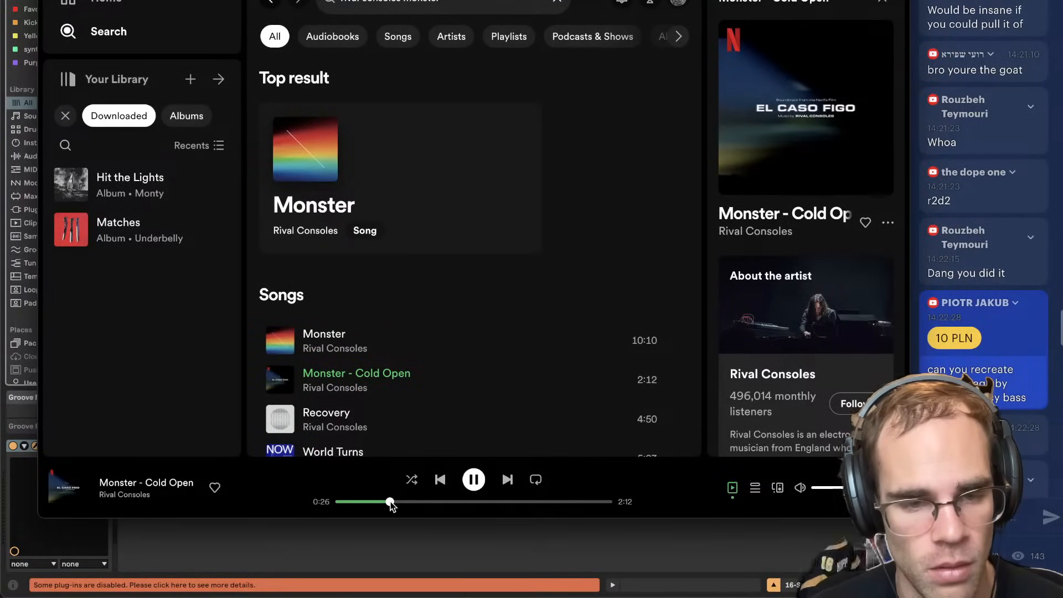
{"action": "left_click", "coordinate": [376, 543]}
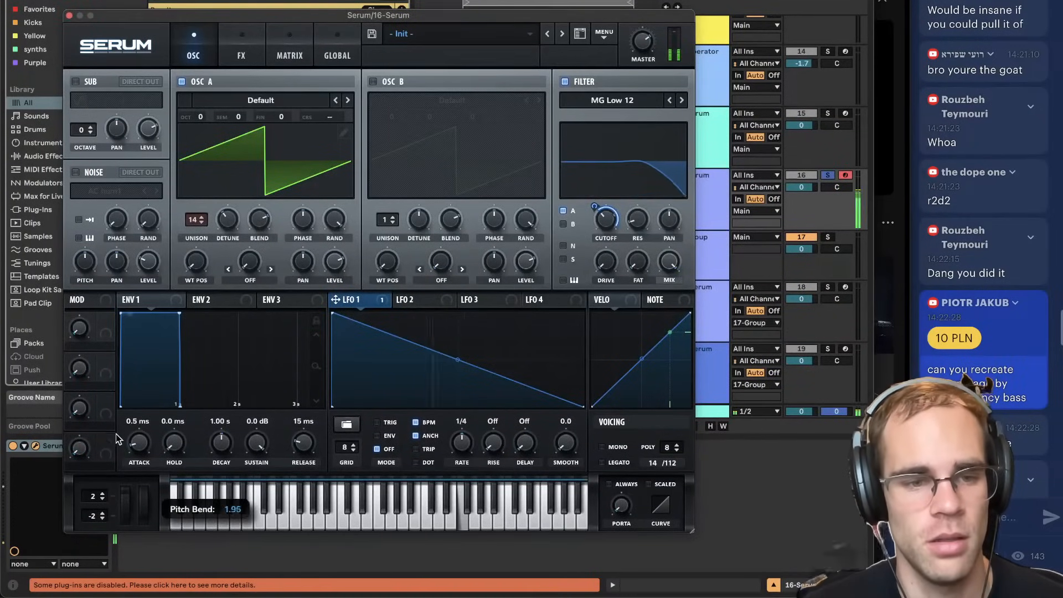
Set LFO 1's rate to 1/8 and audition pitch bends, shifting the computer keyboard down one octave.
{"action": "left_click_drag", "start_coordinate": [116, 433], "coordinate": [118, 538]}
{"action": "left_click_drag", "start_coordinate": [466, 440], "coordinate": [467, 431]}
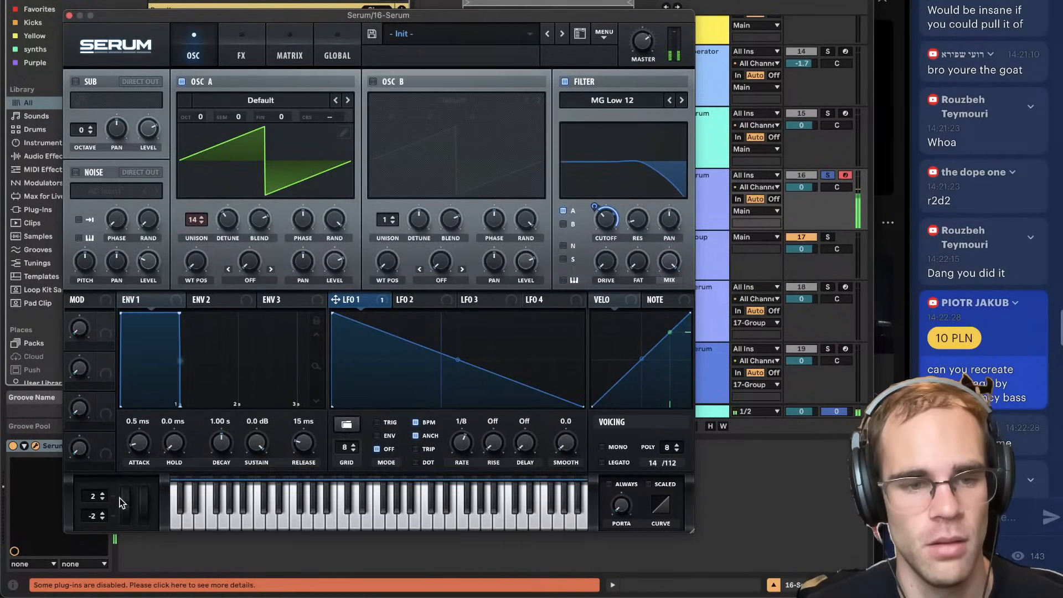
{"action": "left_click_drag", "start_coordinate": [121, 474], "coordinate": [128, 521]}
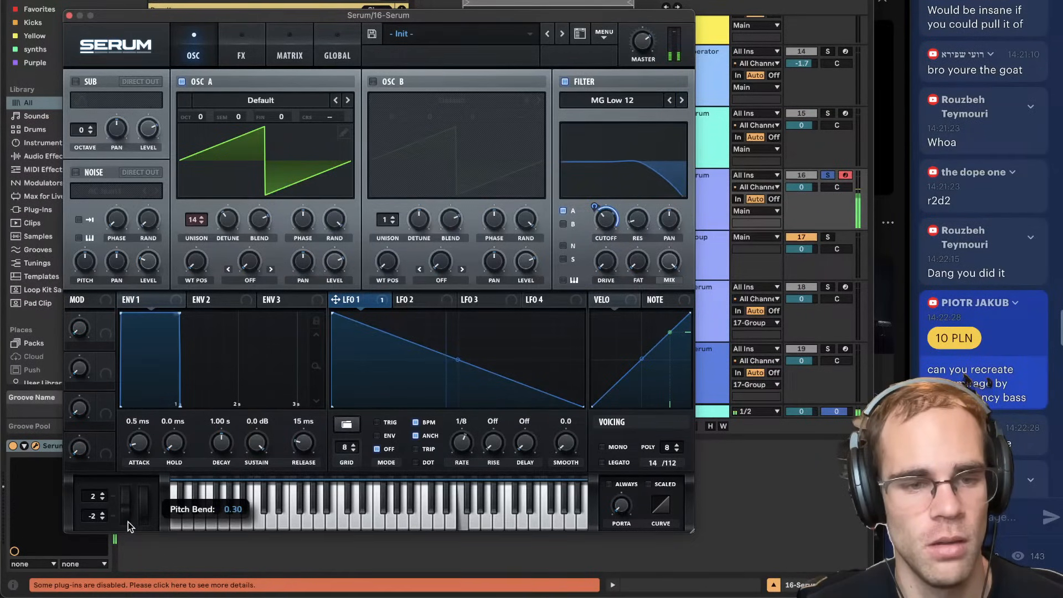
{"action": "key", "text": "z"}
{"action": "left_click_drag", "start_coordinate": [130, 508], "coordinate": [125, 400]}
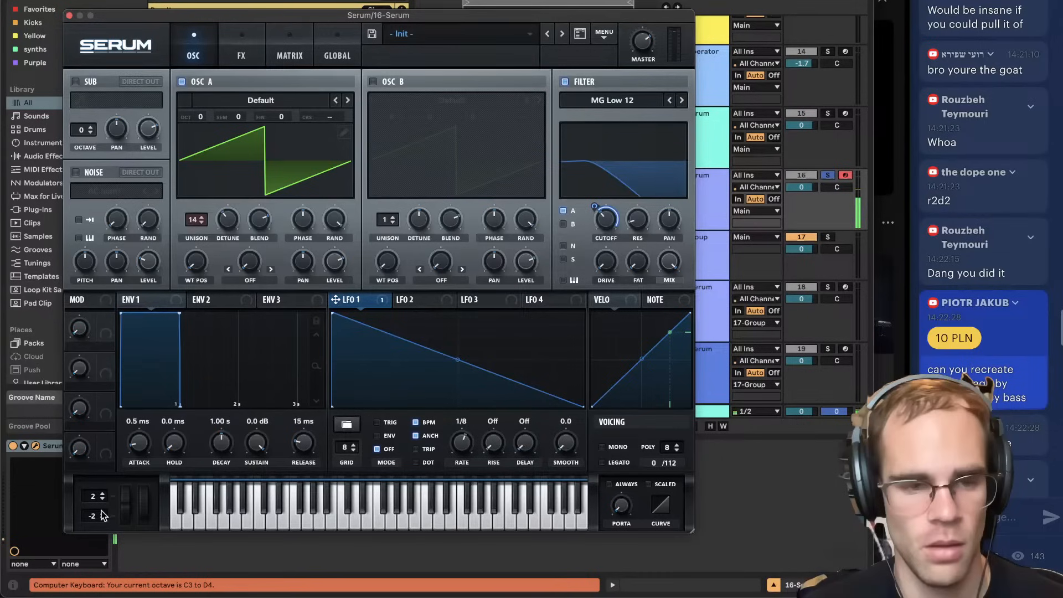
Set Serum's pitch bend range to 24 and -24 semitones, try the bend, and adjust Osc A's unison voices.
{"action": "left_click_drag", "start_coordinate": [101, 511], "coordinate": [102, 595]}
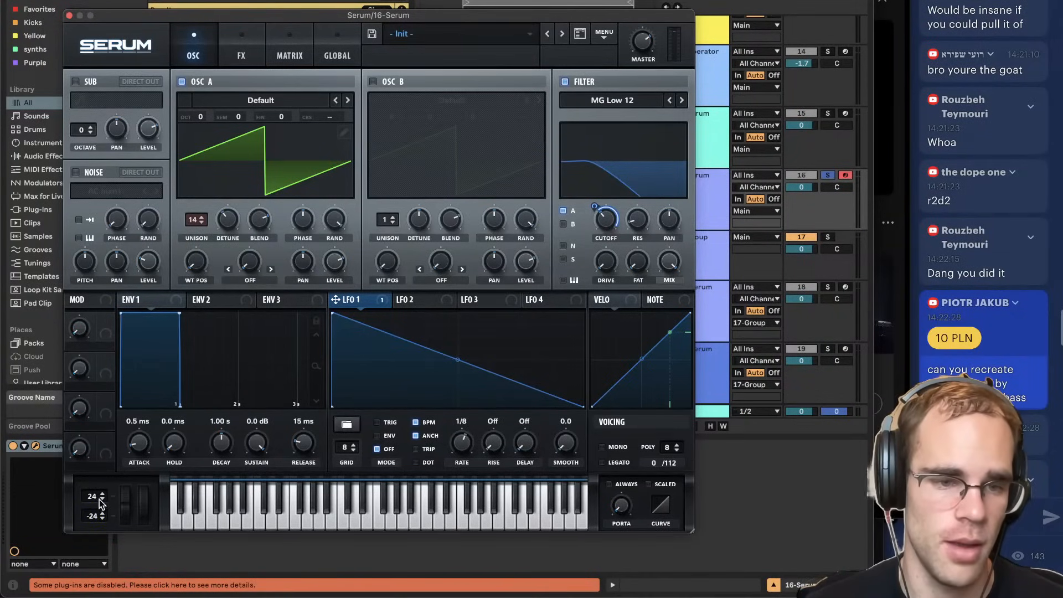
{"action": "mouse_move", "coordinate": [121, 501]}
{"action": "left_mouse_down"}
{"action": "mouse_move", "coordinate": [125, 467]}
{"action": "mouse_move", "coordinate": [127, 524]}
{"action": "mouse_move", "coordinate": [132, 461]}
{"action": "mouse_move", "coordinate": [127, 508]}
{"action": "left_mouse_up"}
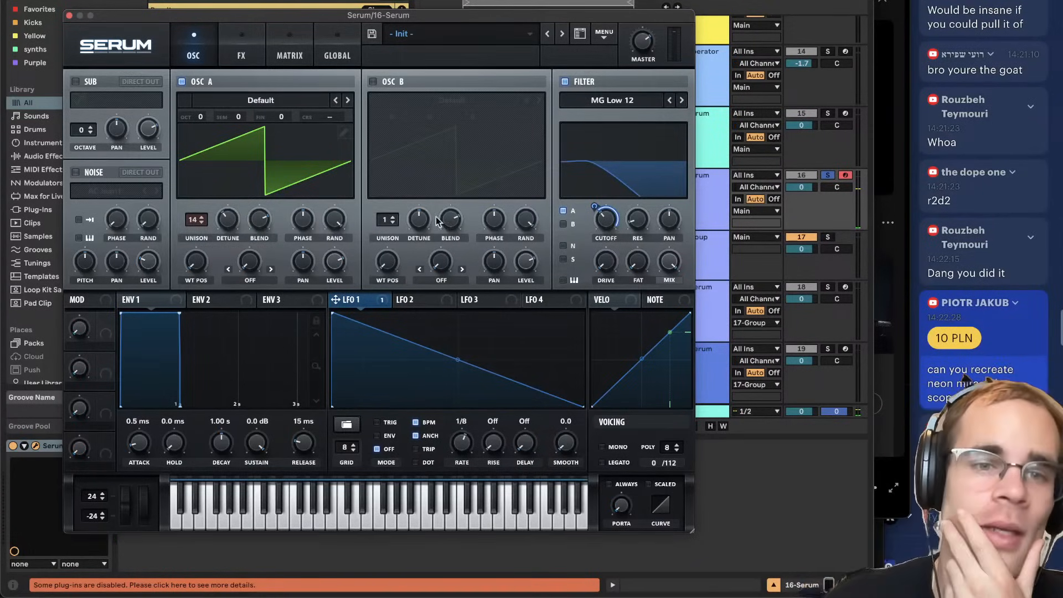
{"action": "left_click_drag", "start_coordinate": [196, 220], "coordinate": [196, 89]}
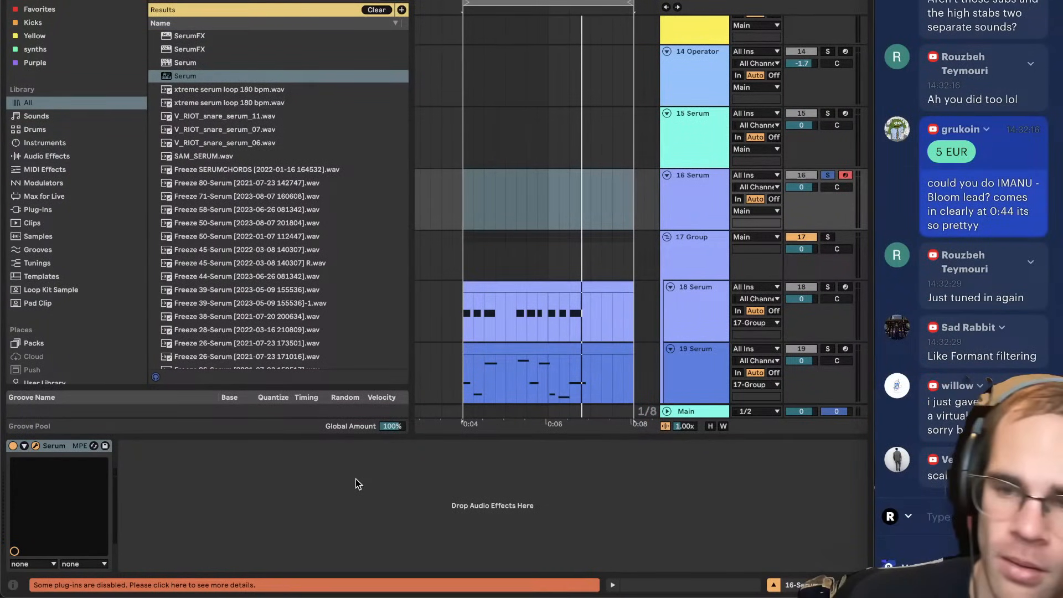
Check the next Super Chat request in YouTube Studio and search Spotify for "skyline to frank ocean".
{"action": "mouse_move", "coordinate": [386, 579]}
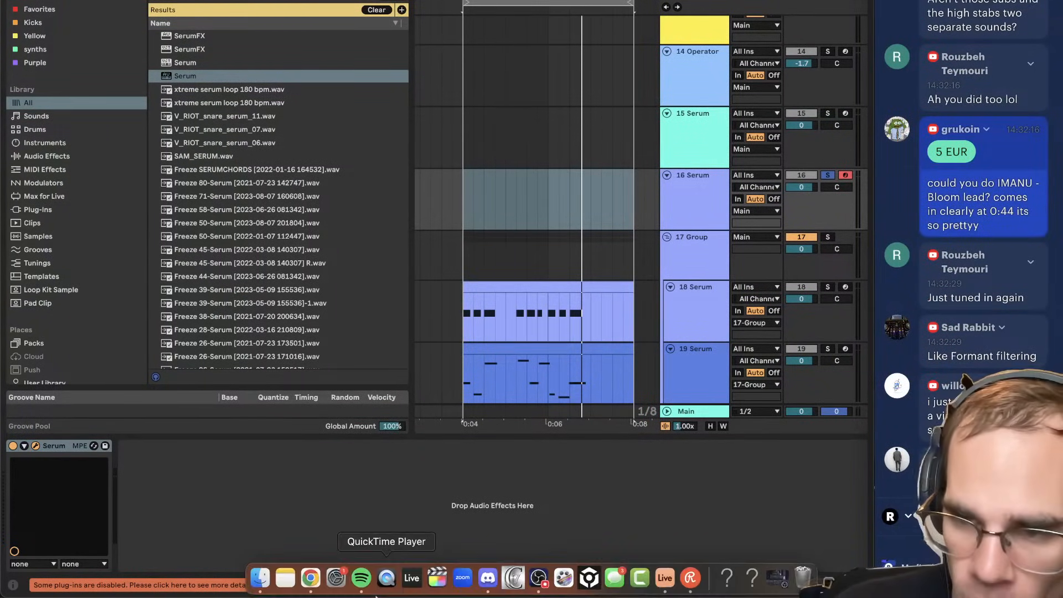
{"action": "left_click", "coordinate": [310, 579]}
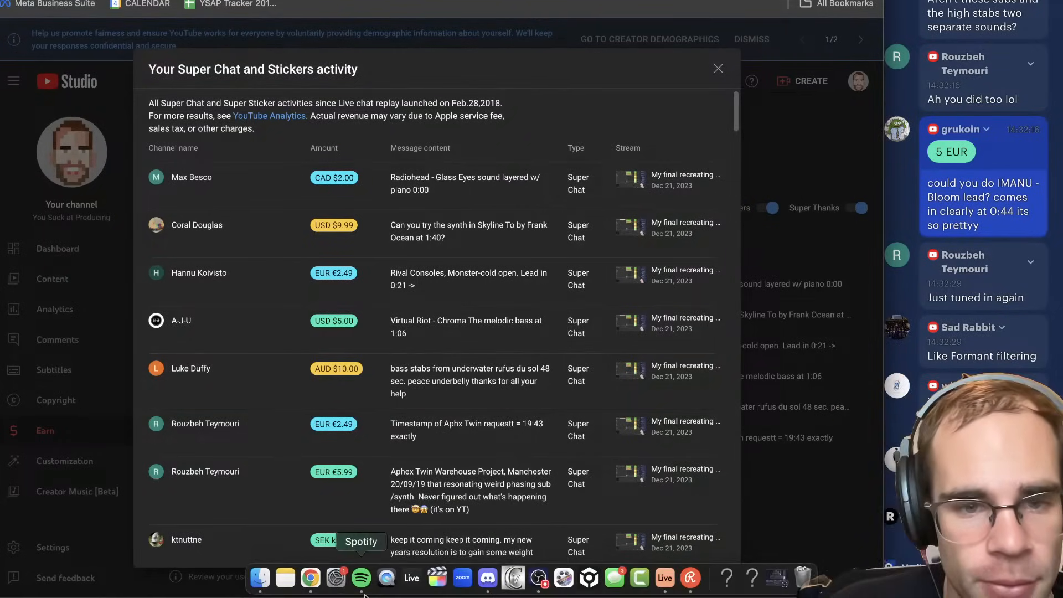
{"action": "left_click", "coordinate": [361, 593]}
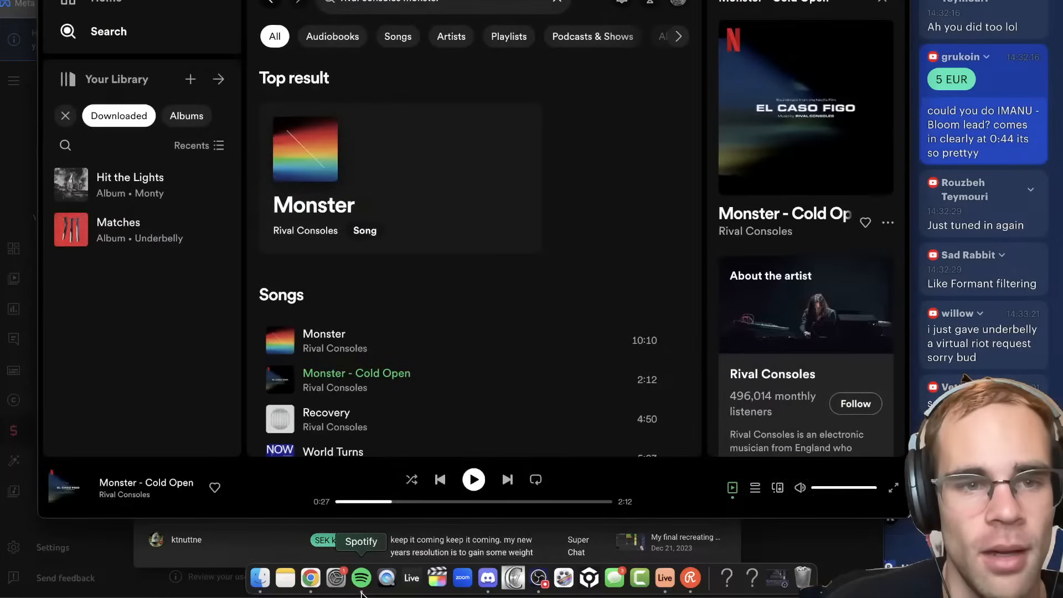
{"action": "left_click_drag", "start_coordinate": [192, 0], "coordinate": [477, 0]}
{"action": "left_click", "coordinate": [668, 18]}
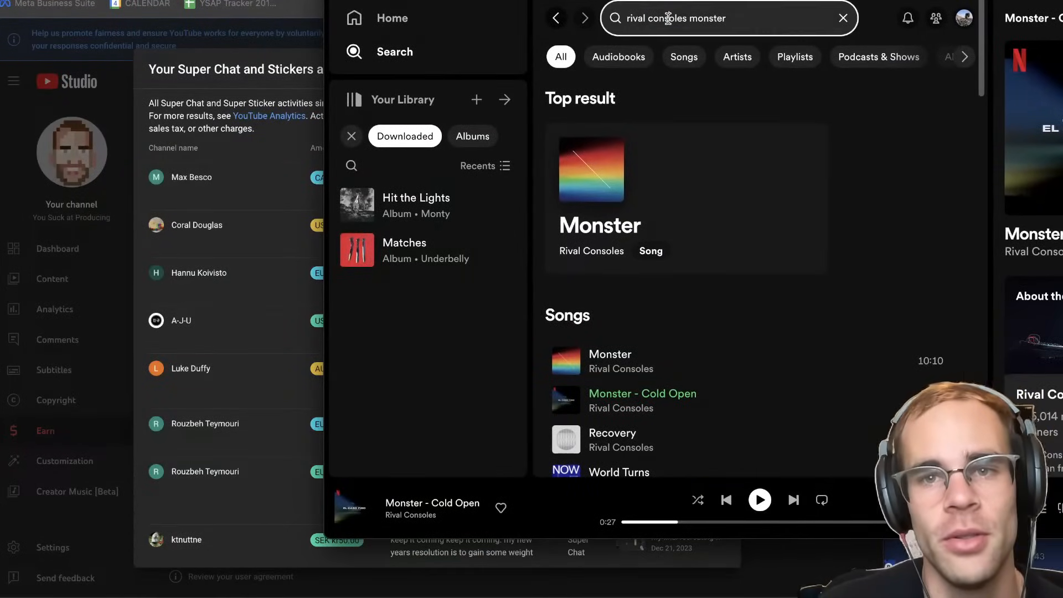
{"action": "triple_click", "coordinate": [668, 18]}
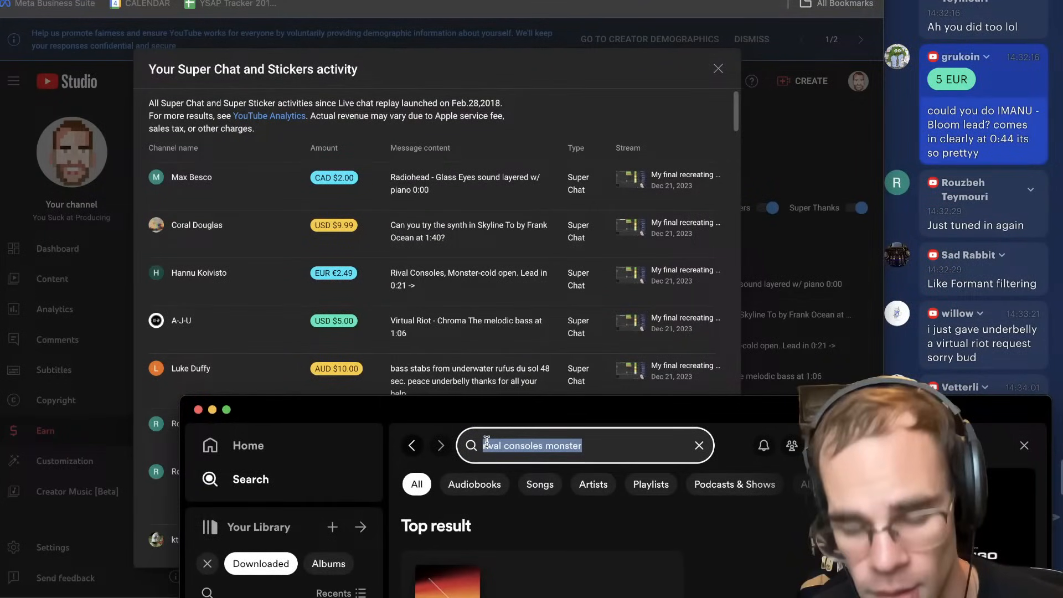
{"action": "type", "text": "skyline"}
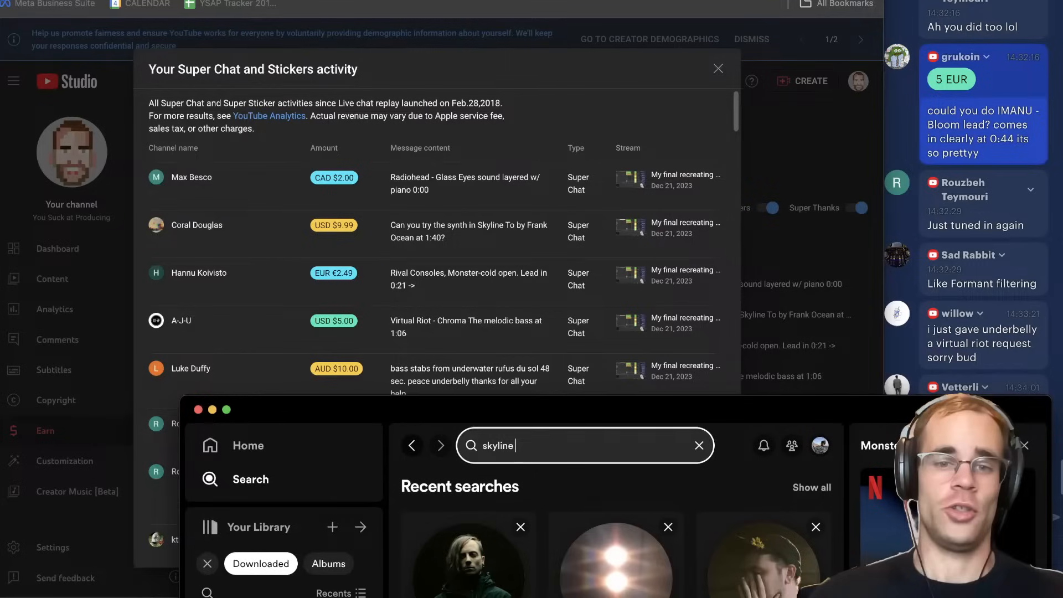
{"action": "type", "text": " to fran"}
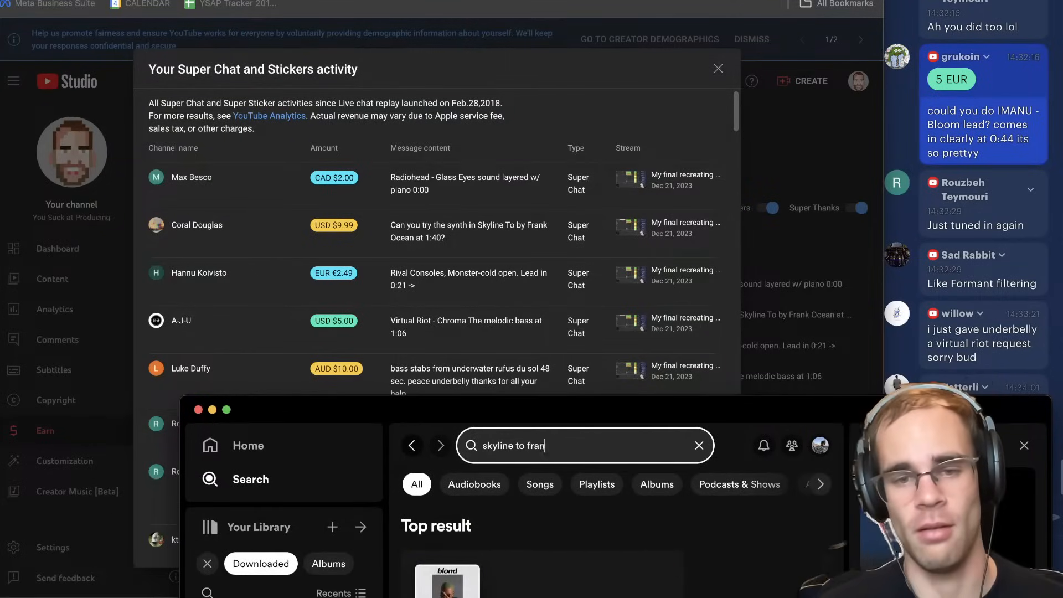
{"action": "type", "text": "k ocean"}
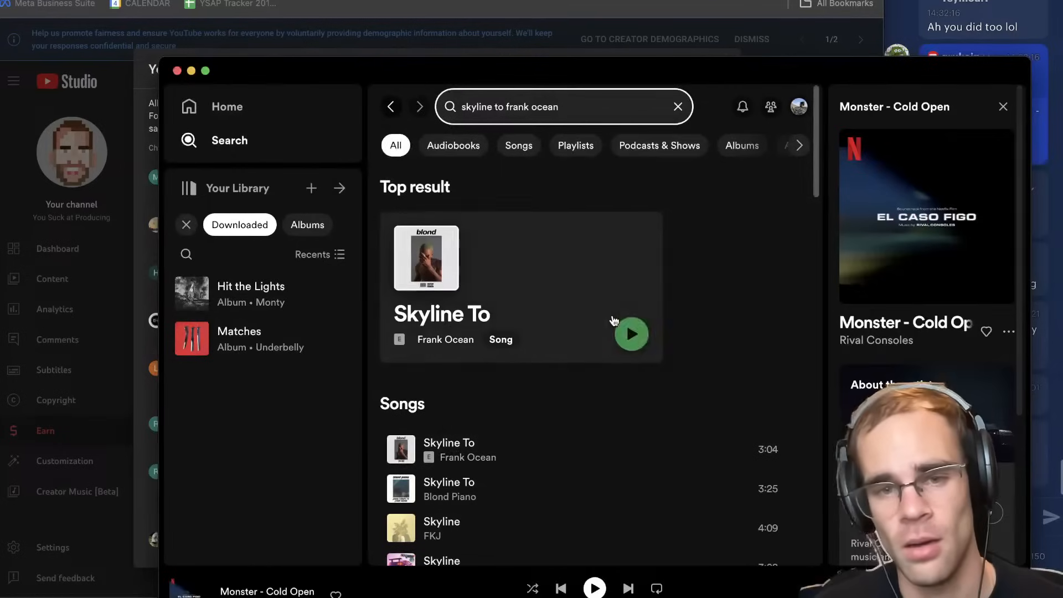
Play Frank Ocean's Skyline To from the search results and move the Spotify window so its playback bar is accessible.
{"action": "left_click", "coordinate": [634, 334]}
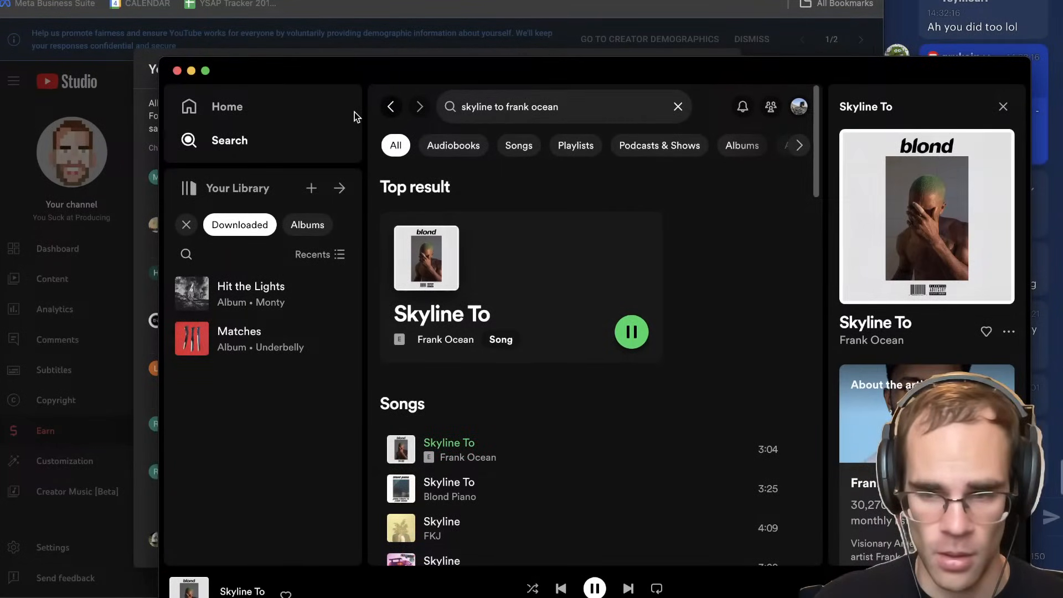
{"action": "key", "text": "space"}
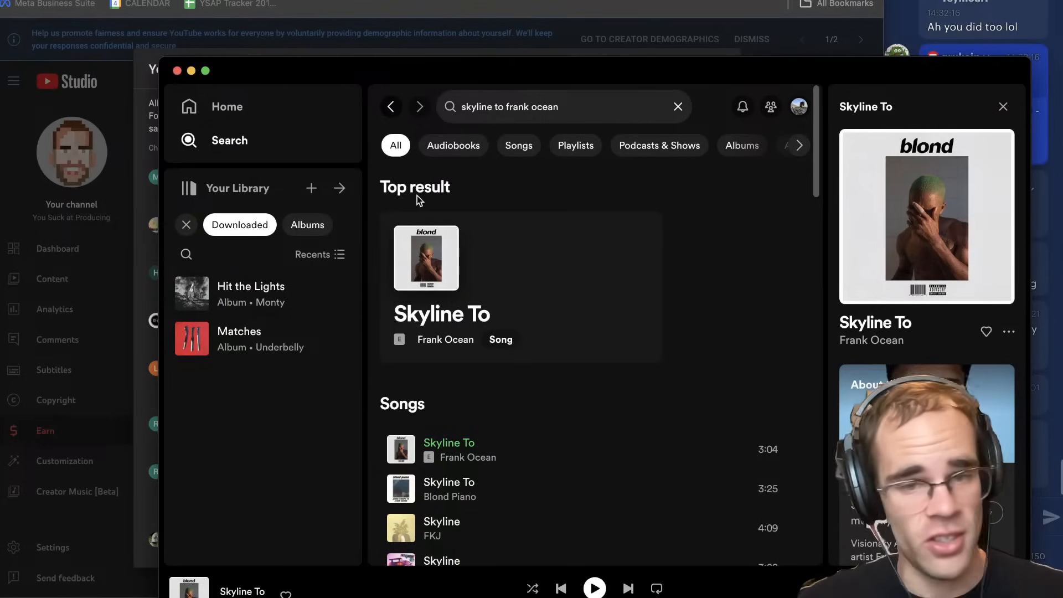
{"action": "key", "text": "space"}
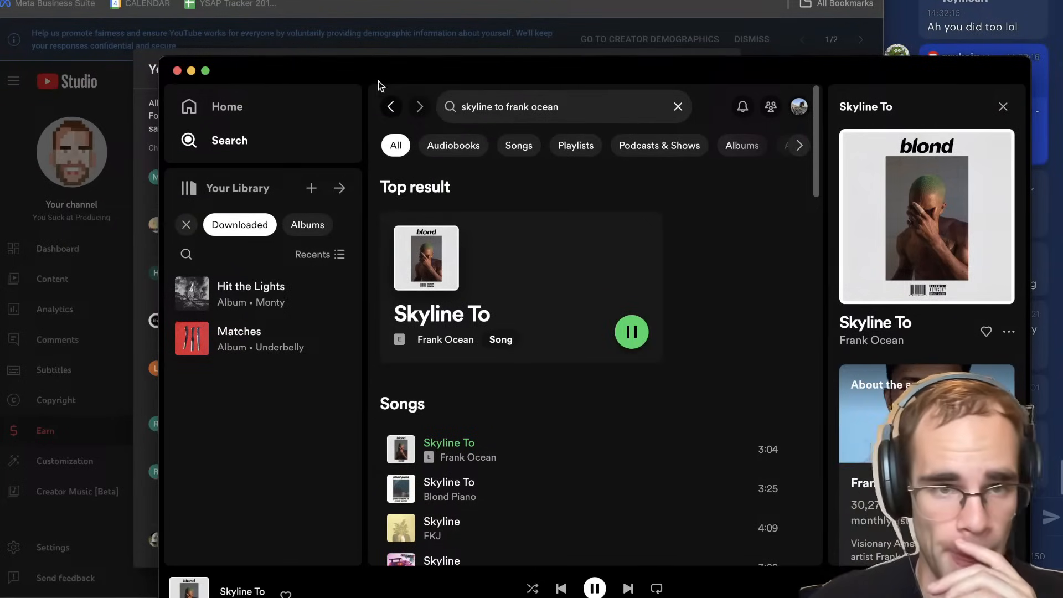
{"action": "left_click_drag", "start_coordinate": [361, 72], "coordinate": [418, 196]}
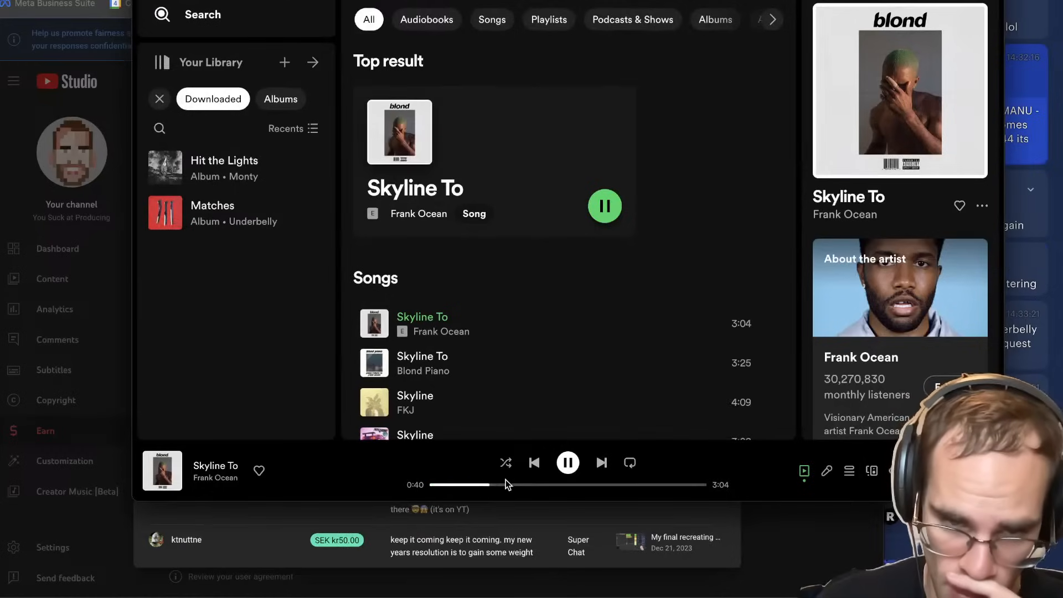
Skip ahead in Skyline To and listen to the synth from around 1:40, replaying it from 1:42.
{"action": "left_click", "coordinate": [511, 484]}
{"action": "left_click", "coordinate": [540, 484]}
{"action": "left_click", "coordinate": [550, 484]}
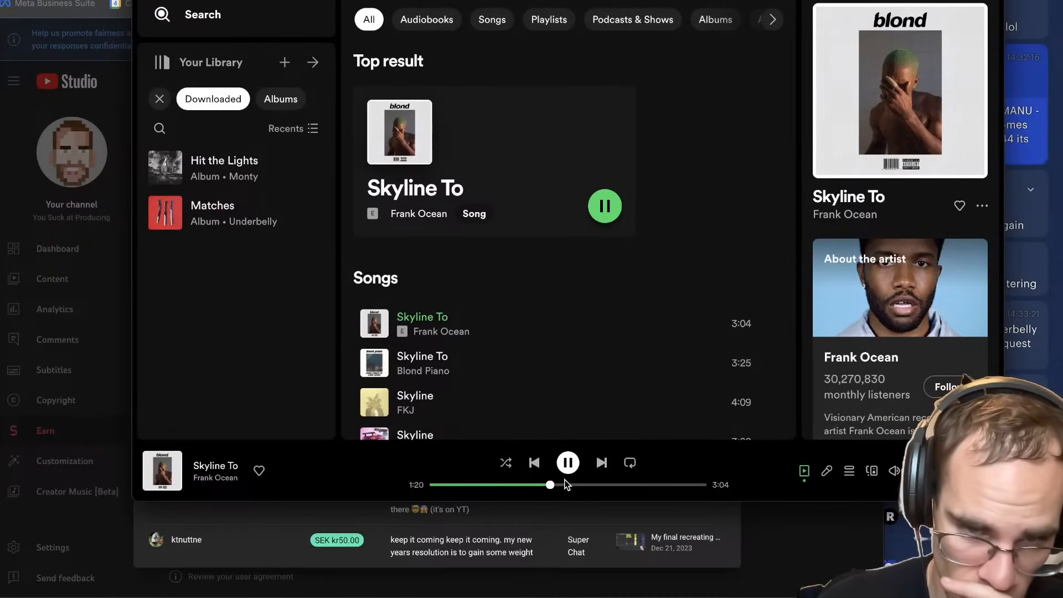
{"action": "left_click", "coordinate": [577, 485]}
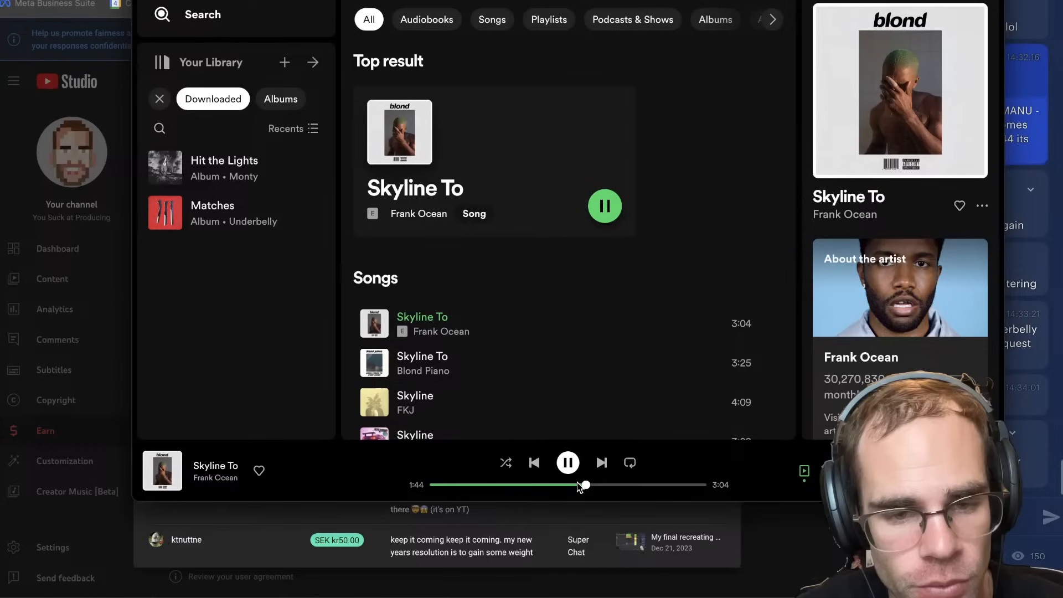
{"action": "key", "text": "space"}
{"action": "left_click", "coordinate": [589, 510]}
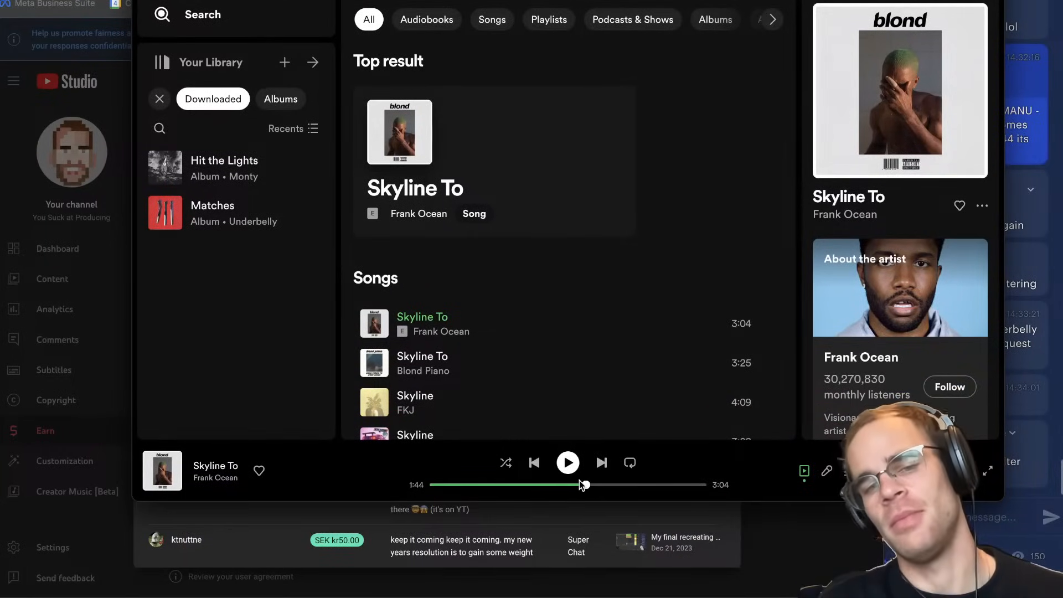
{"action": "left_click", "coordinate": [582, 484]}
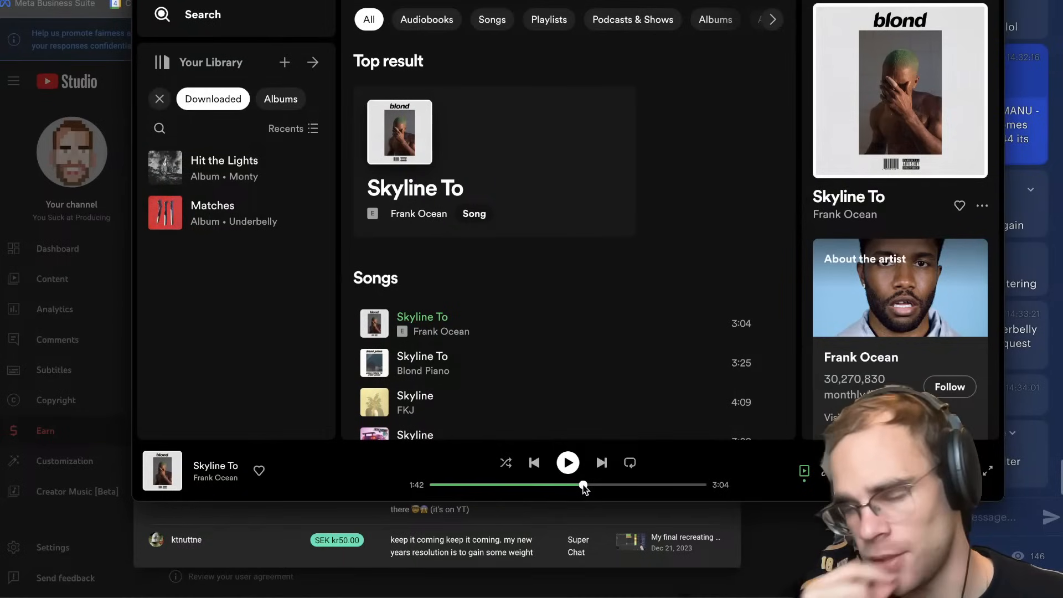
{"action": "key", "text": "space"}
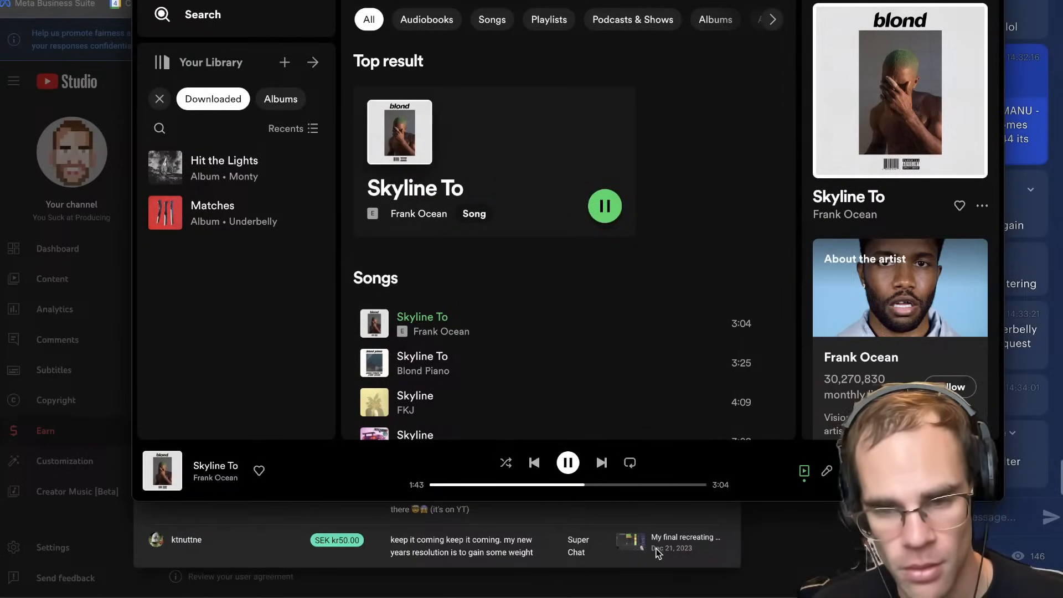
{"action": "key", "text": "space"}
Switch to Ableton Live, close the Serum window, and add a new MIDI track that is soloed and armed.
{"action": "mouse_move", "coordinate": [521, 595]}
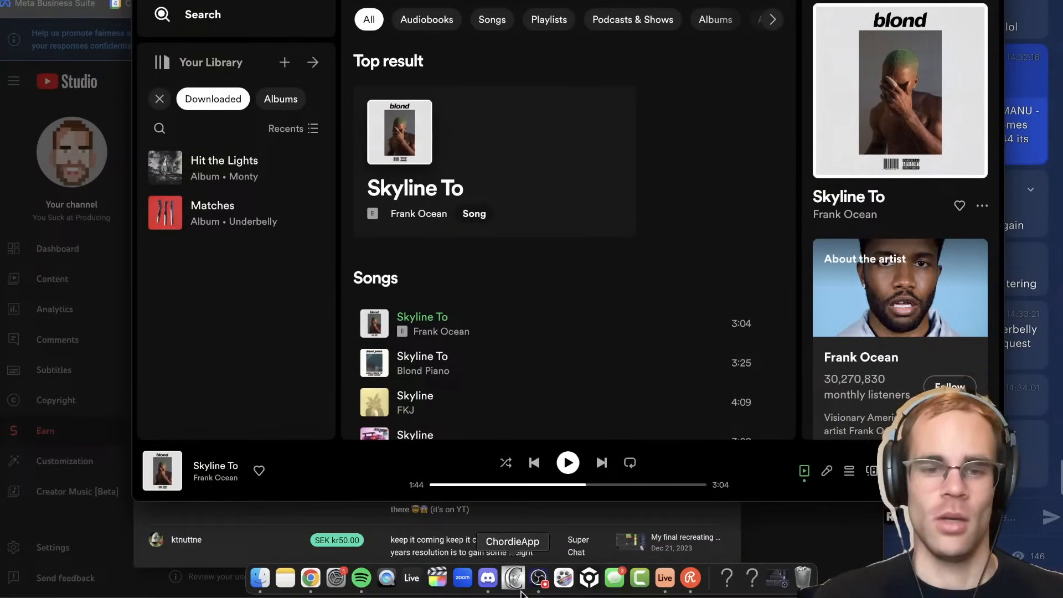
{"action": "left_click", "coordinate": [664, 577]}
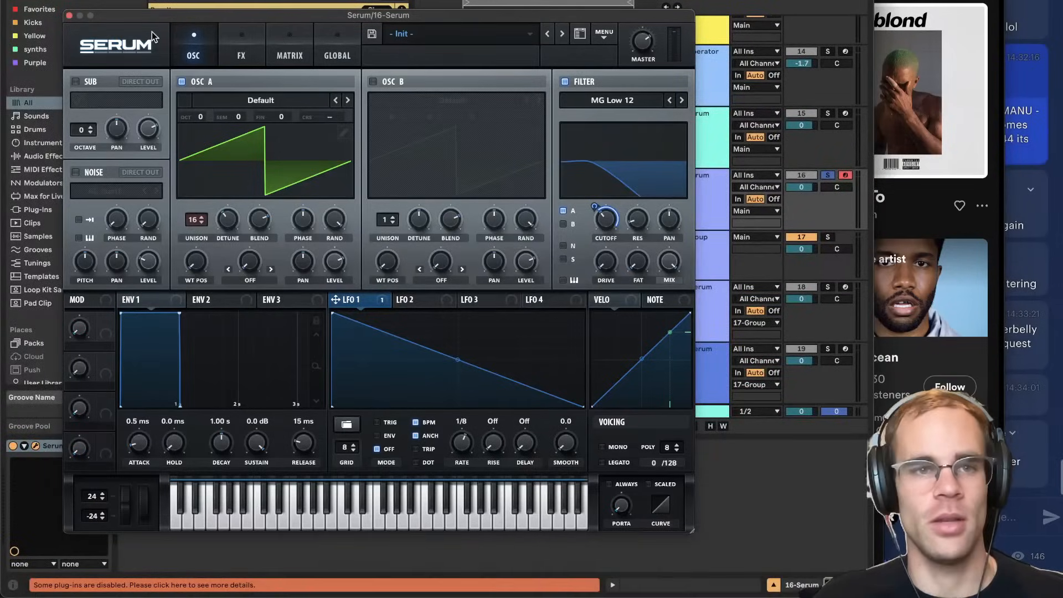
{"action": "left_click", "coordinate": [70, 15]}
{"action": "key", "text": "super+shift+t"}
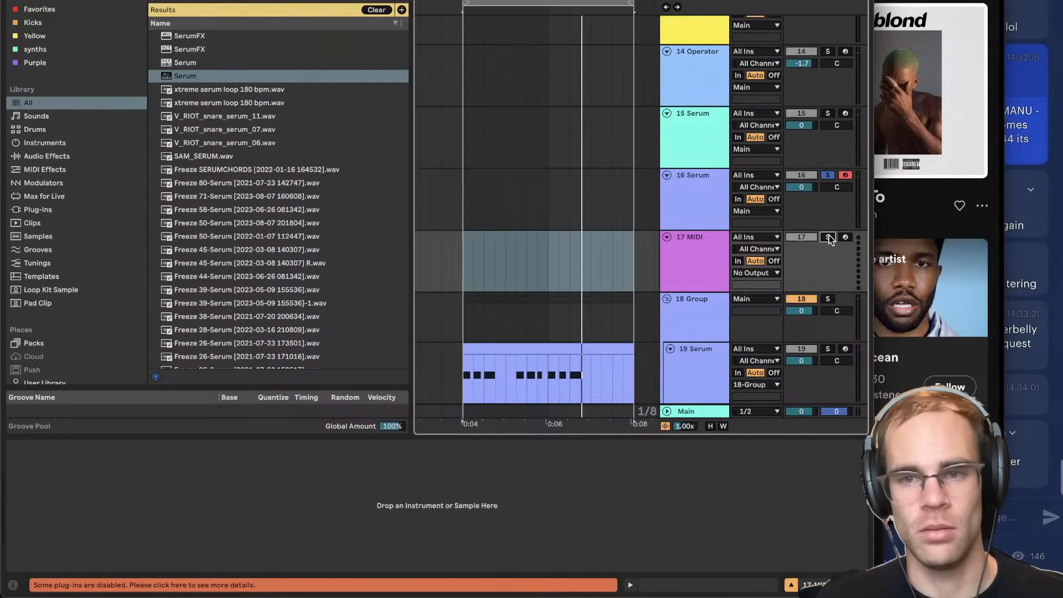
{"action": "left_click", "coordinate": [828, 237]}
{"action": "left_click", "coordinate": [845, 237]}
Search the browser for "drift" and load the Drift instrument onto the new MIDI track.
{"action": "key", "text": "super+f"}
{"action": "type", "text": "drift"}
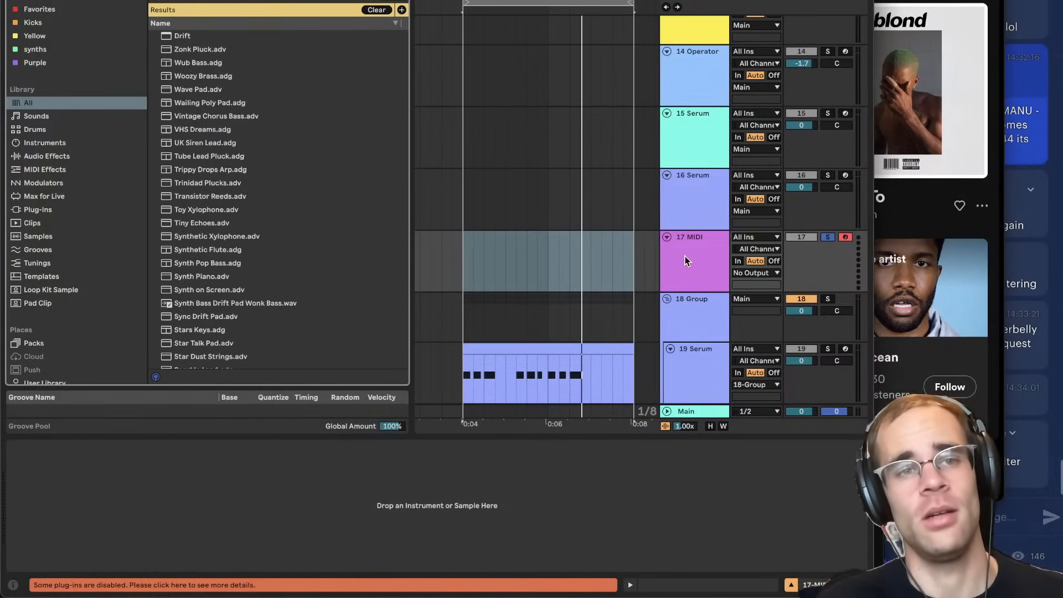
{"action": "key", "text": "Down"}
{"action": "key", "text": "Return"}
{"action": "left_click", "coordinate": [751, 553]}
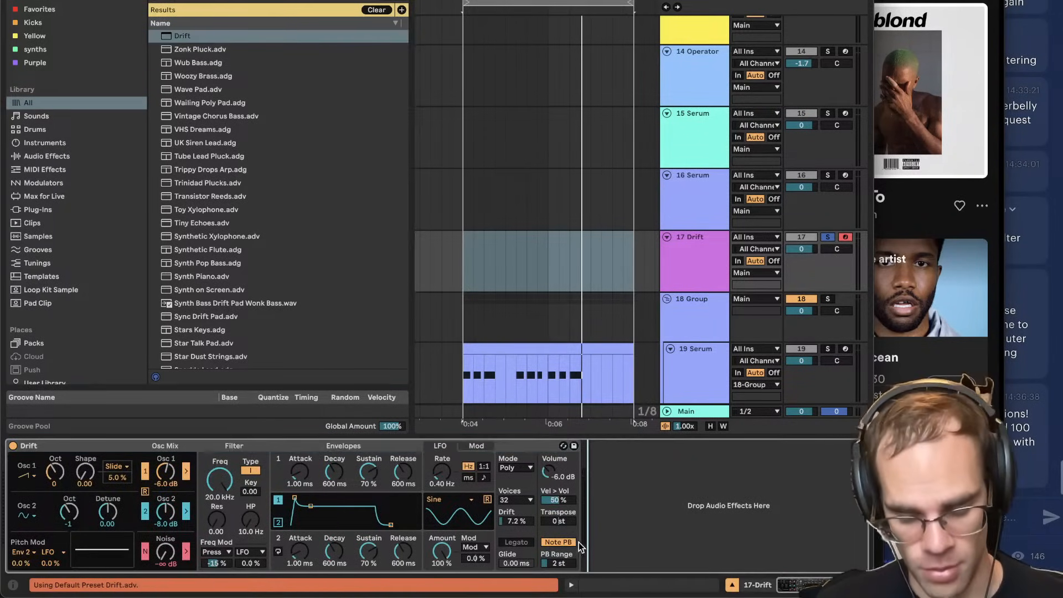
Set Drift's filter to type II at 267 Hz with 0.18 resonance, and set Envelope 1's attack to 45.9 ms.
{"action": "left_click_drag", "start_coordinate": [217, 488], "coordinate": [217, 528]}
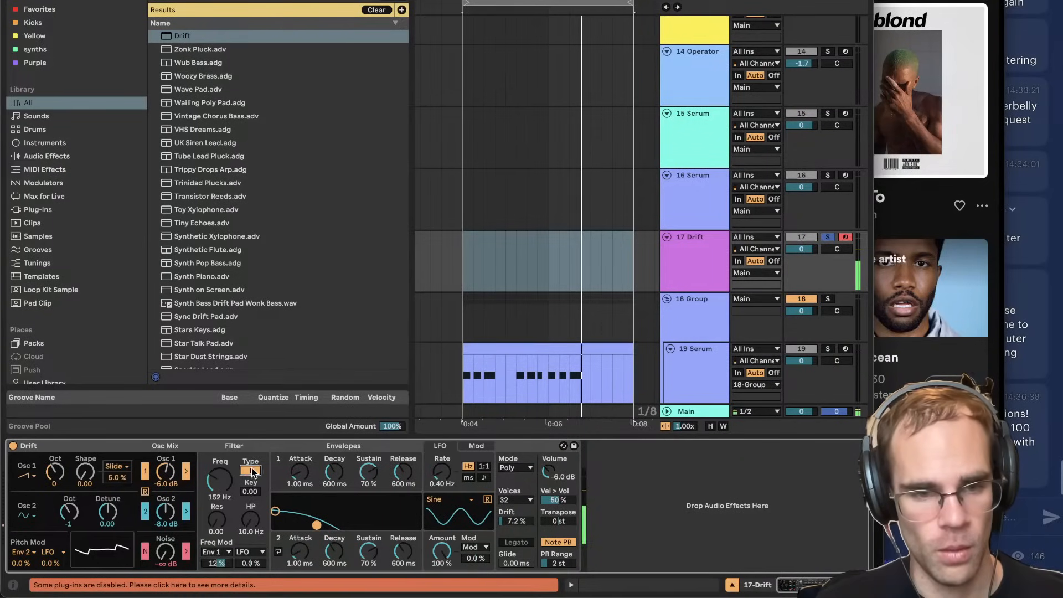
{"action": "left_click", "coordinate": [251, 470]}
{"action": "left_click_drag", "start_coordinate": [222, 483], "coordinate": [216, 493]}
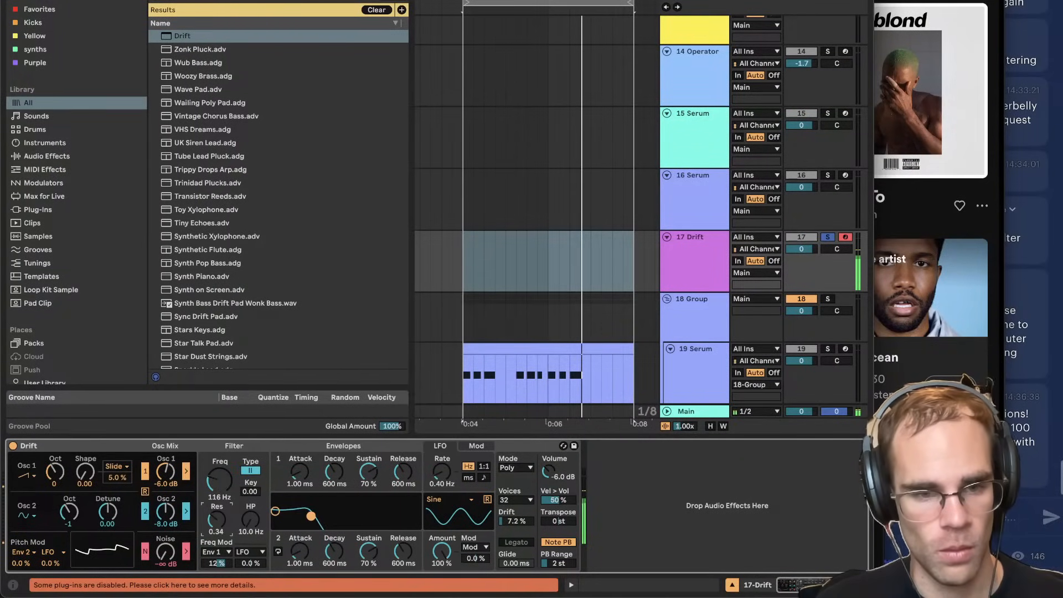
{"action": "left_click_drag", "start_coordinate": [311, 516], "coordinate": [329, 520]}
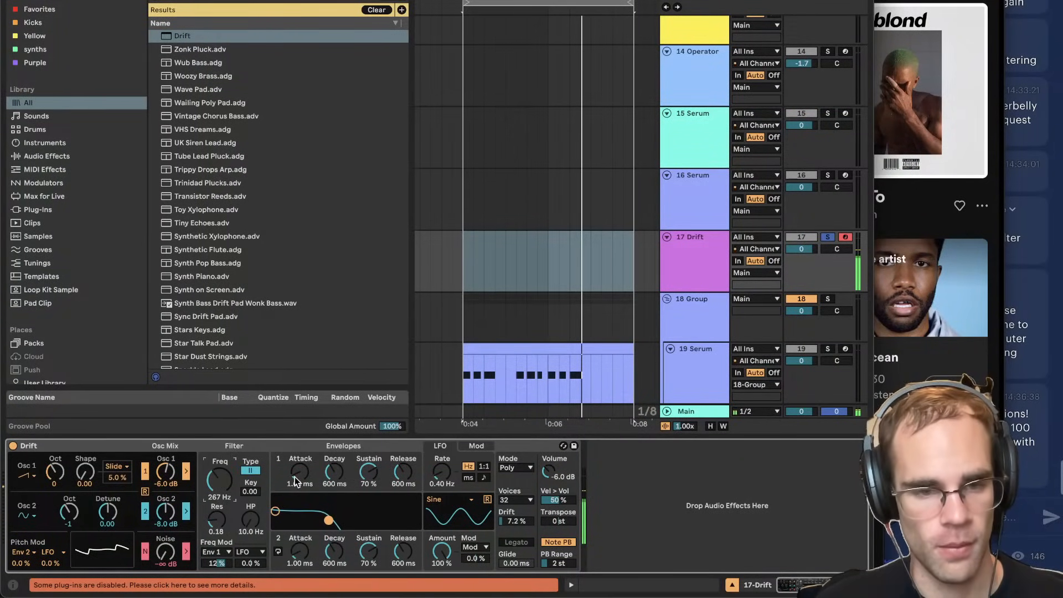
{"action": "left_click_drag", "start_coordinate": [295, 481], "coordinate": [295, 465]}
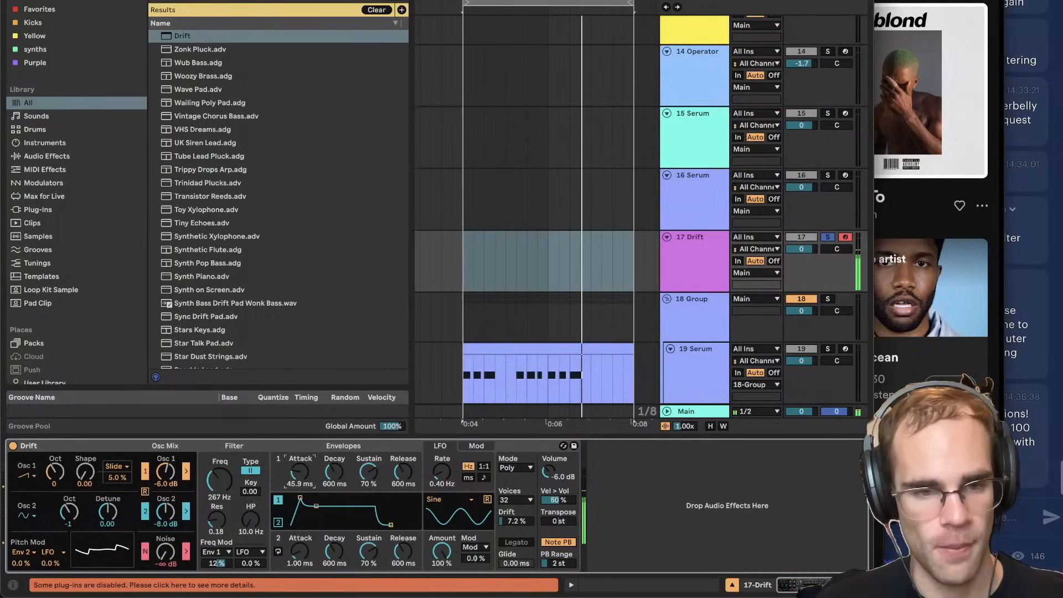
Search the browser for "chord" and load the Chord MIDI effect onto the Drift track.
{"action": "key", "text": "super+f"}
{"action": "type", "text": "chord"}
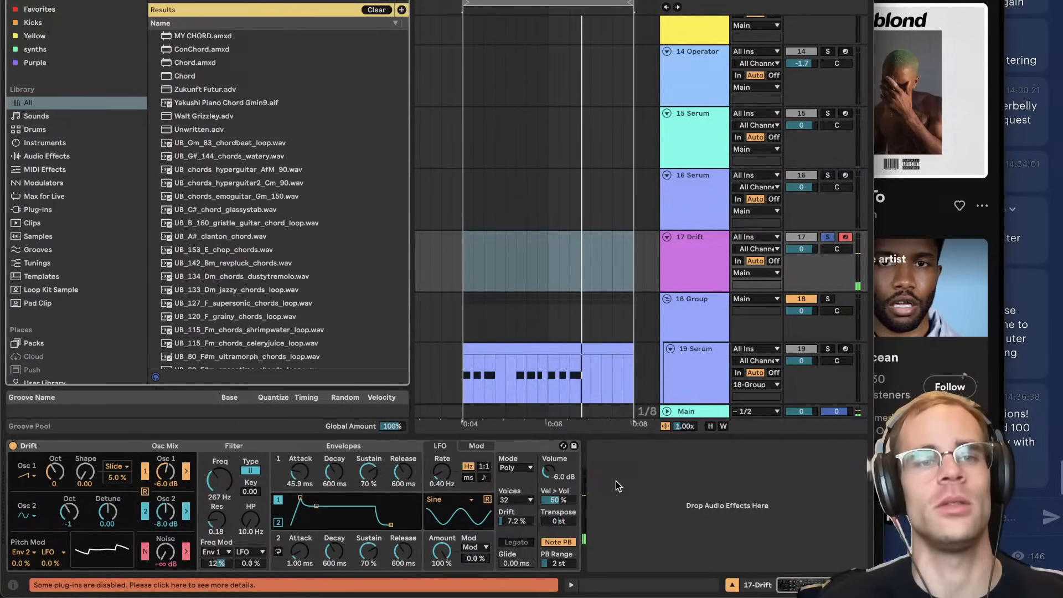
{"action": "key", "text": "Down"}
{"action": "key", "text": "Down"}
{"action": "key", "text": "Down"}
{"action": "key", "text": "Down"}
{"action": "key", "text": "Return"}
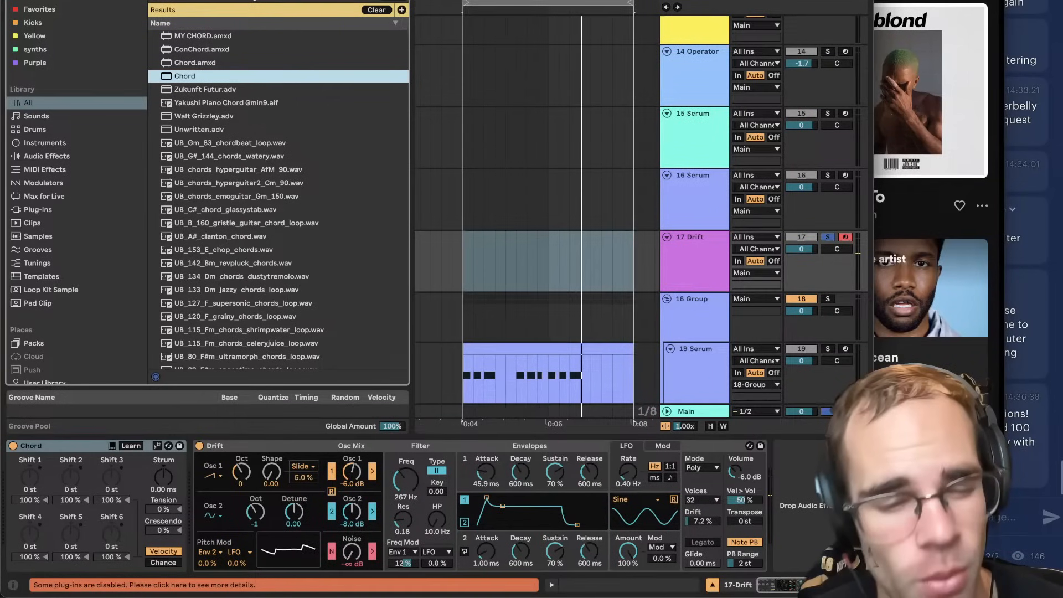
Make Chord follow the scale, choose the D#/Eb root, and set Shifts 1 to 3 to +2, +4 and +7 sd.
{"action": "left_click_drag", "start_coordinate": [31, 480], "coordinate": [67, 479]}
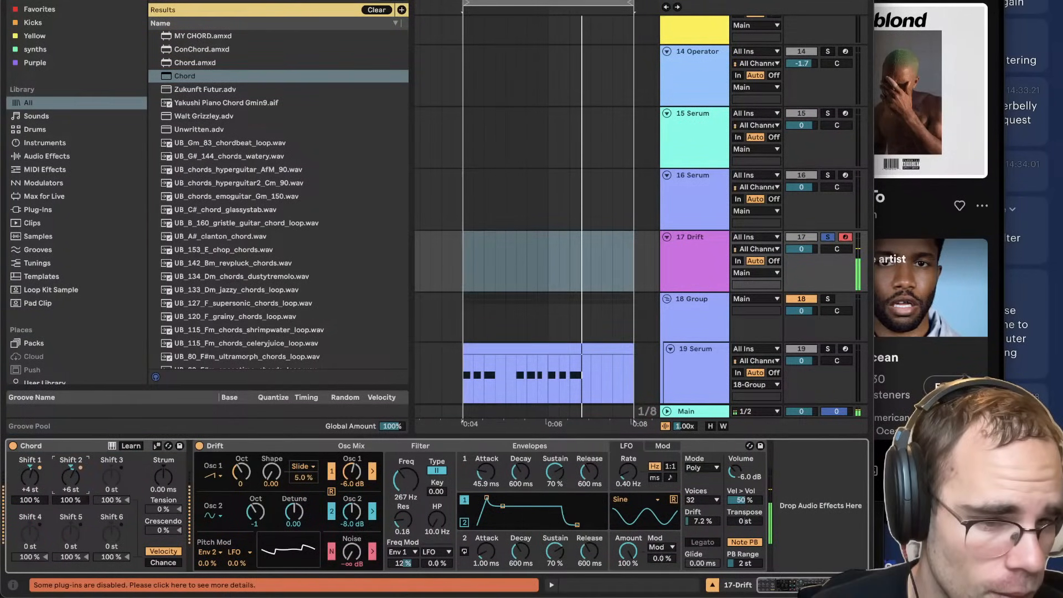
{"action": "left_click", "coordinate": [158, 445]}
{"action": "left_click_drag", "start_coordinate": [36, 489], "coordinate": [40, 484]}
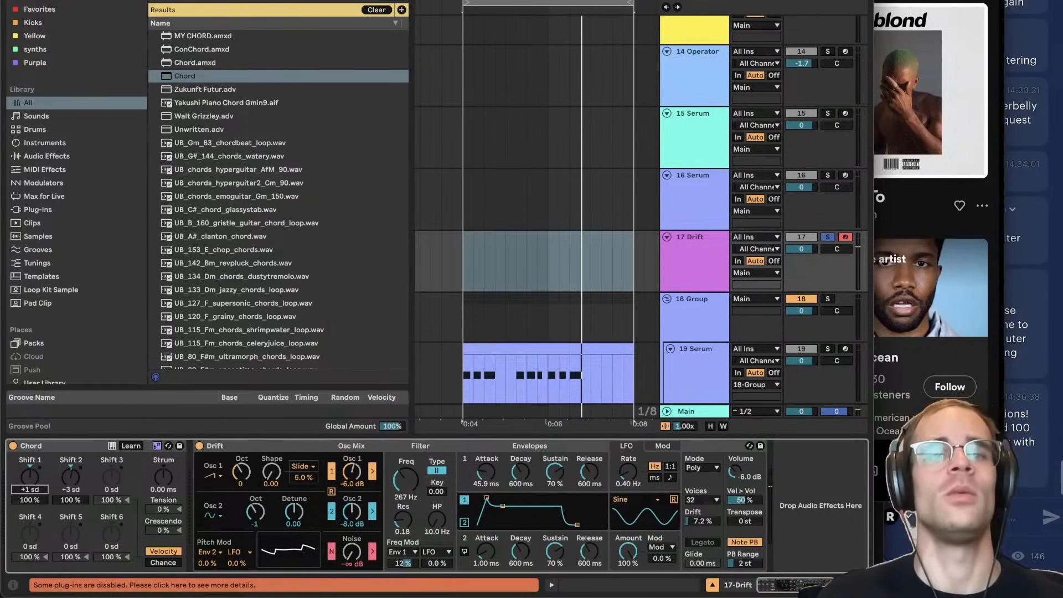
{"action": "left_click", "coordinate": [275, 1]}
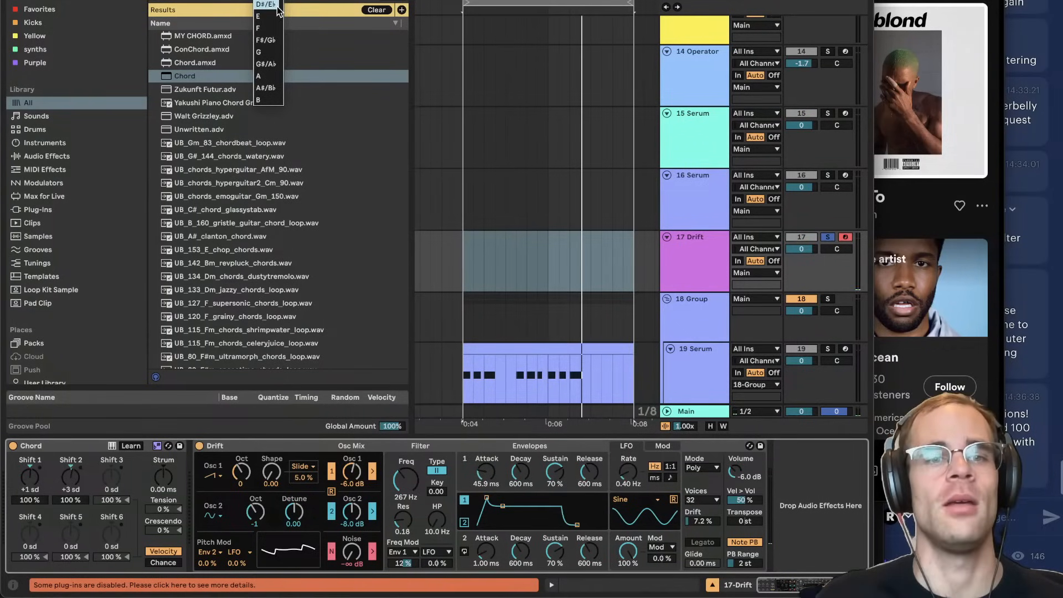
{"action": "left_click", "coordinate": [276, 4]}
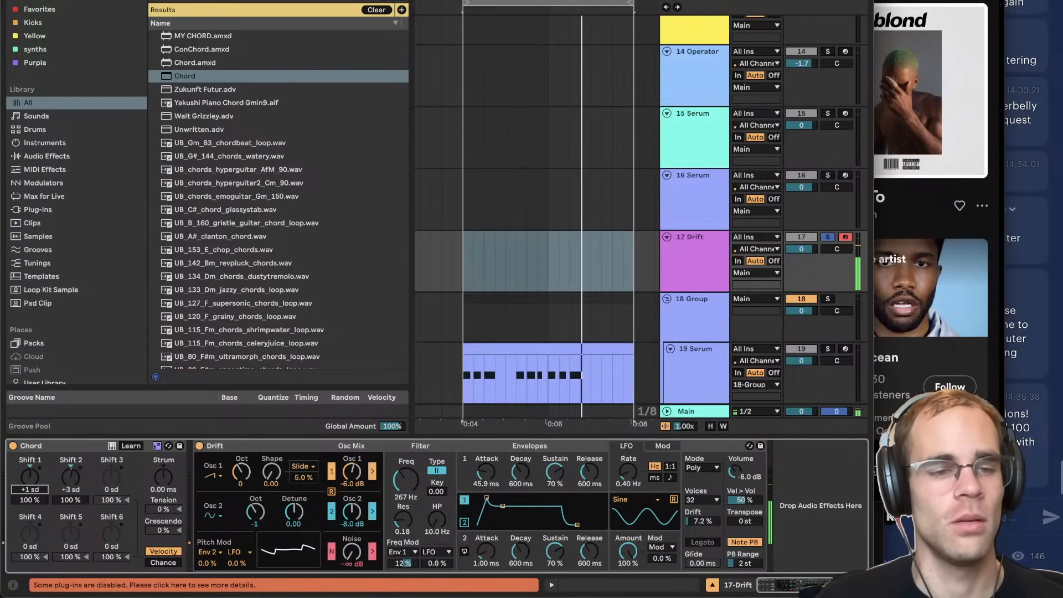
{"action": "left_click_drag", "start_coordinate": [31, 491], "coordinate": [108, 475]}
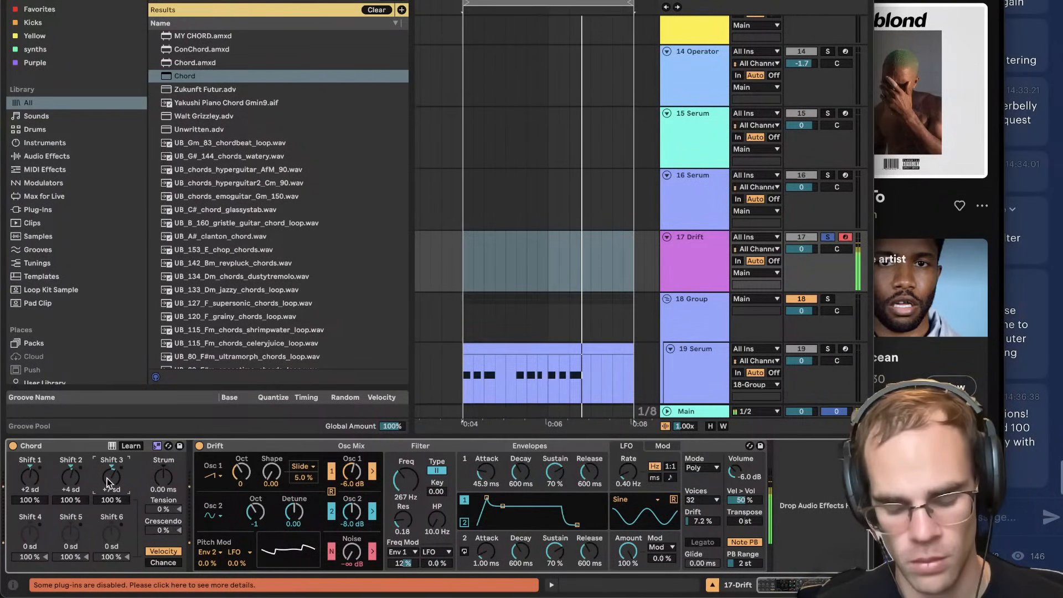
Set Drift's Envelope 1 release to 4.20 s, mode to Stereo at 66% and volume to -4.4 dB, auditioning an octave higher.
{"action": "left_click_drag", "start_coordinate": [589, 483], "coordinate": [588, 479]}
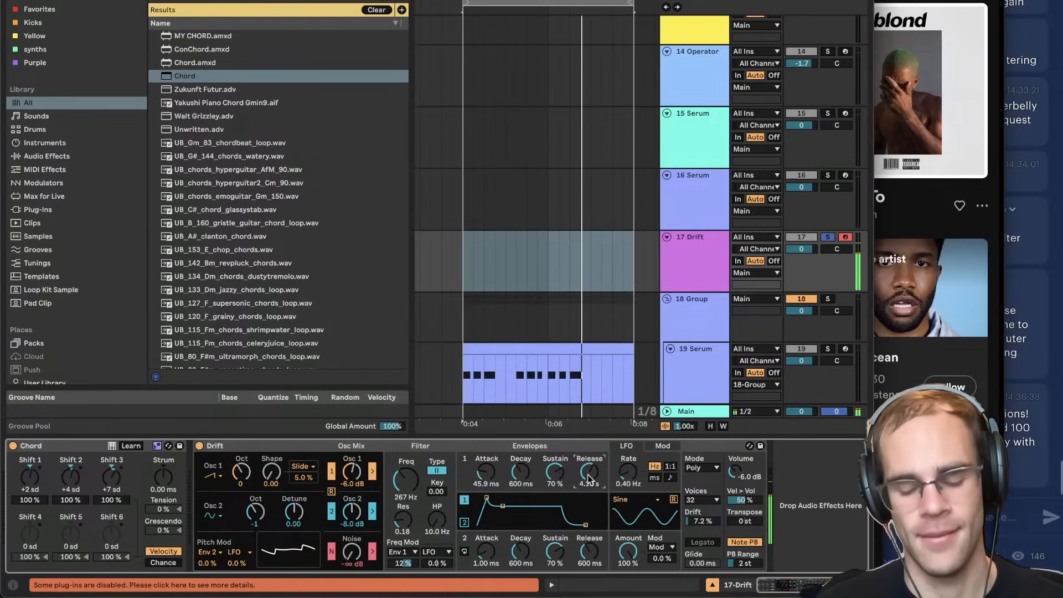
{"action": "left_click", "coordinate": [701, 468]}
{"action": "left_click", "coordinate": [698, 497]}
{"action": "left_click_drag", "start_coordinate": [692, 483], "coordinate": [692, 463]}
{"action": "left_click_drag", "start_coordinate": [735, 476], "coordinate": [735, 467]}
{"action": "key", "text": "x"}
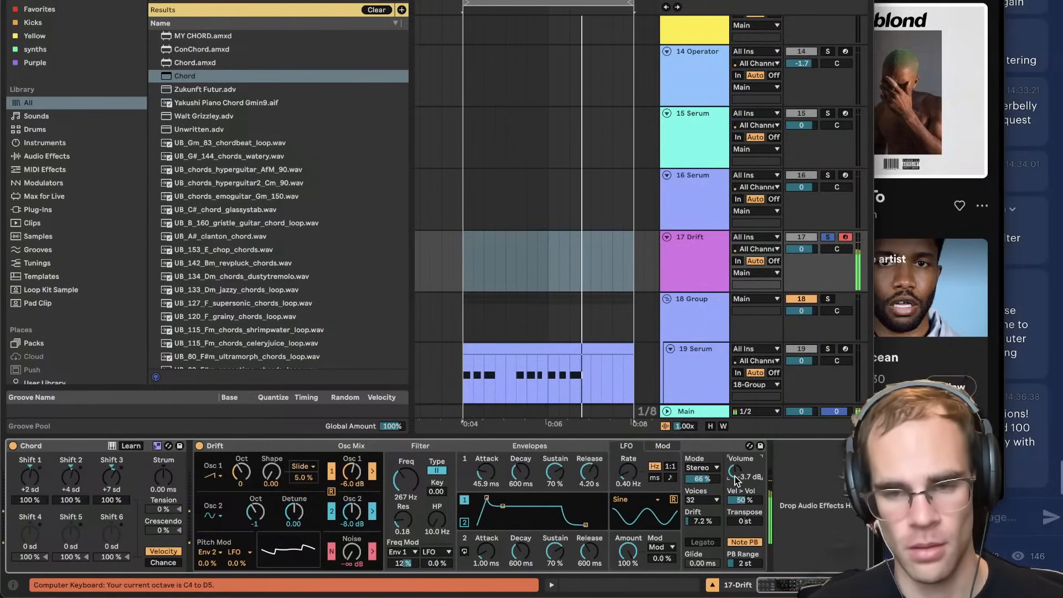
{"action": "key", "text": "z"}
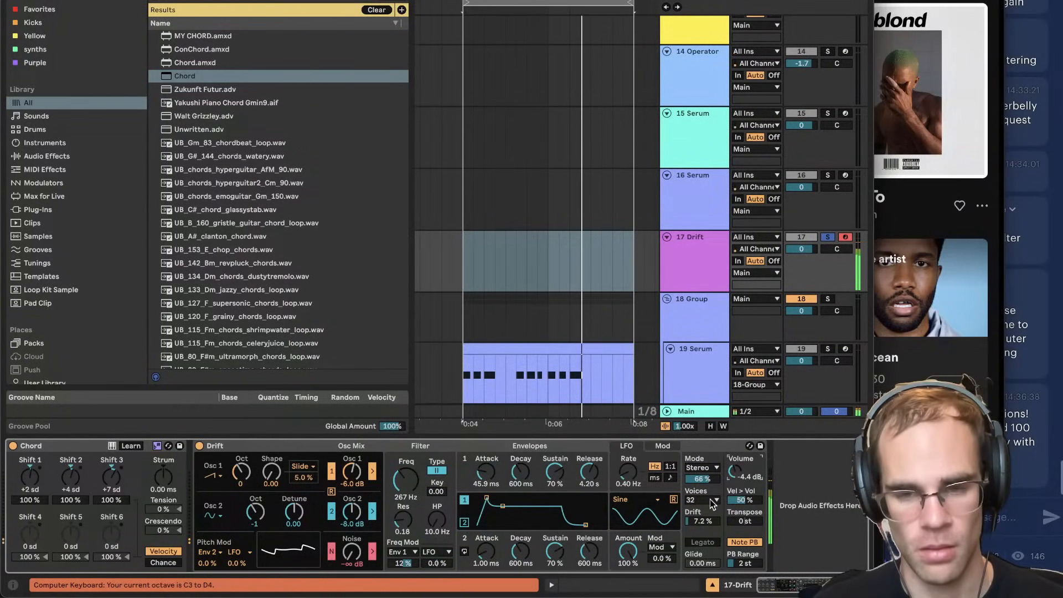
Set Drift's Env 1 filter modulation to 25% and stereo amount to 48%, comparing the sound with Skyline To in Spotify.
{"action": "left_click_drag", "start_coordinate": [410, 564], "coordinate": [410, 557]}
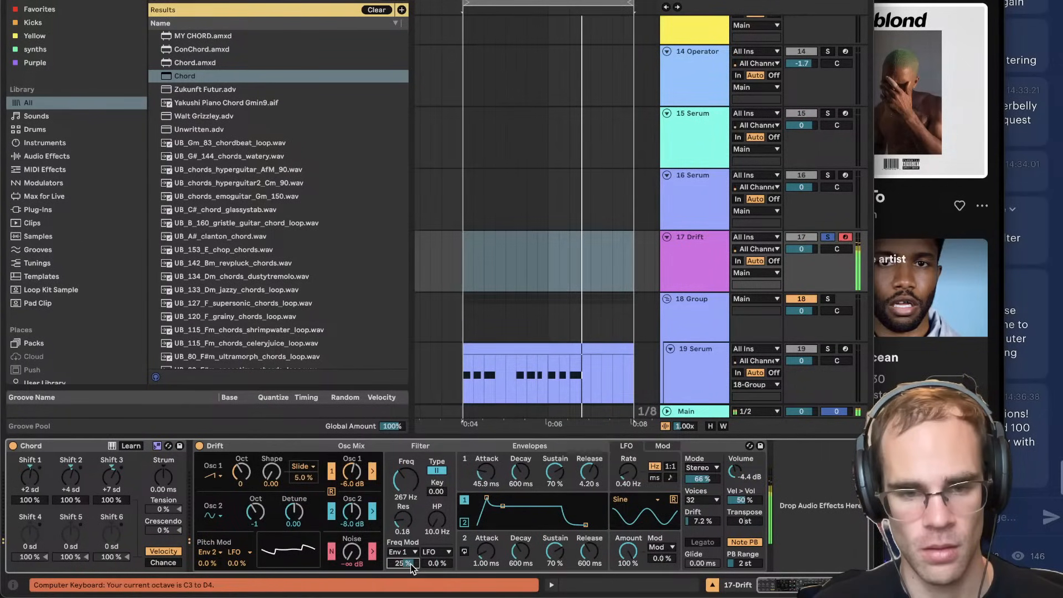
{"action": "left_click_drag", "start_coordinate": [701, 479], "coordinate": [701, 486]}
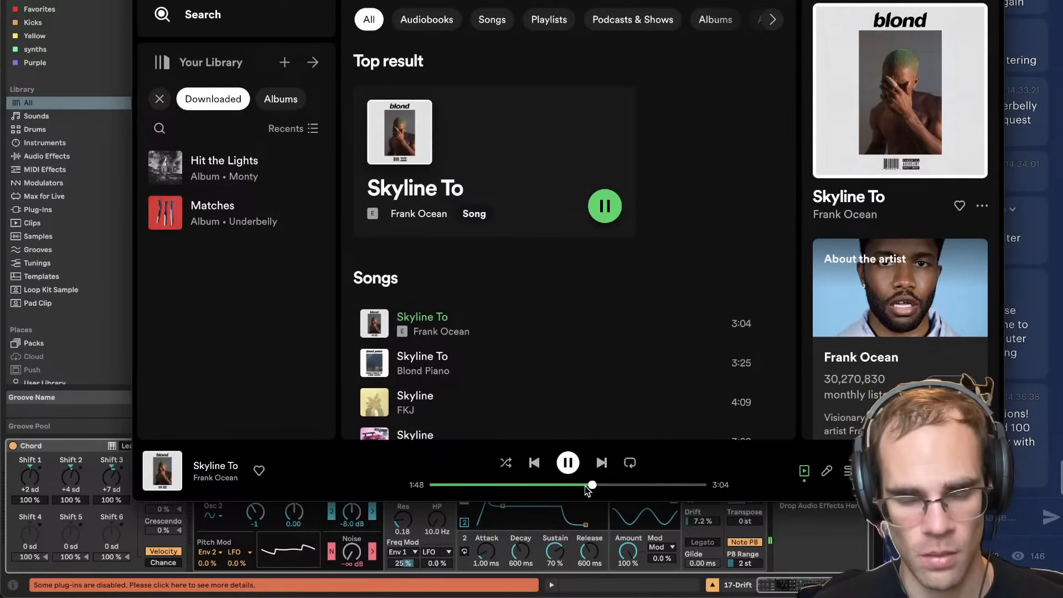
{"action": "left_click", "coordinate": [809, 540]}
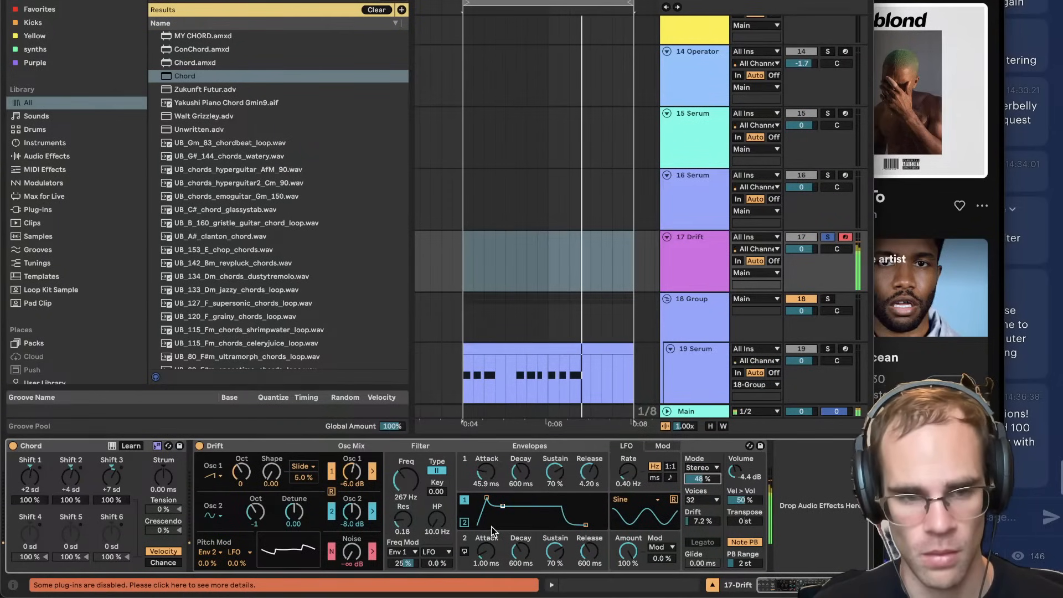
Turn off Drift's Osc 2, lower the filter frequency to 136 Hz, and change Osc 1 to a rectangular waveform.
{"action": "left_click", "coordinate": [331, 510]}
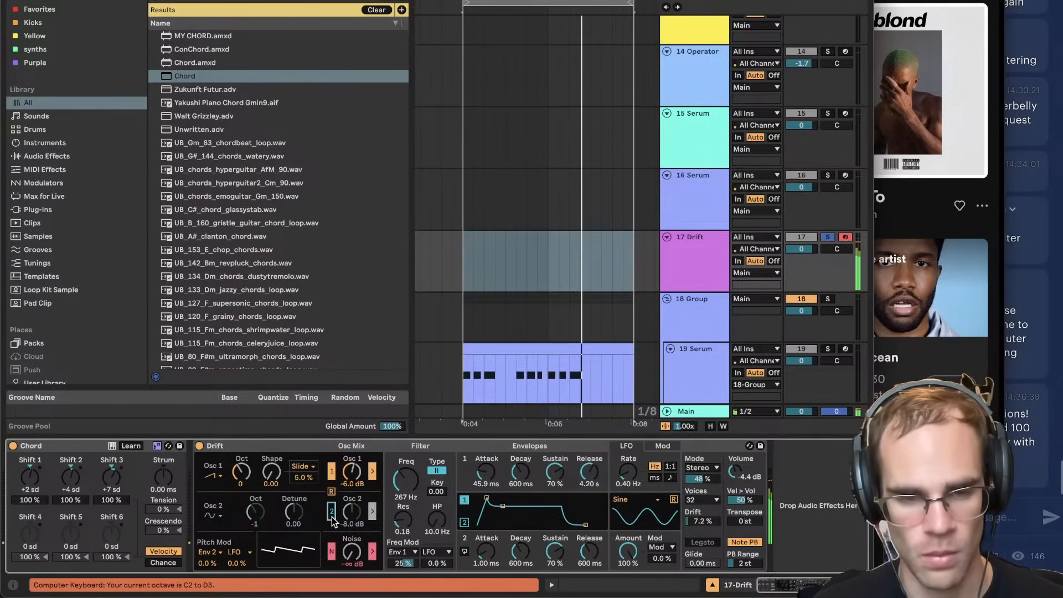
{"action": "left_click_drag", "start_coordinate": [405, 479], "coordinate": [406, 495]}
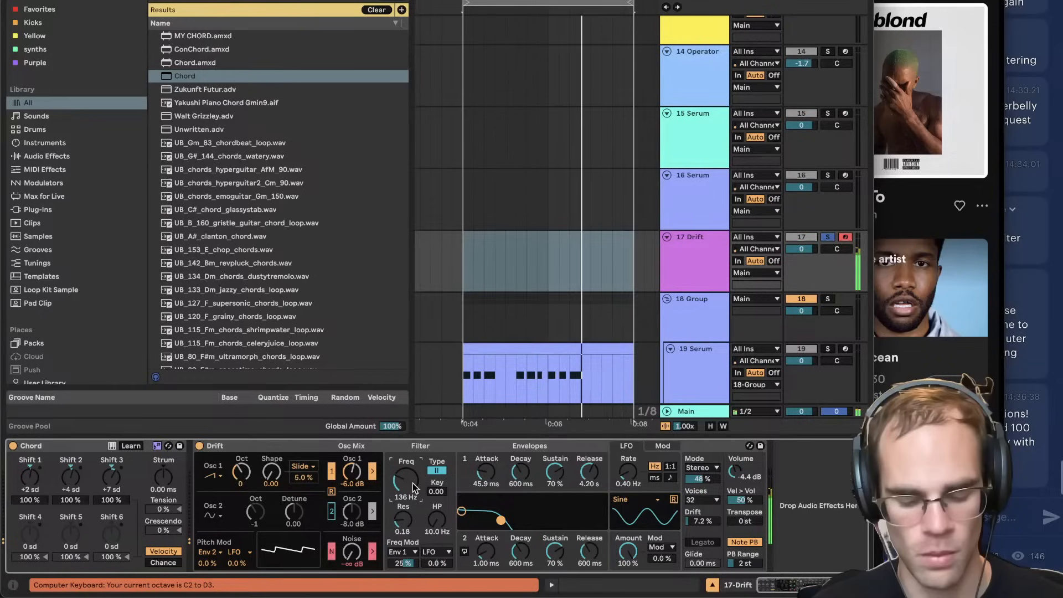
{"action": "left_click", "coordinate": [213, 475]}
{"action": "left_click", "coordinate": [219, 550]}
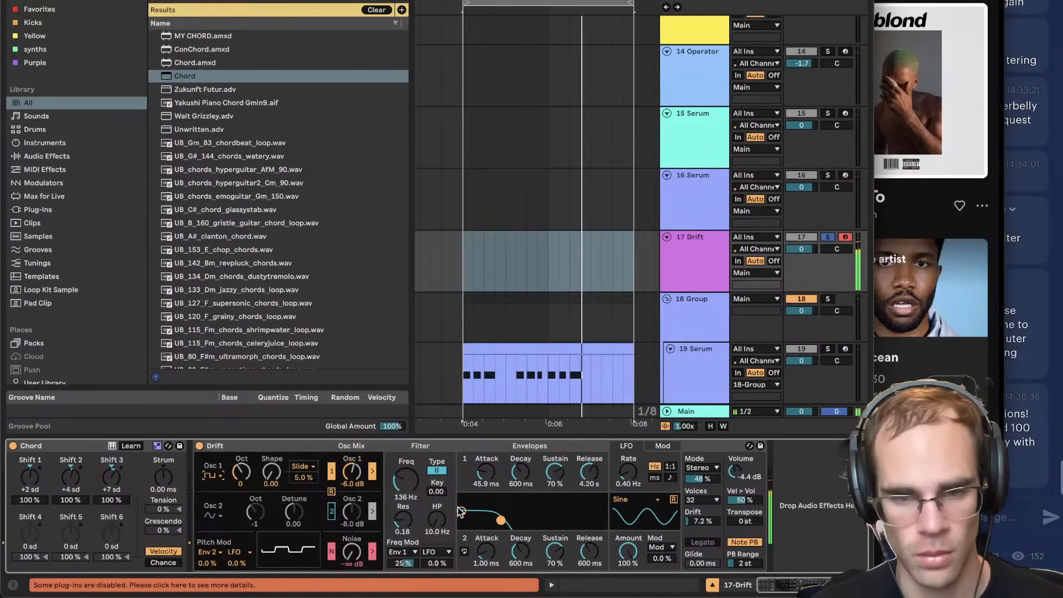
Play Skyline To in Spotify to compare it with the synth sound, and return to Ableton Live.
{"action": "key", "text": "super+Tab"}
{"action": "key", "text": "space"}
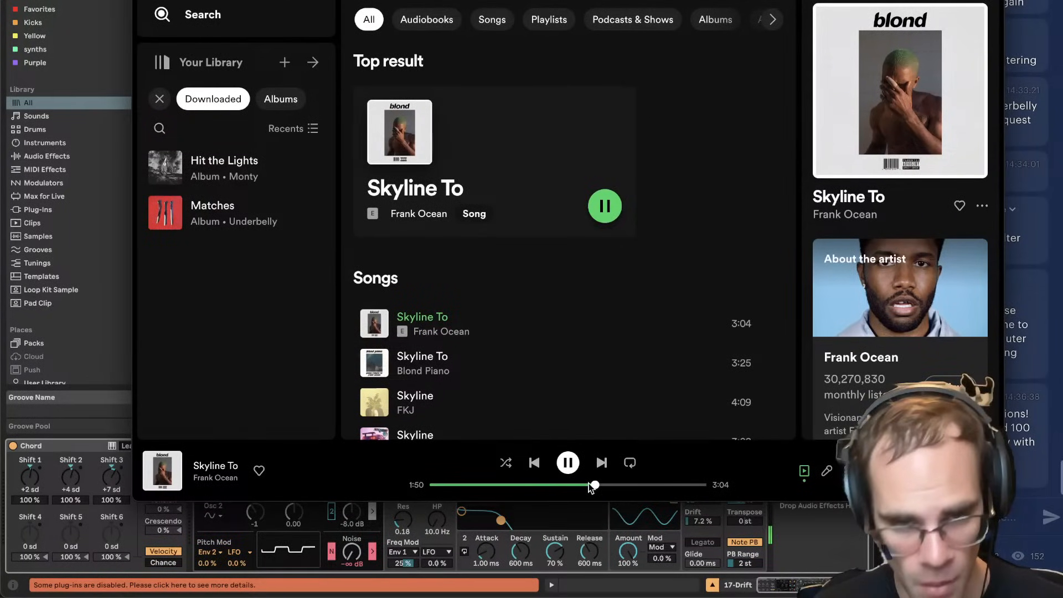
{"action": "left_click", "coordinate": [808, 538]}
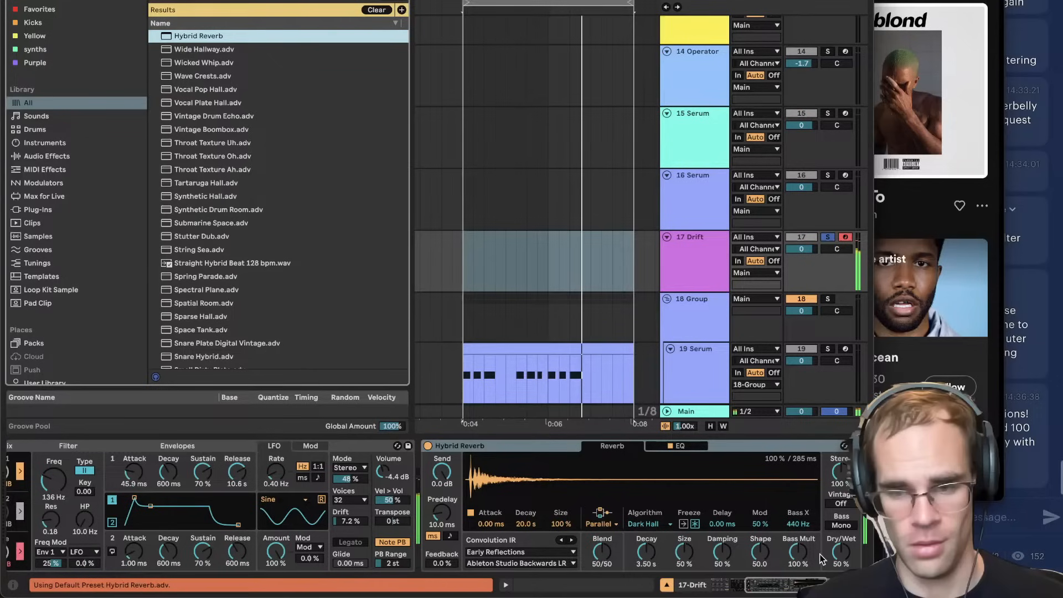
Set Hybrid Reverb's convolution impulse to Awesome Stereo Spring from Springs, with blend at 100/0 and dry/wet at 46%.
{"action": "left_click", "coordinate": [521, 551]}
{"action": "left_click", "coordinate": [490, 506]}
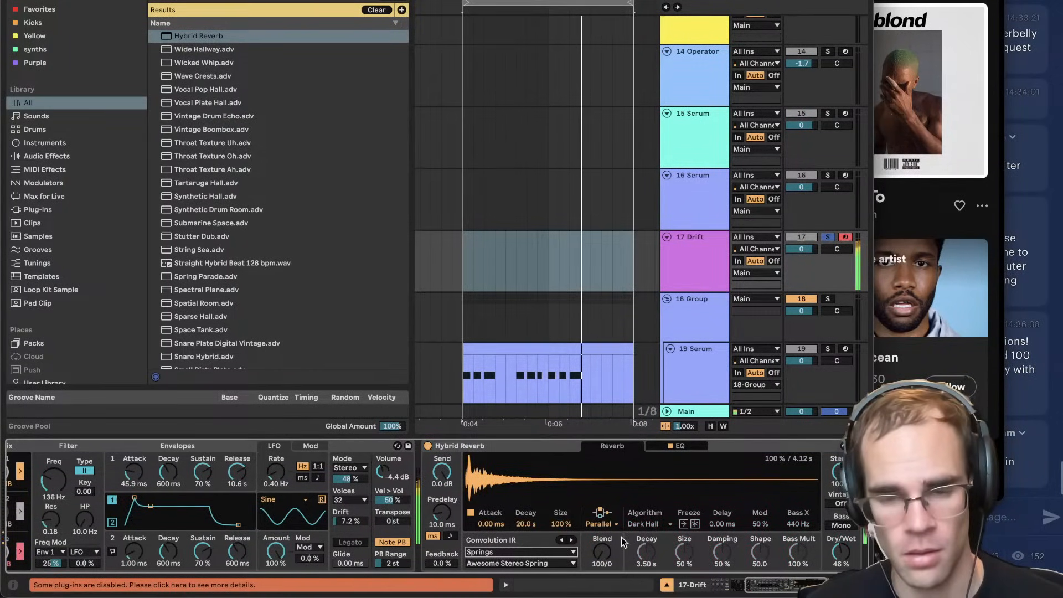
Raise Drift's filter frequency to 161 Hz, set its filter key tracking to 1.00 and audition from octave C3.
{"action": "left_click_drag", "start_coordinate": [60, 486], "coordinate": [59, 484]}
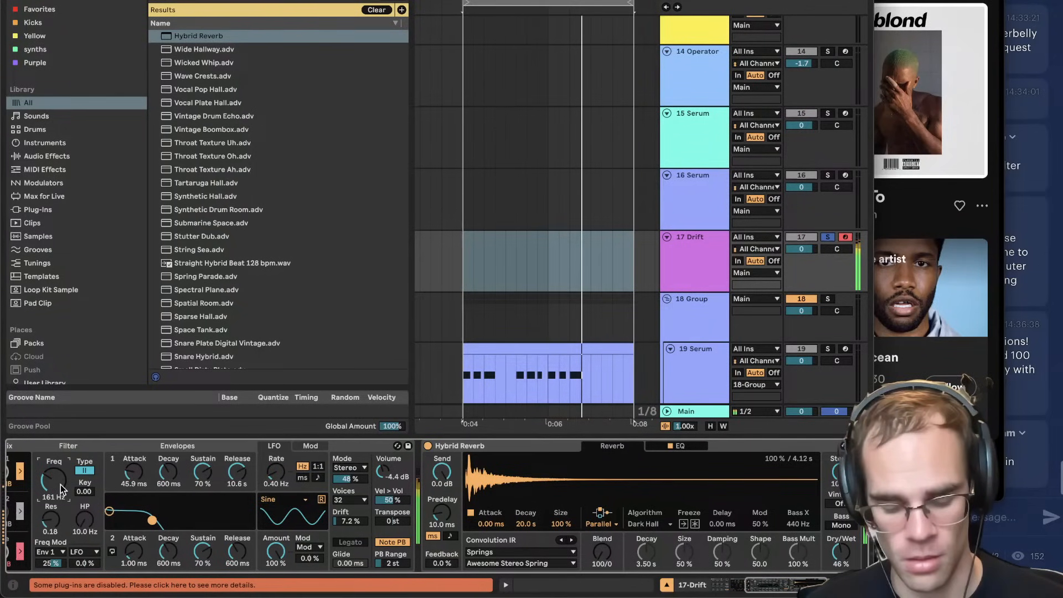
{"action": "left_click", "coordinate": [717, 584]}
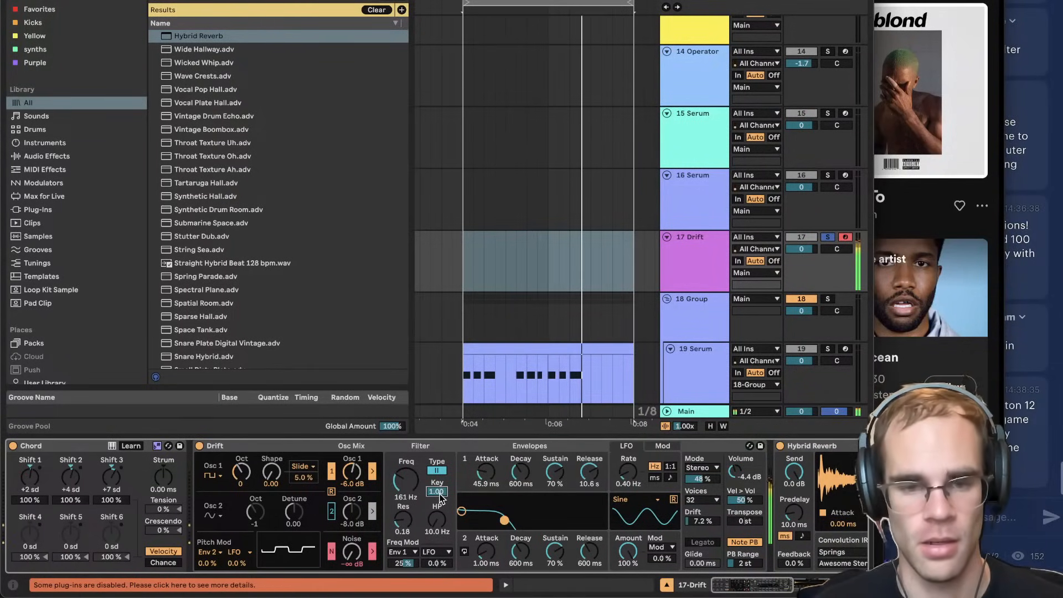
{"action": "key", "text": "x"}
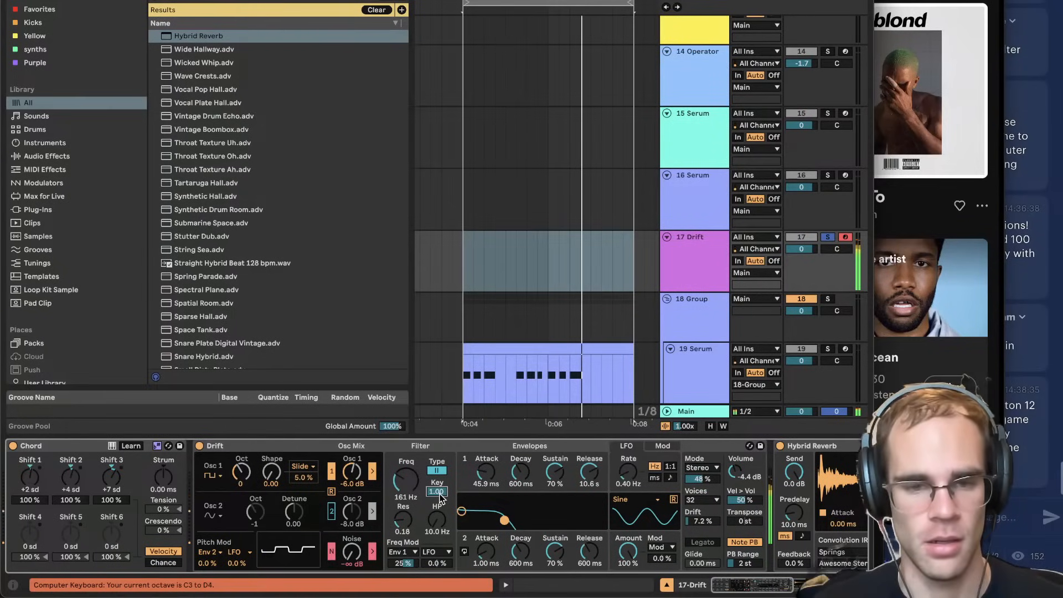
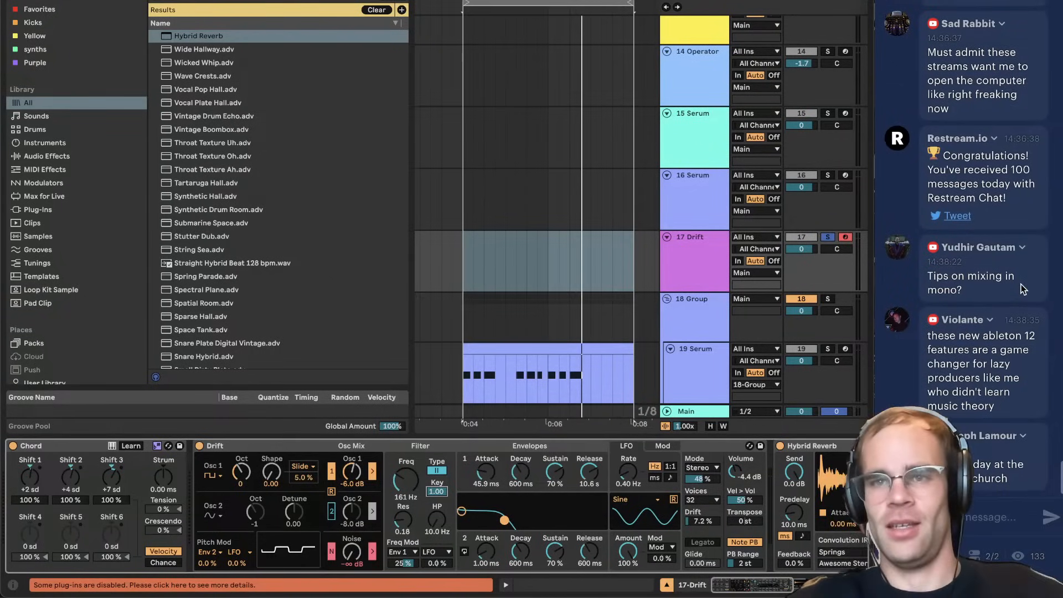
Read the recent live chat messages and check the Super Chat activity list in Chrome for the next sound request.
{"action": "scroll", "coordinate": [1020, 284], "scroll_direction": "up", "scroll_amount": 3}
{"action": "scroll", "coordinate": [1020, 284], "scroll_direction": "down", "scroll_amount": 3}
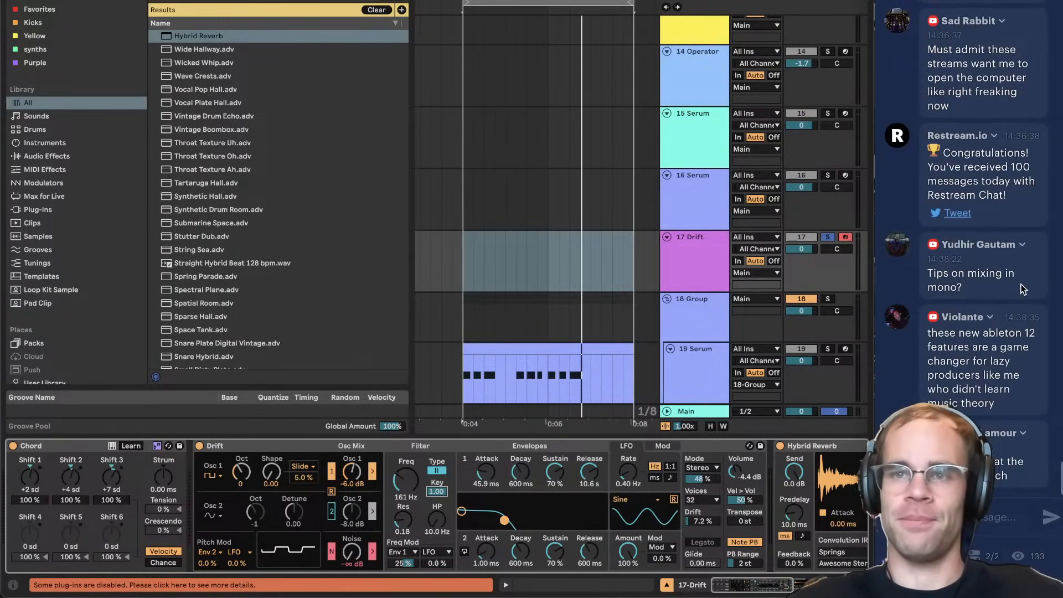
{"action": "left_click", "coordinate": [312, 583]}
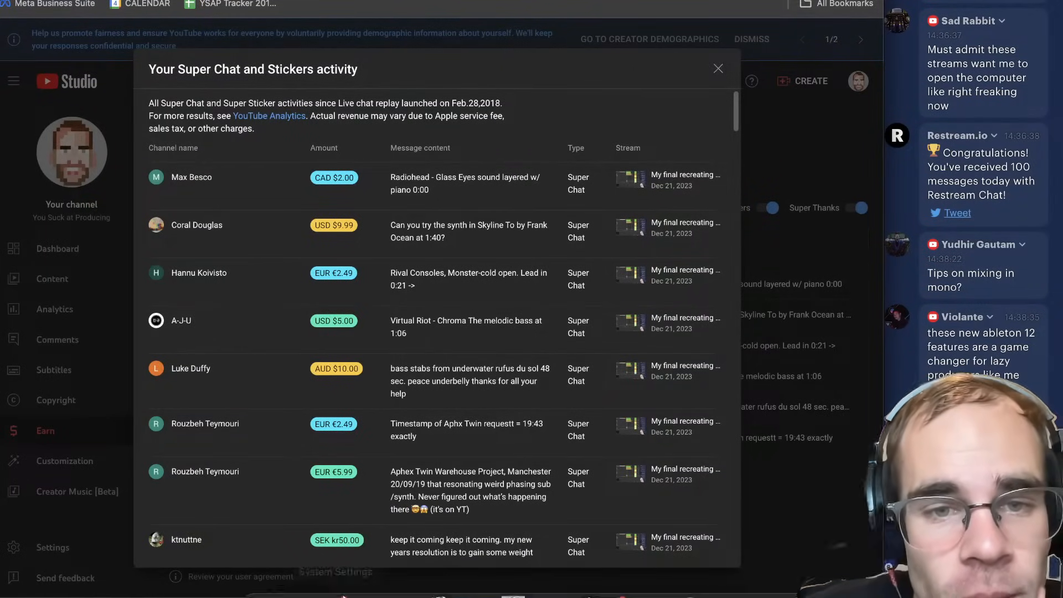
{"action": "mouse_move", "coordinate": [347, 596]}
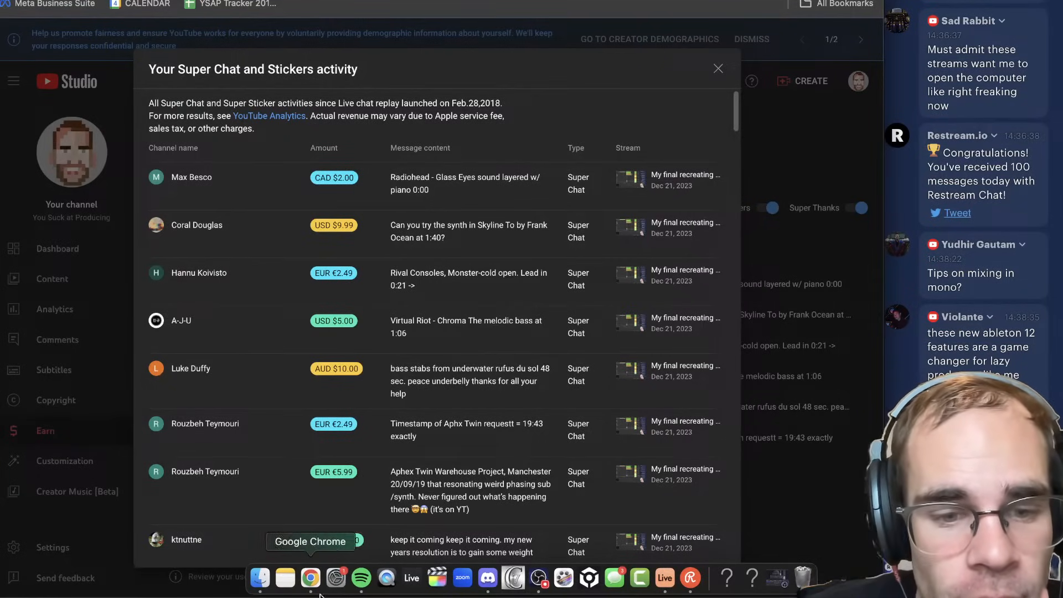
Play Radiohead's Glass Eyes in Spotify, pause it and rewind it to 0:00.
{"action": "left_click", "coordinate": [361, 586]}
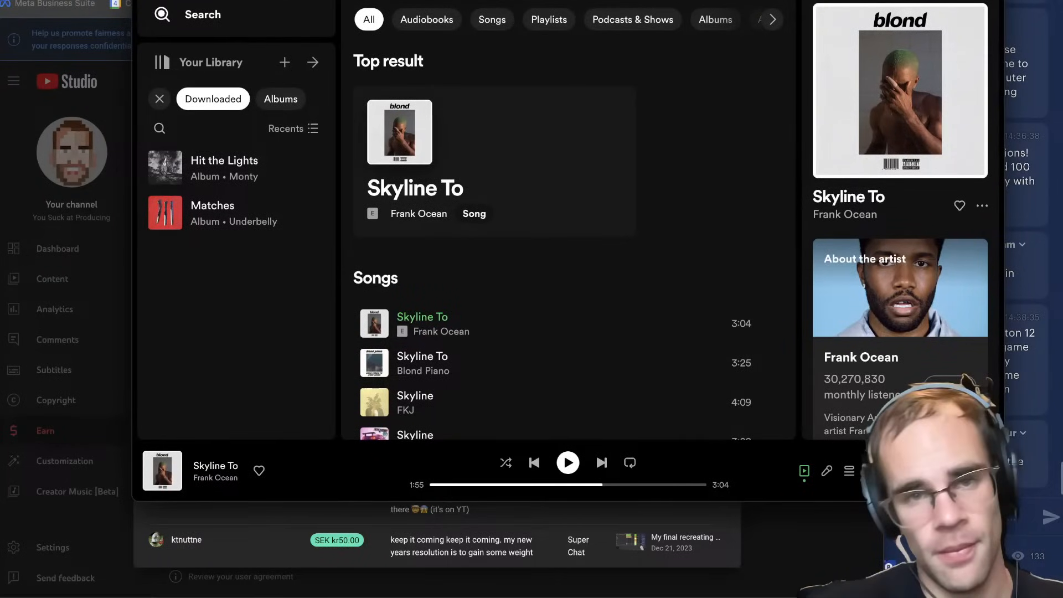
{"action": "left_click", "coordinate": [604, 207]}
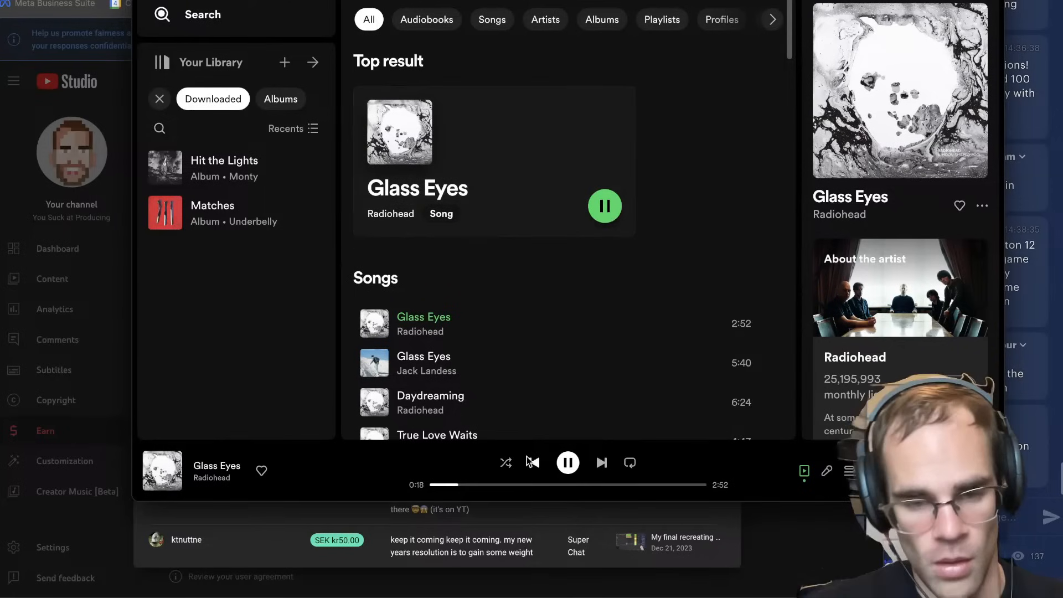
{"action": "key", "text": "space"}
{"action": "left_click_drag", "start_coordinate": [457, 486], "coordinate": [415, 493]}
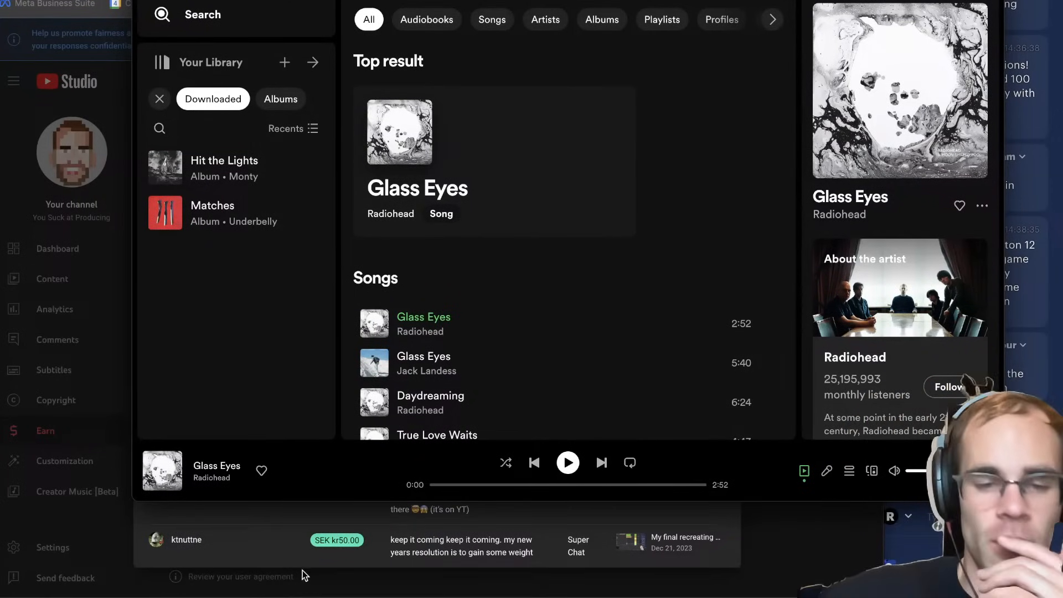
Recheck the Glass Eyes request in the Super Chat list and replay the song's opening in Spotify.
{"action": "left_click", "coordinate": [303, 576]}
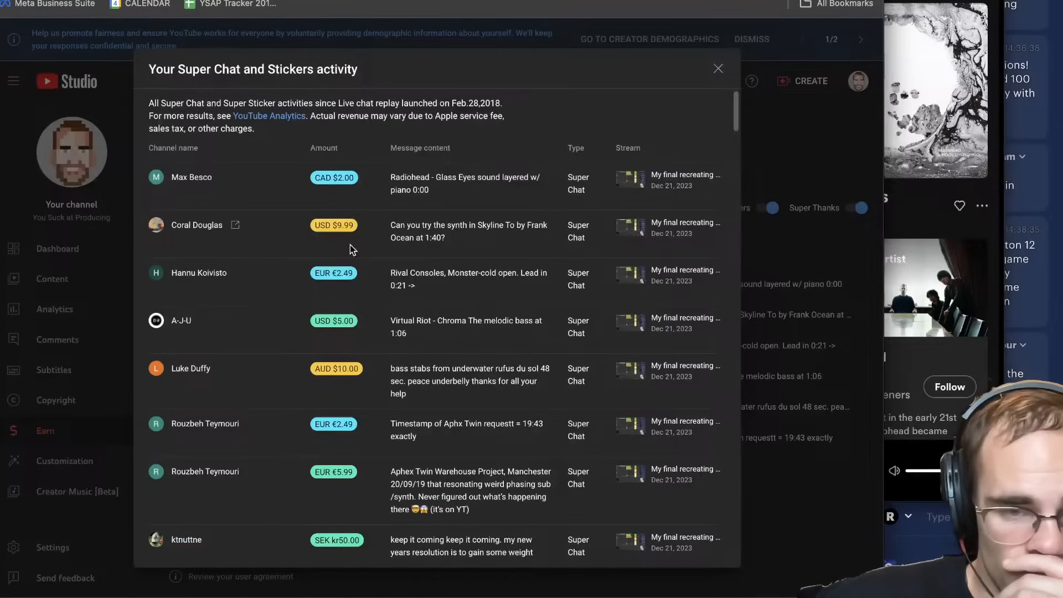
{"action": "left_click", "coordinate": [908, 280]}
{"action": "key", "text": "space"}
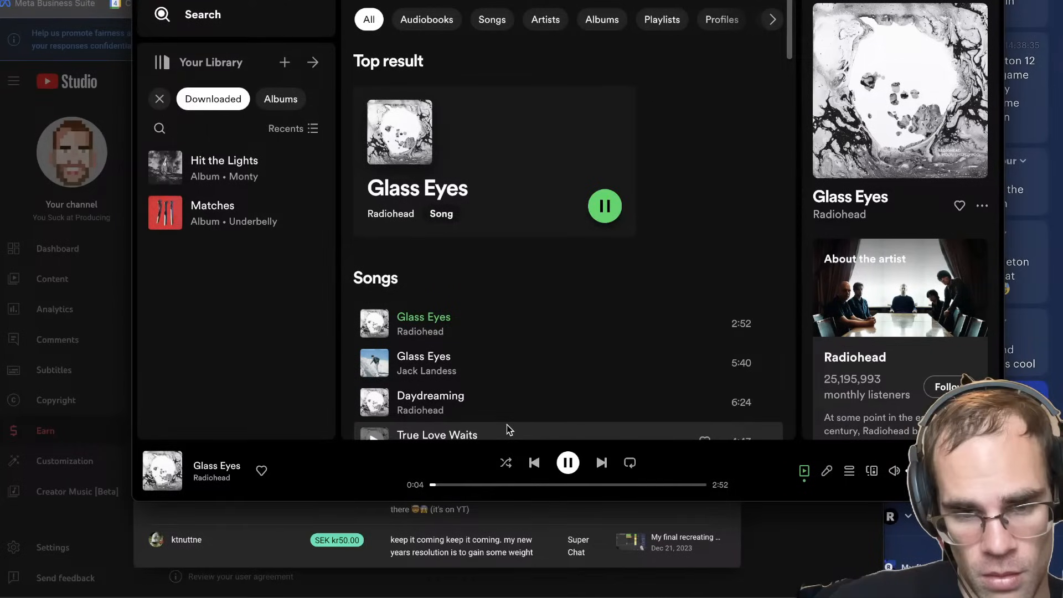
Insert a MIDI track below 17 Drift in Ableton Live, turn off its solo and arm it for recording.
{"action": "left_click", "coordinate": [664, 576]}
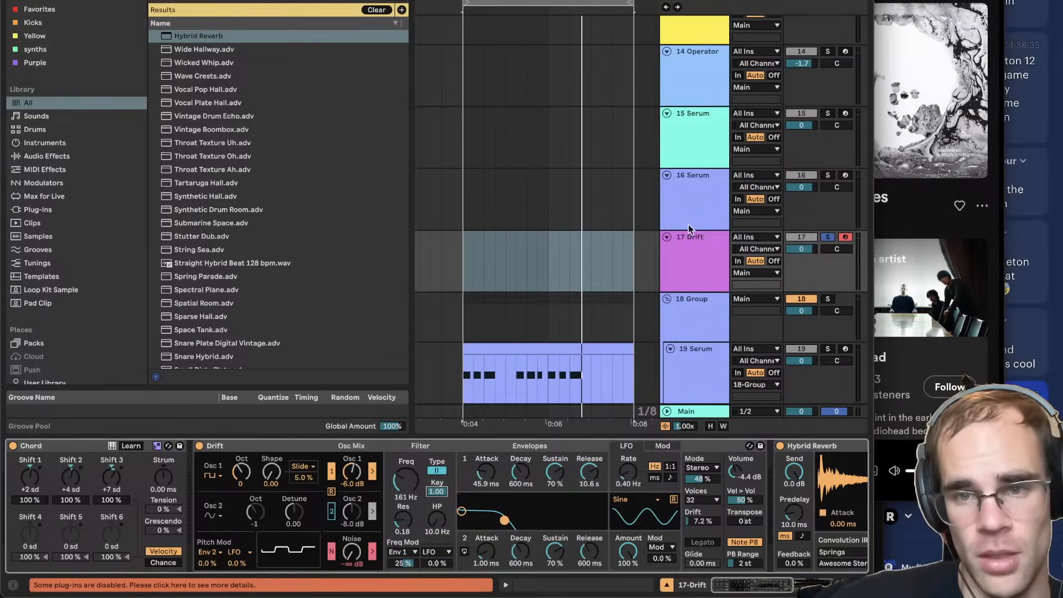
{"action": "key", "text": "super+shift+t"}
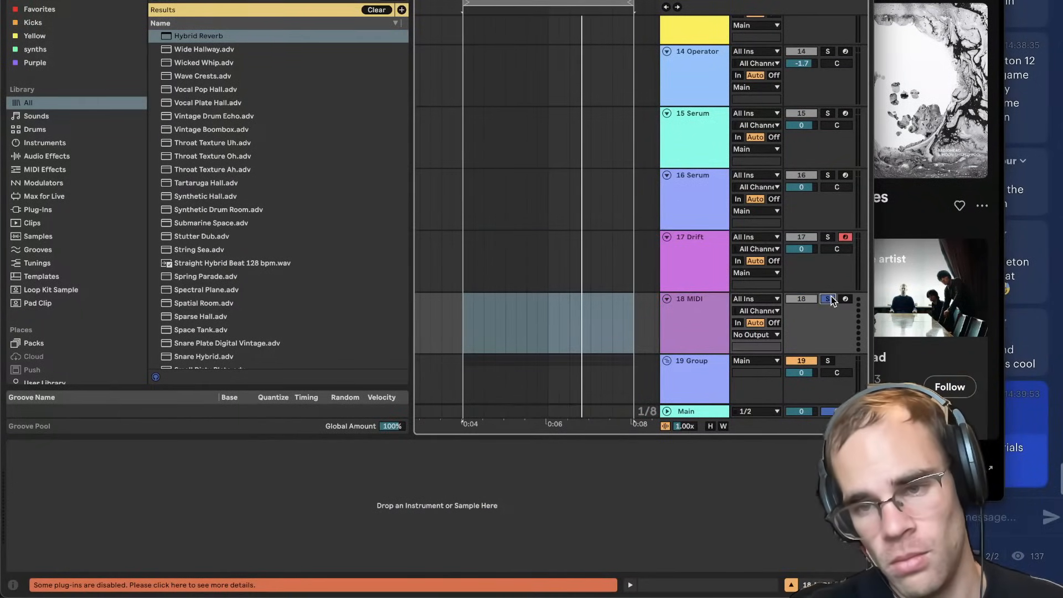
{"action": "left_click", "coordinate": [828, 299]}
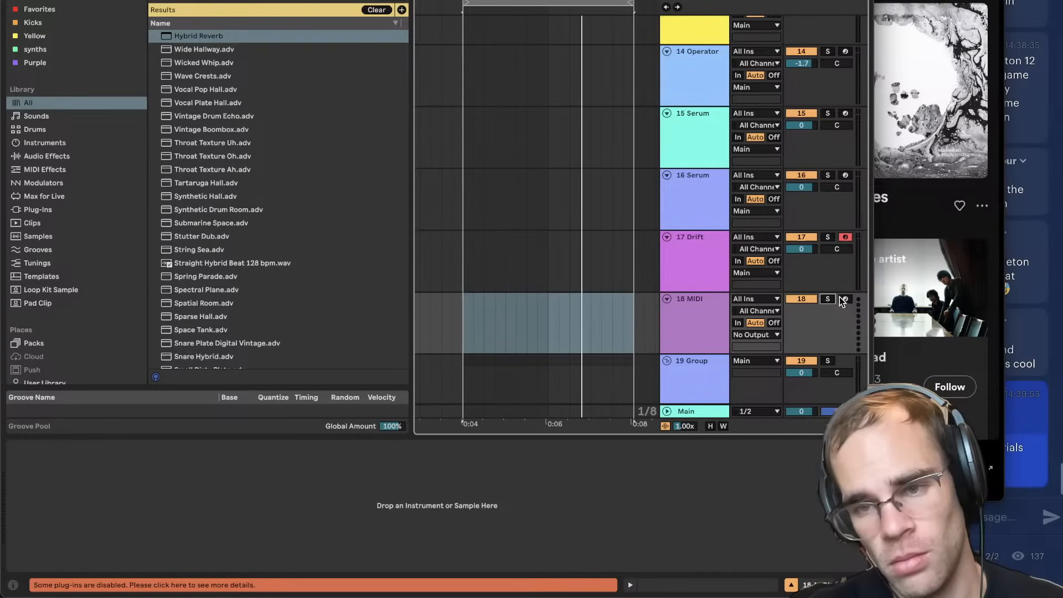
{"action": "left_click", "coordinate": [843, 299]}
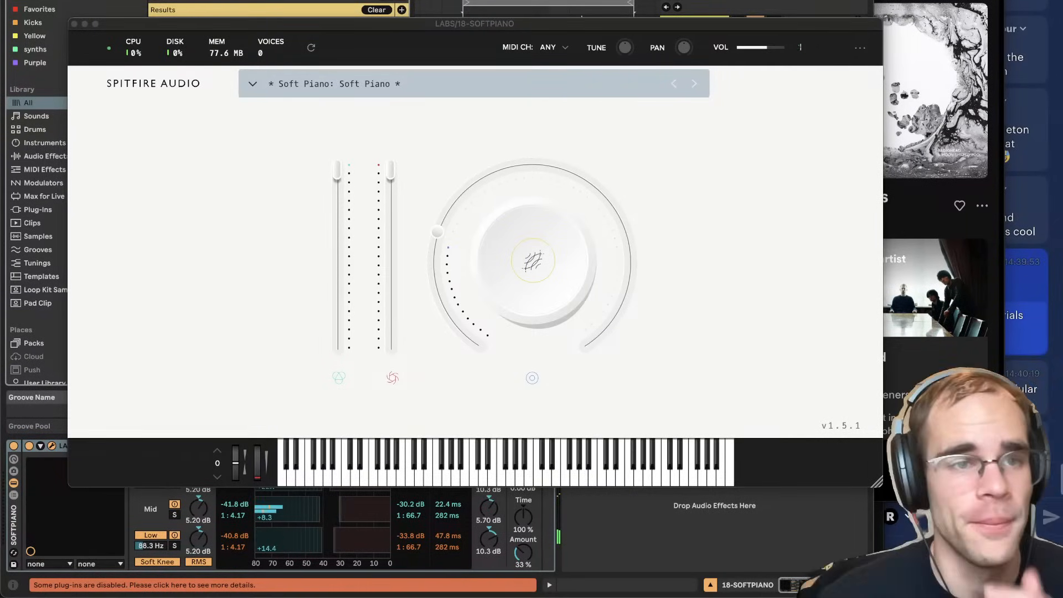
Close the LABS window, then solo the SOFTPIANO track and raise its volume to 6.0.
{"action": "left_click", "coordinate": [74, 24]}
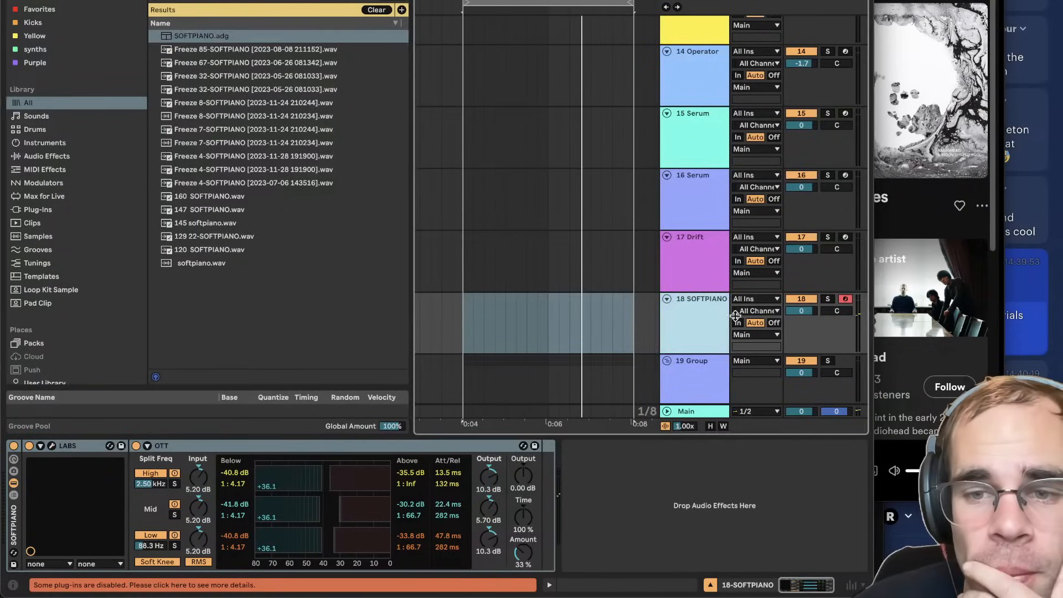
{"action": "left_click", "coordinate": [827, 300]}
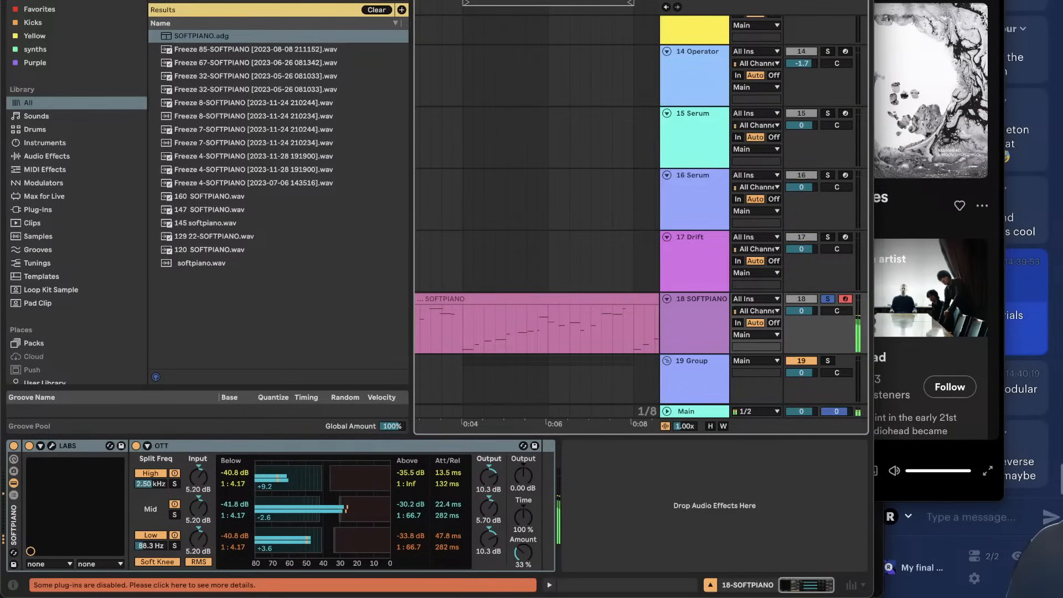
{"action": "key", "text": "space"}
{"action": "key", "text": "space"}
{"action": "left_click", "coordinate": [704, 346]}
{"action": "left_click_drag", "start_coordinate": [793, 312], "coordinate": [793, 277]}
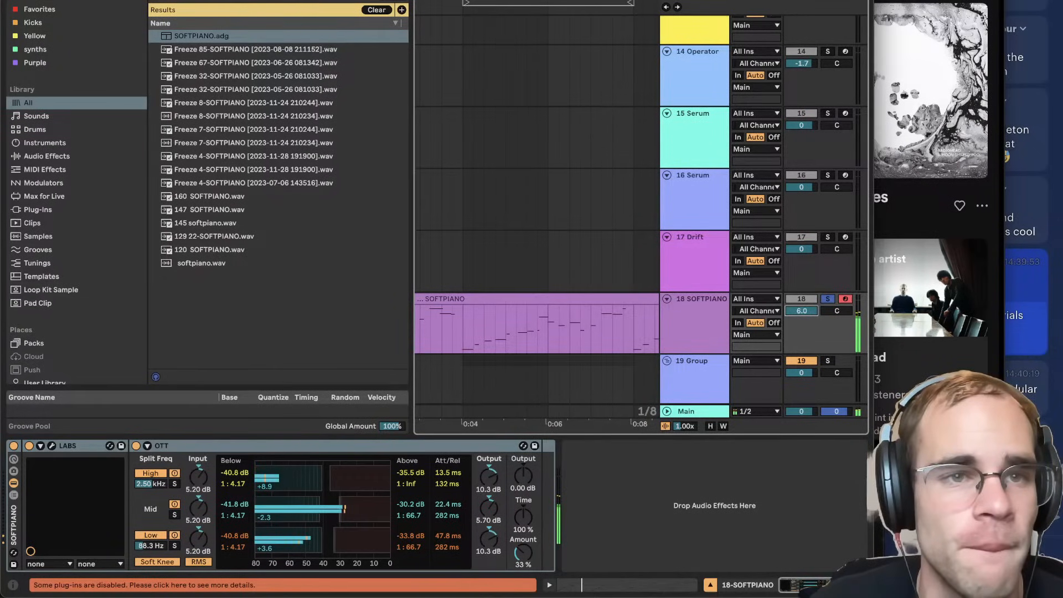
Stop playback and add the PEEL plug-in after OTT on the SOFTPIANO track.
{"action": "left_click", "coordinate": [668, 507]}
{"action": "key", "text": "space"}
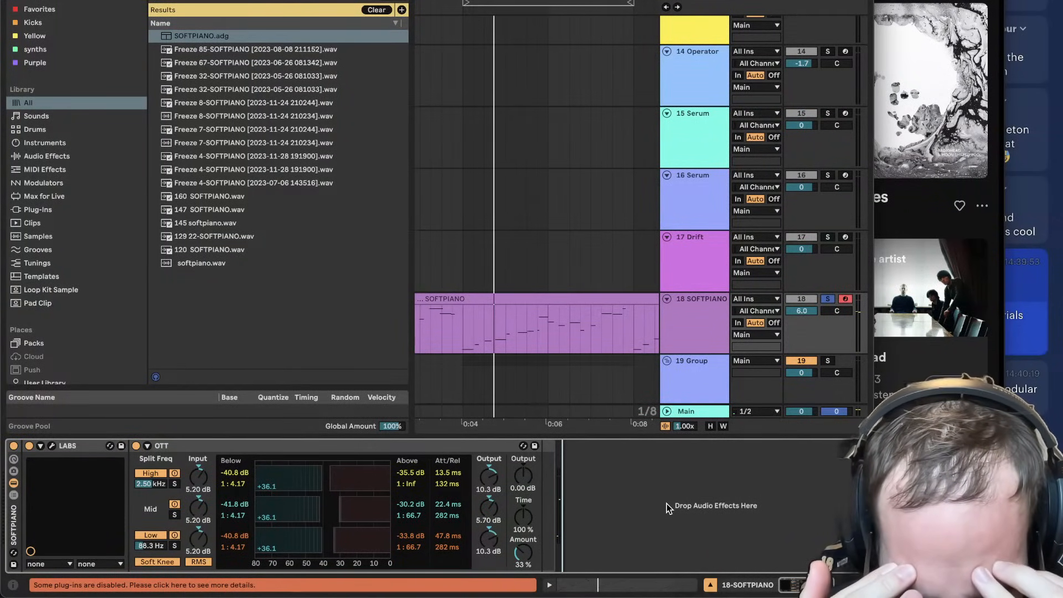
{"action": "key", "text": "super+f"}
{"action": "type", "text": "peel"}
{"action": "key", "text": "Down"}
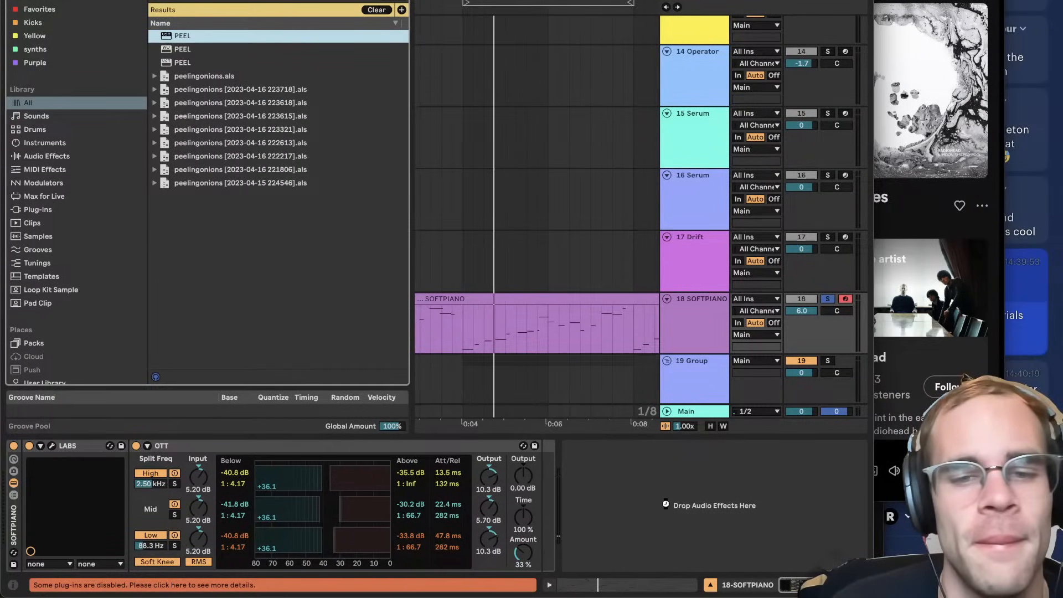
{"action": "key", "text": "Return"}
Shrink PEEL's selection box and sweep it across the frequency and pan field, with playback running, to isolate parts of the piano.
{"action": "left_click_drag", "start_coordinate": [268, 296], "coordinate": [228, 335]}
{"action": "left_click_drag", "start_coordinate": [202, 297], "coordinate": [205, 224]}
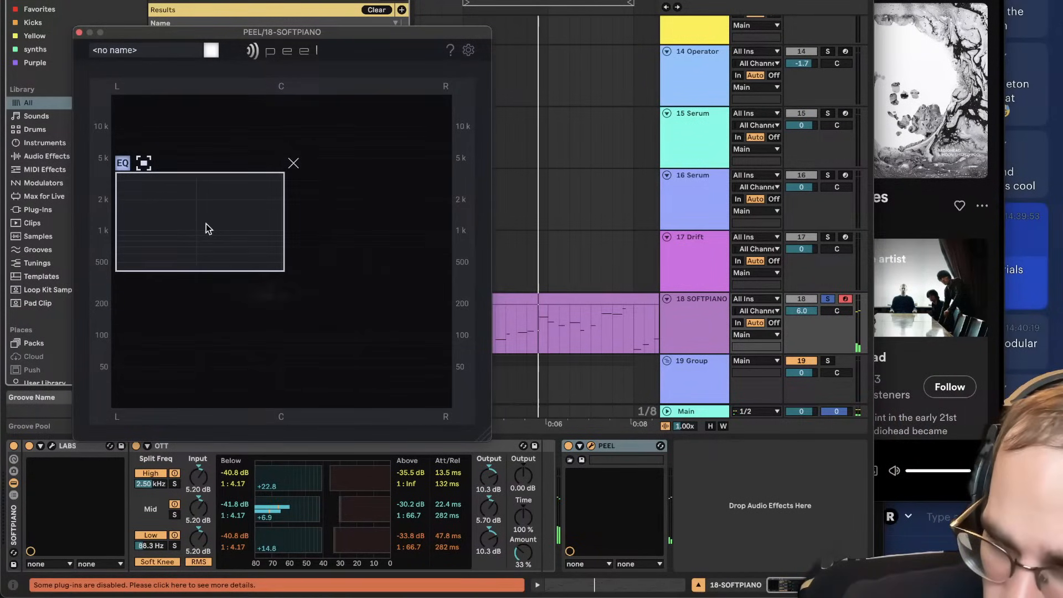
{"action": "left_click_drag", "start_coordinate": [206, 224], "coordinate": [266, 306]}
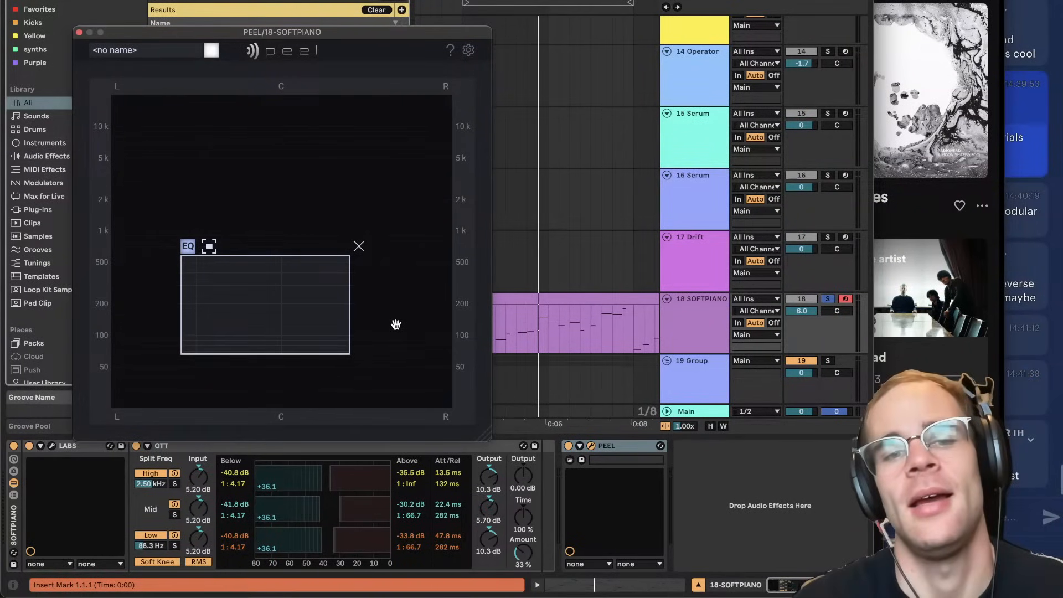
{"action": "left_click_drag", "start_coordinate": [304, 299], "coordinate": [230, 192]}
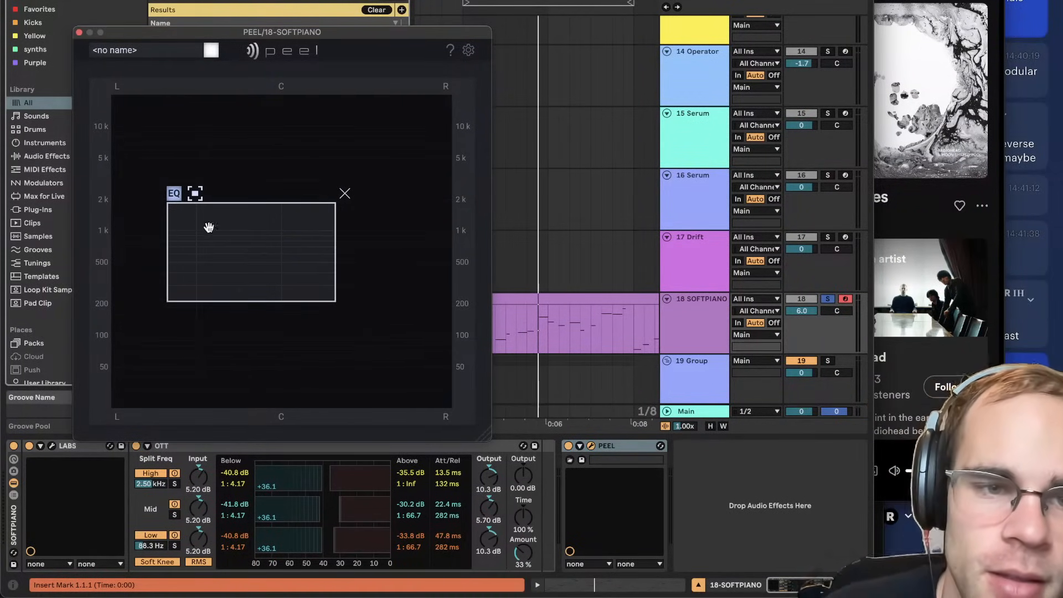
{"action": "left_click_drag", "start_coordinate": [209, 227], "coordinate": [252, 311]}
{"action": "key", "text": "space"}
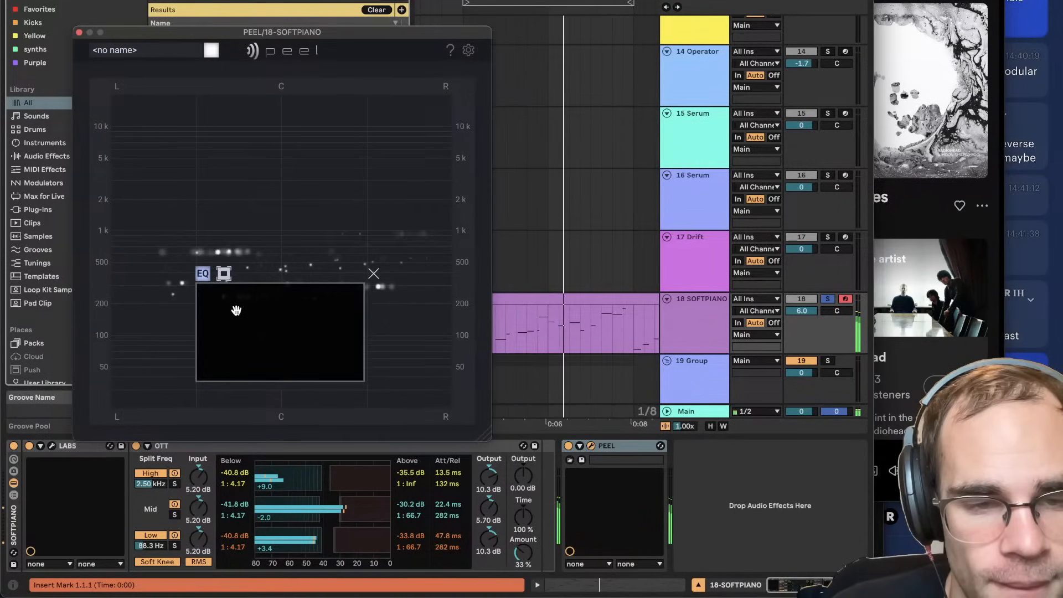
{"action": "mouse_move", "coordinate": [237, 310]}
{"action": "left_mouse_down"}
{"action": "mouse_move", "coordinate": [306, 209]}
{"action": "mouse_move", "coordinate": [182, 197]}
{"action": "mouse_move", "coordinate": [154, 235]}
{"action": "mouse_move", "coordinate": [165, 316]}
{"action": "mouse_move", "coordinate": [294, 228]}
{"action": "mouse_move", "coordinate": [200, 242]}
{"action": "mouse_move", "coordinate": [158, 304]}
{"action": "mouse_move", "coordinate": [236, 333]}
{"action": "mouse_move", "coordinate": [242, 292]}
{"action": "left_mouse_up"}
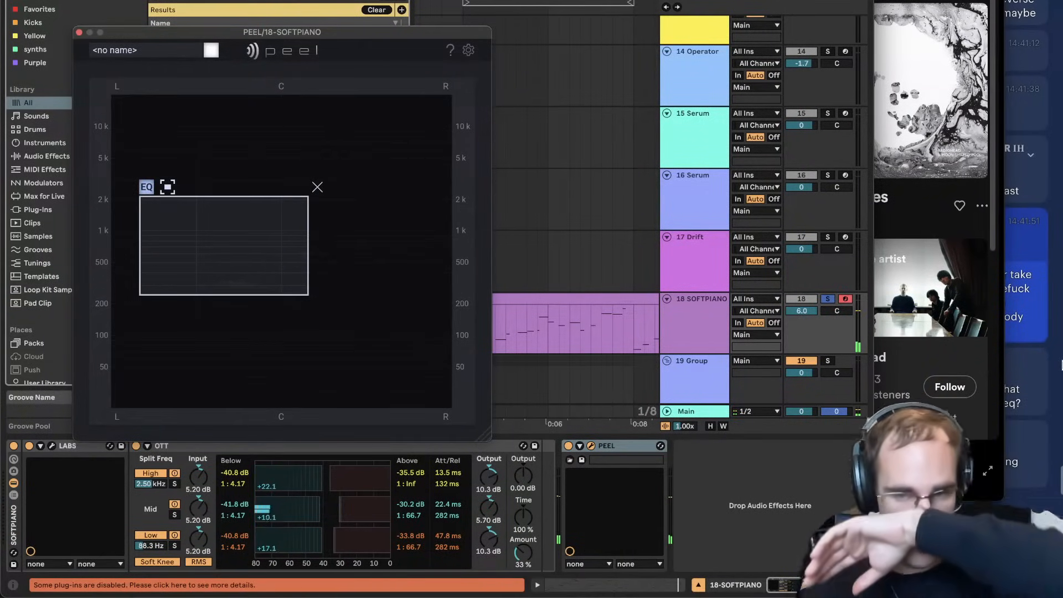
Look through the live chat for sound requests and select the song reference "Calico by 1tbsp".
{"action": "left_click", "coordinate": [1024, 327]}
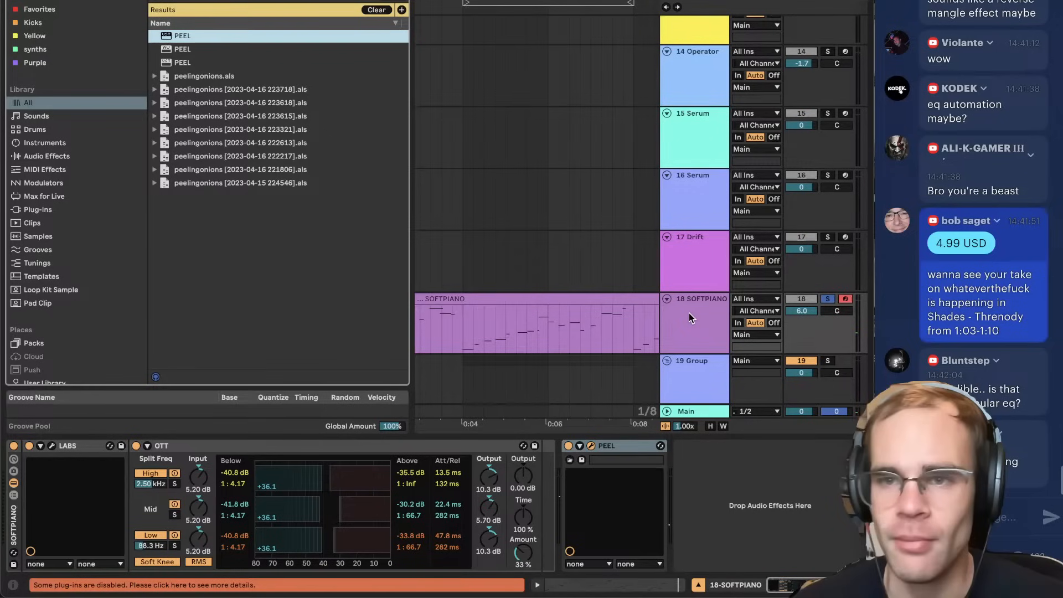
{"action": "mouse_move", "coordinate": [302, 594]}
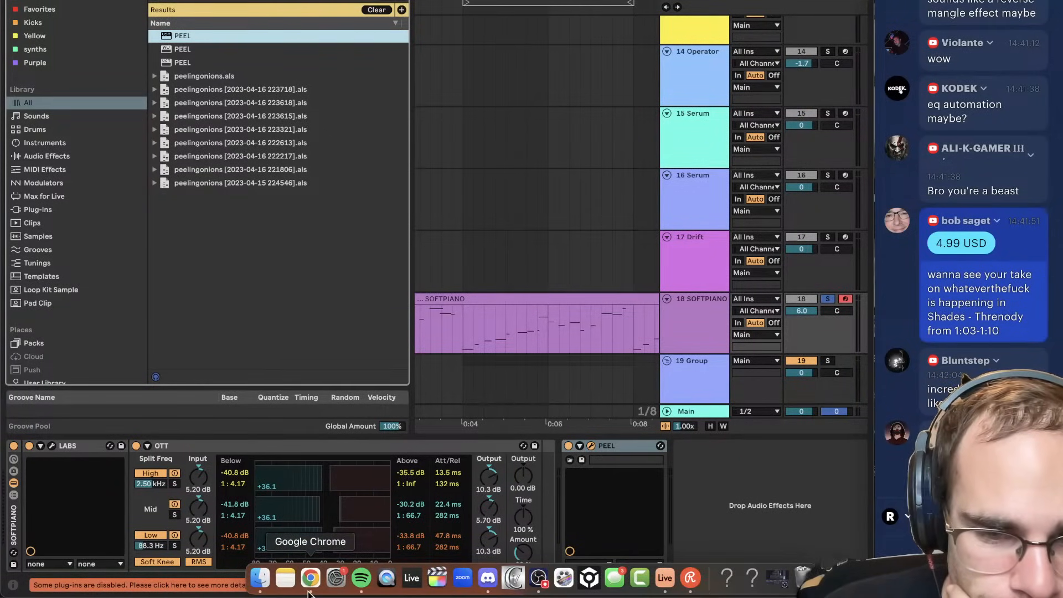
{"action": "scroll", "coordinate": [1021, 200], "scroll_direction": "up", "scroll_amount": 15}
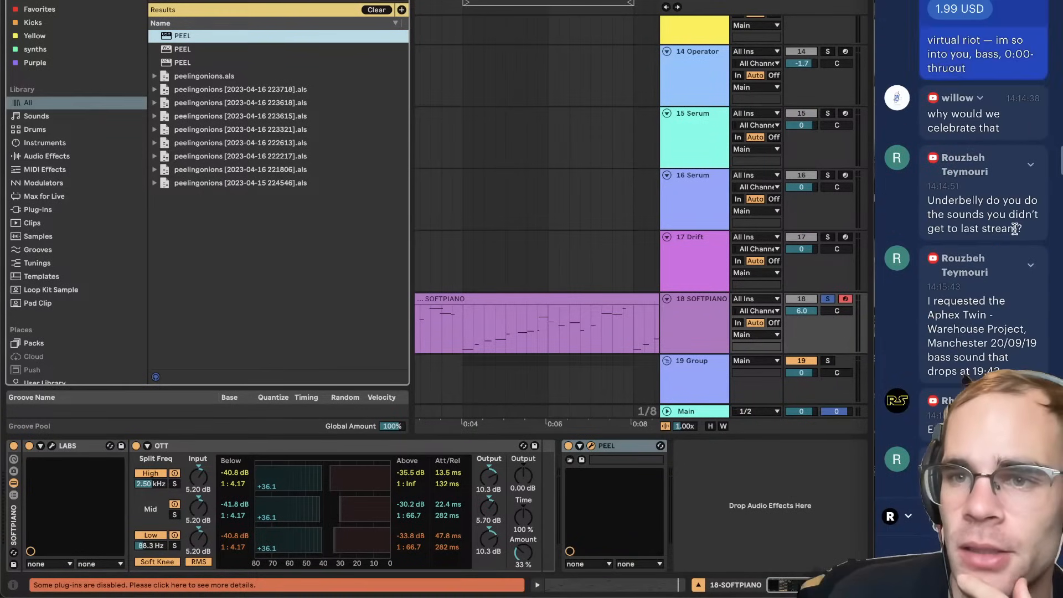
{"action": "scroll", "coordinate": [1017, 236], "scroll_direction": "up", "scroll_amount": 3}
{"action": "scroll", "coordinate": [990, 260], "scroll_direction": "down", "scroll_amount": 8}
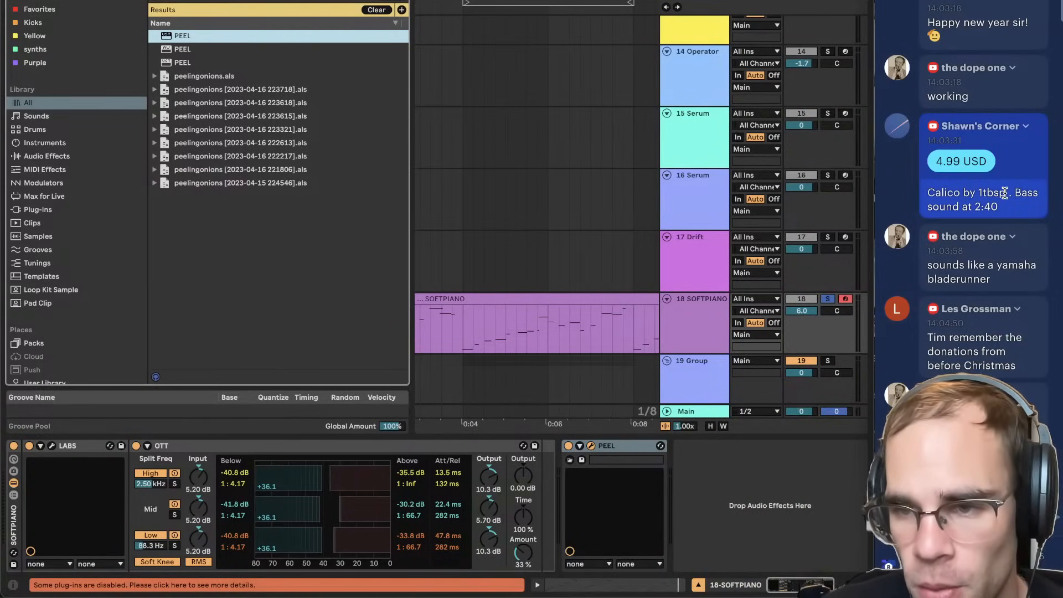
{"action": "left_click_drag", "start_coordinate": [1005, 194], "coordinate": [985, 201]}
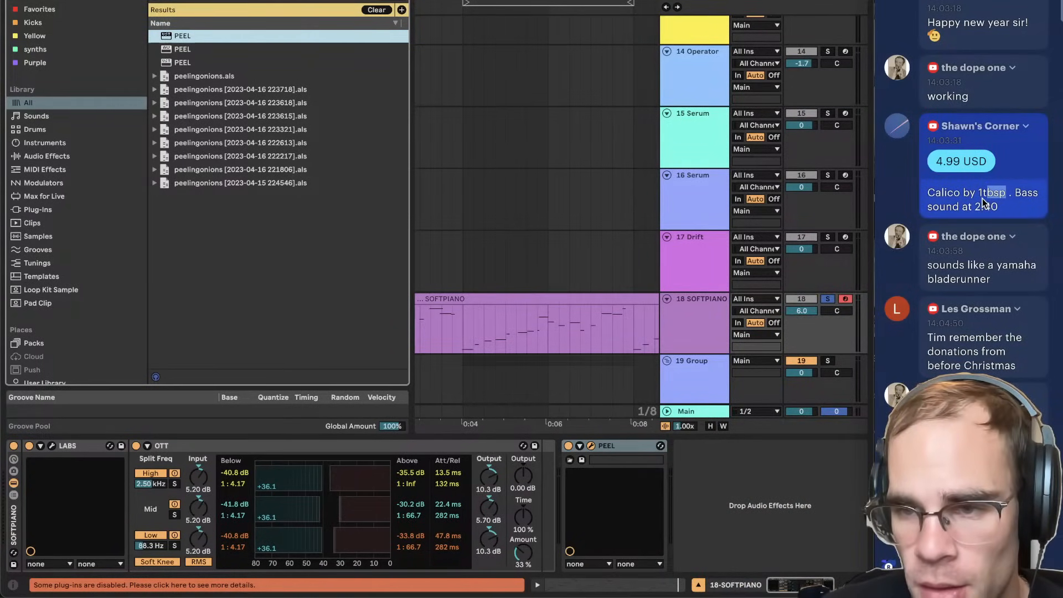
Switch to Spotify, open the 1tbsp artist page, and listen to Calico, skipping ahead toward the requested bass section.
{"action": "left_click", "coordinate": [432, 573]}
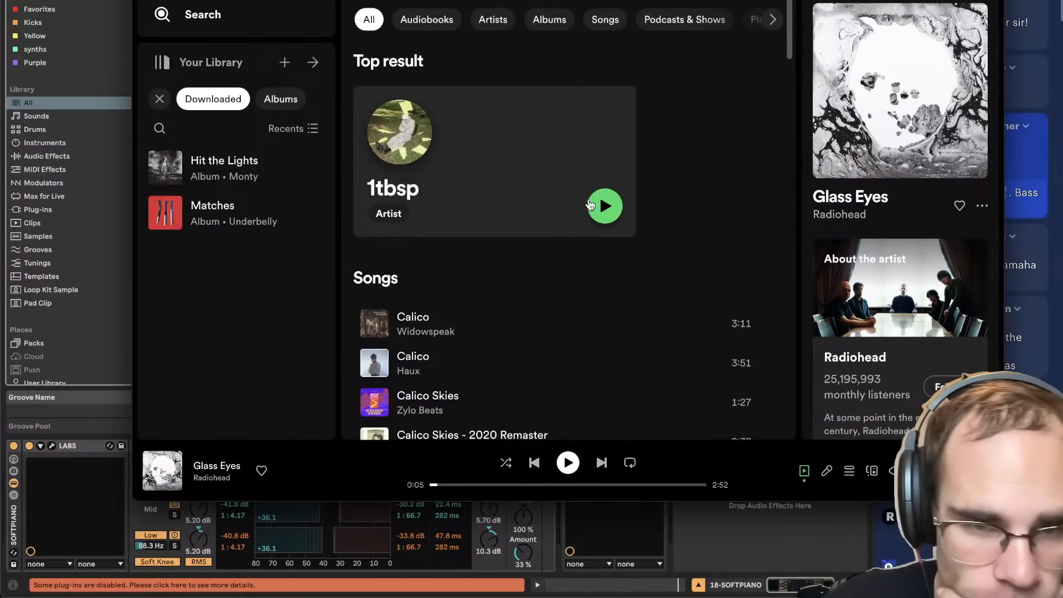
{"action": "left_click", "coordinate": [374, 328]}
{"action": "left_click", "coordinate": [382, 331]}
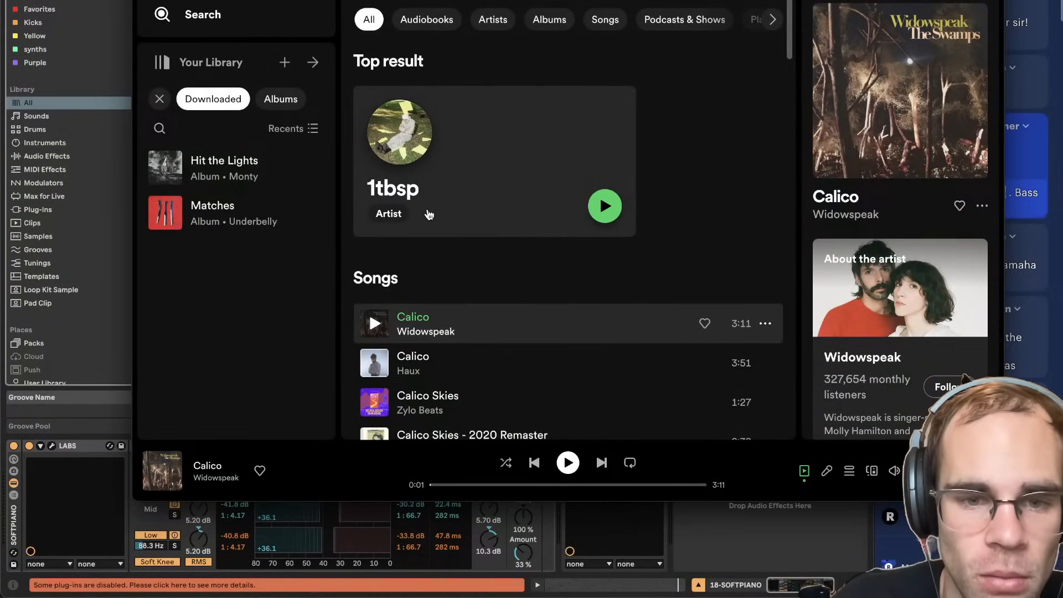
{"action": "left_click", "coordinate": [427, 213]}
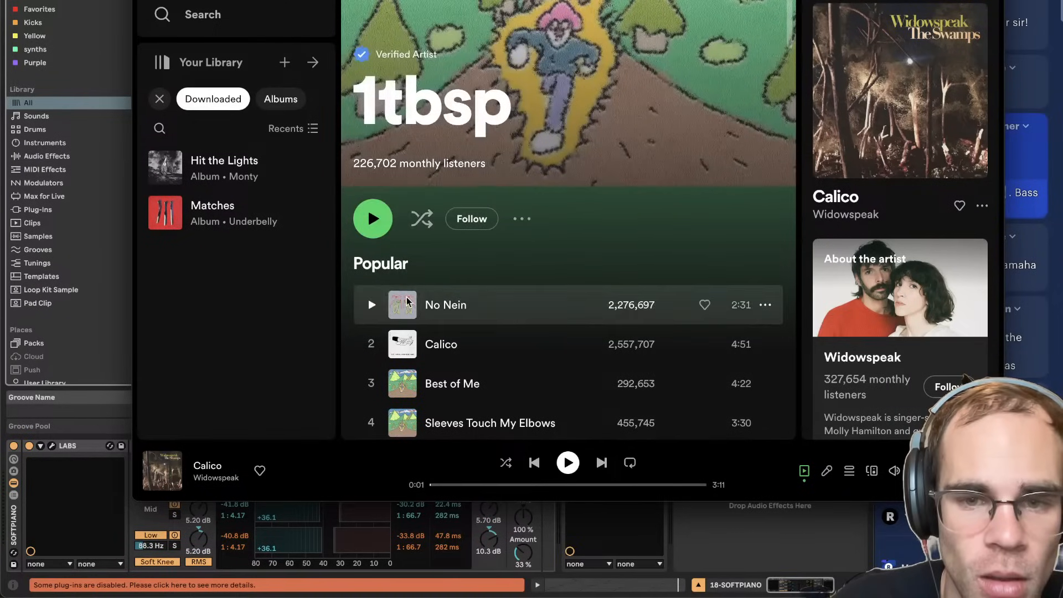
{"action": "left_click", "coordinate": [372, 344]}
{"action": "left_click", "coordinate": [350, 484]}
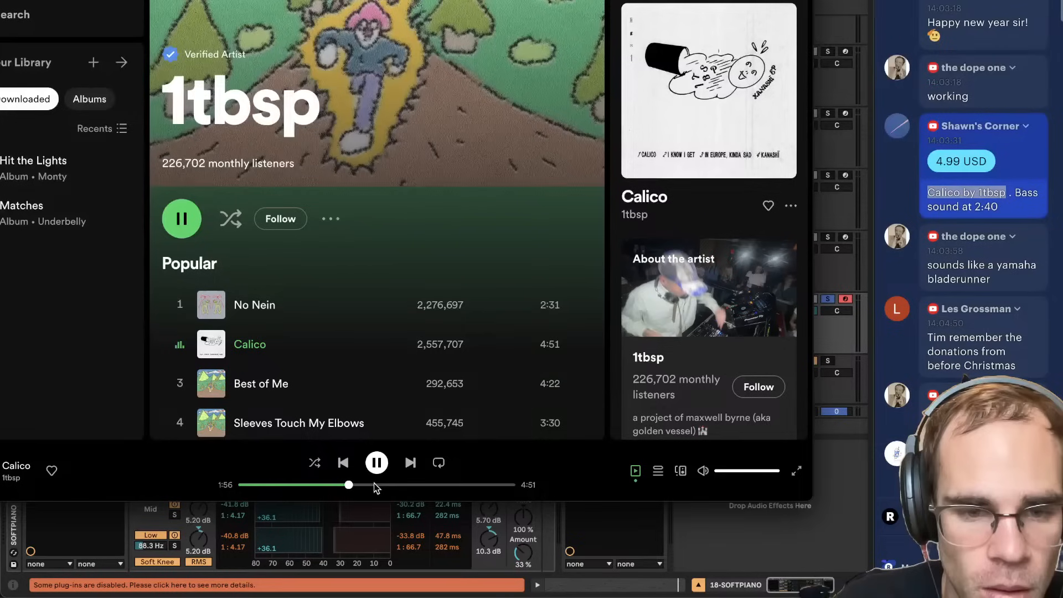
{"action": "left_click", "coordinate": [375, 484]}
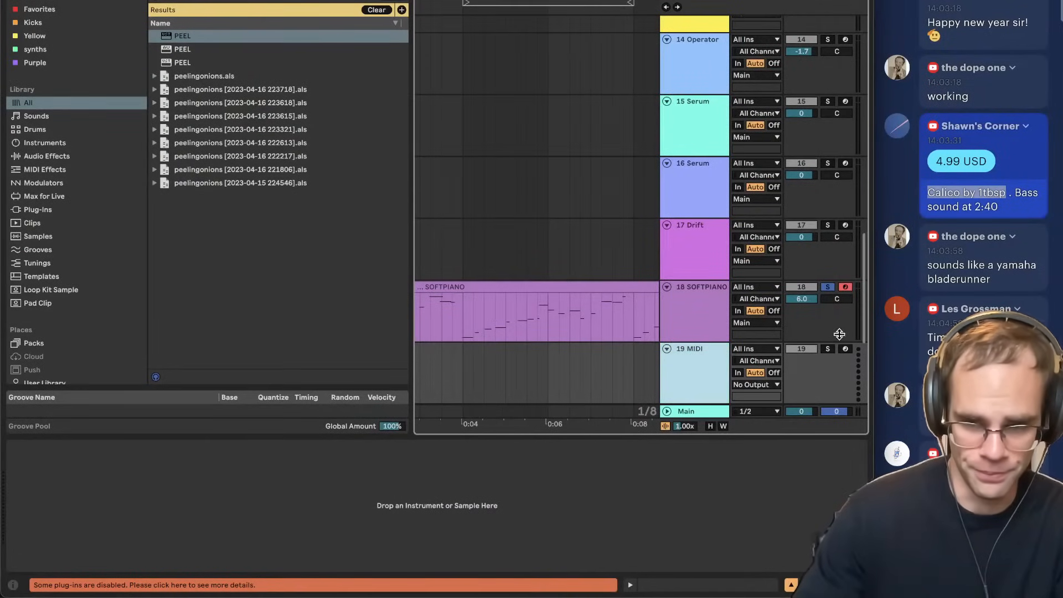
Solo the new MIDI track, load Operator onto it, and lower the computer keyboard octave to C1–D2.
{"action": "left_click", "coordinate": [831, 351]}
{"action": "key", "text": "super+f"}
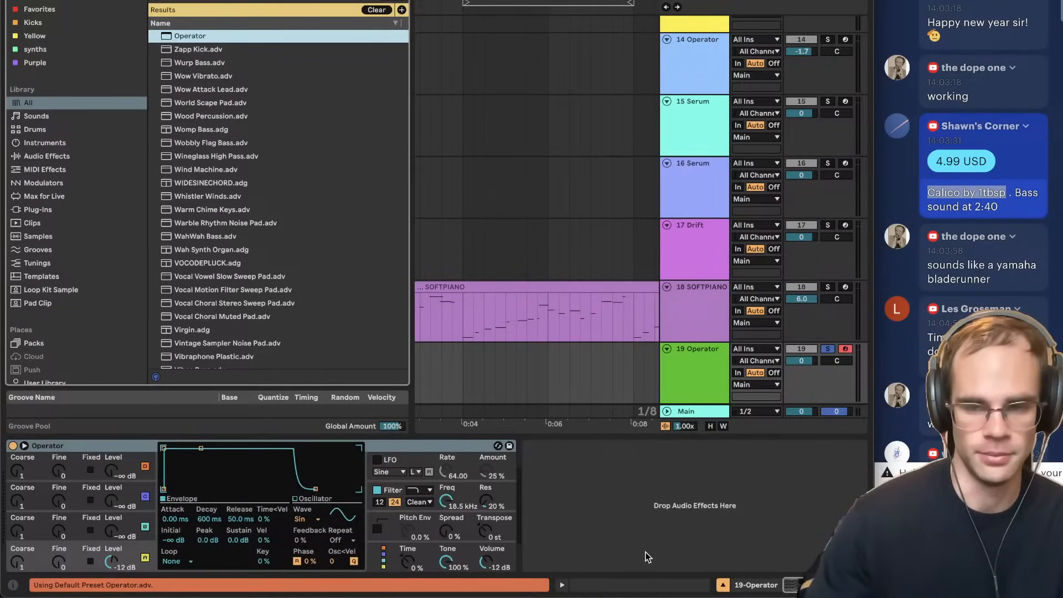
{"action": "left_click", "coordinate": [730, 481]}
{"action": "key", "text": "a"}
{"action": "key", "text": "z"}
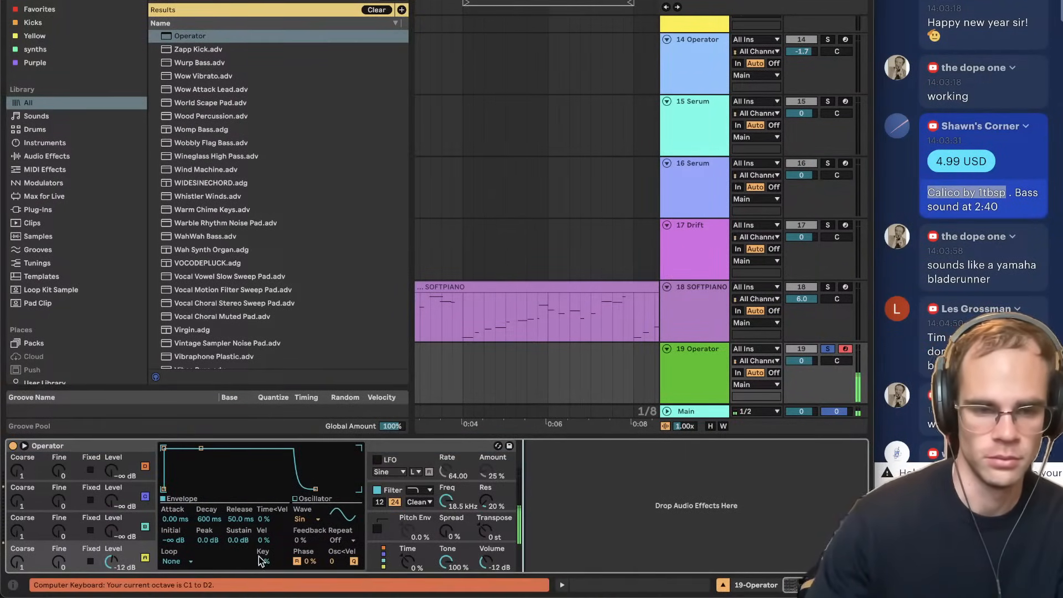
Set Operator's oscillator A to the SqD waveform at 0.0 dB and lower the filter frequency to 170 Hz.
{"action": "left_click", "coordinate": [308, 524]}
{"action": "left_click", "coordinate": [314, 384]}
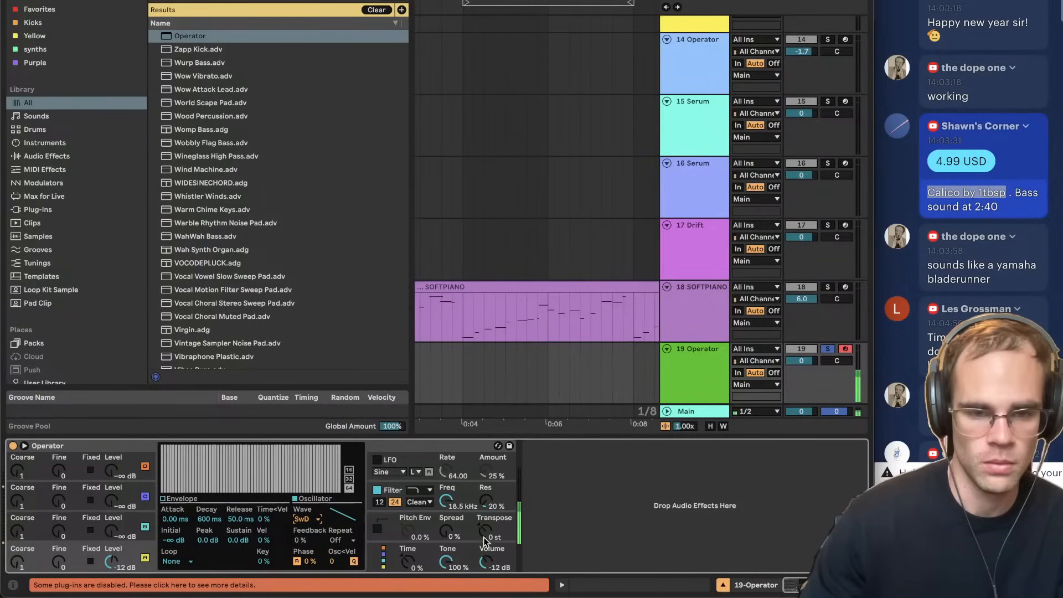
{"action": "left_click_drag", "start_coordinate": [445, 500], "coordinate": [446, 534]}
{"action": "left_click_drag", "start_coordinate": [111, 561], "coordinate": [111, 526]}
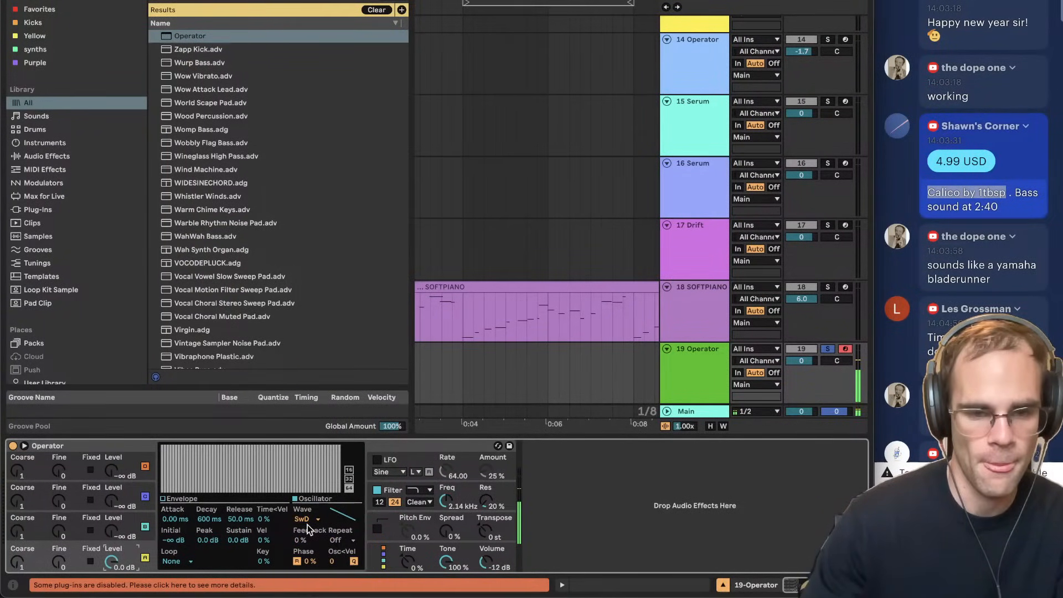
{"action": "left_click_drag", "start_coordinate": [307, 523], "coordinate": [364, 473]}
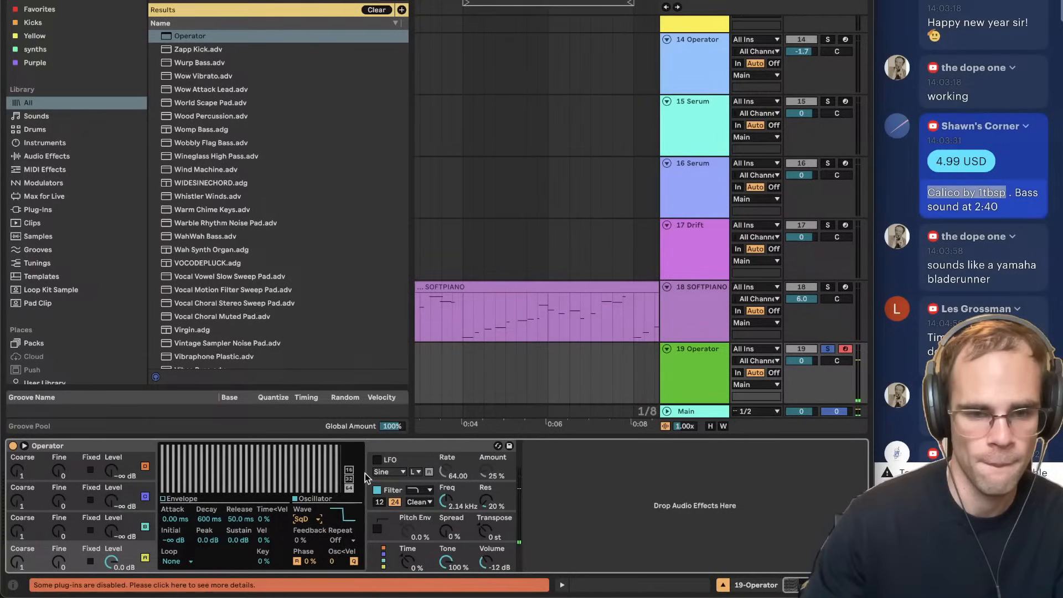
{"action": "left_click_drag", "start_coordinate": [444, 499], "coordinate": [445, 536]}
{"action": "left_click", "coordinate": [136, 551]}
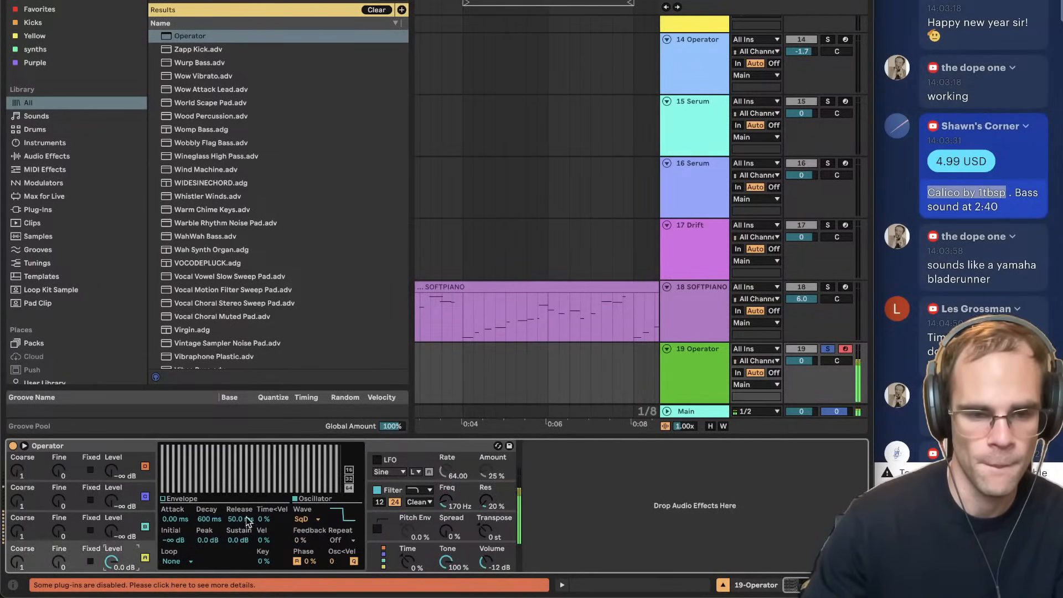
Set oscillator A's sustain to -0.3 dB and release to 1.49 s, auditioning notes in different octaves.
{"action": "left_click_drag", "start_coordinate": [241, 541], "coordinate": [240, 479]}
{"action": "key", "text": "z"}
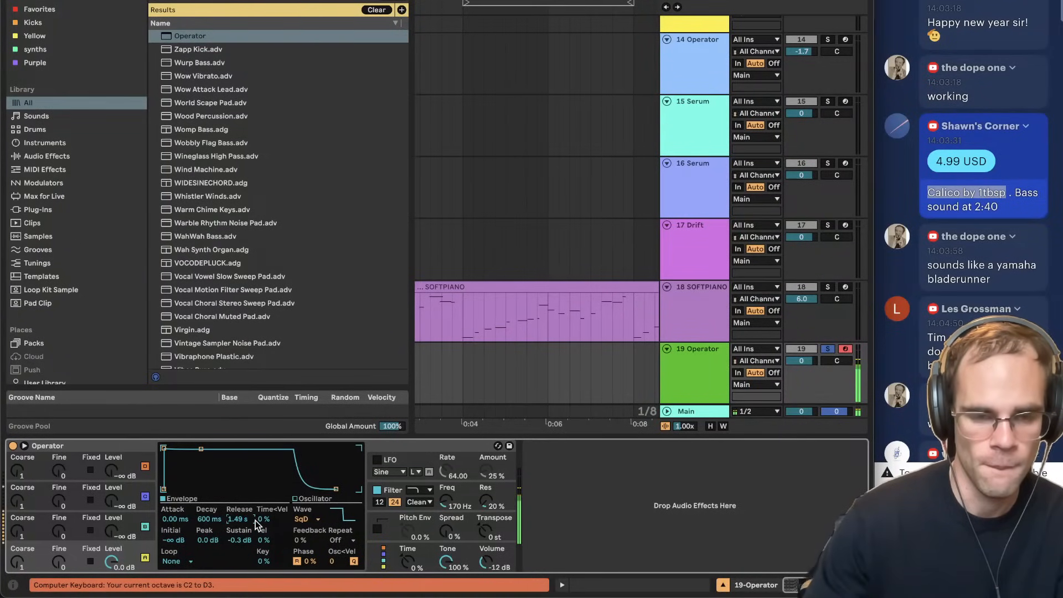
{"action": "key", "text": "z"}
{"action": "key", "text": "z"}
{"action": "key", "text": "z"}
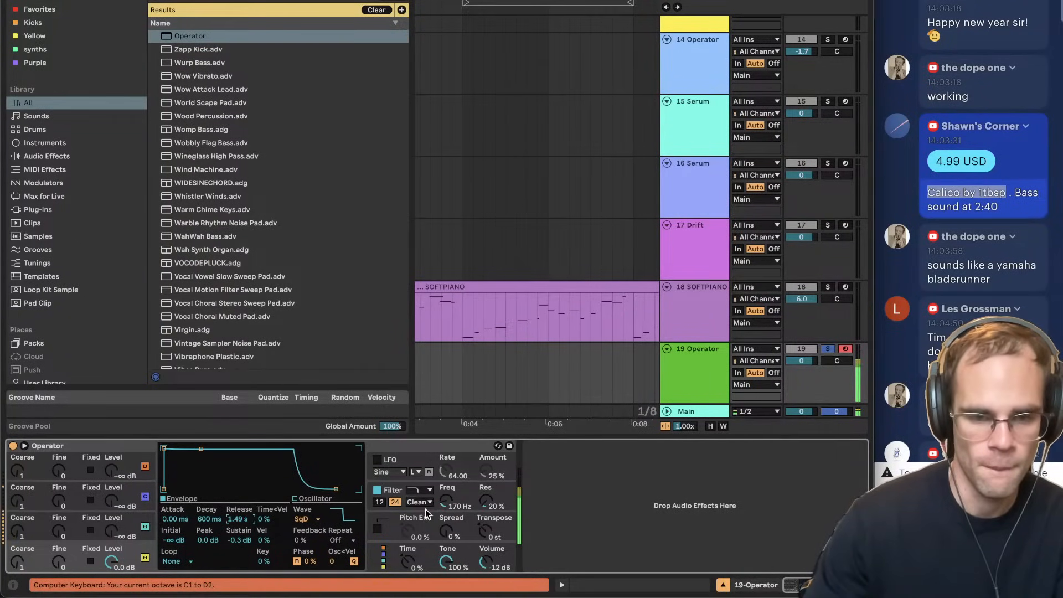
Set the filter frequency to 179 Hz and enable the pitch envelope at 100% with an 80.1 ms decay, auditioning it across octaves.
{"action": "left_click_drag", "start_coordinate": [434, 510], "coordinate": [446, 502]}
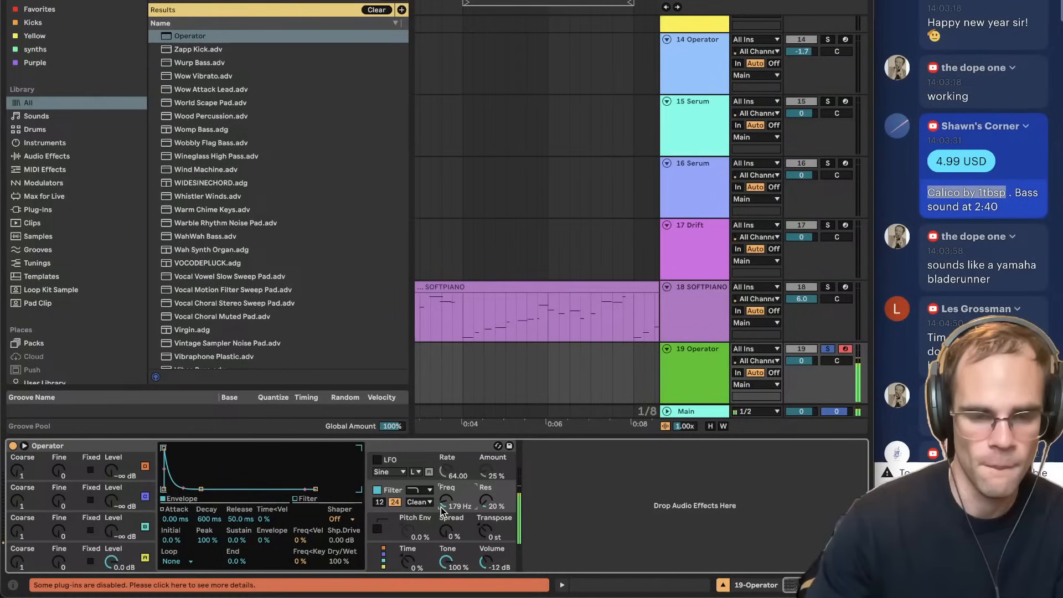
{"action": "left_click", "coordinate": [407, 530]}
{"action": "mouse_move", "coordinate": [211, 525]}
{"action": "left_mouse_down"}
{"action": "mouse_move", "coordinate": [211, 534]}
{"action": "mouse_move", "coordinate": [211, 520]}
{"action": "left_mouse_up"}
{"action": "key", "text": "z"}
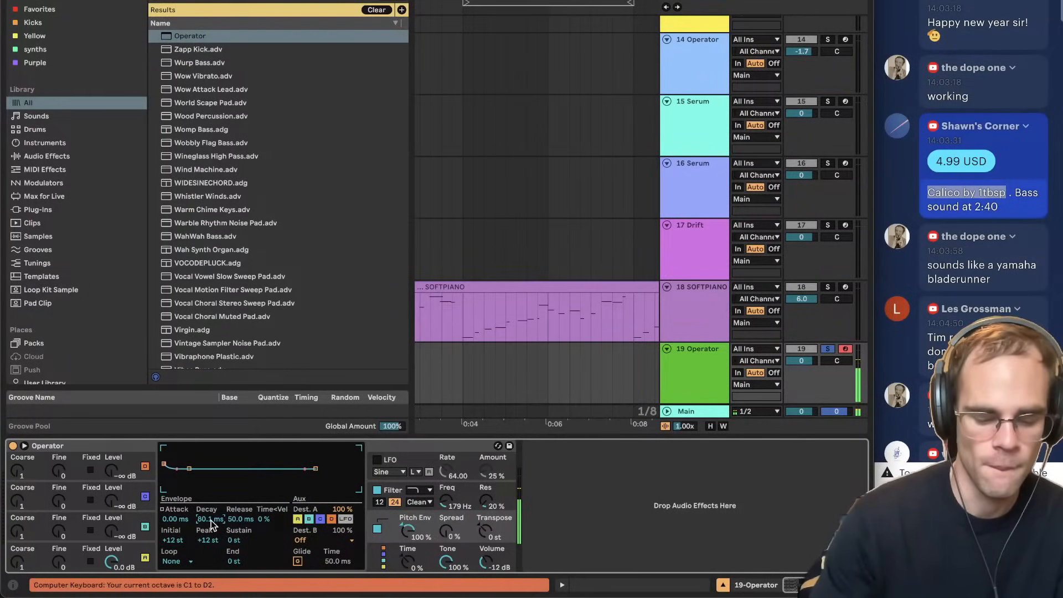
{"action": "key", "text": "x"}
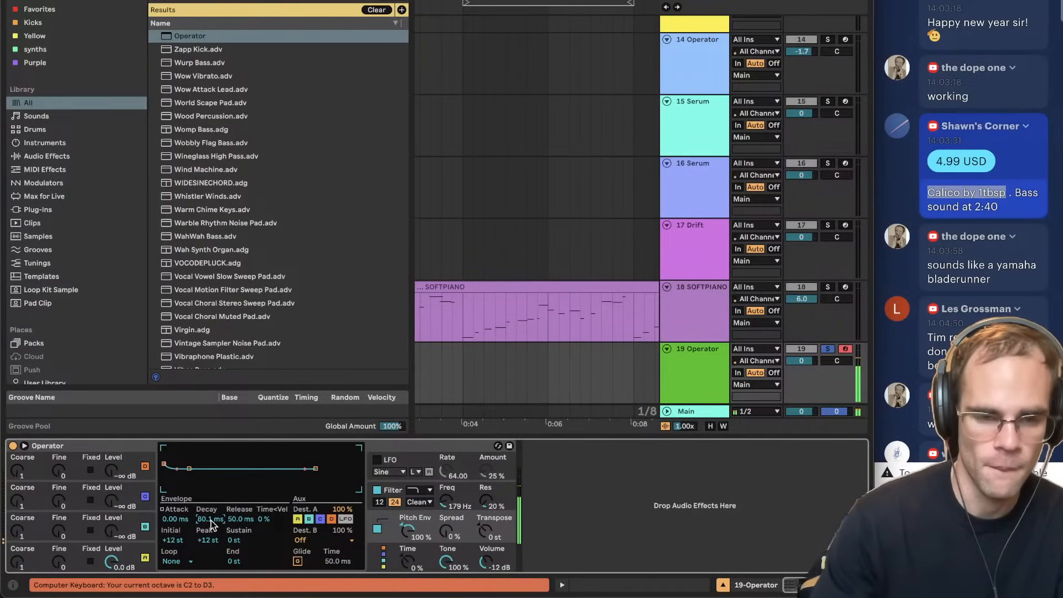
{"action": "key", "text": "z"}
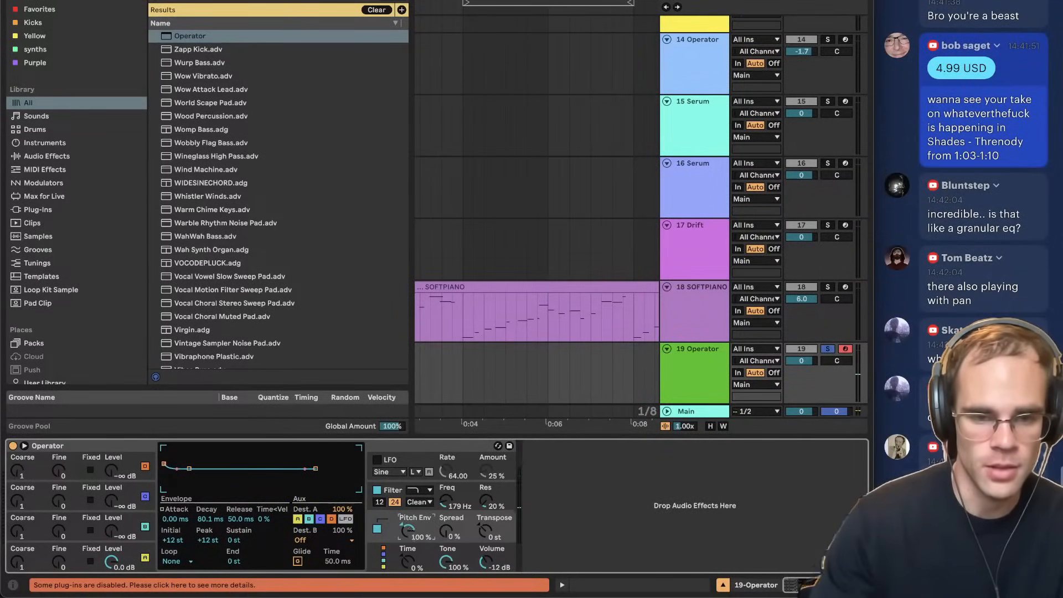
Raise Operator's filter frequency to 500 Hz and change oscillator A's waveform to Sin.
{"action": "left_click", "coordinate": [442, 505]}
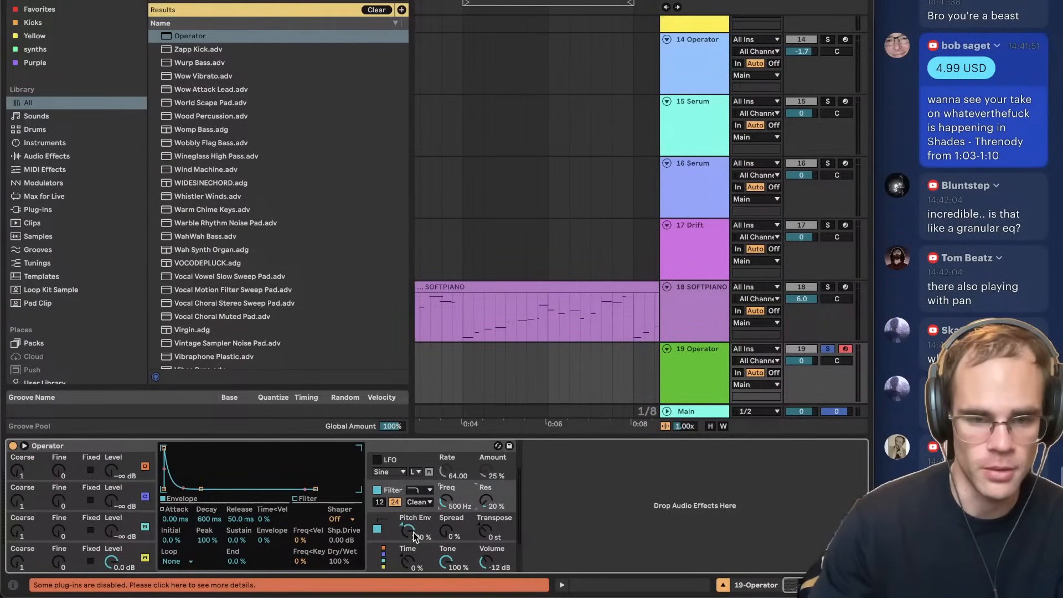
{"action": "left_click", "coordinate": [144, 555]}
{"action": "left_click", "coordinate": [303, 518]}
{"action": "left_click", "coordinate": [314, 277]}
Add a Saturator effect after Operator on track 19.
{"action": "left_click", "coordinate": [703, 478]}
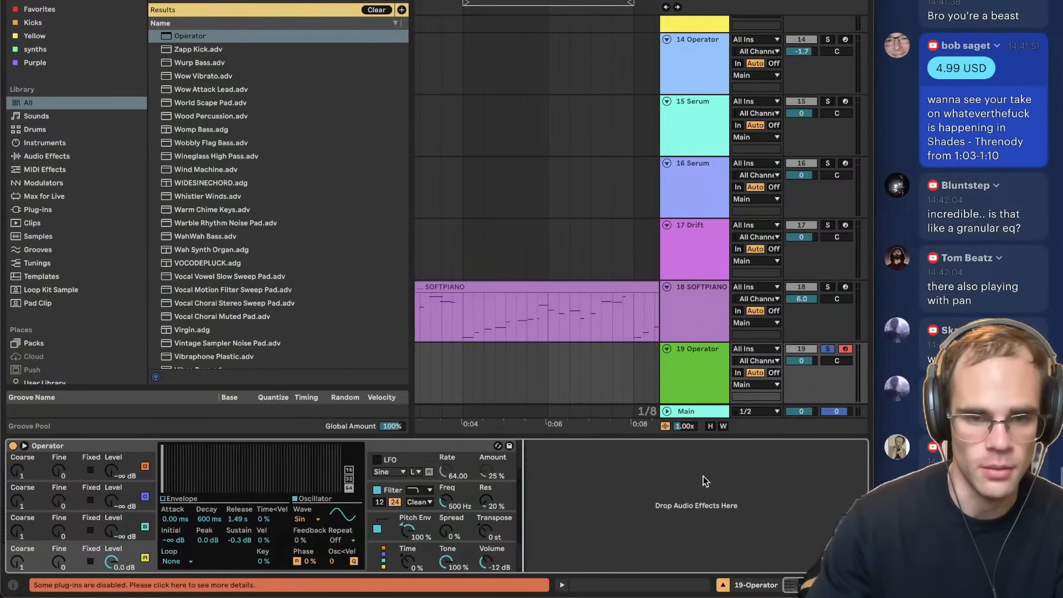
{"action": "key", "text": "super+f"}
{"action": "type", "text": "sa"}
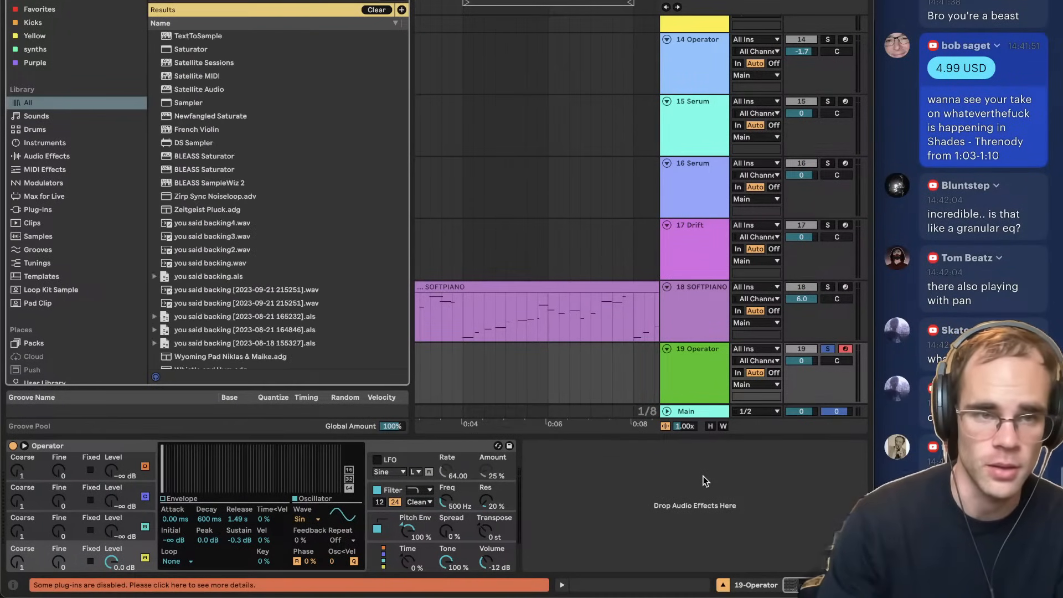
{"action": "type", "text": "tur"}
{"action": "key", "text": "Down"}
{"action": "key", "text": "Return"}
Set Saturator's curve to Analog Clip and its drive to 20.0 dB, auditioning the bass in different octaves.
{"action": "left_click", "coordinate": [583, 519]}
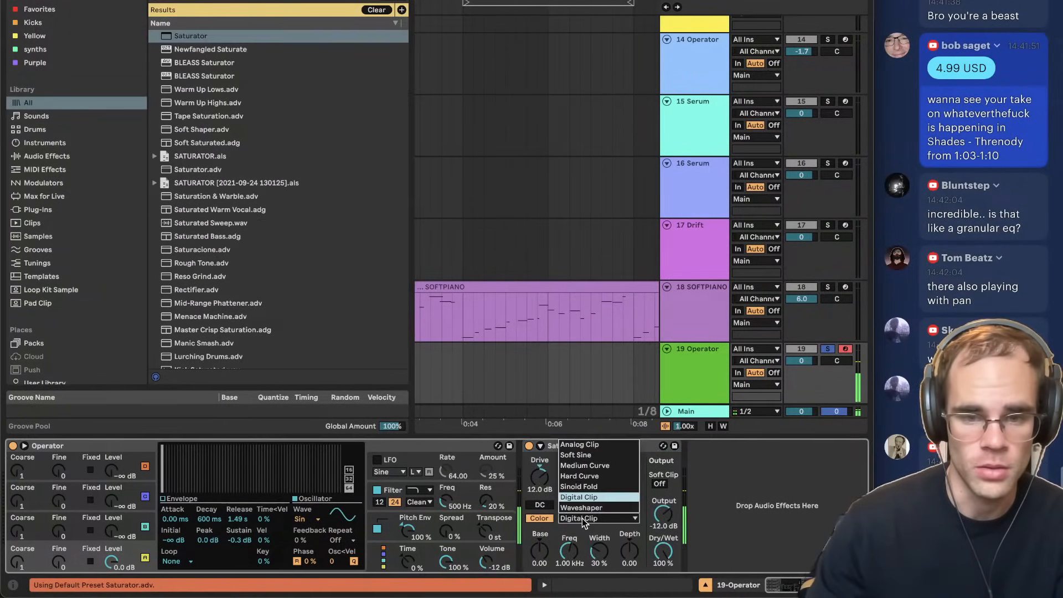
{"action": "left_click", "coordinate": [579, 445]}
{"action": "left_click_drag", "start_coordinate": [547, 471], "coordinate": [541, 476]}
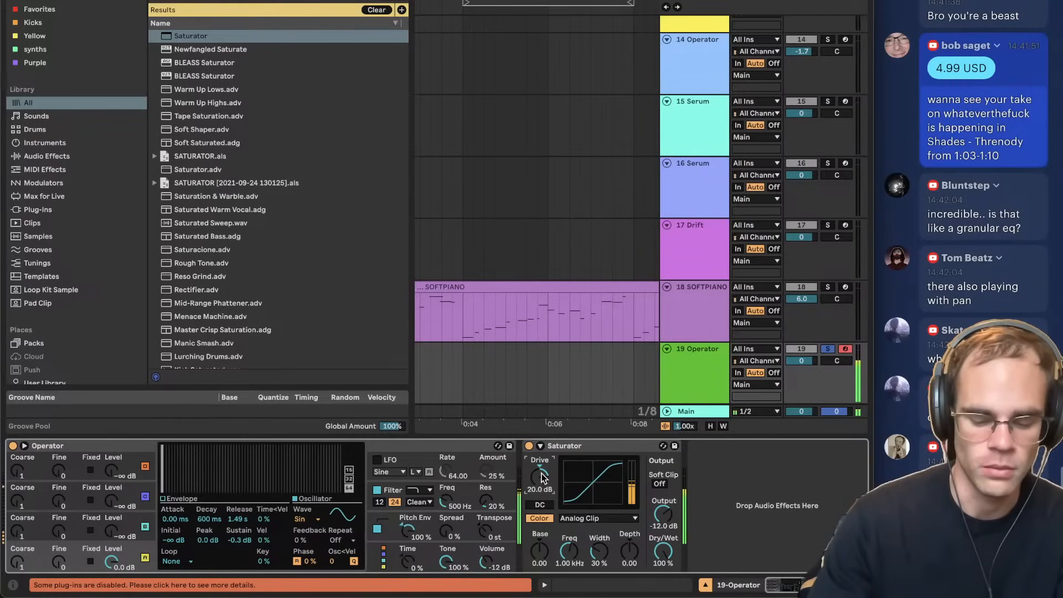
{"action": "key", "text": "z"}
{"action": "key", "text": "x"}
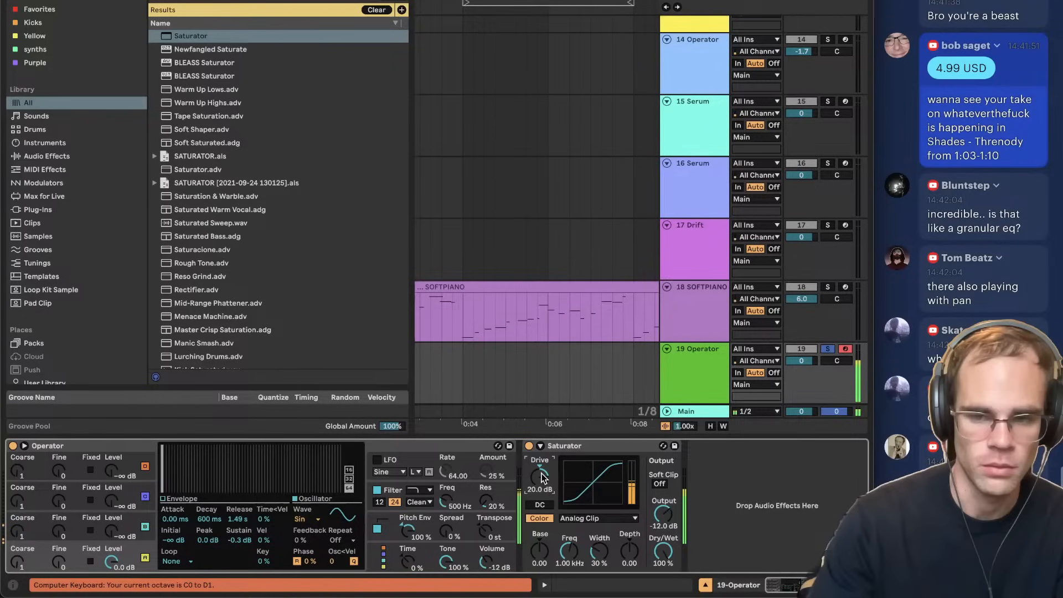
{"action": "key", "text": "z"}
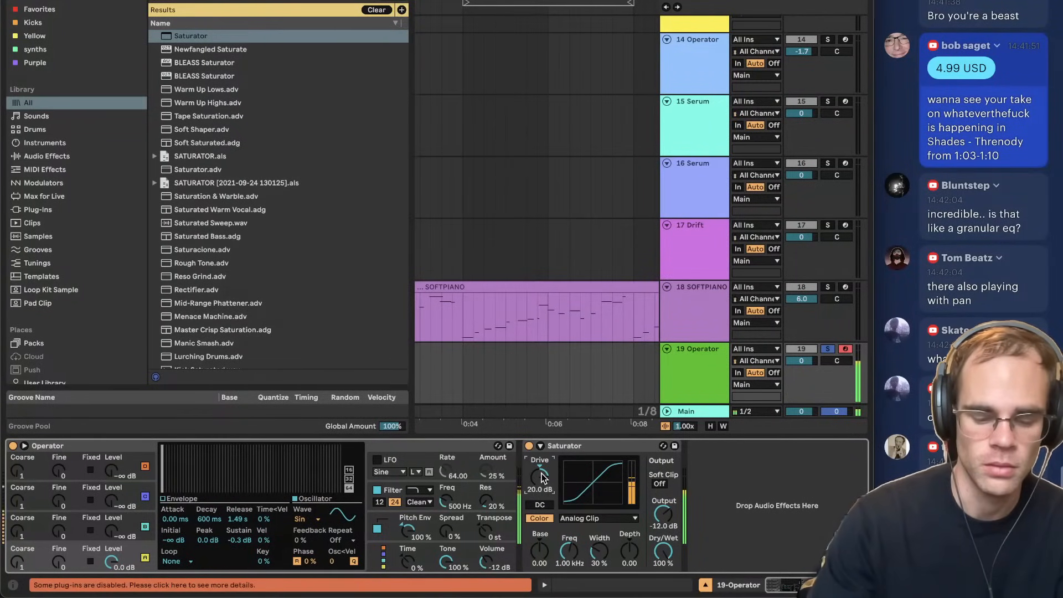
Turn off Operator's filter and compare the bass with Calico in Spotify before returning to Live.
{"action": "left_click", "coordinate": [378, 490]}
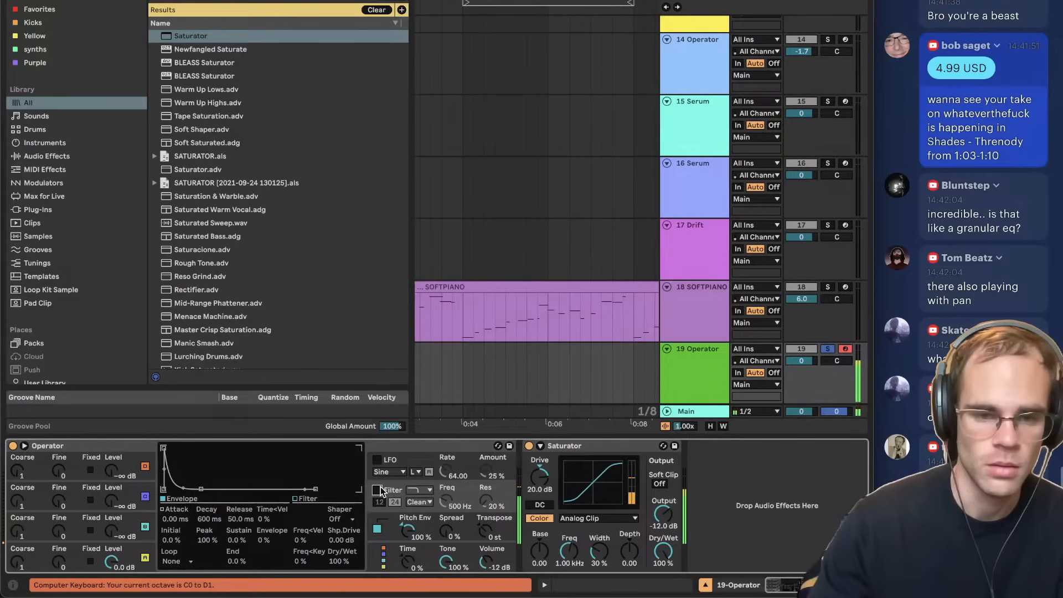
{"action": "key", "text": "super+Tab"}
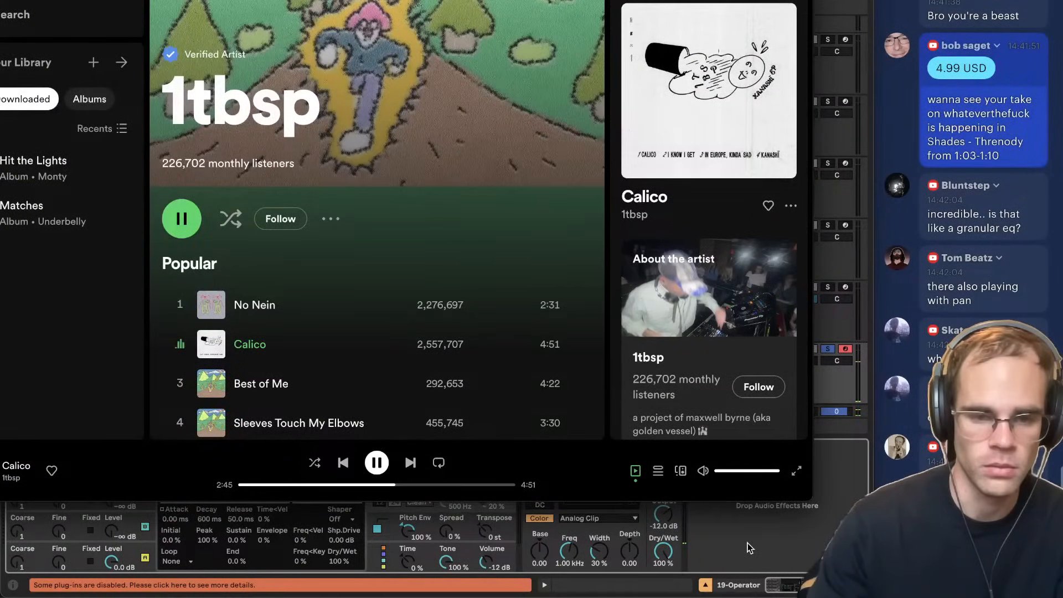
{"action": "left_click", "coordinate": [789, 550]}
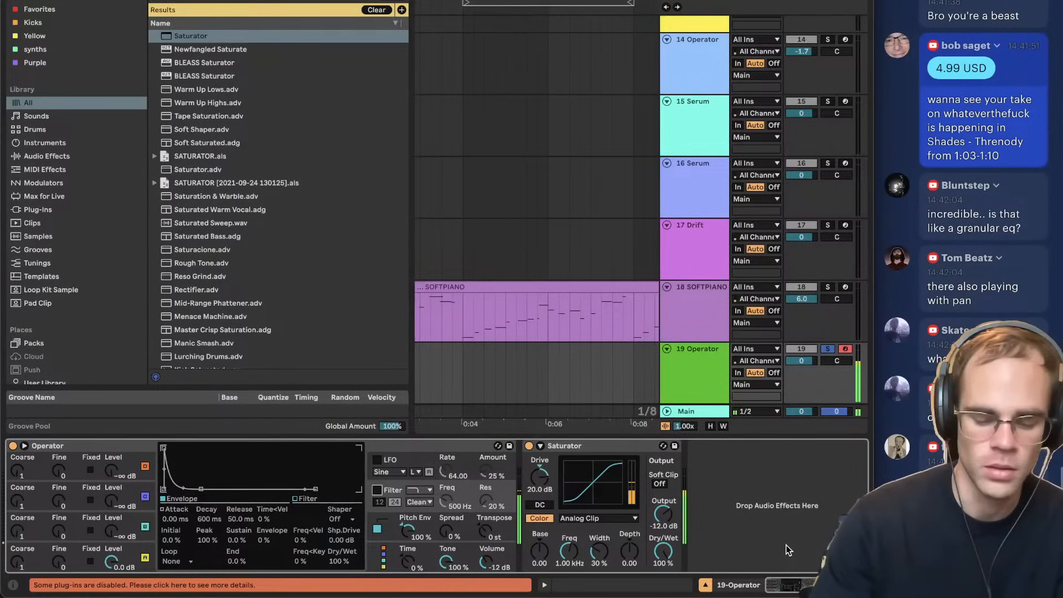
Set Saturator's drive to 13.5 dB and output to -10.0 dB, and bypass the effect.
{"action": "left_click_drag", "start_coordinate": [553, 486], "coordinate": [551, 494]}
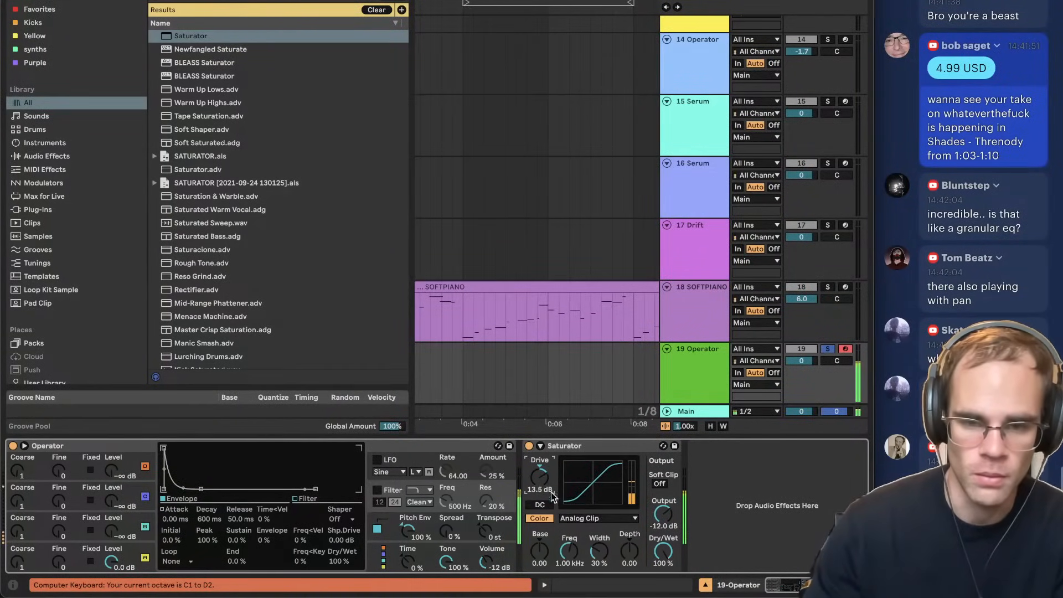
{"action": "left_click_drag", "start_coordinate": [654, 513], "coordinate": [653, 510]}
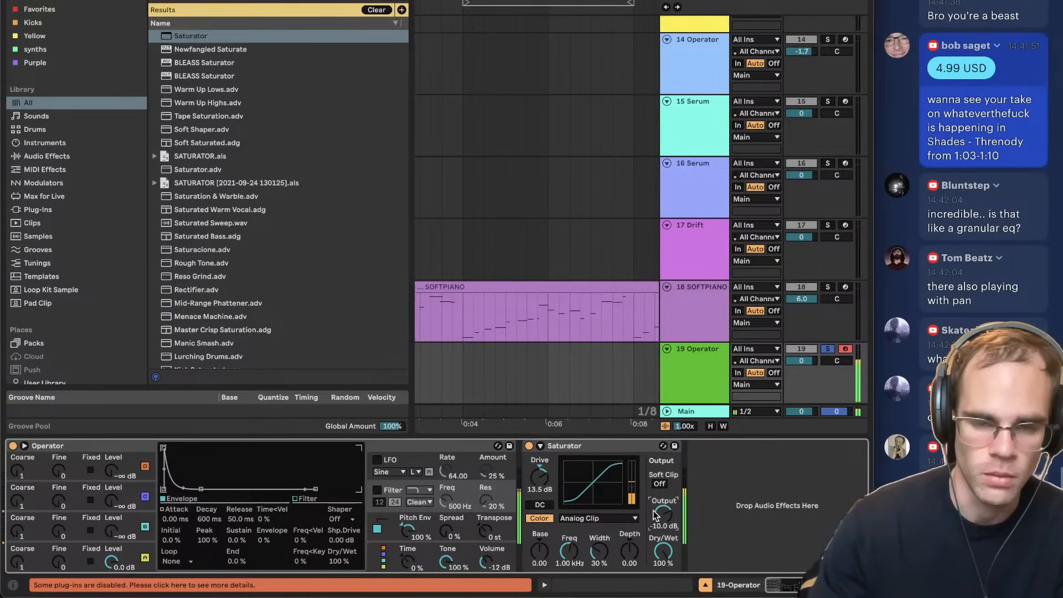
{"action": "left_click", "coordinate": [528, 446]}
Turn Operator's filter back on and change oscillator A's waveform to Square D.
{"action": "left_click", "coordinate": [377, 490]}
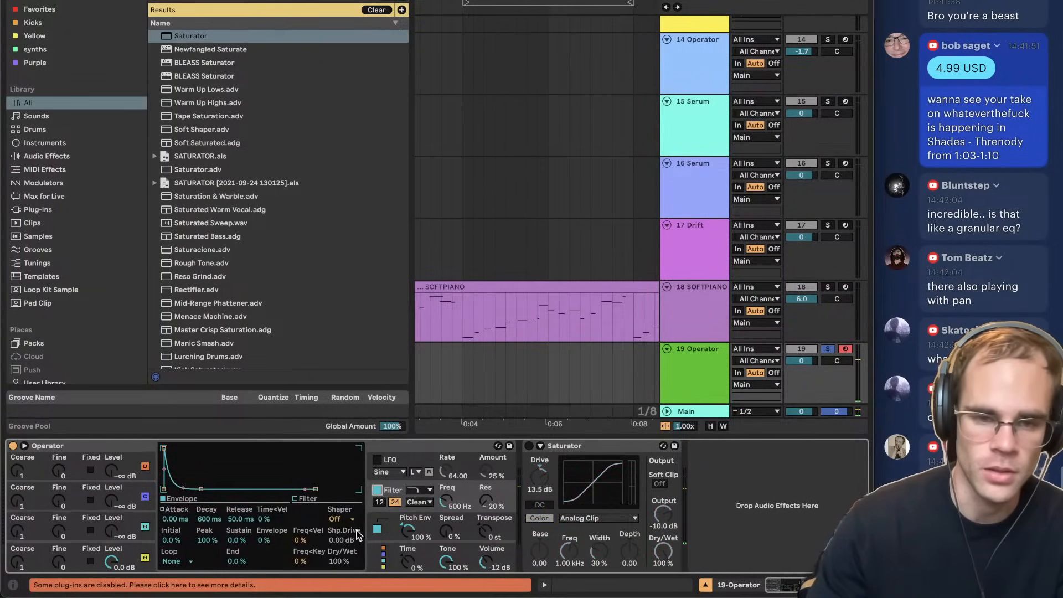
{"action": "left_click", "coordinate": [127, 552]}
{"action": "left_click", "coordinate": [318, 520]}
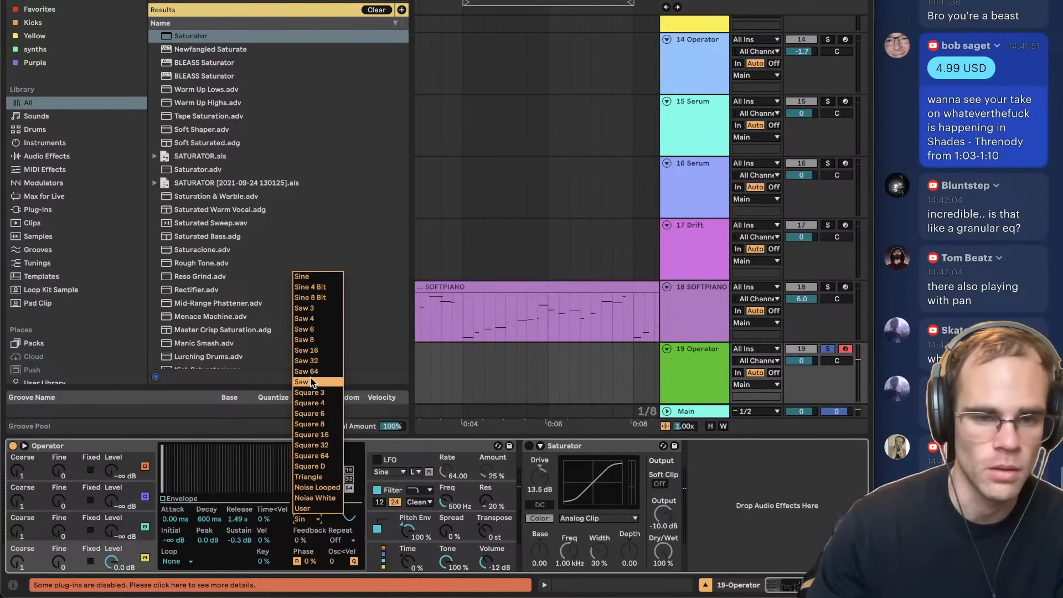
{"action": "left_click", "coordinate": [317, 465]}
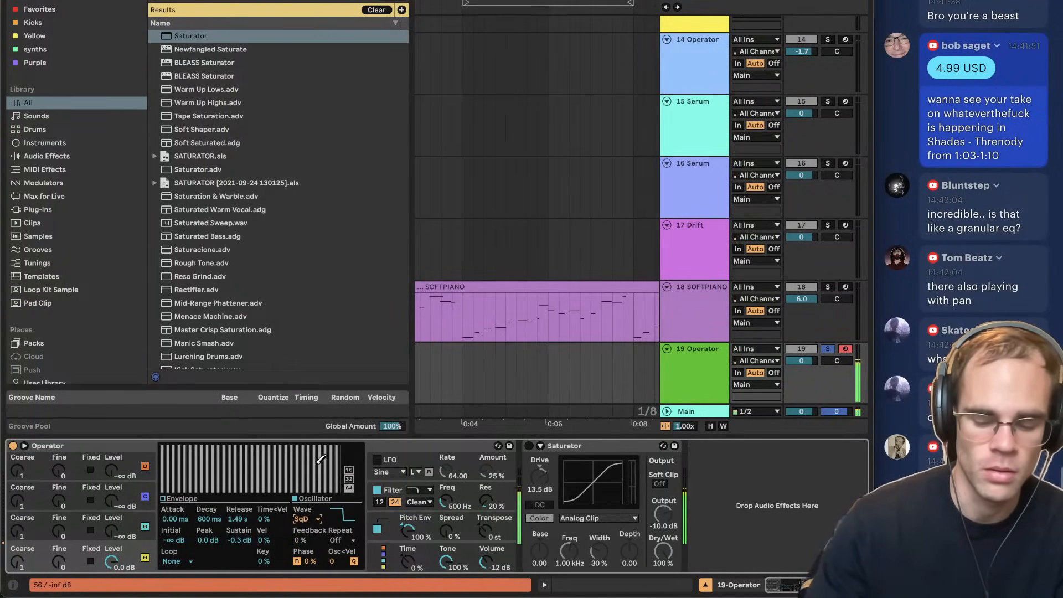
Set oscillator A's sustain to -inf dB and decay to 1.49 s, and lower Operator's filter frequency to 202 Hz.
{"action": "mouse_move", "coordinate": [445, 501]}
{"action": "left_mouse_down"}
{"action": "mouse_move", "coordinate": [446, 514]}
{"action": "mouse_move", "coordinate": [447, 497]}
{"action": "left_mouse_up"}
{"action": "left_click", "coordinate": [141, 551]}
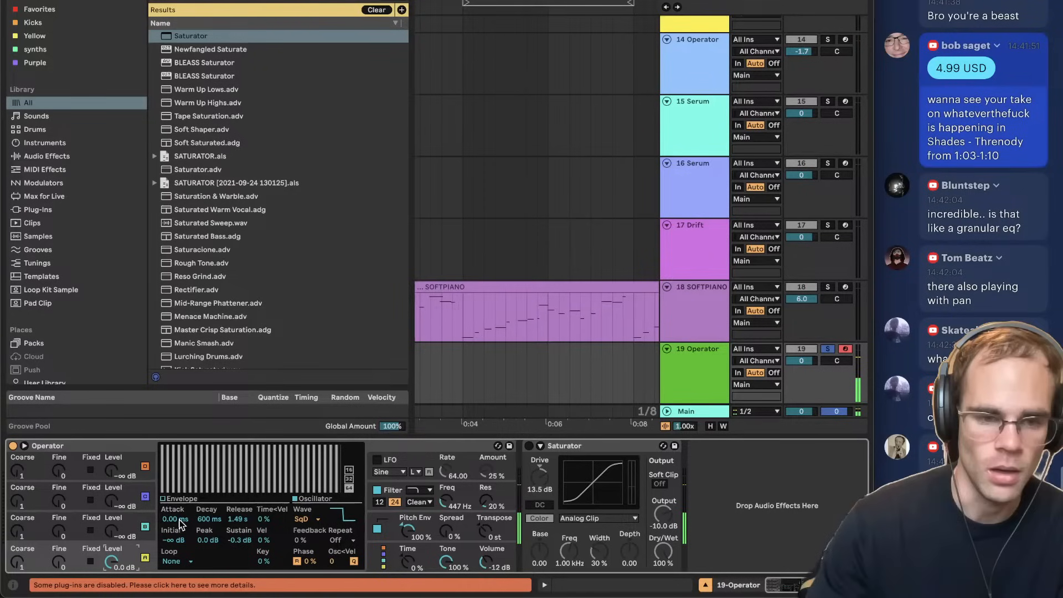
{"action": "left_click_drag", "start_coordinate": [239, 540], "coordinate": [239, 592]}
{"action": "left_click_drag", "start_coordinate": [216, 520], "coordinate": [216, 509]}
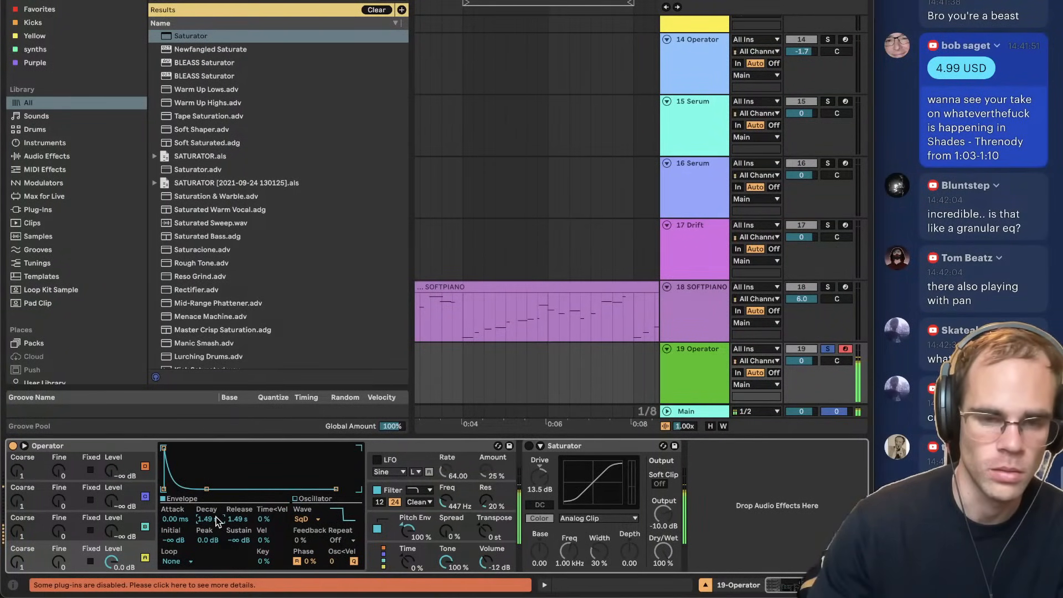
{"action": "left_click_drag", "start_coordinate": [445, 500], "coordinate": [445, 517]}
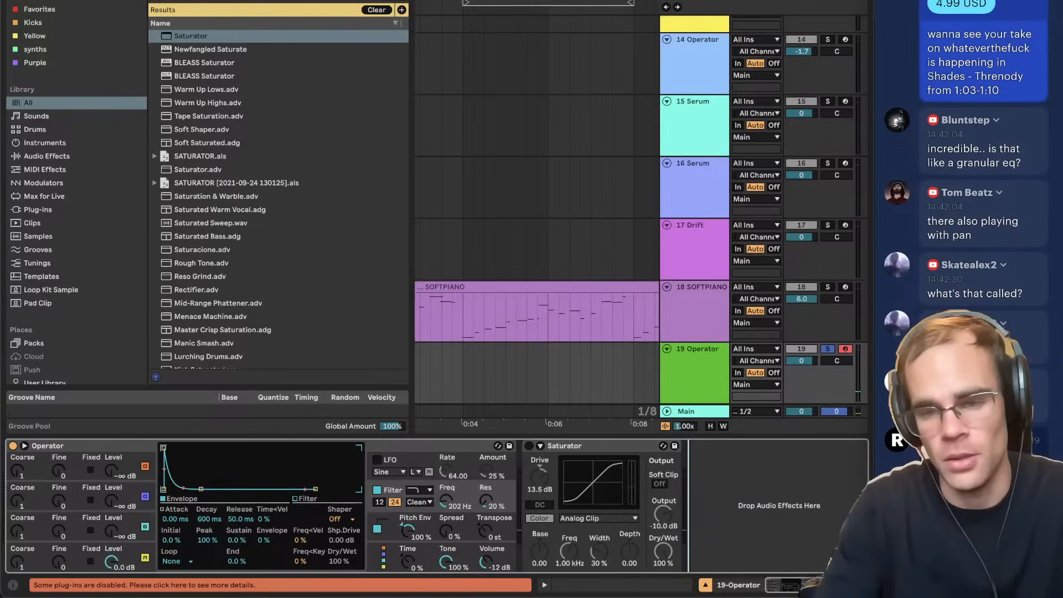
Shift Peel's EQ region on the SOFTPIANO track to the left stereo edge and higher in frequency, and close the plug-in window.
{"action": "left_click", "coordinate": [798, 288]}
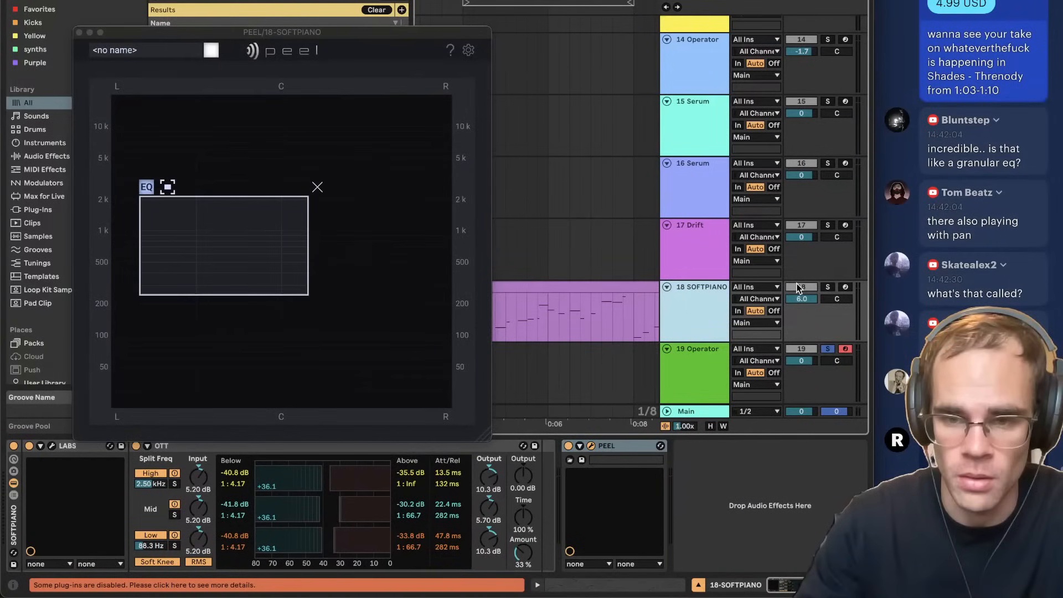
{"action": "left_click_drag", "start_coordinate": [209, 244], "coordinate": [181, 230]}
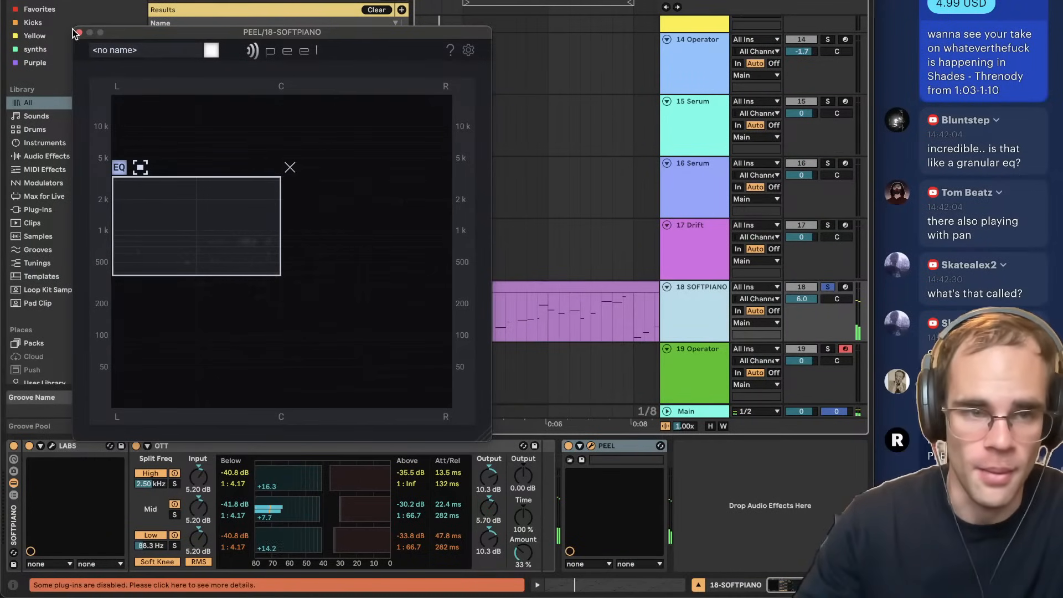
{"action": "left_click", "coordinate": [78, 32]}
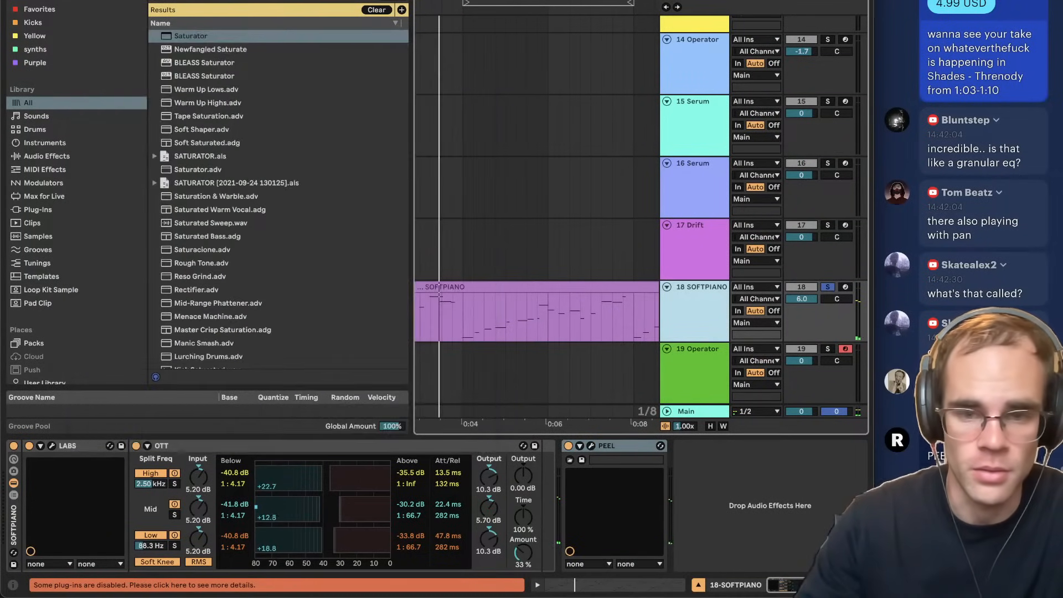
Inspect the effects rack on the 20 Group track.
{"action": "scroll", "coordinate": [659, 357], "scroll_direction": "down", "scroll_amount": 5}
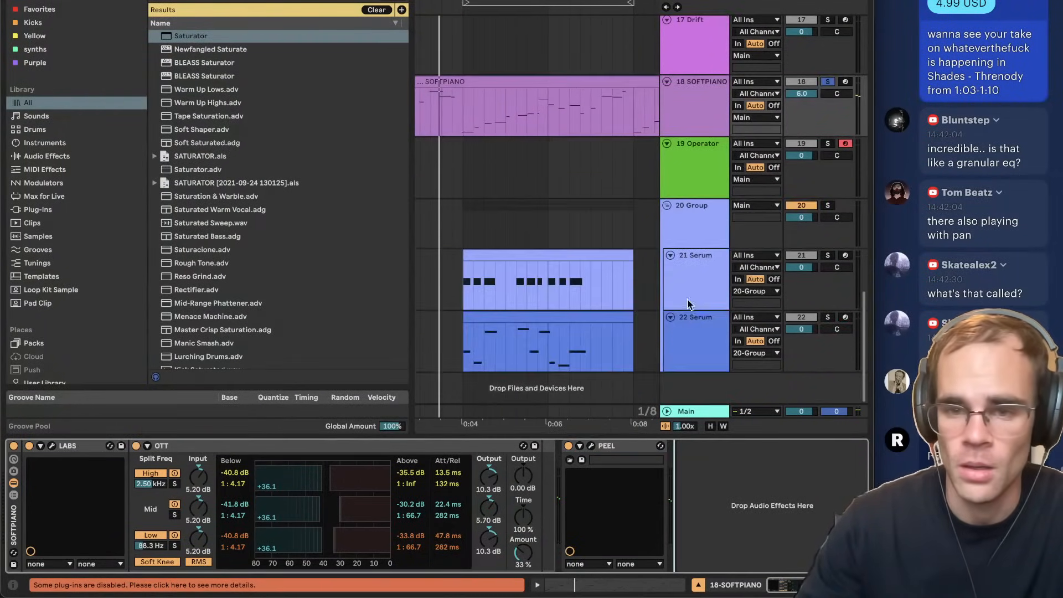
{"action": "left_click", "coordinate": [687, 284]}
{"action": "left_click", "coordinate": [695, 240]}
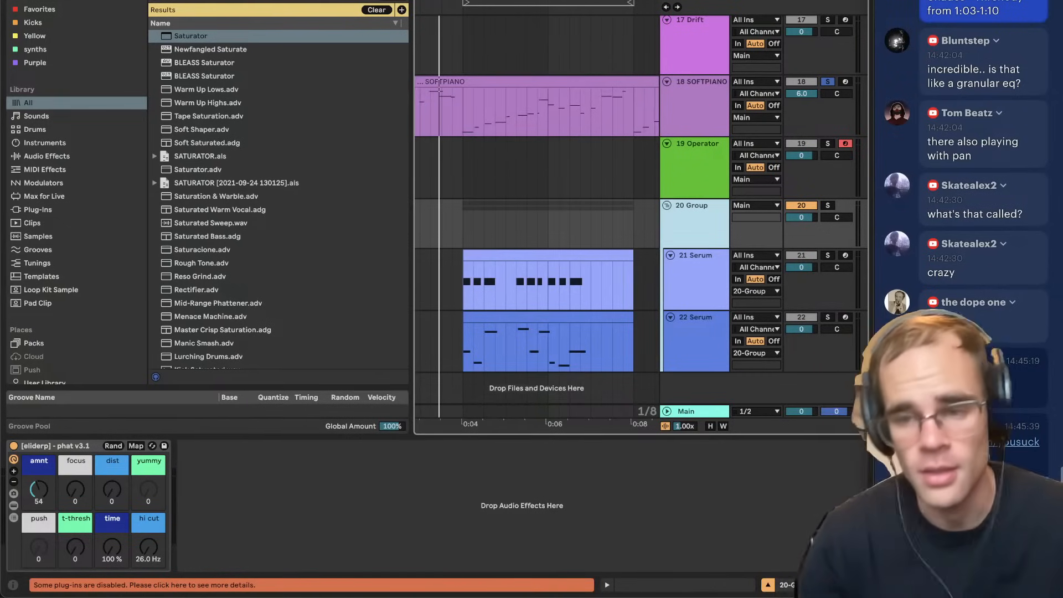
Look back through the stream chat for the next paid sound request.
{"action": "scroll", "coordinate": [1003, 308], "scroll_direction": "up", "scroll_amount": 12}
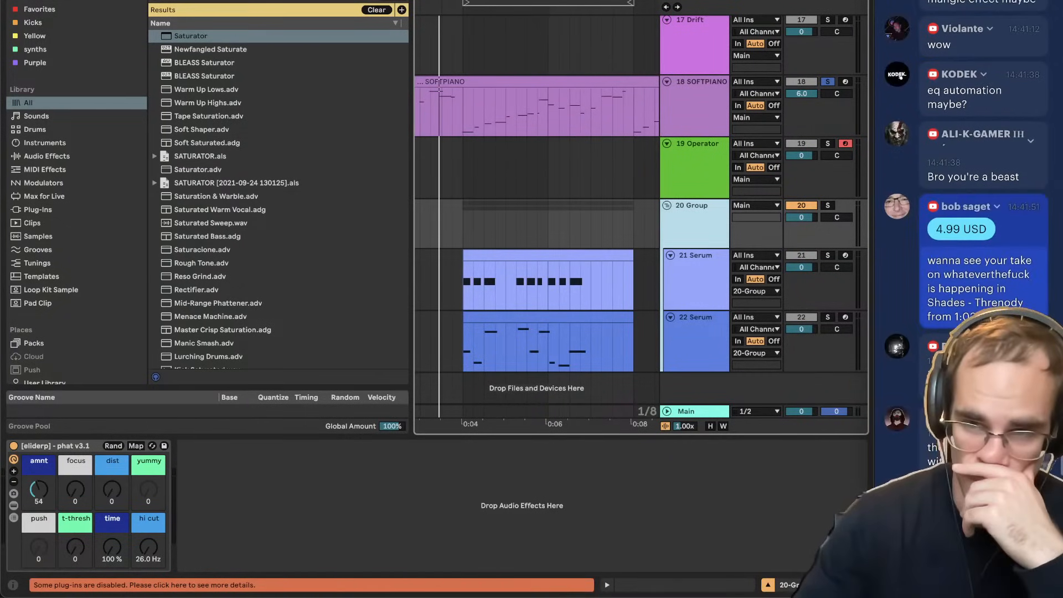
{"action": "scroll", "coordinate": [1002, 307], "scroll_direction": "up", "scroll_amount": 4}
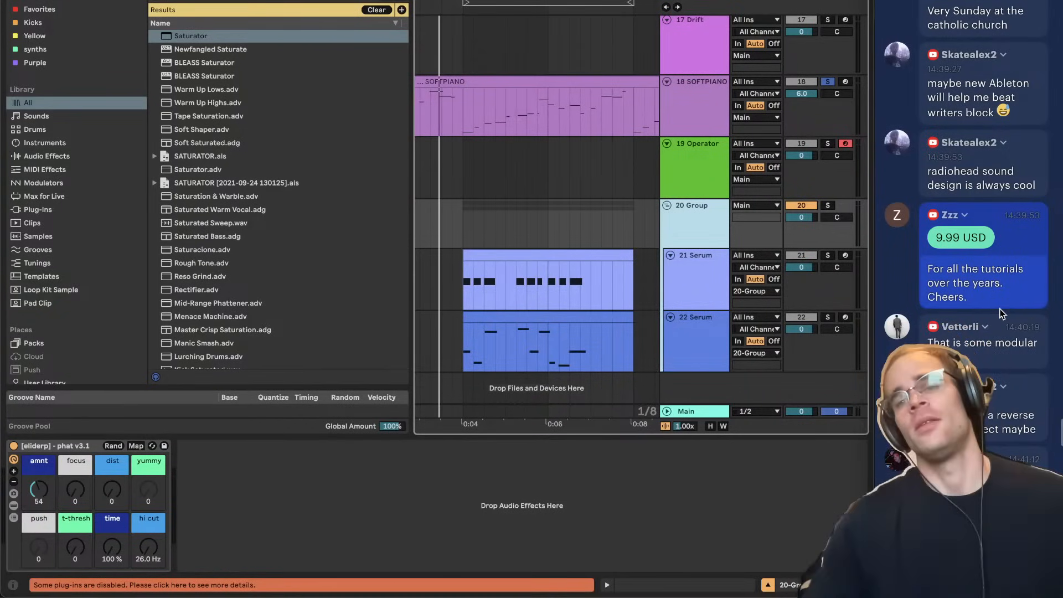
{"action": "scroll", "coordinate": [1002, 309], "scroll_direction": "up", "scroll_amount": 20}
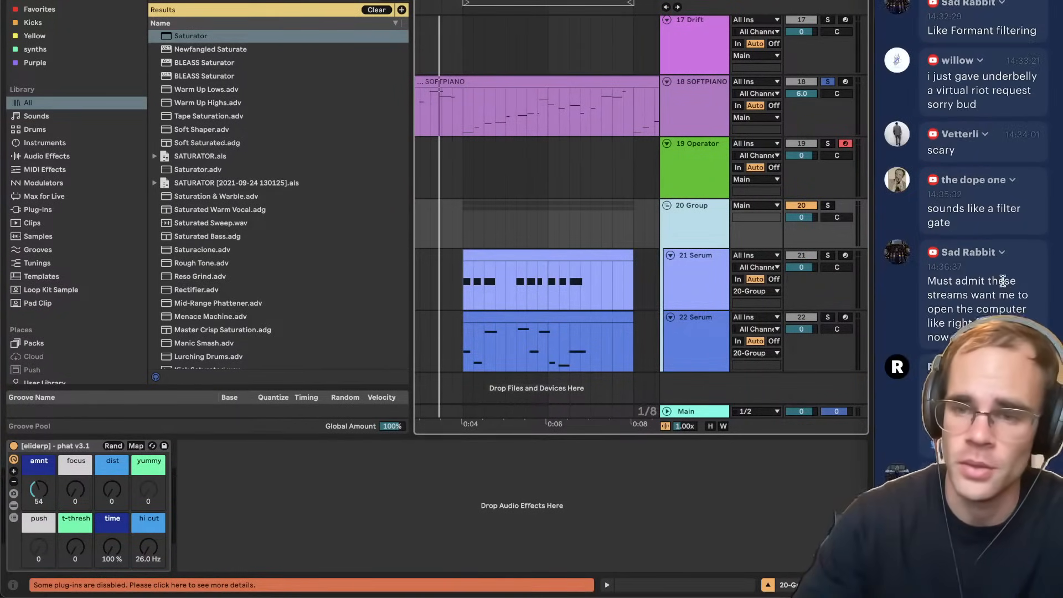
{"action": "scroll", "coordinate": [1001, 298], "scroll_direction": "up", "scroll_amount": 5}
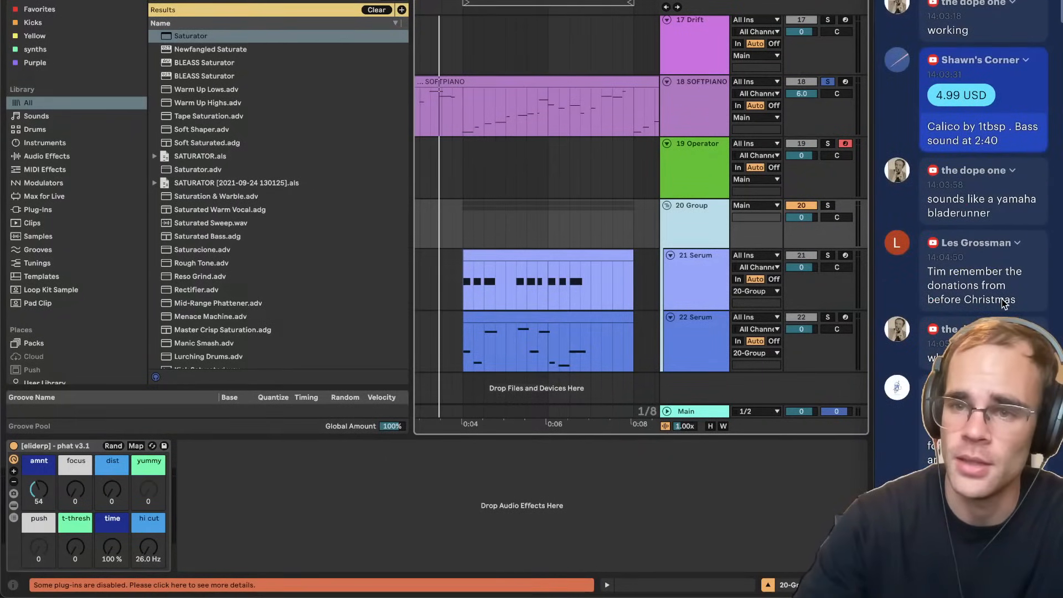
{"action": "scroll", "coordinate": [1001, 299], "scroll_direction": "down", "scroll_amount": 5}
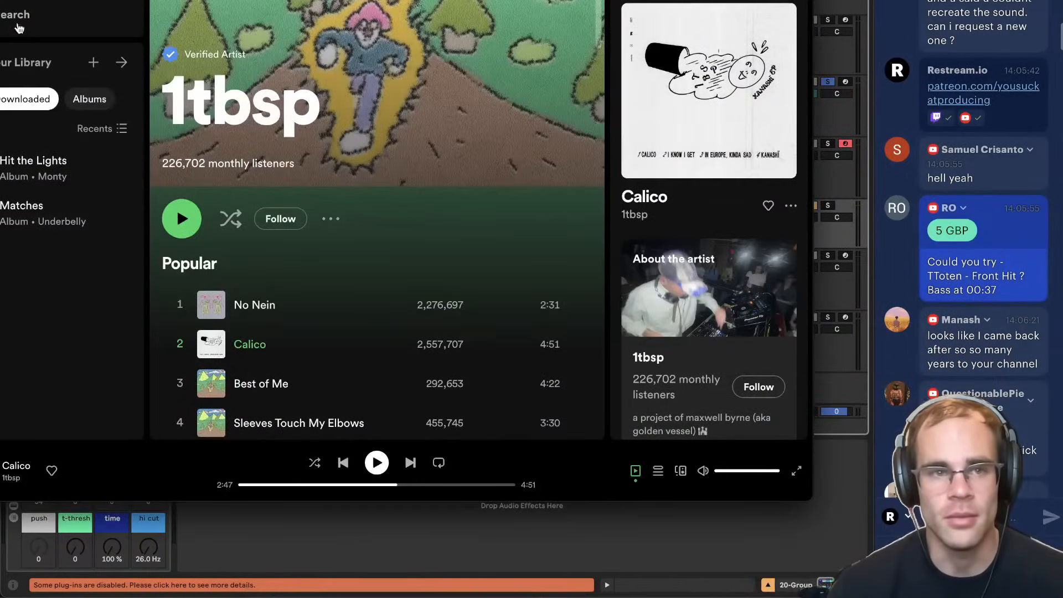
Search Spotify for "ttoten front hit" and play Front Hit by TToten from further into the song.
{"action": "left_click", "coordinate": [20, 17]}
{"action": "type", "text": "t"}
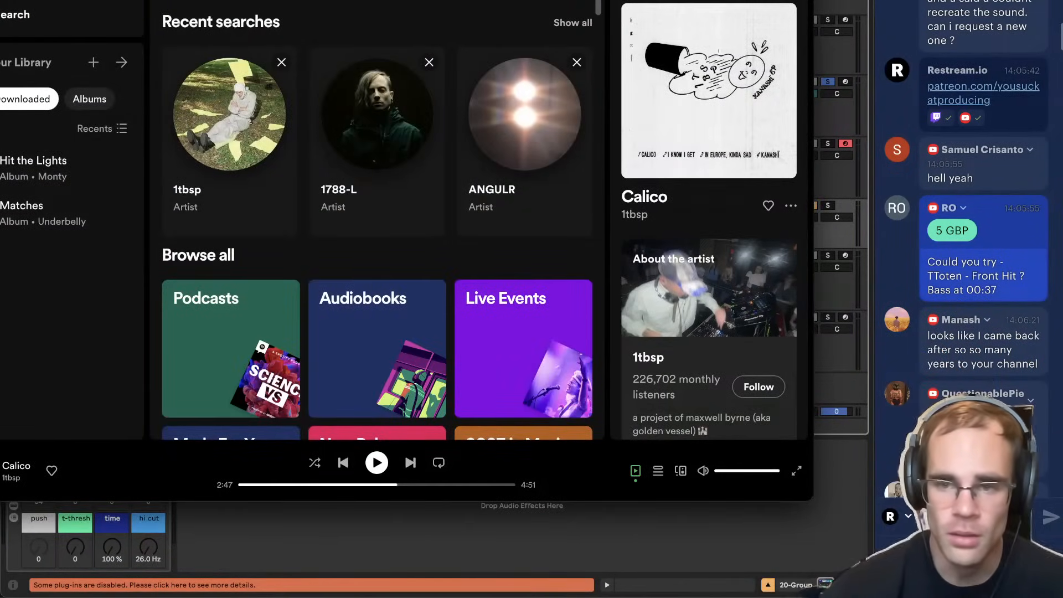
{"action": "type", "text": "toten"}
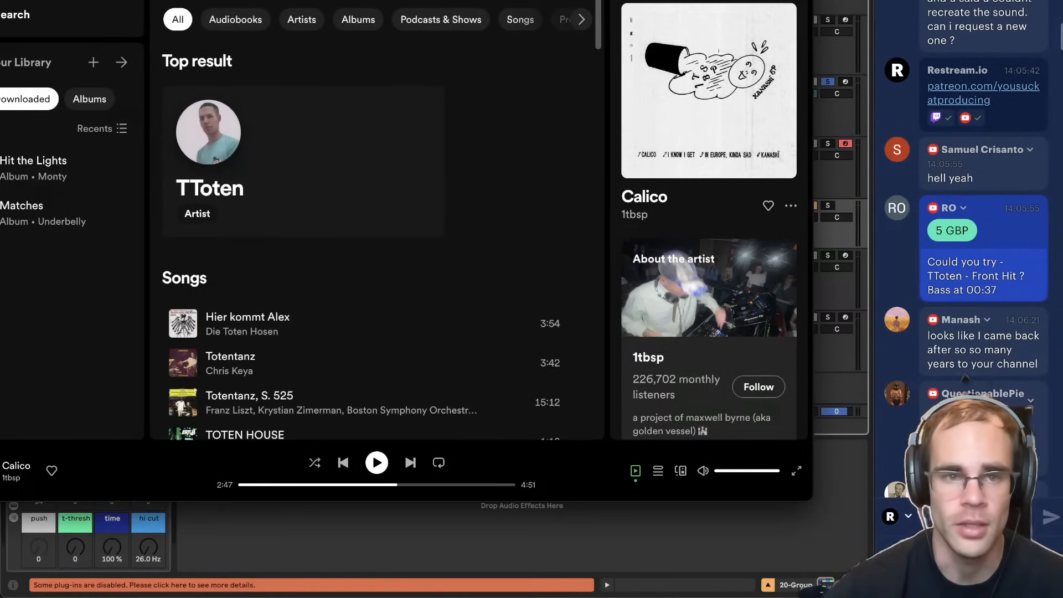
{"action": "type", "text": " front hit"}
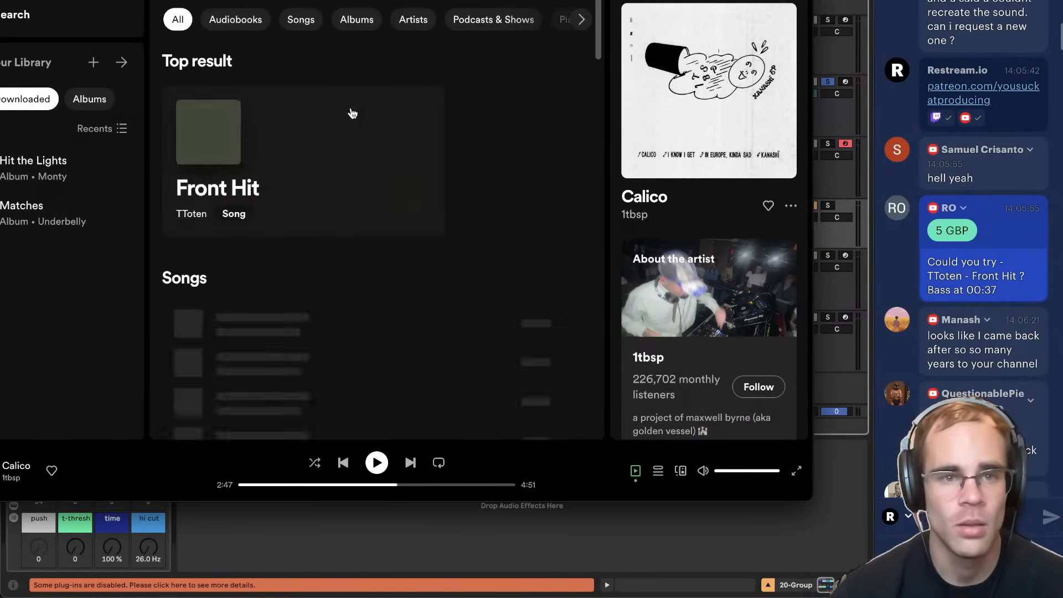
{"action": "left_click", "coordinate": [410, 212]}
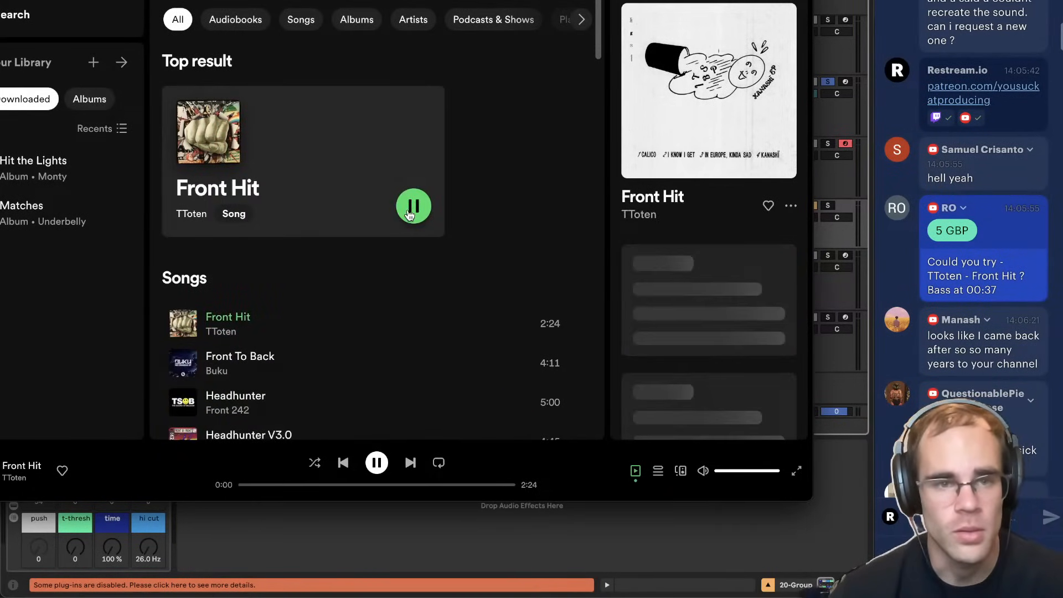
{"action": "left_click", "coordinate": [279, 485]}
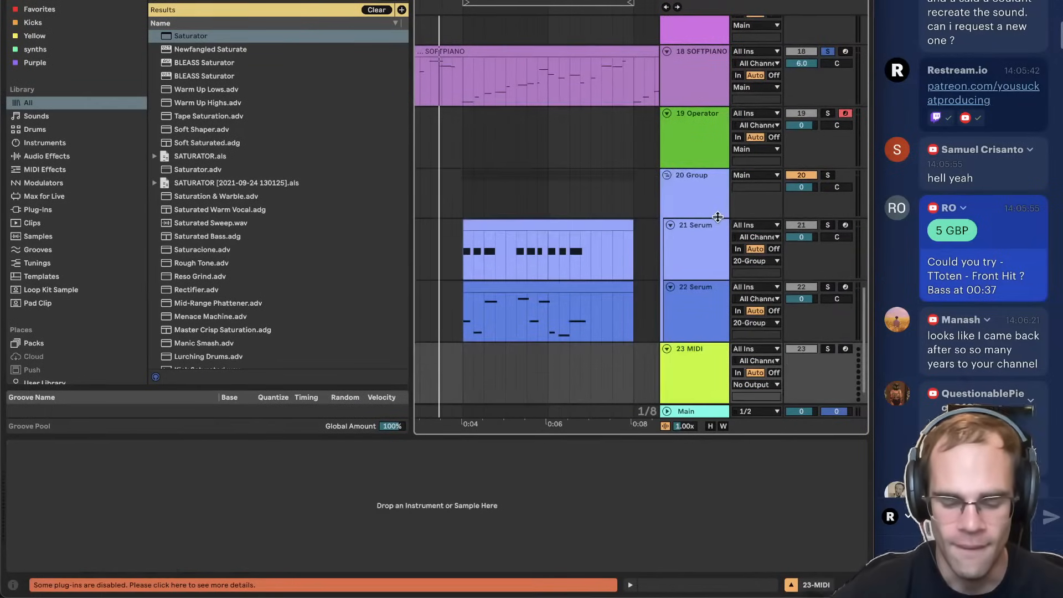
Load Serum on the new MIDI track 23 and clear the solo on the SOFTPIANO track.
{"action": "key", "text": "super+f"}
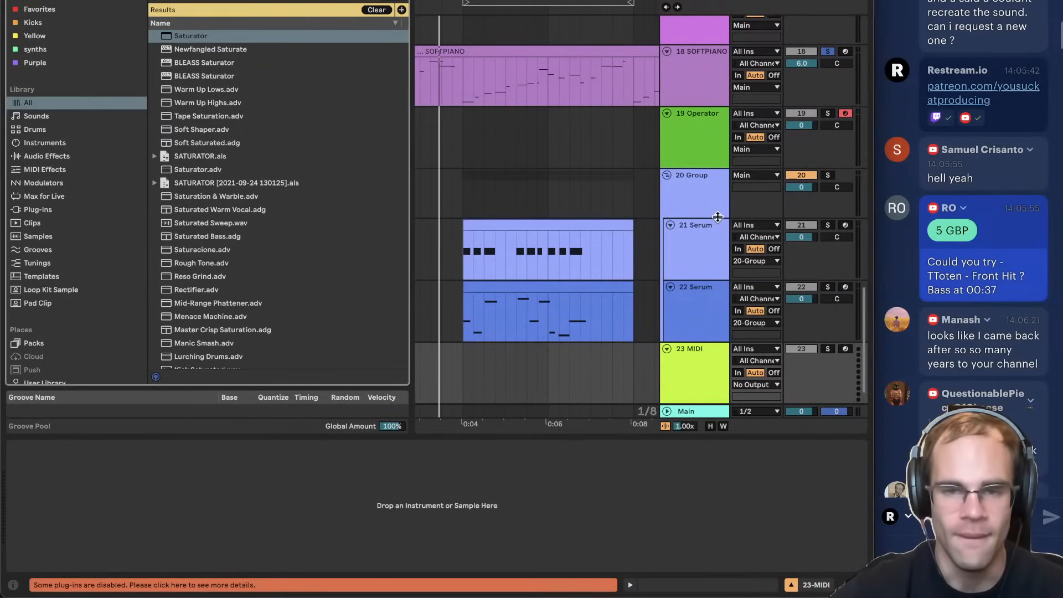
{"action": "type", "text": "serum"}
{"action": "double_click", "coordinate": [221, 76]}
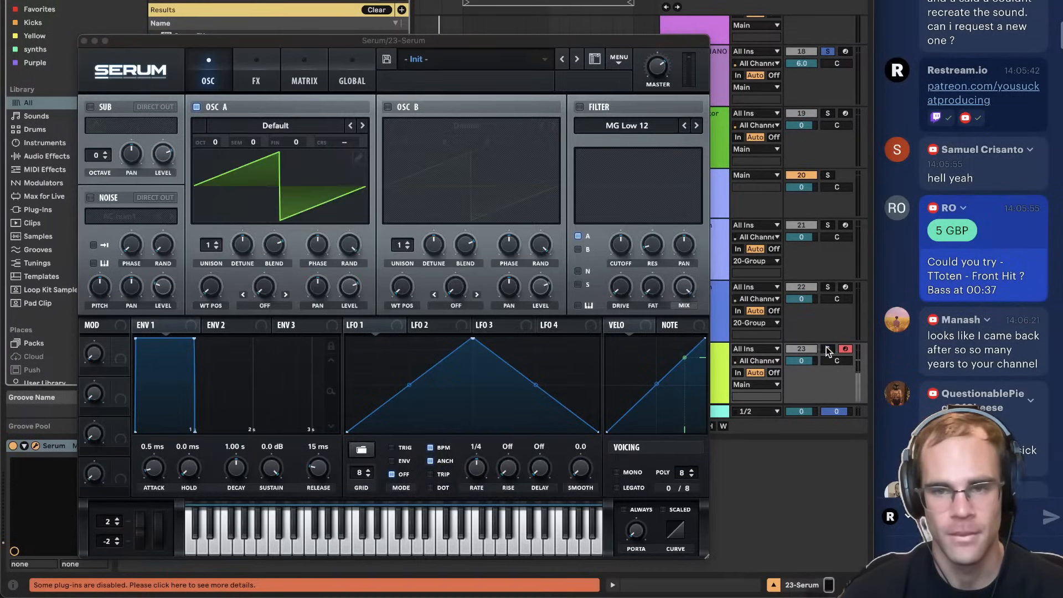
{"action": "double_click", "coordinate": [826, 350]}
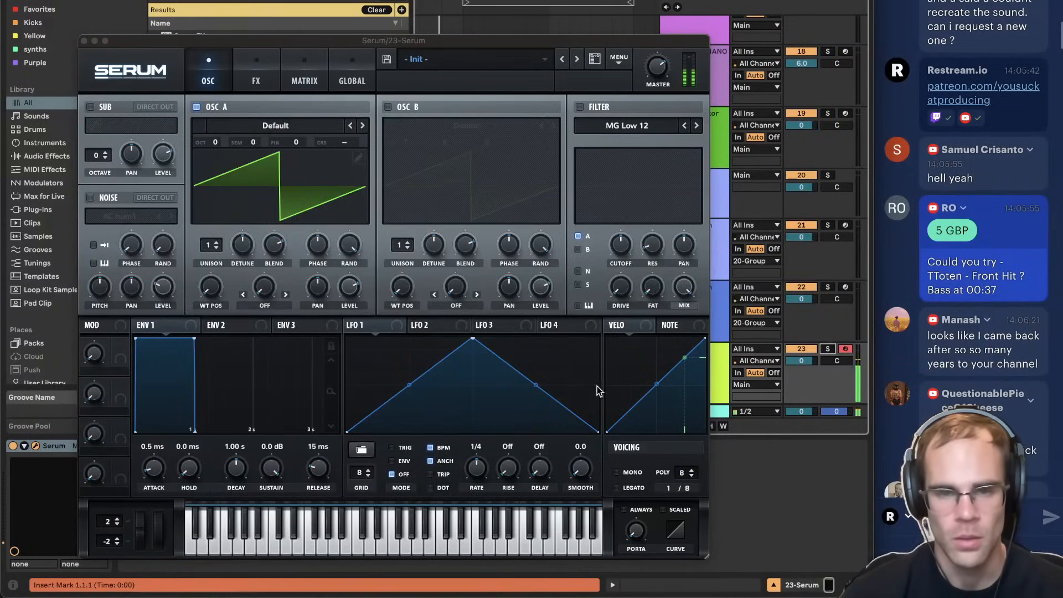
Shape LFO 1 into a falling ramp, assign it to OSC A's level at 100, set its rate to 1/16 and lower the keyboard octave.
{"action": "left_click_drag", "start_coordinate": [471, 340], "coordinate": [368, 167]}
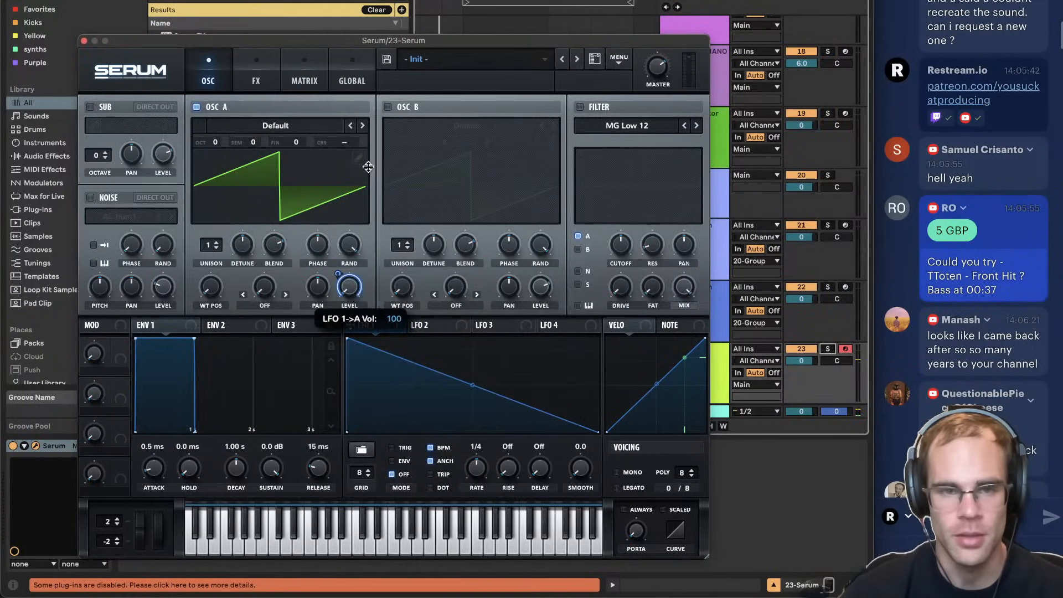
{"action": "left_click_drag", "start_coordinate": [478, 467], "coordinate": [480, 442]}
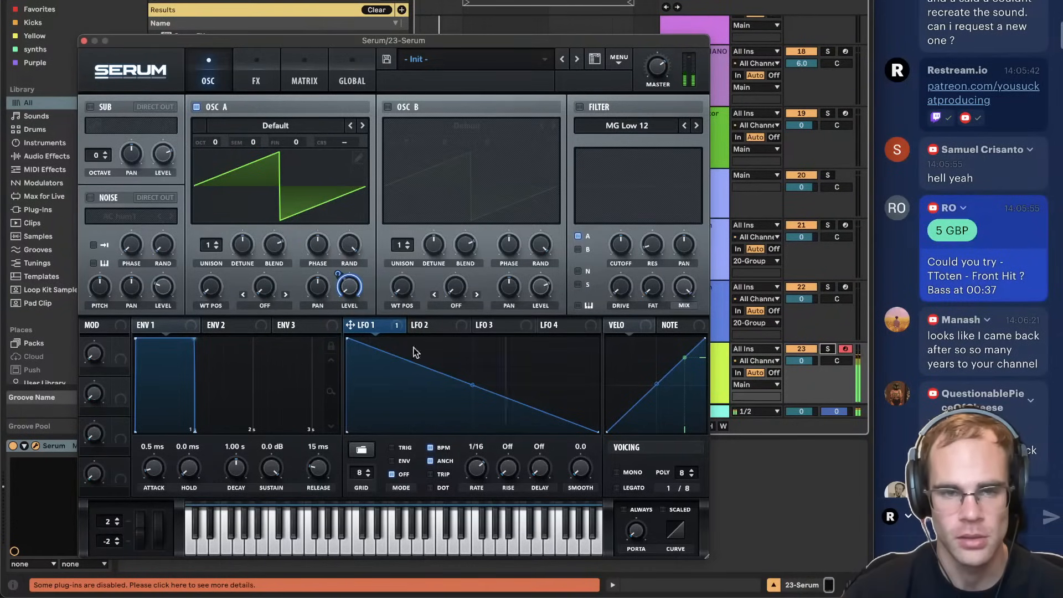
{"action": "key", "text": "z"}
{"action": "key", "text": "a"}
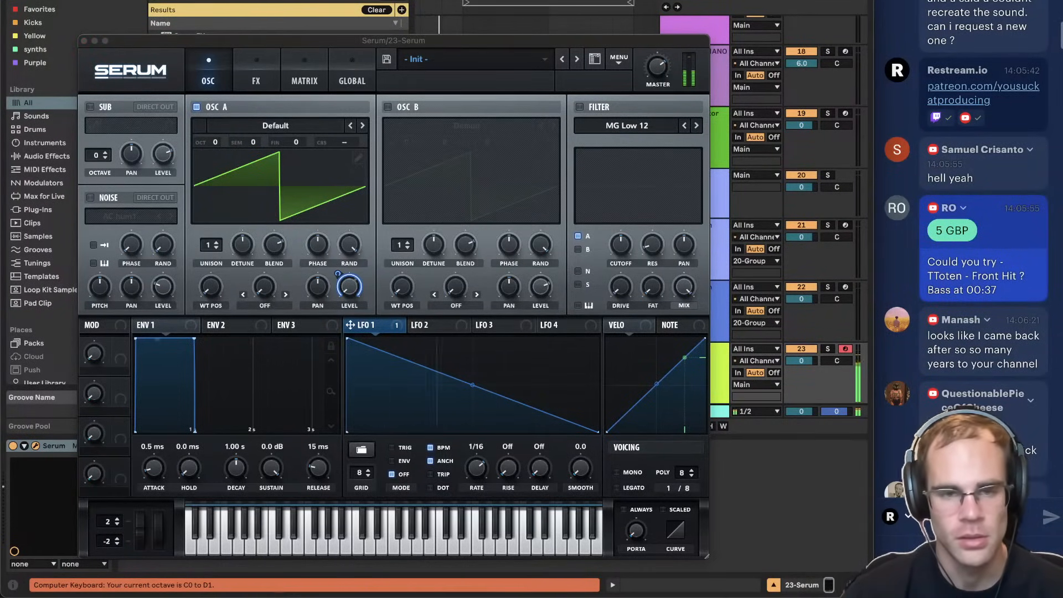
Change OSC A's wavetable to Analog_BD_Sin and bend LFO 1 into a short attack with an outward-curved decay.
{"action": "left_click", "coordinate": [362, 126]}
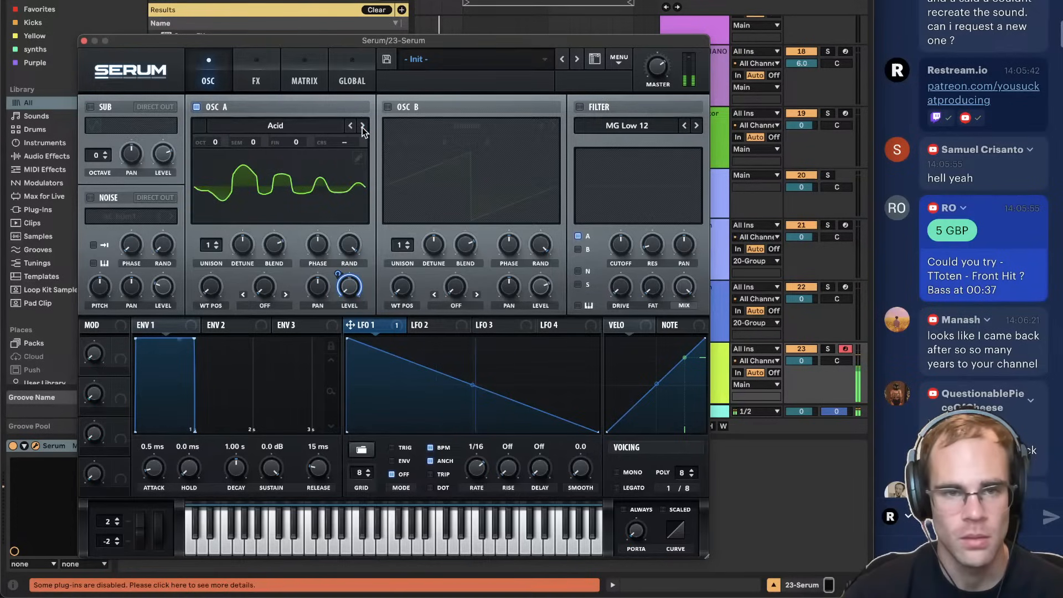
{"action": "left_click", "coordinate": [362, 127]}
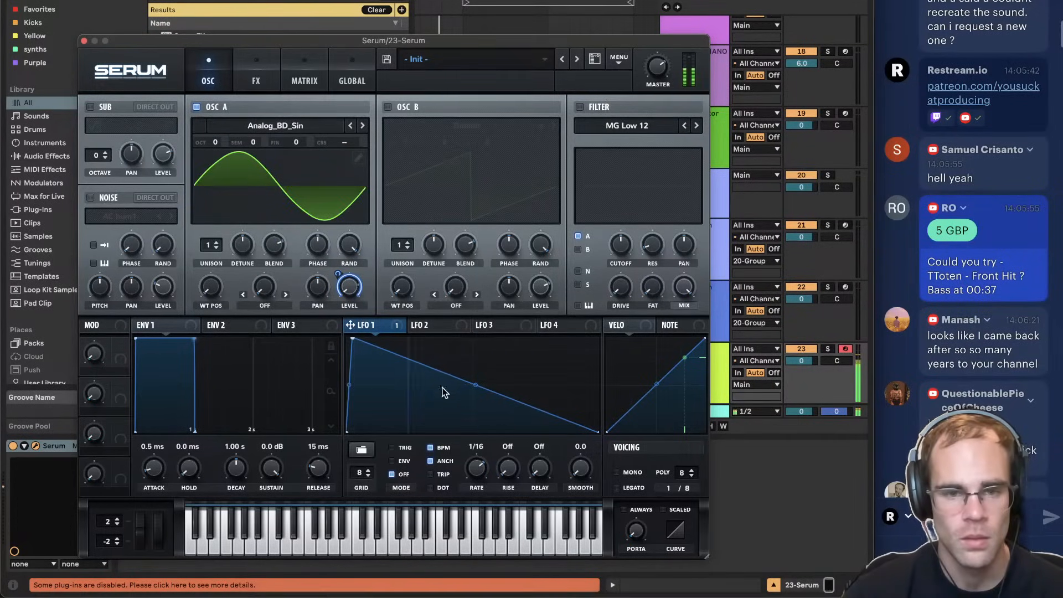
{"action": "left_click_drag", "start_coordinate": [476, 386], "coordinate": [475, 377]}
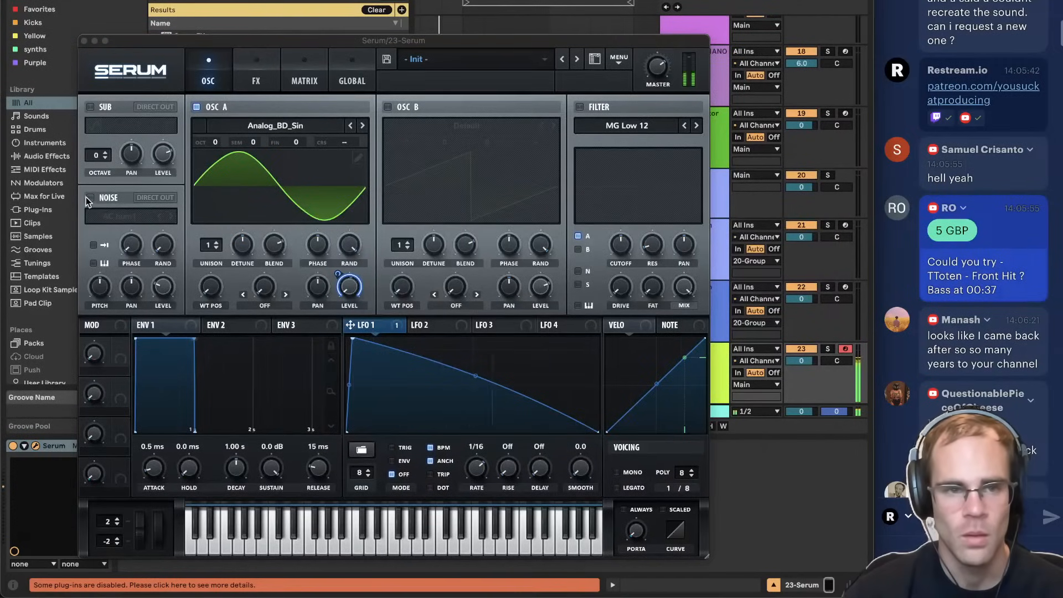
Enable the noise oscillator with the XF_KikAtk_20 sample, raise its level and assign LFO 1 to modulate that level.
{"action": "left_click", "coordinate": [89, 197]}
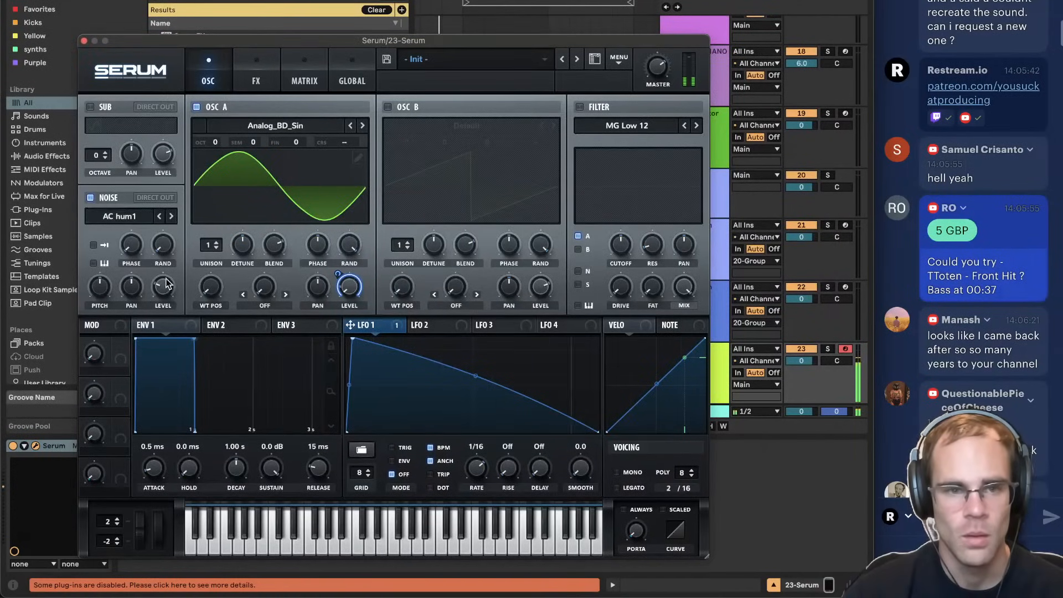
{"action": "left_click_drag", "start_coordinate": [165, 279], "coordinate": [156, 247]}
{"action": "left_click", "coordinate": [131, 215]}
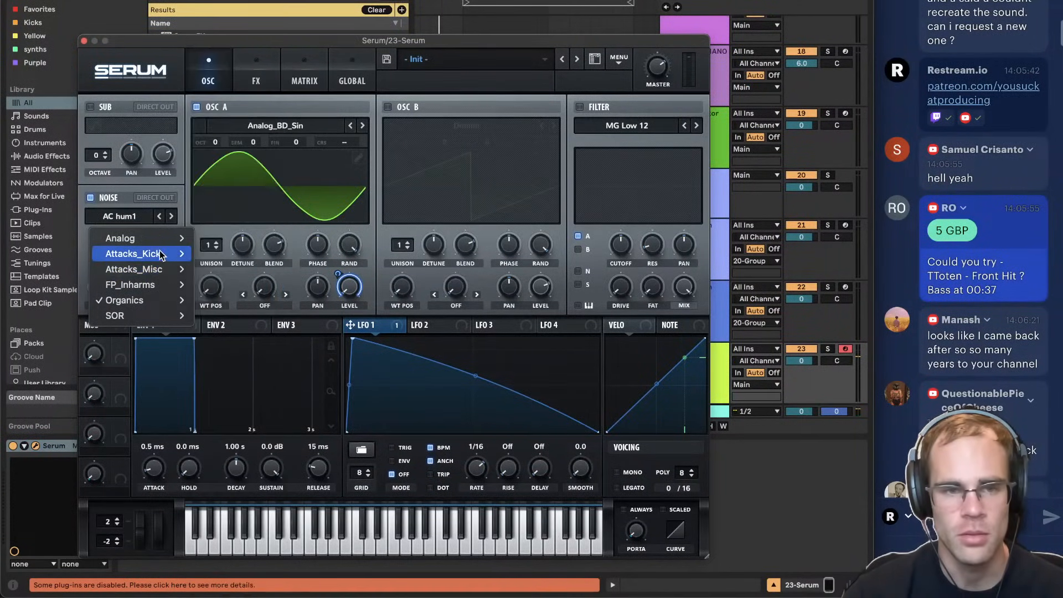
{"action": "mouse_move", "coordinate": [159, 252]}
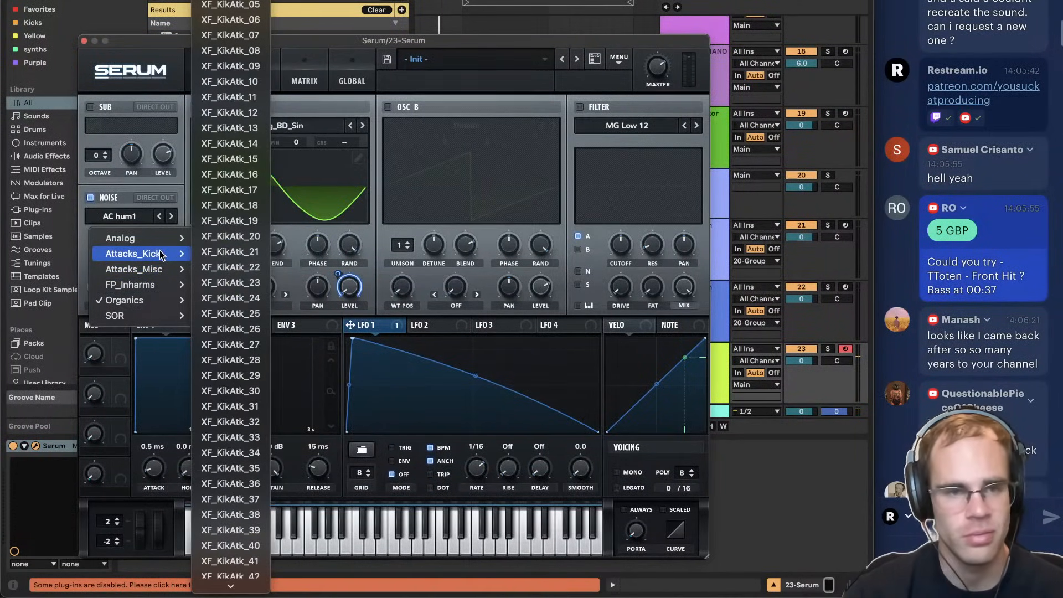
{"action": "left_click", "coordinate": [216, 235]}
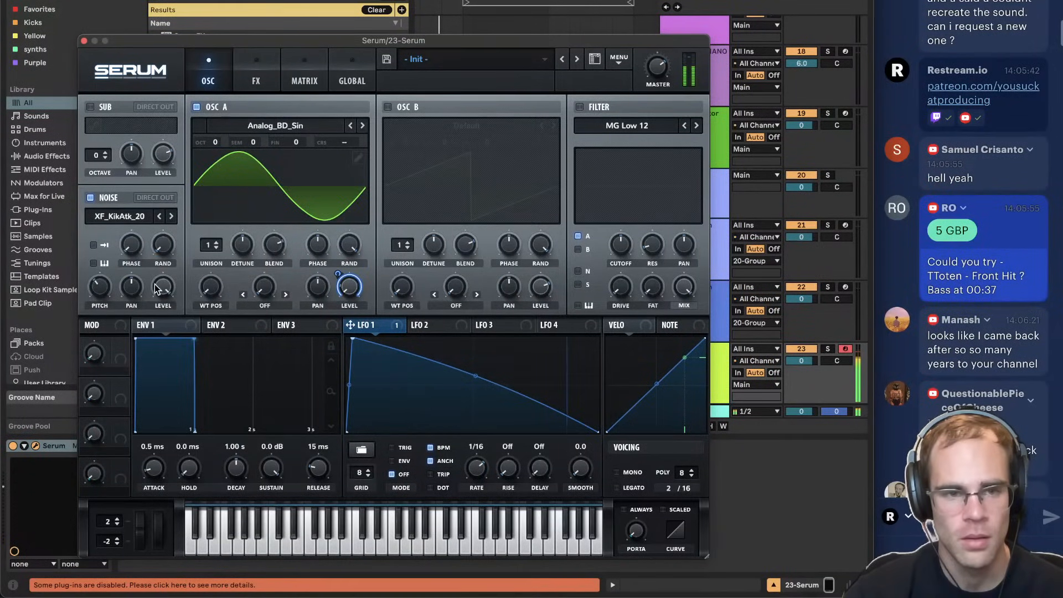
{"action": "left_click_drag", "start_coordinate": [349, 325], "coordinate": [164, 288]}
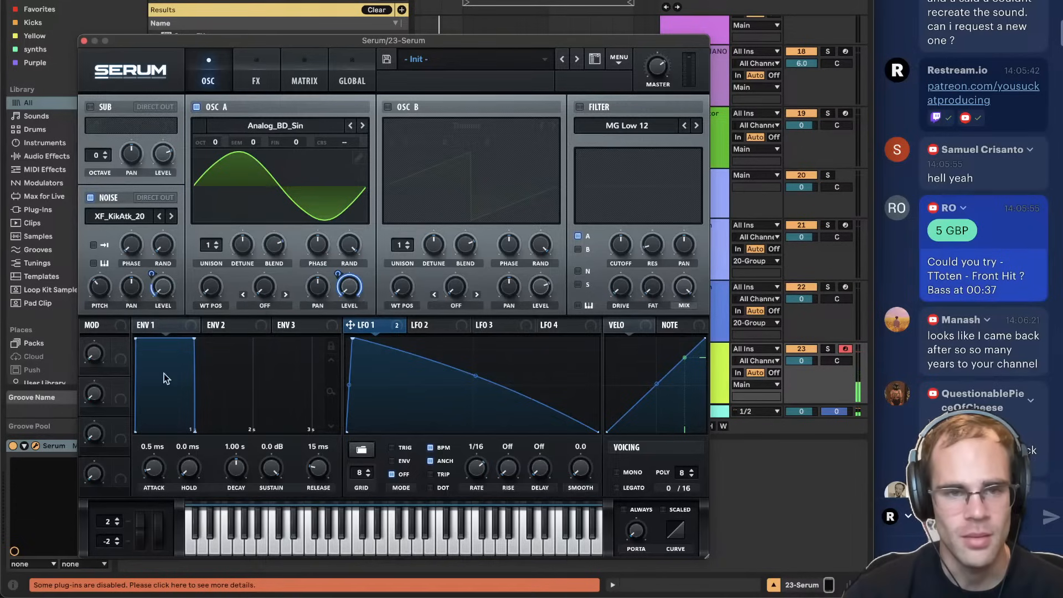
Adjust the noise pitch and advance the noise sample to XF_KikAtk_22.
{"action": "mouse_move", "coordinate": [95, 285]}
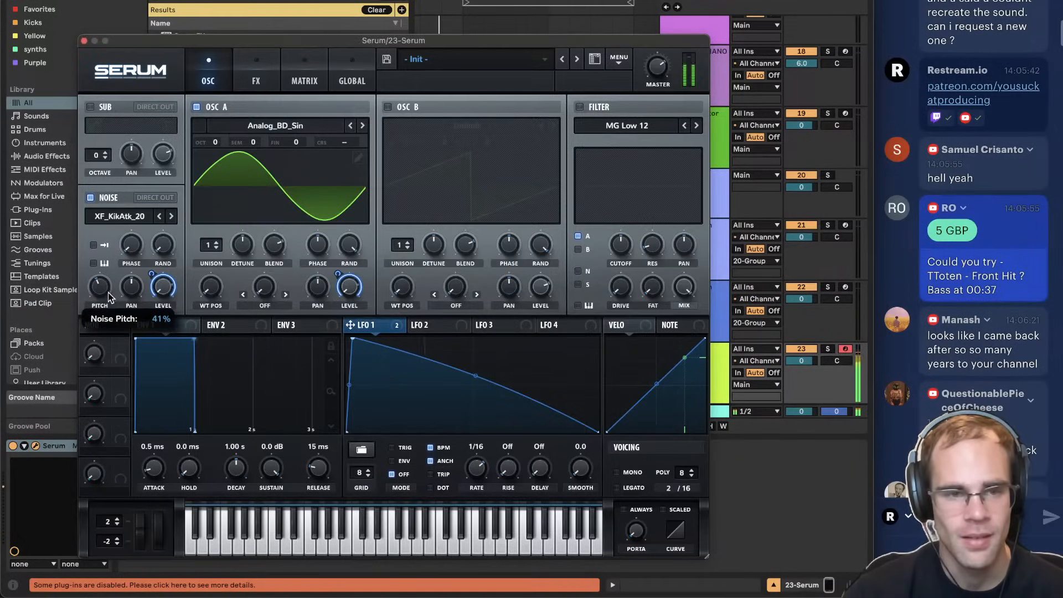
{"action": "left_click", "coordinate": [171, 216]}
{"action": "left_click_drag", "start_coordinate": [100, 287], "coordinate": [103, 281]}
{"action": "left_click", "coordinate": [172, 216]}
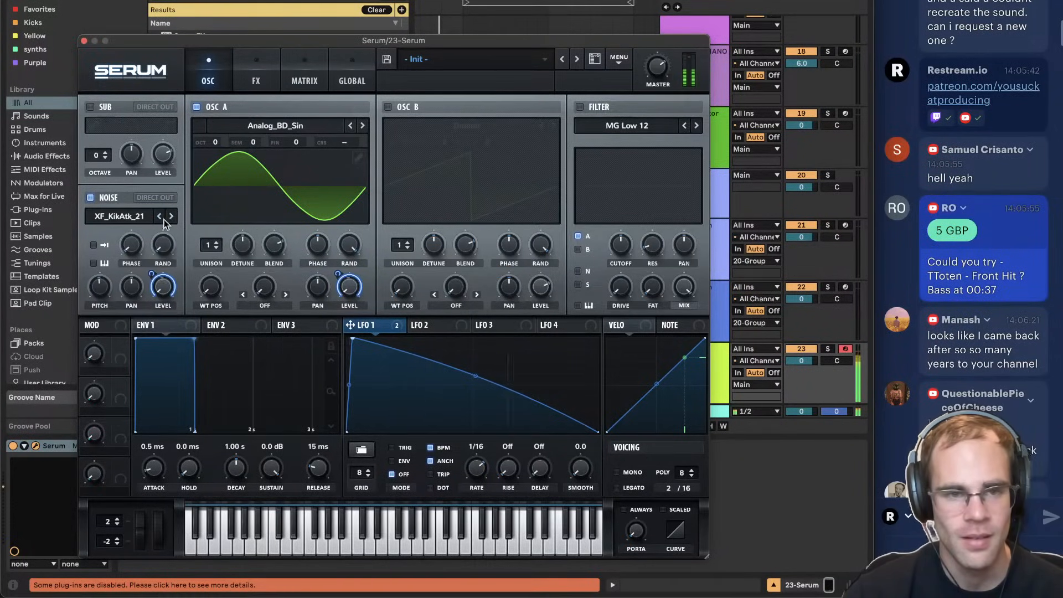
Add Redux after Serum on track 23 and lower its rate to 4.65 kHz.
{"action": "left_click", "coordinate": [252, 55]}
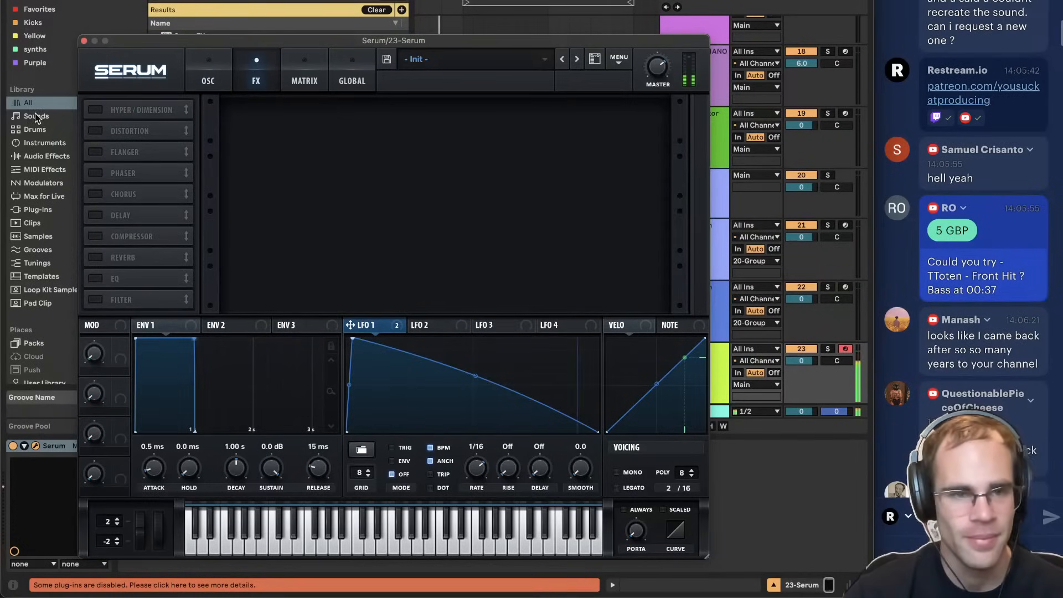
{"action": "left_click", "coordinate": [83, 40]}
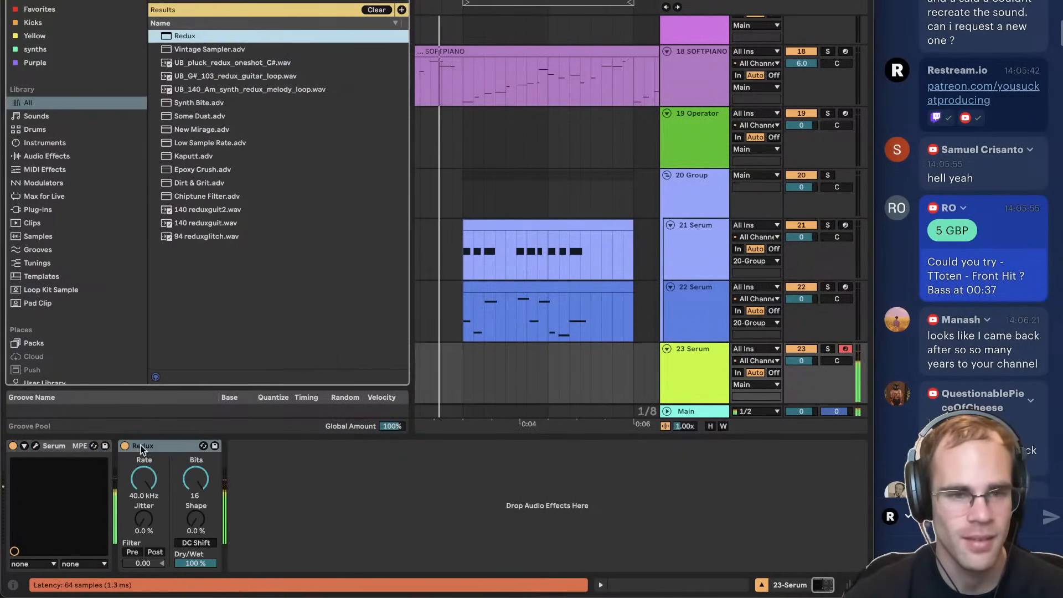
{"action": "left_click_drag", "start_coordinate": [143, 477], "coordinate": [143, 489]}
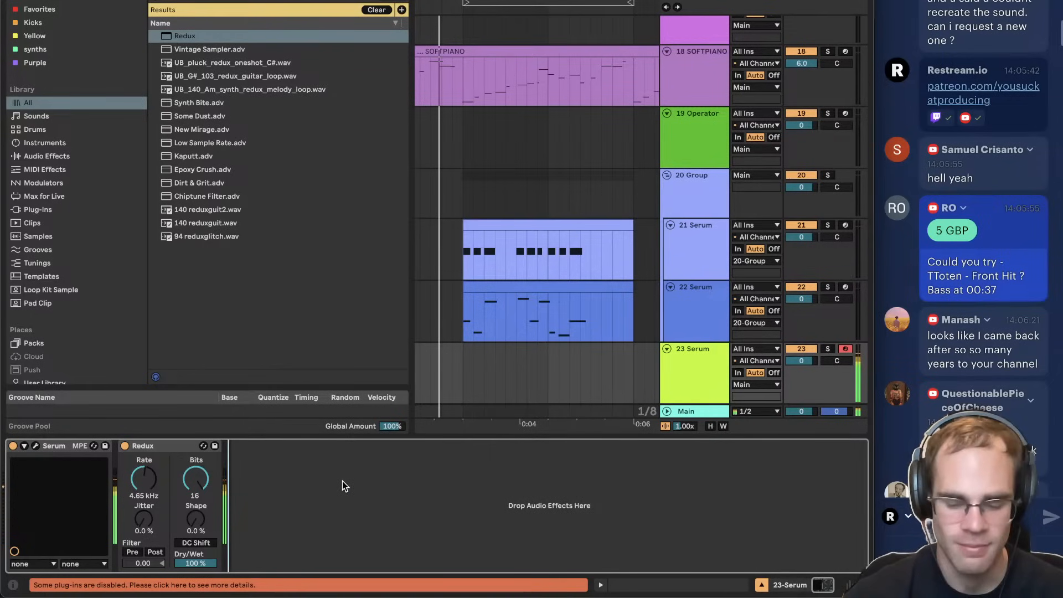
Search the browser for "satur" and add Saturator after Redux with its drive at 22.9 dB and output at -12.0 dB.
{"action": "key", "text": "super+f"}
{"action": "type", "text": "satur"}
{"action": "key", "text": "Down"}
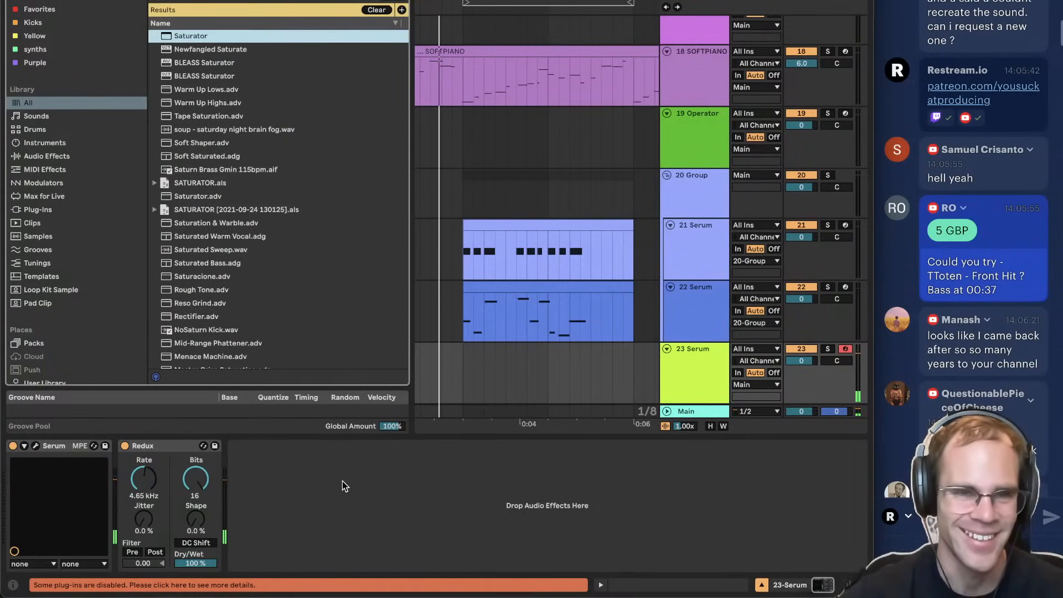
{"action": "key", "text": "Return"}
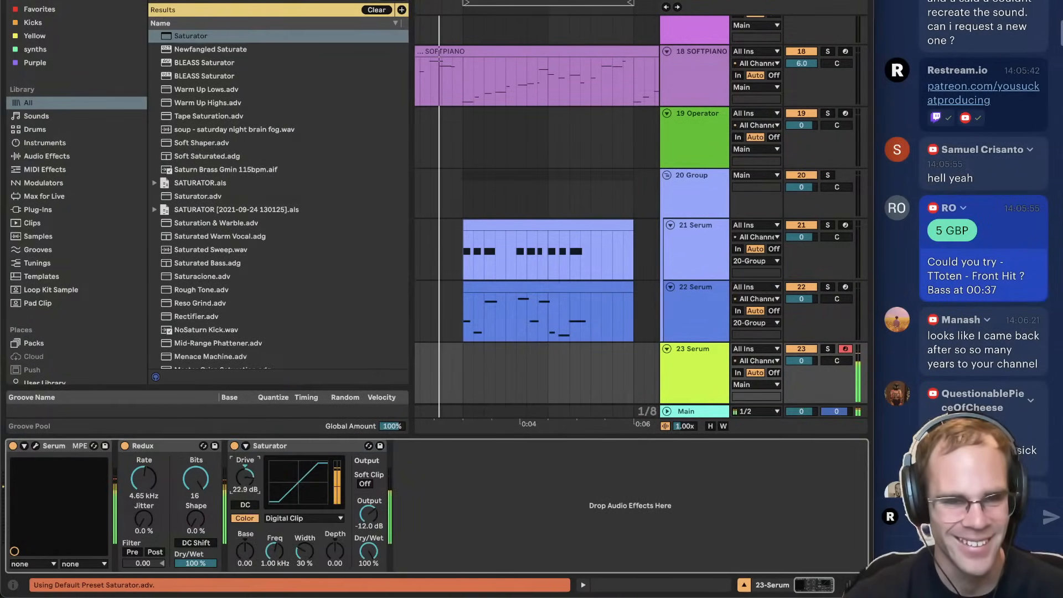
Sweep Redux's rate and settle it at 6.17 kHz, reopening the Serum window.
{"action": "left_click_drag", "start_coordinate": [143, 477], "coordinate": [144, 443]}
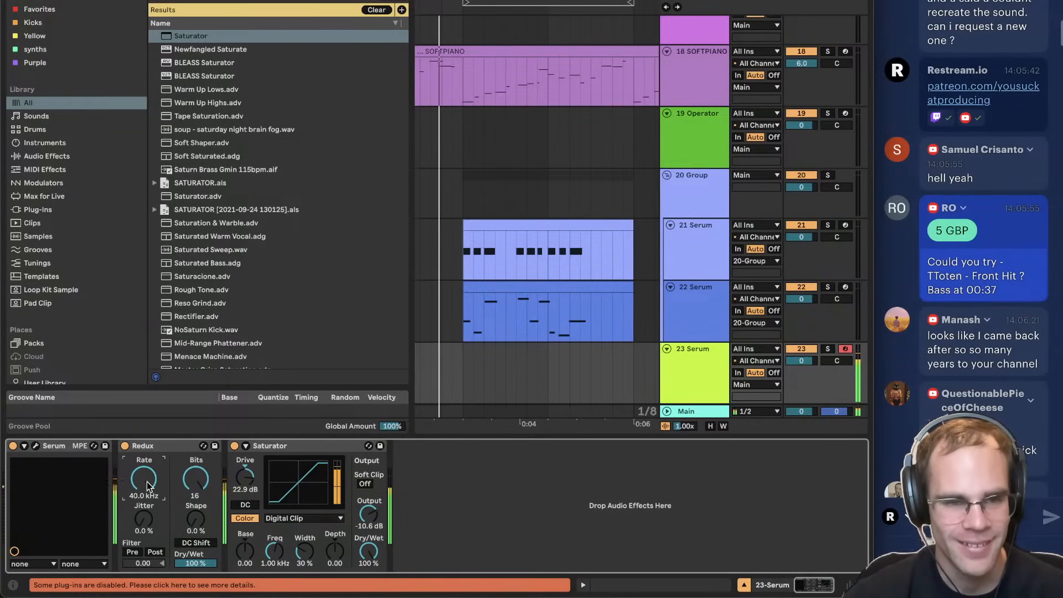
{"action": "left_click_drag", "start_coordinate": [158, 485], "coordinate": [158, 520]}
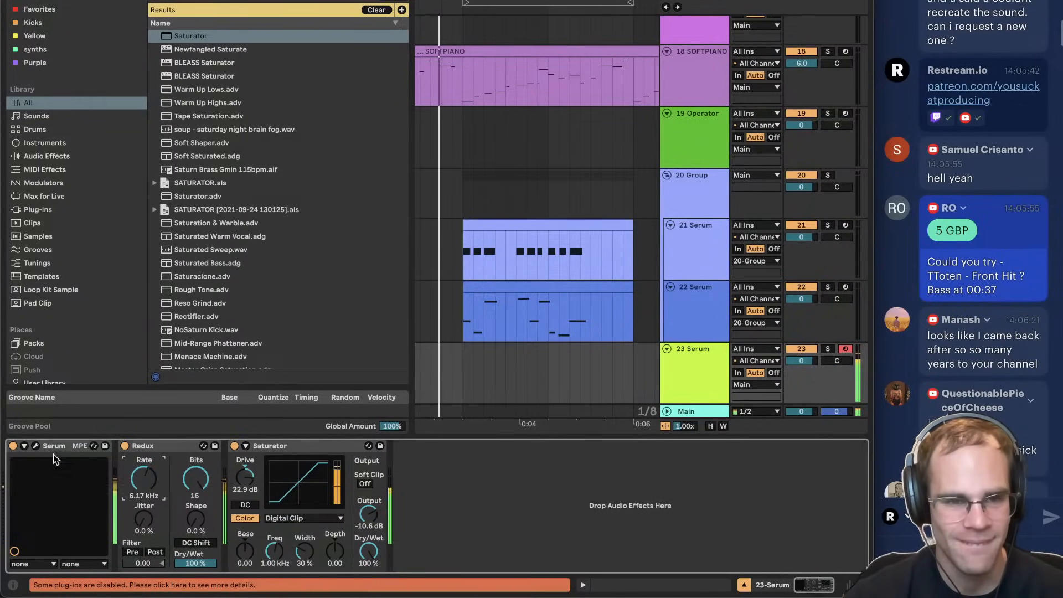
{"action": "left_click", "coordinate": [35, 446]}
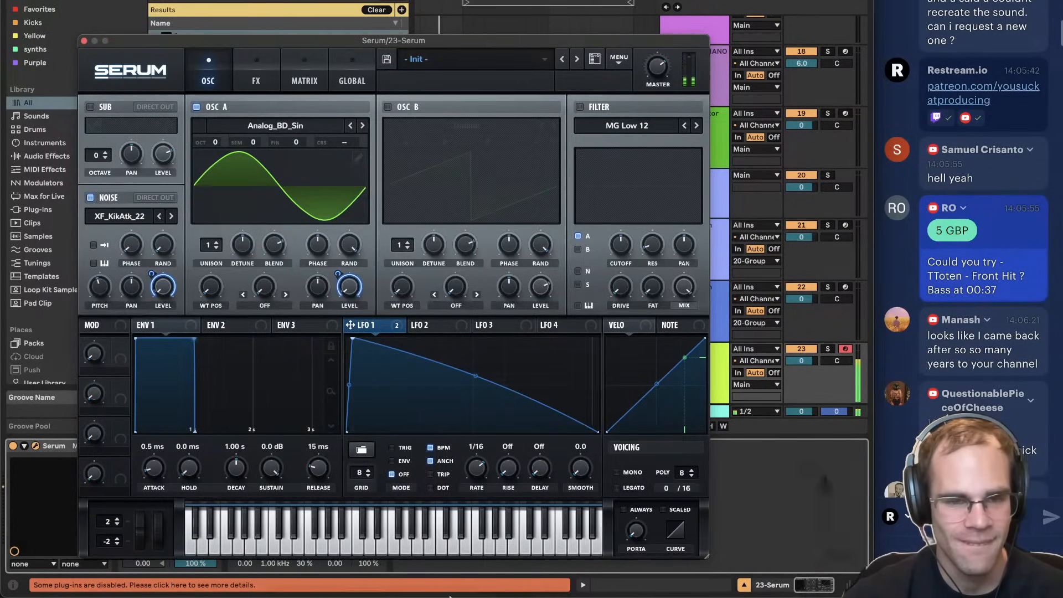
Switch to Spotify, replay the bass section of Front Hit for reference, pause it and return to Serum.
{"action": "mouse_move", "coordinate": [387, 592]}
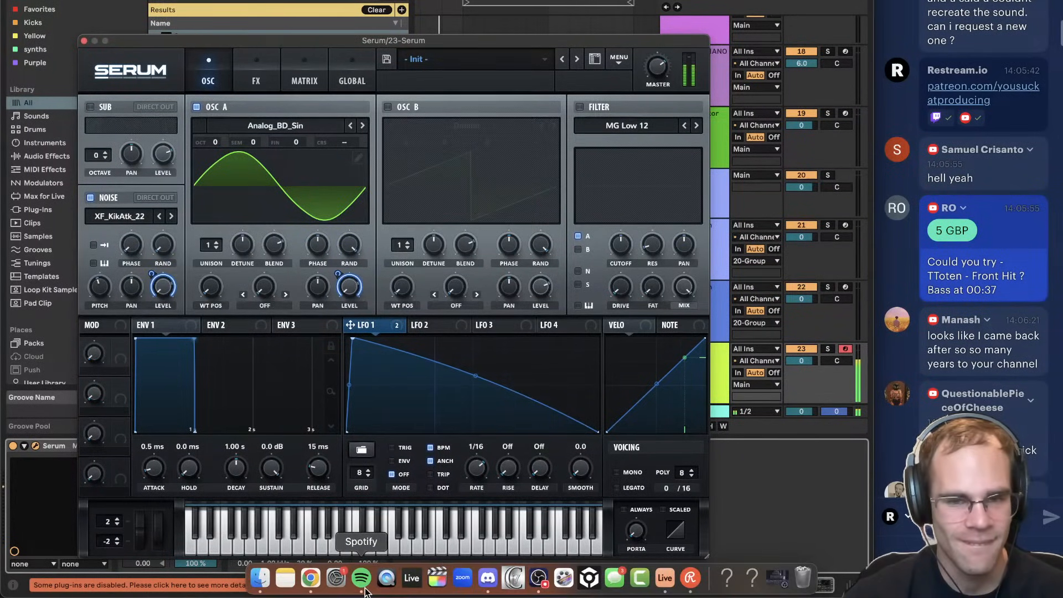
{"action": "left_click", "coordinate": [363, 588]}
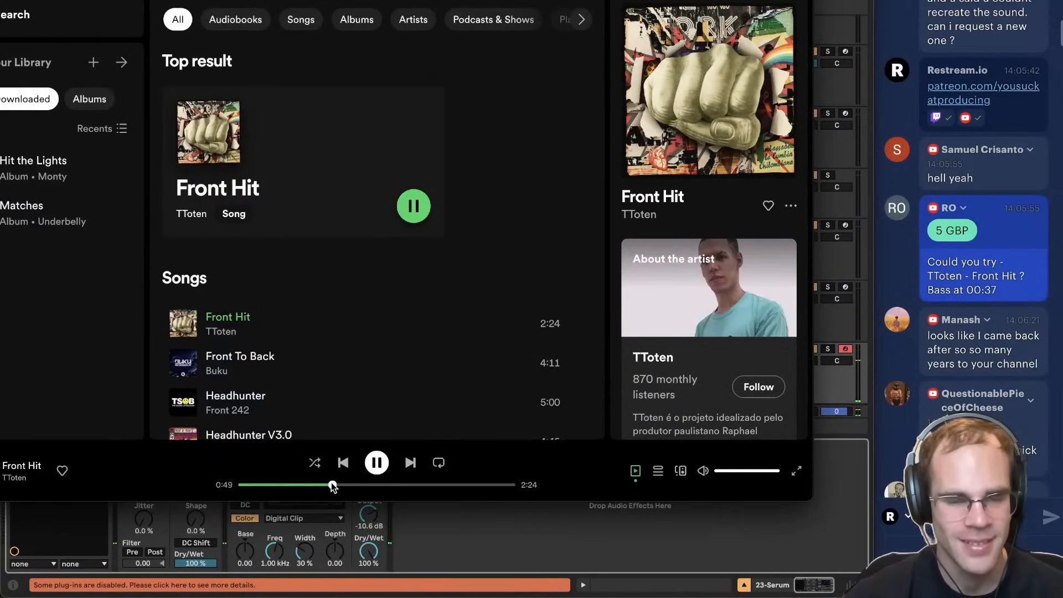
{"action": "left_click", "coordinate": [321, 485]}
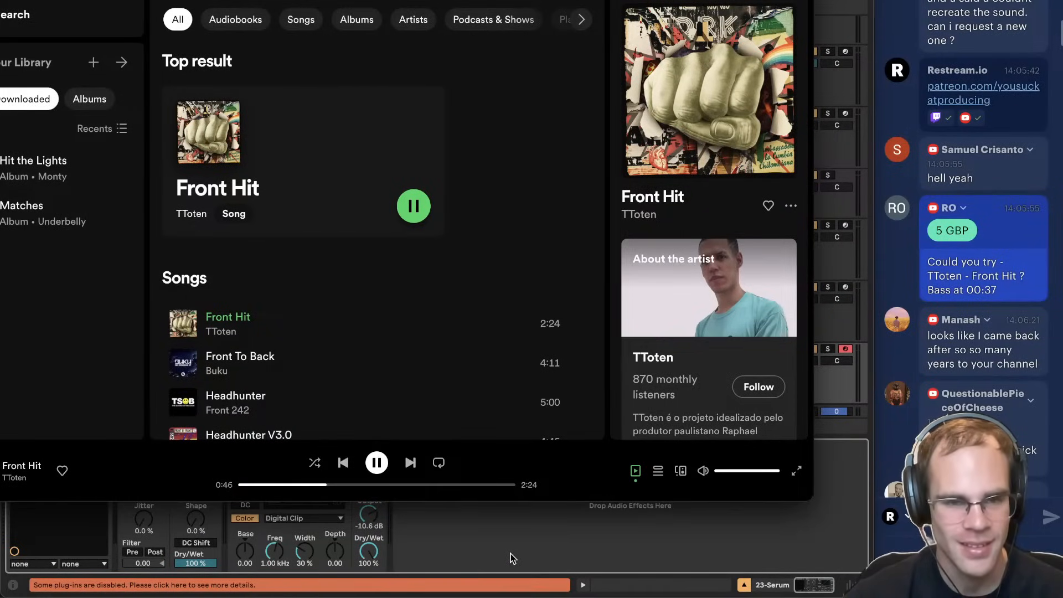
{"action": "key", "text": "space"}
{"action": "key", "text": "super+Tab"}
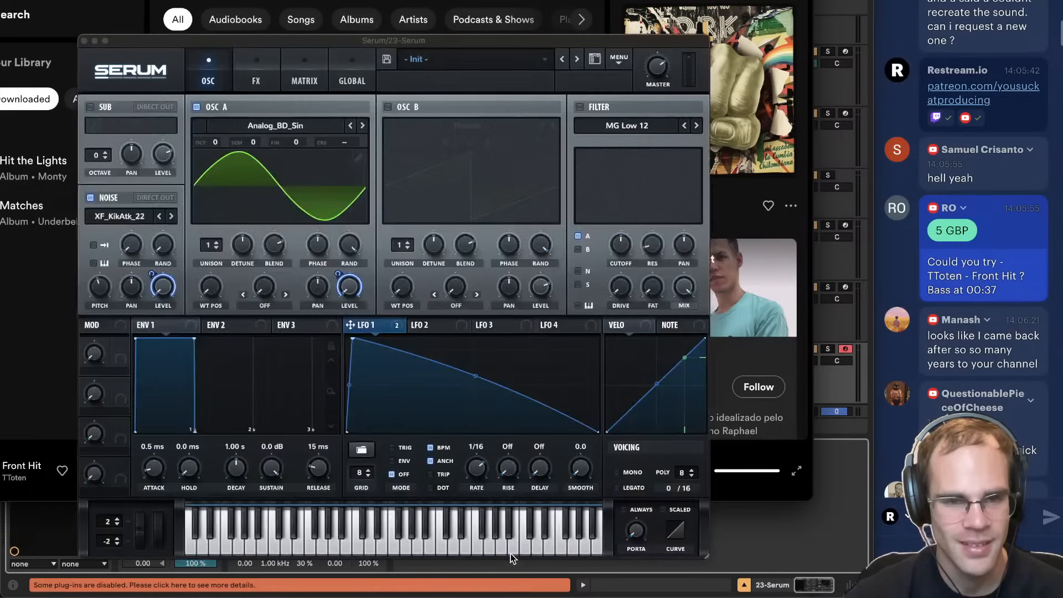
Enable Serum's Hyper/Dimension effect, lower the Hyper mix, and adjust the Dimension mix and size.
{"action": "left_click", "coordinate": [242, 85]}
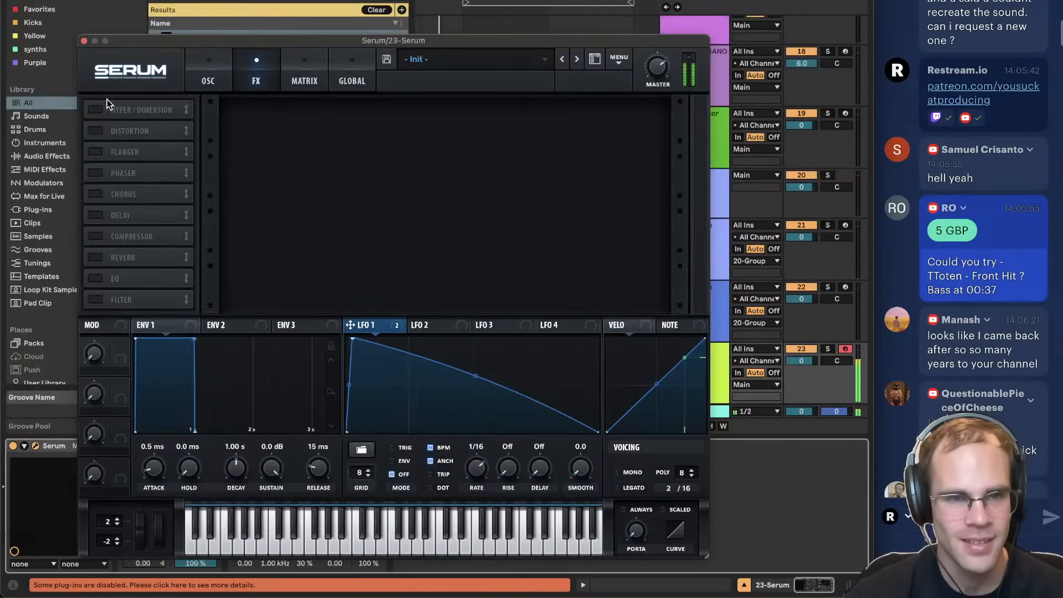
{"action": "left_click", "coordinate": [107, 103]}
{"action": "left_click_drag", "start_coordinate": [645, 128], "coordinate": [642, 86]}
{"action": "left_click_drag", "start_coordinate": [589, 118], "coordinate": [590, 136]}
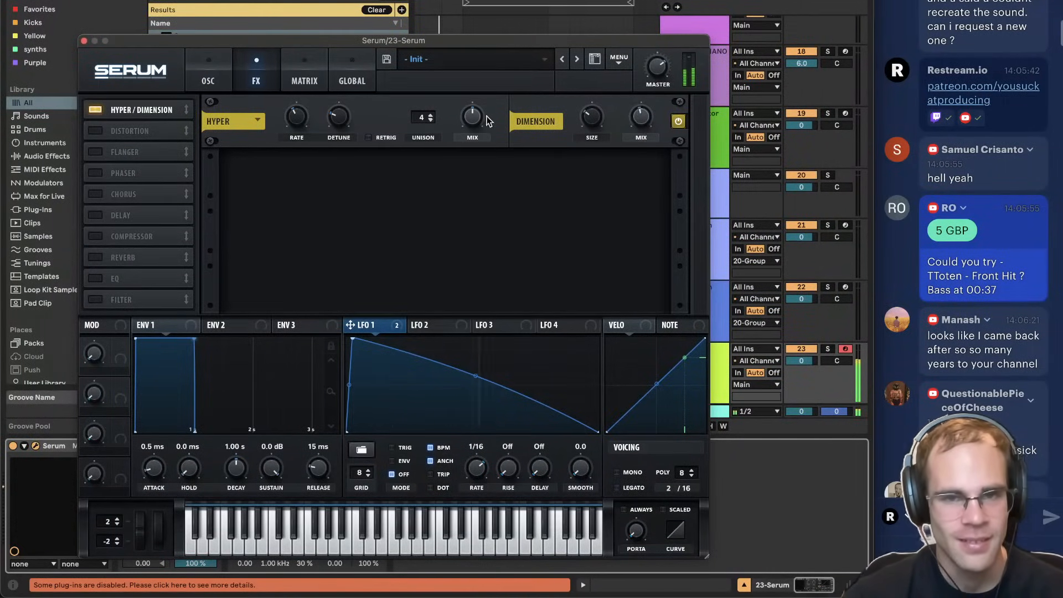
{"action": "left_click_drag", "start_coordinate": [473, 120], "coordinate": [464, 195]}
{"action": "left_click_drag", "start_coordinate": [592, 118], "coordinate": [588, 144]}
{"action": "left_click", "coordinate": [207, 81]}
{"action": "left_click", "coordinate": [255, 81]}
{"action": "left_click", "coordinate": [208, 75]}
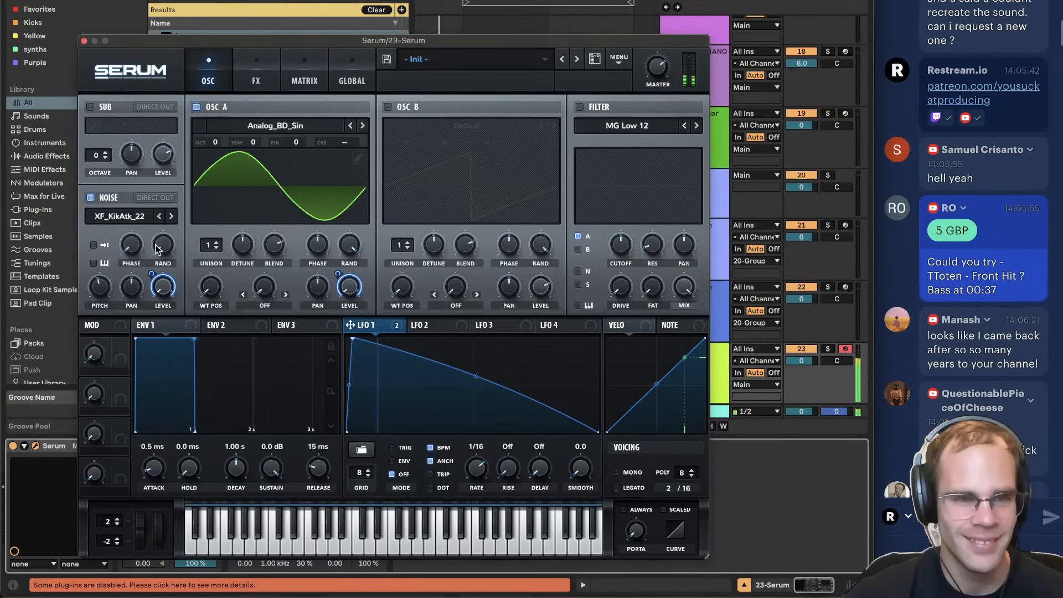
Step through the noise samples to XF_KikAtk_26, disable the noise oscillator and raise OSC A's wavetable position to about 45.
{"action": "left_click", "coordinate": [171, 217]}
{"action": "left_click", "coordinate": [171, 217]}
{"action": "left_click", "coordinate": [171, 217]}
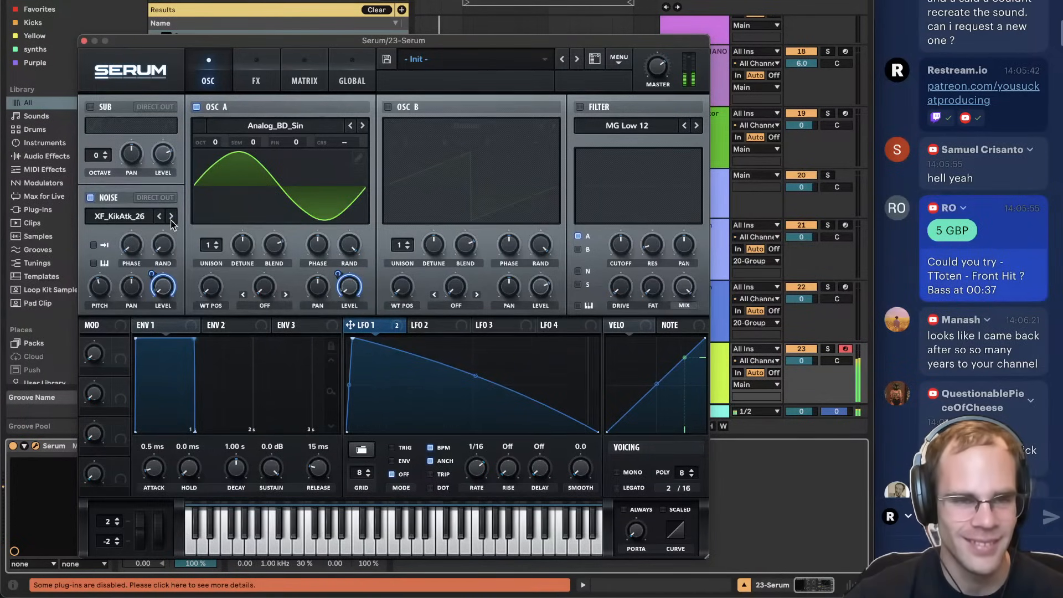
{"action": "left_click", "coordinate": [90, 199]}
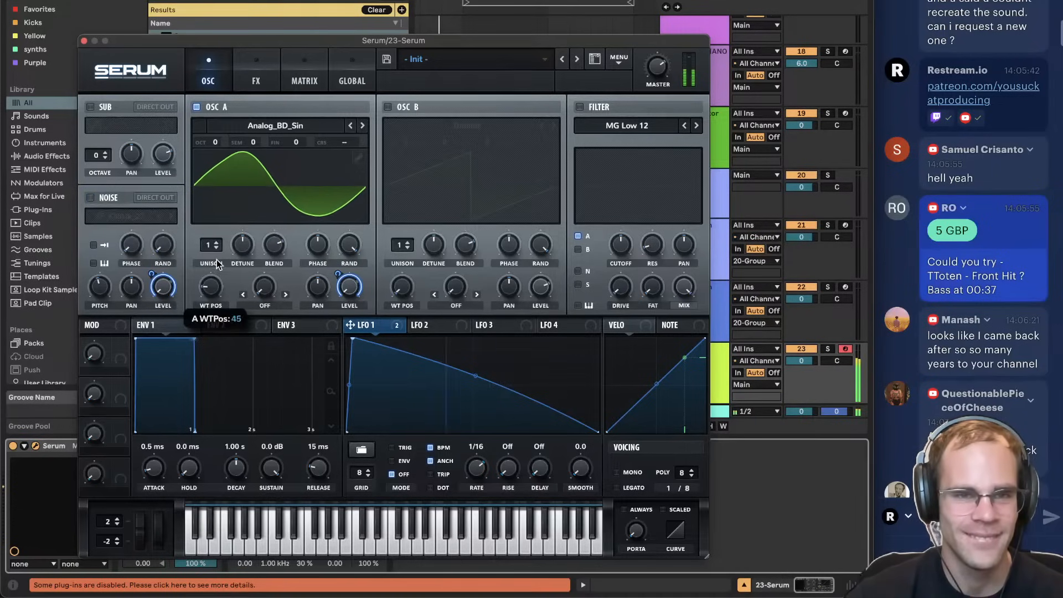
Move the Serum window clear of the device chain and lower Redux's rate to 5.66 kHz.
{"action": "left_click_drag", "start_coordinate": [224, 44], "coordinate": [482, 12]}
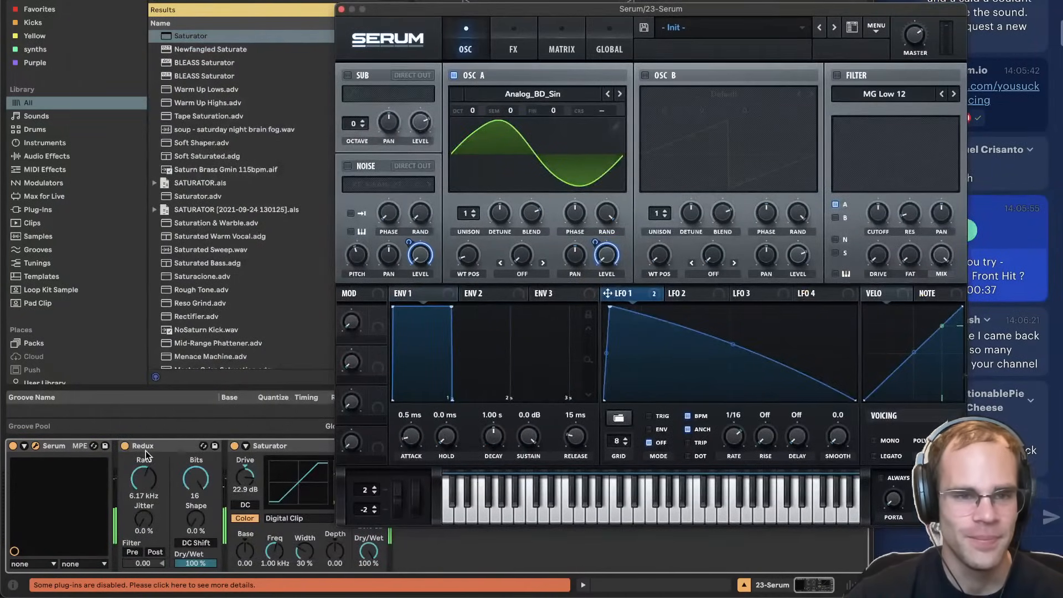
{"action": "left_click_drag", "start_coordinate": [137, 494], "coordinate": [136, 515]}
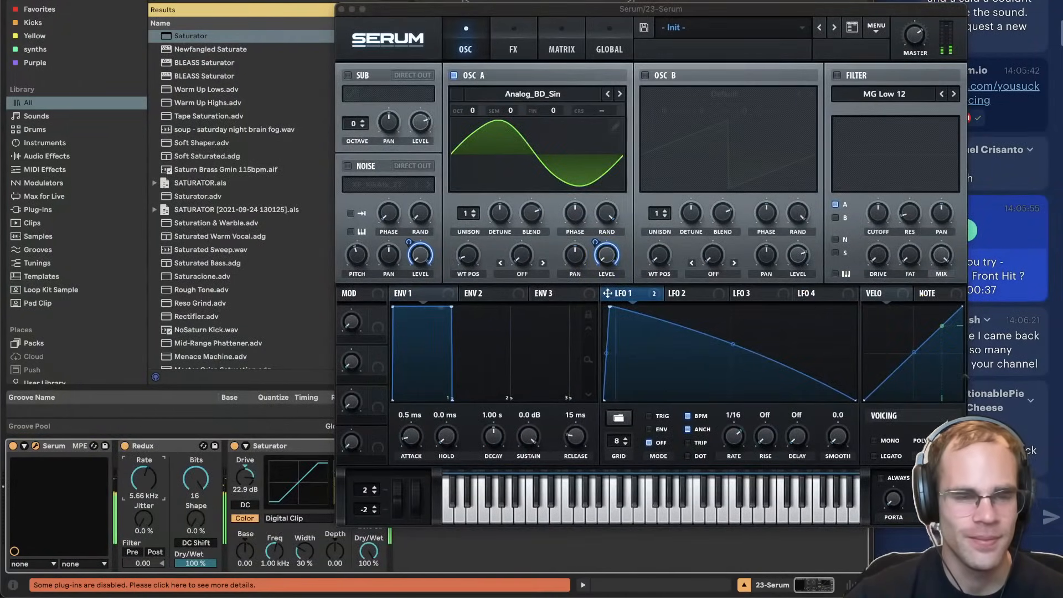
Listen to Front Hit in Spotify again to compare the bass, and return to Ableton Live.
{"action": "mouse_move", "coordinate": [387, 595]}
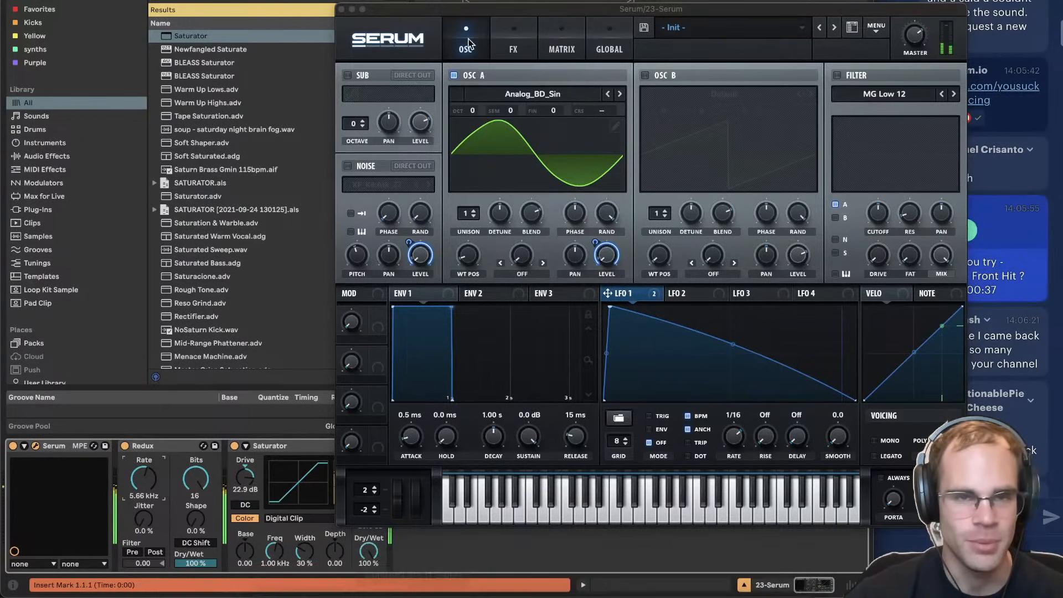
{"action": "left_click", "coordinate": [363, 587]}
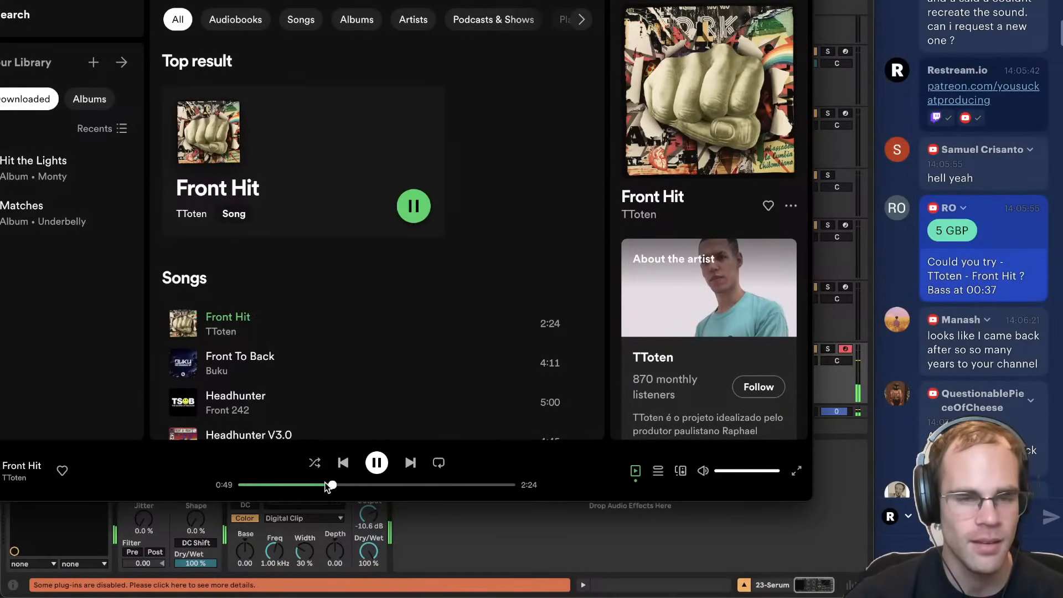
{"action": "left_click", "coordinate": [463, 533]}
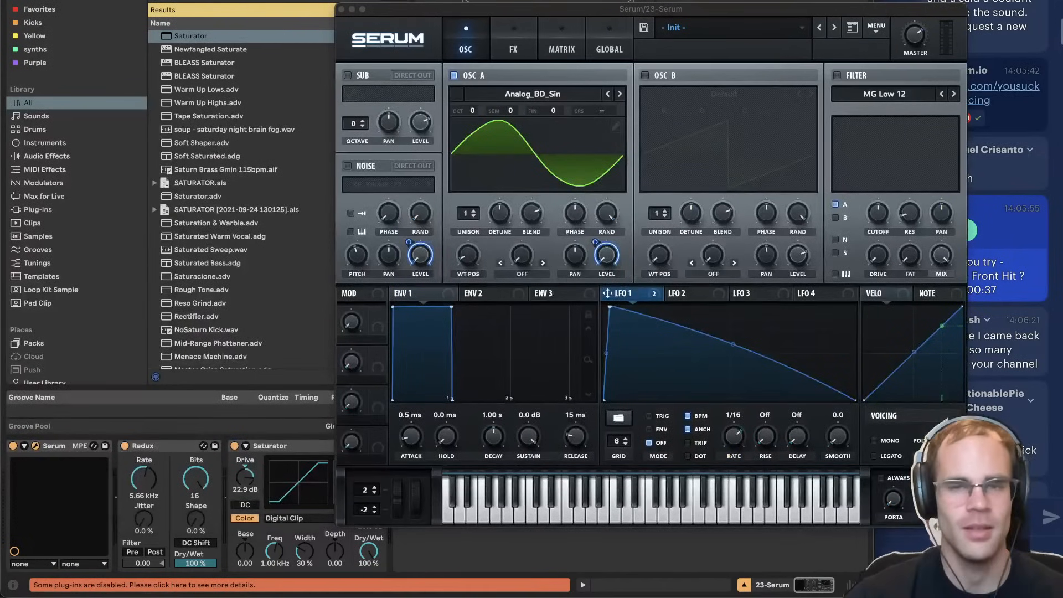
Enable OSC B, set its octave to -2 and assign LFO 1 to its level.
{"action": "left_click_drag", "start_coordinate": [488, 5], "coordinate": [284, 0]}
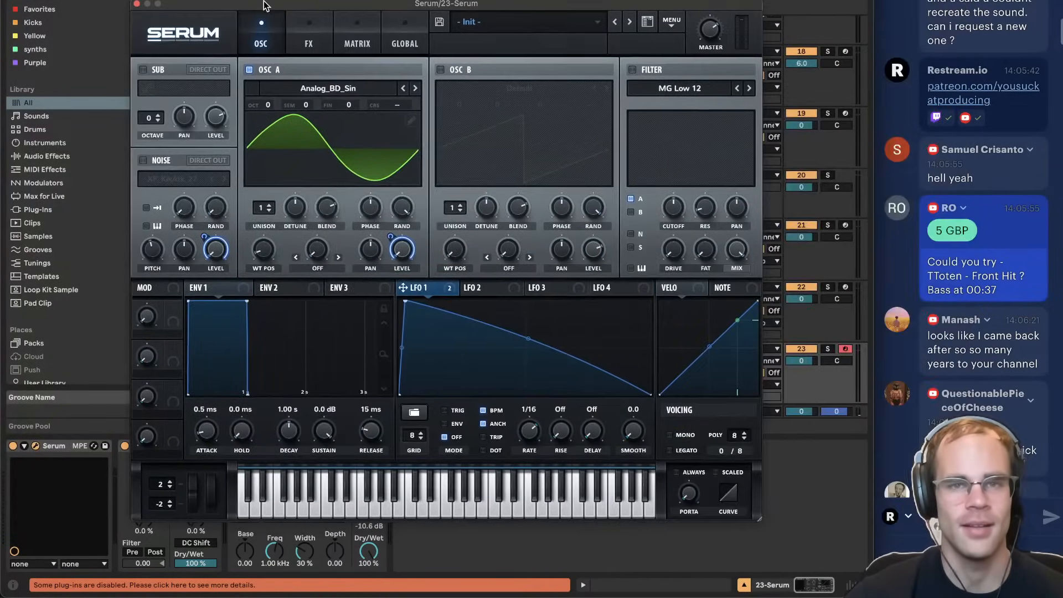
{"action": "left_click", "coordinate": [441, 69]}
{"action": "left_click_drag", "start_coordinate": [459, 104], "coordinate": [458, 114]}
{"action": "left_click_drag", "start_coordinate": [403, 287], "coordinate": [583, 248]}
{"action": "left_click_drag", "start_coordinate": [459, 104], "coordinate": [459, 111]}
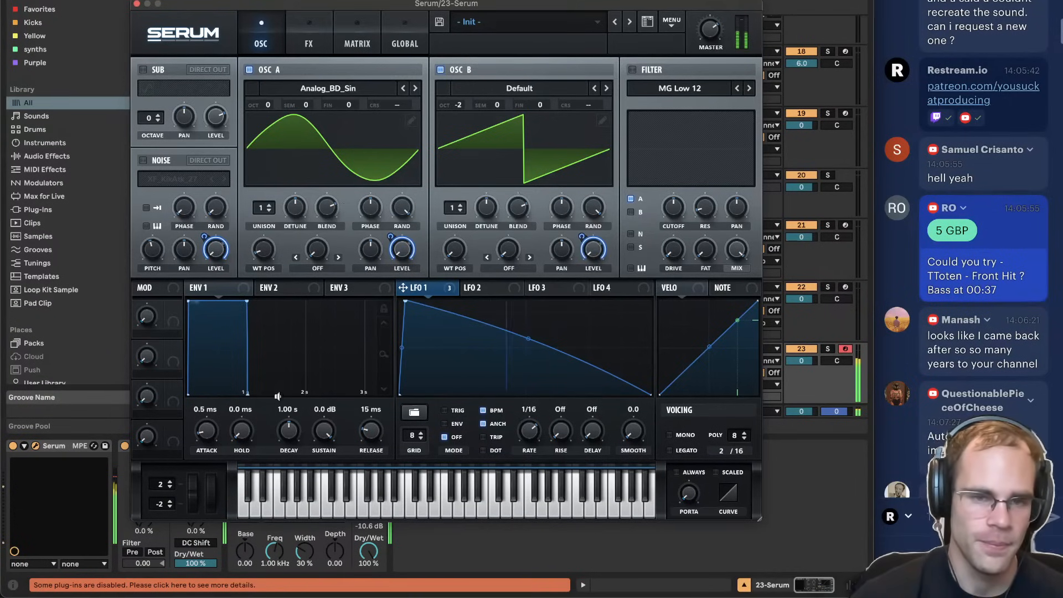
Move the Serum window clear of the device chain and lower Redux's rate to 4.20 kHz.
{"action": "left_click_drag", "start_coordinate": [205, 8], "coordinate": [324, 0]}
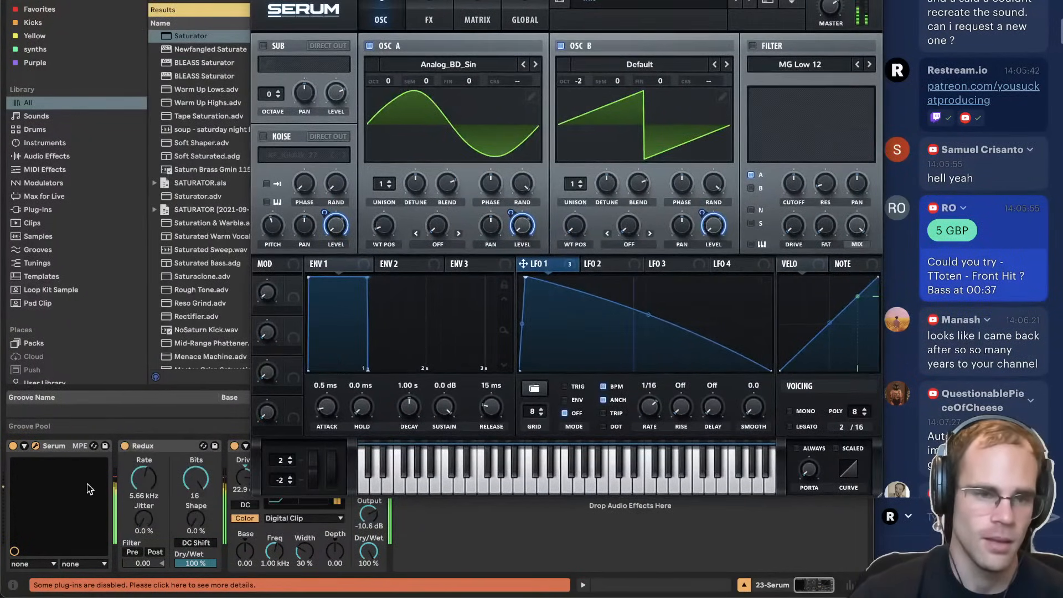
{"action": "left_click_drag", "start_coordinate": [144, 478], "coordinate": [144, 498]}
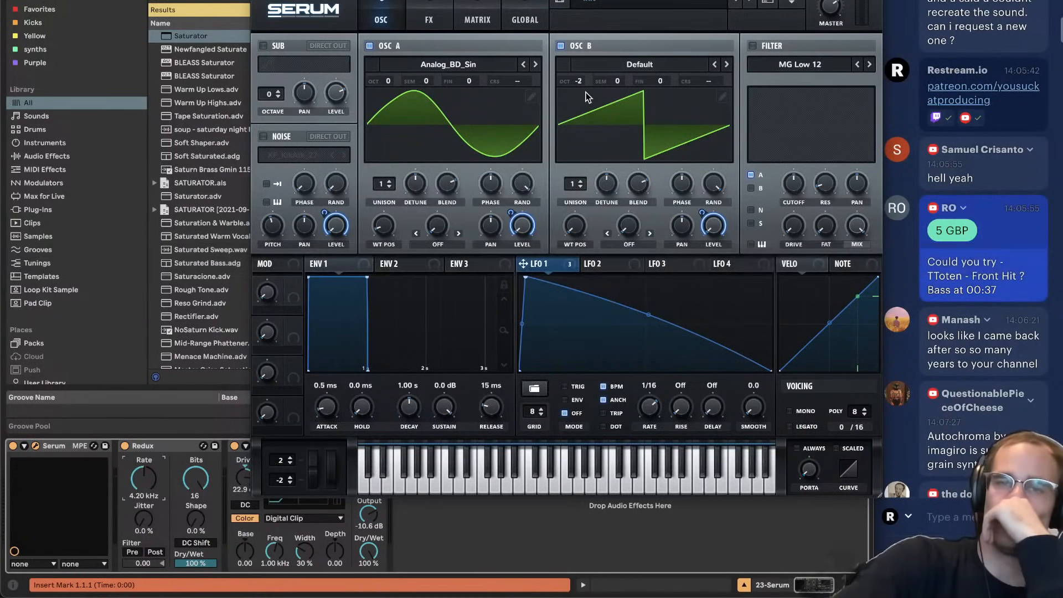
Compare the bass with OSC B on and off, and leave OSC B disabled.
{"action": "left_click_drag", "start_coordinate": [588, 1], "coordinate": [491, 10]}
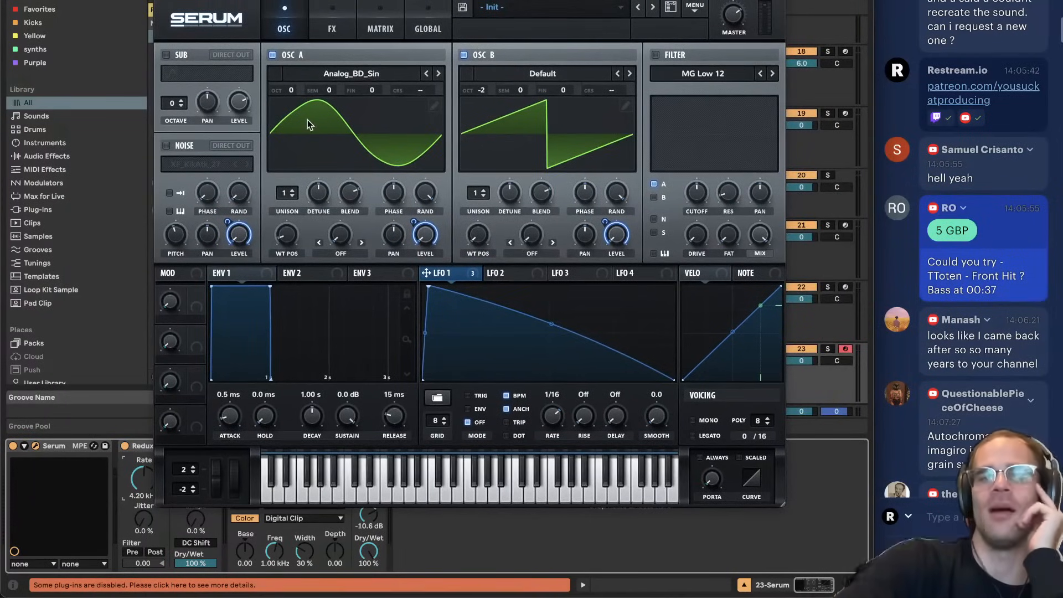
{"action": "left_click", "coordinate": [463, 56]}
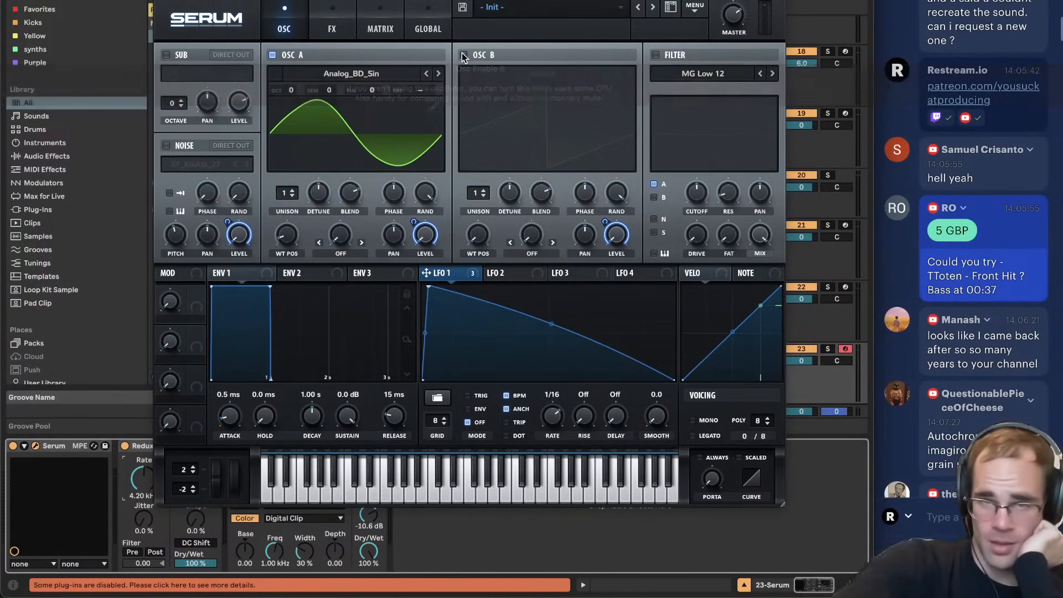
{"action": "left_click", "coordinate": [463, 56]}
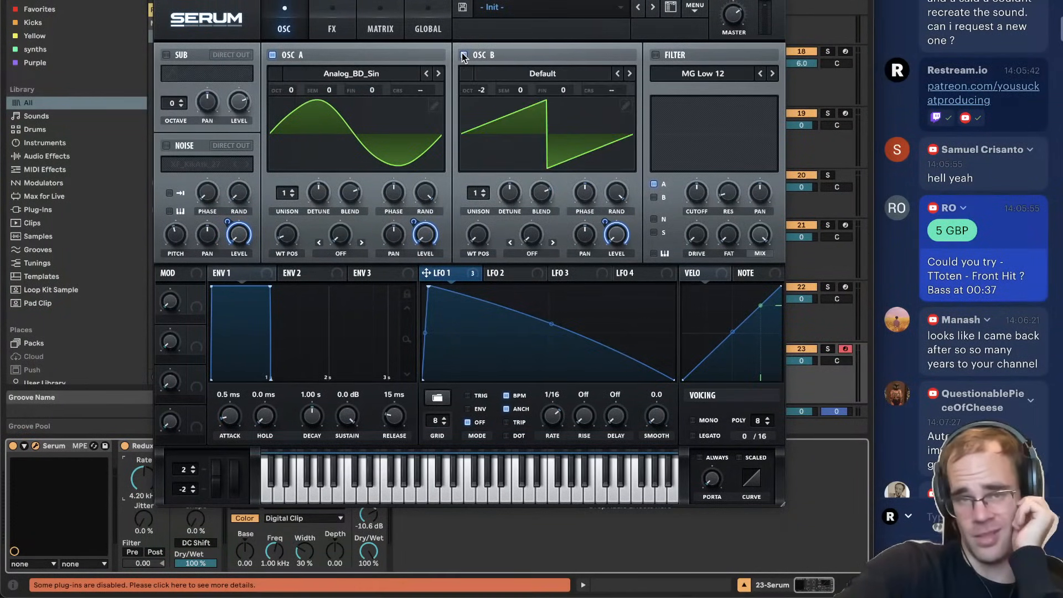
{"action": "left_click", "coordinate": [463, 56]}
Enable the noise oscillator, load the icon_kick d sample and step forward through the following samples past icon_snare_rim b.
{"action": "left_click", "coordinate": [166, 146]}
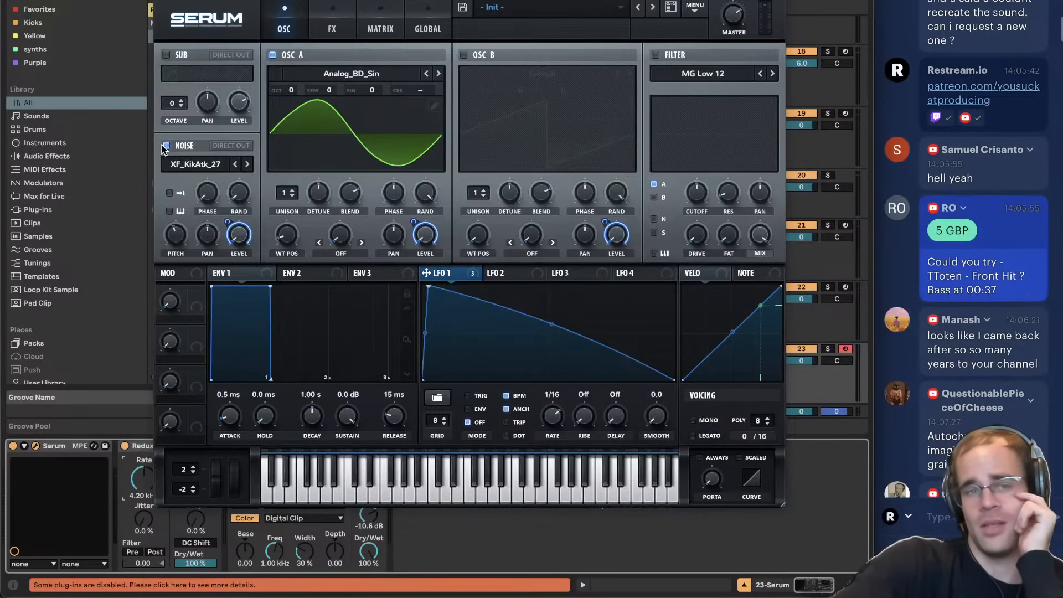
{"action": "left_click", "coordinate": [195, 164]}
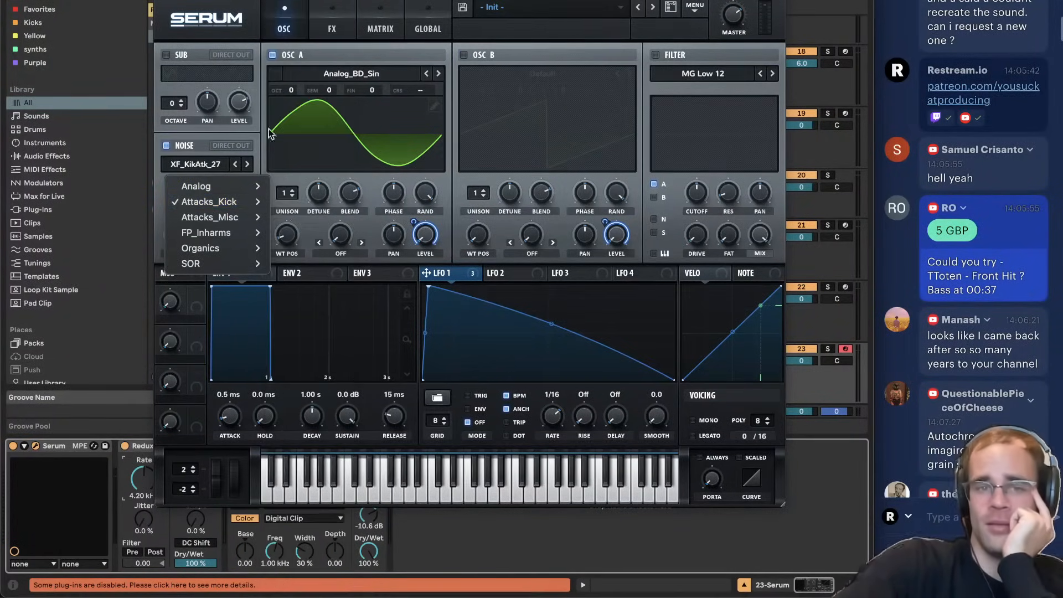
{"action": "mouse_move", "coordinate": [211, 201]}
{"action": "left_click", "coordinate": [278, 204]}
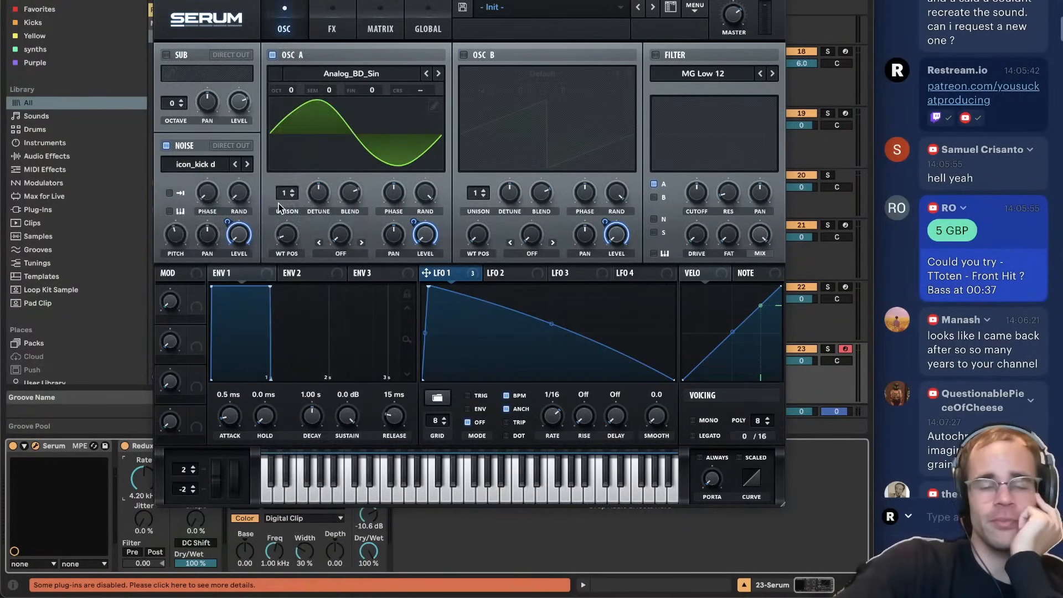
{"action": "left_click", "coordinate": [247, 166]}
{"action": "left_click", "coordinate": [247, 166]}
{"action": "left_click", "coordinate": [248, 166]}
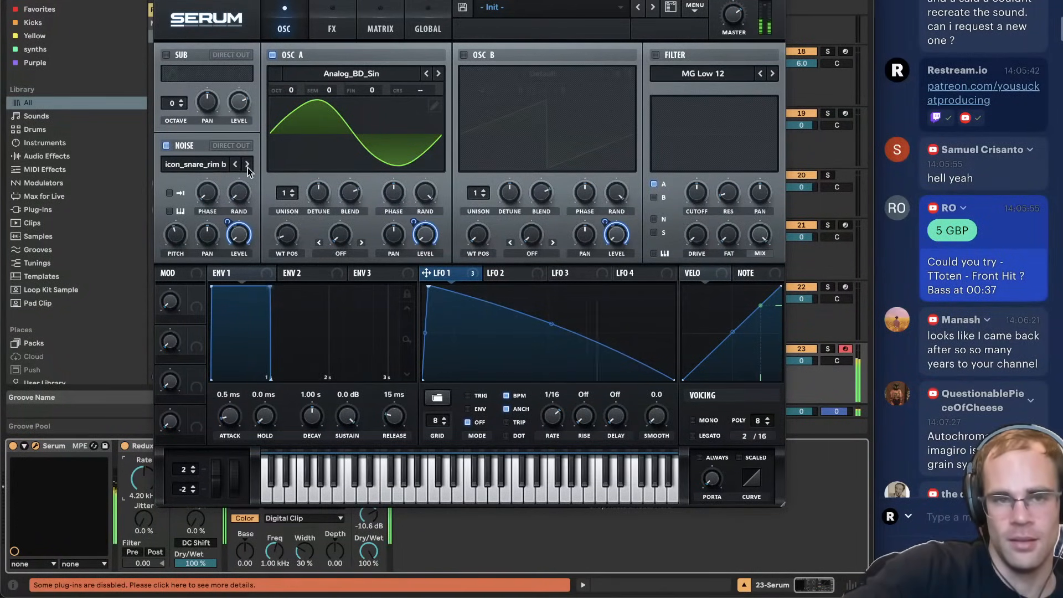
{"action": "left_click", "coordinate": [247, 166]}
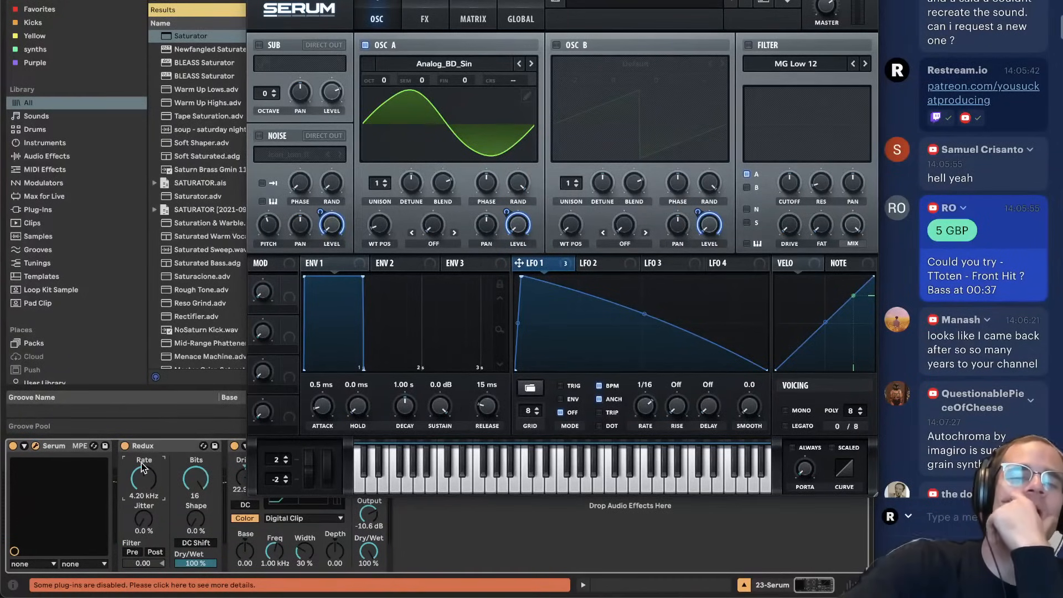
Raise Redux's rate to 18.5 kHz.
{"action": "left_click_drag", "start_coordinate": [144, 478], "coordinate": [144, 476]}
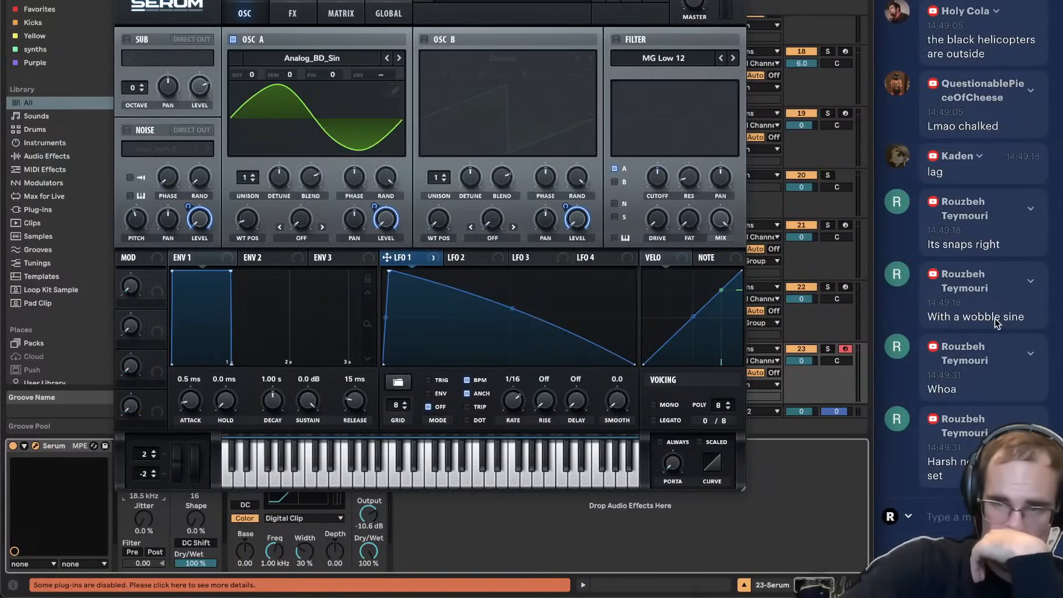
Look back through the live chat for the next paid sound request after the Front Hit one.
{"action": "scroll", "coordinate": [996, 327], "scroll_direction": "up", "scroll_amount": 1}
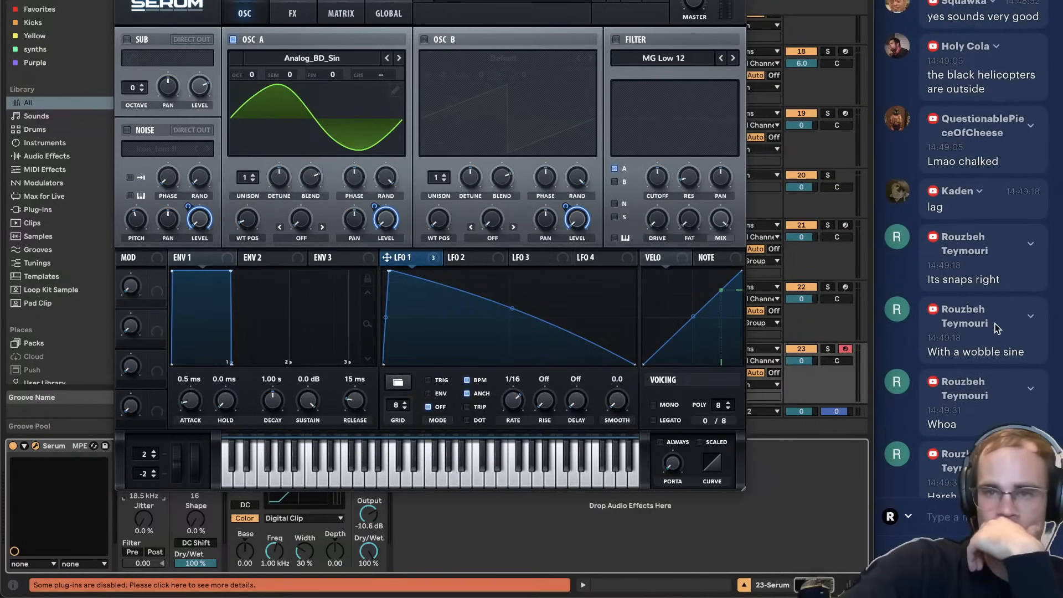
{"action": "scroll", "coordinate": [996, 327], "scroll_direction": "up", "scroll_amount": 3}
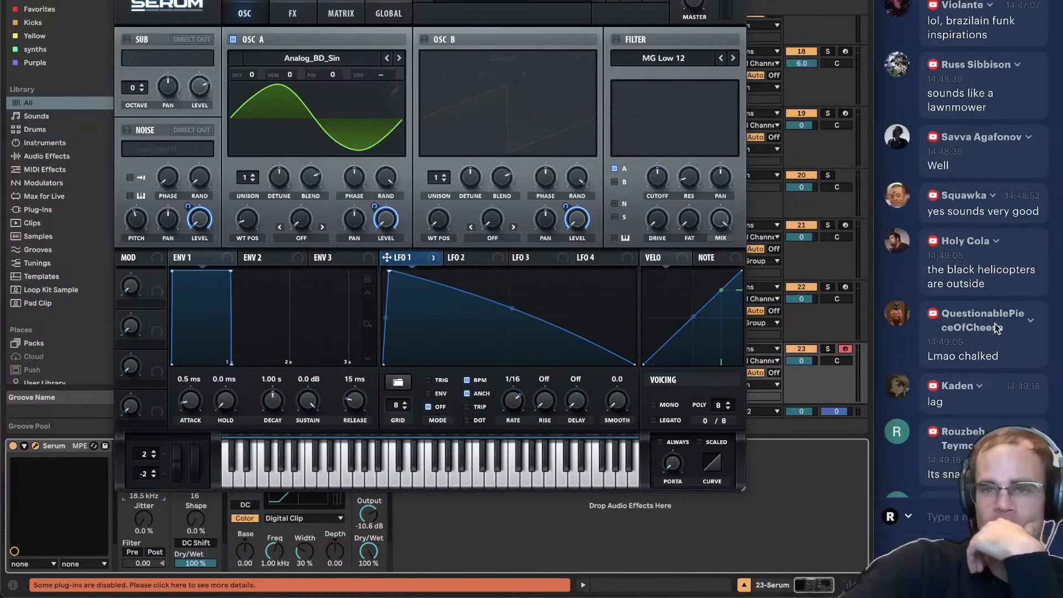
{"action": "scroll", "coordinate": [994, 327], "scroll_direction": "up", "scroll_amount": 3}
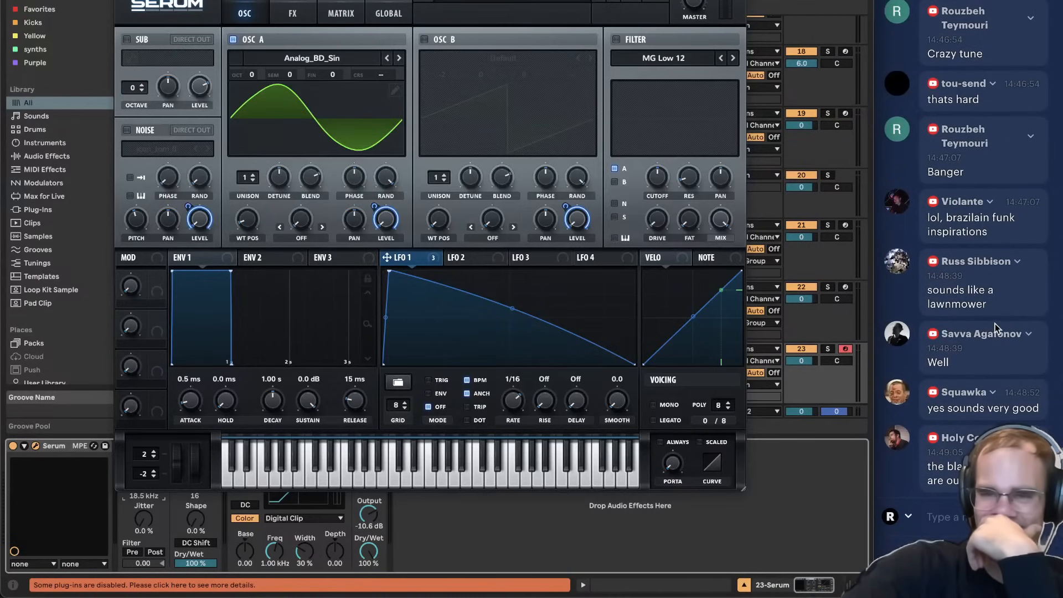
{"action": "scroll", "coordinate": [987, 247], "scroll_direction": "up", "scroll_amount": 5}
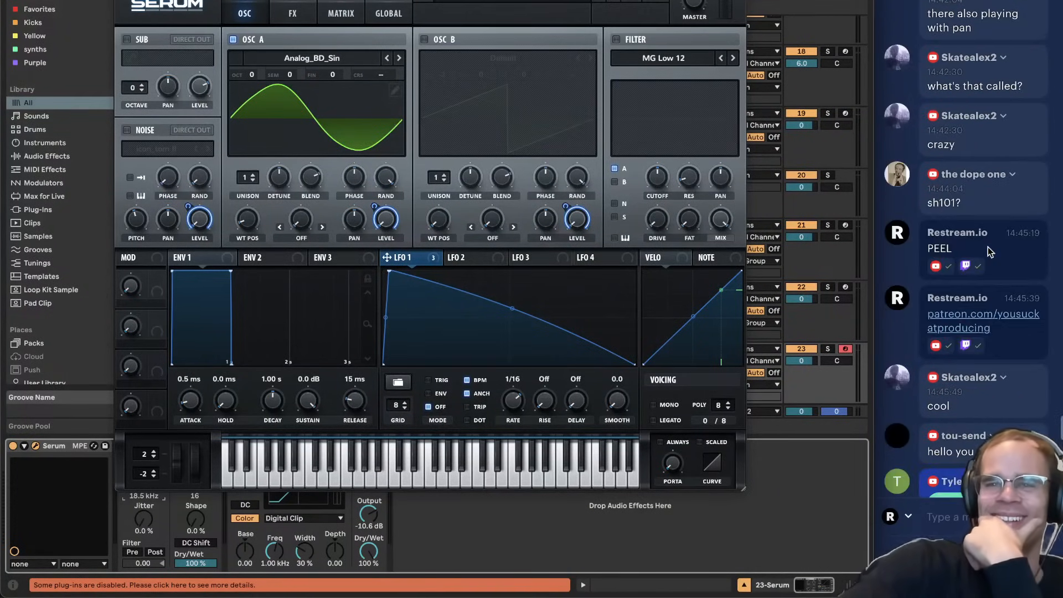
{"action": "scroll", "coordinate": [988, 247], "scroll_direction": "up", "scroll_amount": 3}
{"action": "scroll", "coordinate": [988, 247], "scroll_direction": "up", "scroll_amount": 5}
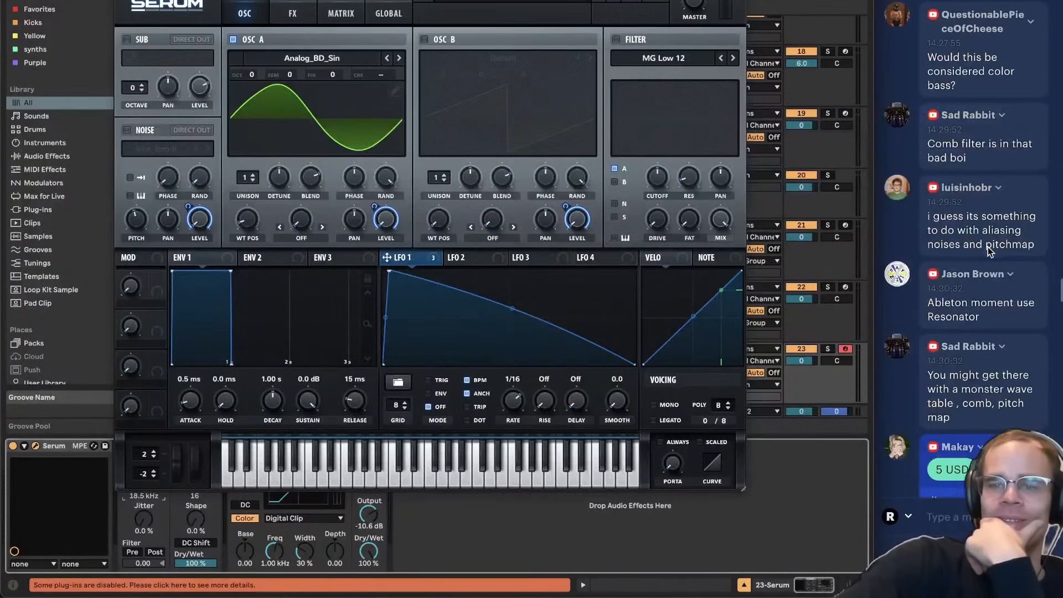
{"action": "scroll", "coordinate": [987, 247], "scroll_direction": "up", "scroll_amount": 5}
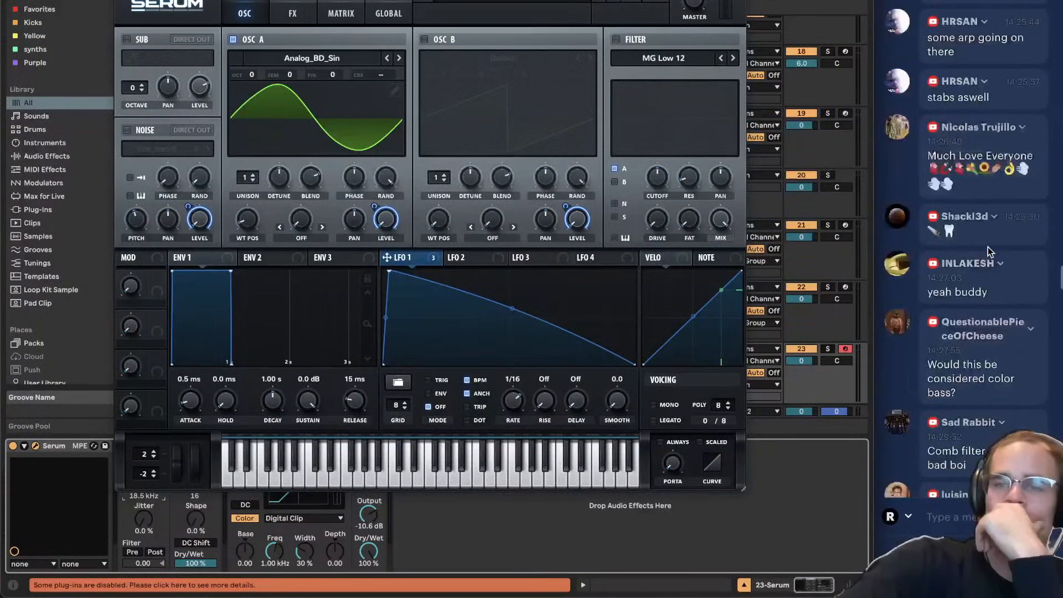
{"action": "scroll", "coordinate": [988, 247], "scroll_direction": "up", "scroll_amount": 10}
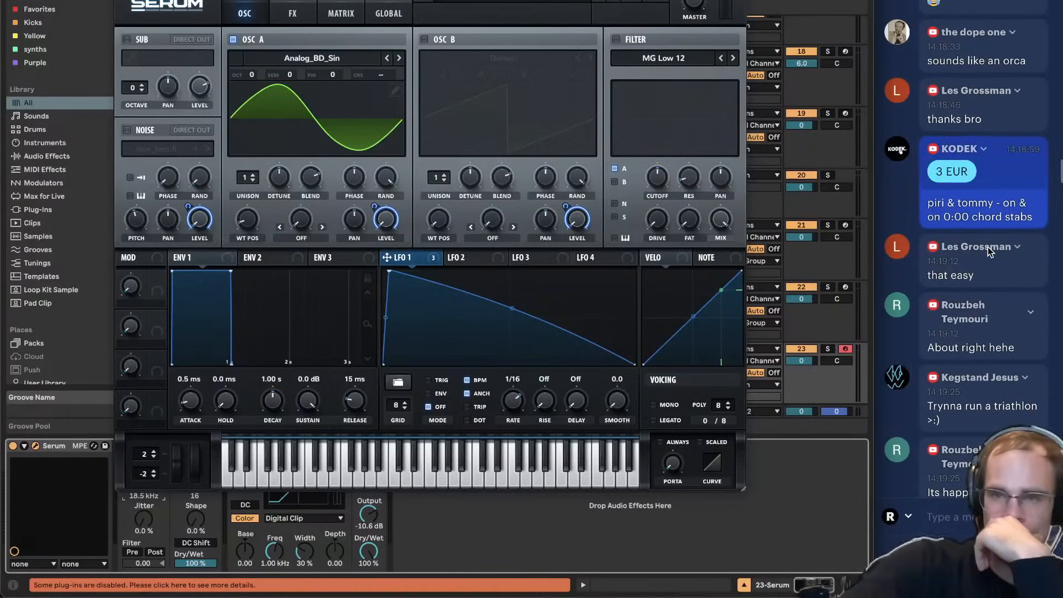
{"action": "scroll", "coordinate": [987, 247], "scroll_direction": "up", "scroll_amount": 10}
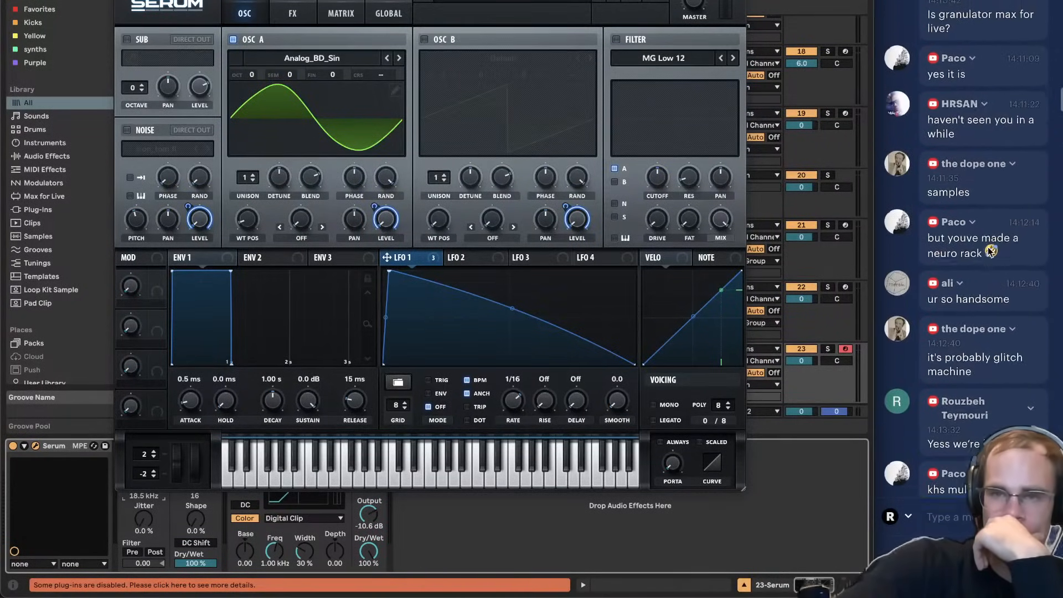
{"action": "scroll", "coordinate": [987, 247], "scroll_direction": "up", "scroll_amount": 2}
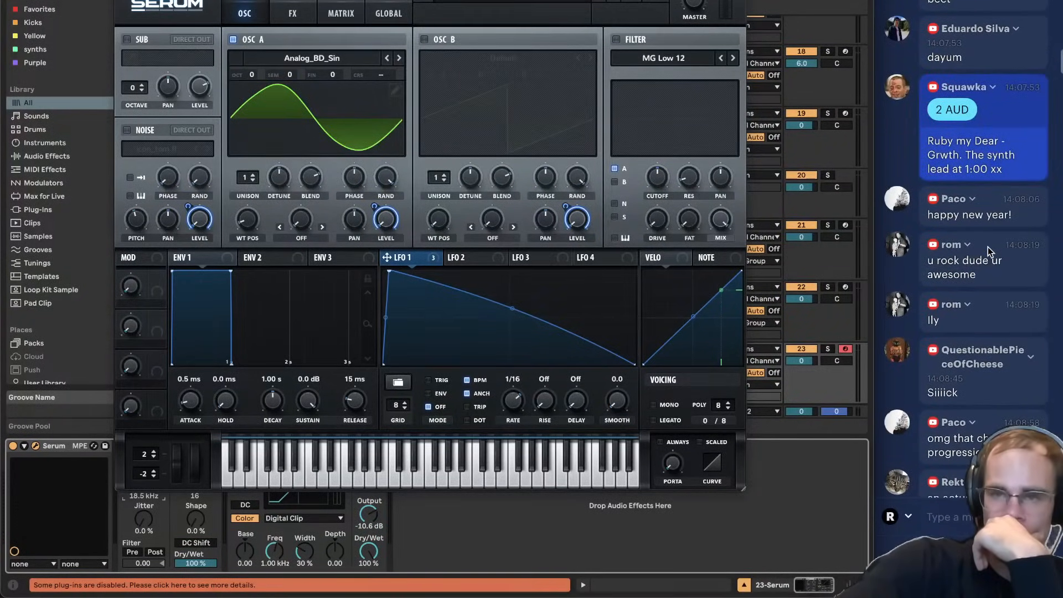
{"action": "scroll", "coordinate": [987, 247], "scroll_direction": "up", "scroll_amount": 10}
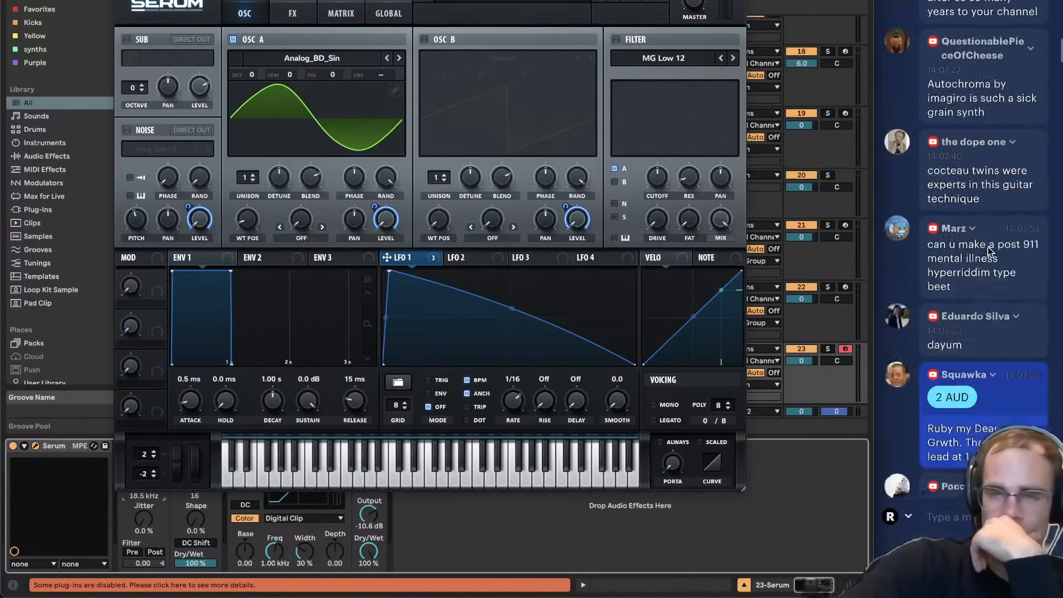
{"action": "scroll", "coordinate": [987, 247], "scroll_direction": "down", "scroll_amount": 10}
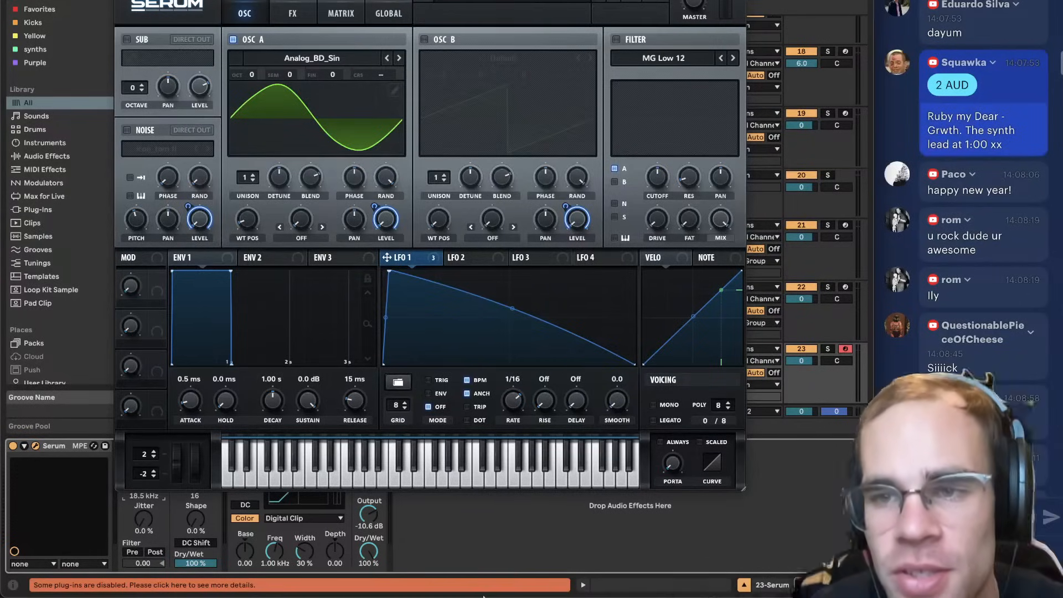
Switch to Spotify, search for "ruby my dear grwth", and listen to Grwth's synth lead around 1:00.
{"action": "left_click", "coordinate": [360, 579]}
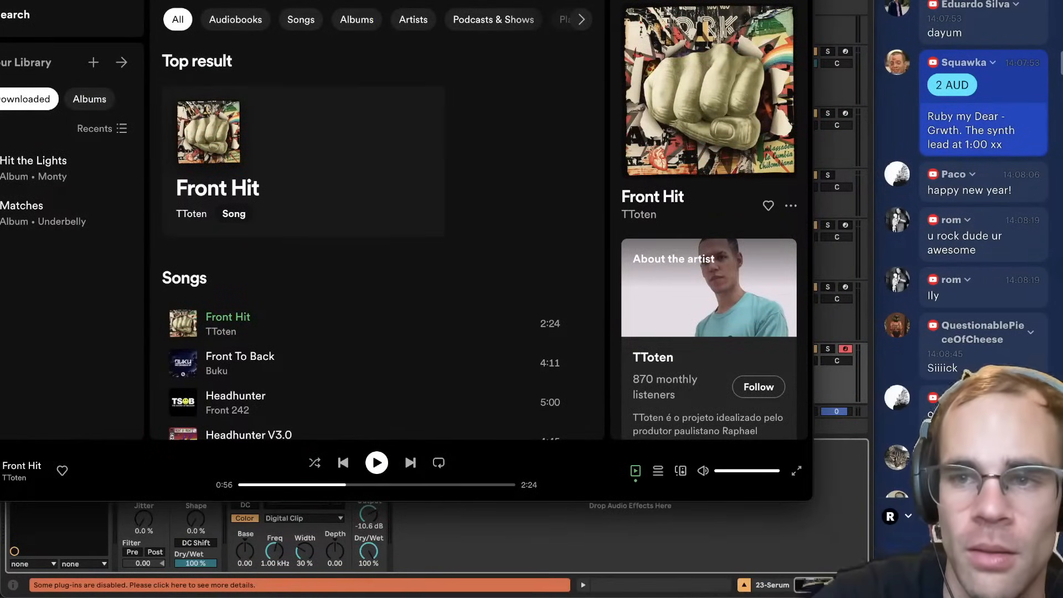
{"action": "type", "text": "ruby"}
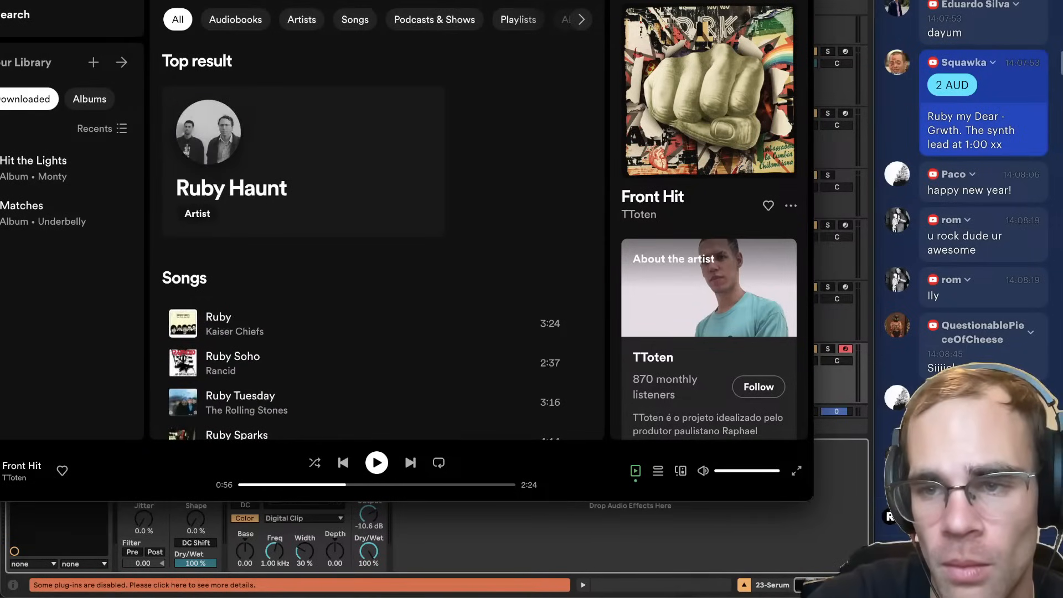
{"action": "type", "text": " my dear grwth"}
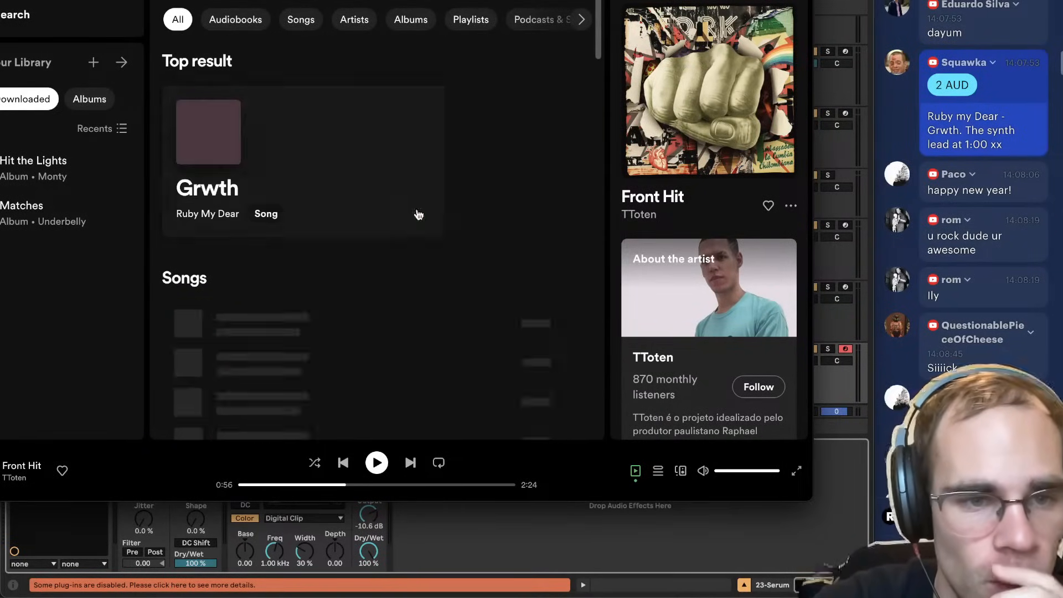
{"action": "left_click", "coordinate": [416, 213]}
{"action": "left_click", "coordinate": [289, 484]}
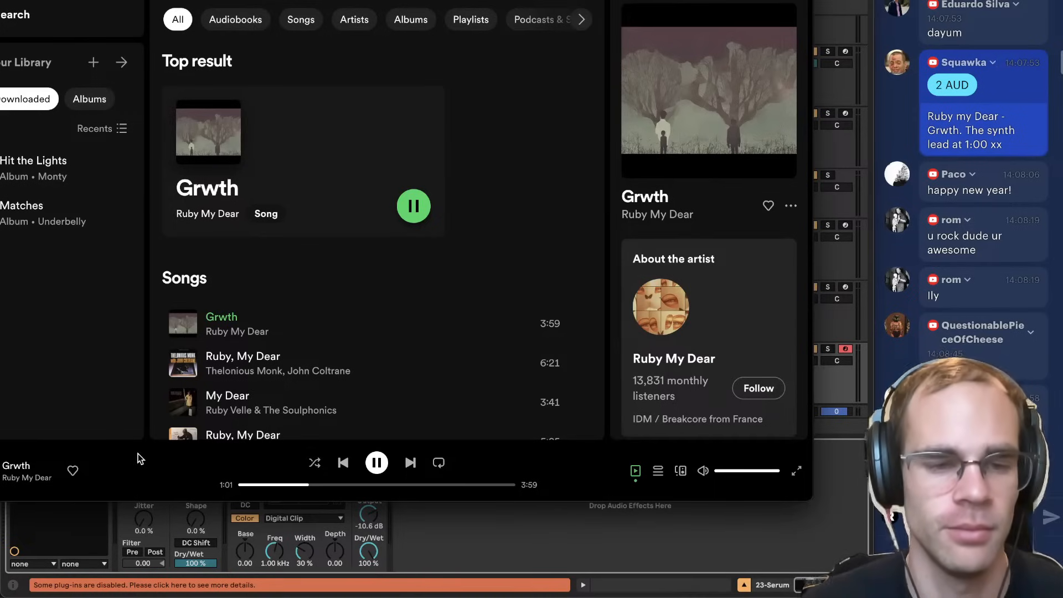
{"action": "left_click", "coordinate": [377, 463]}
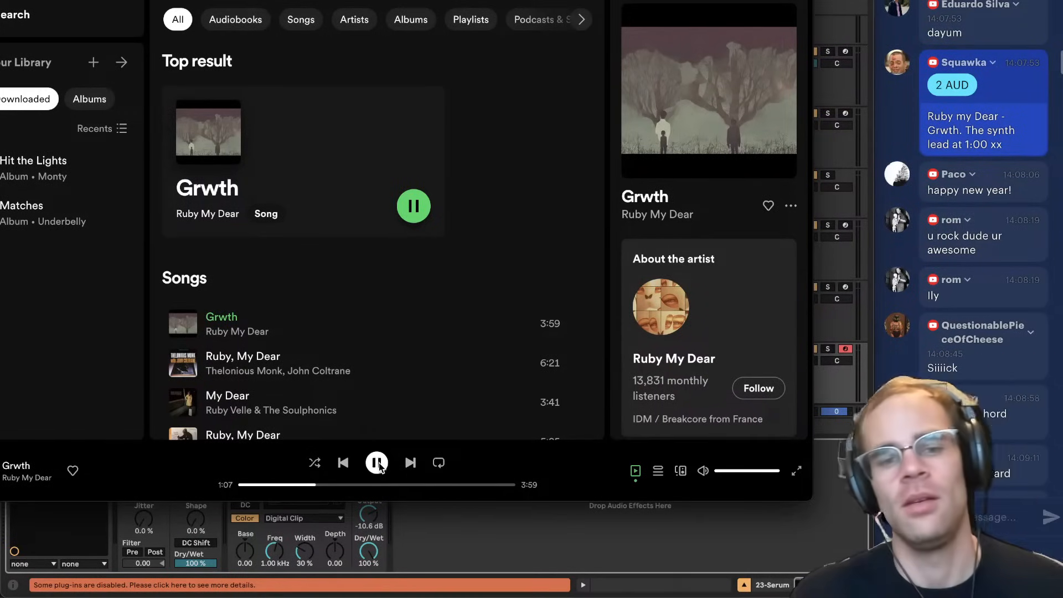
Return to Ableton Live, close the Serum window and add a MIDI track below track 23 Serum.
{"action": "key", "text": "super+Tab"}
{"action": "key", "text": "super+w"}
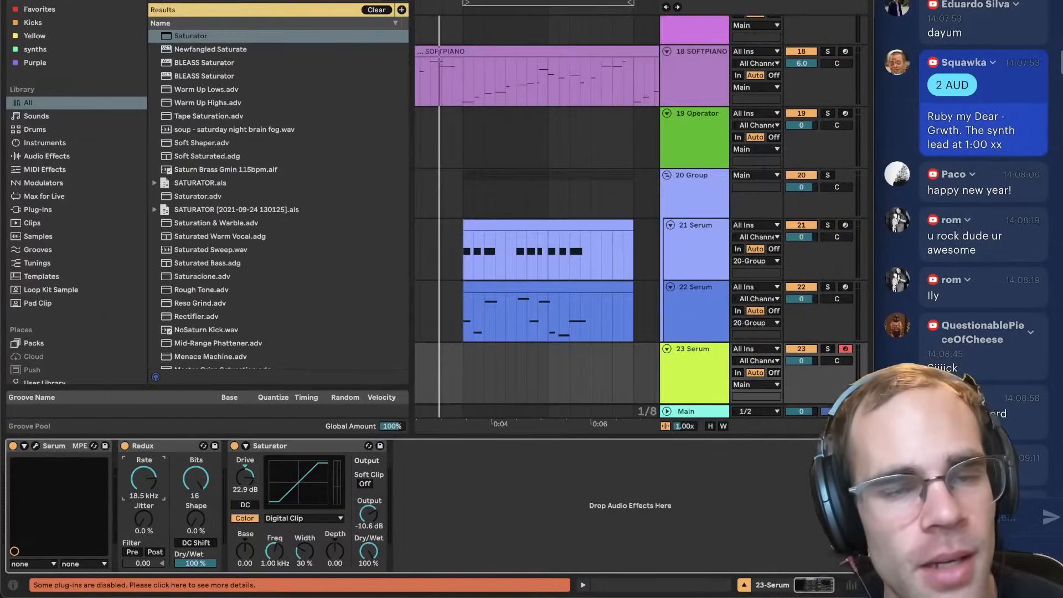
{"action": "left_click", "coordinate": [708, 384]}
{"action": "key", "text": "super+shift+t"}
Search the browser for Granulator and load Granulator III onto the new MIDI track 24.
{"action": "key", "text": "super+f"}
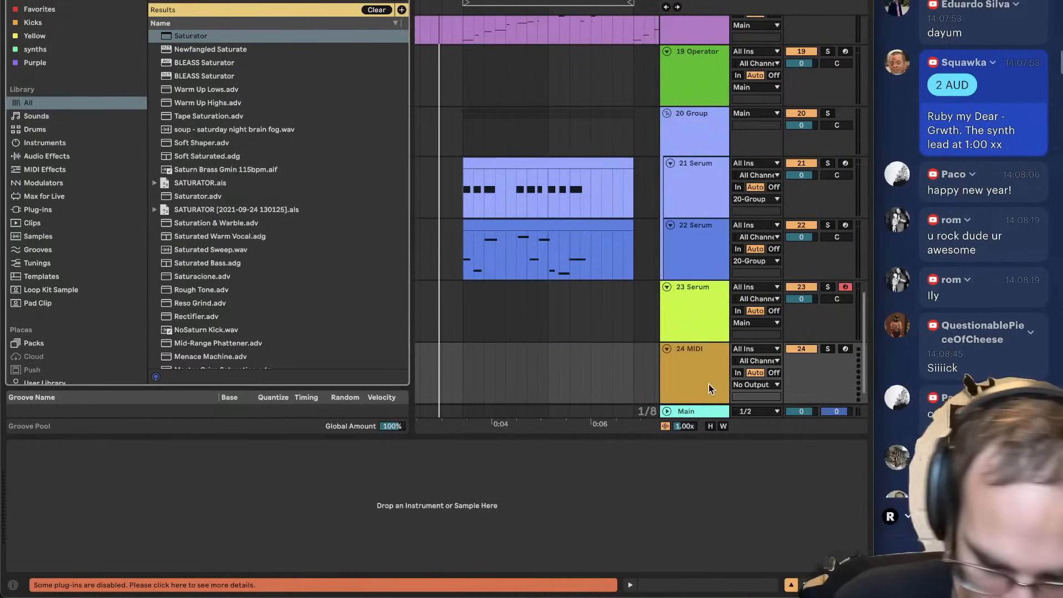
{"action": "type", "text": "operator"}
{"action": "key", "text": "Down"}
{"action": "key", "text": "Return"}
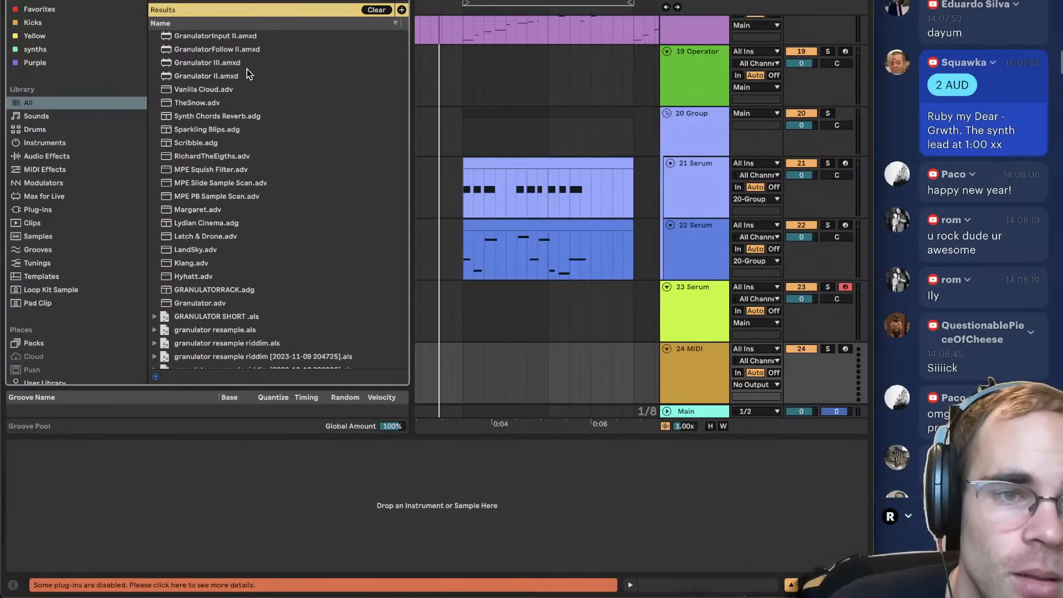
{"action": "left_click_drag", "start_coordinate": [236, 60], "coordinate": [709, 381]}
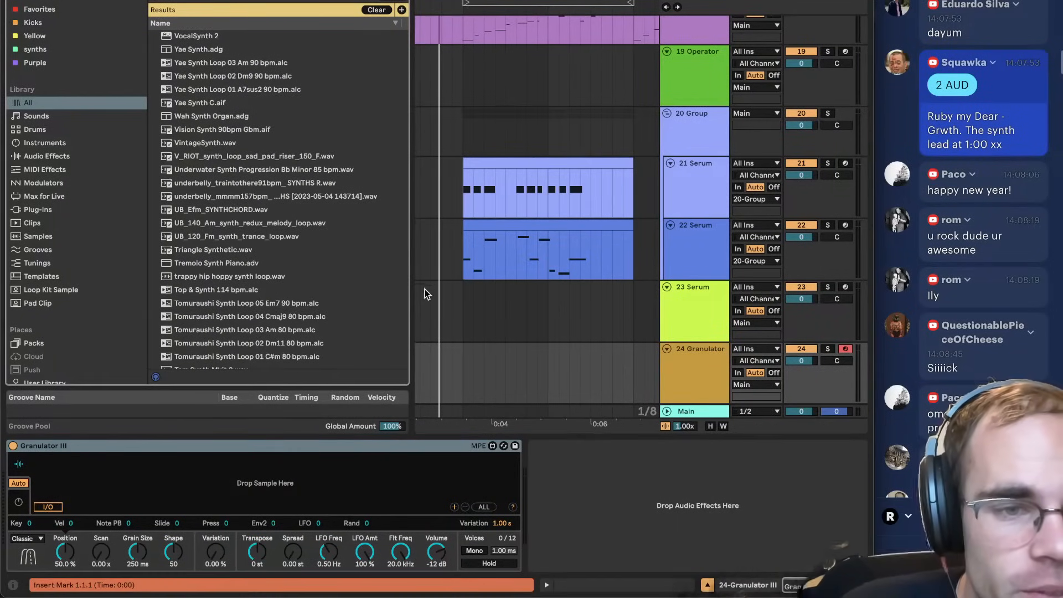
Load the UB_Efm_SYNTHCHORD.wav sample into Granulator III and set the grain position to 2.39 %.
{"action": "left_click", "coordinate": [252, 209]}
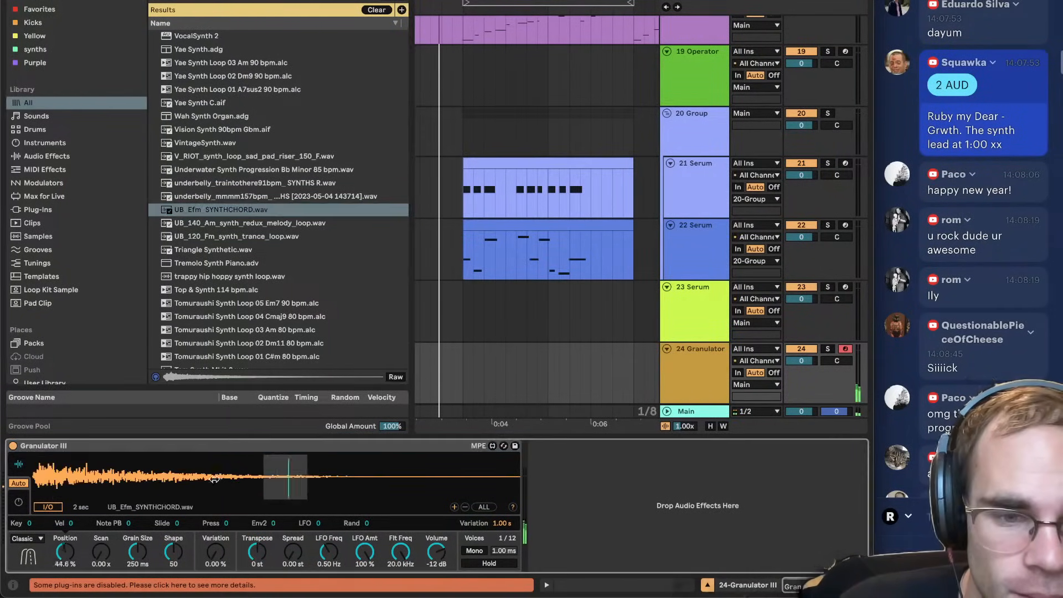
{"action": "left_click", "coordinate": [67, 477]}
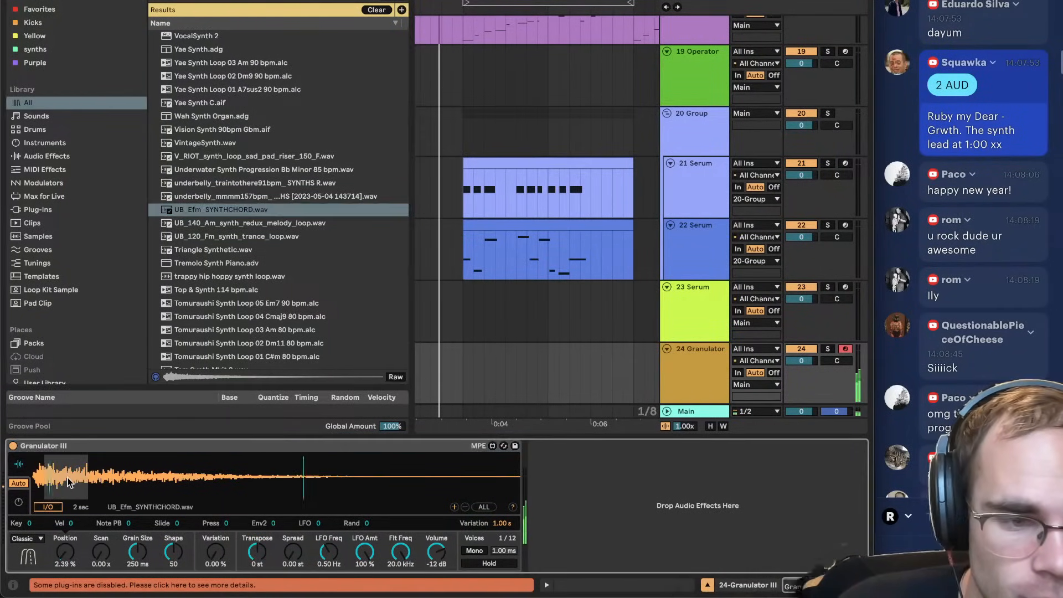
Lower the computer keyboard octave to C0 and shorten Granulator III's grain size to 11.5 ms while playing test notes.
{"action": "key", "text": "a"}
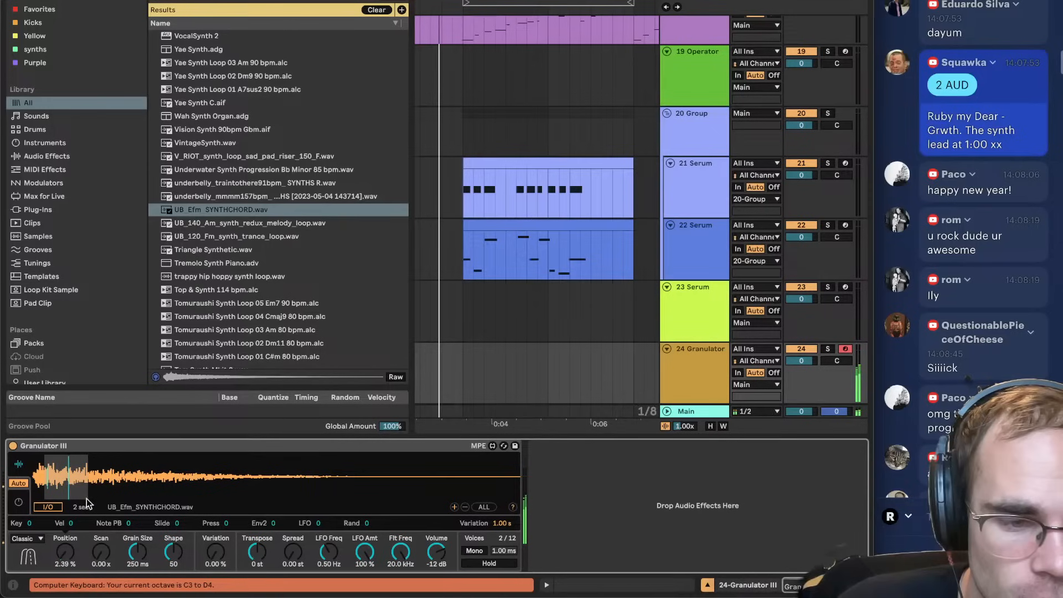
{"action": "mouse_move", "coordinate": [138, 552]}
{"action": "left_mouse_down"}
{"action": "mouse_move", "coordinate": [136, 574]}
{"action": "mouse_move", "coordinate": [137, 544]}
{"action": "mouse_move", "coordinate": [137, 554]}
{"action": "left_mouse_up"}
{"action": "key", "text": "z"}
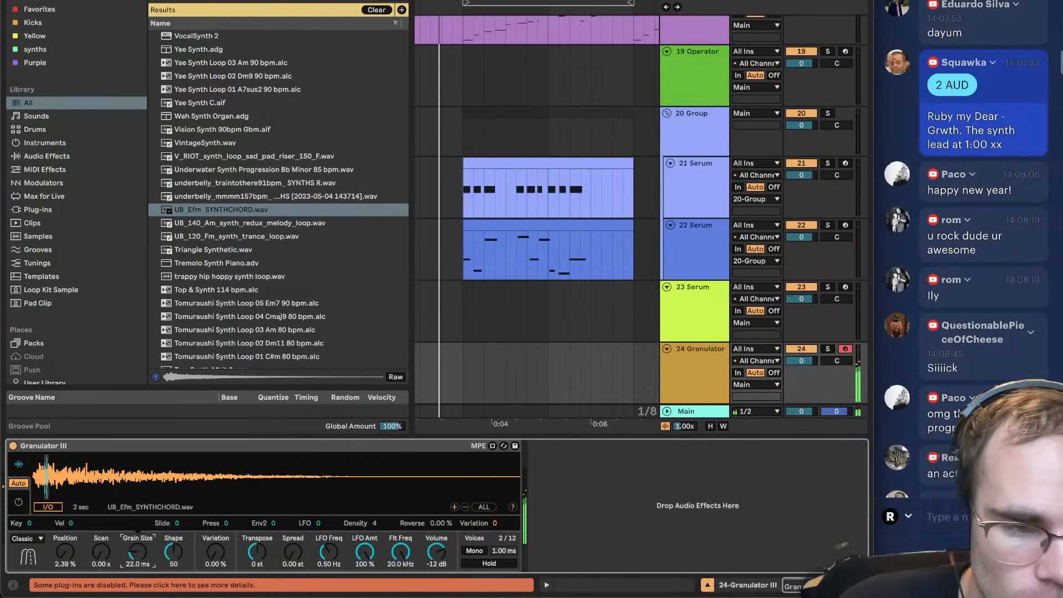
{"action": "key", "text": "z"}
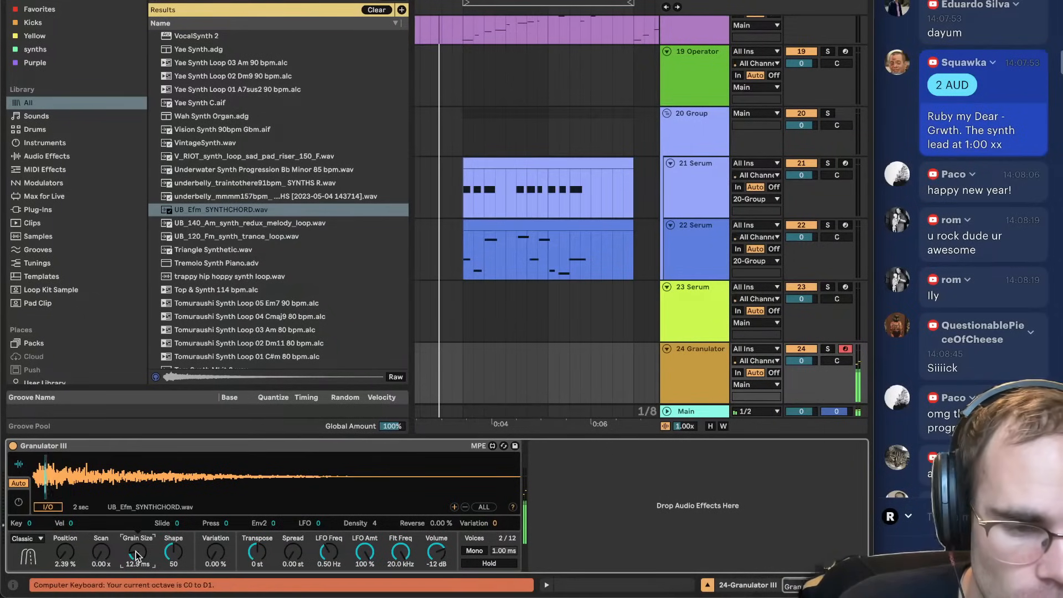
{"action": "left_click_drag", "start_coordinate": [136, 552], "coordinate": [136, 553]}
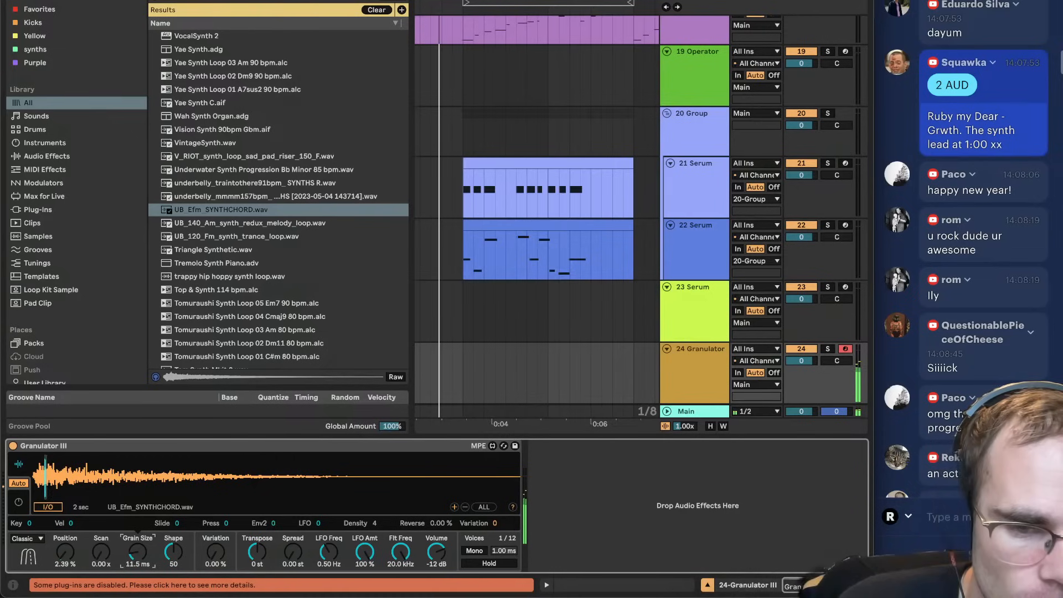
Add a Pedal effect in Fuzz mode after Granulator III with -4.69 dB output, and set the grain size to 12.9 ms.
{"action": "key", "text": "super+f"}
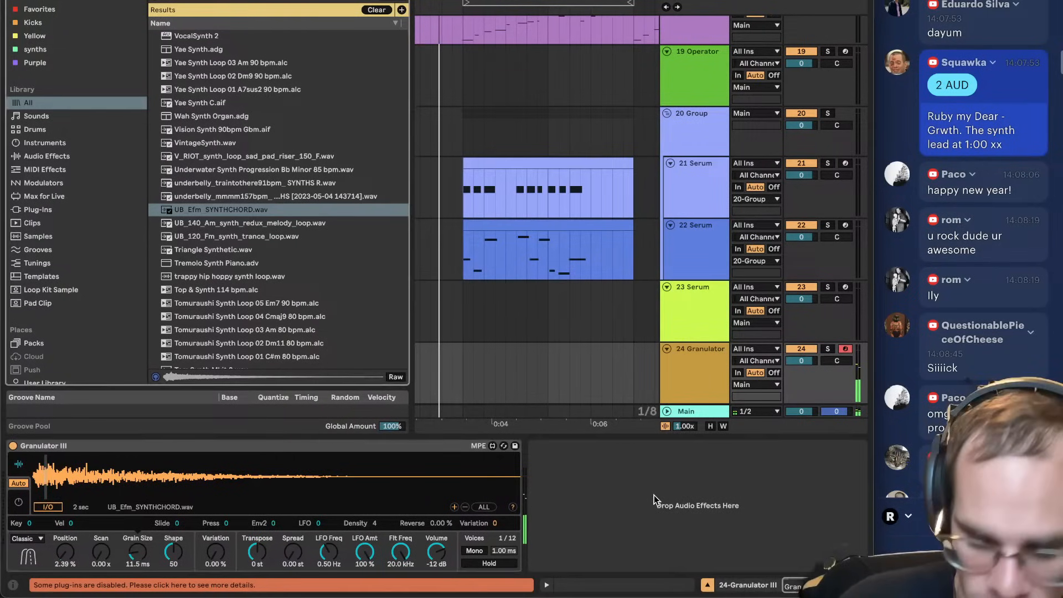
{"action": "key", "text": "Return"}
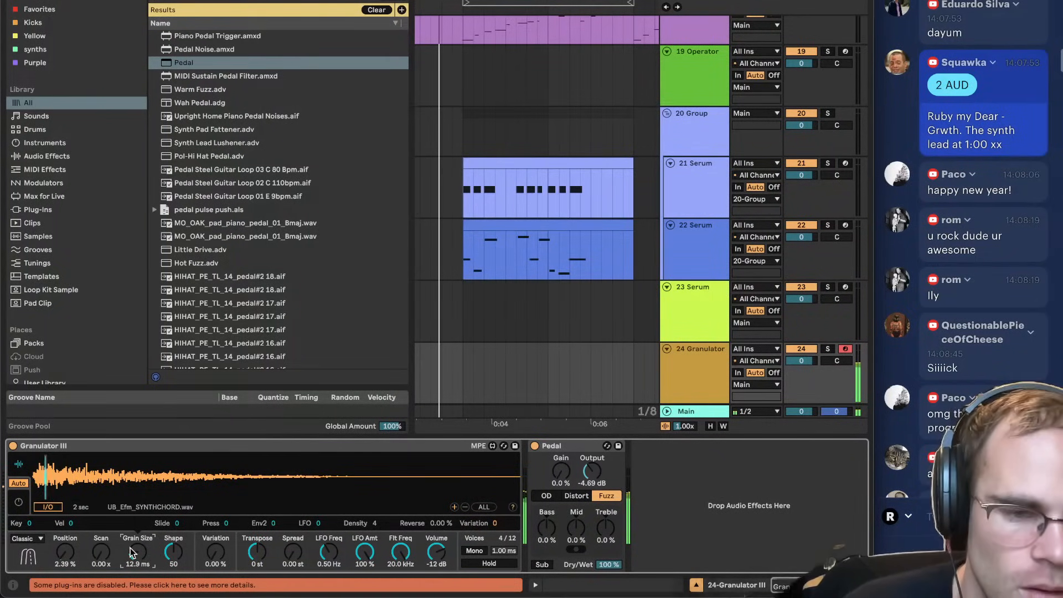
{"action": "key", "text": "z"}
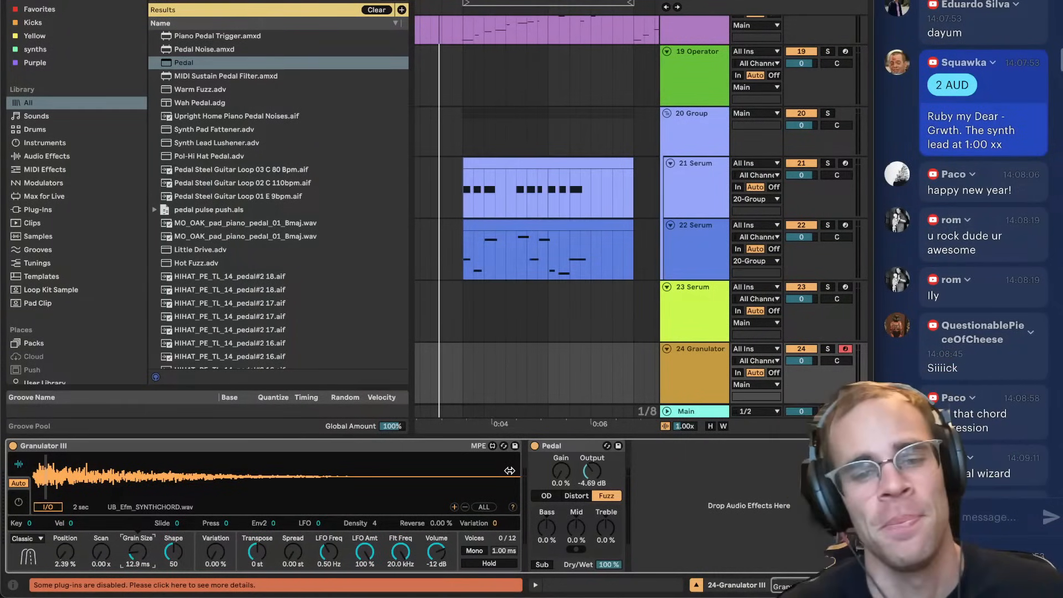
Switch to Spotify and listen to Grwth again from 1:07 and from about 0:46, pausing after each passage.
{"action": "scroll", "coordinate": [971, 369], "scroll_direction": "down", "scroll_amount": 15}
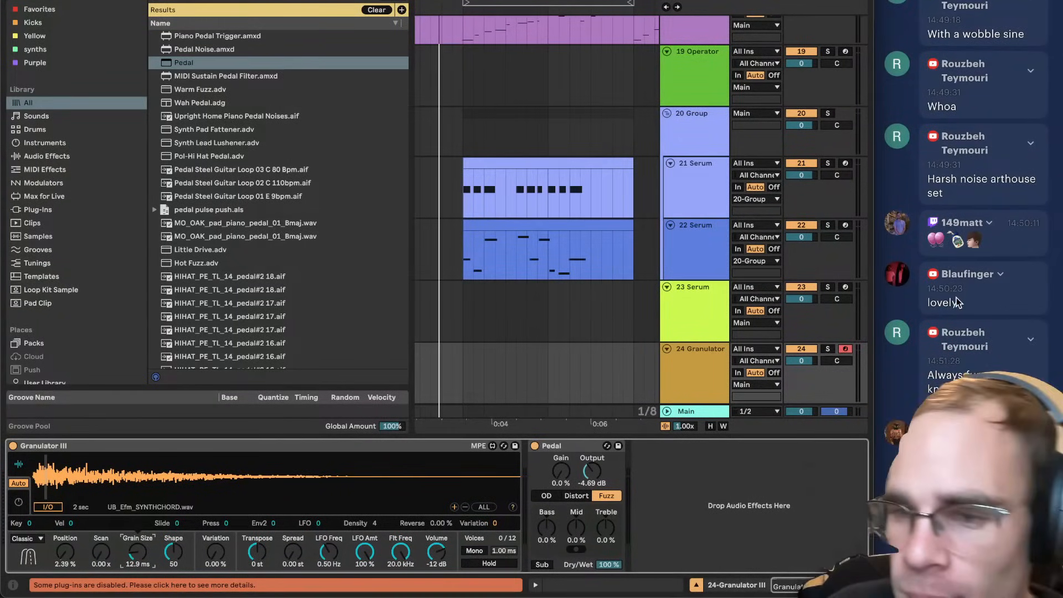
{"action": "left_click", "coordinate": [454, 570]}
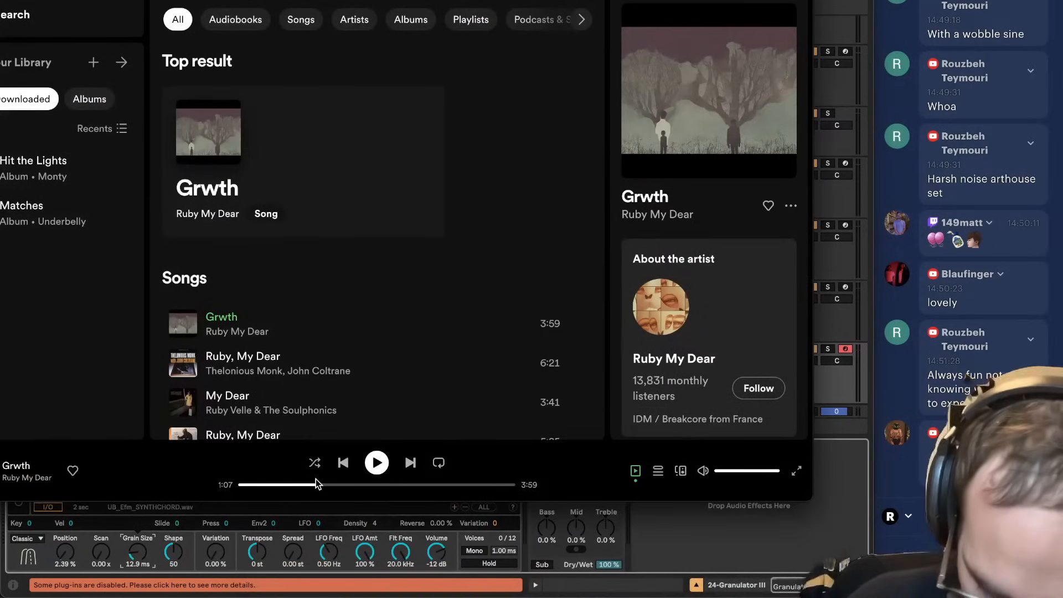
{"action": "key", "text": "space"}
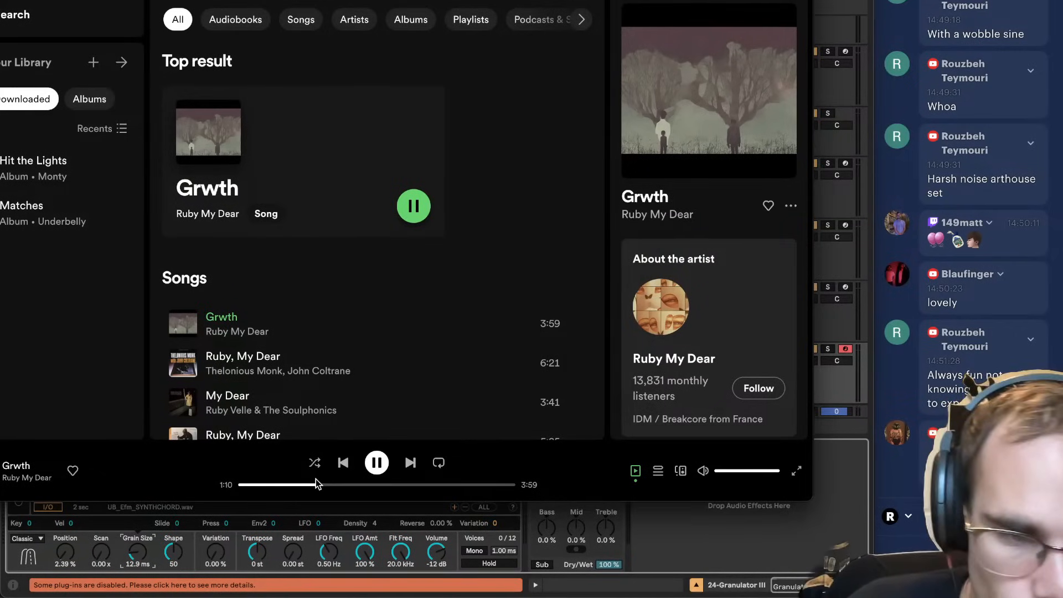
{"action": "key", "text": "space"}
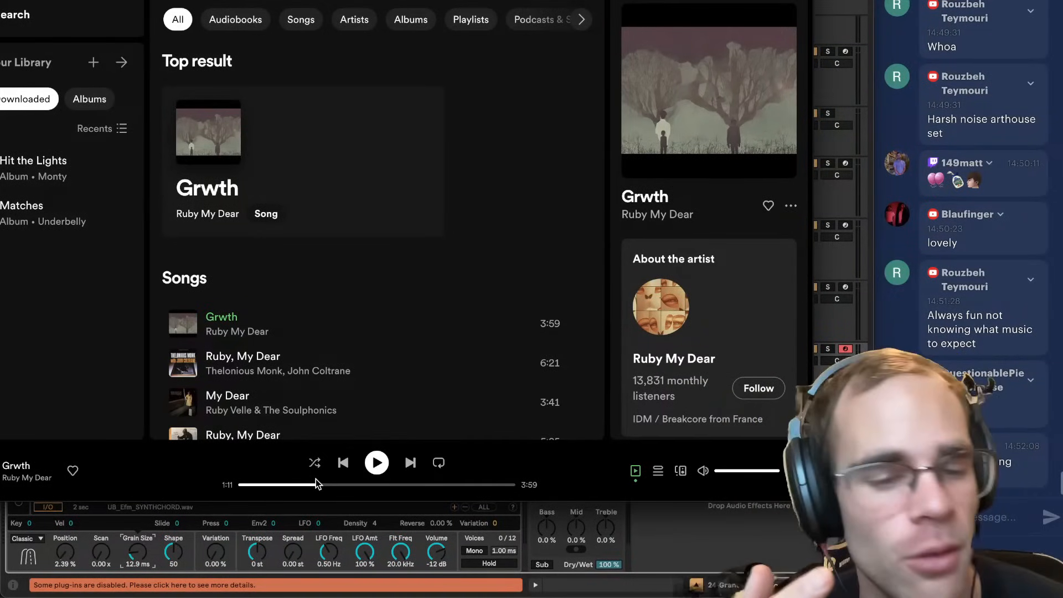
{"action": "left_click_drag", "start_coordinate": [316, 484], "coordinate": [292, 484]}
{"action": "key", "text": "space"}
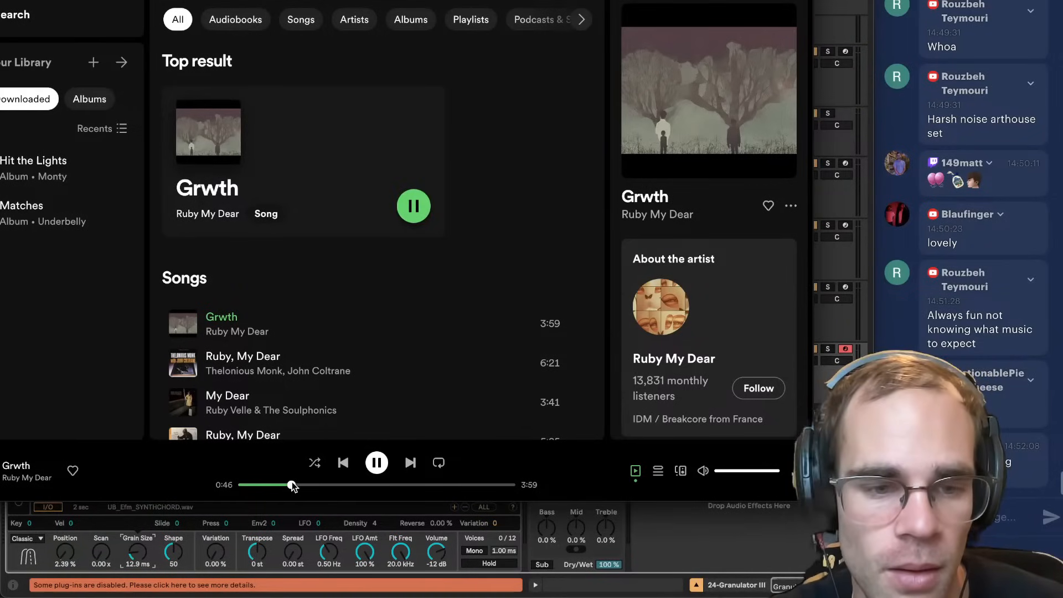
{"action": "key", "text": "space"}
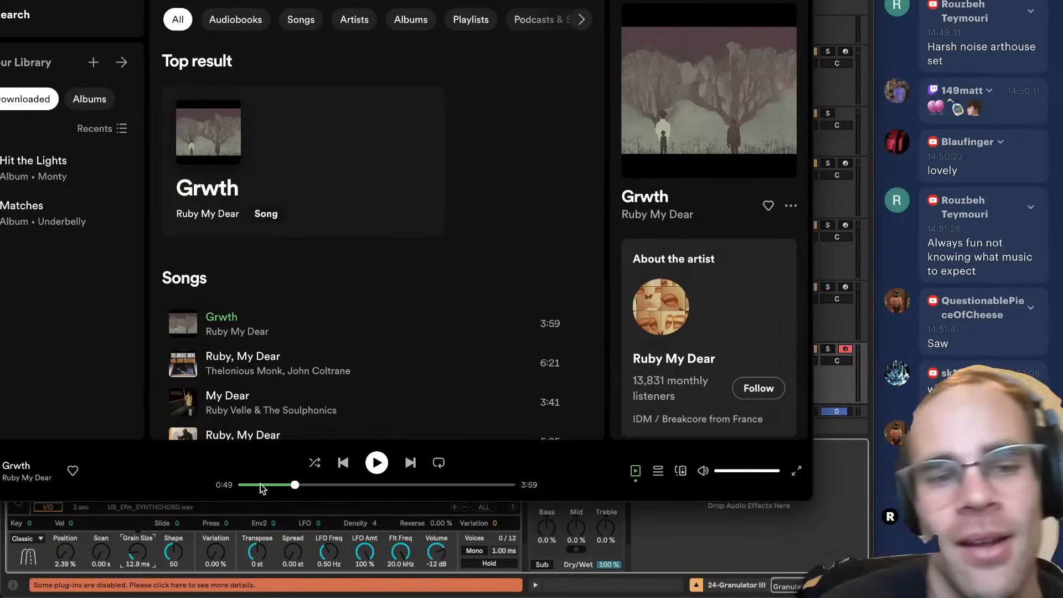
Return to Ableton Live and look through the stream chat for the next paid sound request.
{"action": "left_click", "coordinate": [718, 540]}
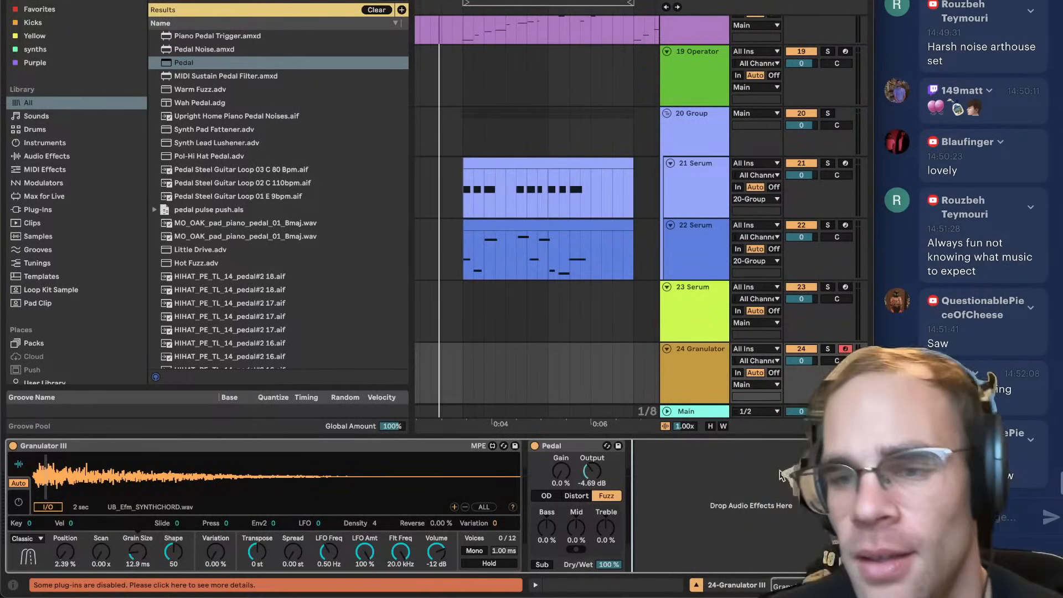
{"action": "mouse_move", "coordinate": [599, 595]}
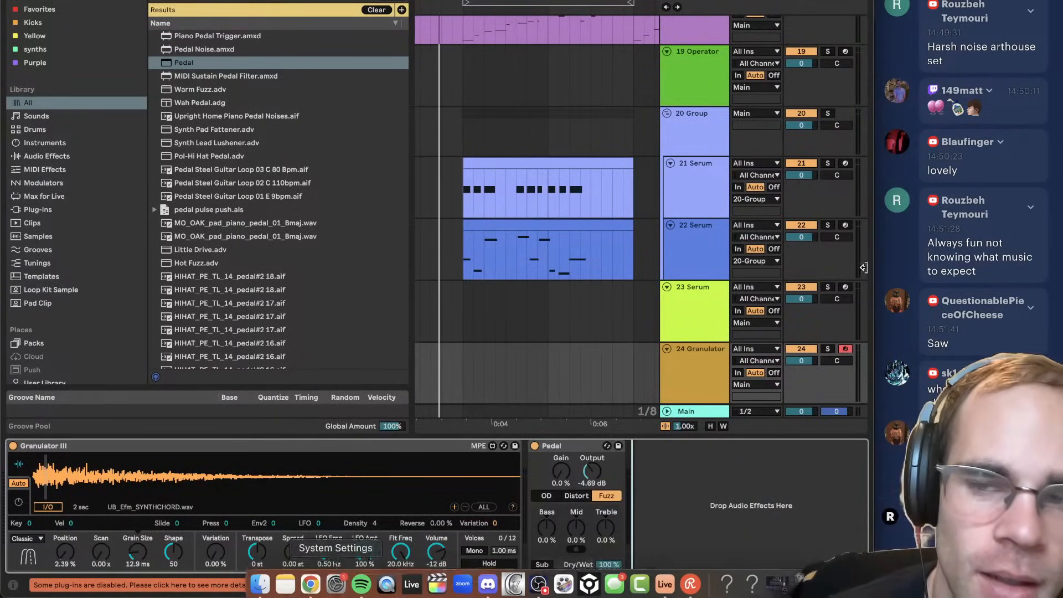
{"action": "scroll", "coordinate": [987, 240], "scroll_direction": "up", "scroll_amount": 10}
{"action": "scroll", "coordinate": [987, 240], "scroll_direction": "up", "scroll_amount": 10}
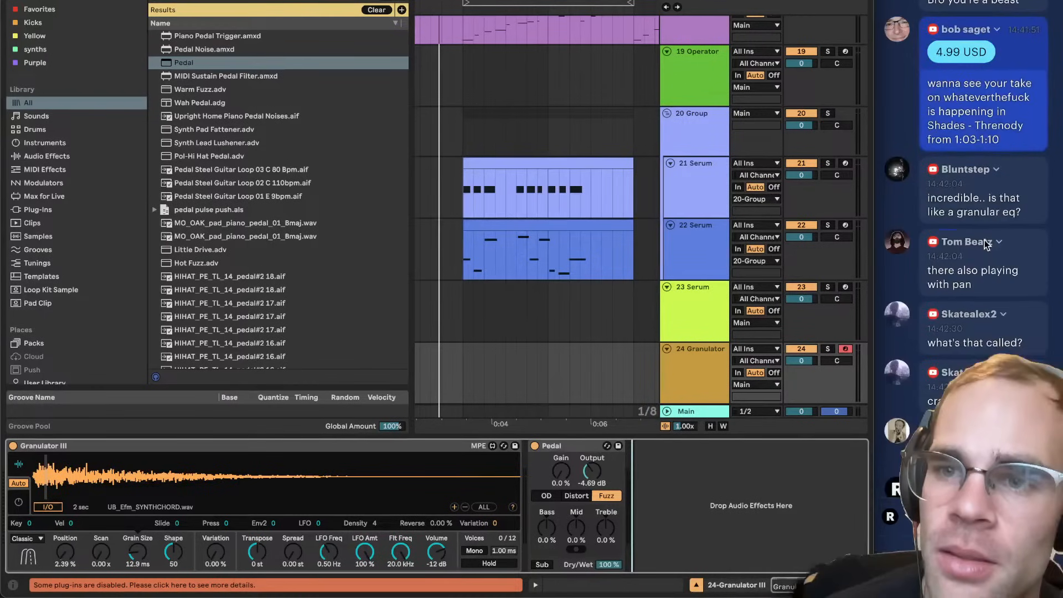
{"action": "scroll", "coordinate": [986, 244], "scroll_direction": "up", "scroll_amount": 15}
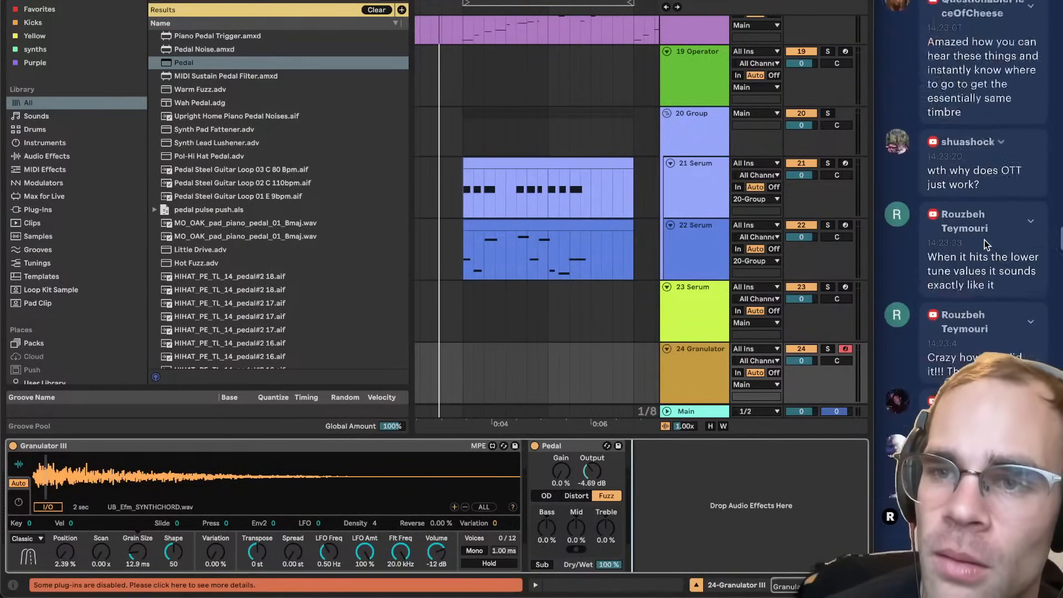
{"action": "scroll", "coordinate": [985, 244], "scroll_direction": "up", "scroll_amount": 15}
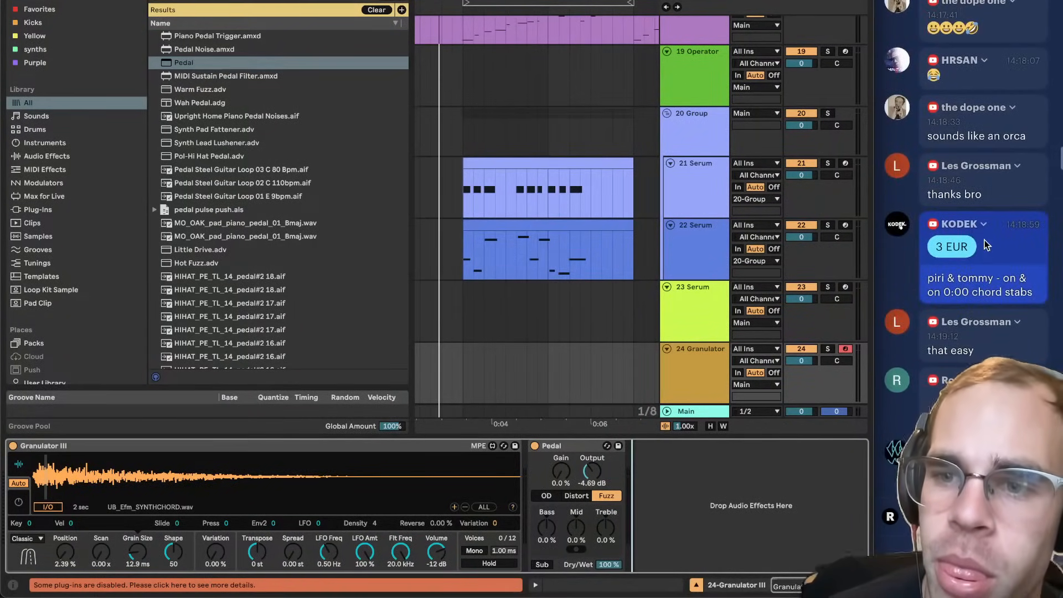
{"action": "scroll", "coordinate": [985, 244], "scroll_direction": "up", "scroll_amount": 15}
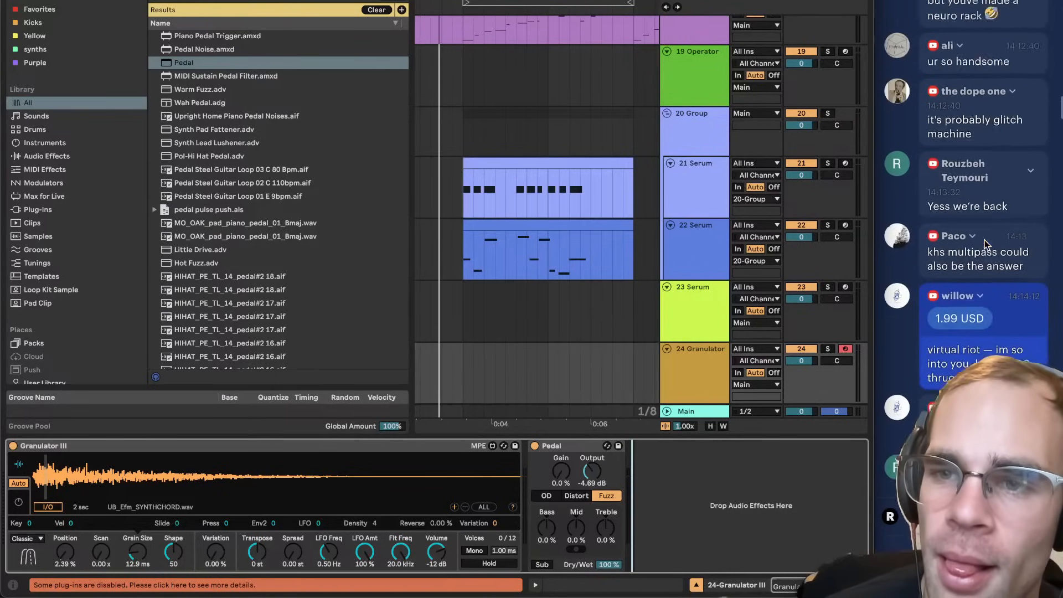
{"action": "scroll", "coordinate": [984, 240], "scroll_direction": "up", "scroll_amount": 7}
{"action": "scroll", "coordinate": [985, 241], "scroll_direction": "down", "scroll_amount": 14}
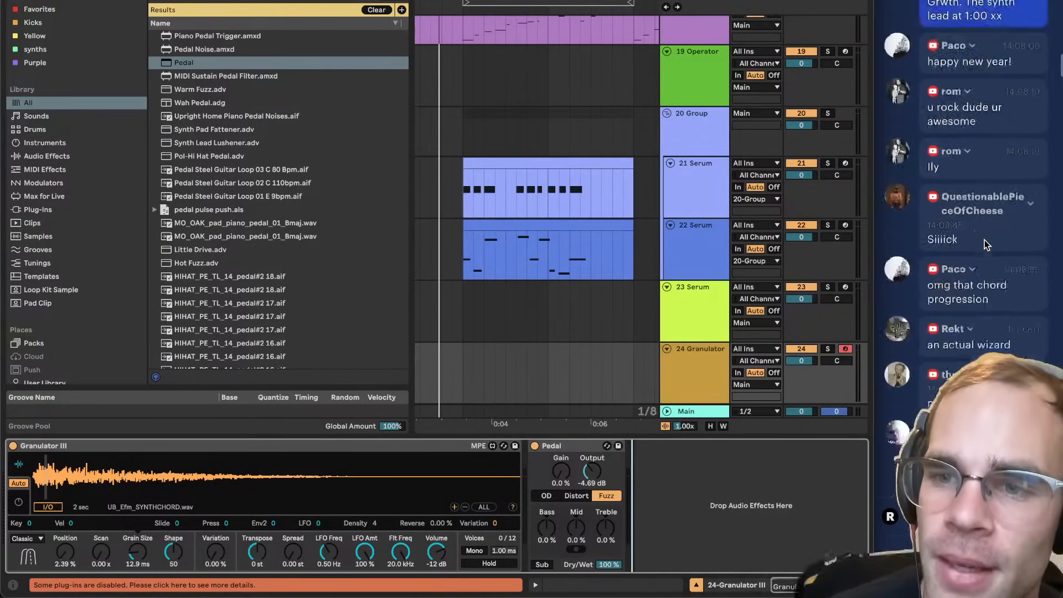
{"action": "scroll", "coordinate": [984, 240], "scroll_direction": "down", "scroll_amount": 4}
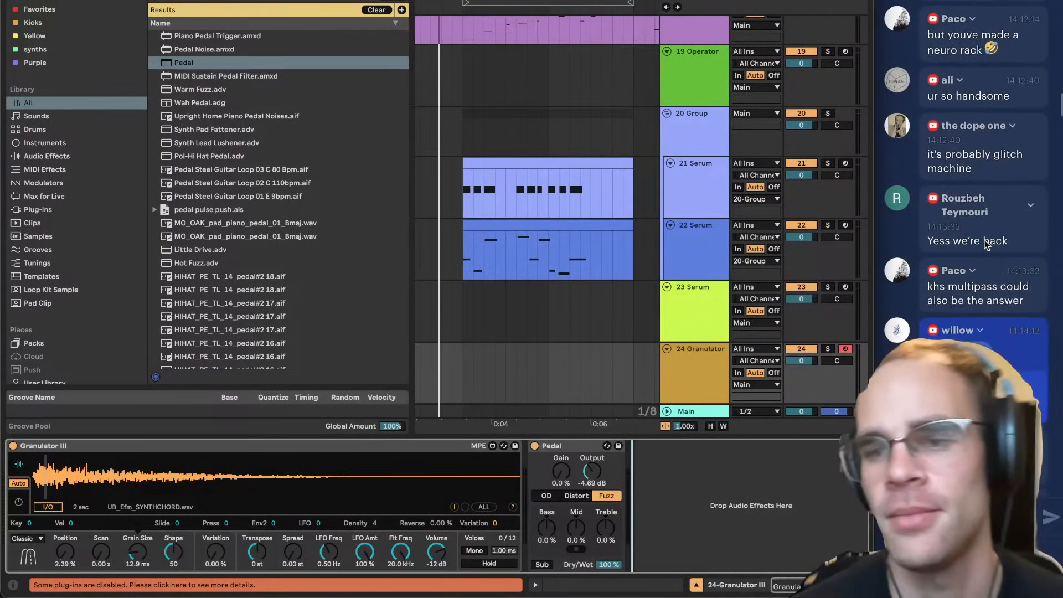
Switch to Spotify and search for "im so into you virtual".
{"action": "left_click", "coordinate": [361, 576]}
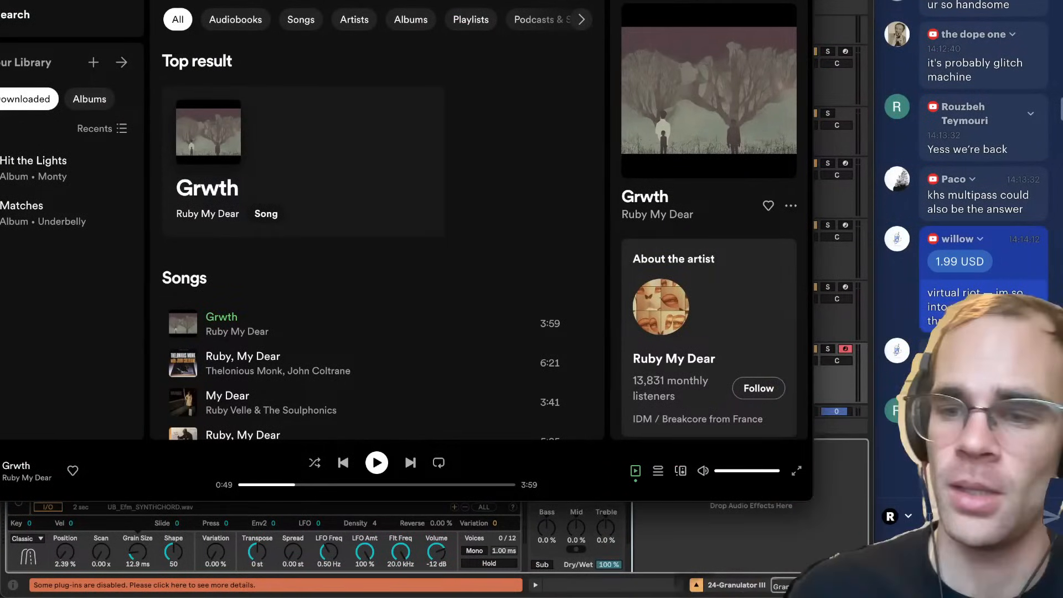
{"action": "type", "text": "im so into you"}
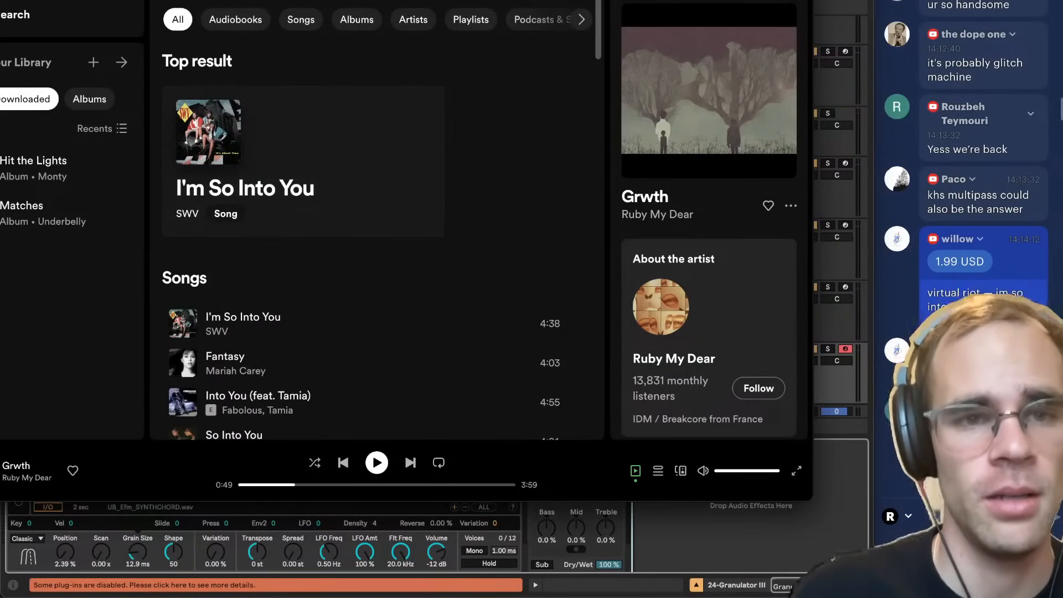
{"action": "type", "text": " virtual"}
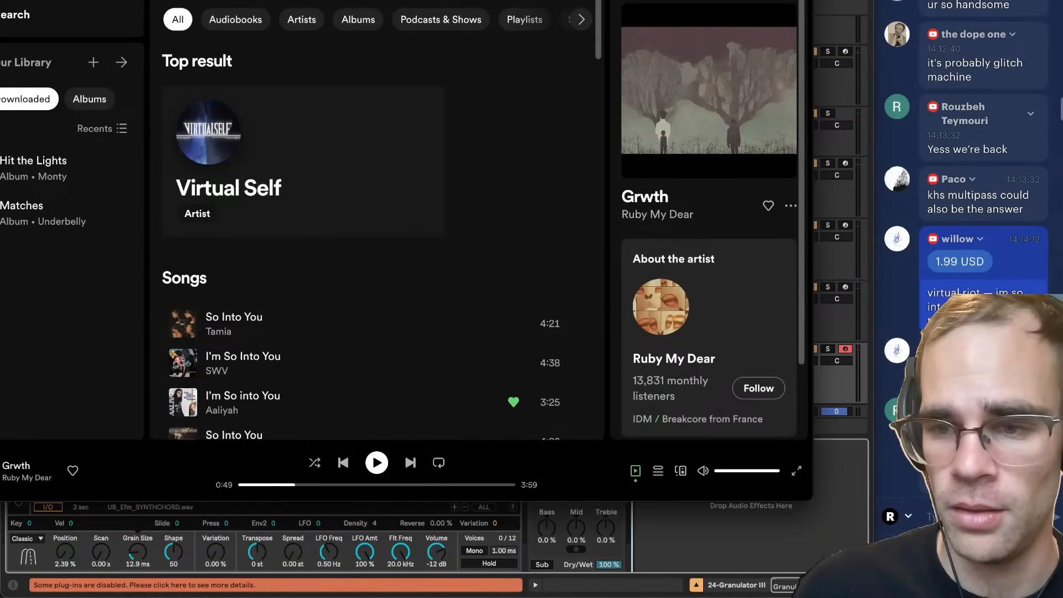
Copy the requested song title from the chat and search Google in a new Chrome tab for "virtual riot — im so into you".
{"action": "triple_click", "coordinate": [977, 309]}
{"action": "mouse_move", "coordinate": [257, 595]}
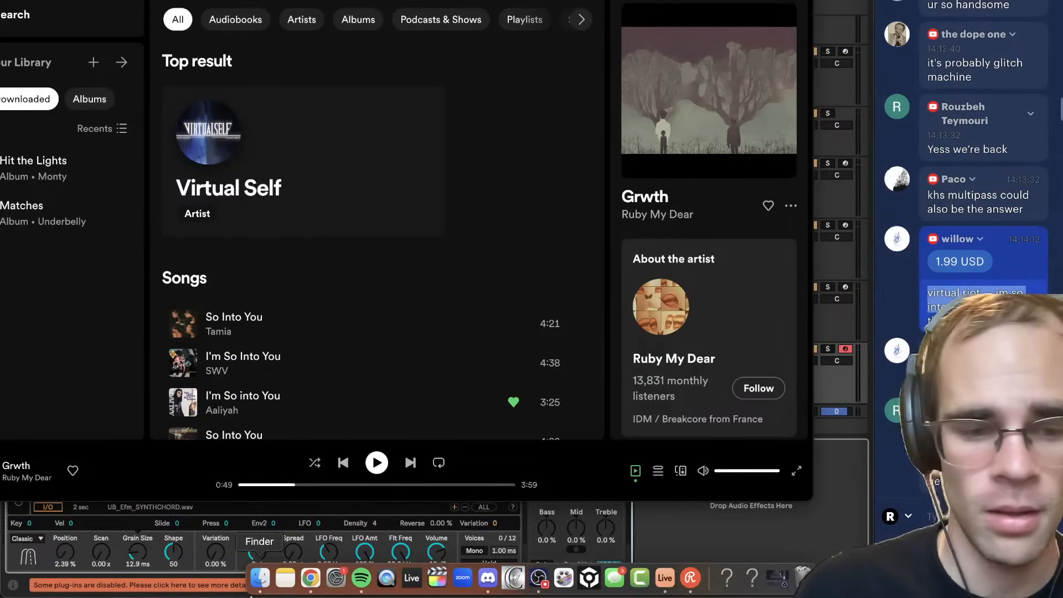
{"action": "left_click", "coordinate": [310, 579]}
{"action": "key", "text": "super+t"}
{"action": "type", "text": "virtual riot — im so into you"}
{"action": "key", "text": "Return"}
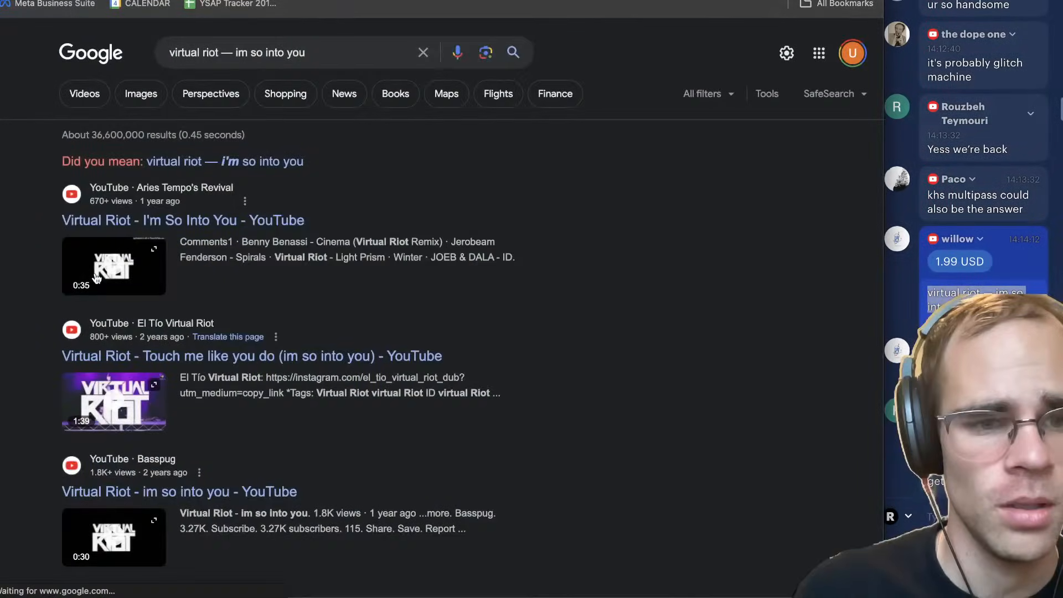
Play the "Virtual Riot - I'm So Into You" video, replay its opening bass from the start and pause it.
{"action": "left_click", "coordinate": [96, 279]}
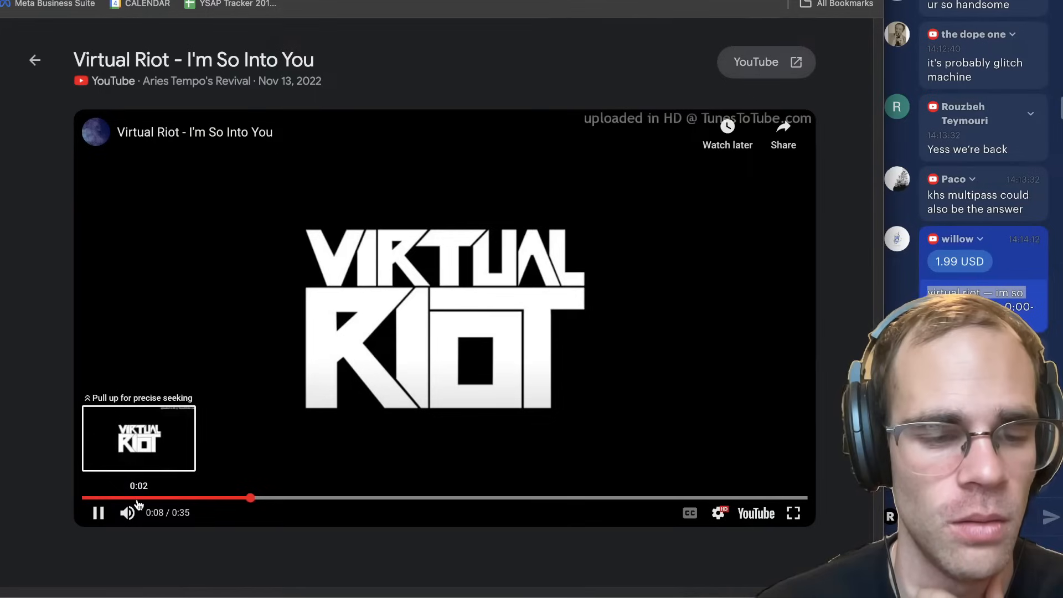
{"action": "left_click_drag", "start_coordinate": [104, 502], "coordinate": [83, 499]}
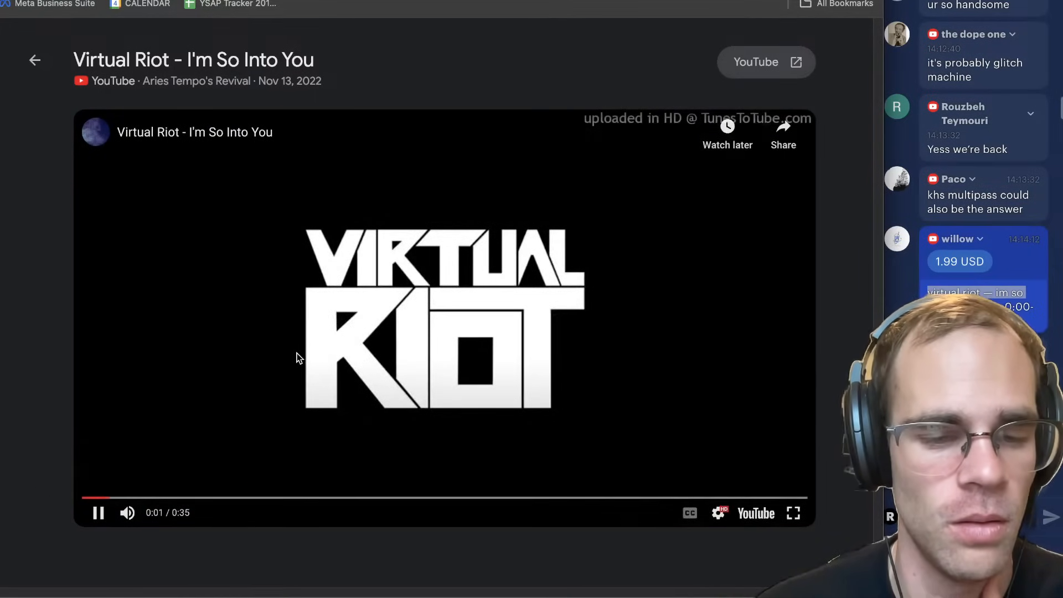
{"action": "left_click", "coordinate": [297, 356]}
Return to Ableton Live, add a MIDI track below track 24 Granulator and load Serum onto it.
{"action": "mouse_move", "coordinate": [454, 596]}
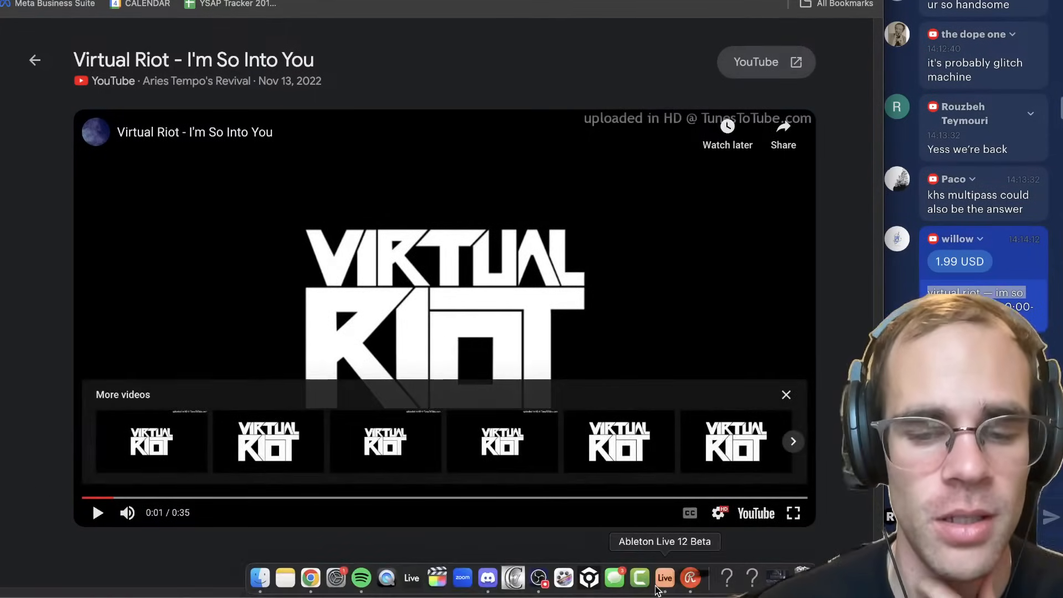
{"action": "left_click", "coordinate": [664, 581]}
{"action": "key", "text": "super+shift+t"}
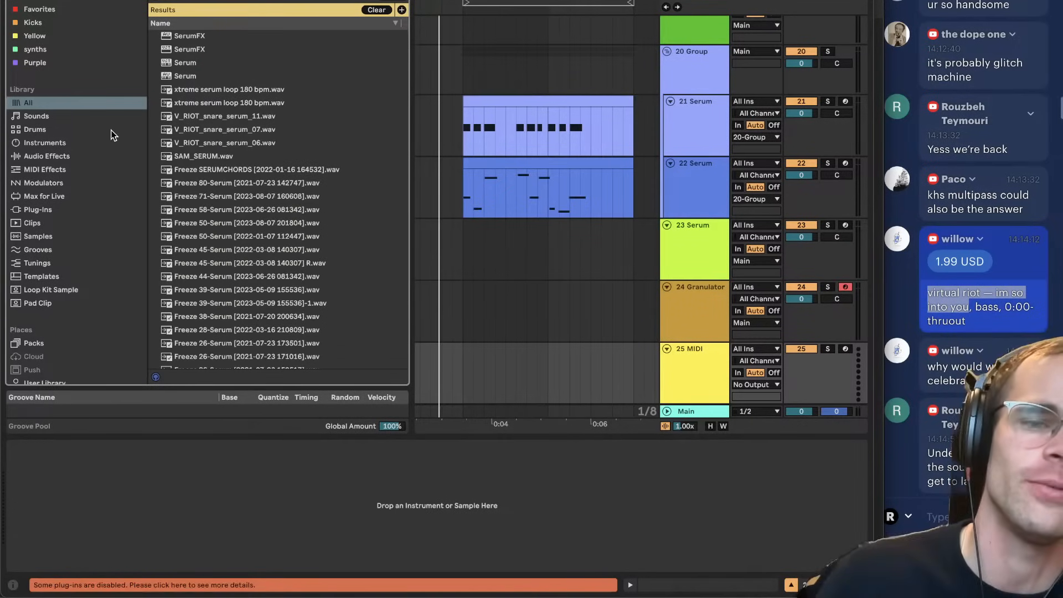
{"action": "scroll", "coordinate": [119, 135], "scroll_direction": "down", "scroll_amount": 5}
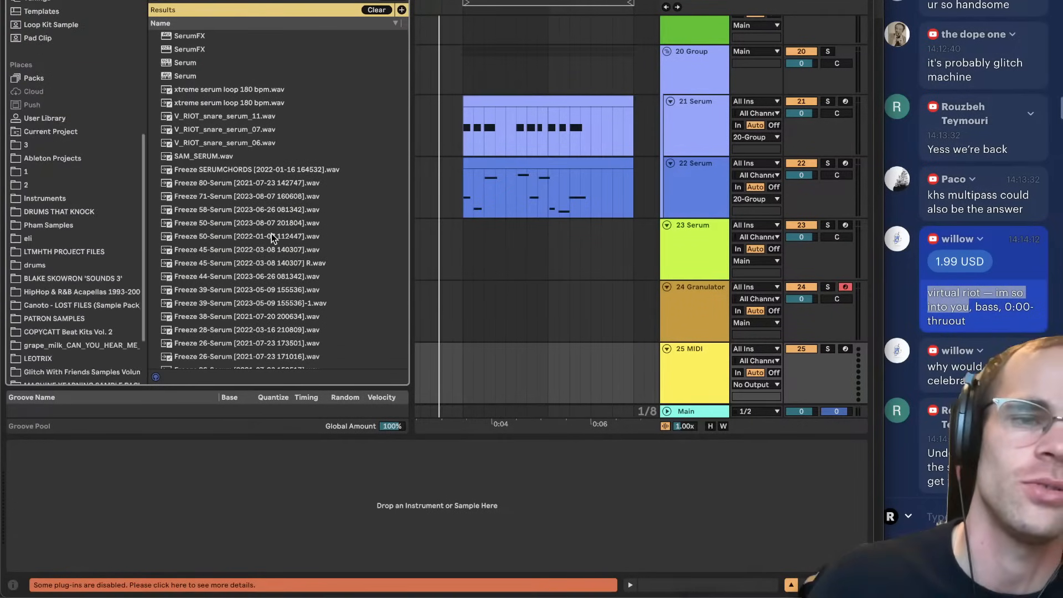
{"action": "double_click", "coordinate": [185, 76]}
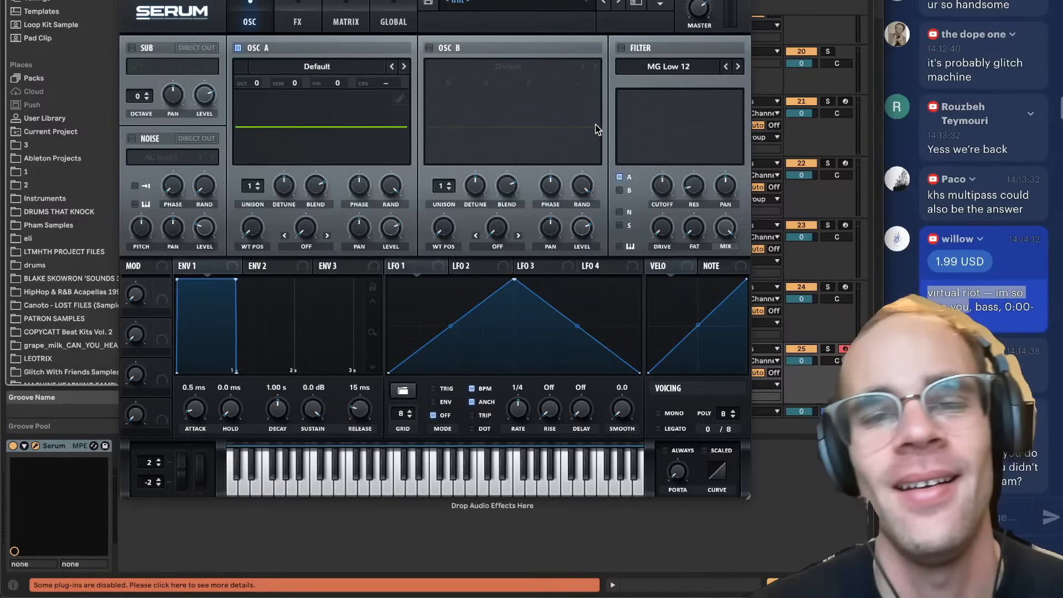
Browse the Serum preset folders, load Virtual Riot Transformer Sound from rps and play notes to audition it.
{"action": "left_click", "coordinate": [487, 3]}
{"action": "mouse_move", "coordinate": [515, 207]}
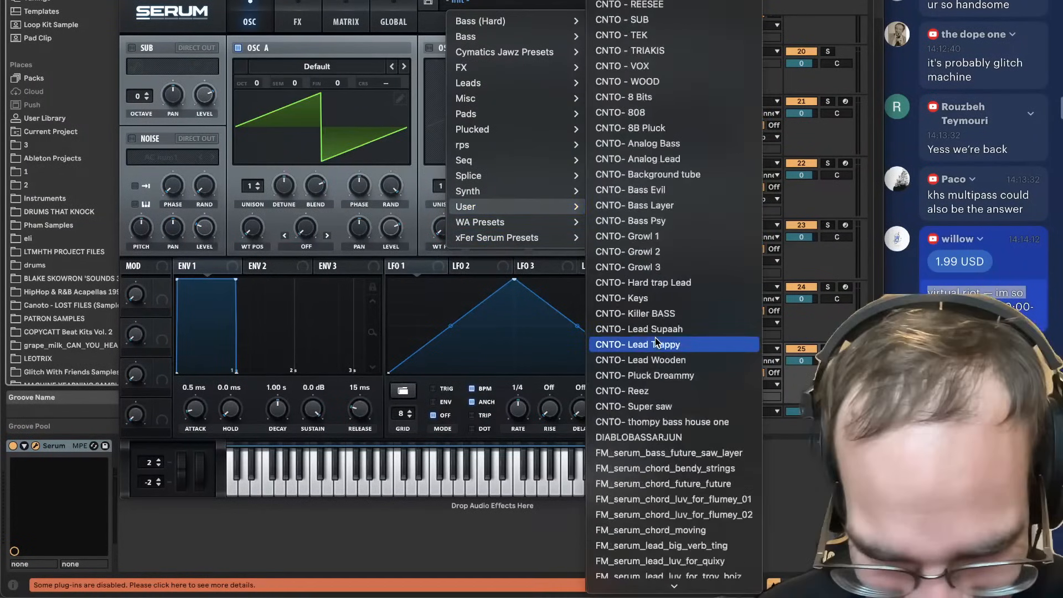
{"action": "scroll", "coordinate": [655, 339], "scroll_direction": "down", "scroll_amount": 10}
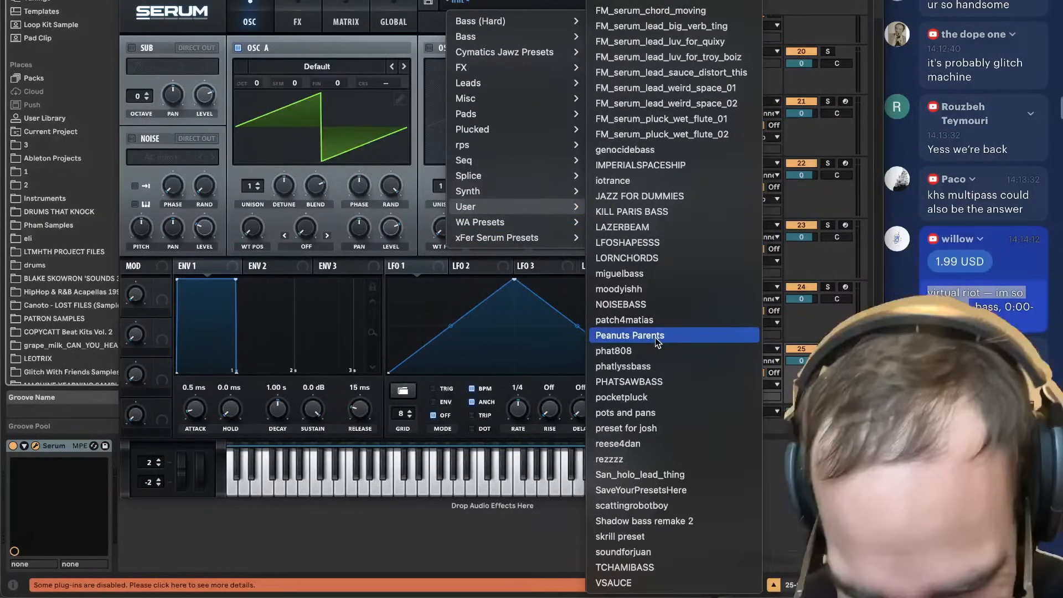
{"action": "scroll", "coordinate": [655, 337], "scroll_direction": "up", "scroll_amount": 10}
{"action": "mouse_move", "coordinate": [524, 242]}
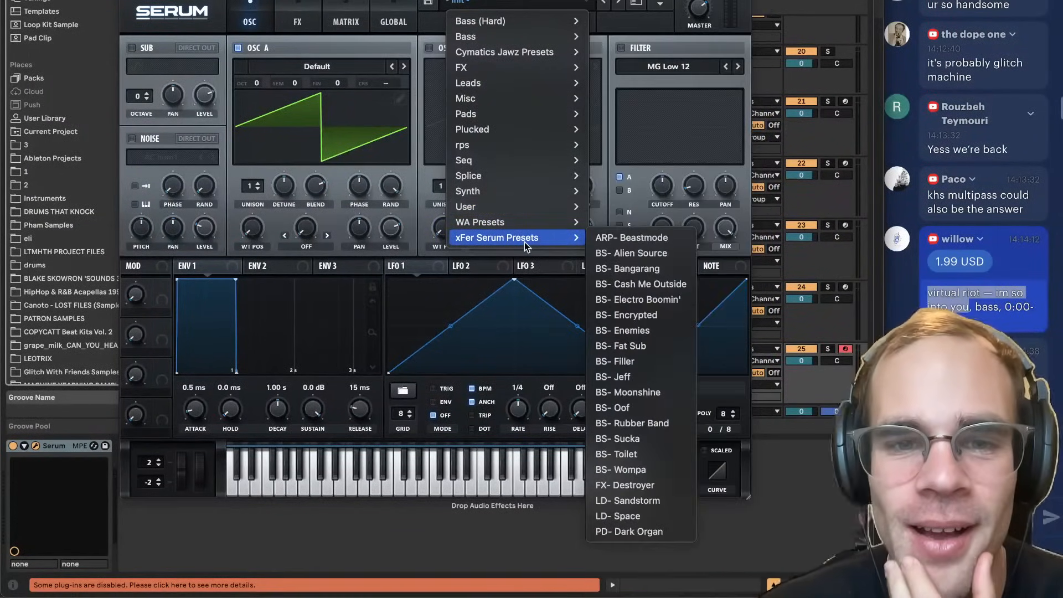
{"action": "mouse_move", "coordinate": [531, 51]}
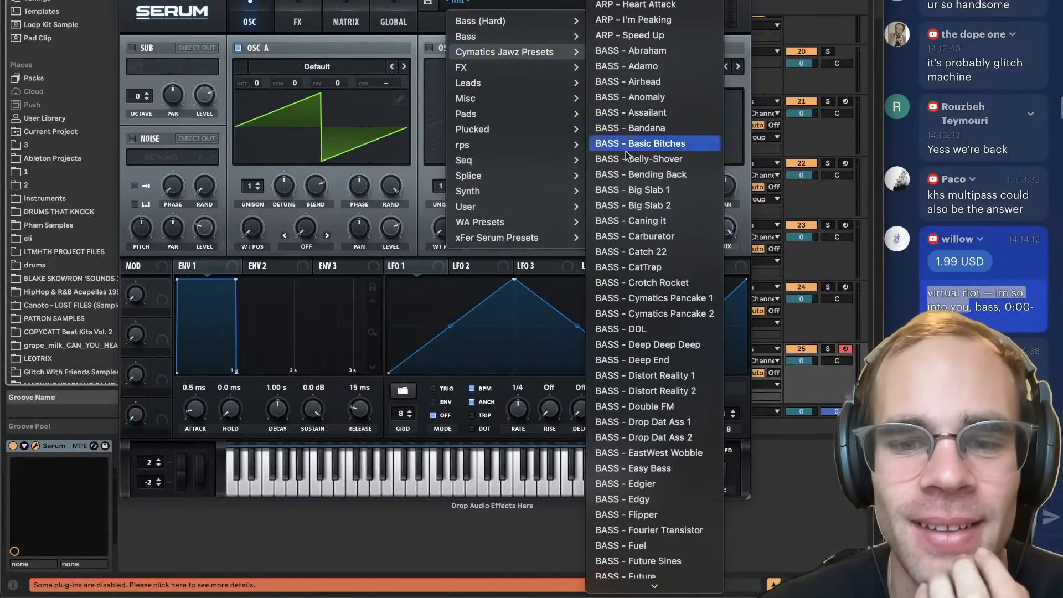
{"action": "scroll", "coordinate": [649, 201], "scroll_direction": "down", "scroll_amount": 15}
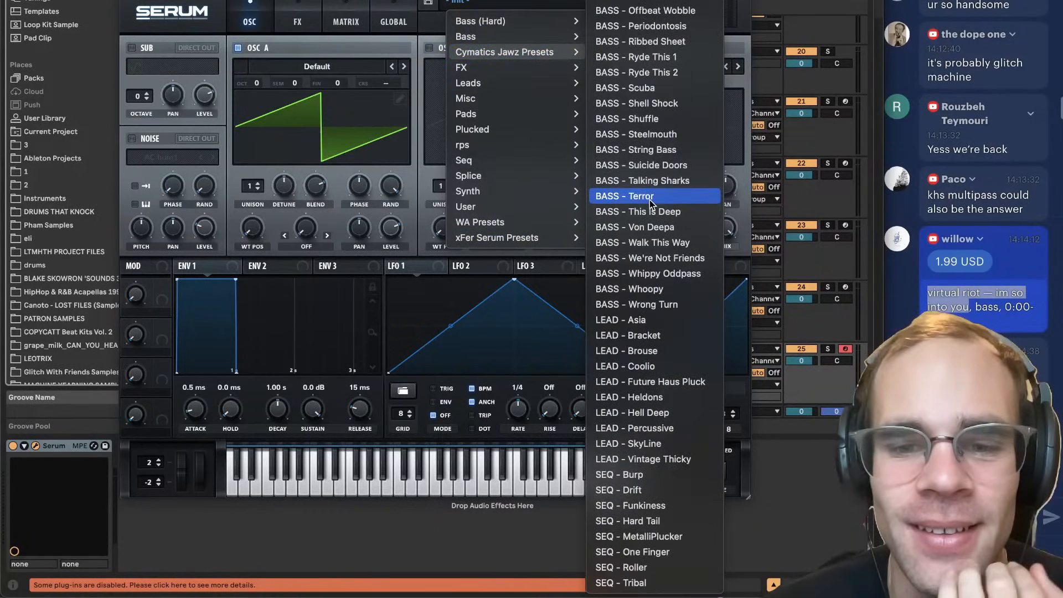
{"action": "mouse_move", "coordinate": [502, 224]}
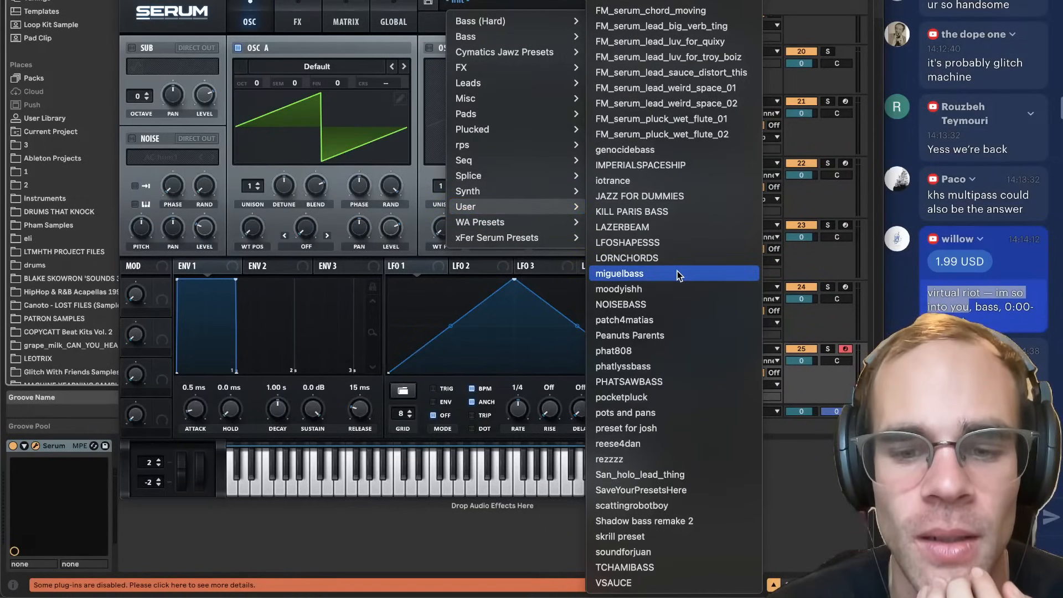
{"action": "scroll", "coordinate": [677, 270], "scroll_direction": "up", "scroll_amount": 10}
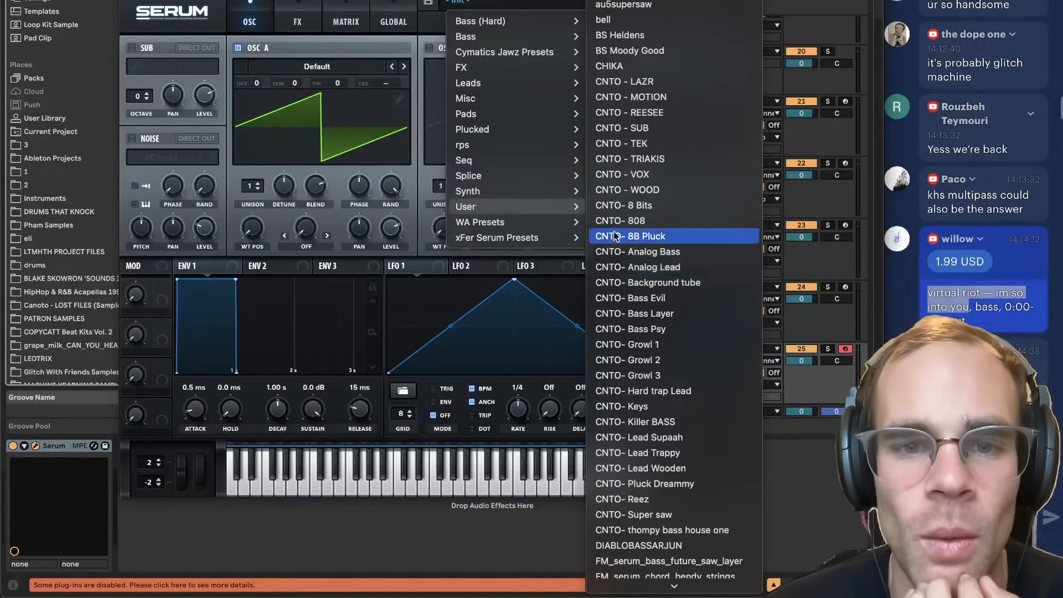
{"action": "mouse_move", "coordinate": [542, 179]}
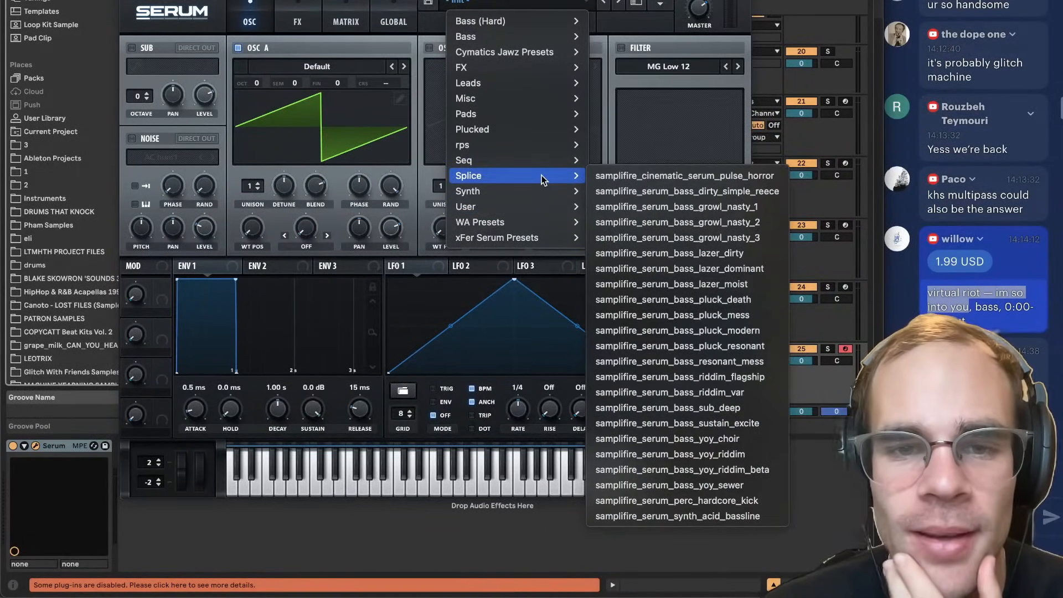
{"action": "mouse_move", "coordinate": [517, 143]}
{"action": "scroll", "coordinate": [712, 313], "scroll_direction": "down", "scroll_amount": 15}
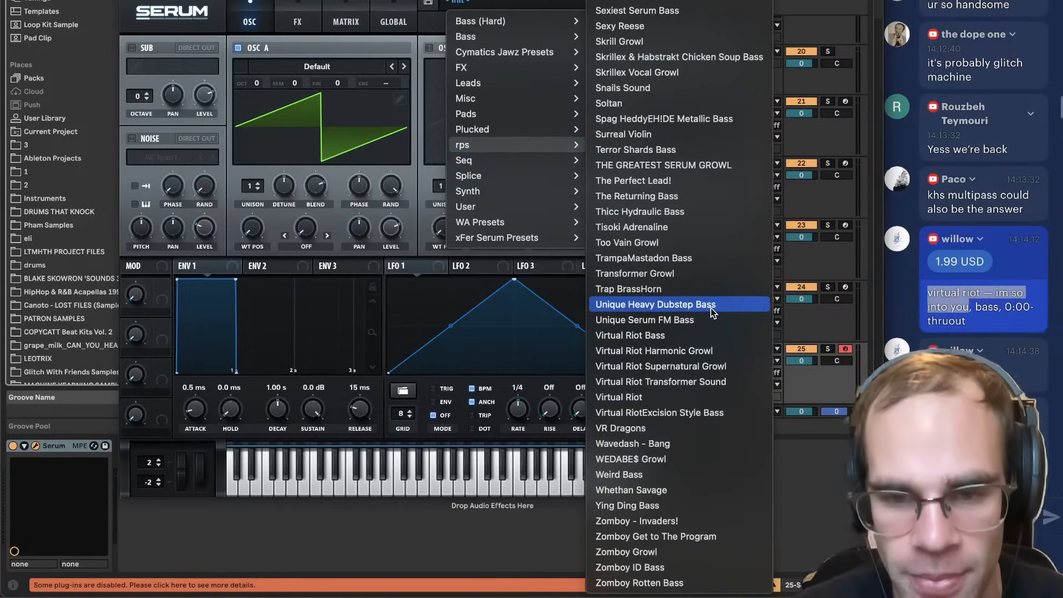
{"action": "left_click", "coordinate": [707, 382]}
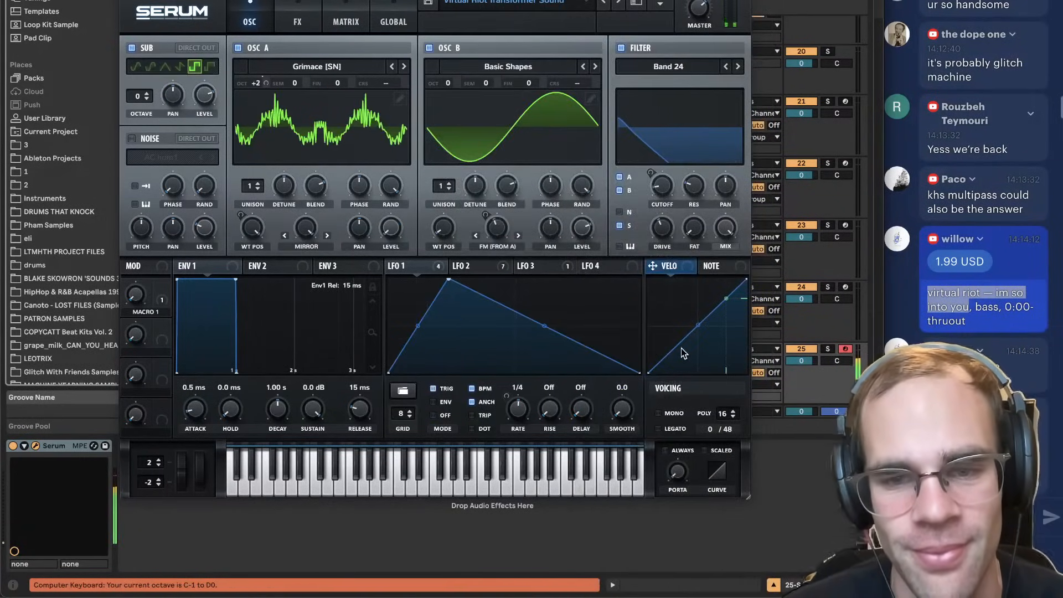
{"action": "key", "text": "a"}
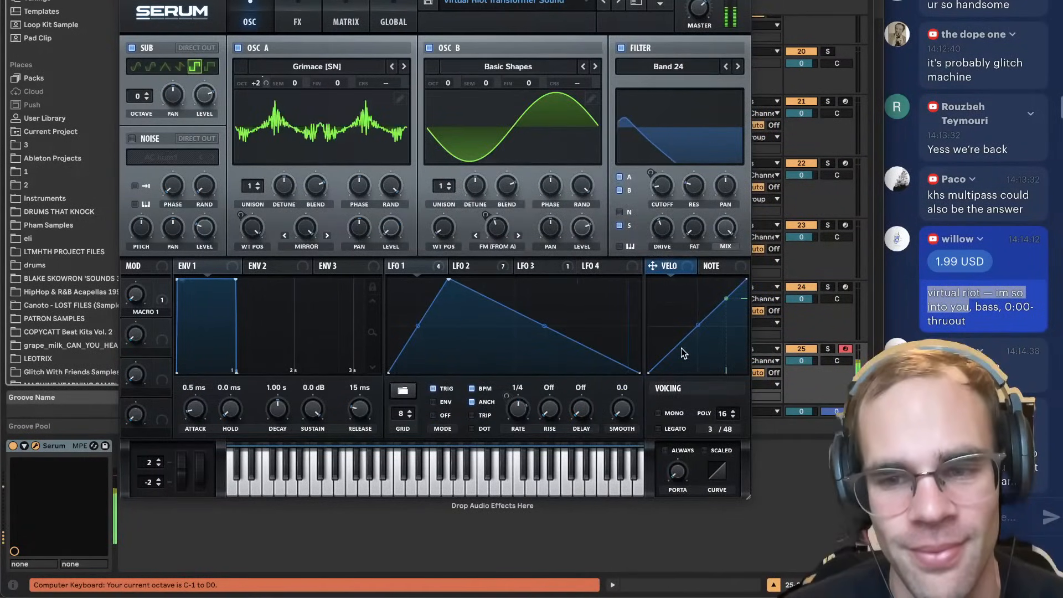
{"action": "key", "text": "x"}
{"action": "key", "text": "x"}
Lower track 25's volume to -9.5, bring Serum back into view and step to the Virtual Riot Supernatural Growl preset.
{"action": "left_click_drag", "start_coordinate": [320, 0], "coordinate": [313, 500]}
{"action": "left_click", "coordinate": [546, 318]}
{"action": "scroll", "coordinate": [639, 387], "scroll_direction": "right", "scroll_amount": 3}
{"action": "scroll", "coordinate": [639, 387], "scroll_direction": "down", "scroll_amount": 1}
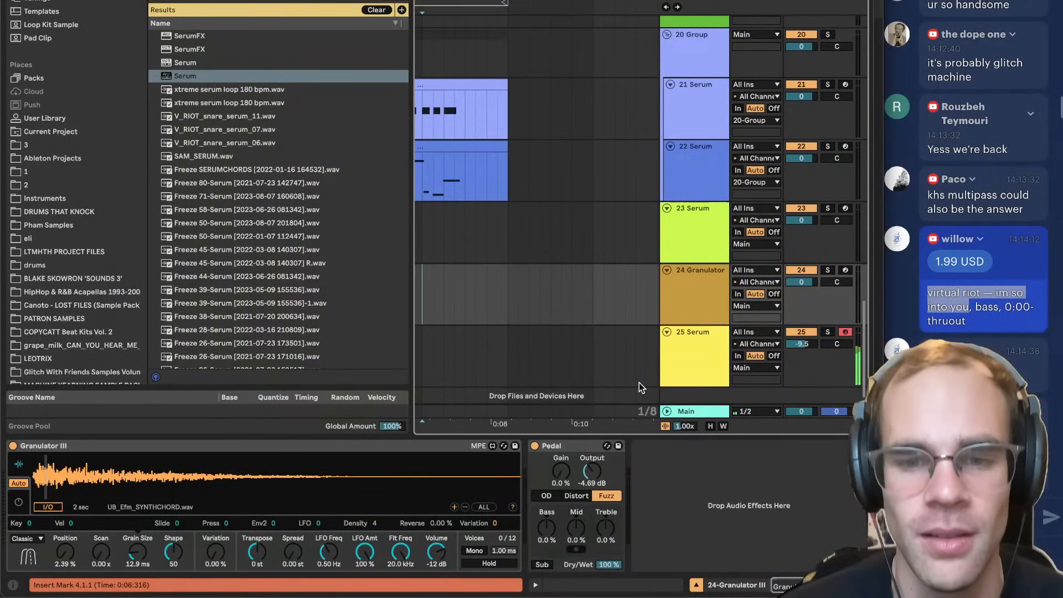
{"action": "left_click", "coordinate": [639, 383]}
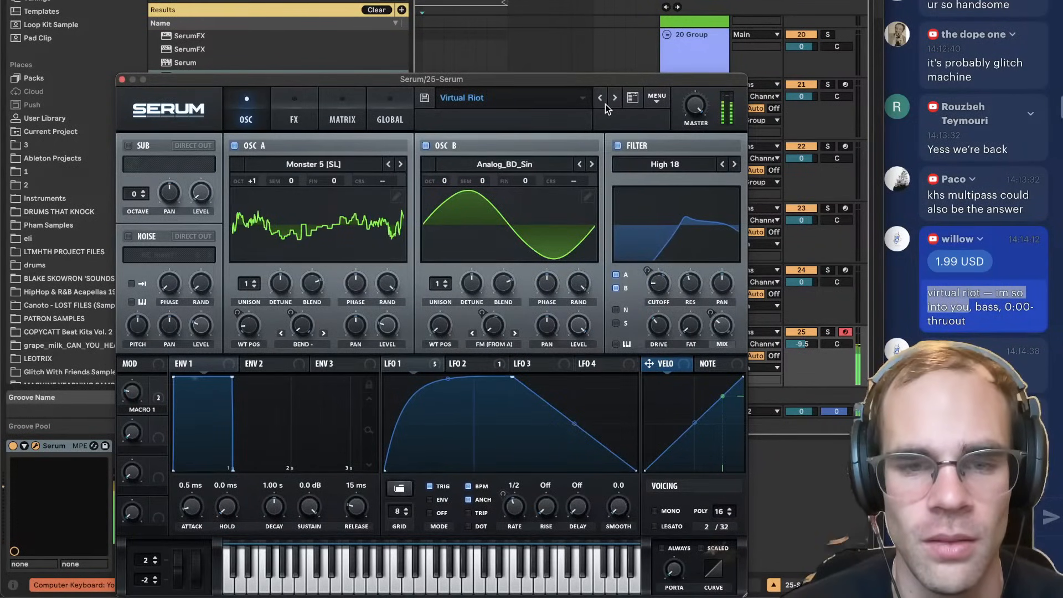
{"action": "left_click", "coordinate": [599, 103]}
Switch to Chrome, replay the opening of "Virtual Riot - I'm So Into You" and pause it.
{"action": "mouse_move", "coordinate": [361, 595]}
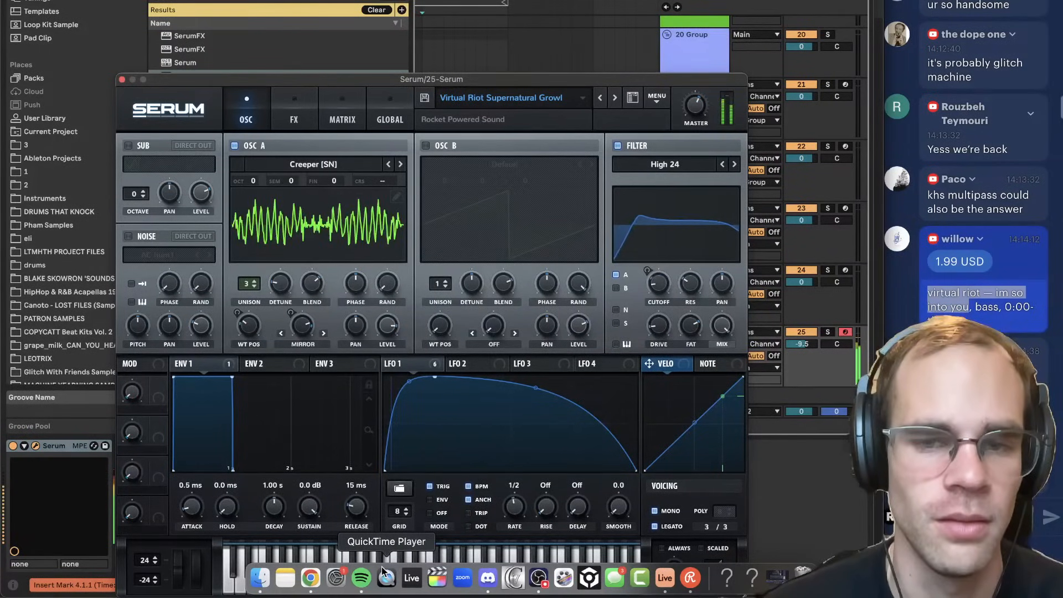
{"action": "left_click", "coordinate": [311, 577]}
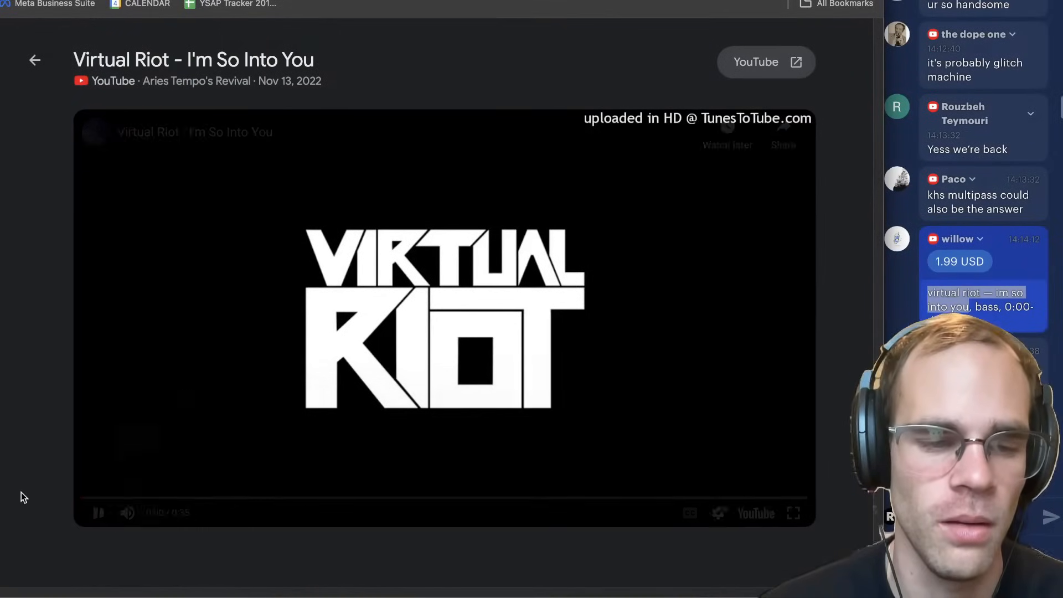
{"action": "left_click", "coordinate": [254, 410]}
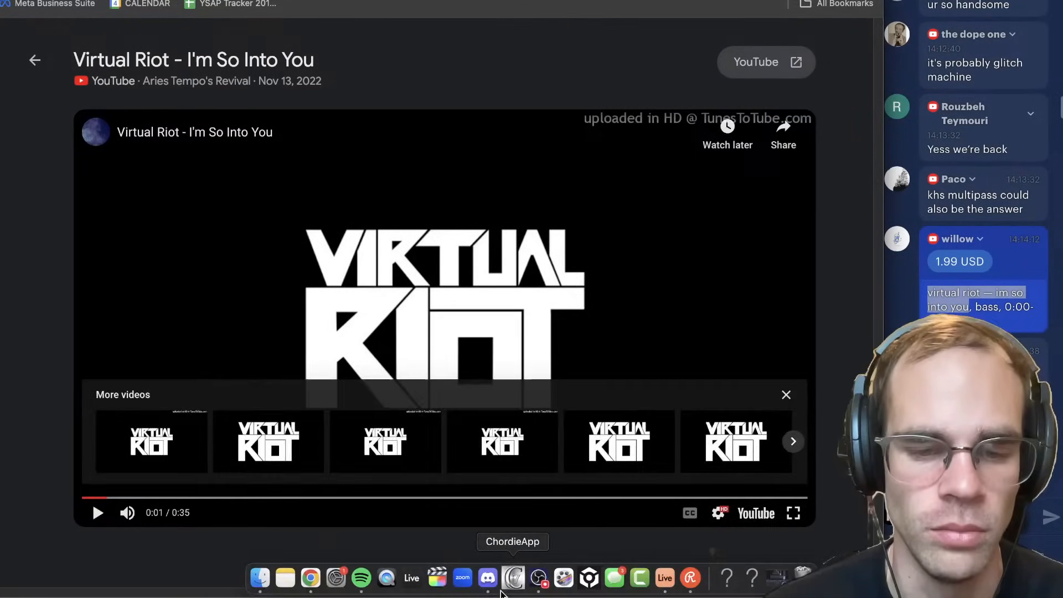
Return to Ableton Live and audition preceding Serum presets from Virtual Riot Harmonic Growl back to Unique Heavy Dubstep Bass.
{"action": "left_click", "coordinate": [664, 577]}
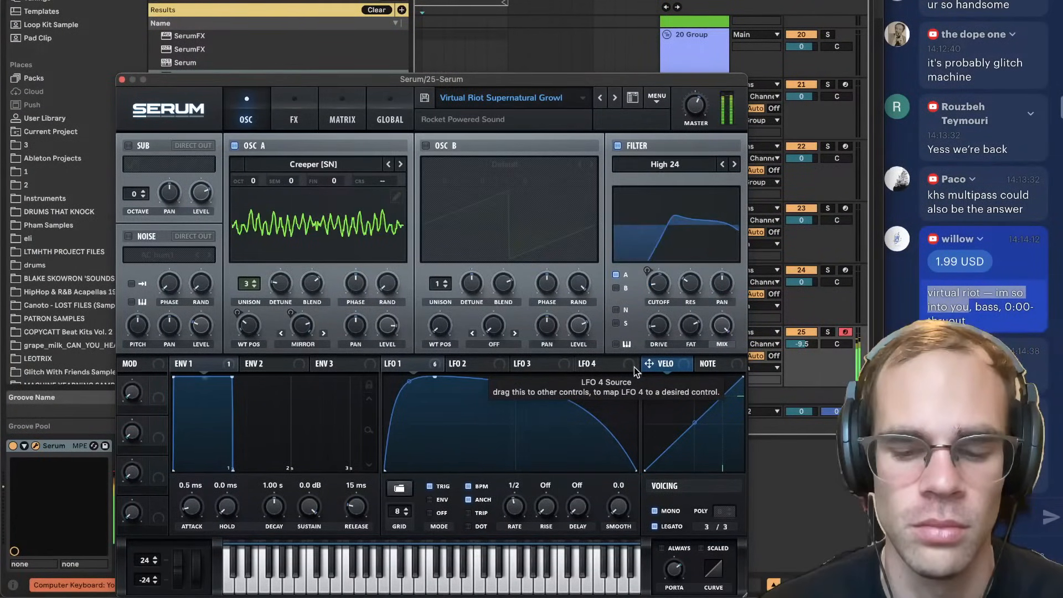
{"action": "left_click", "coordinate": [598, 99]}
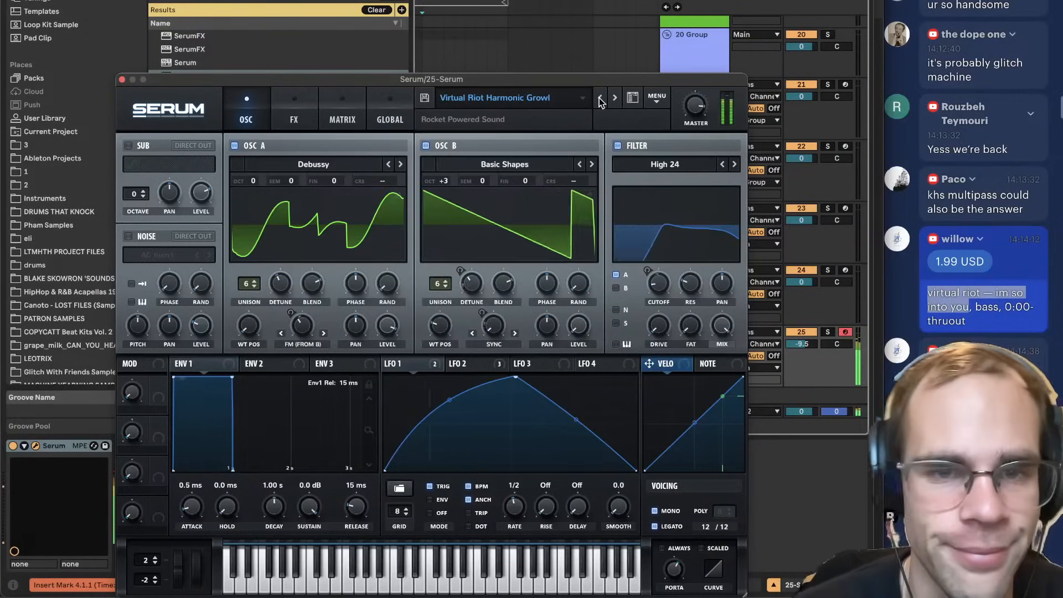
{"action": "left_click", "coordinate": [599, 100]}
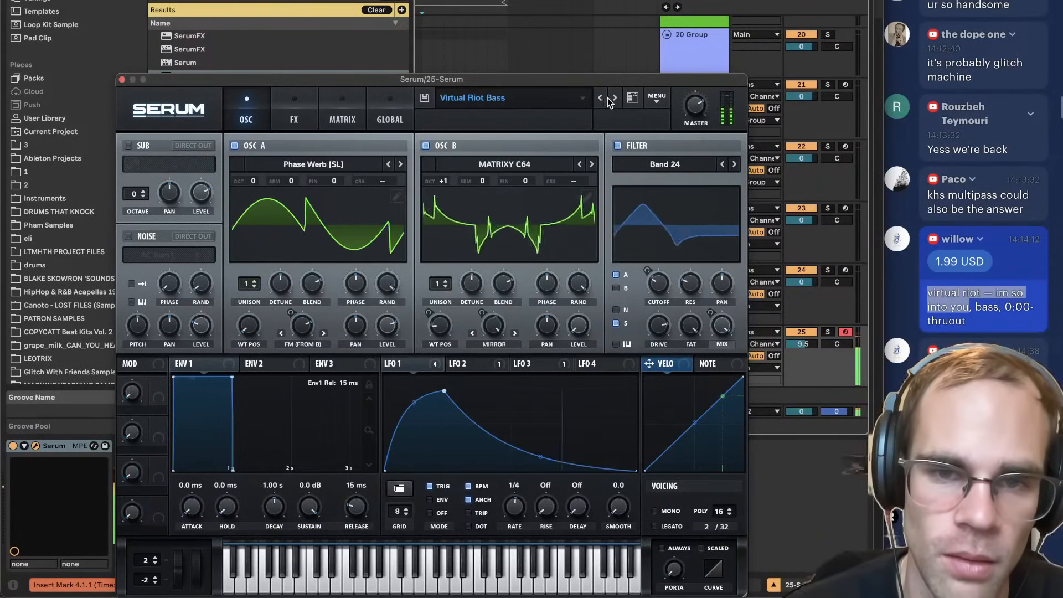
{"action": "left_click", "coordinate": [601, 100]}
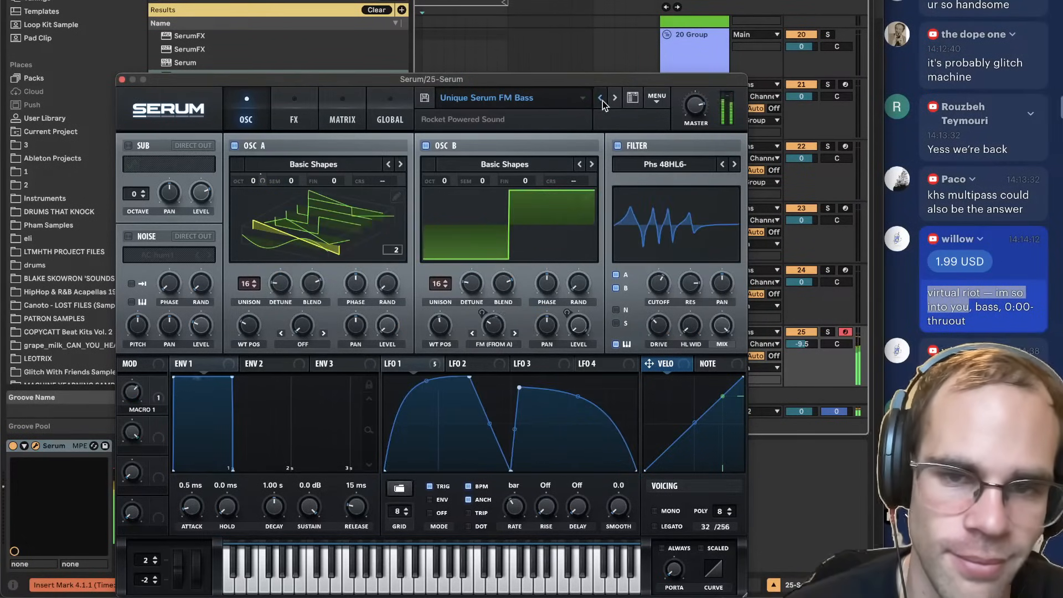
{"action": "left_click", "coordinate": [601, 100]}
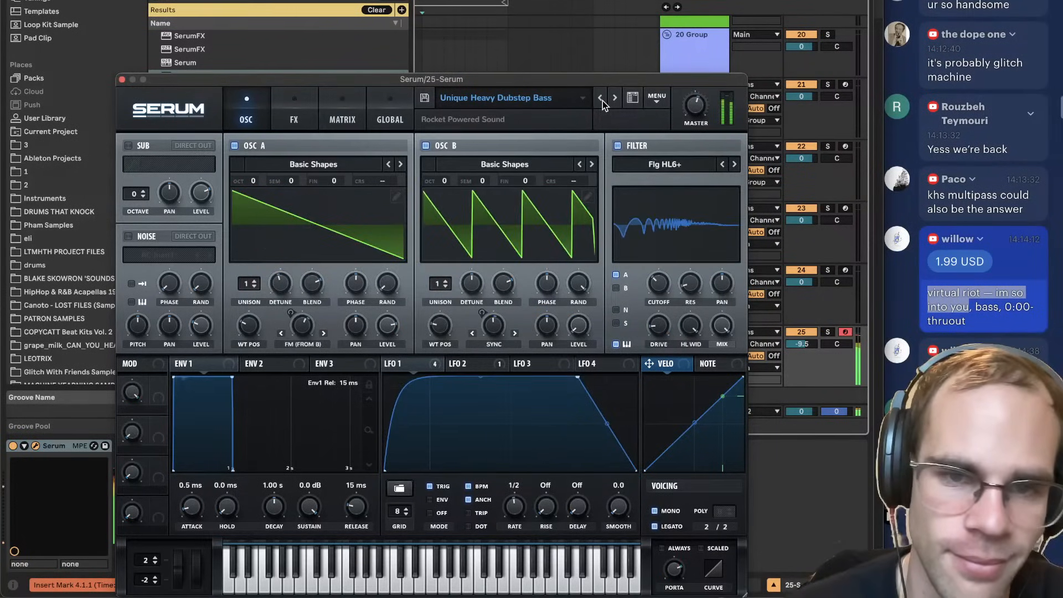
Initialize the Serum preset and load the spectral wavetable Monster 4 [SL] into oscillator A.
{"action": "left_click", "coordinate": [656, 98]}
{"action": "left_click", "coordinate": [712, 192]}
{"action": "left_click", "coordinate": [310, 164]}
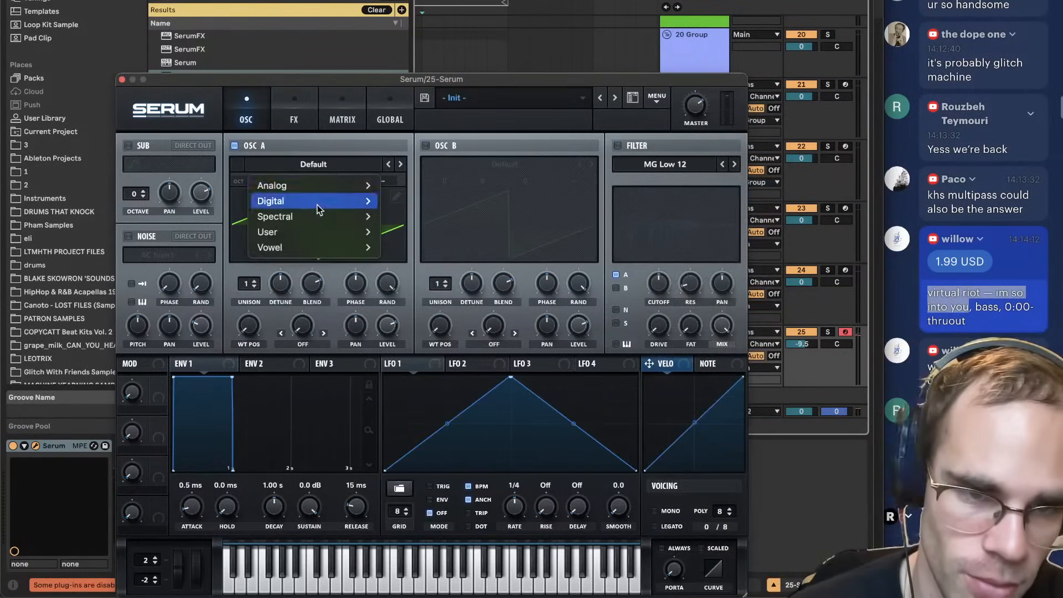
{"action": "mouse_move", "coordinate": [315, 221]}
{"action": "left_click", "coordinate": [440, 217]}
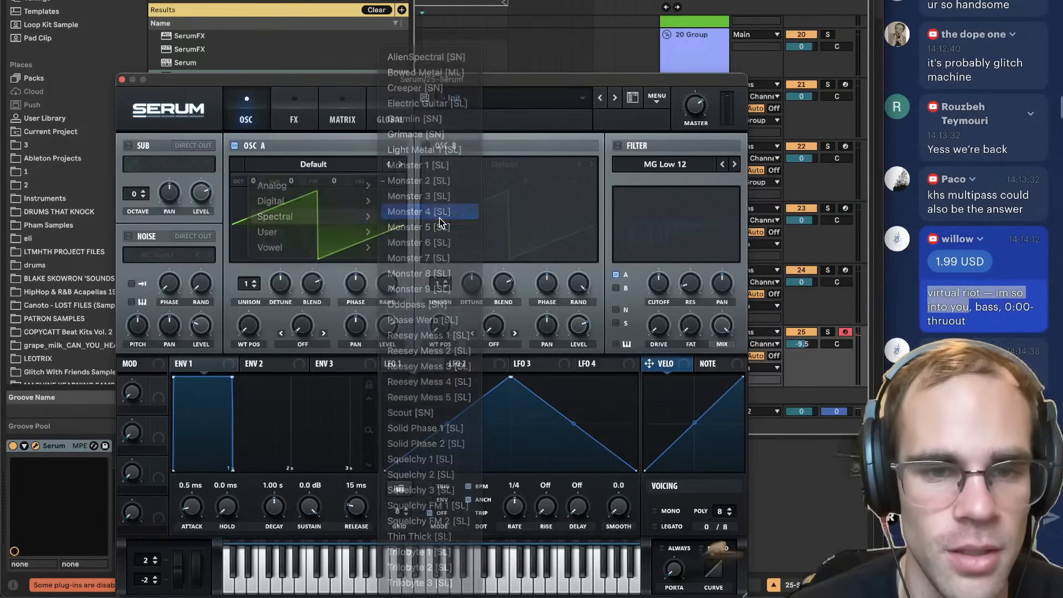
Modulate oscillator A's wavetable position with LFO 1, reshaped into a rising ramp and set to ENV mode.
{"action": "left_click_drag", "start_coordinate": [248, 326], "coordinate": [266, 459]}
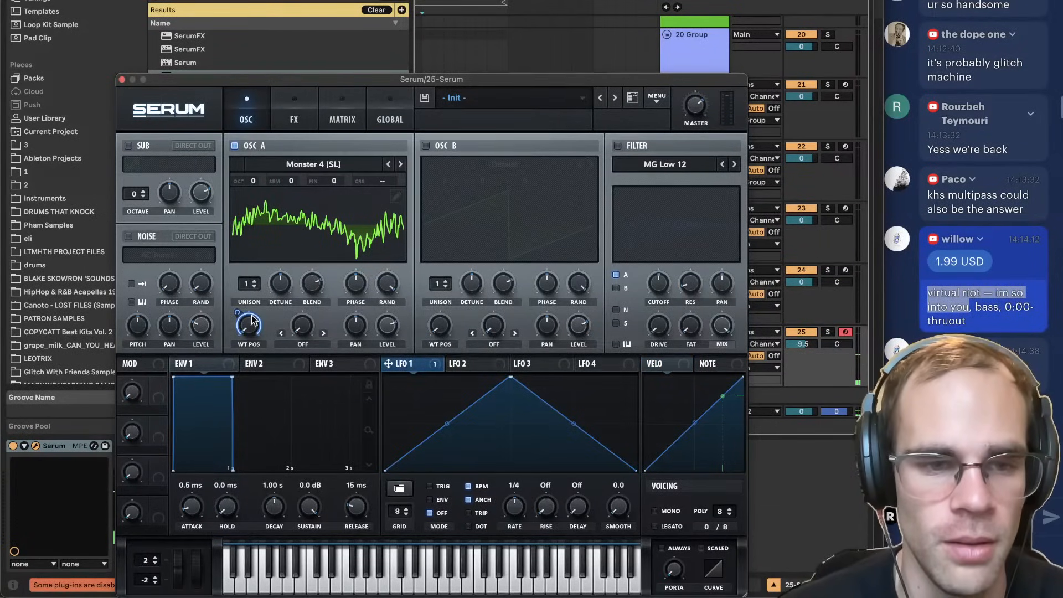
{"action": "left_click_drag", "start_coordinate": [510, 377], "coordinate": [635, 377]}
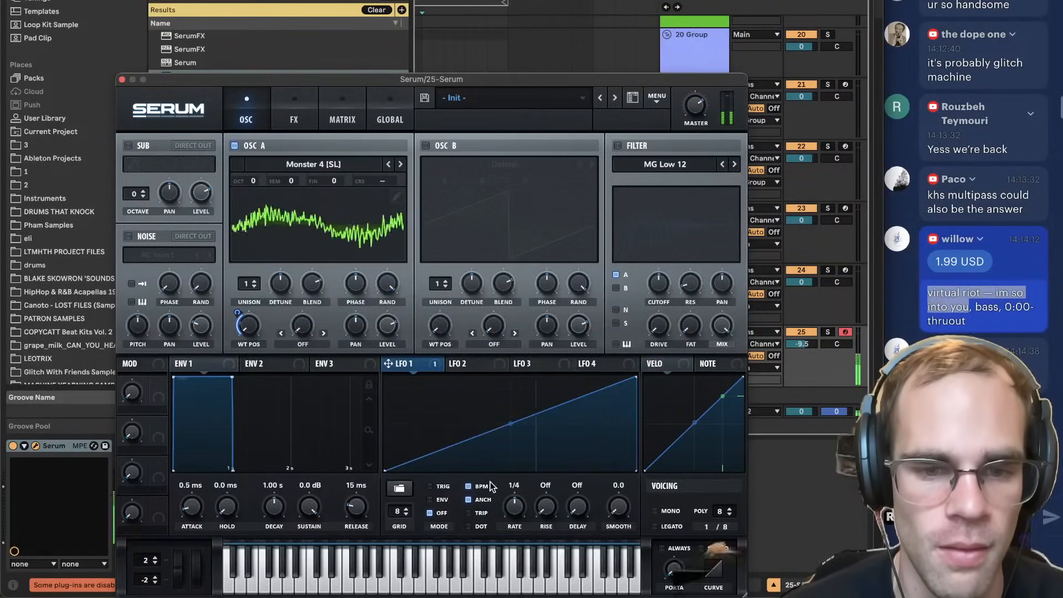
{"action": "left_click", "coordinate": [438, 500]}
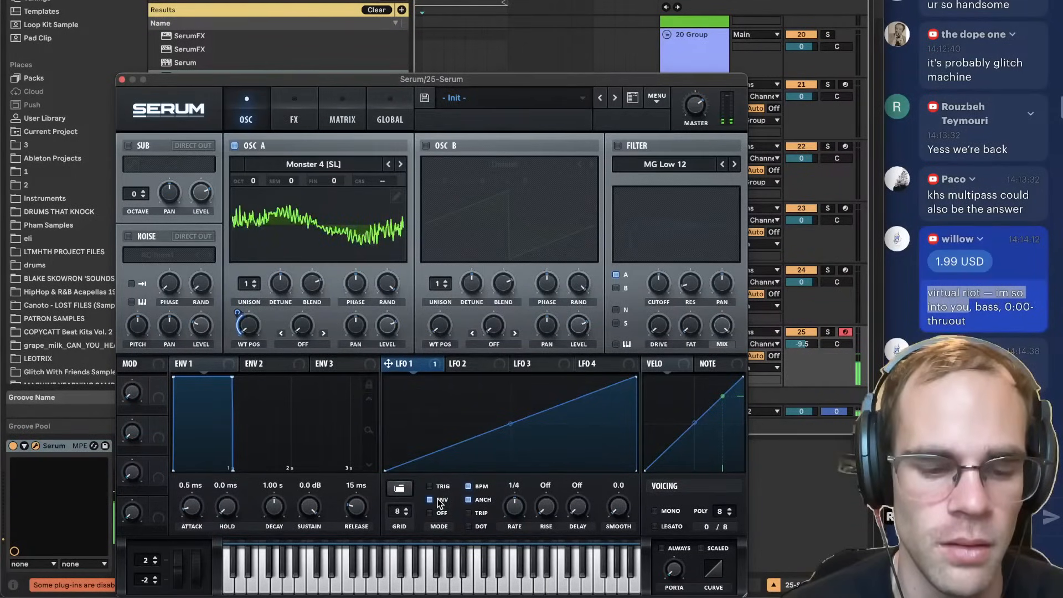
Enable the Hyper / Dimension effect, lowering the Hyper mix and the Dimension size slightly.
{"action": "left_click", "coordinate": [294, 117]}
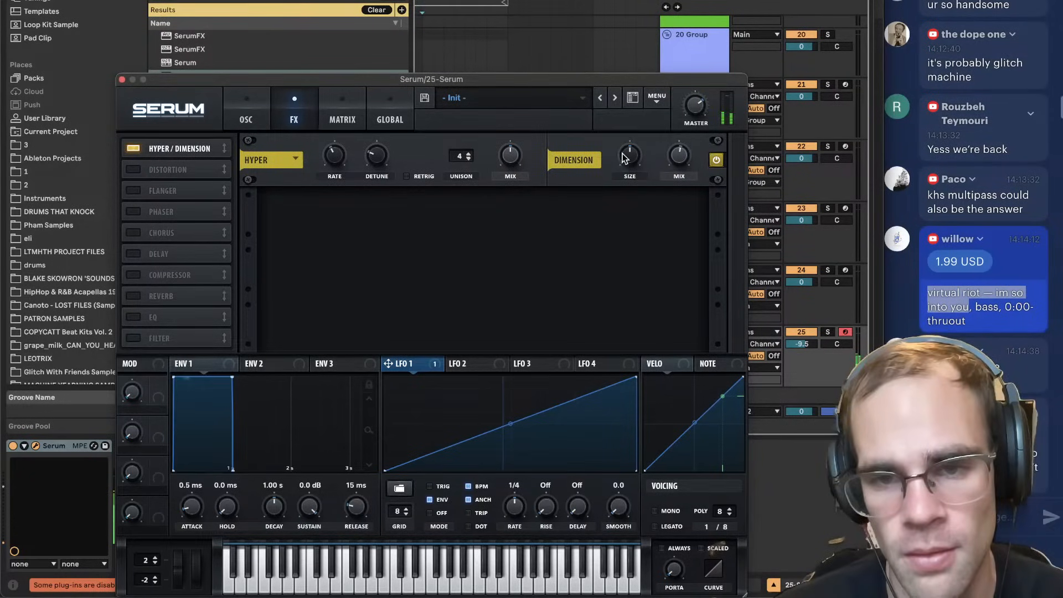
{"action": "left_click_drag", "start_coordinate": [510, 156], "coordinate": [514, 170]}
{"action": "left_click_drag", "start_coordinate": [636, 155], "coordinate": [635, 169]}
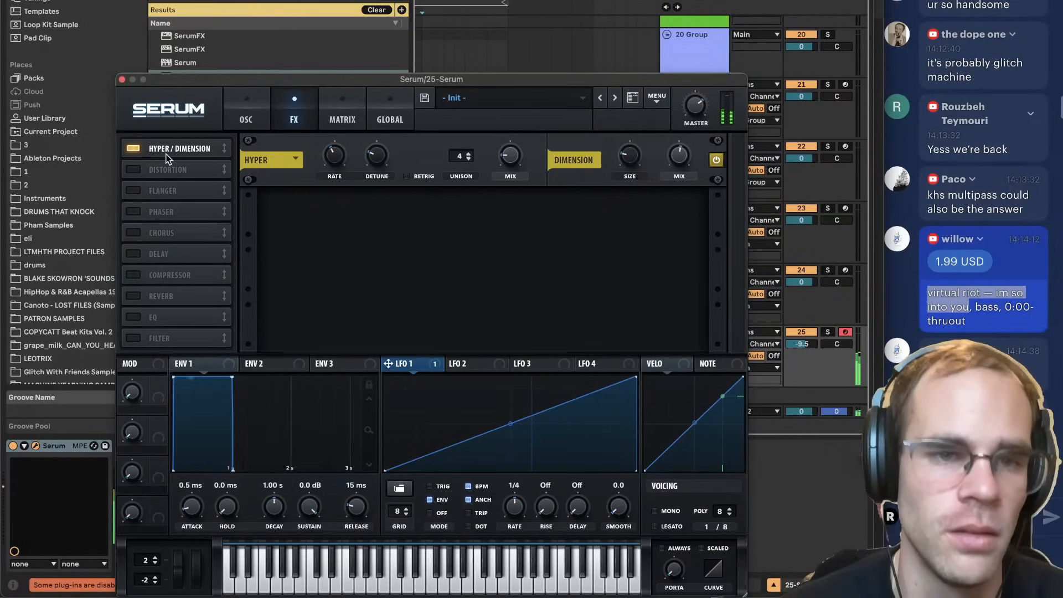
Enable the filter on oscillator A with the Combs type, raise its cutoff and modulate the cutoff with LFO 1.
{"action": "left_click", "coordinate": [237, 105]}
{"action": "left_click", "coordinate": [665, 164]}
{"action": "mouse_move", "coordinate": [664, 232]}
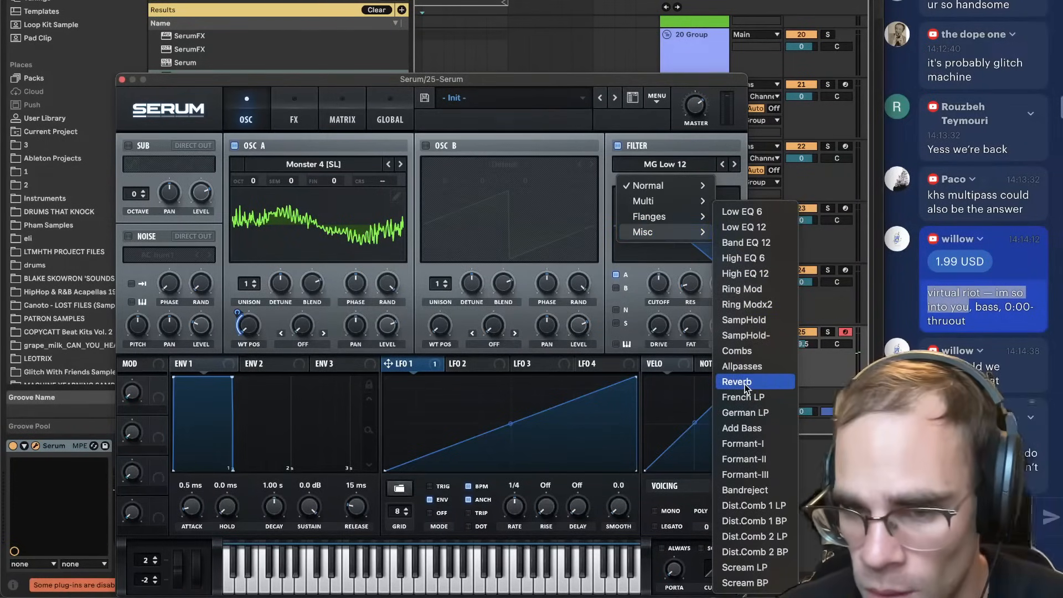
{"action": "left_click", "coordinate": [741, 351]}
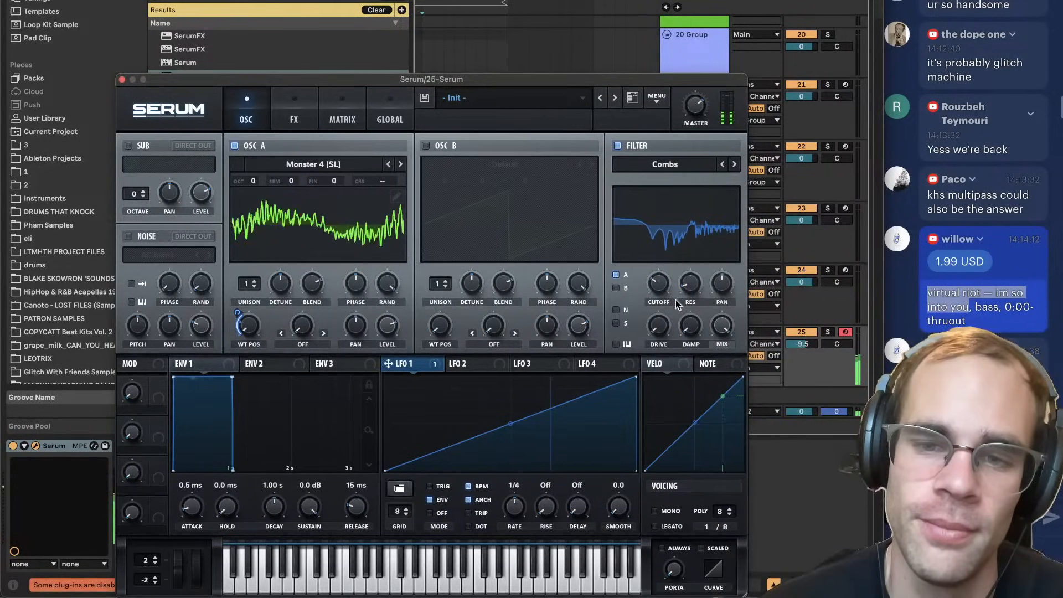
{"action": "left_click_drag", "start_coordinate": [659, 281], "coordinate": [659, 270]}
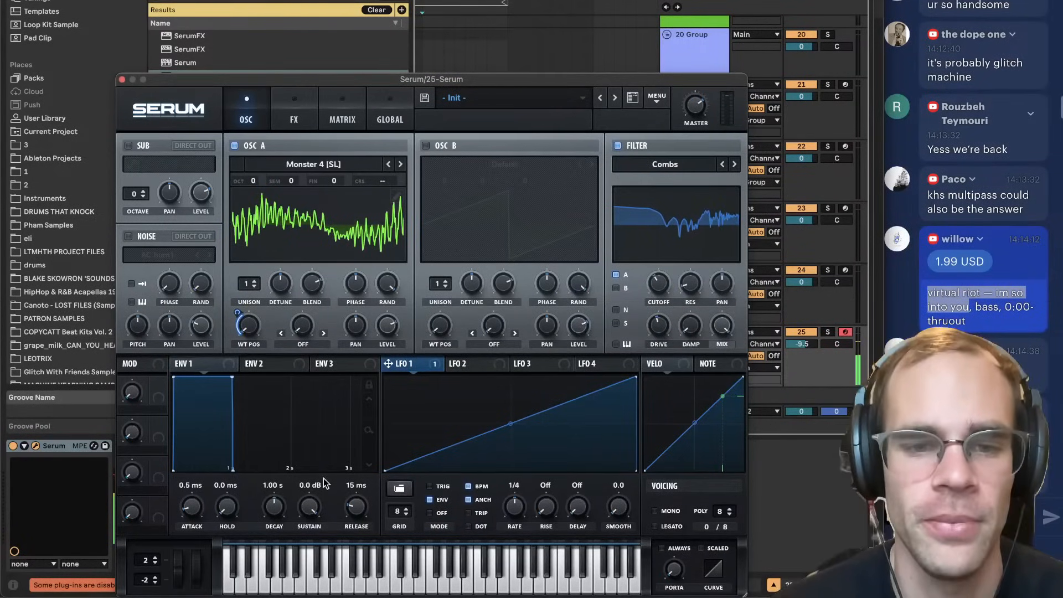
{"action": "left_click_drag", "start_coordinate": [646, 270], "coordinate": [643, 313]}
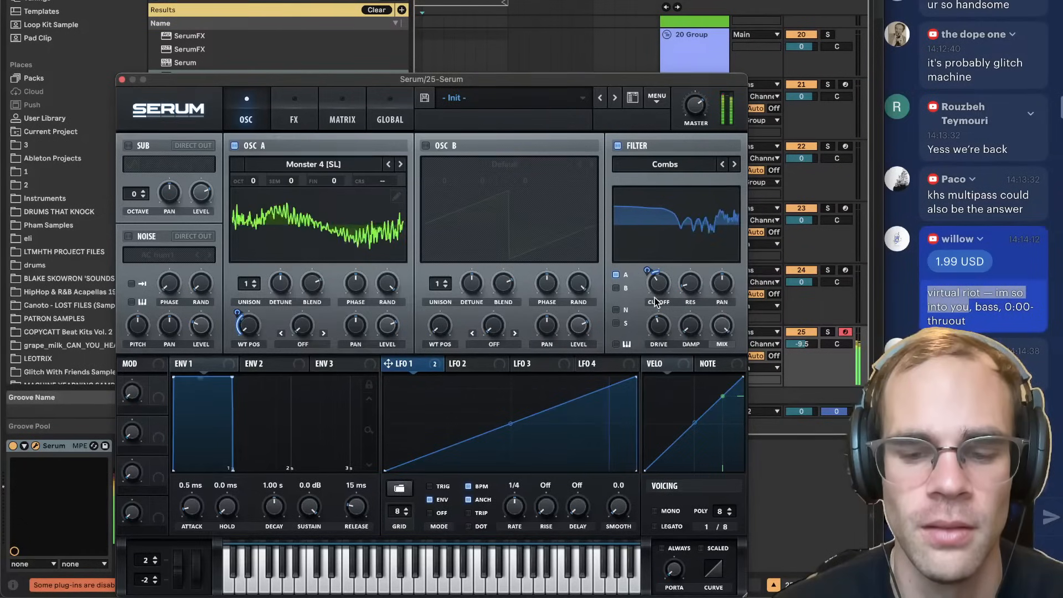
{"action": "mouse_move", "coordinate": [659, 299]}
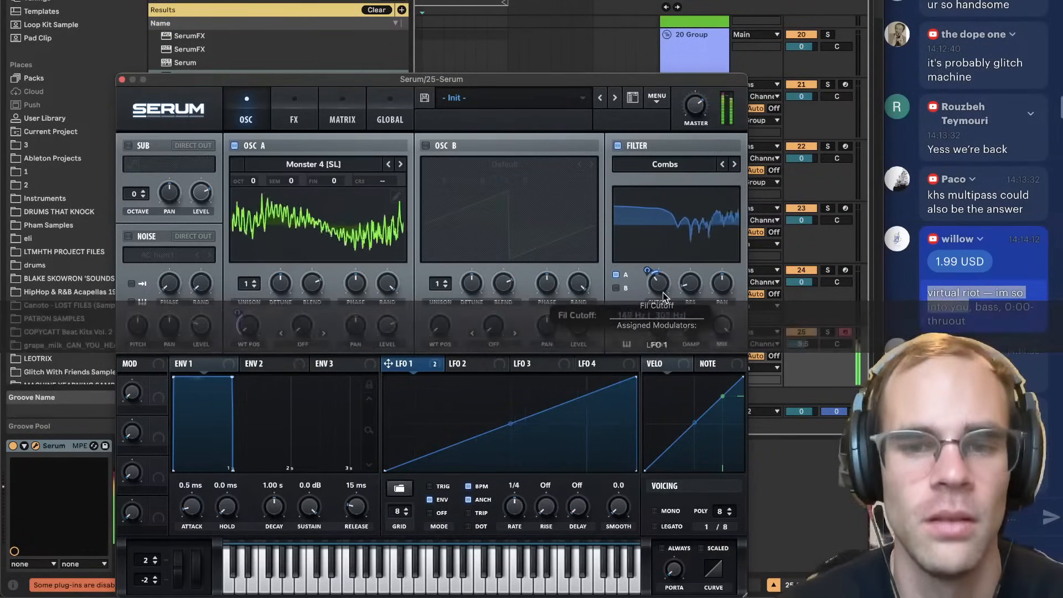
Switch to Chrome and replay "Virtual Riot - I'm So Into You" from the start to compare the bass.
{"action": "mouse_move", "coordinate": [324, 595]}
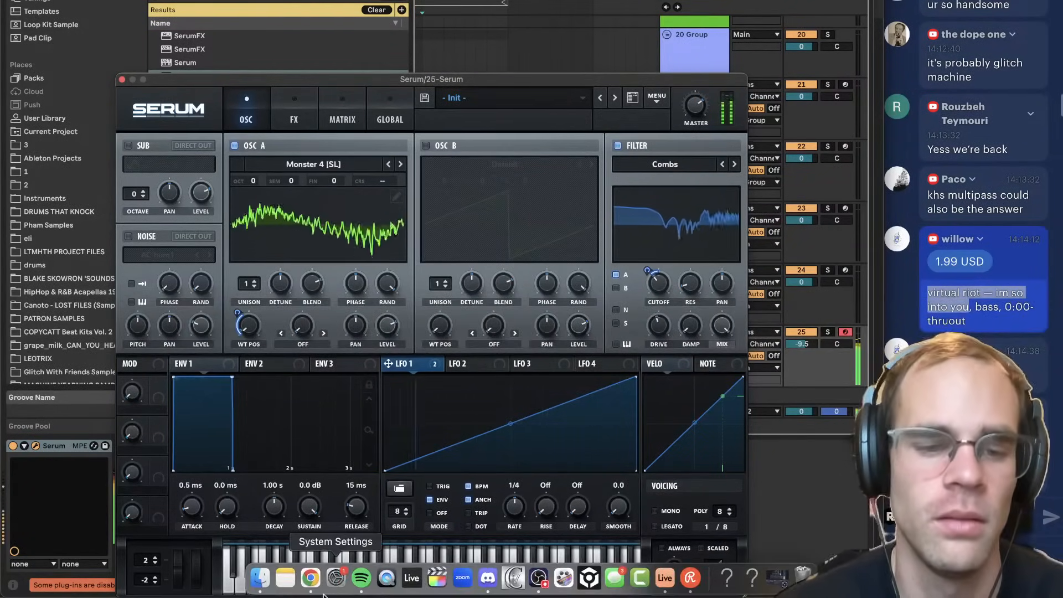
{"action": "left_click", "coordinate": [310, 577]}
{"action": "left_click", "coordinate": [143, 496]}
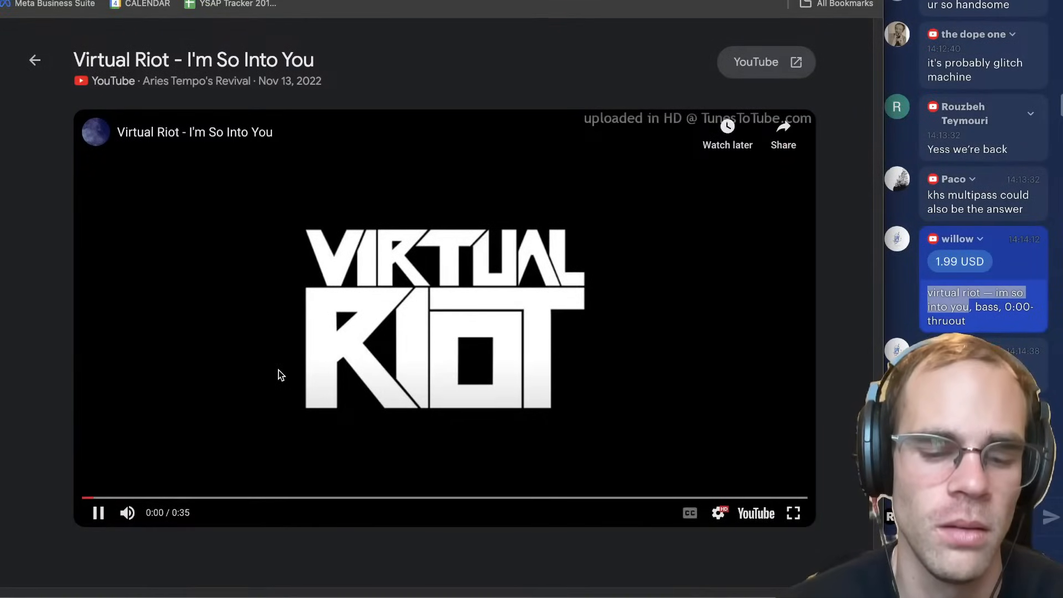
Pause the reference video, switch back to Ableton Live and enable a multiband Compressor and Tube Distortion in Serum's effects.
{"action": "left_click", "coordinate": [234, 369]}
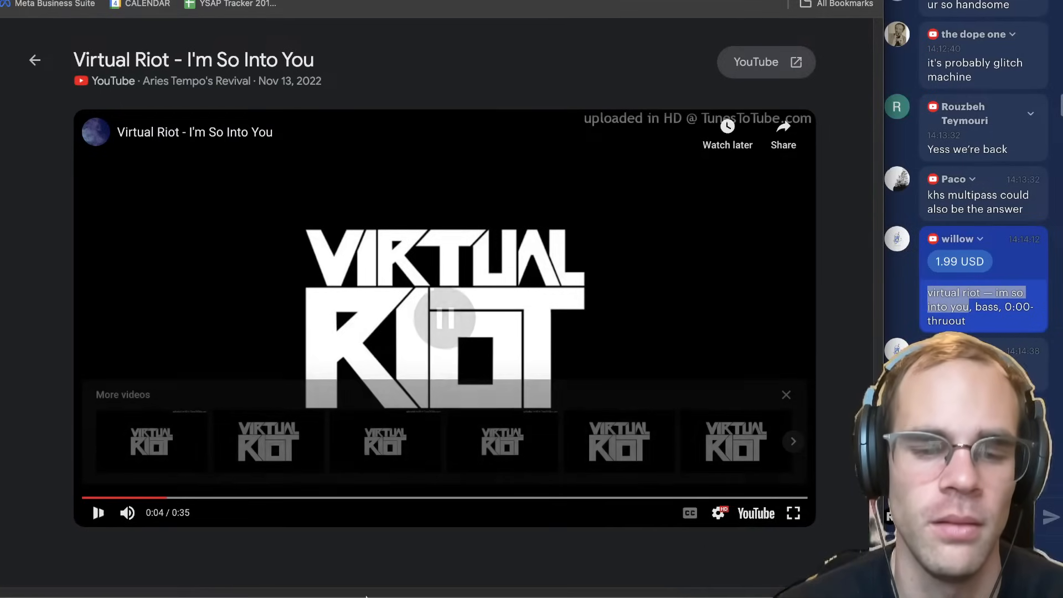
{"action": "left_click", "coordinate": [665, 577]}
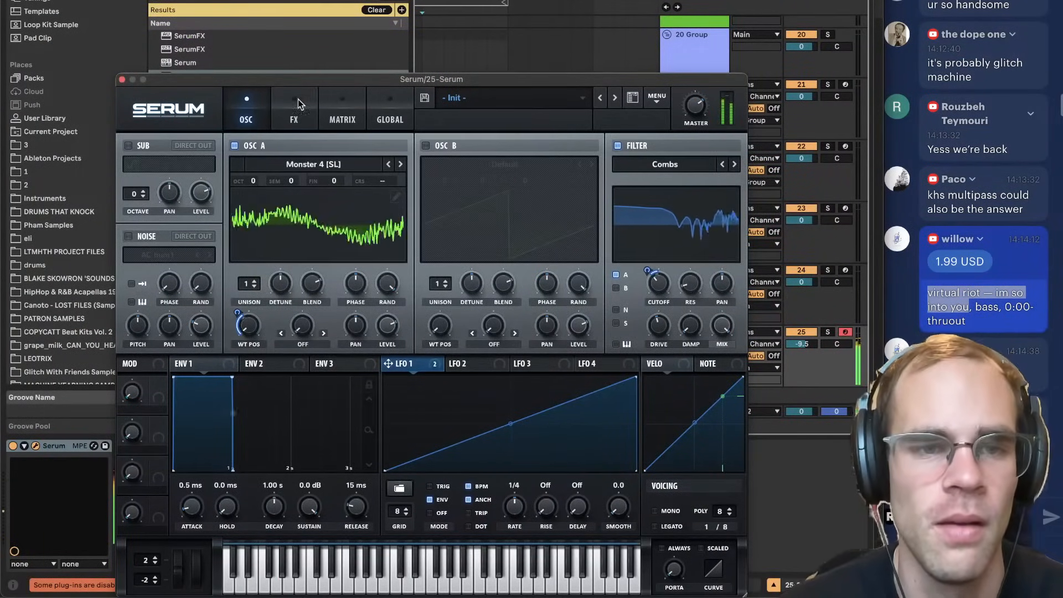
{"action": "left_click", "coordinate": [296, 108]}
{"action": "left_click", "coordinate": [169, 274]}
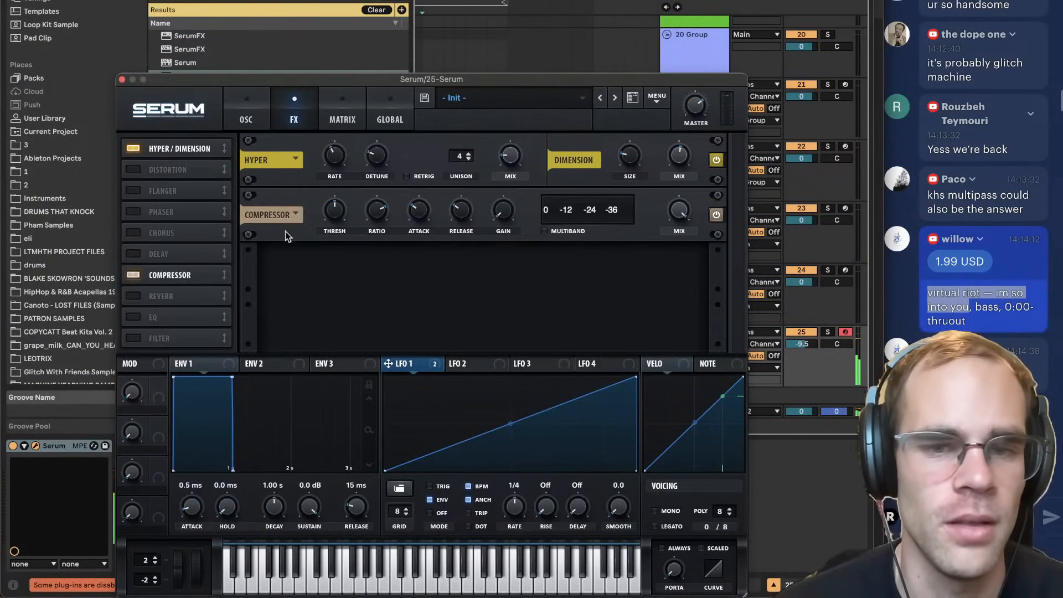
{"action": "left_click", "coordinate": [545, 232]}
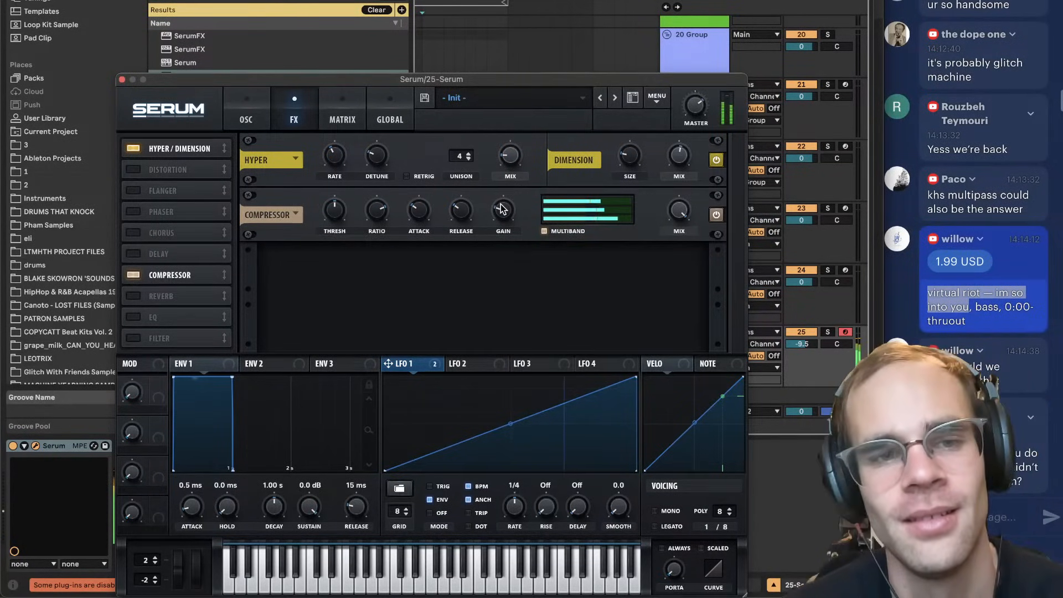
{"action": "left_click", "coordinate": [140, 171]}
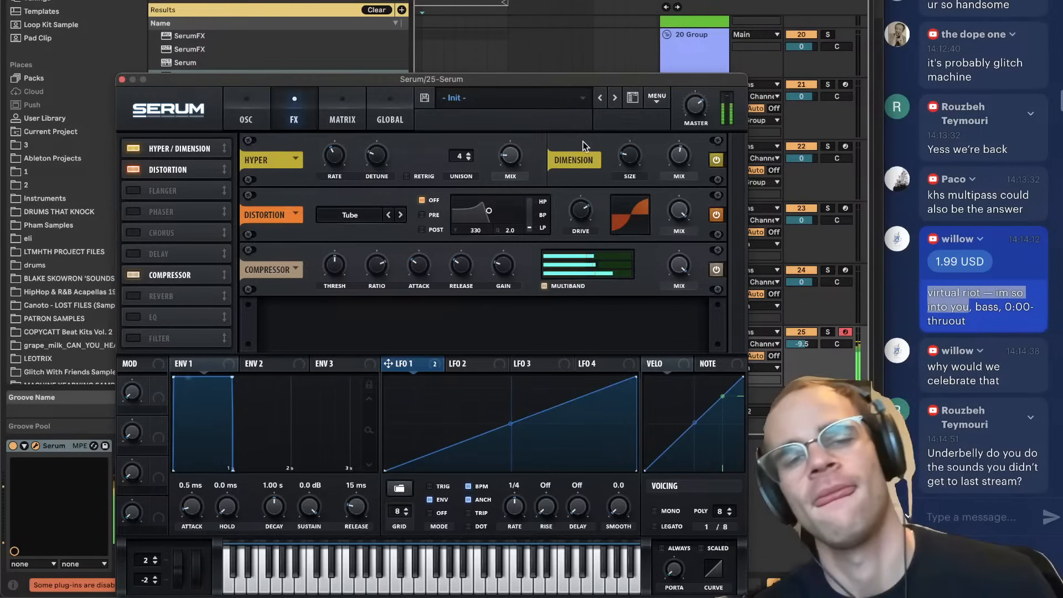
Adjust oscillator A's wavetable position and change its wavetable to Monster 5 [SL].
{"action": "left_click", "coordinate": [245, 116]}
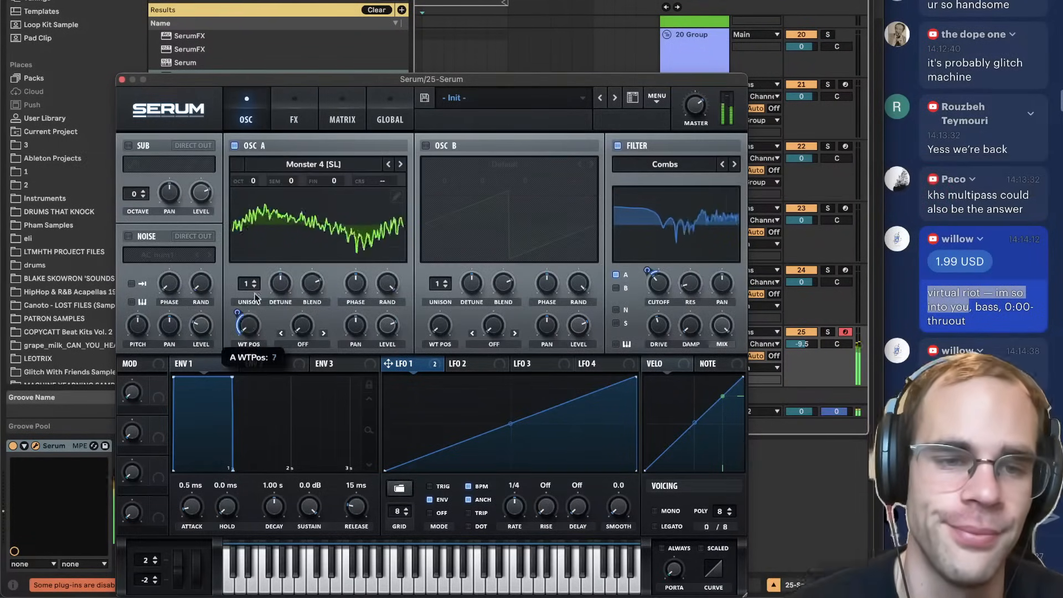
{"action": "left_click_drag", "start_coordinate": [254, 298], "coordinate": [263, 285]}
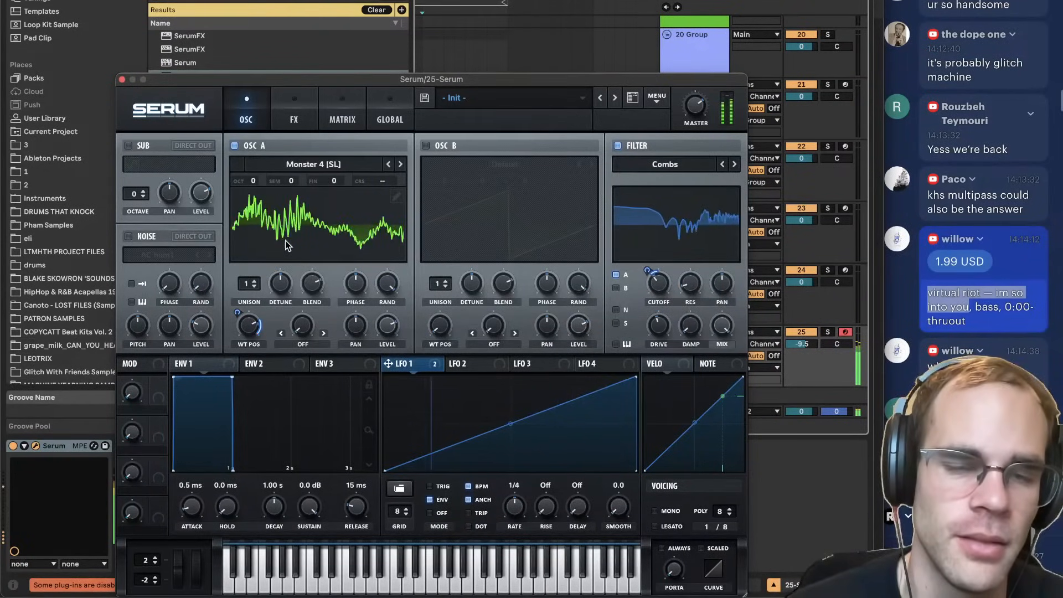
{"action": "left_click", "coordinate": [388, 164]}
{"action": "left_click", "coordinate": [388, 164]}
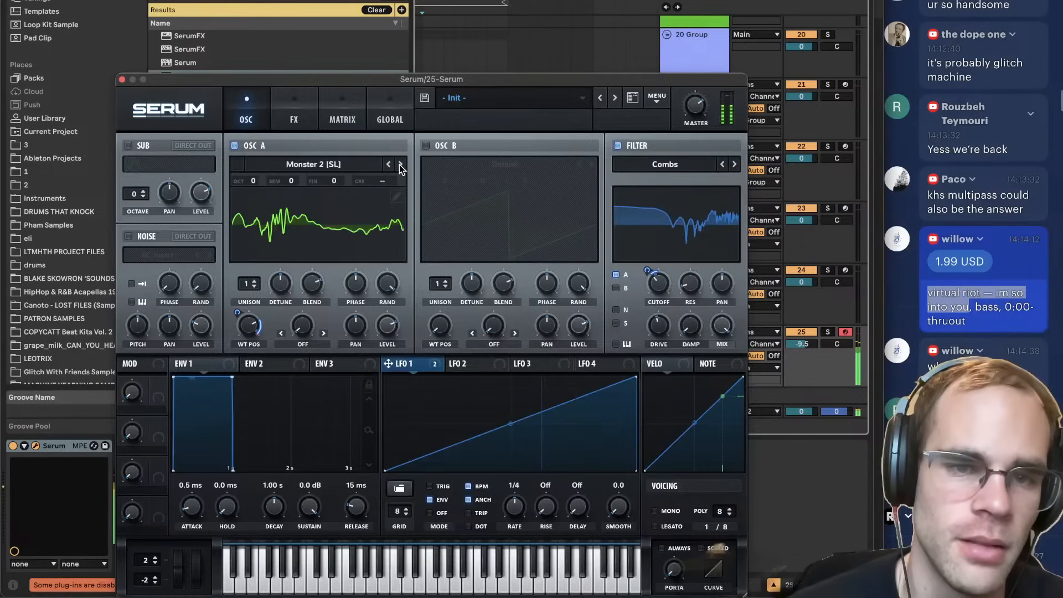
{"action": "left_click", "coordinate": [399, 164]}
{"action": "left_click", "coordinate": [400, 165]}
{"action": "left_click", "coordinate": [400, 166]}
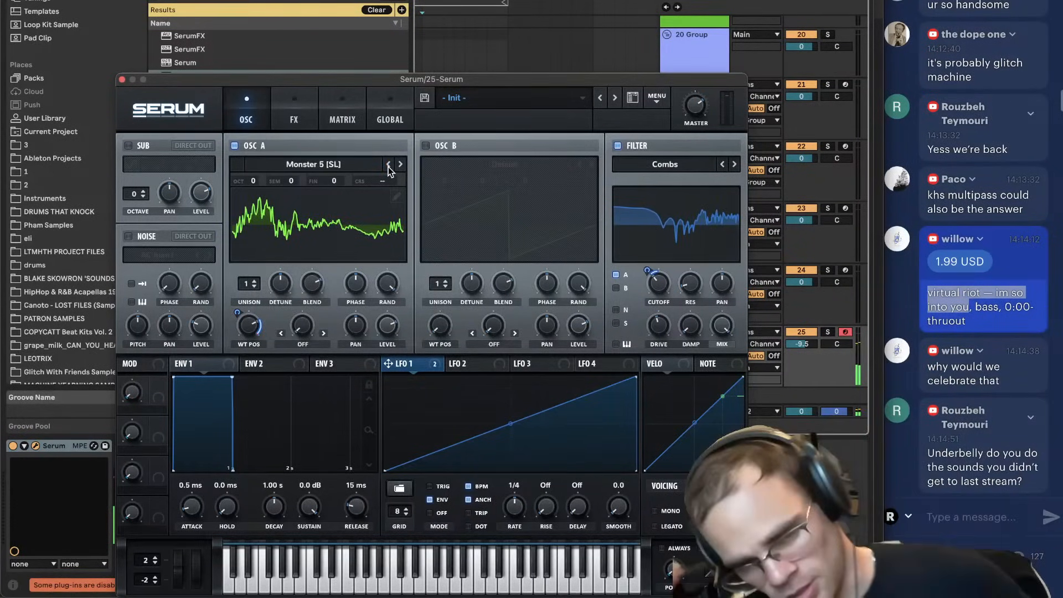
{"action": "left_click", "coordinate": [321, 165]}
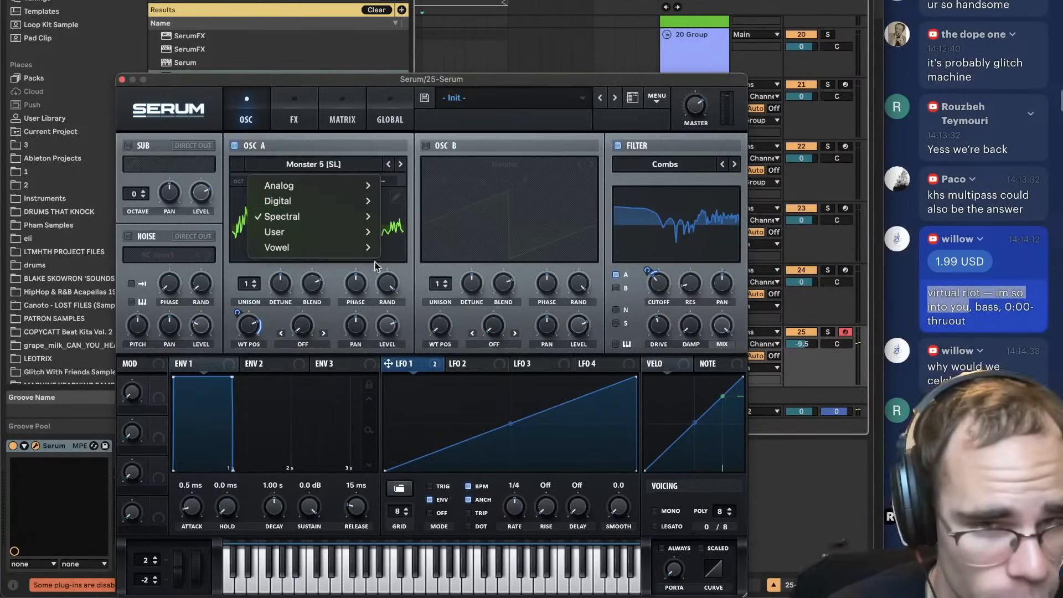
{"action": "left_click", "coordinate": [333, 232]}
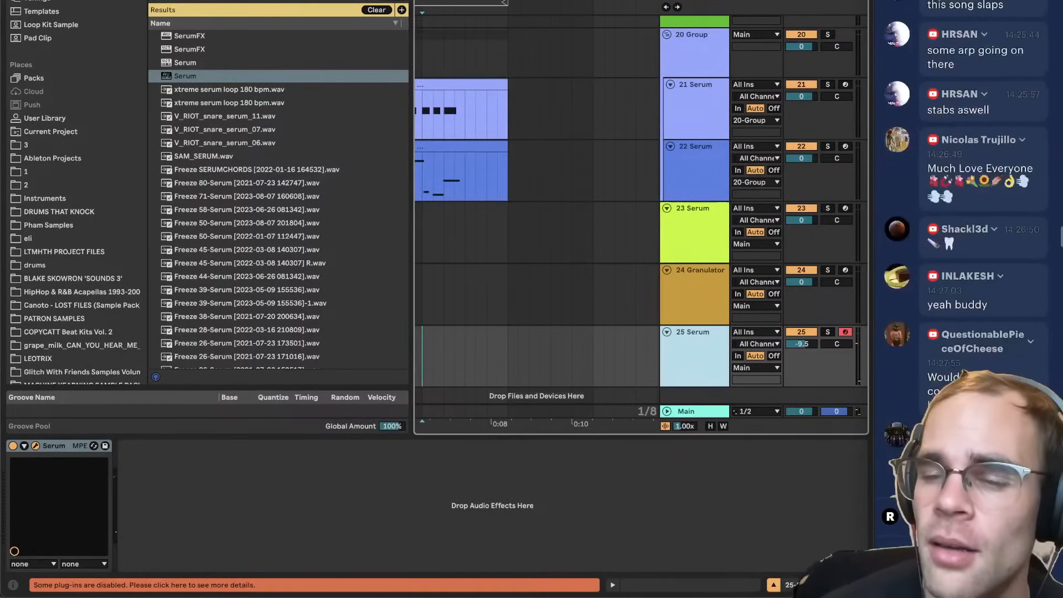
Read through the stream chat from the Virtual Riot request onward to find the next paid sound request.
{"action": "scroll", "coordinate": [982, 150], "scroll_direction": "up", "scroll_amount": 15}
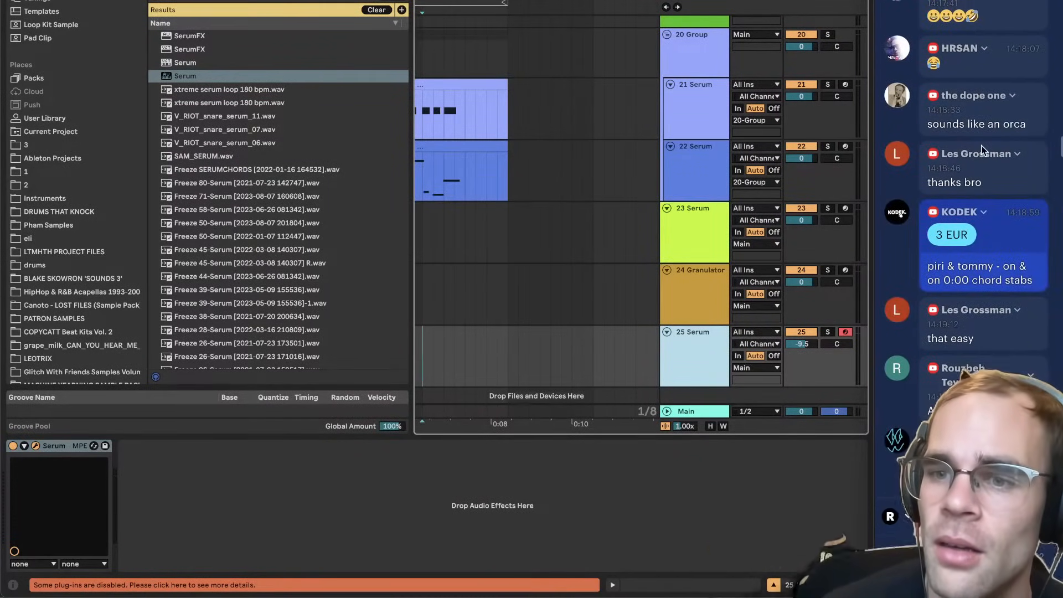
{"action": "scroll", "coordinate": [982, 149], "scroll_direction": "up", "scroll_amount": 10}
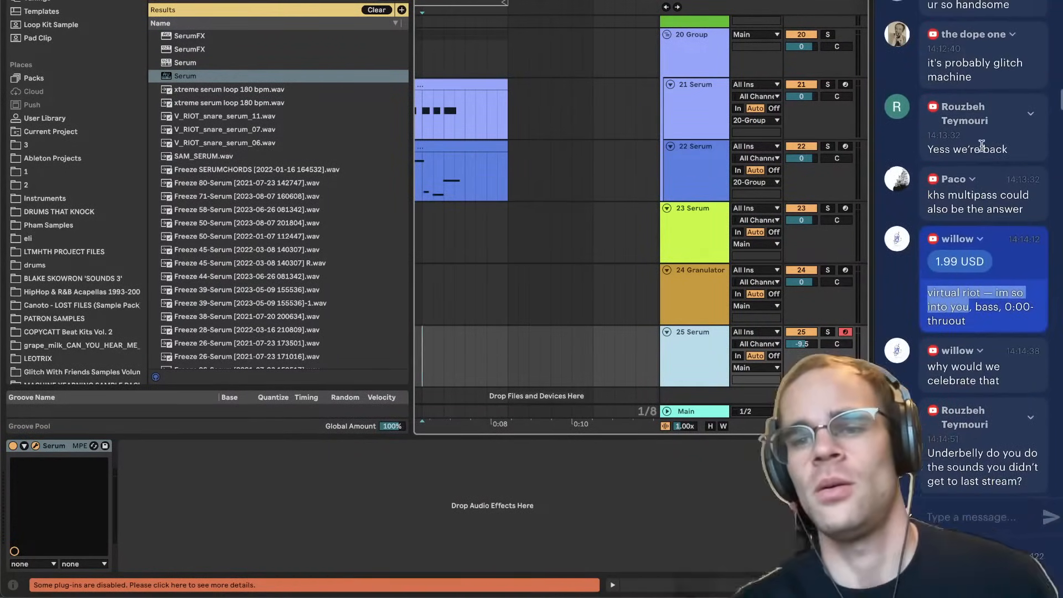
{"action": "scroll", "coordinate": [981, 145], "scroll_direction": "down", "scroll_amount": 5}
{"action": "left_click", "coordinate": [990, 62]}
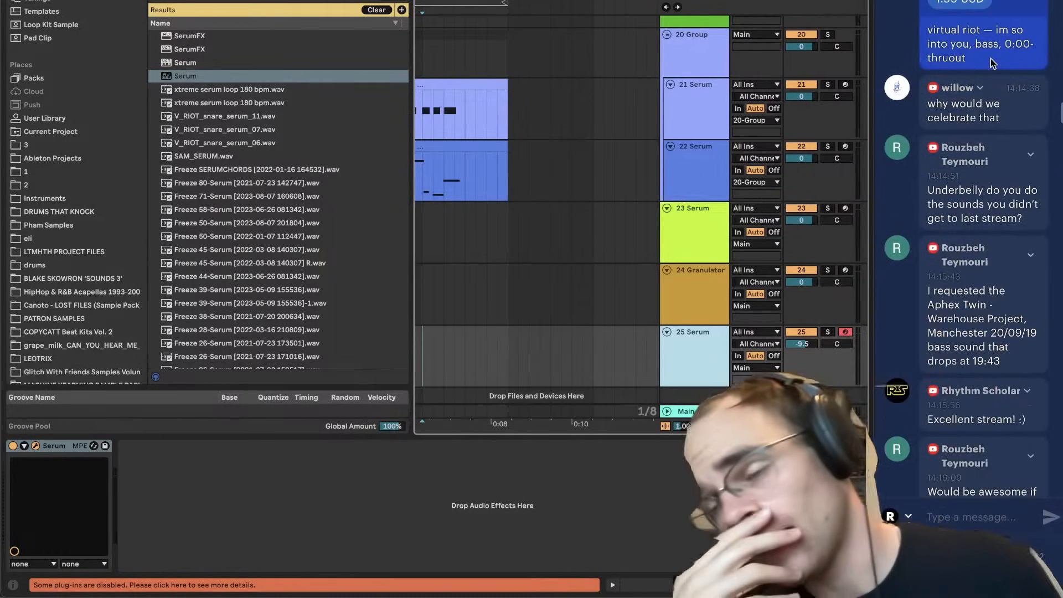
{"action": "scroll", "coordinate": [991, 61], "scroll_direction": "down", "scroll_amount": 5}
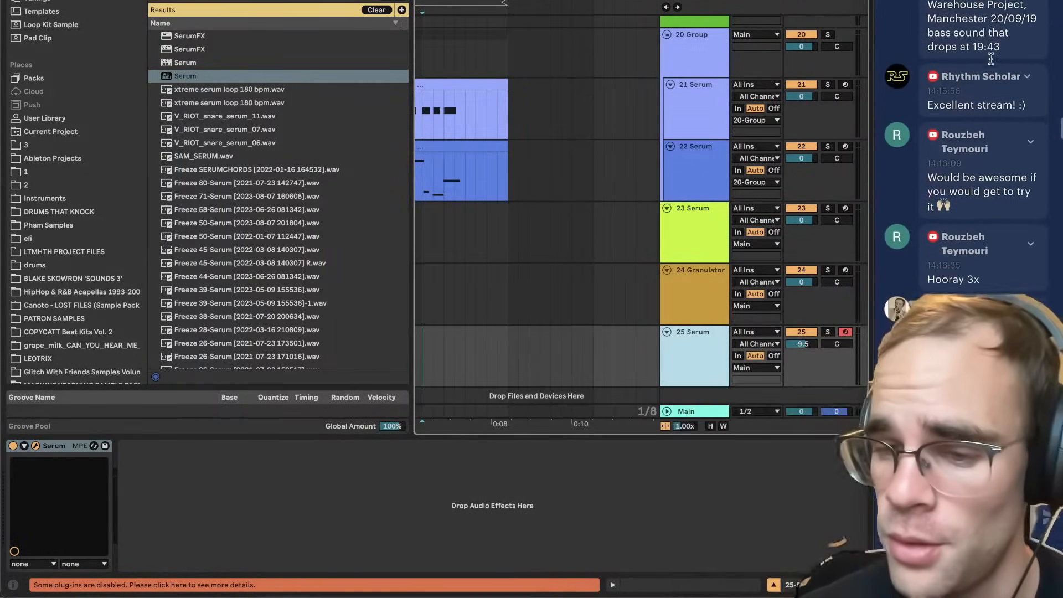
{"action": "scroll", "coordinate": [991, 58], "scroll_direction": "down", "scroll_amount": 2}
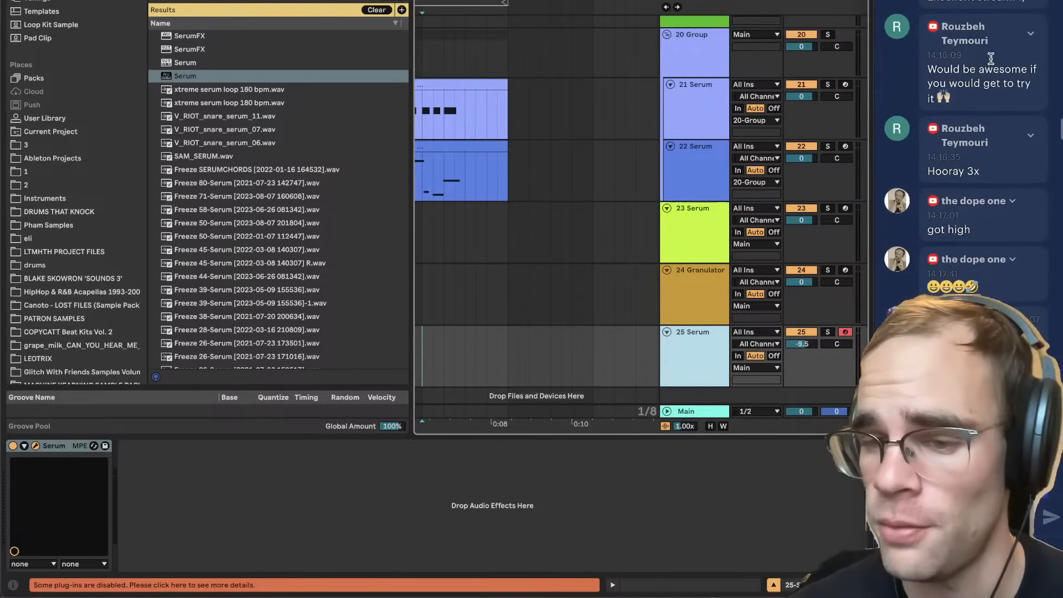
{"action": "scroll", "coordinate": [991, 58], "scroll_direction": "down", "scroll_amount": 5}
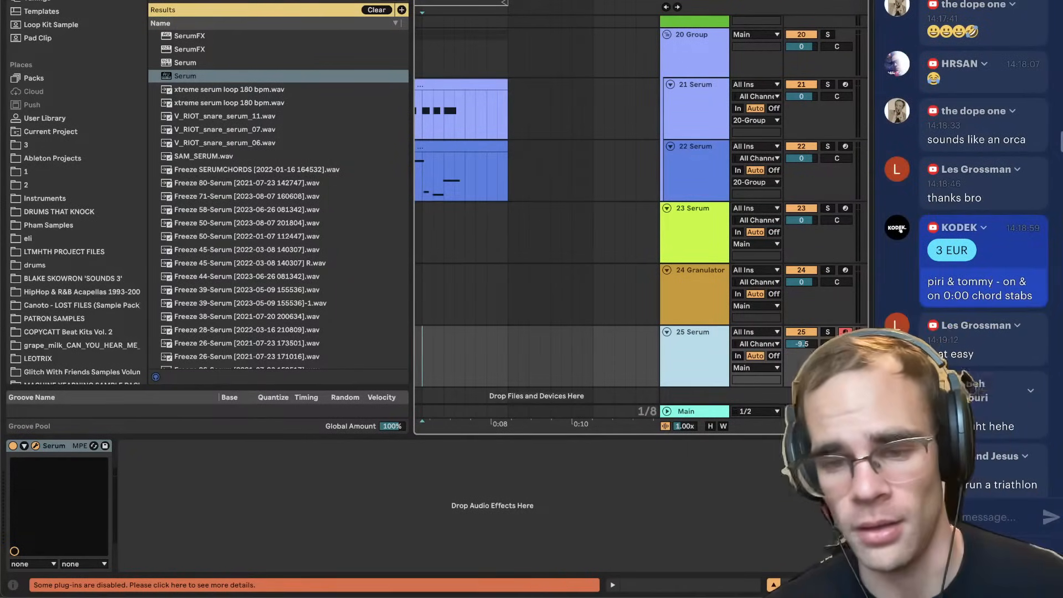
{"action": "left_click", "coordinate": [818, 482]}
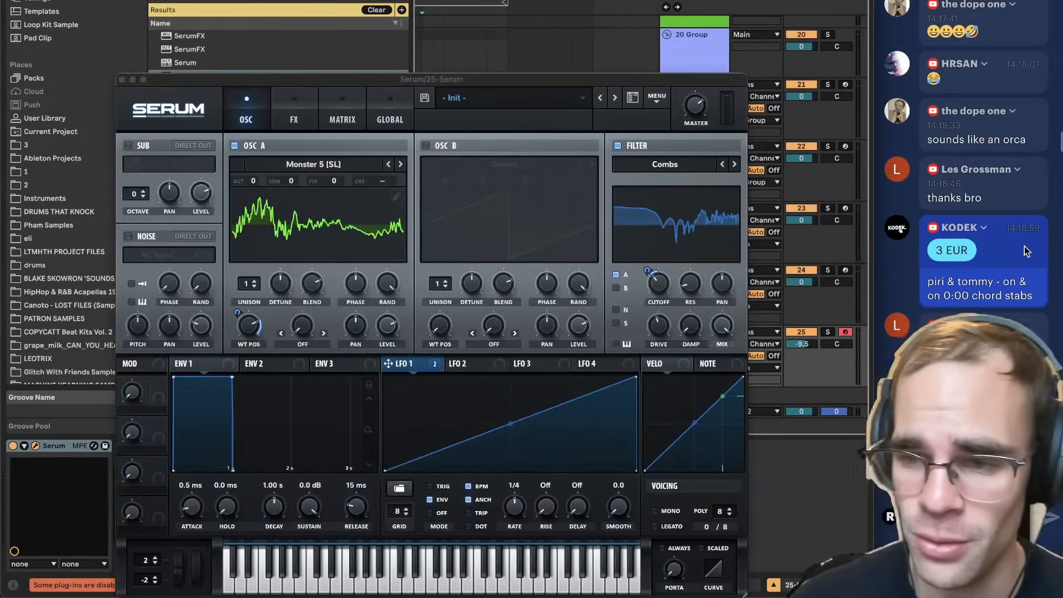
Switch to Spotify, search for "on & on" and play the opening of the piri & tommy song to hear the chord stabs.
{"action": "left_click", "coordinate": [361, 591]}
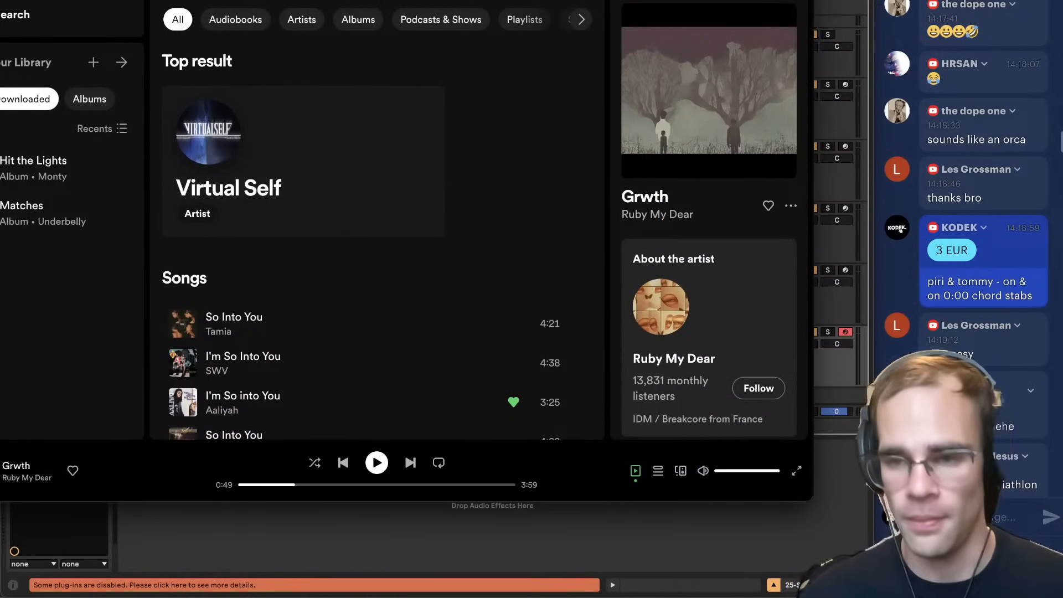
{"action": "type", "text": "on & on"}
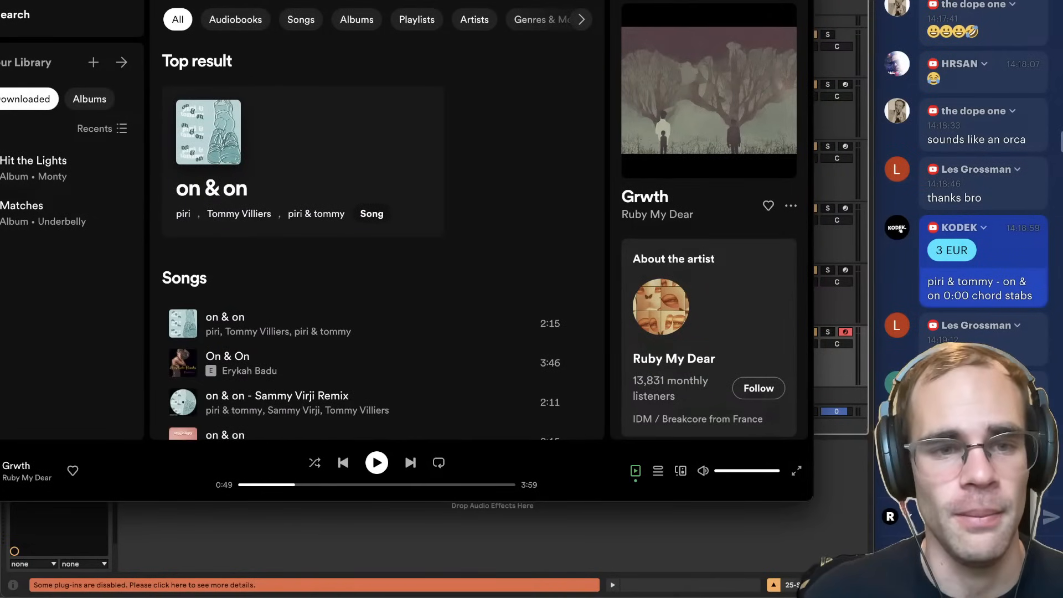
{"action": "mouse_move", "coordinate": [399, 214]}
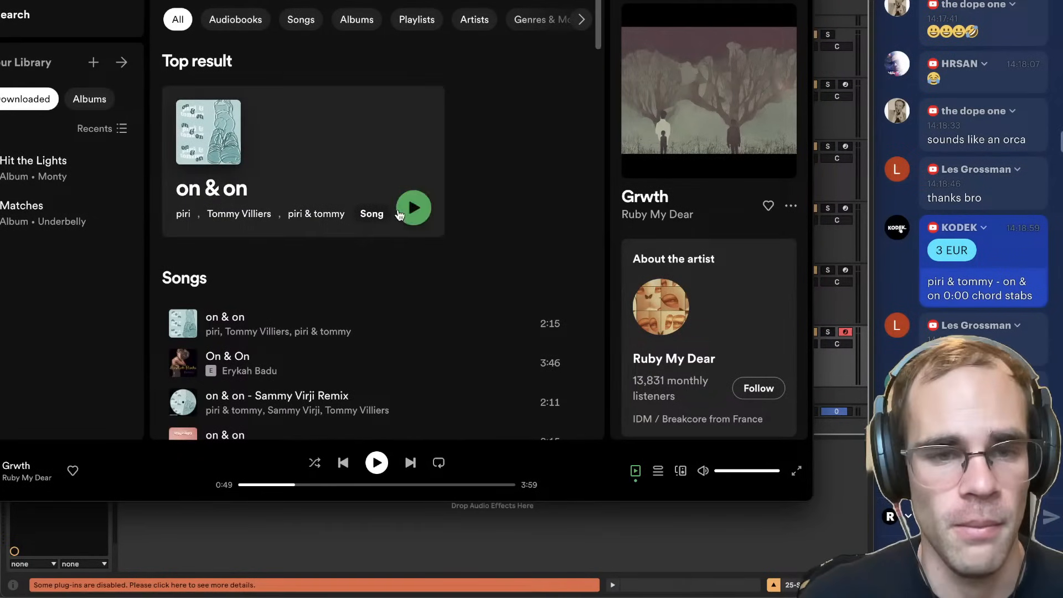
{"action": "left_click", "coordinate": [401, 212]}
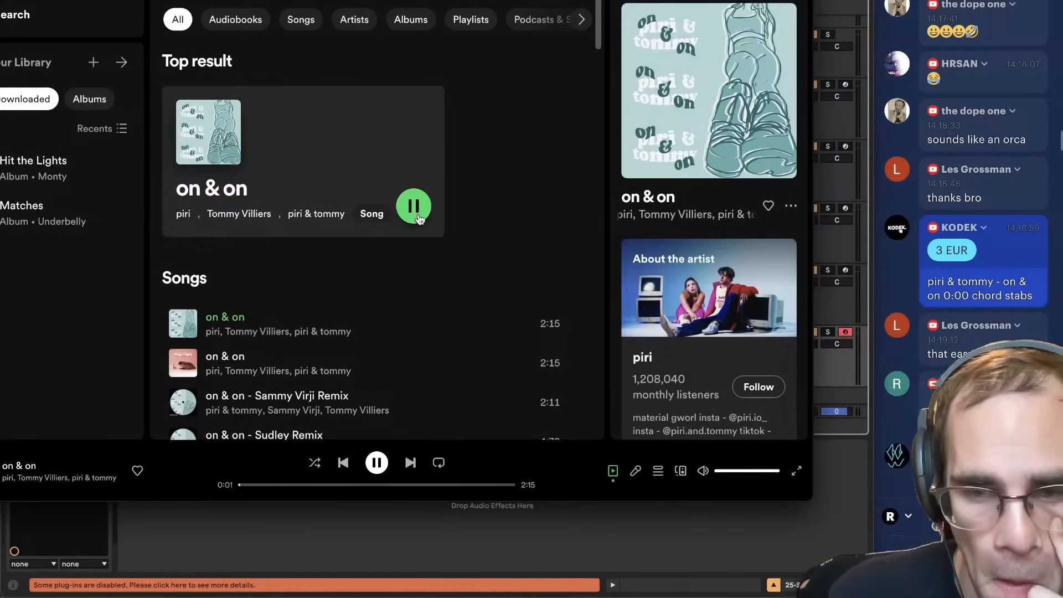
{"action": "left_click", "coordinate": [381, 467]}
{"action": "left_click", "coordinate": [368, 521]}
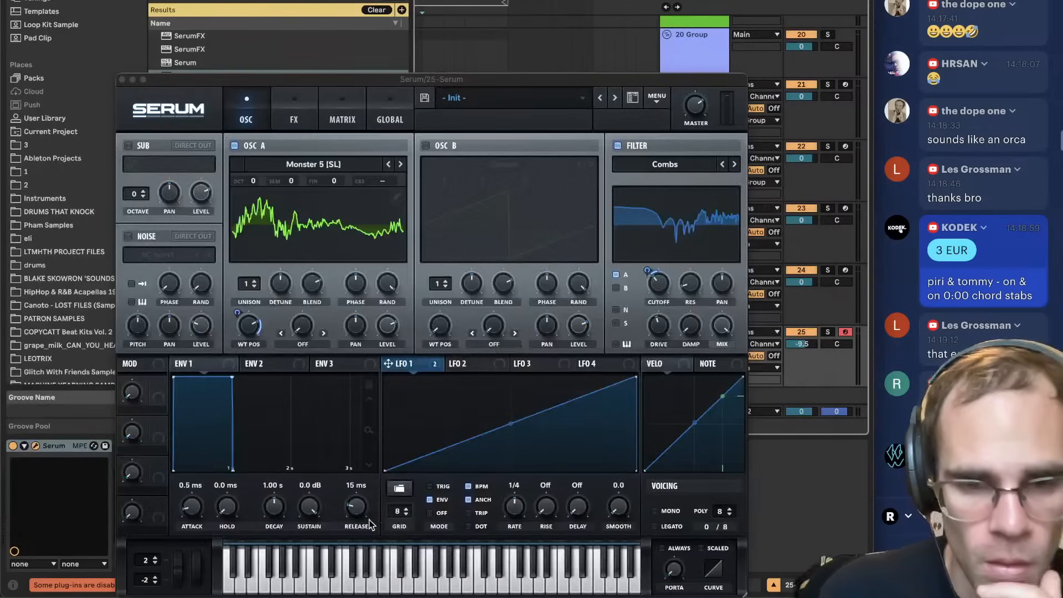
Close track 25's Serum window in Ableton Live, add MIDI track 26, arm it and load Serum on it.
{"action": "left_click", "coordinate": [122, 79]}
{"action": "key", "text": "ctrl+shift+t"}
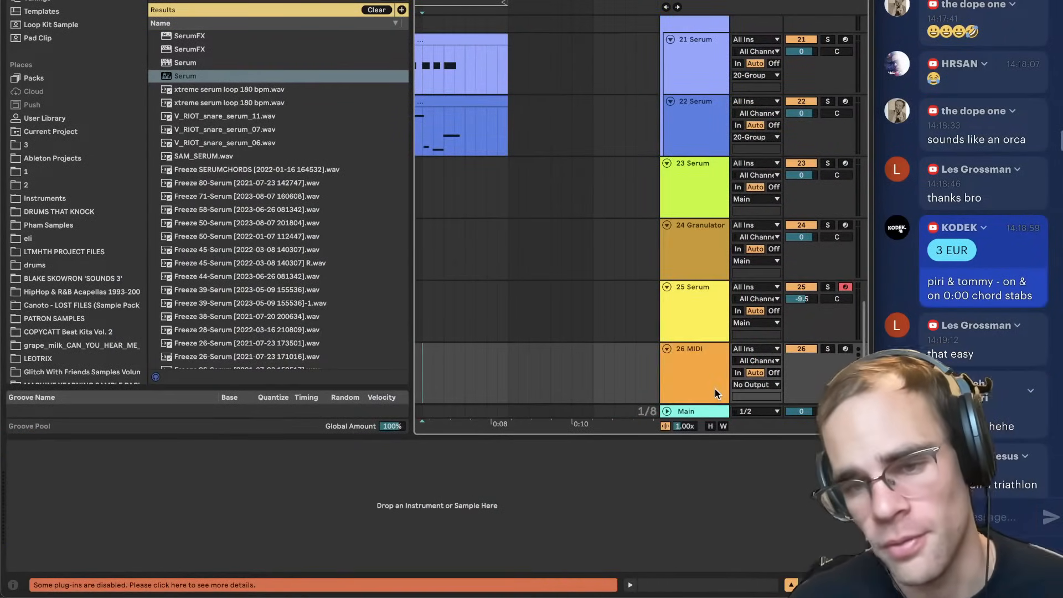
{"action": "left_click", "coordinate": [845, 349]}
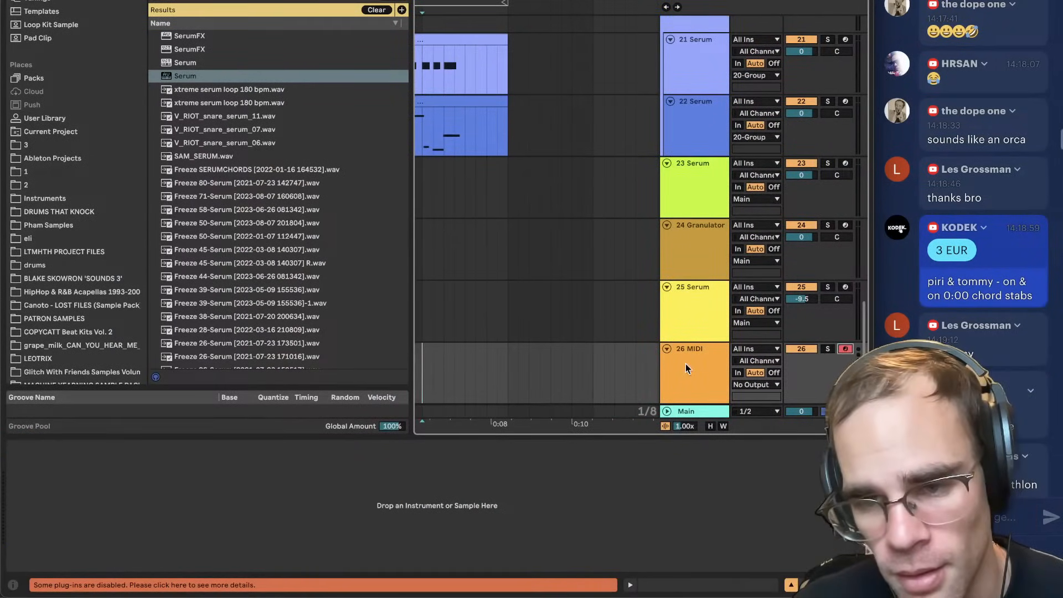
{"action": "double_click", "coordinate": [185, 63]}
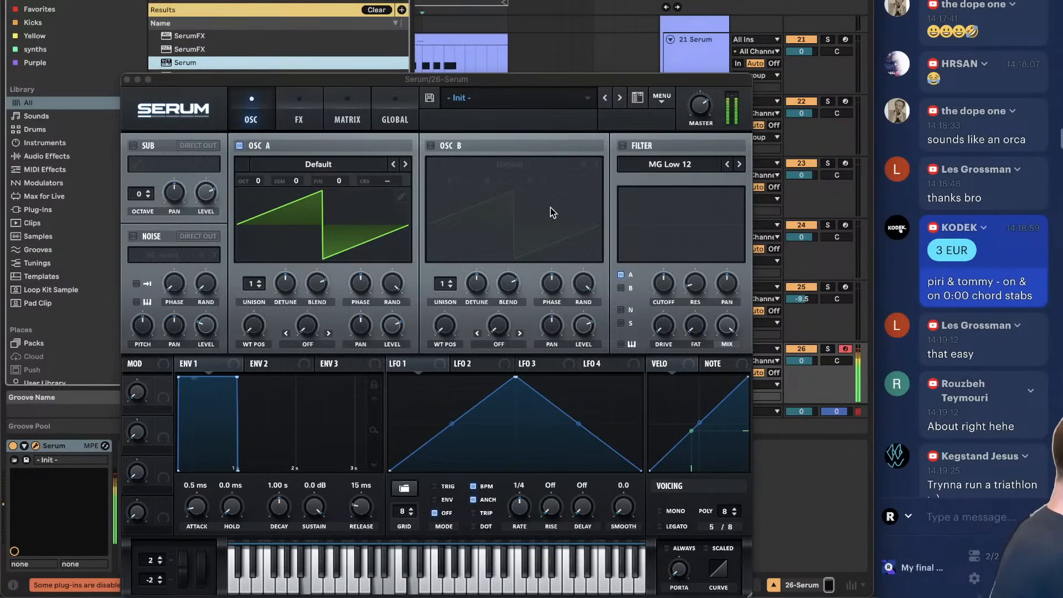
Enable the MG Low 12 filter with a low cutoff, and modulate the cutoff with LFO 1 reshaped into a rising ramp.
{"action": "left_click", "coordinate": [622, 145]}
{"action": "left_click_drag", "start_coordinate": [664, 283], "coordinate": [671, 327]}
{"action": "left_click_drag", "start_coordinate": [515, 377], "coordinate": [640, 378]}
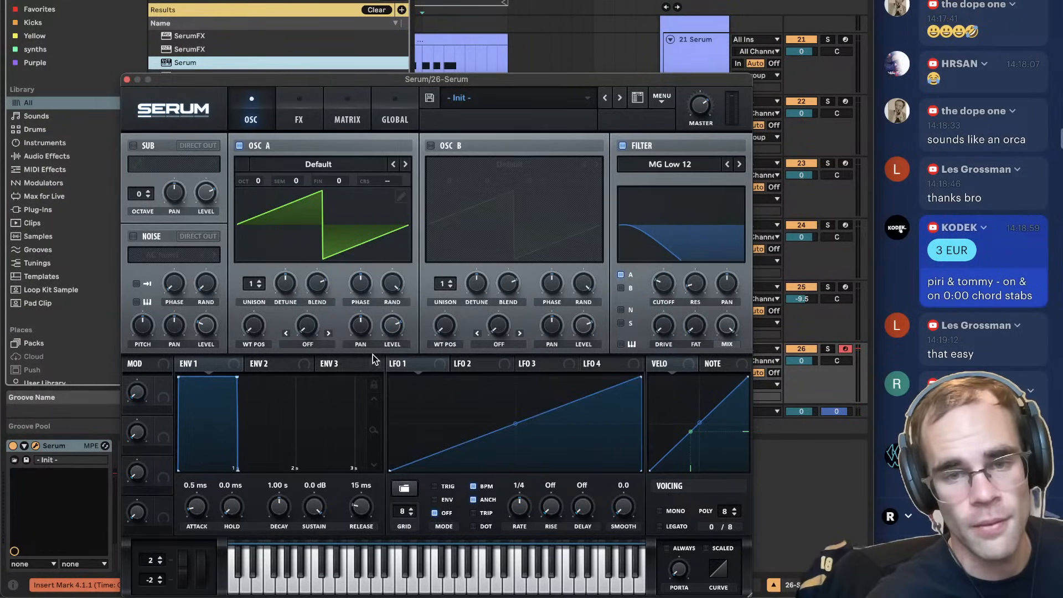
{"action": "left_click_drag", "start_coordinate": [391, 363], "coordinate": [663, 284]}
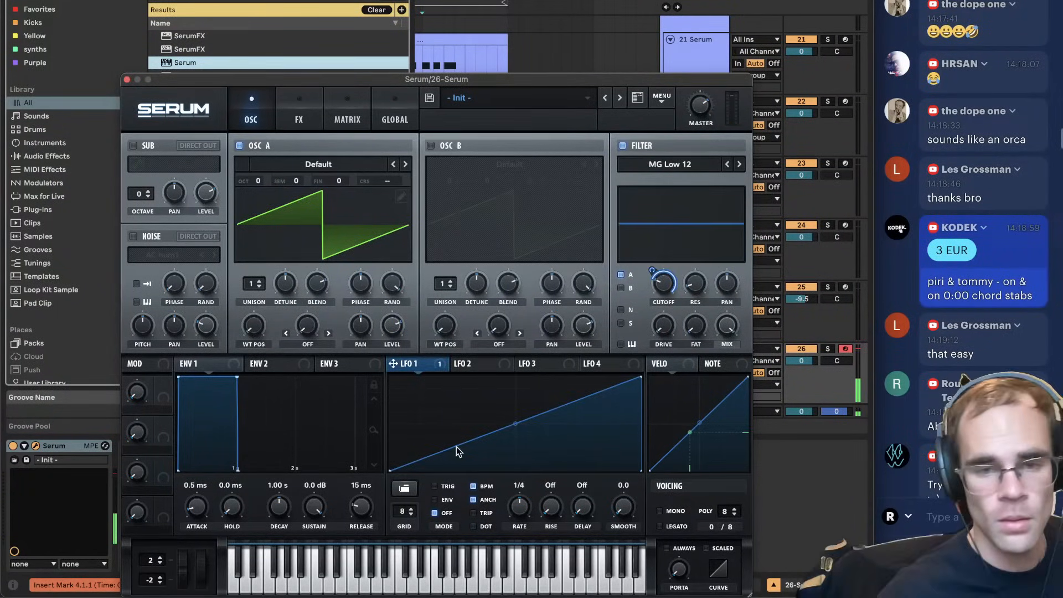
Set LFO 1 to ENV mode, bend its ramp upward into a fast-rising curve and change the filter type to MG Low 24.
{"action": "left_click", "coordinate": [438, 499]}
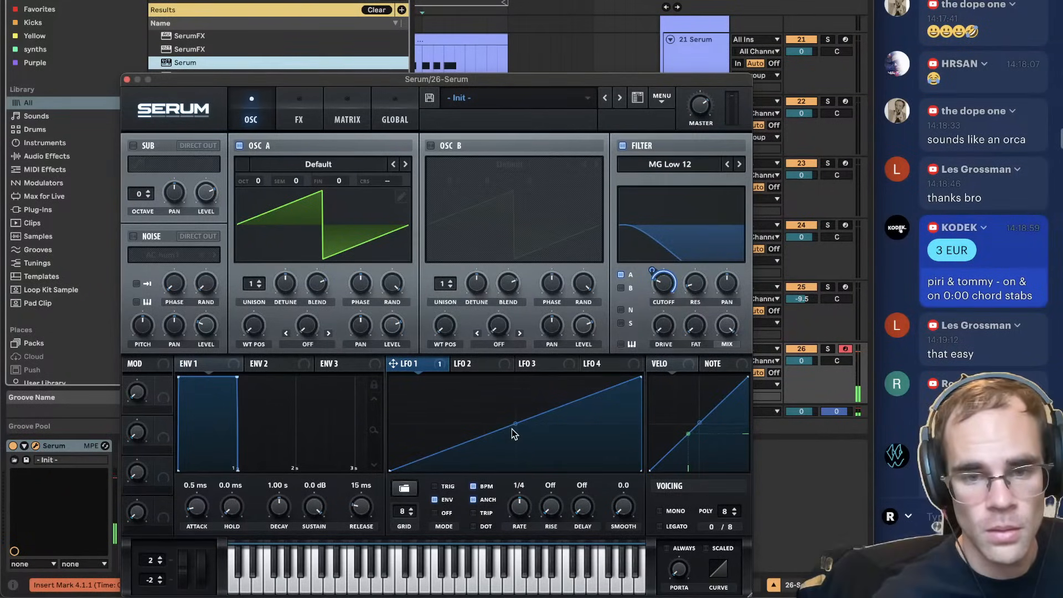
{"action": "left_click_drag", "start_coordinate": [514, 433], "coordinate": [517, 406]}
{"action": "left_click", "coordinate": [739, 164]}
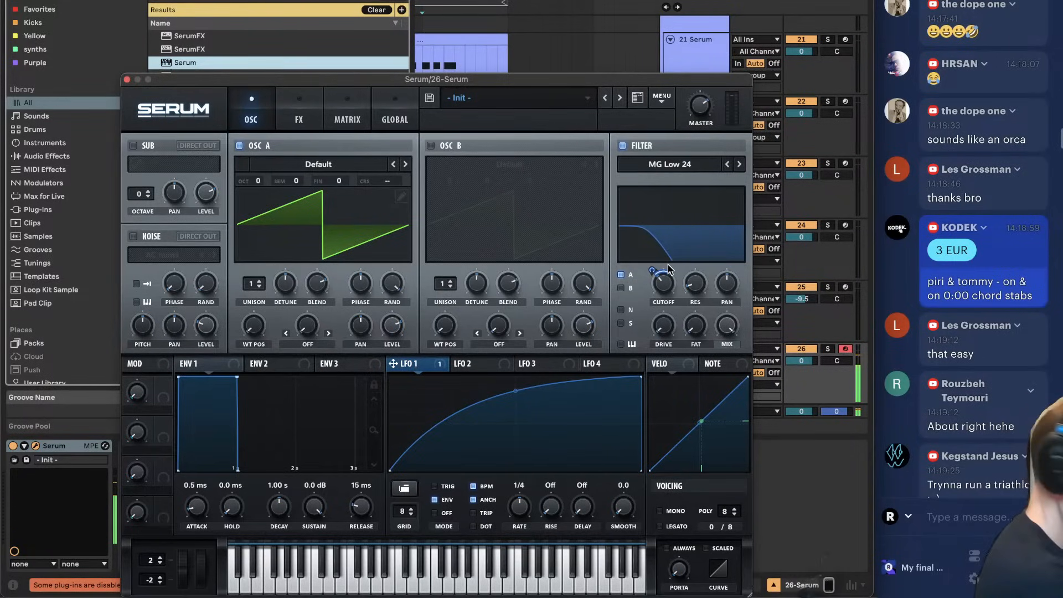
Enable the Hyper / Dimension effect, raise the Dimension mix and add a Hall Reverb.
{"action": "left_click", "coordinate": [299, 114]}
{"action": "left_click", "coordinate": [138, 148]}
{"action": "mouse_move", "coordinate": [684, 157]}
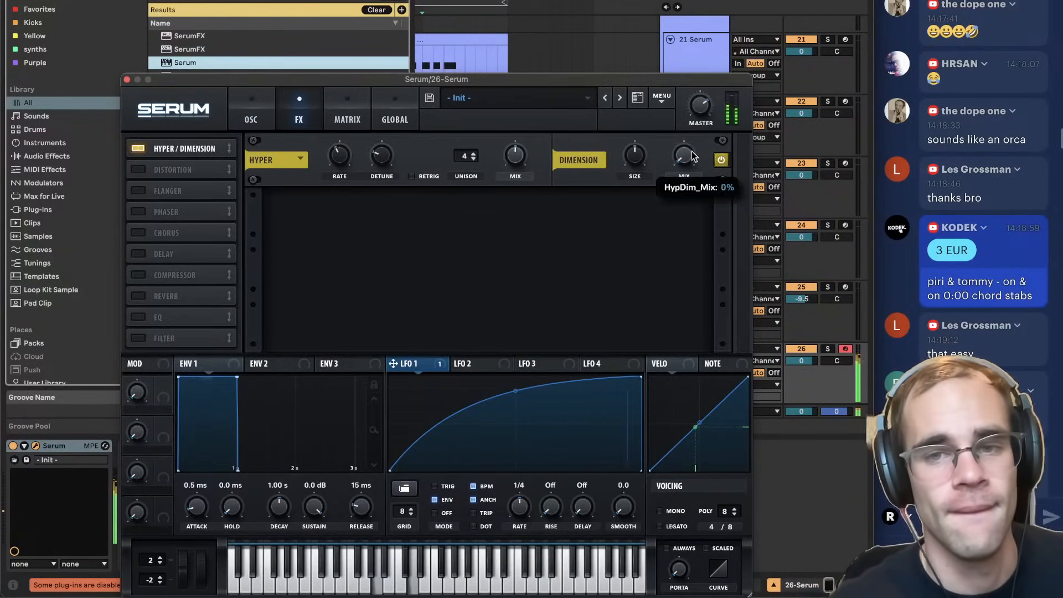
{"action": "left_click", "coordinate": [137, 296]}
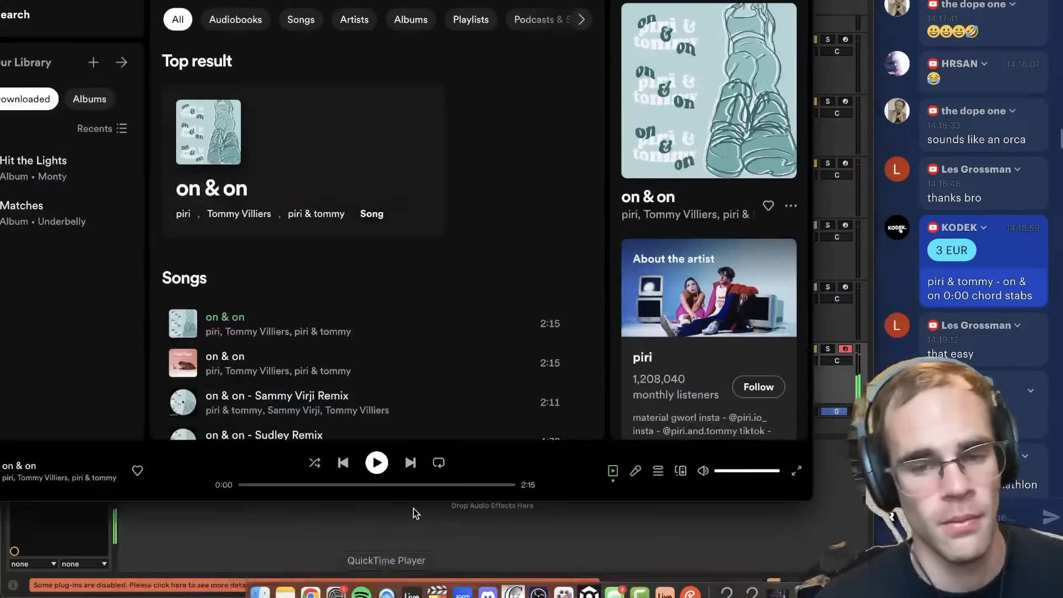
Replay "on & on" from the start in Spotify to compare the chord stabs, and return to Serum in Ableton Live.
{"action": "key", "text": "space"}
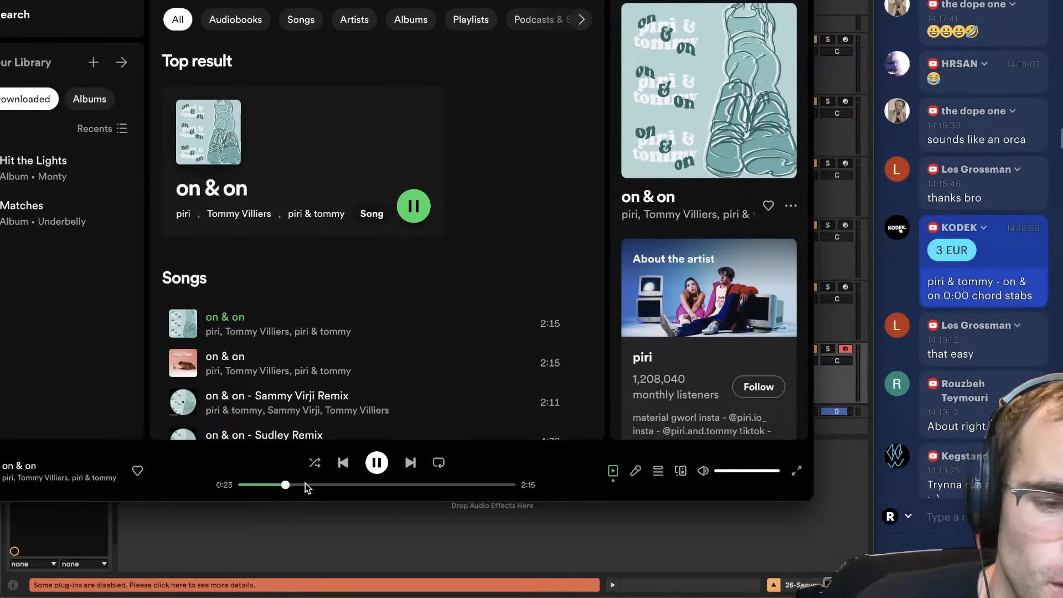
{"action": "left_click", "coordinate": [239, 484]}
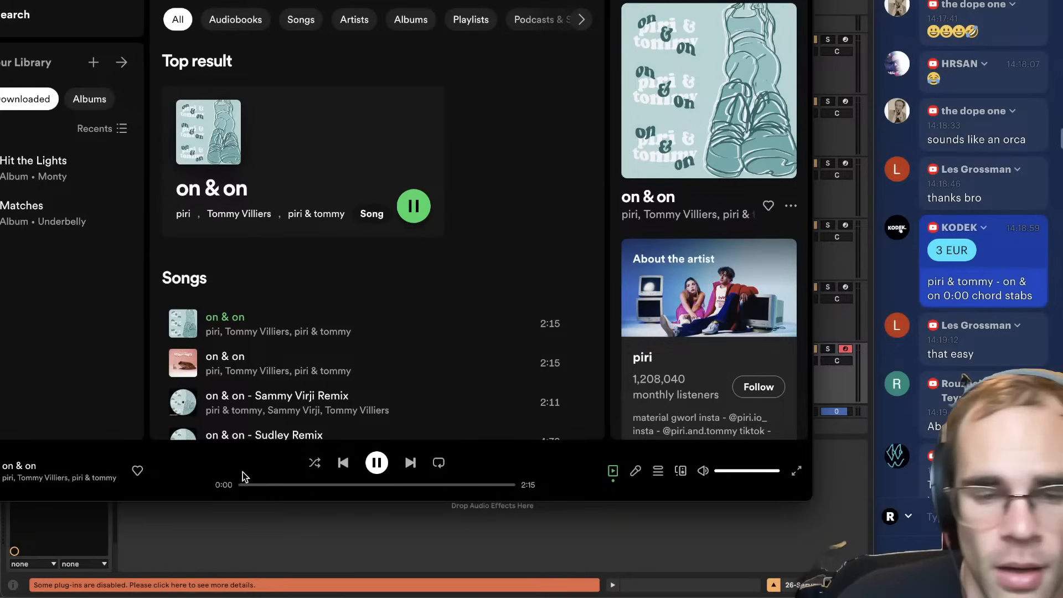
{"action": "left_click", "coordinate": [311, 539]}
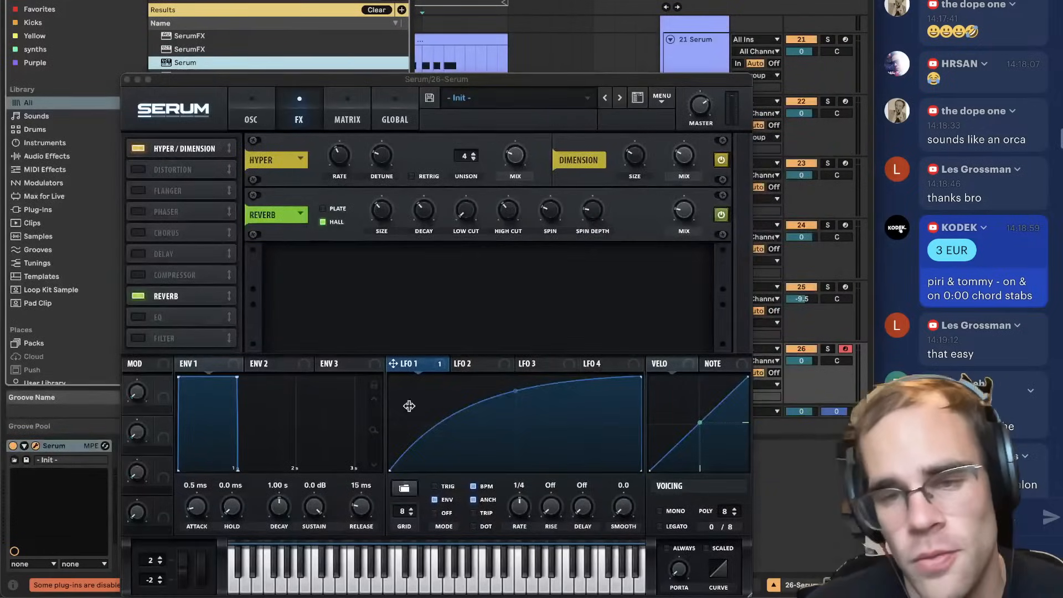
Hide the Serum window, search the browser for "funk" and preview samples that could match the chord stabs.
{"action": "key", "text": "super+alt+p"}
{"action": "key", "text": "super+f"}
{"action": "type", "text": "funk"}
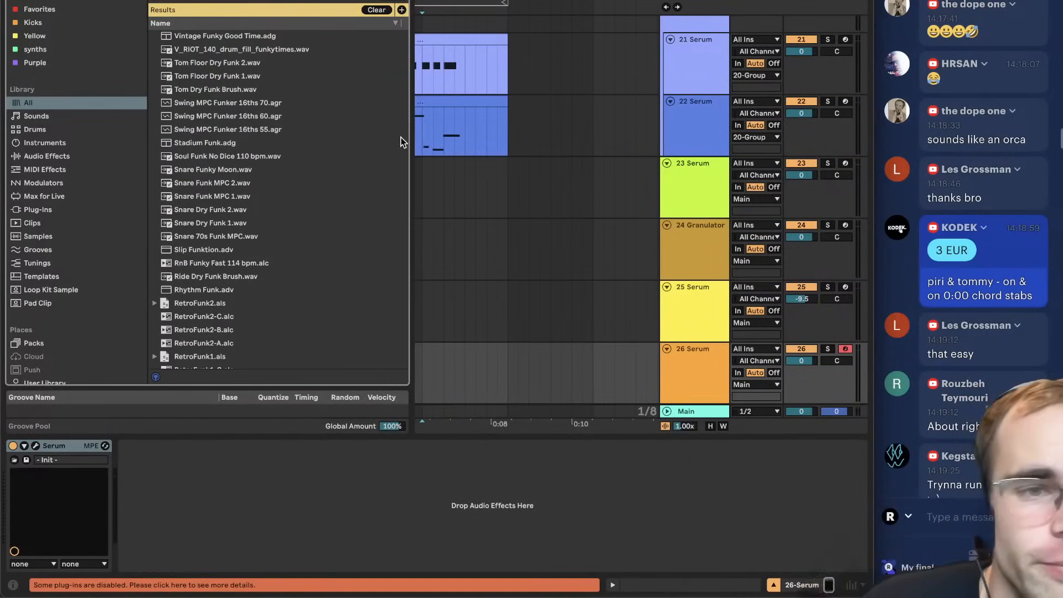
{"action": "scroll", "coordinate": [275, 149], "scroll_direction": "down", "scroll_amount": 14}
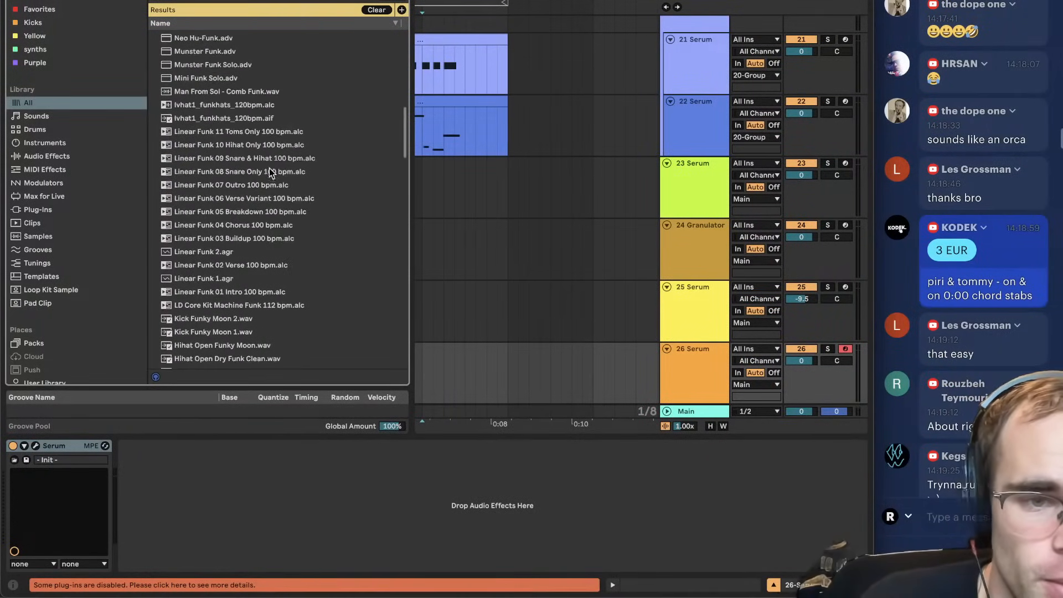
{"action": "scroll", "coordinate": [276, 174], "scroll_direction": "up", "scroll_amount": 6}
{"action": "left_click", "coordinate": [298, 183]}
{"action": "left_click", "coordinate": [307, 210]}
{"action": "scroll", "coordinate": [307, 211], "scroll_direction": "down", "scroll_amount": 6}
{"action": "scroll", "coordinate": [308, 211], "scroll_direction": "down", "scroll_amount": 7}
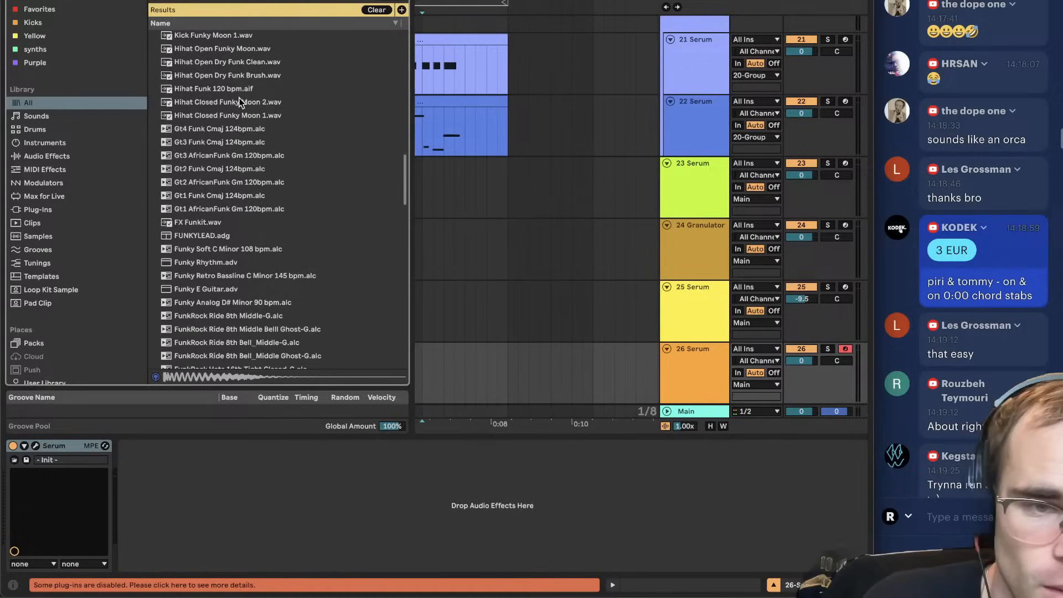
{"action": "scroll", "coordinate": [241, 106], "scroll_direction": "up", "scroll_amount": 5}
{"action": "left_click", "coordinate": [240, 142]}
Refine the browser search to "funky guitar" and replace Serum on track 26 with Electric Guitar Funky Wah G# Minor 115 bpm.wav.
{"action": "left_click", "coordinate": [143, 1]}
{"action": "type", "text": "y"}
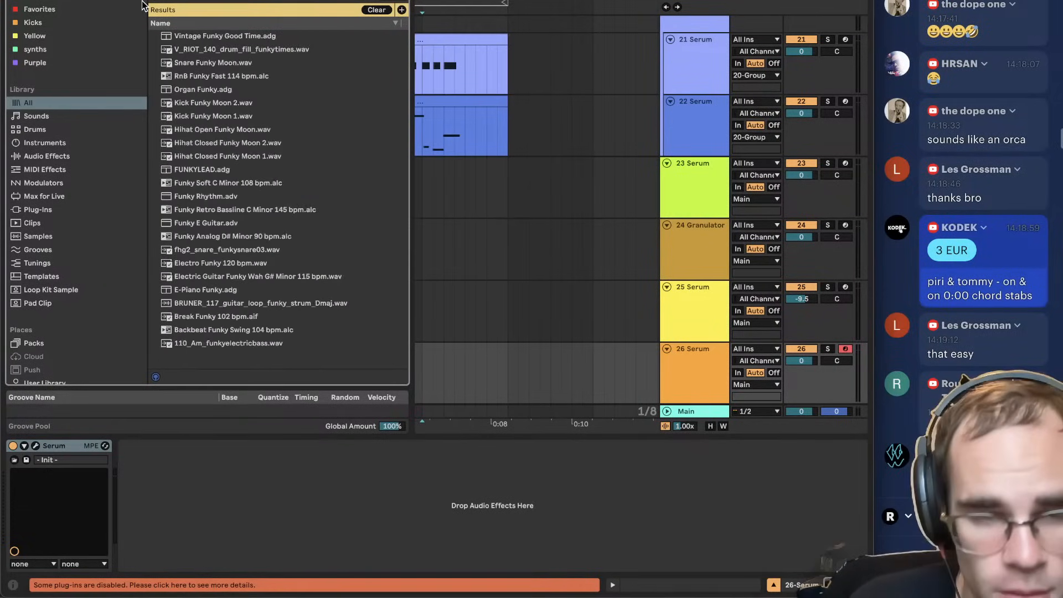
{"action": "type", "text": " guitar"}
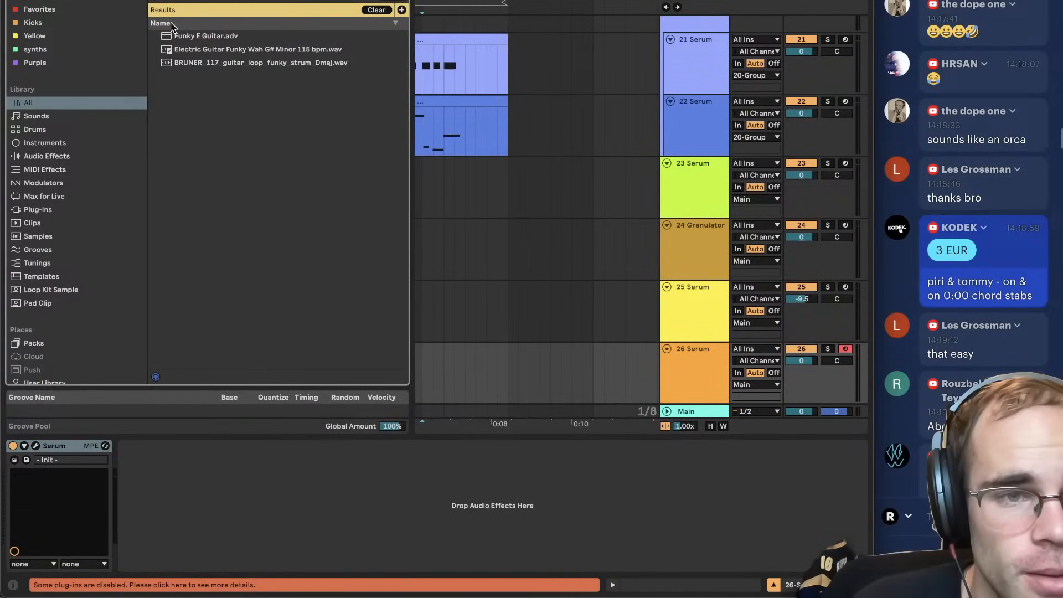
{"action": "left_click", "coordinate": [240, 50]}
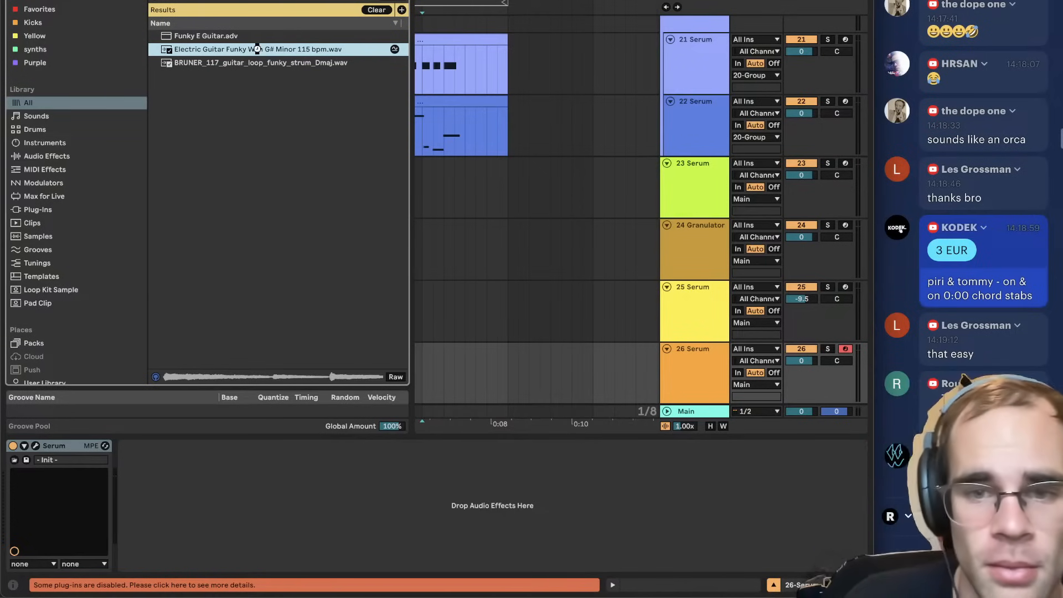
{"action": "left_click_drag", "start_coordinate": [257, 49], "coordinate": [717, 373]}
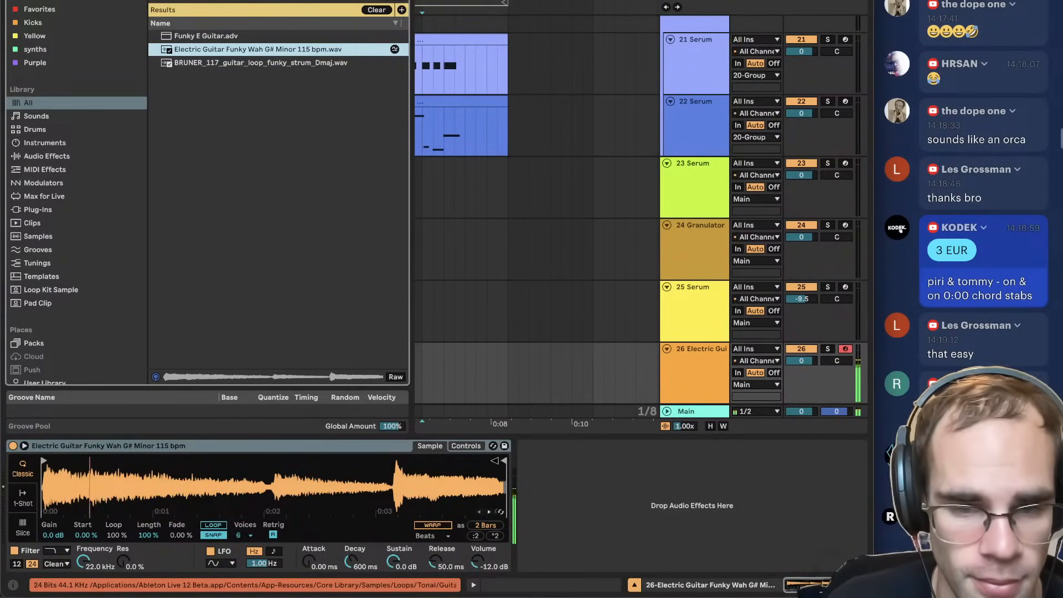
Trim the guitar sample to its first short stab and lower the Simpler filter frequency to 1.11 kHz.
{"action": "left_click", "coordinate": [500, 460]}
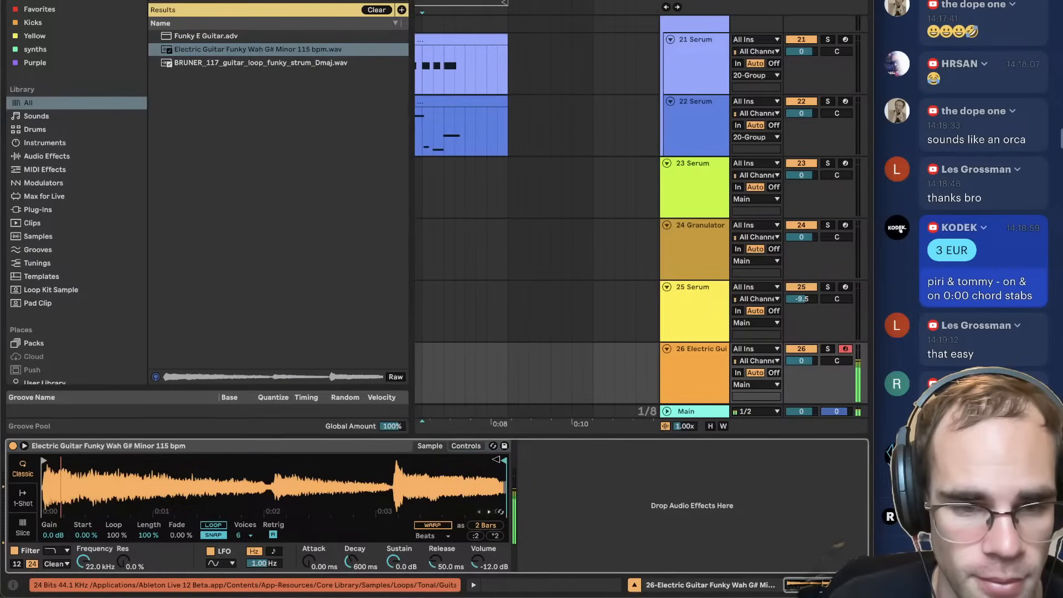
{"action": "left_click_drag", "start_coordinate": [503, 459], "coordinate": [113, 465]}
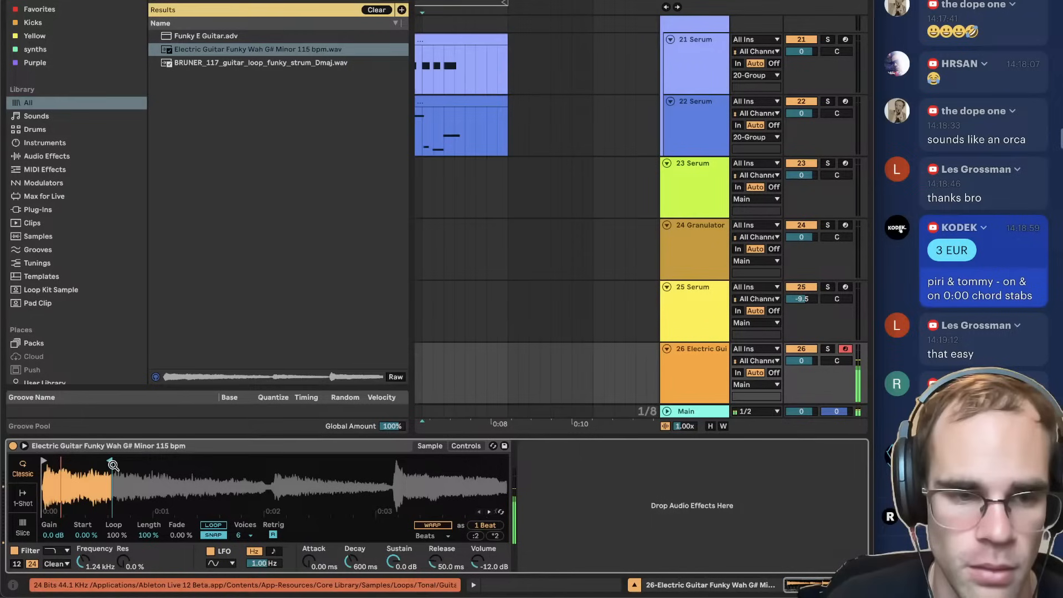
{"action": "left_click_drag", "start_coordinate": [83, 561], "coordinate": [83, 580]}
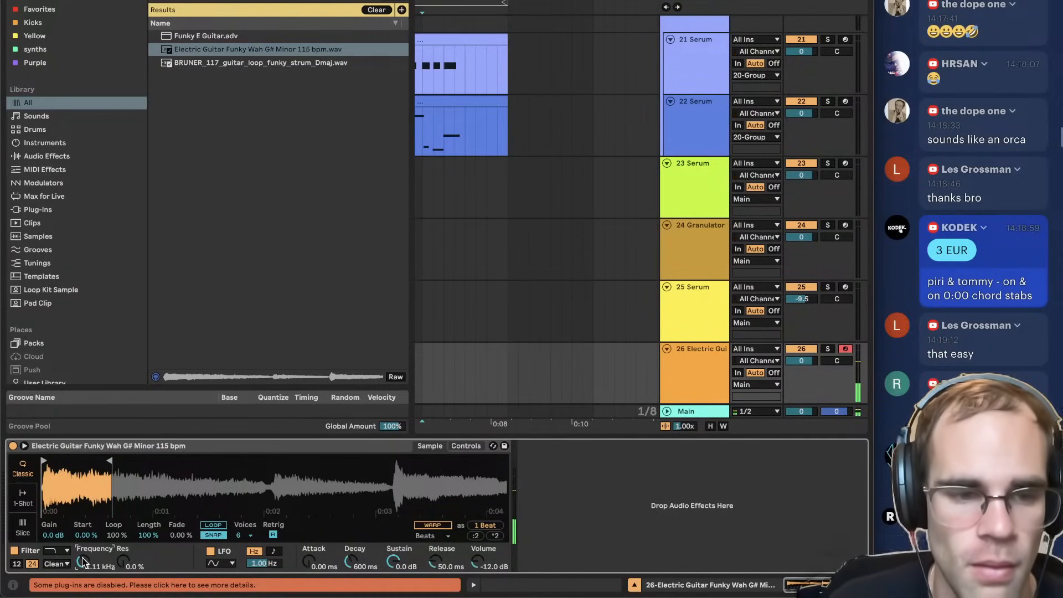
{"action": "left_click_drag", "start_coordinate": [109, 461], "coordinate": [82, 461]}
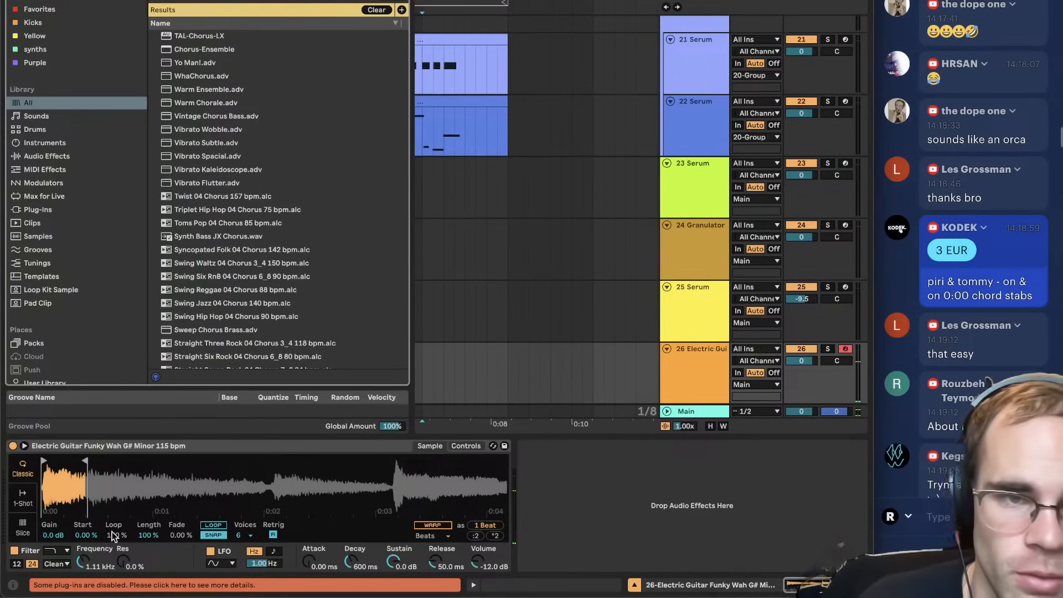
Add Chorus-Ensemble and Reverb after the guitar sample, with the reverb decay at 1.12 s and Dry/Wet at 33%.
{"action": "key", "text": "Down"}
{"action": "key", "text": "Down"}
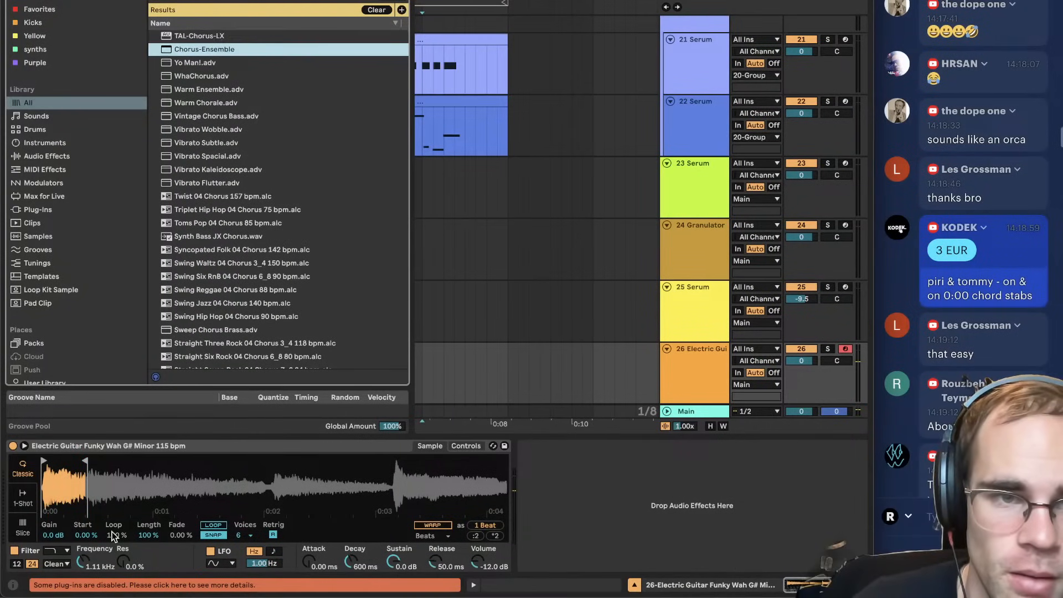
{"action": "key", "text": "Return"}
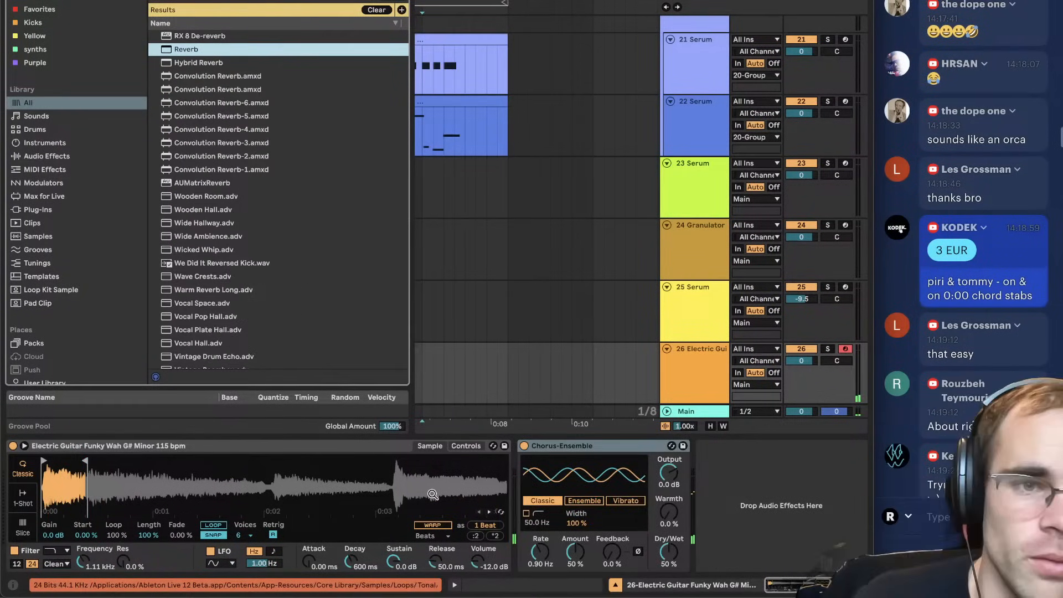
{"action": "key", "text": "Return"}
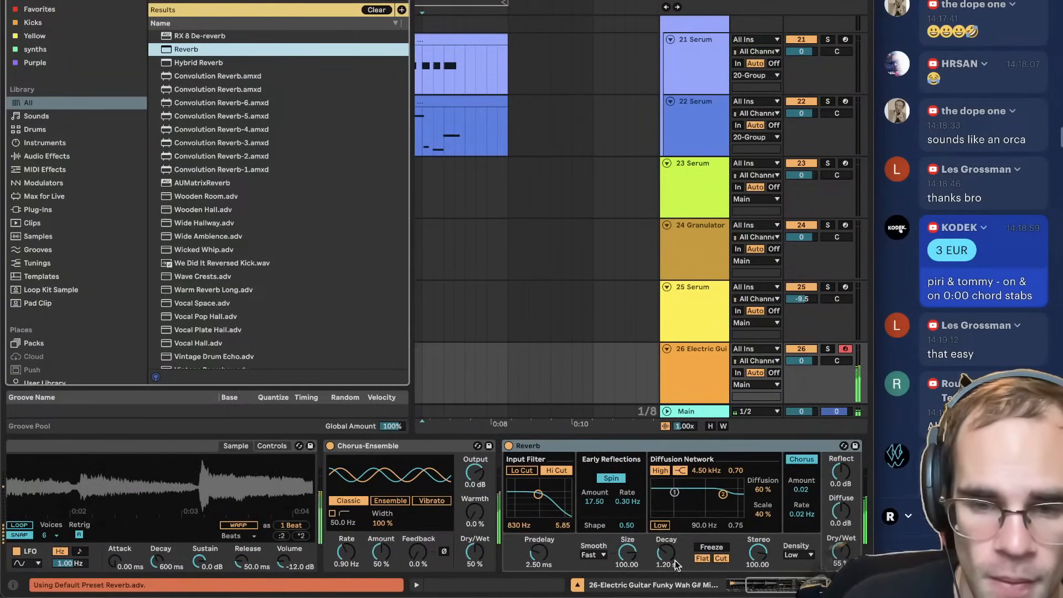
{"action": "left_click_drag", "start_coordinate": [675, 564], "coordinate": [679, 562]}
{"action": "left_click_drag", "start_coordinate": [841, 551], "coordinate": [841, 570]}
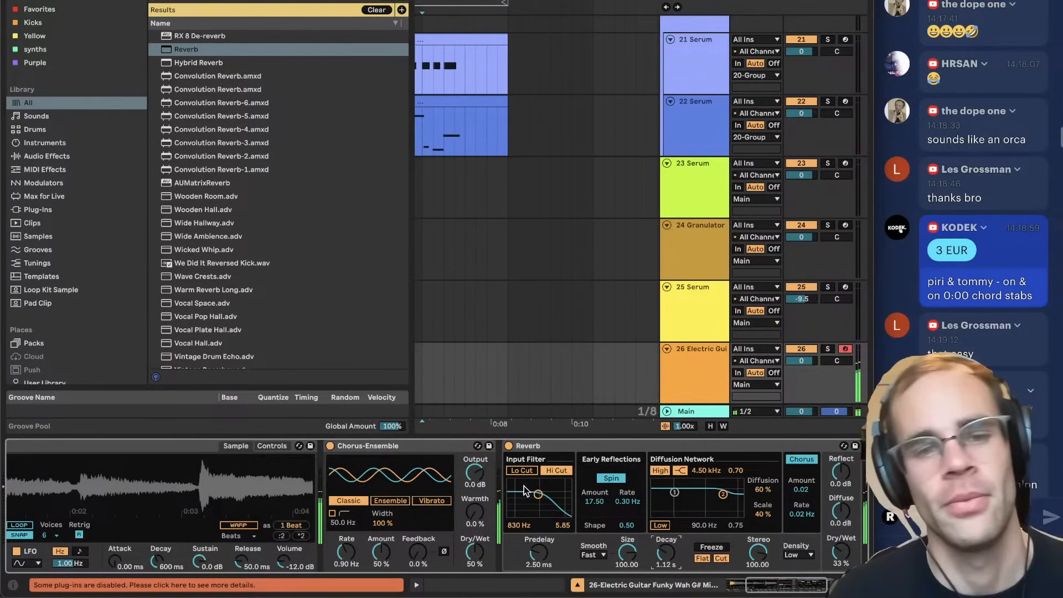
{"action": "scroll", "coordinate": [525, 490], "scroll_direction": "left", "scroll_amount": 5}
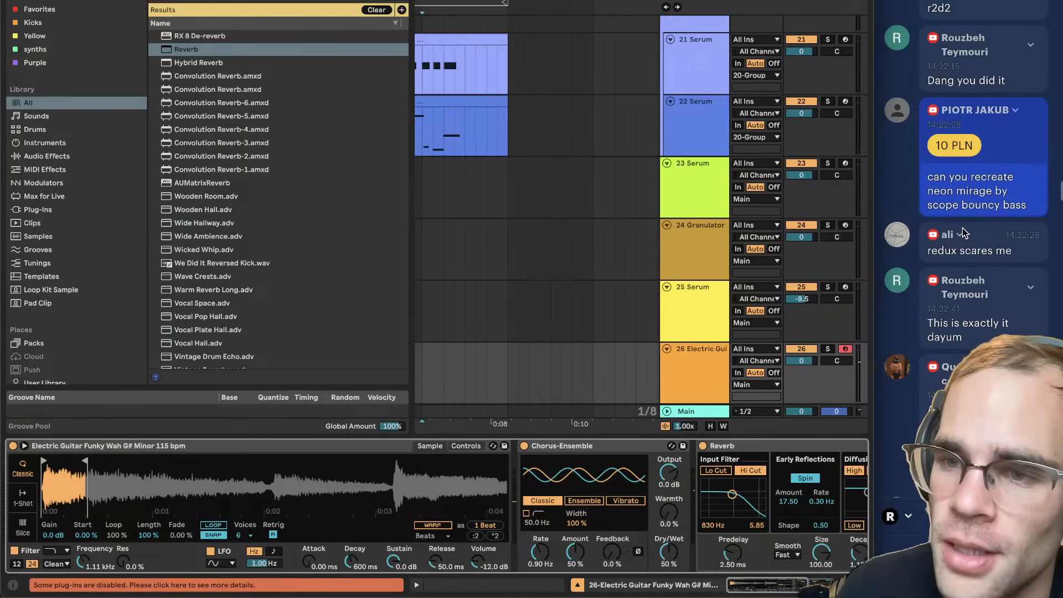
Switch to Spotify, search for Neon Mirage by Scøpe and play its opening to hear the requested bouncy bass.
{"action": "mouse_move", "coordinate": [690, 595]}
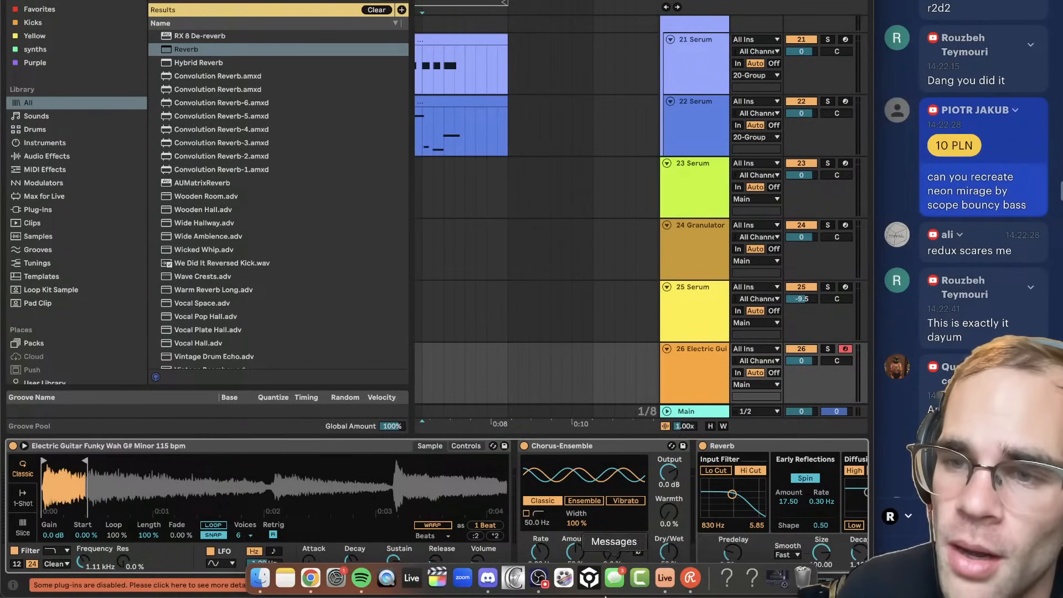
{"action": "left_click", "coordinate": [361, 577]}
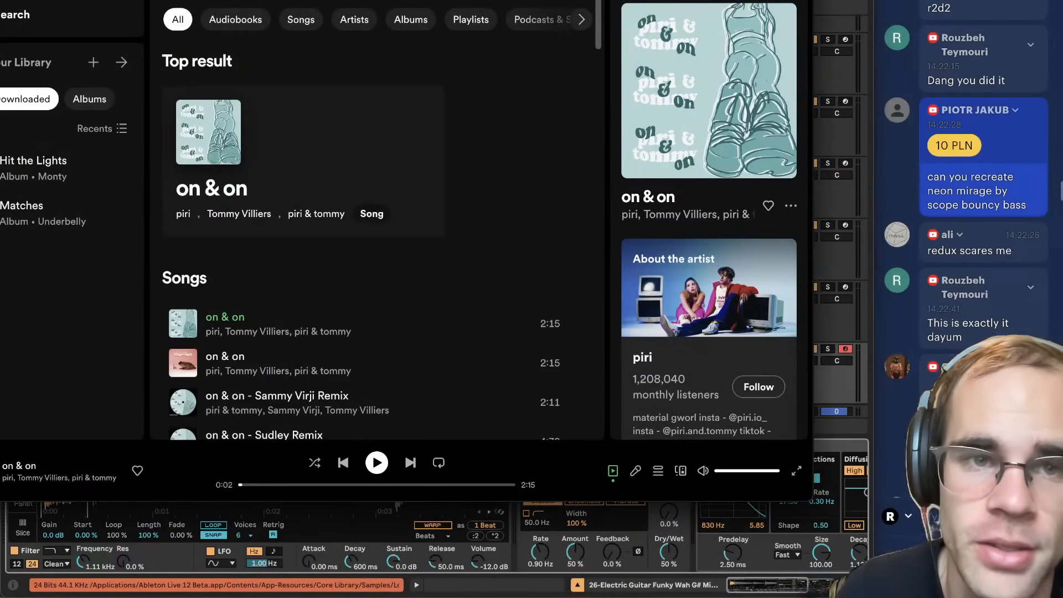
{"action": "type", "text": "noel"}
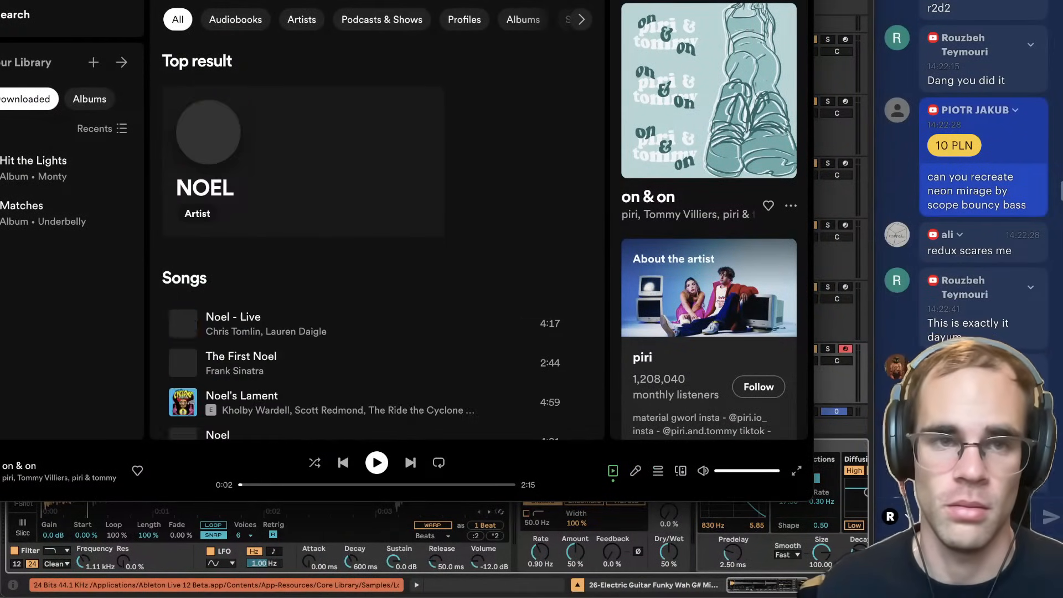
{"action": "type", "text": "n"}
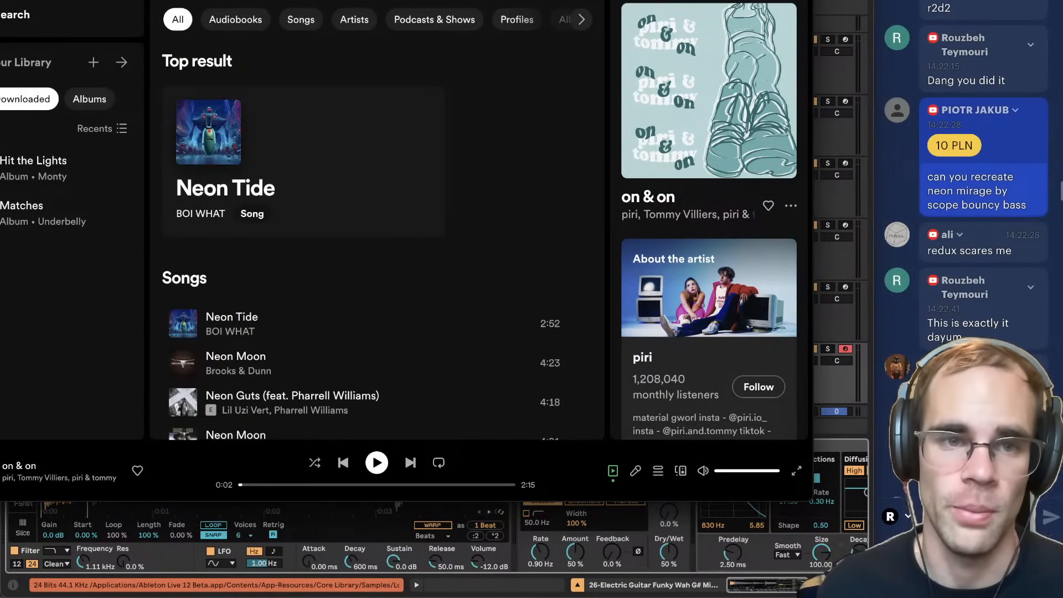
{"action": "left_click", "coordinate": [403, 207]}
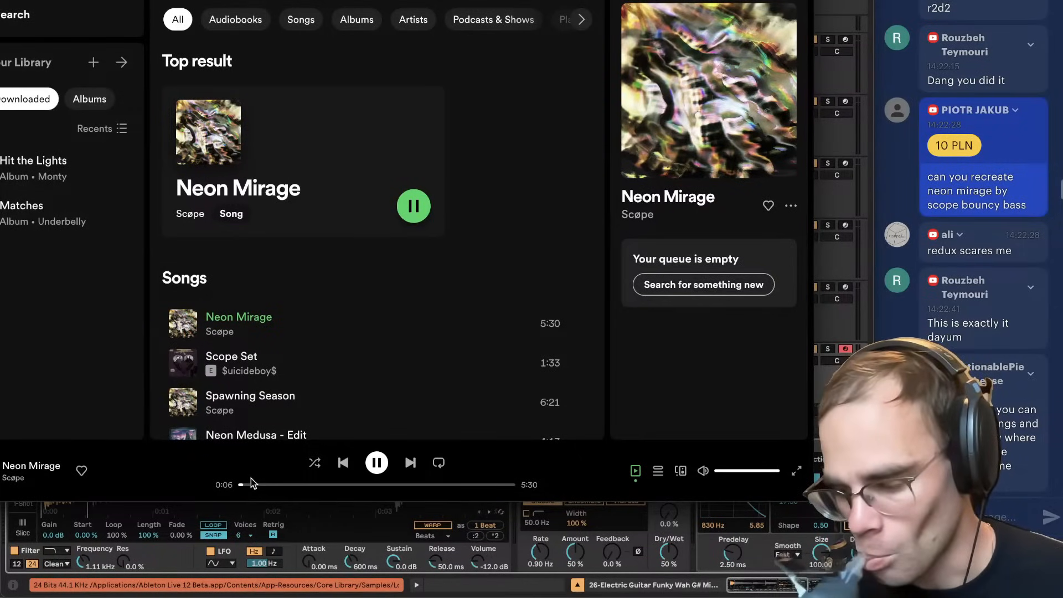
{"action": "key", "text": "space"}
Return to Ableton Live, add MIDI track 27, arm it for recording and load Serum on it.
{"action": "key", "text": "super+Tab"}
{"action": "left_click", "coordinate": [690, 395]}
{"action": "key", "text": "super+shift+t"}
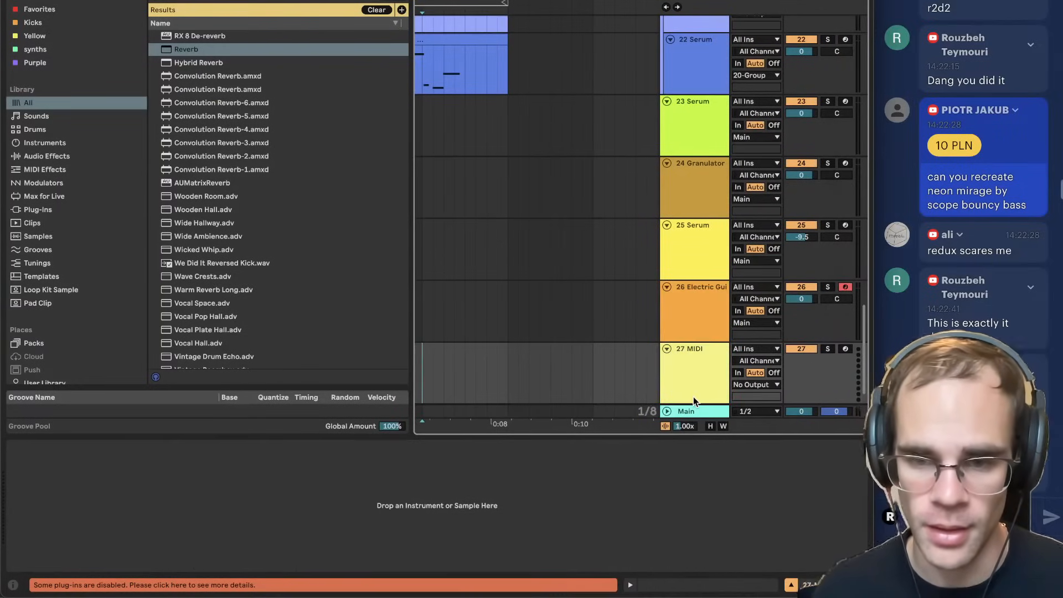
{"action": "left_click", "coordinate": [844, 349]}
{"action": "key", "text": "super+f"}
{"action": "type", "text": "seru"}
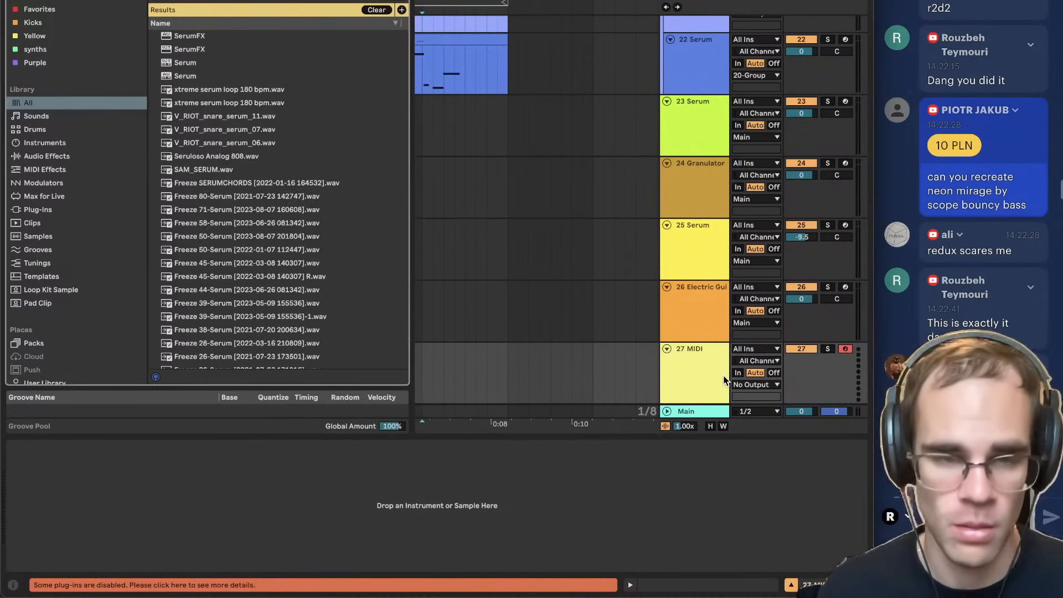
{"action": "type", "text": "m"}
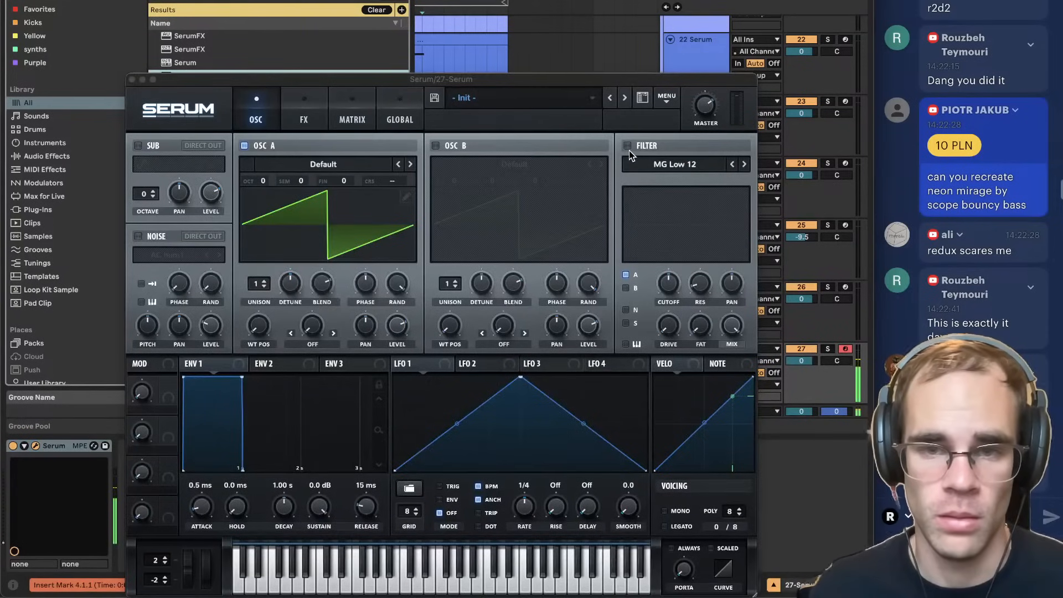
Enable the MG Low 12 filter, adjust its cutoff and turn on Serum's Reverb and Delay effects.
{"action": "left_click", "coordinate": [627, 146]}
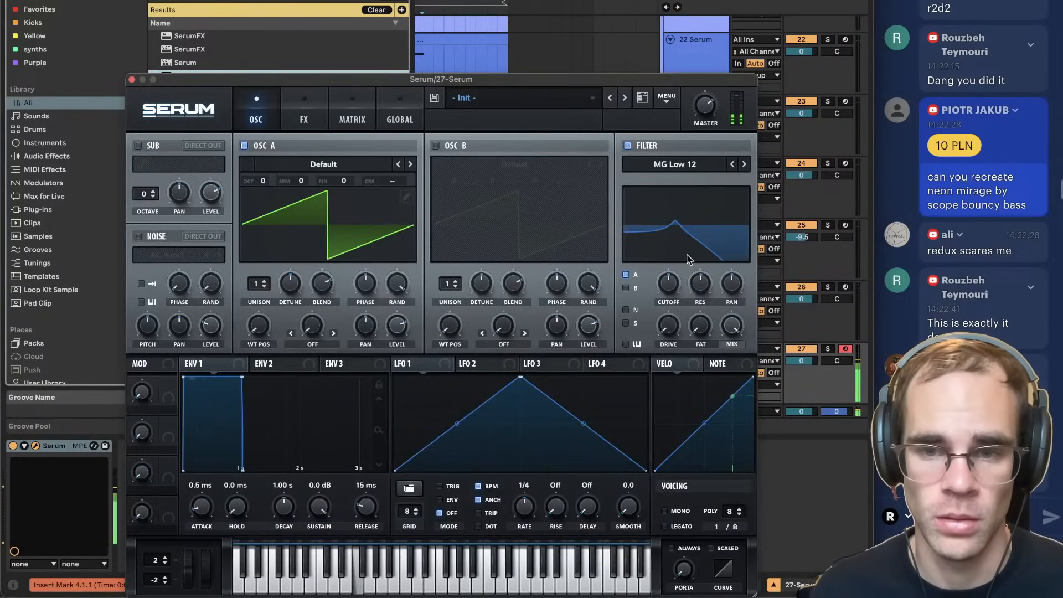
{"action": "mouse_move", "coordinate": [668, 282]}
{"action": "left_mouse_down"}
{"action": "mouse_move", "coordinate": [661, 310]}
{"action": "mouse_move", "coordinate": [666, 249]}
{"action": "mouse_move", "coordinate": [700, 257]}
{"action": "mouse_move", "coordinate": [662, 310]}
{"action": "mouse_move", "coordinate": [668, 285]}
{"action": "mouse_move", "coordinate": [652, 323]}
{"action": "mouse_move", "coordinate": [658, 300]}
{"action": "left_mouse_up"}
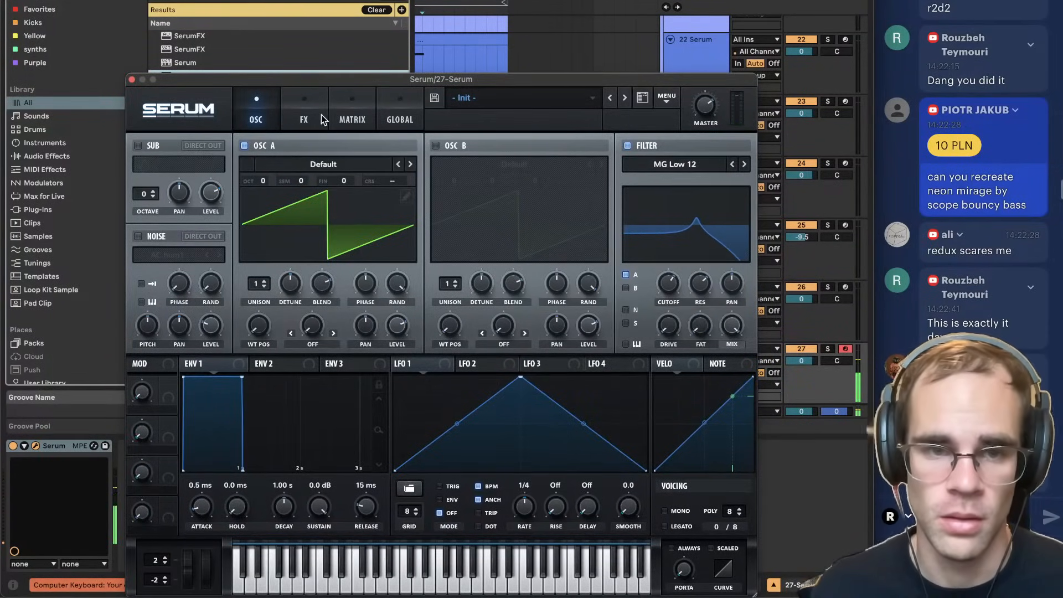
{"action": "left_click", "coordinate": [317, 120]}
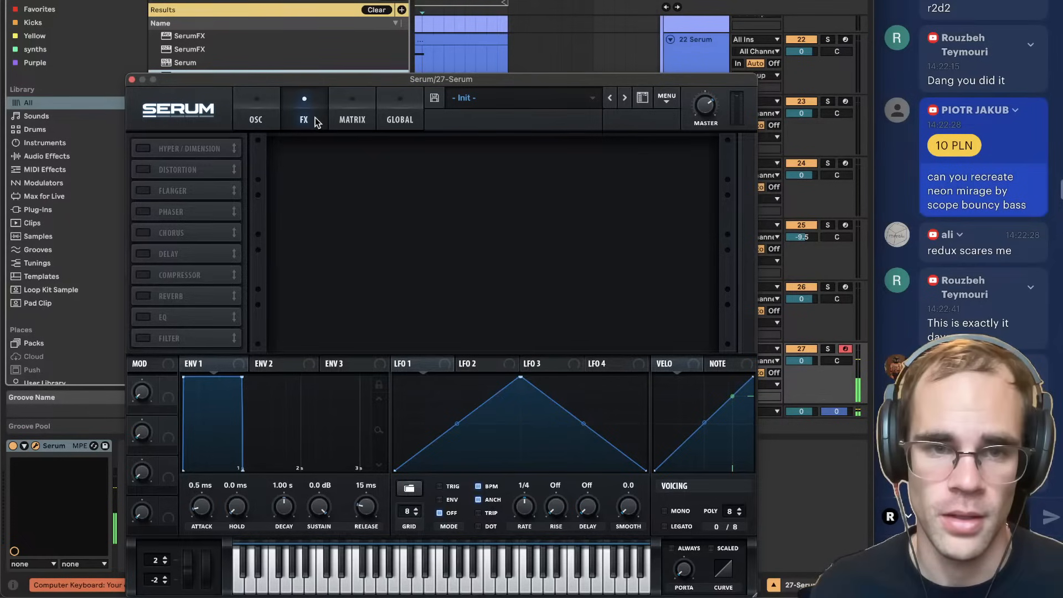
{"action": "left_click", "coordinate": [143, 295]}
{"action": "left_click", "coordinate": [143, 254]}
{"action": "left_click", "coordinate": [258, 125]}
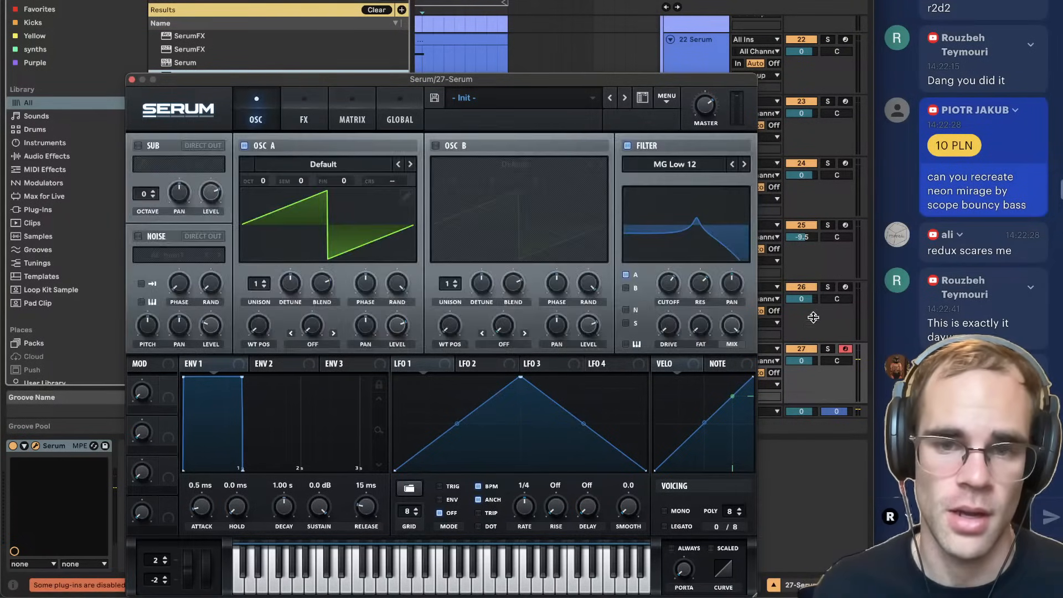
Raise the filter resonance and sweep the cutoff to a slightly higher setting, checking the effects rack.
{"action": "left_click_drag", "start_coordinate": [669, 284], "coordinate": [704, 281]}
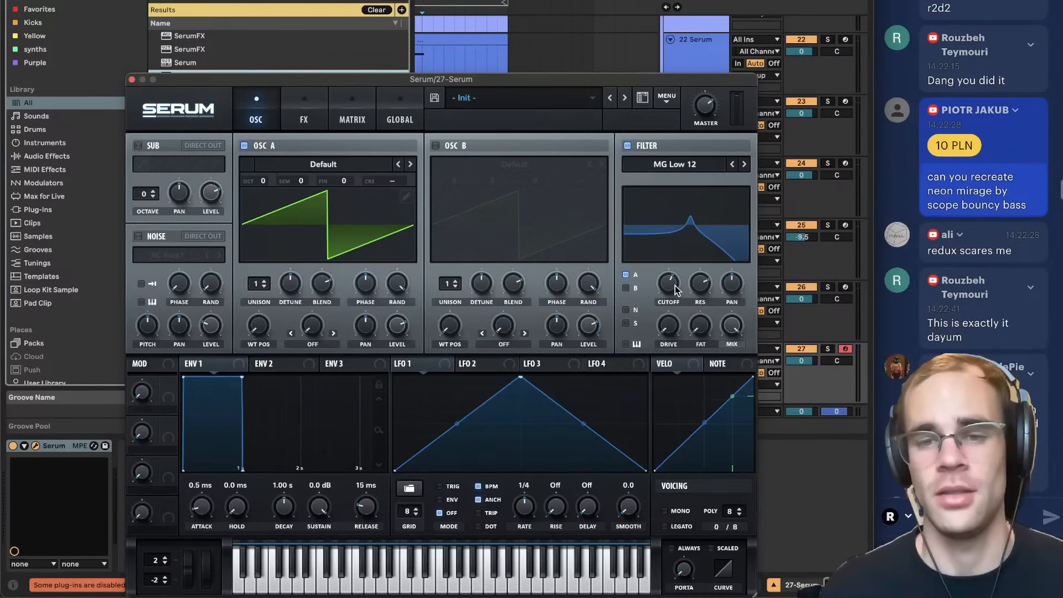
{"action": "left_click_drag", "start_coordinate": [675, 286], "coordinate": [687, 249]}
{"action": "left_click", "coordinate": [304, 113]}
{"action": "left_click", "coordinate": [250, 119]}
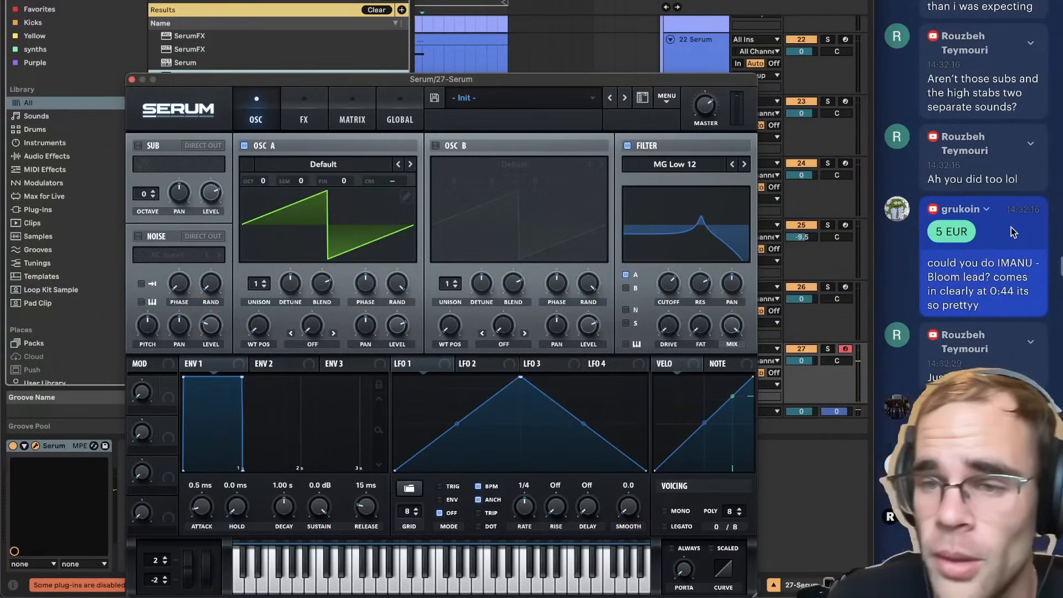
Read on through the live chat for the next paid sound recreation request.
{"action": "scroll", "coordinate": [1012, 232], "scroll_direction": "down", "scroll_amount": 20}
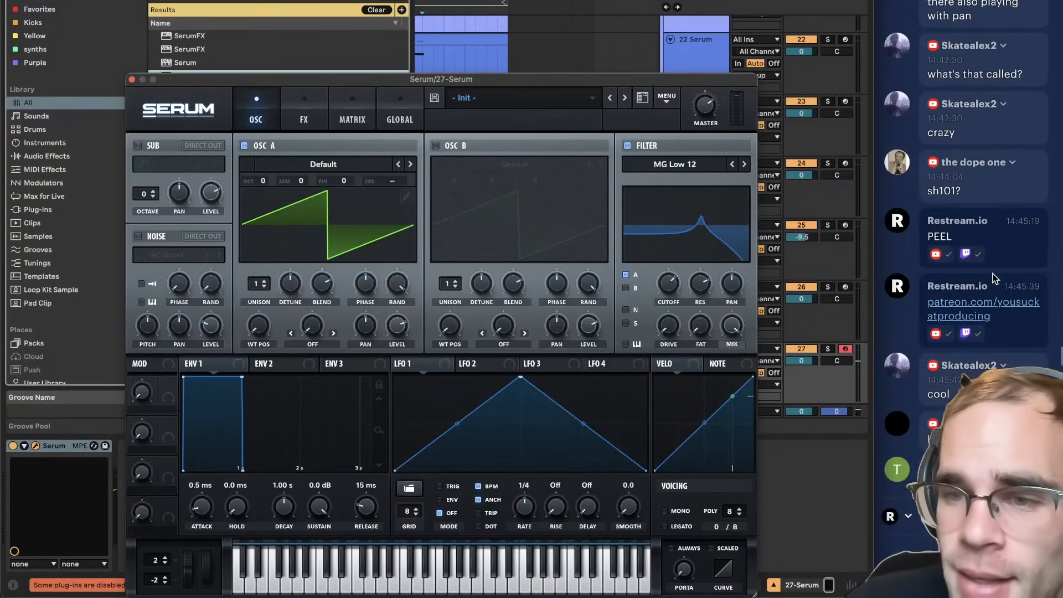
{"action": "scroll", "coordinate": [993, 280], "scroll_direction": "down", "scroll_amount": 5}
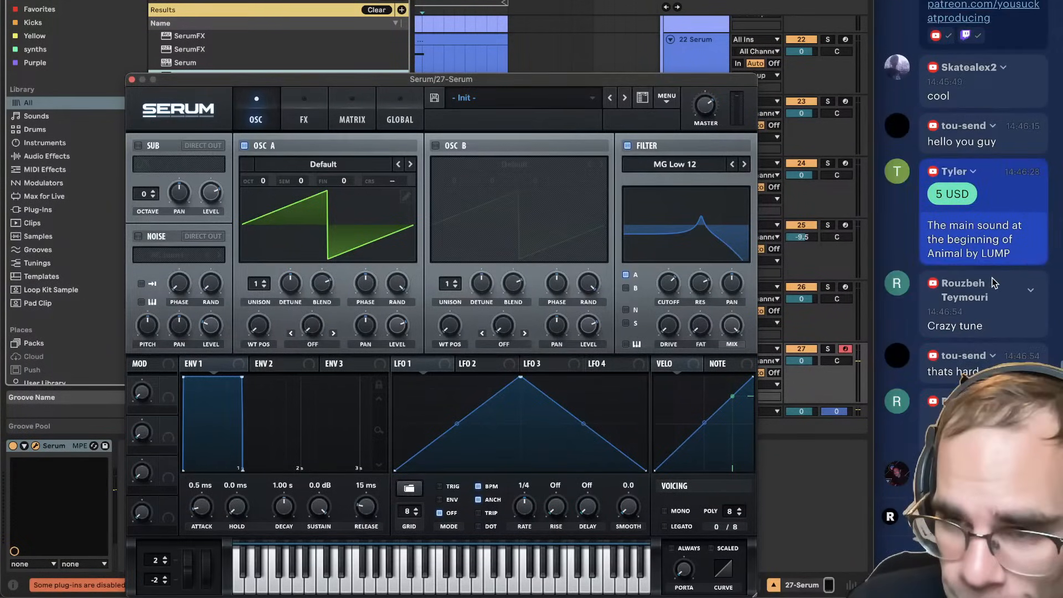
{"action": "scroll", "coordinate": [994, 282], "scroll_direction": "down", "scroll_amount": 15}
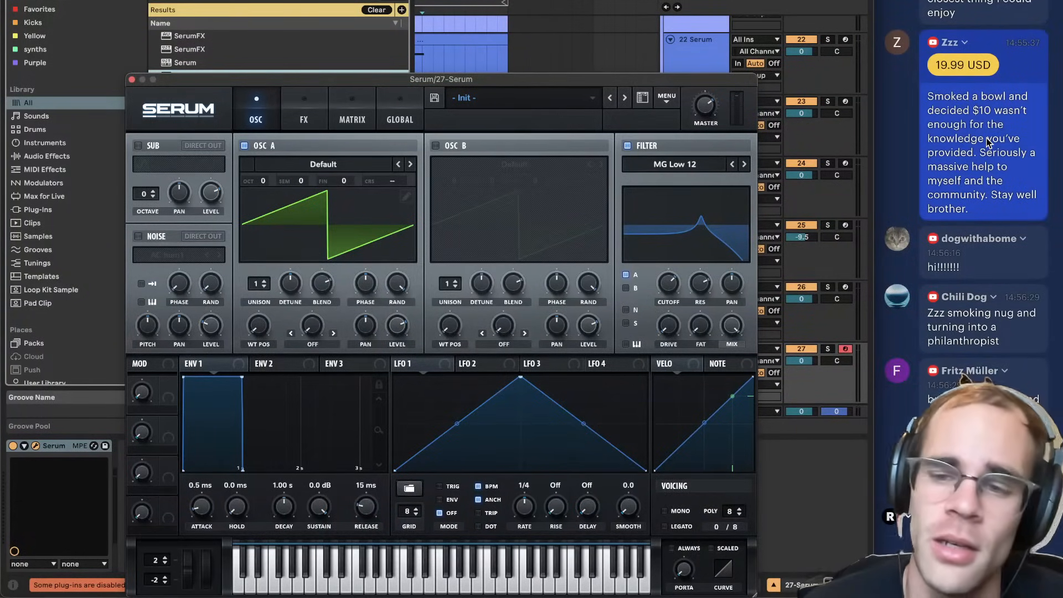
{"action": "scroll", "coordinate": [987, 142], "scroll_direction": "down", "scroll_amount": 5}
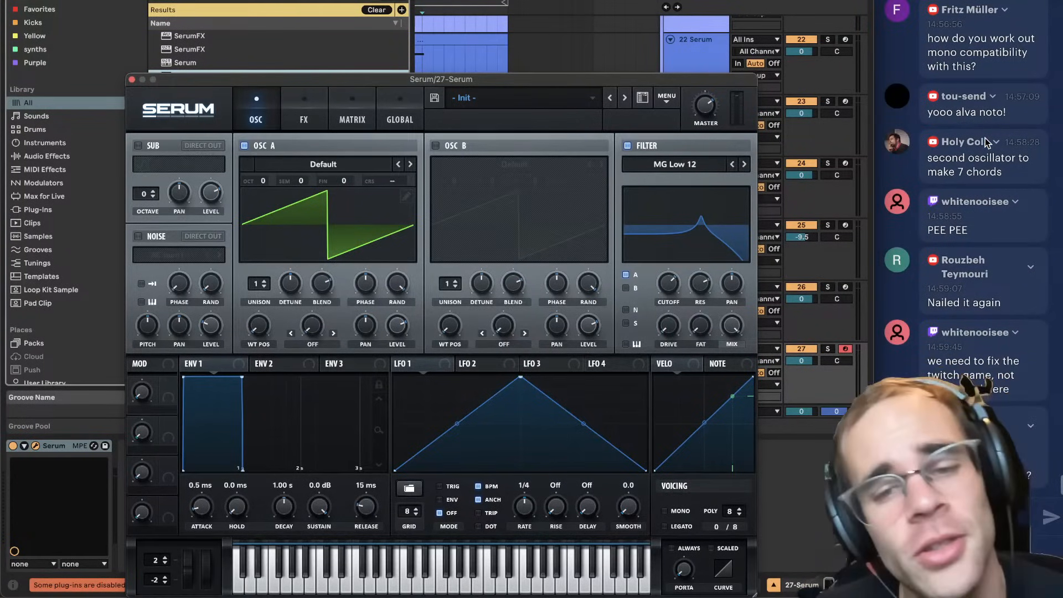
{"action": "scroll", "coordinate": [985, 142], "scroll_direction": "down", "scroll_amount": 1}
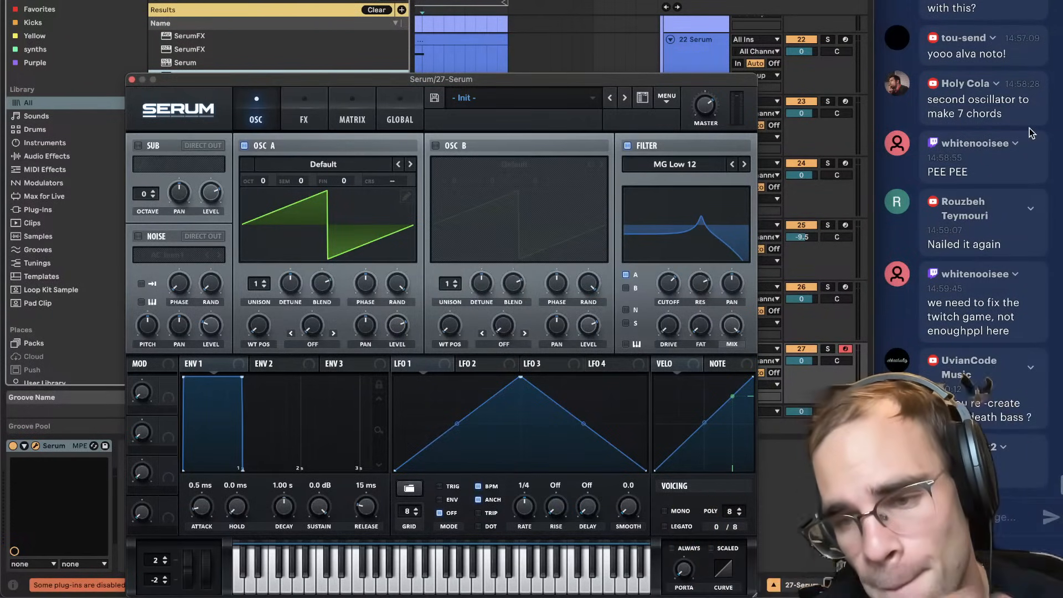
{"action": "mouse_move", "coordinate": [743, 595]}
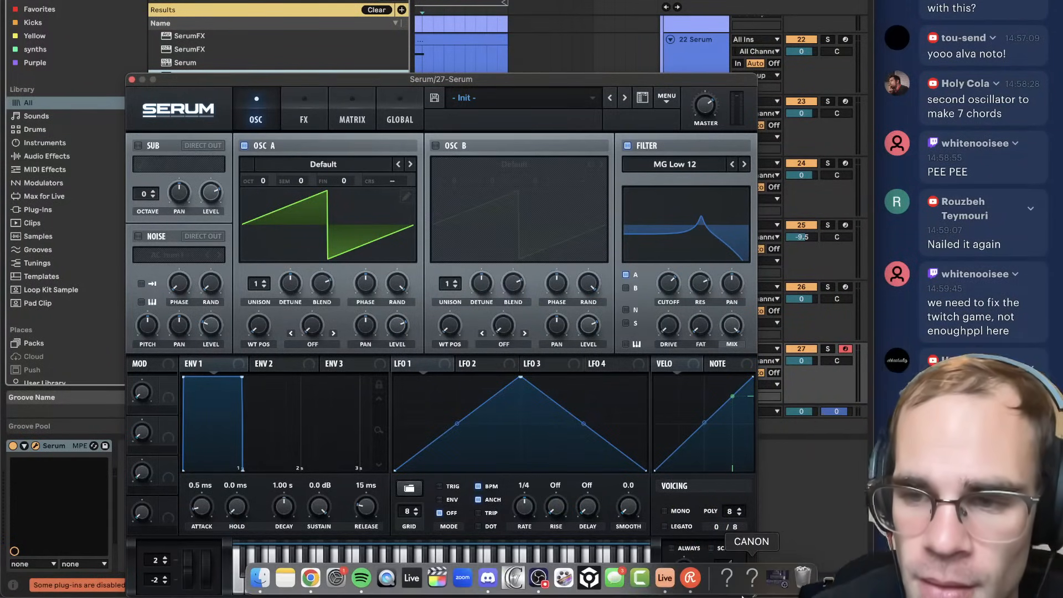